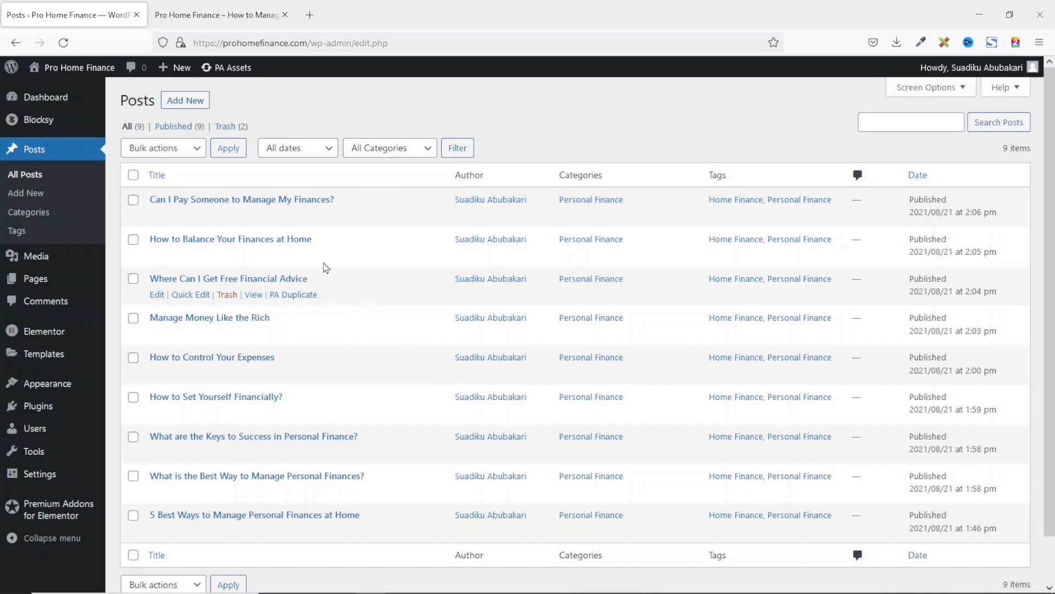
Reload the live Pro Home Finance site and look through the blog posts listed on its front page
{"action": "left_click", "coordinate": [223, 22]}
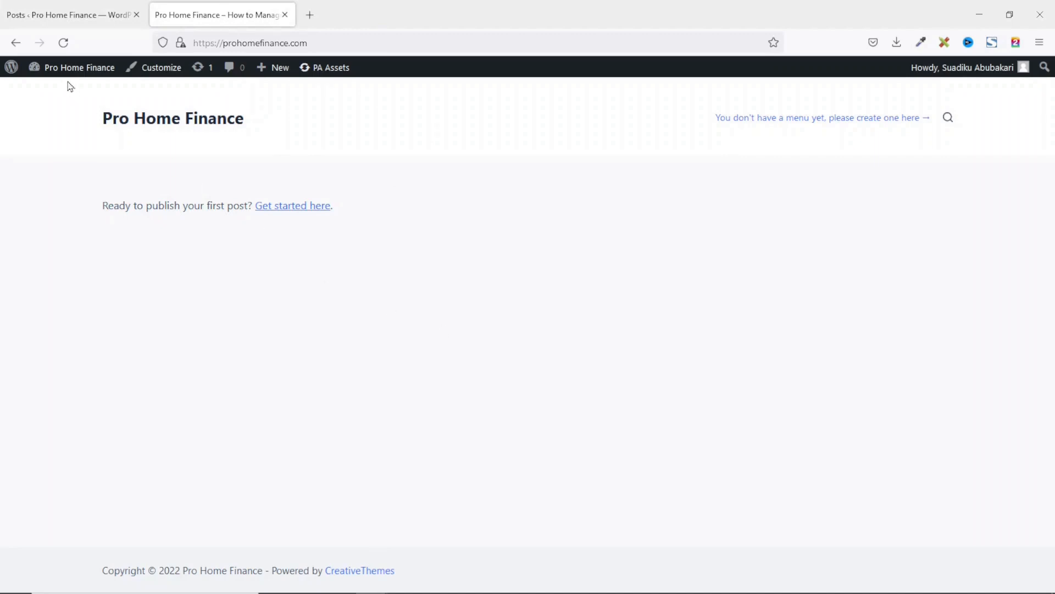
{"action": "left_click", "coordinate": [63, 43]}
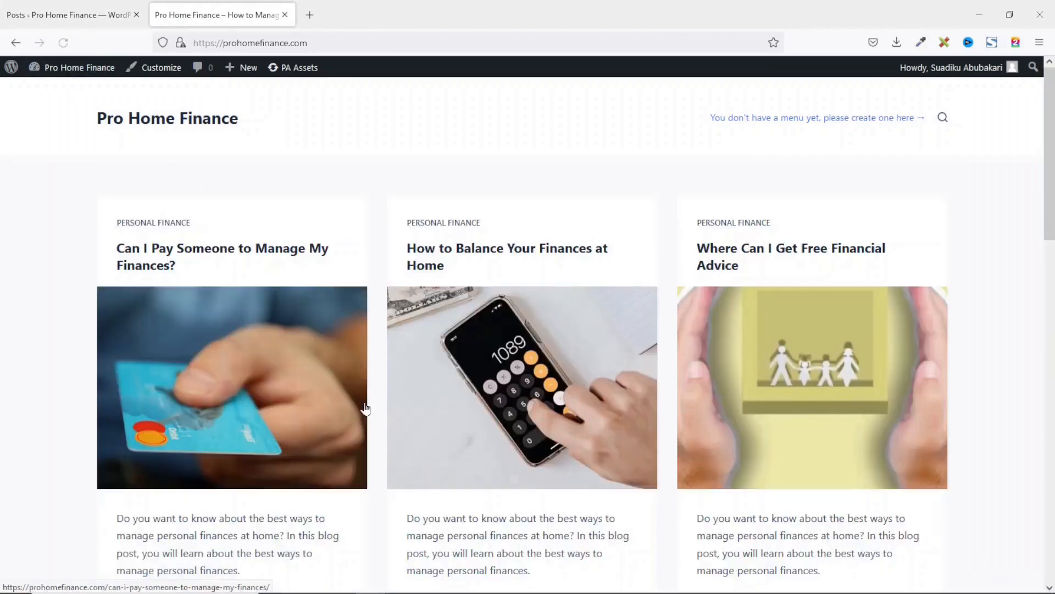
{"action": "scroll", "coordinate": [647, 430], "scroll_direction": "down", "scroll_amount": 15}
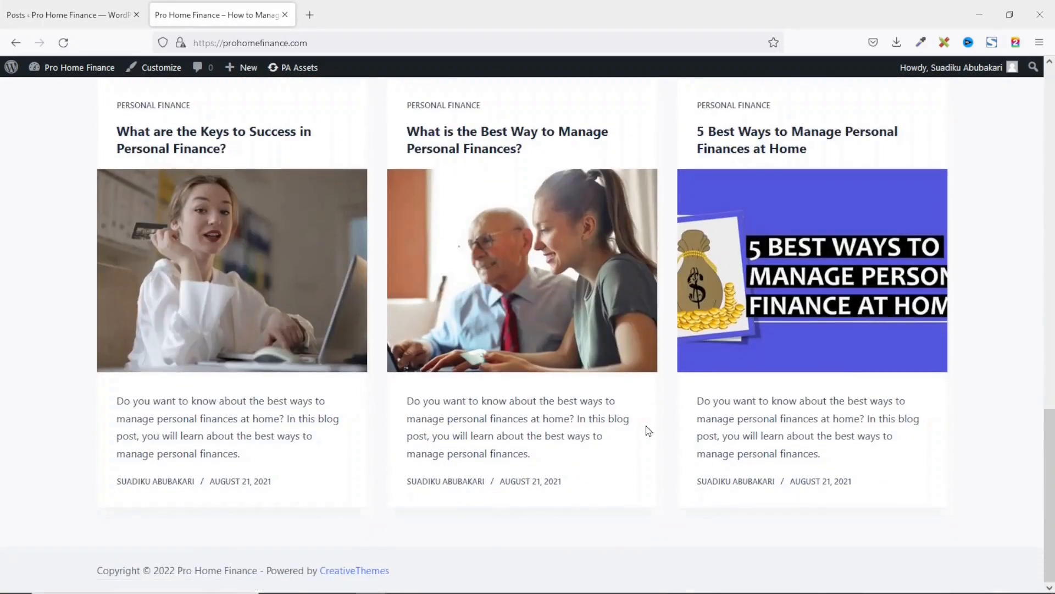
{"action": "scroll", "coordinate": [647, 431], "scroll_direction": "up", "scroll_amount": 15}
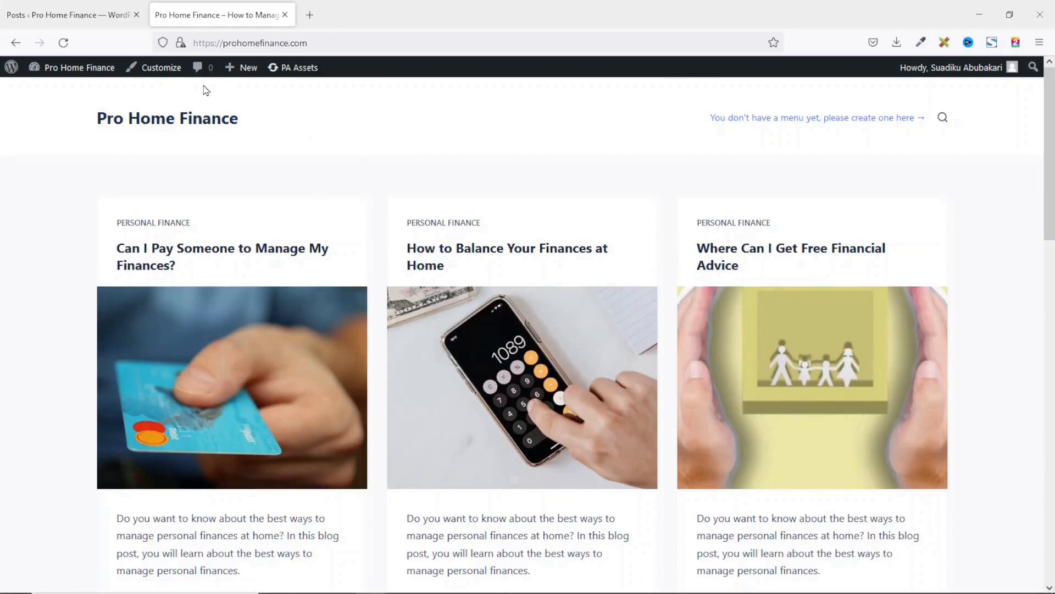
{"action": "scroll", "coordinate": [523, 368], "scroll_direction": "down", "scroll_amount": 8}
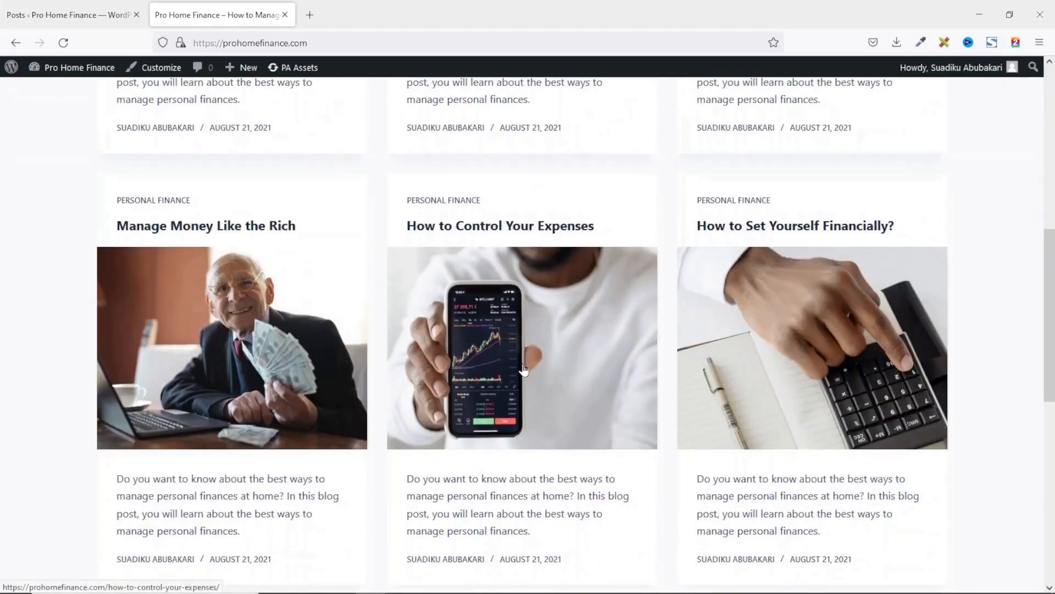
{"action": "scroll", "coordinate": [578, 231], "scroll_direction": "up", "scroll_amount": 8}
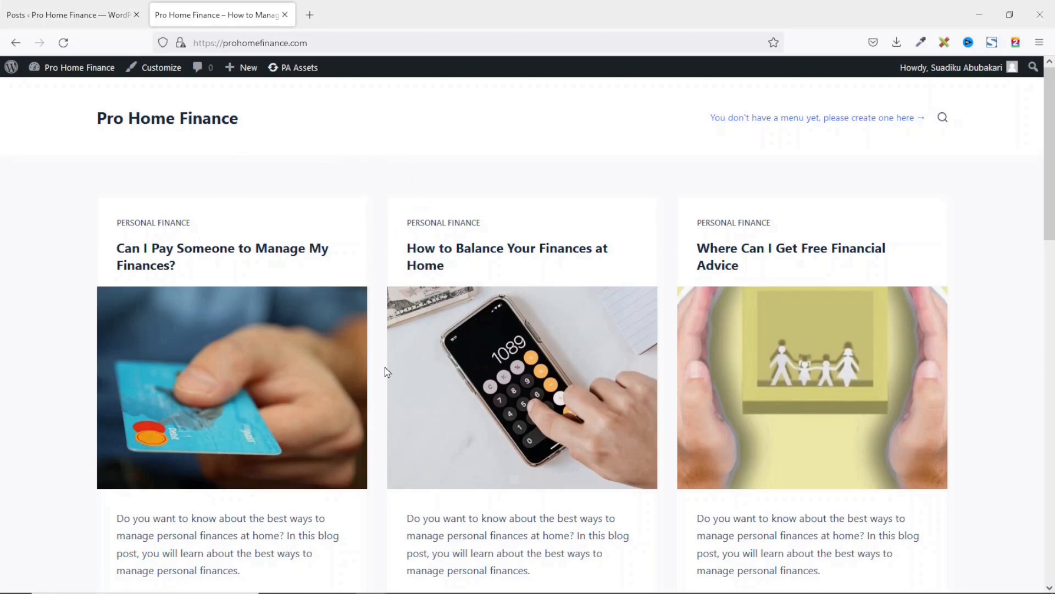
Start a new page in the WordPress dashboard and turn off the editor's fullscreen mode
{"action": "left_click", "coordinate": [82, 16]}
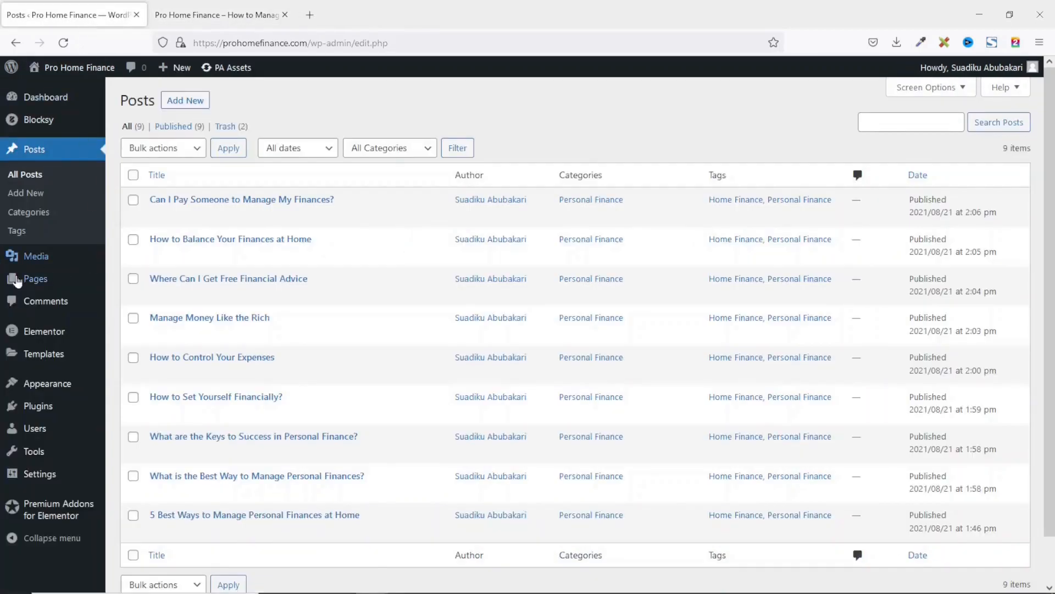
{"action": "mouse_move", "coordinate": [37, 280]}
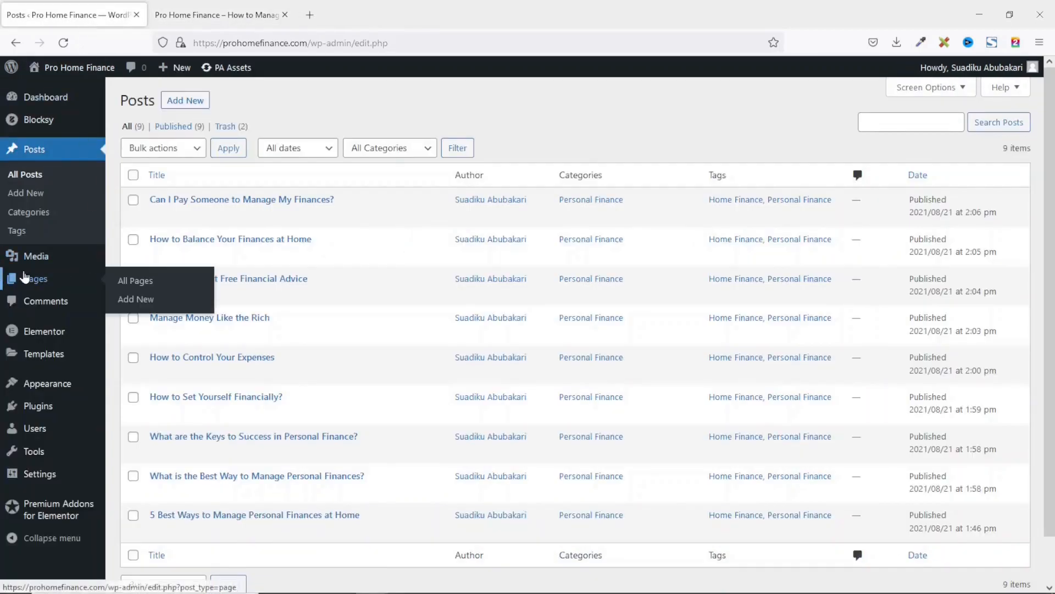
{"action": "left_click", "coordinate": [135, 299]}
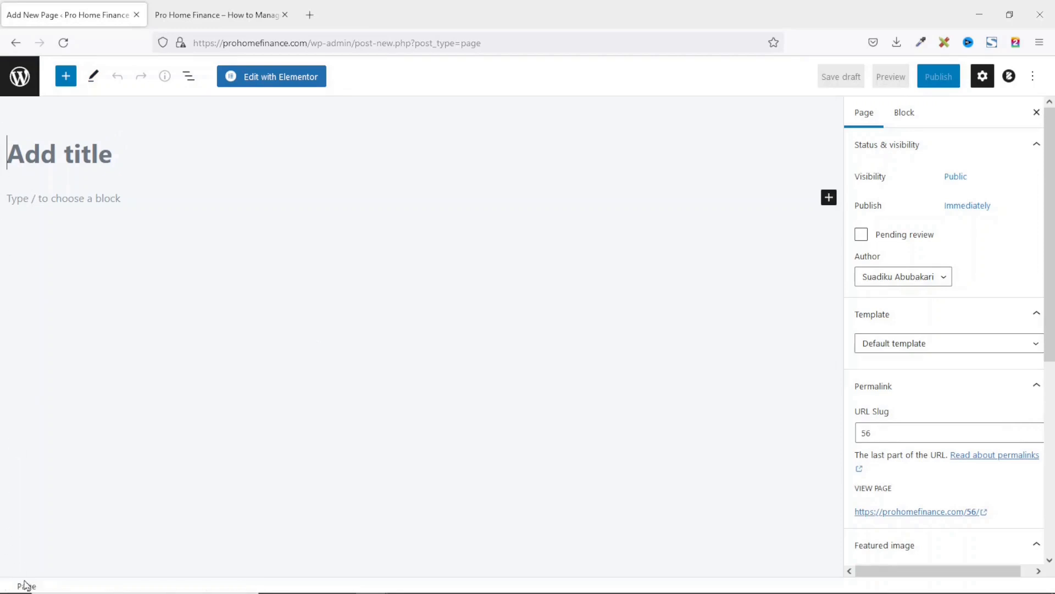
{"action": "left_click", "coordinate": [1039, 76]}
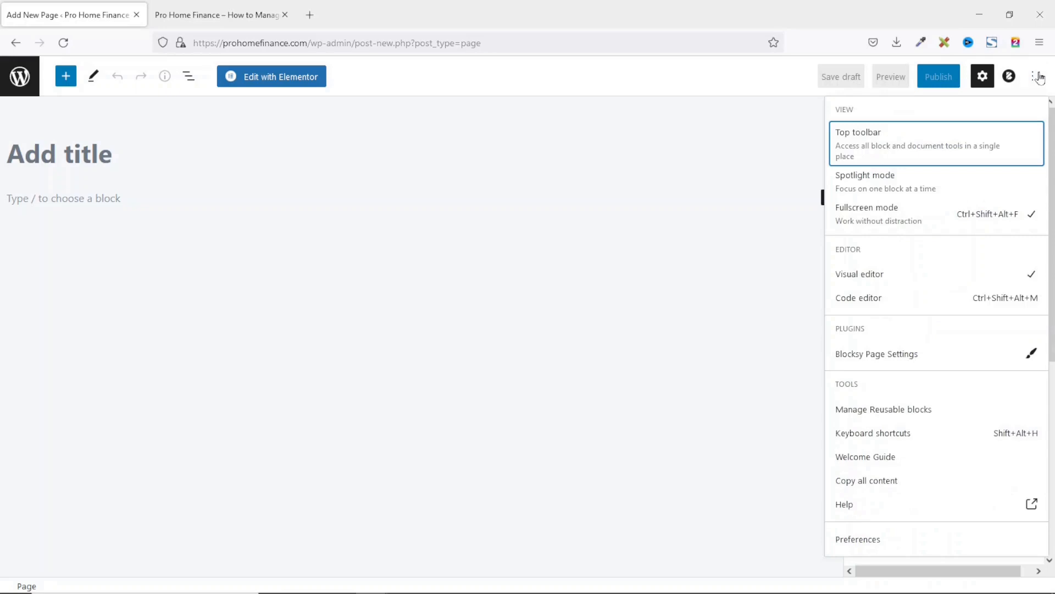
{"action": "left_click", "coordinate": [915, 220]}
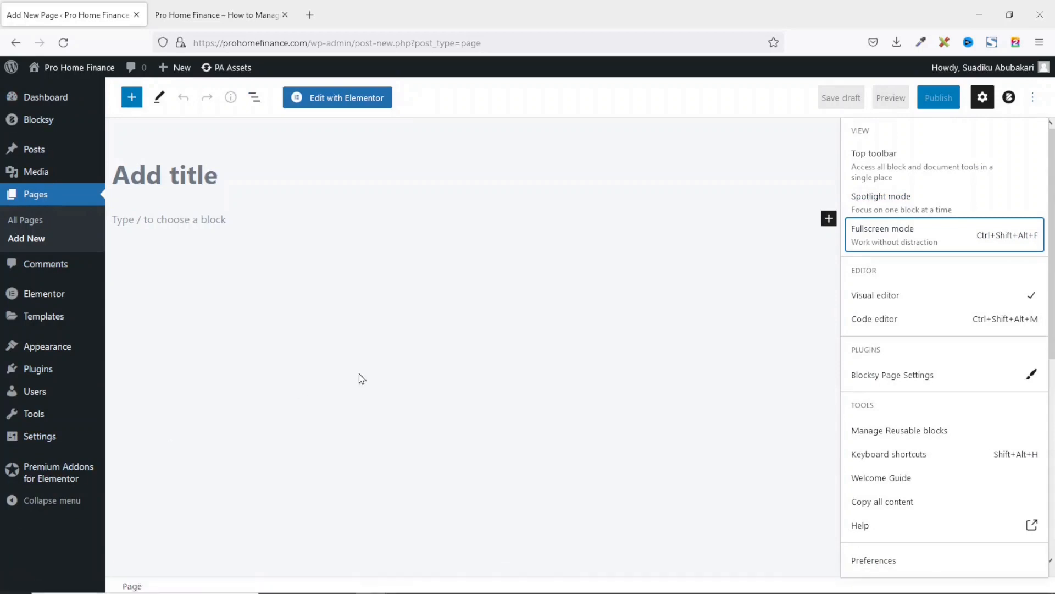
Title the new page "Home" and publish it
{"action": "left_click", "coordinate": [206, 174]}
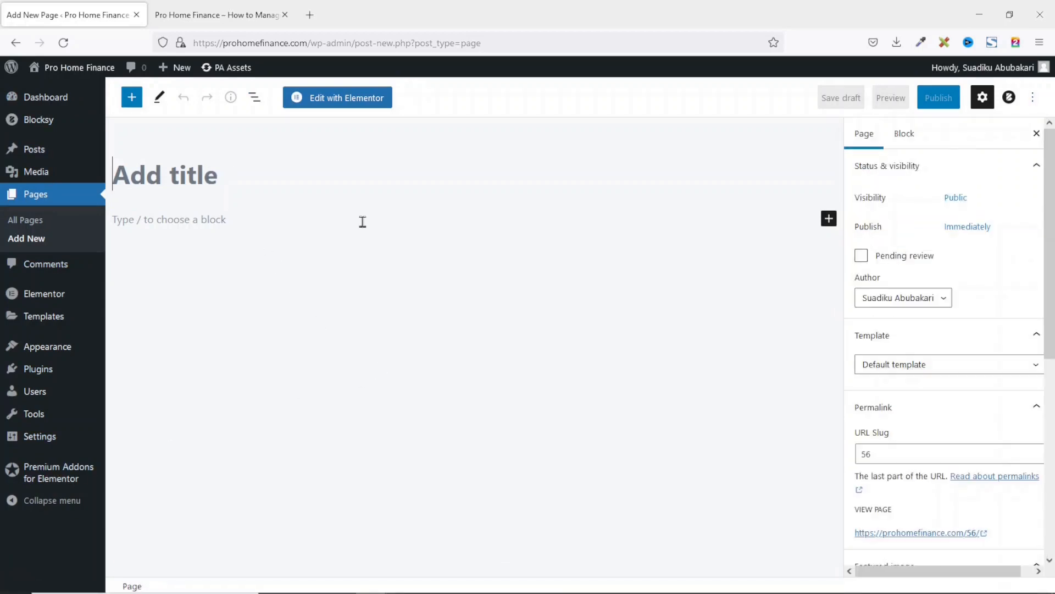
{"action": "type", "text": "Home"}
{"action": "left_click", "coordinate": [944, 100]}
{"action": "left_click", "coordinate": [928, 99]}
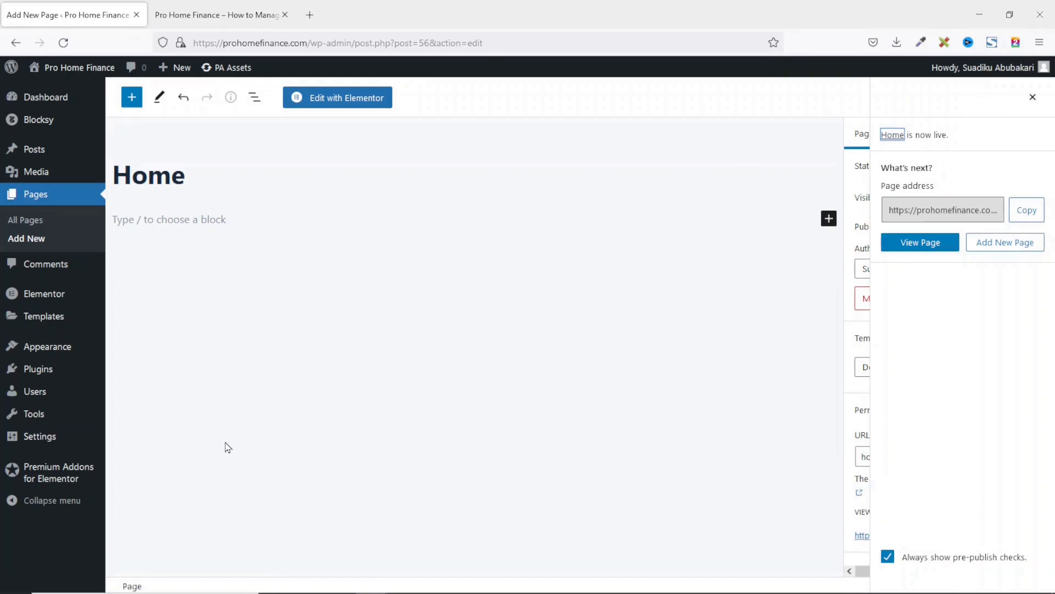
Reload the live site and view the Home page through its link in the header
{"action": "left_click", "coordinate": [216, 15]}
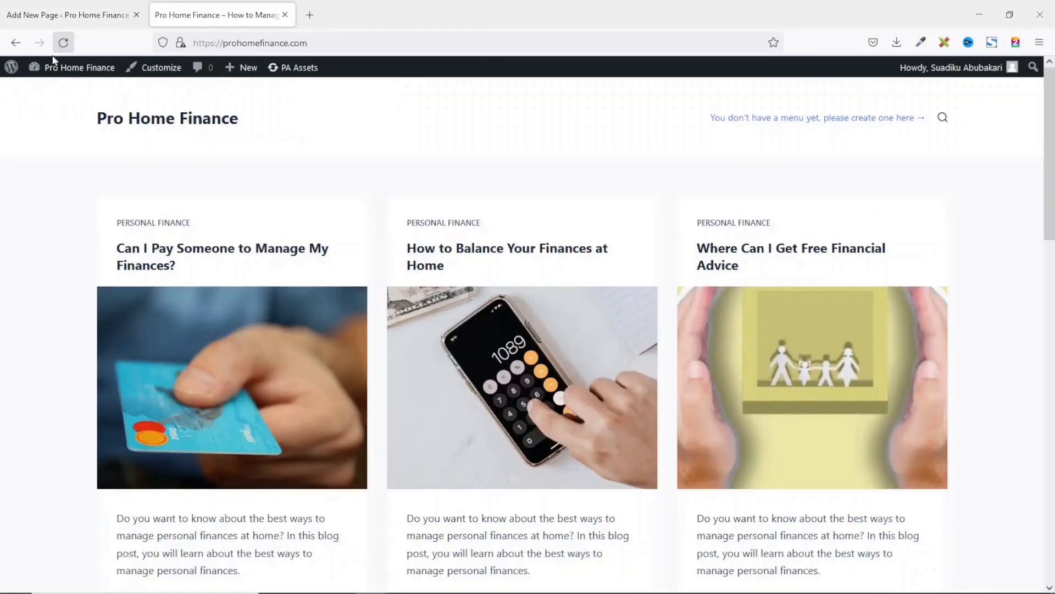
{"action": "left_click", "coordinate": [66, 48]}
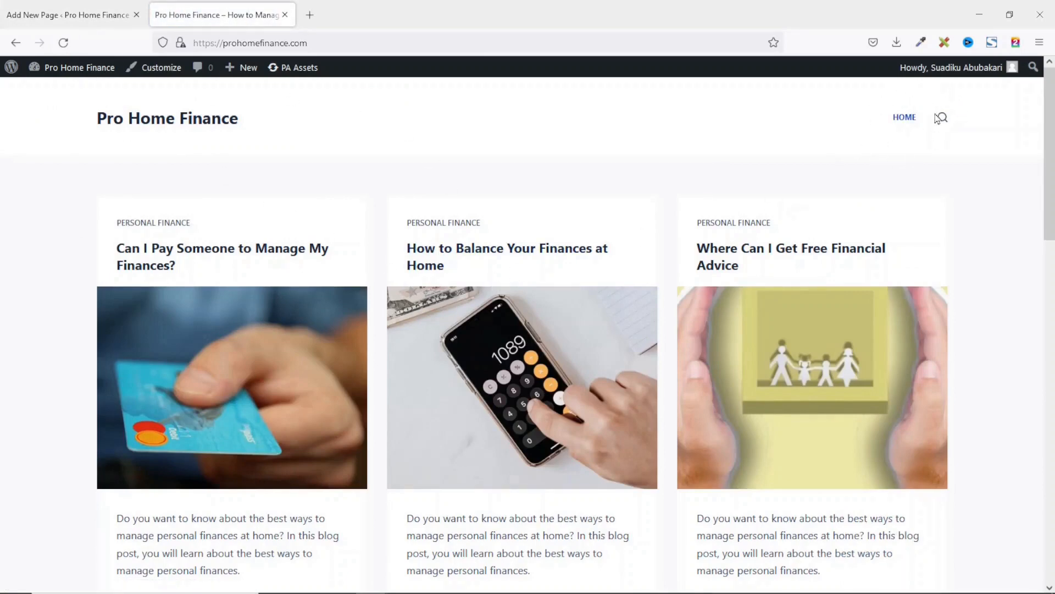
{"action": "left_click", "coordinate": [903, 118]}
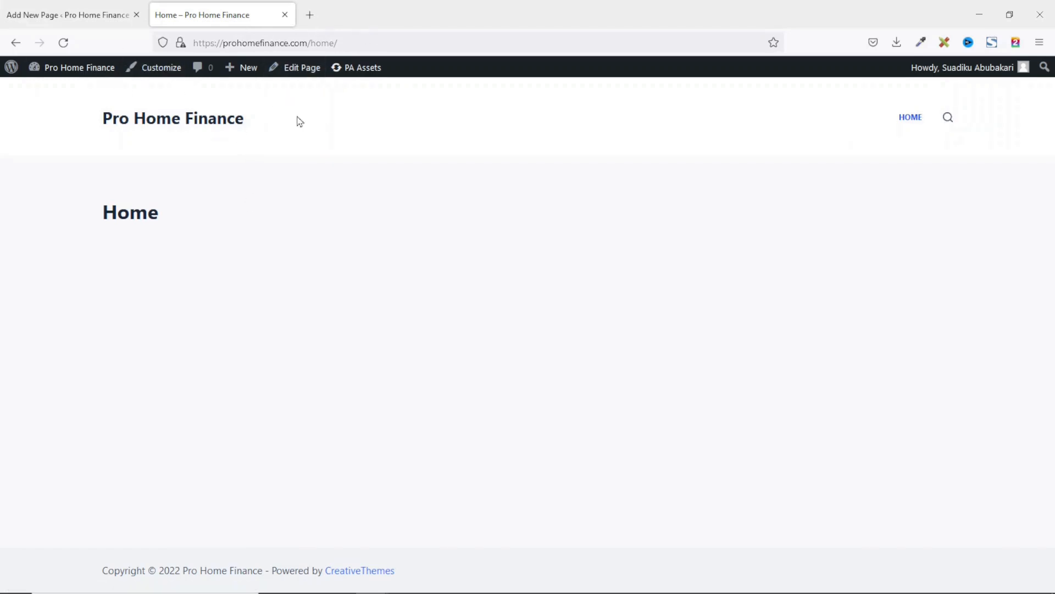
In the Reading settings, make the homepage display a static page, choose Home as the homepage, and save the changes
{"action": "left_click", "coordinate": [70, 15]}
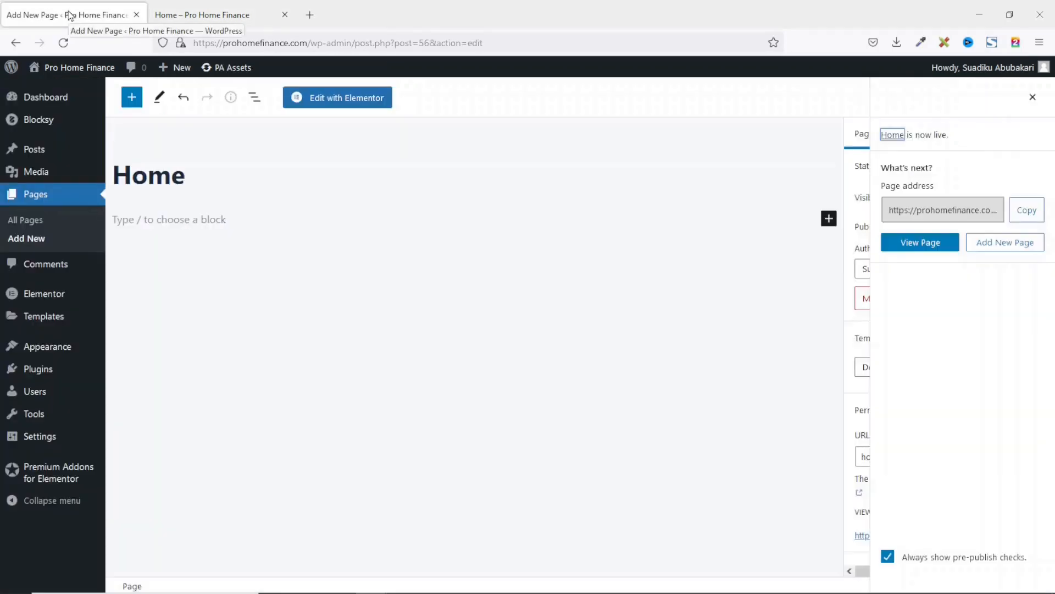
{"action": "mouse_move", "coordinate": [36, 438]}
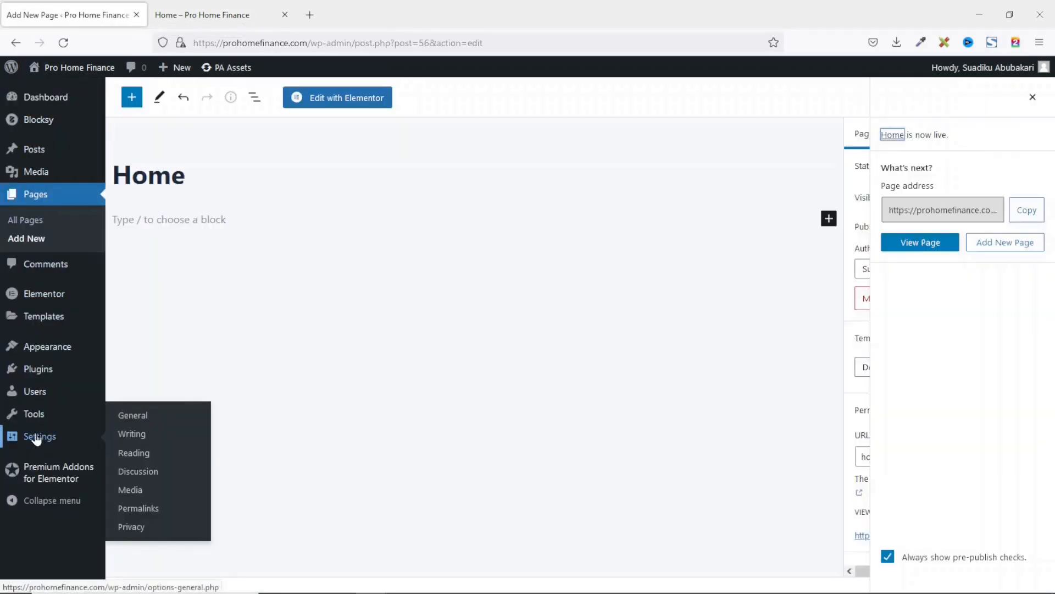
{"action": "left_click", "coordinate": [138, 453]}
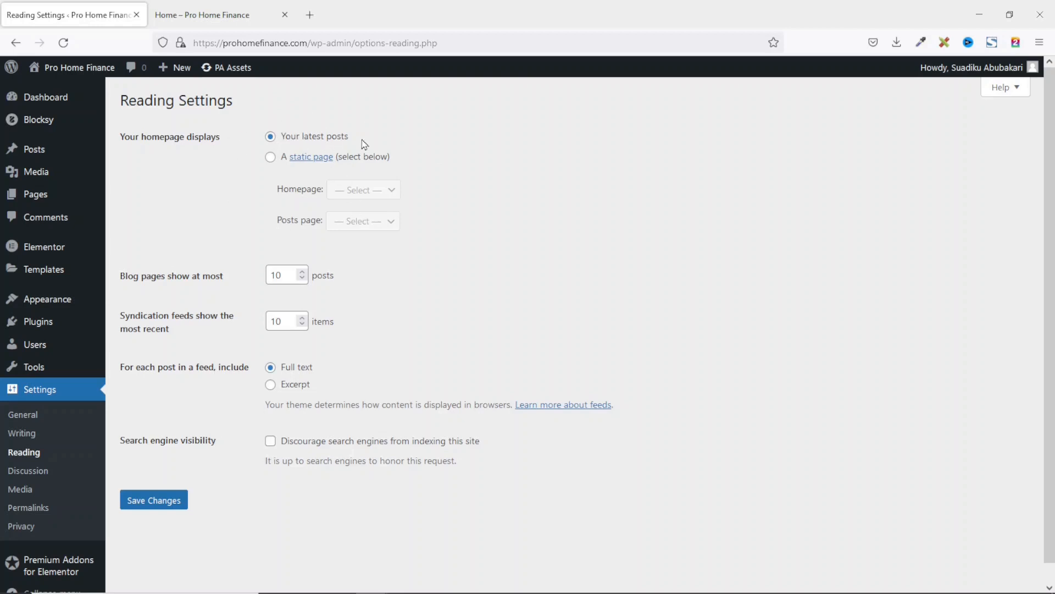
{"action": "left_click", "coordinate": [270, 157]}
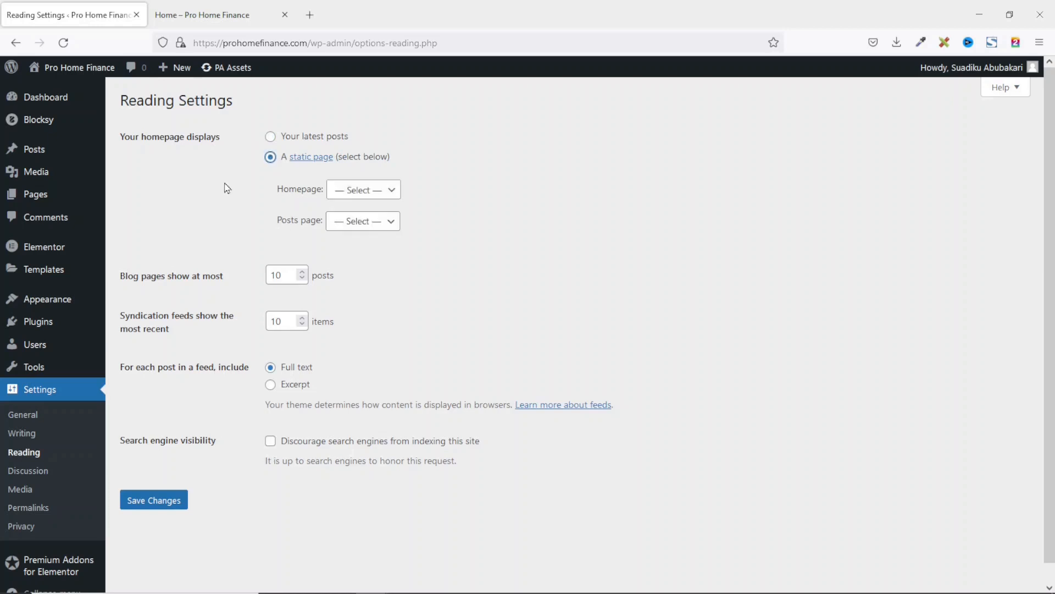
{"action": "left_click", "coordinate": [381, 193]}
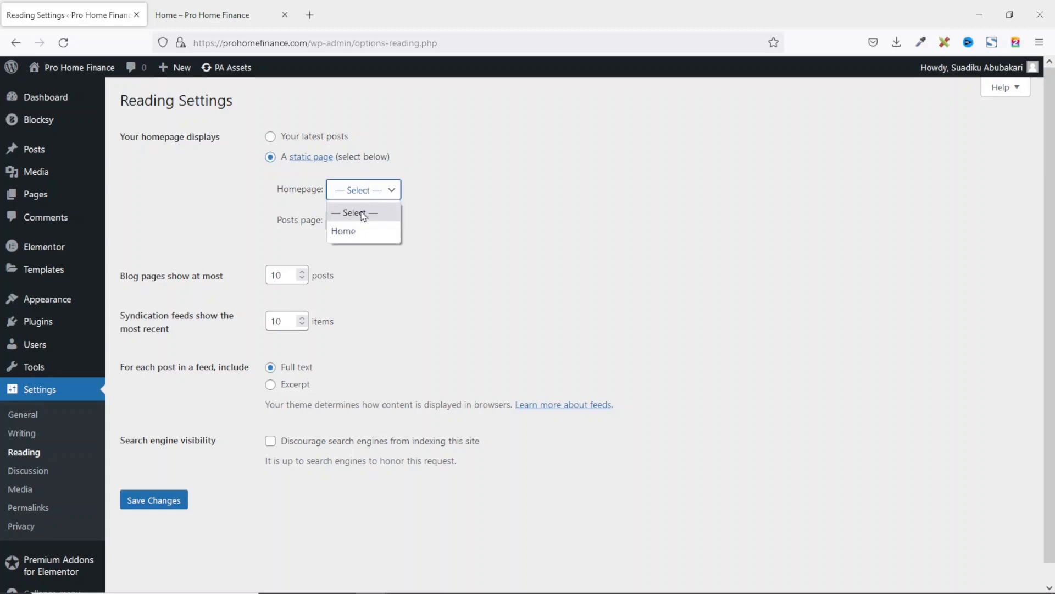
{"action": "left_click", "coordinate": [347, 232]}
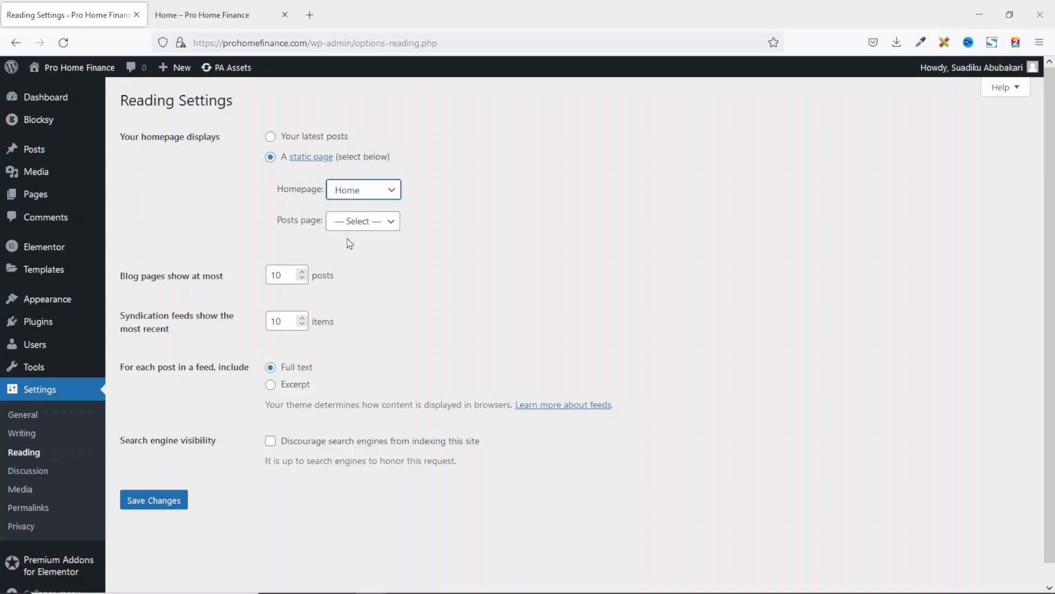
{"action": "left_click", "coordinate": [160, 507]}
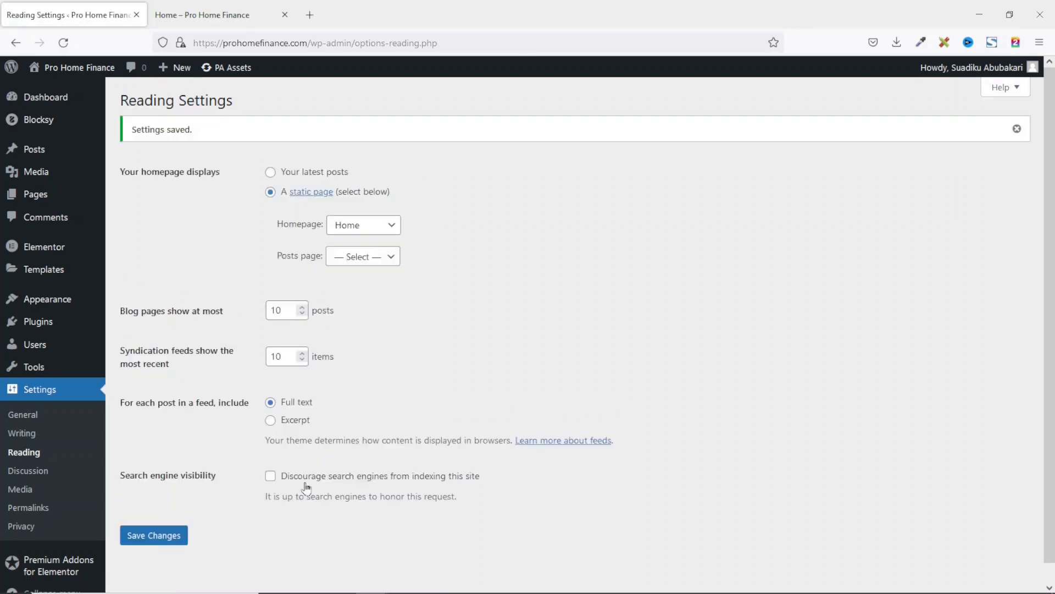
Reload the live homepage, open the Home page for editing with Elementor, and look over the available widgets
{"action": "left_click", "coordinate": [202, 14]}
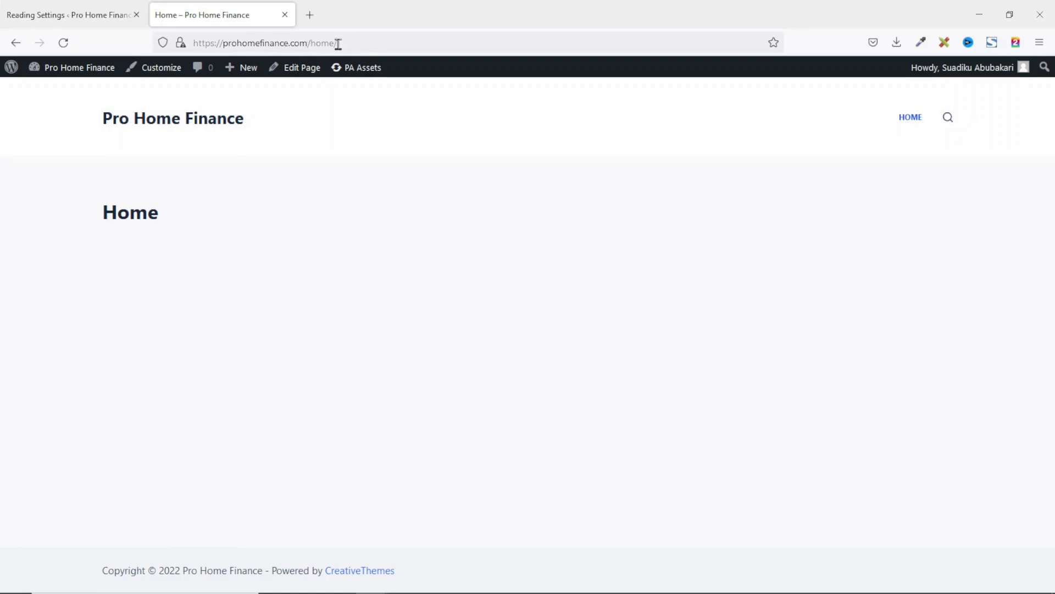
{"action": "left_click", "coordinate": [63, 42]}
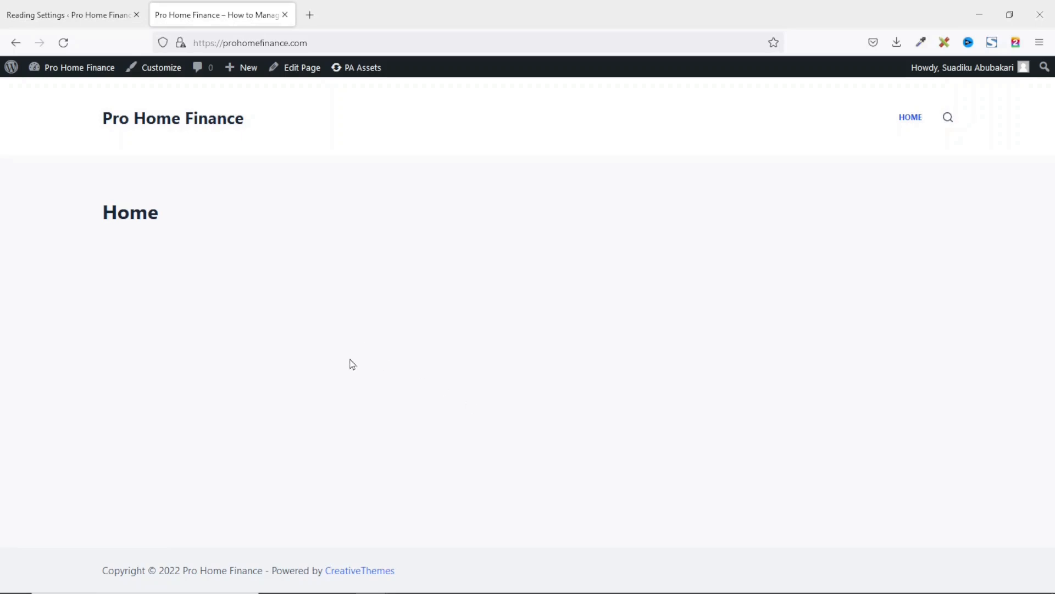
{"action": "left_click", "coordinate": [301, 75]}
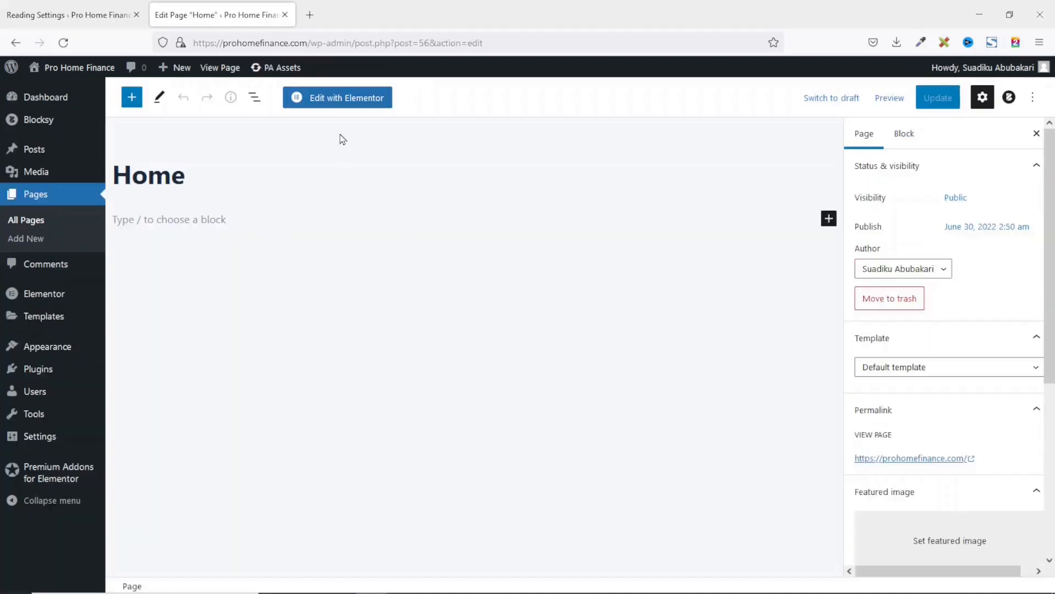
{"action": "left_click", "coordinate": [341, 103]}
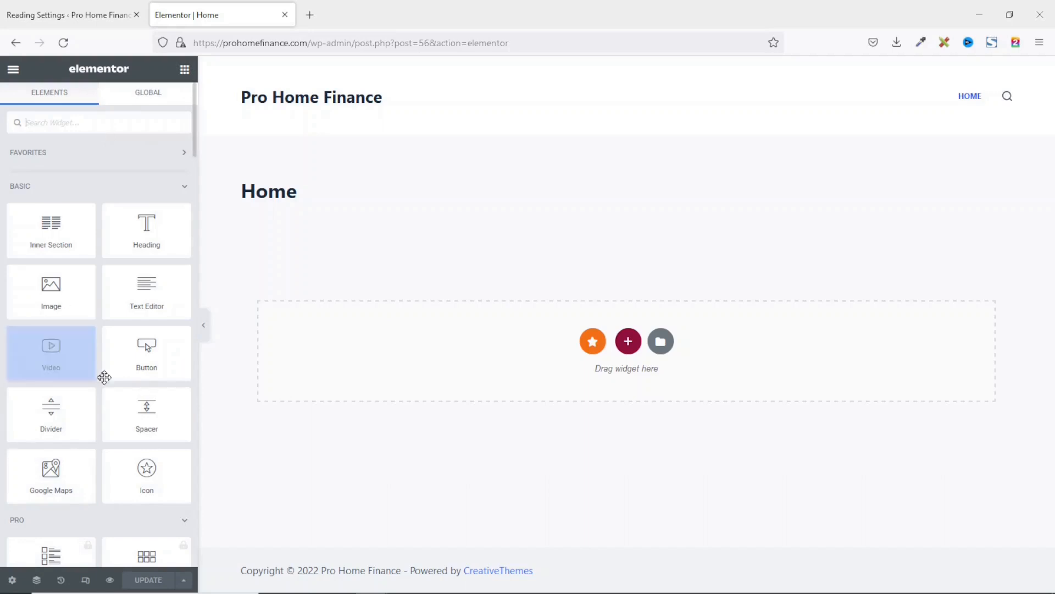
{"action": "scroll", "coordinate": [108, 262], "scroll_direction": "down", "scroll_amount": 12}
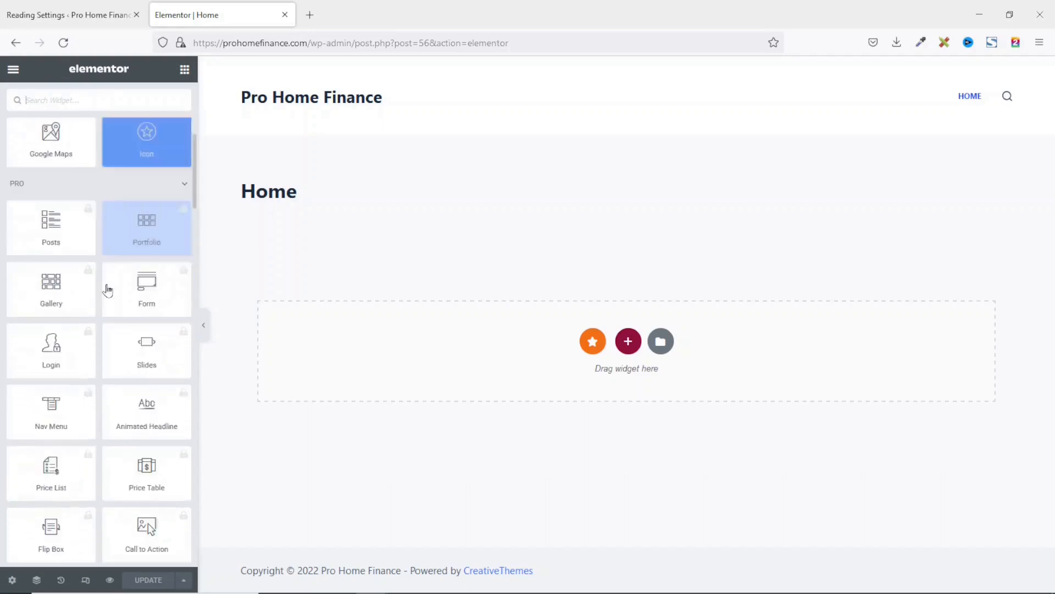
{"action": "scroll", "coordinate": [108, 290], "scroll_direction": "down", "scroll_amount": 10}
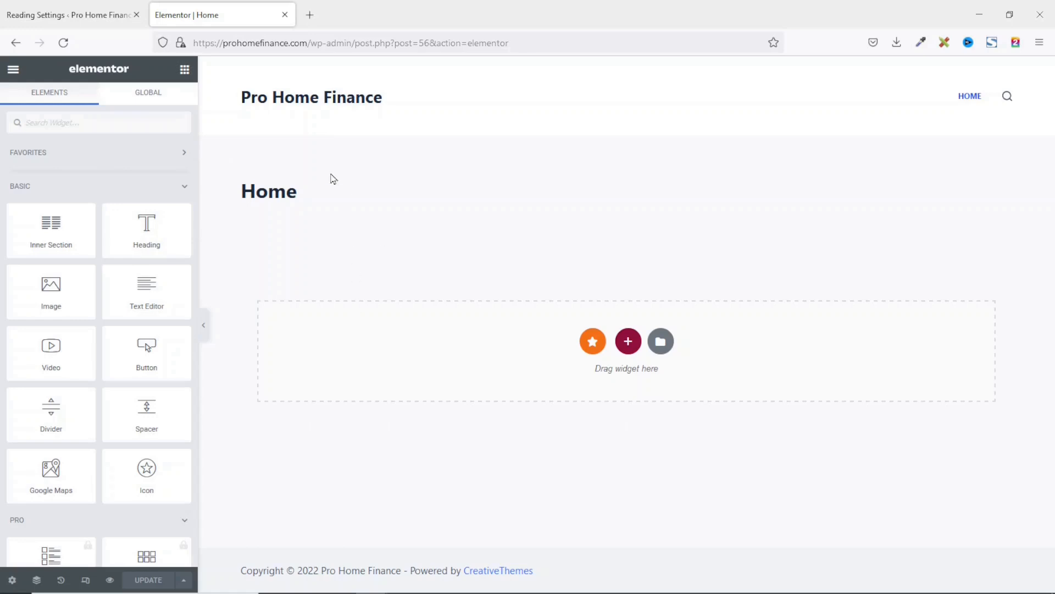
In the page settings, hide the Home page's title and set the page layout to Elementor Full Width
{"action": "left_click_drag", "start_coordinate": [146, 292], "coordinate": [12, 583]}
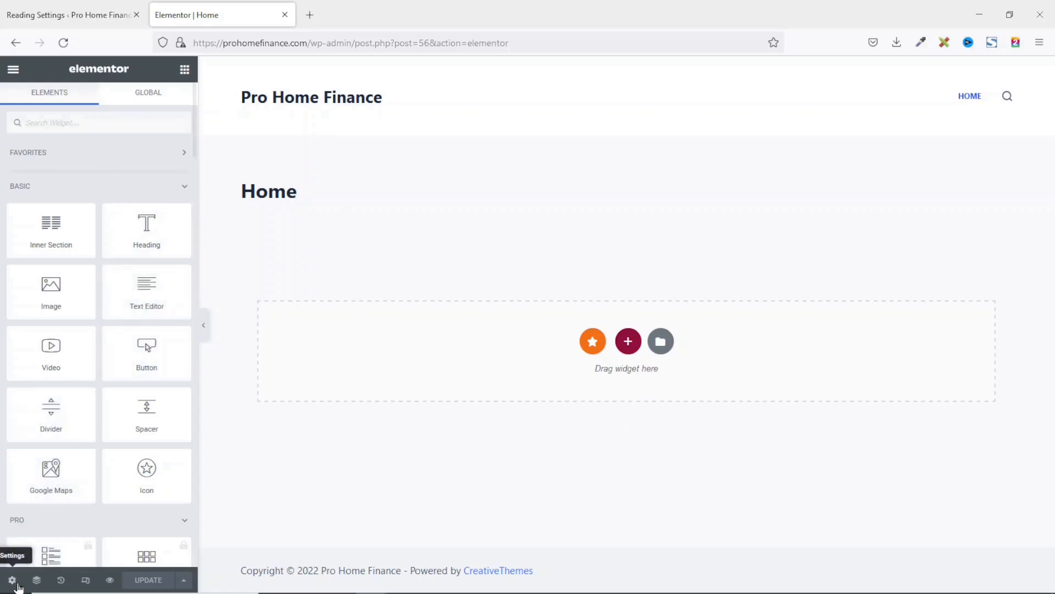
{"action": "left_click", "coordinate": [12, 582]}
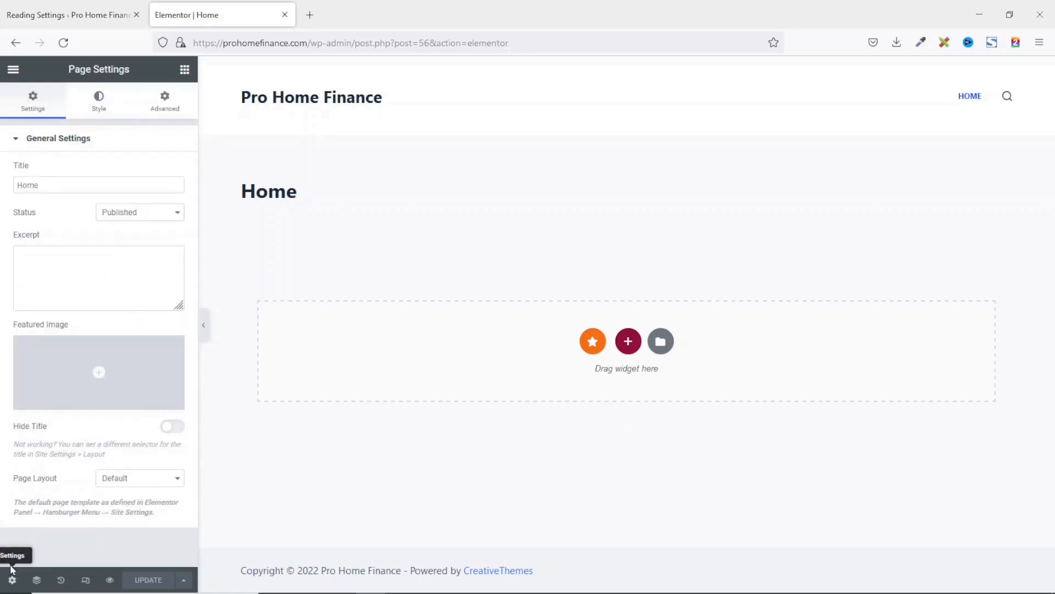
{"action": "left_click", "coordinate": [172, 427]}
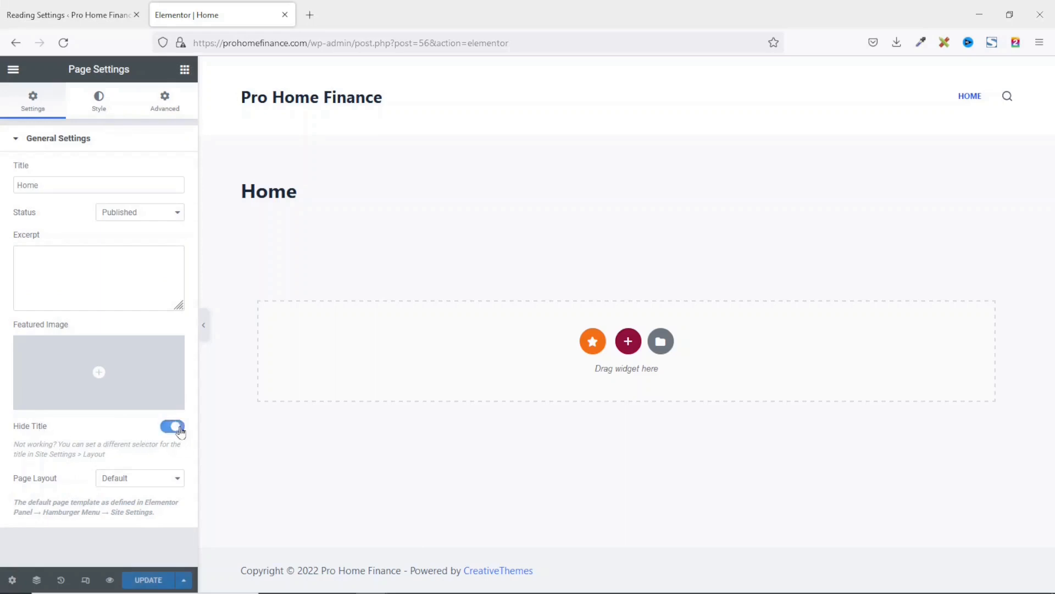
{"action": "left_click", "coordinate": [131, 482]}
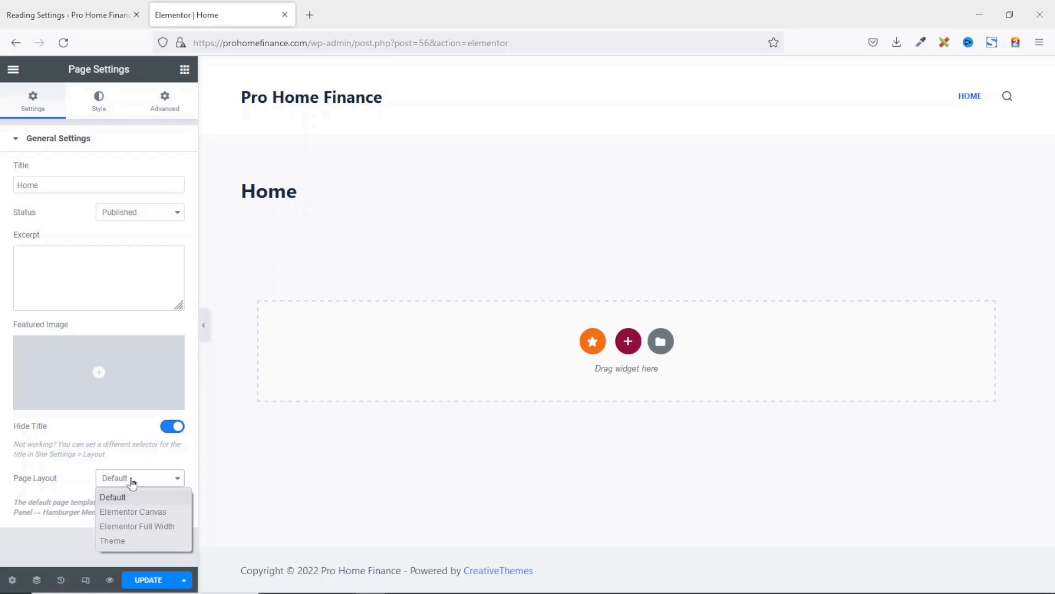
{"action": "left_click", "coordinate": [147, 527]}
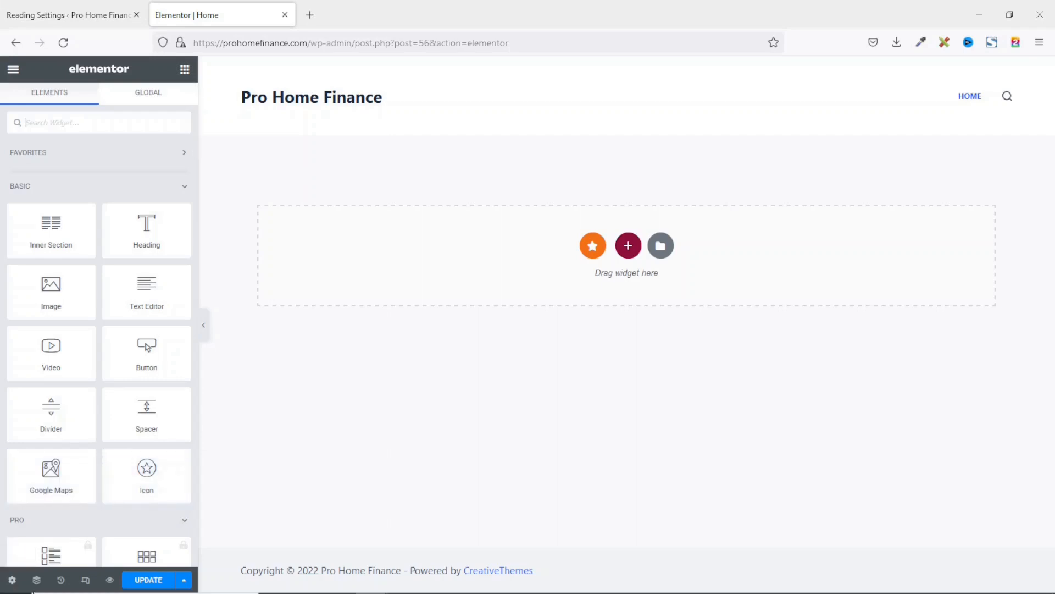
Look over the Navigator, the editing history, the responsive preview controls and the list of available widgets
{"action": "left_click", "coordinate": [35, 580]}
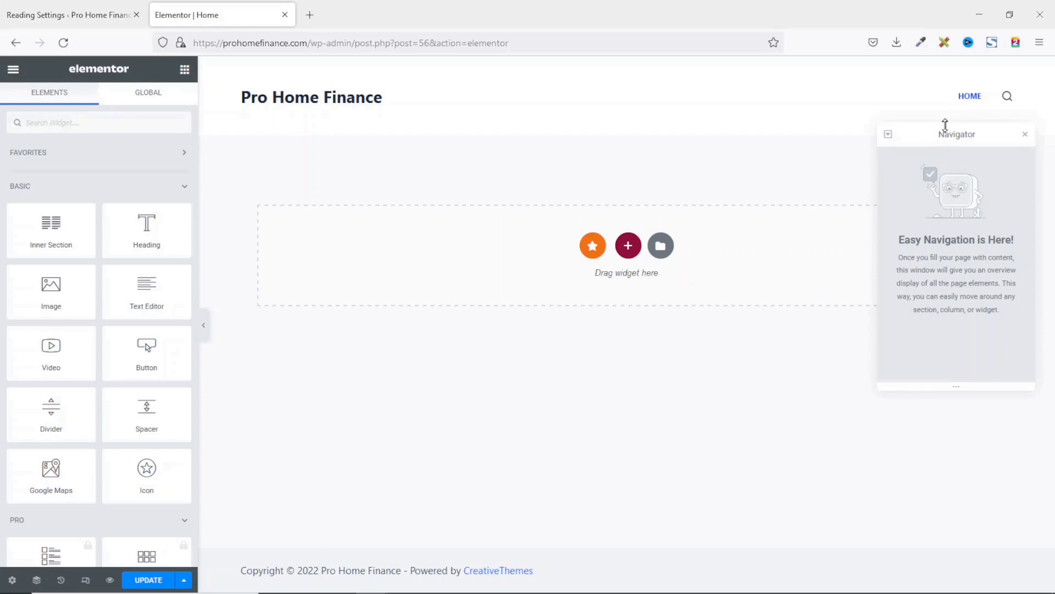
{"action": "left_click_drag", "start_coordinate": [938, 134], "coordinate": [911, 113]}
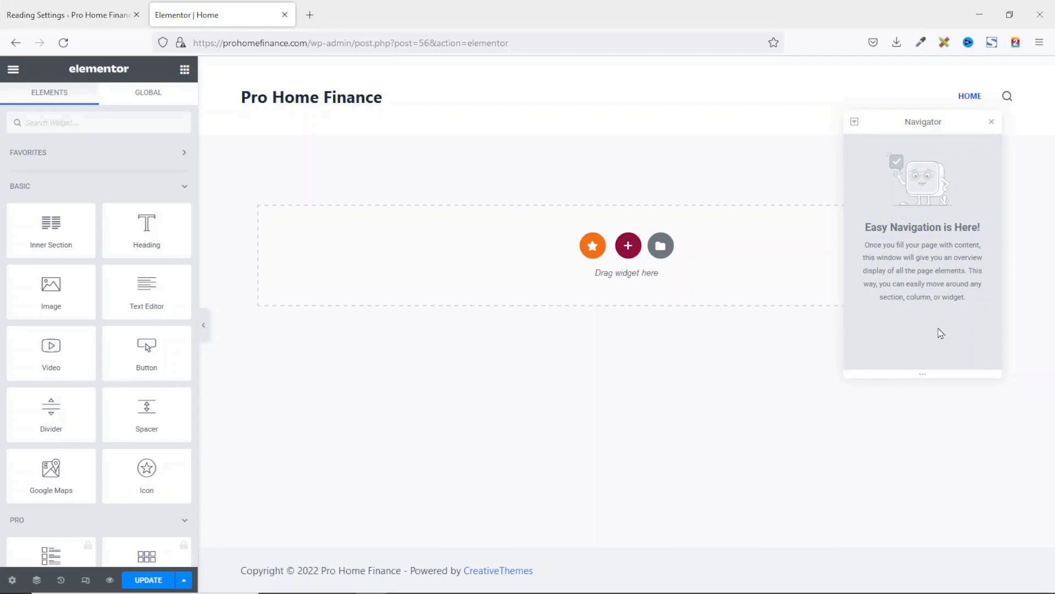
{"action": "left_click", "coordinate": [61, 581]}
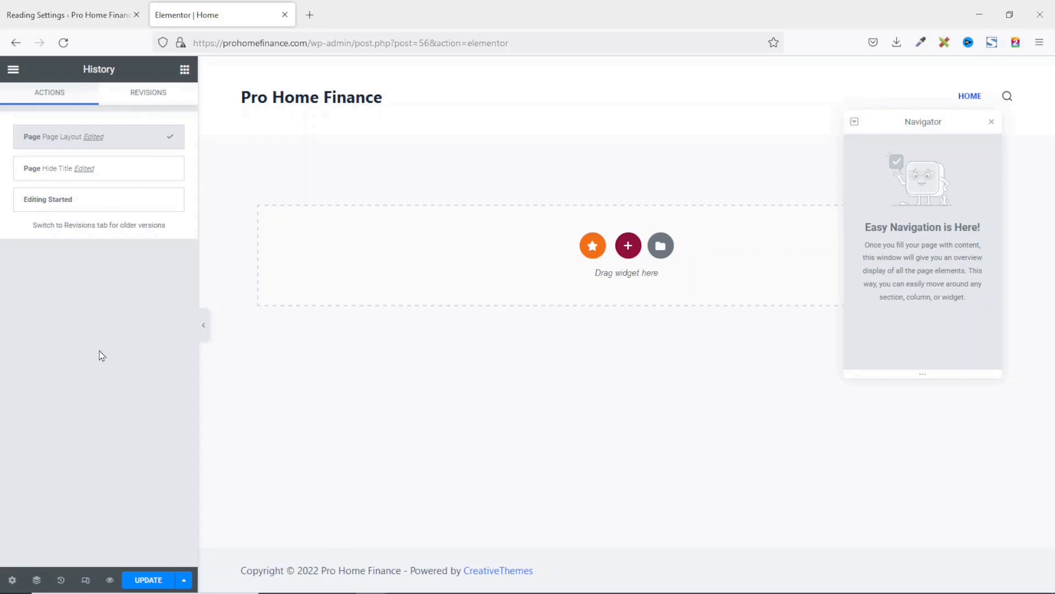
{"action": "left_click", "coordinate": [86, 581]}
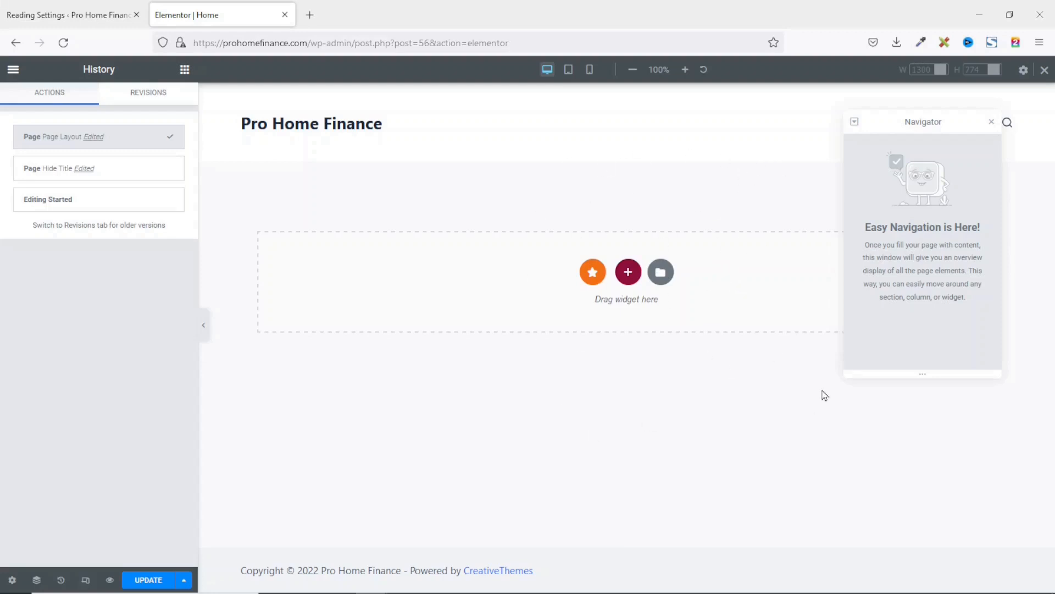
{"action": "left_click", "coordinate": [184, 70]}
{"action": "scroll", "coordinate": [55, 467], "scroll_direction": "down", "scroll_amount": 5}
{"action": "scroll", "coordinate": [57, 460], "scroll_direction": "up", "scroll_amount": 5}
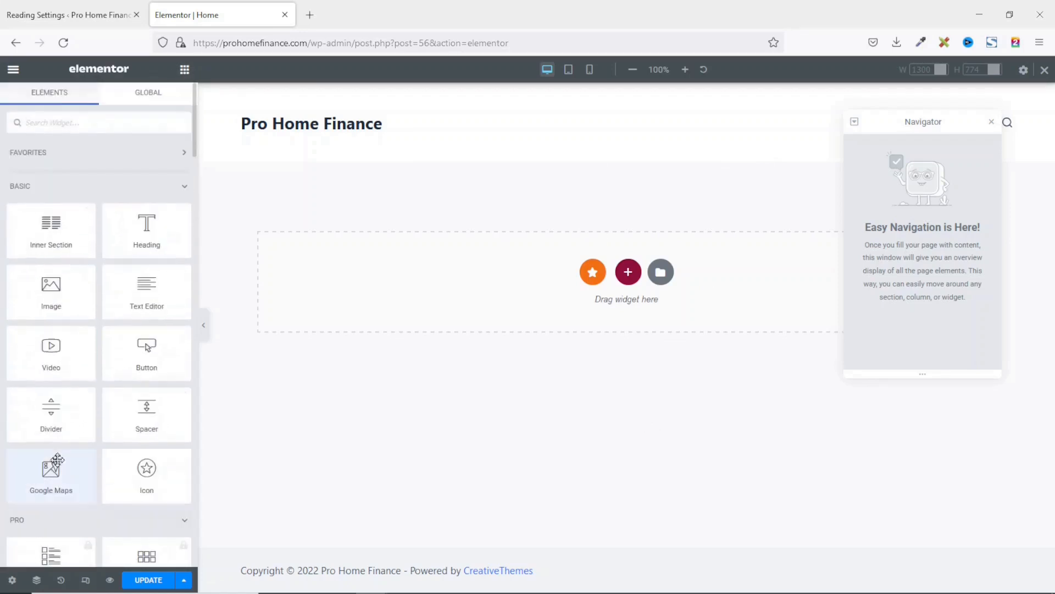
{"action": "left_click", "coordinate": [73, 118]}
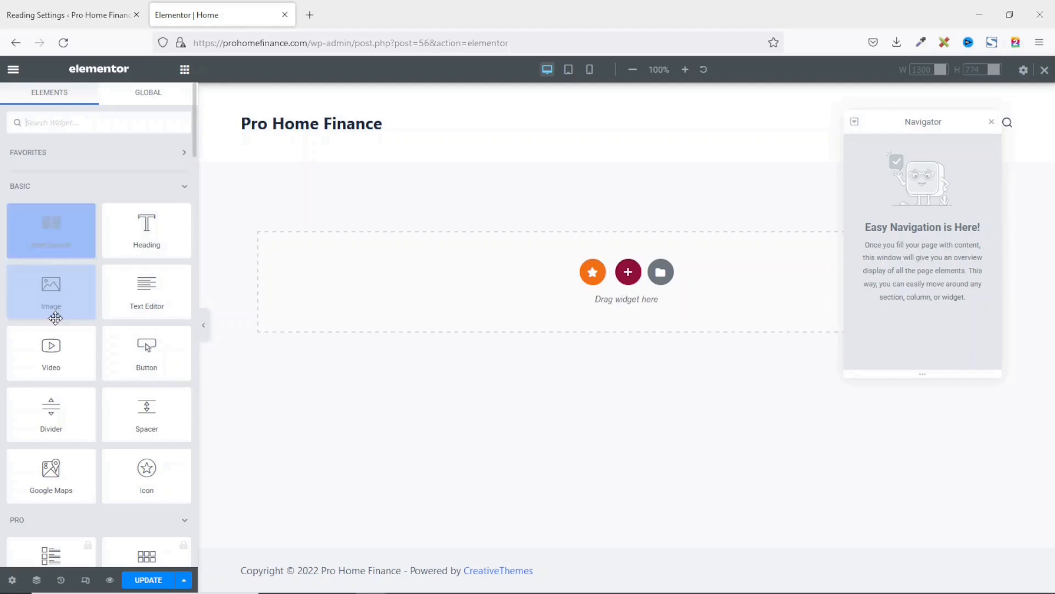
Add a section with two equal columns, expand it in the Navigator to view its columns, and close the Navigator
{"action": "left_click", "coordinate": [628, 273]}
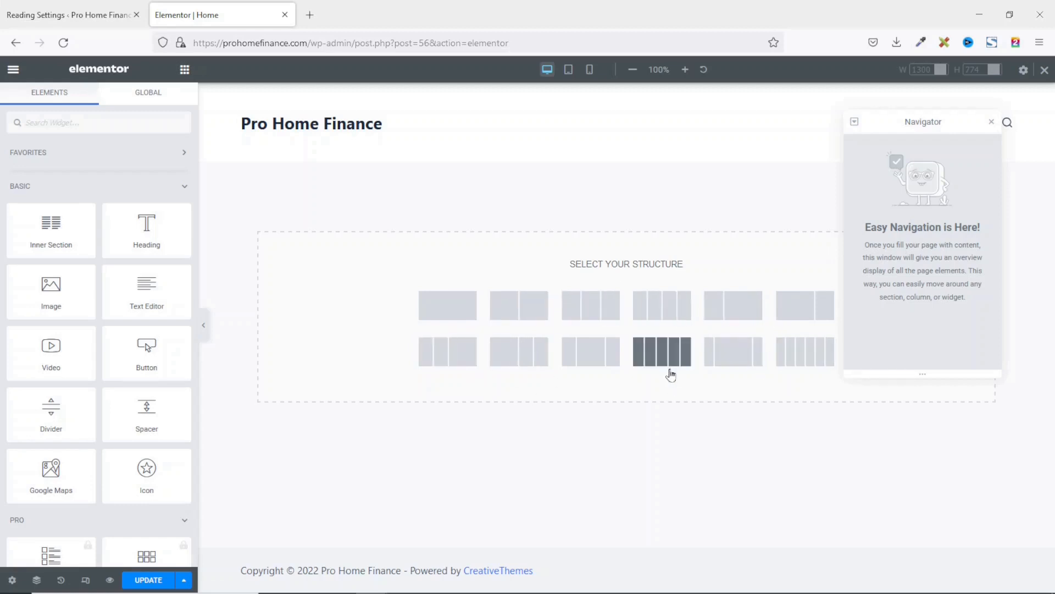
{"action": "left_click", "coordinate": [507, 311]}
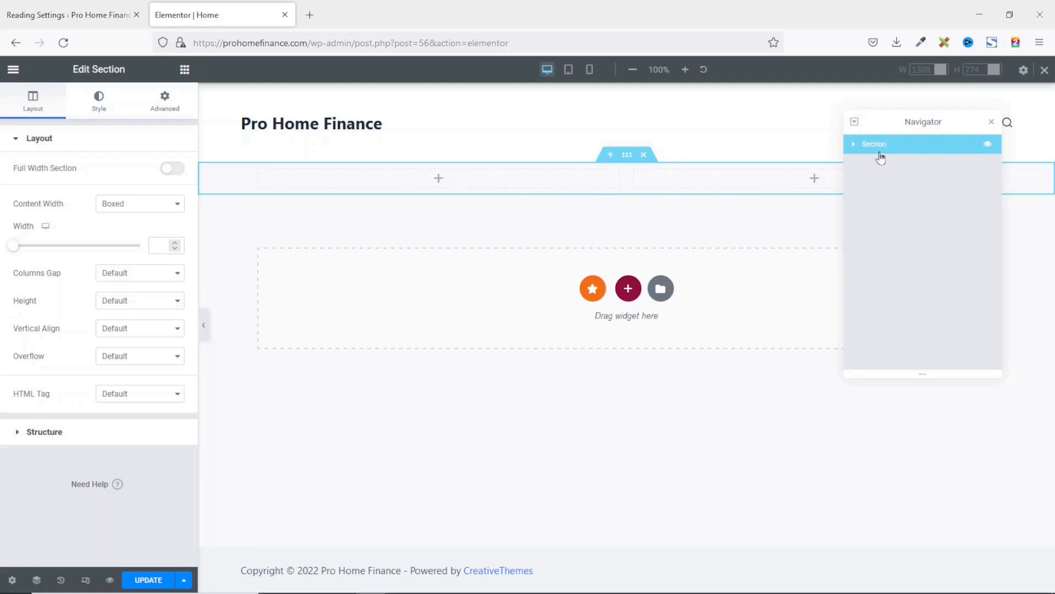
{"action": "left_click", "coordinate": [854, 145]}
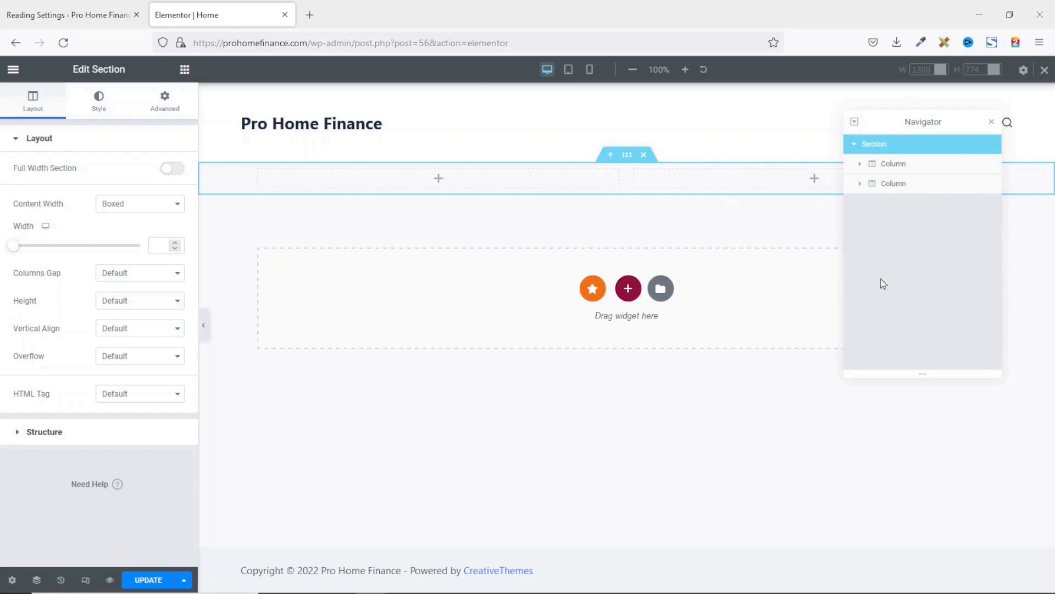
{"action": "left_click", "coordinate": [992, 122]}
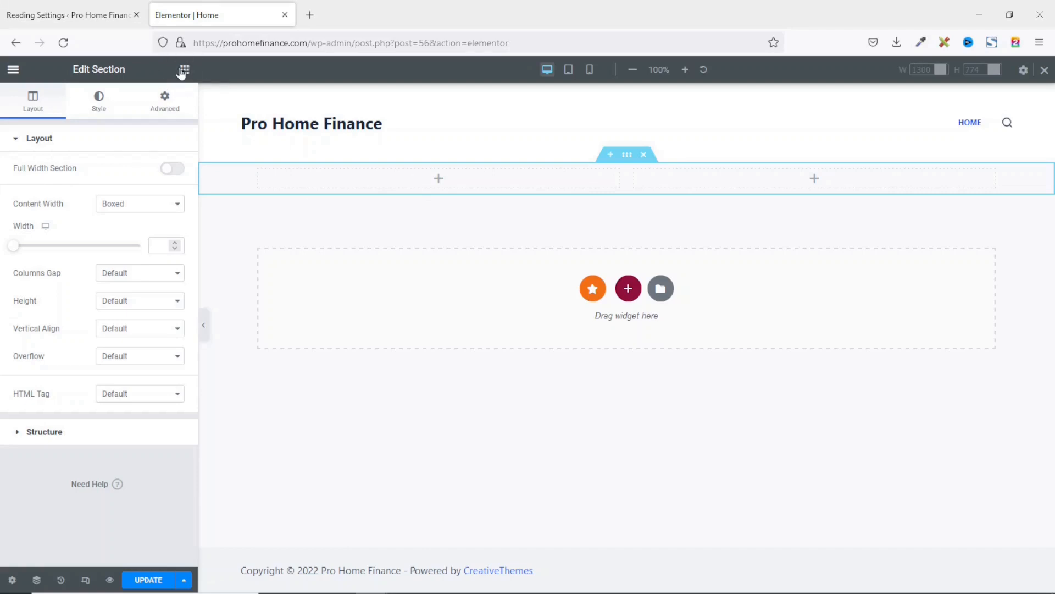
Place an Image widget in the section's first column and insert personal-finance-8.jpg from the media library
{"action": "left_click", "coordinate": [440, 178]}
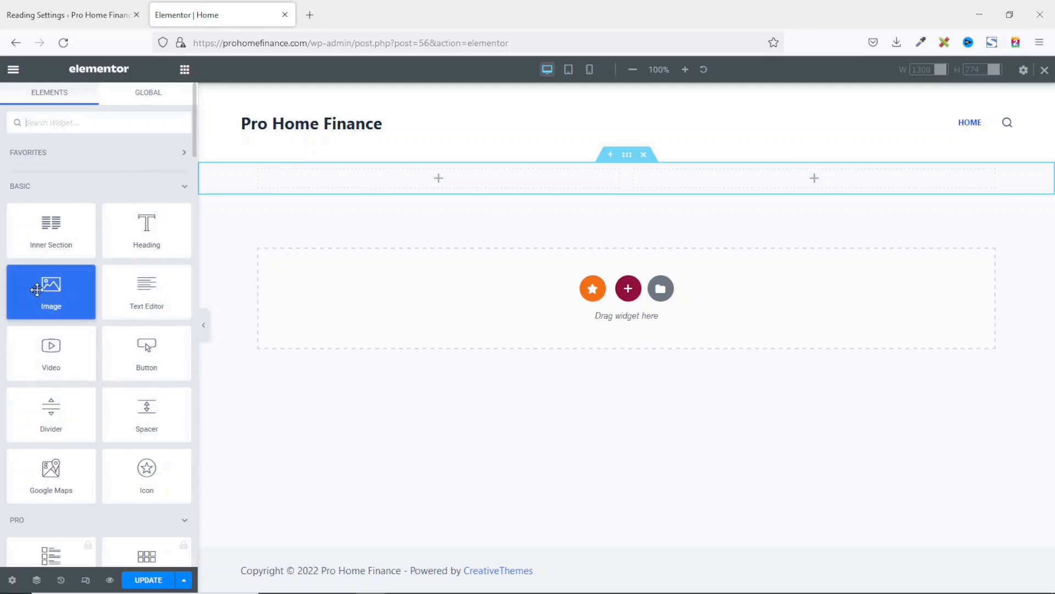
{"action": "left_click_drag", "start_coordinate": [37, 290], "coordinate": [471, 180]}
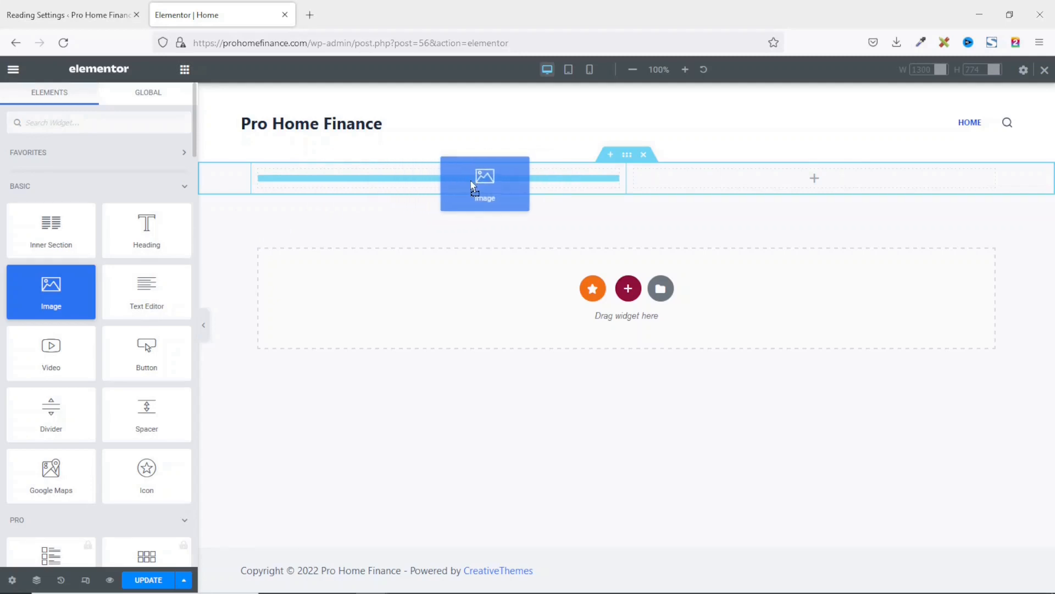
{"action": "mouse_move", "coordinate": [471, 180]}
{"action": "left_mouse_down"}
{"action": "mouse_move", "coordinate": [480, 182]}
{"action": "mouse_move", "coordinate": [442, 176]}
{"action": "mouse_move", "coordinate": [761, 177]}
{"action": "mouse_move", "coordinate": [739, 177]}
{"action": "mouse_move", "coordinate": [763, 187]}
{"action": "mouse_move", "coordinate": [473, 179]}
{"action": "left_mouse_up"}
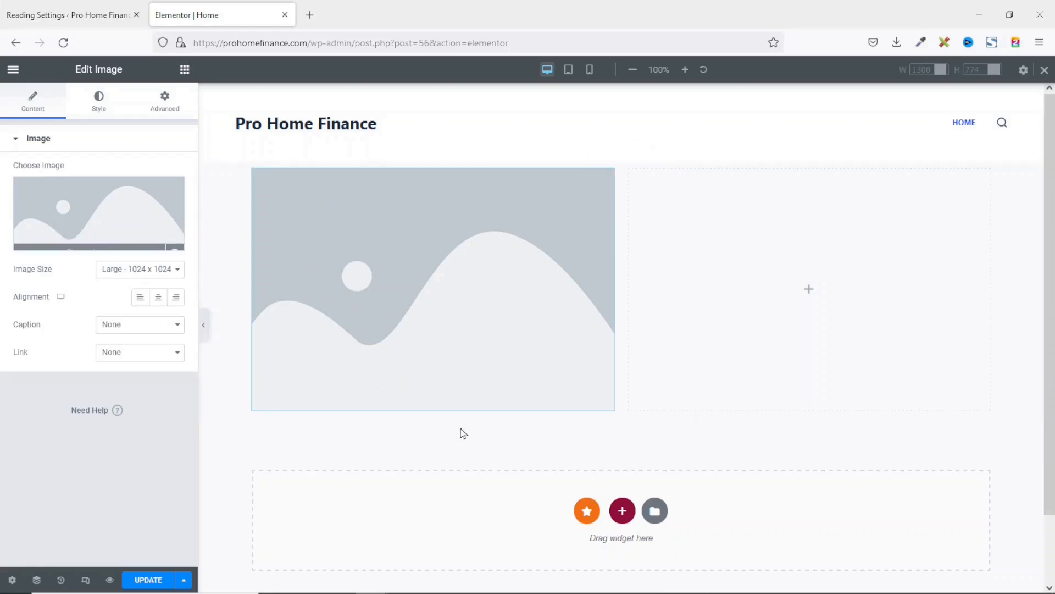
{"action": "left_click", "coordinate": [98, 221]}
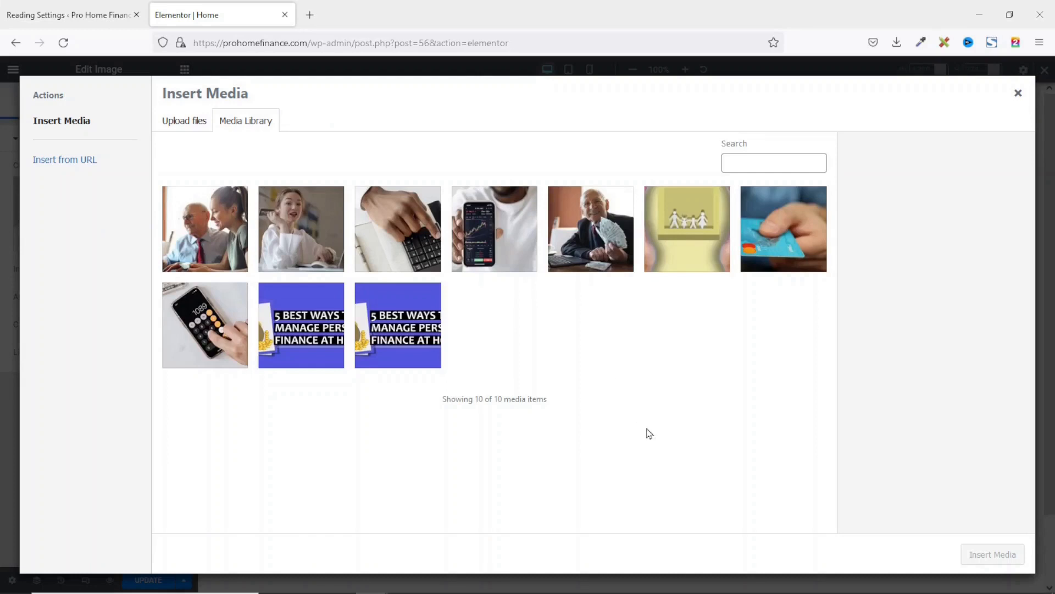
{"action": "left_click", "coordinate": [292, 239]}
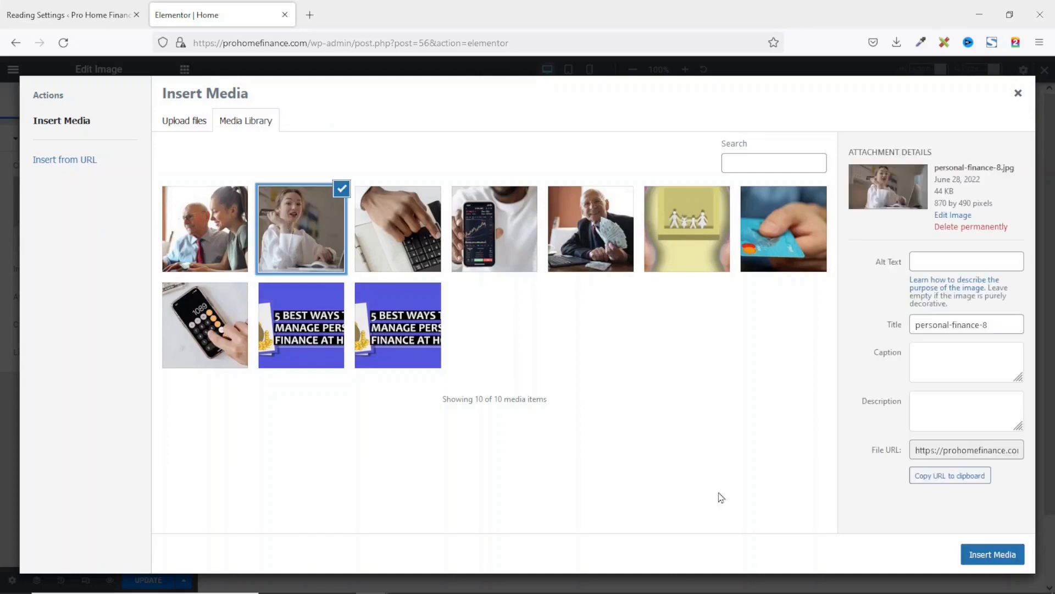
{"action": "left_click", "coordinate": [980, 556]}
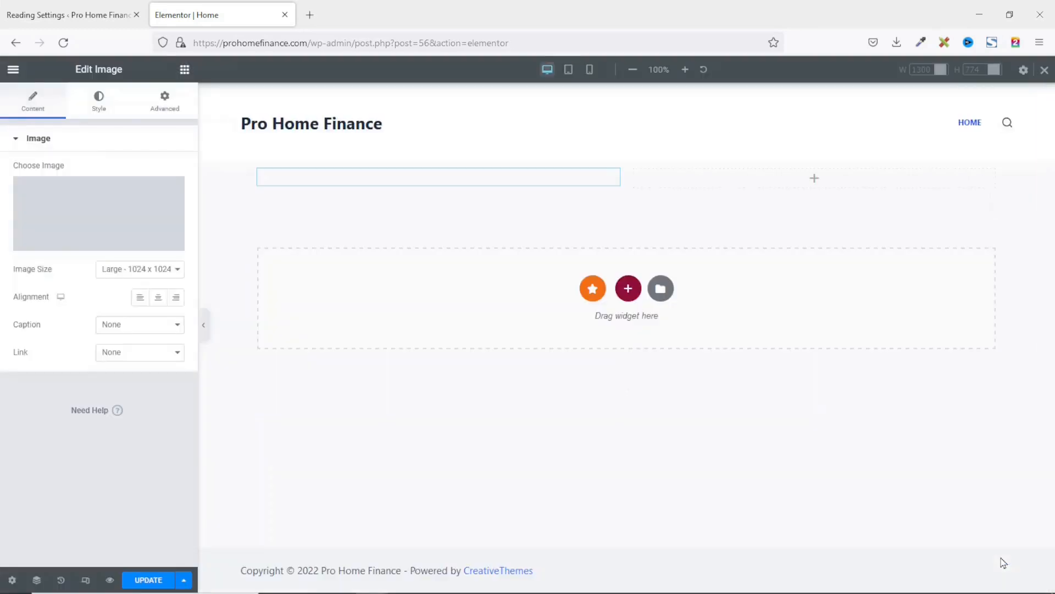
Look through the image widget's available size, caption and link options without changing them
{"action": "left_click", "coordinate": [133, 270]}
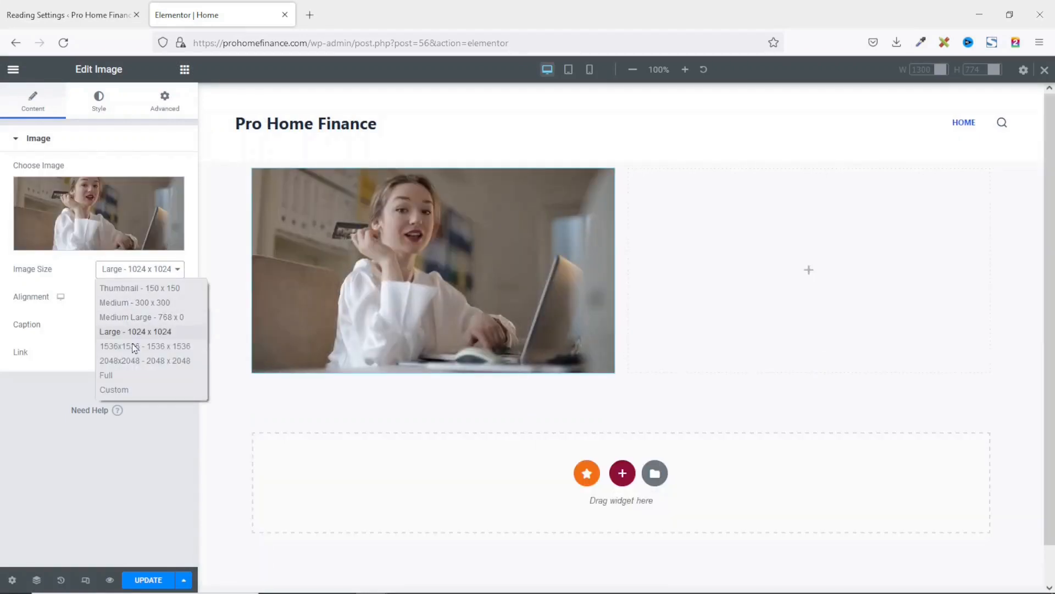
{"action": "left_click", "coordinate": [156, 271]}
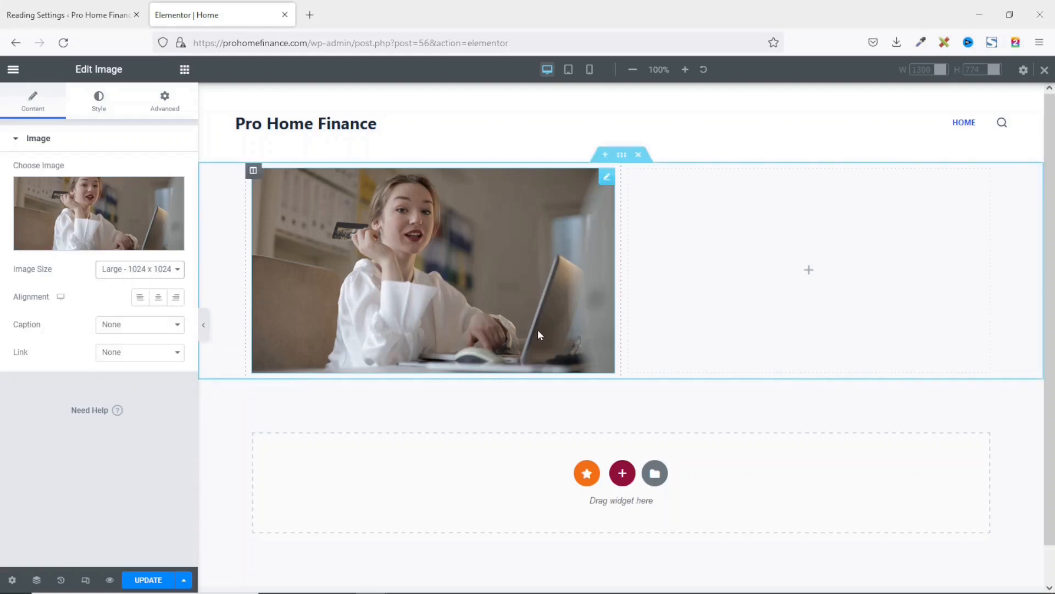
{"action": "left_click", "coordinate": [126, 329]}
{"action": "left_click", "coordinate": [126, 330]}
{"action": "left_click", "coordinate": [132, 354]}
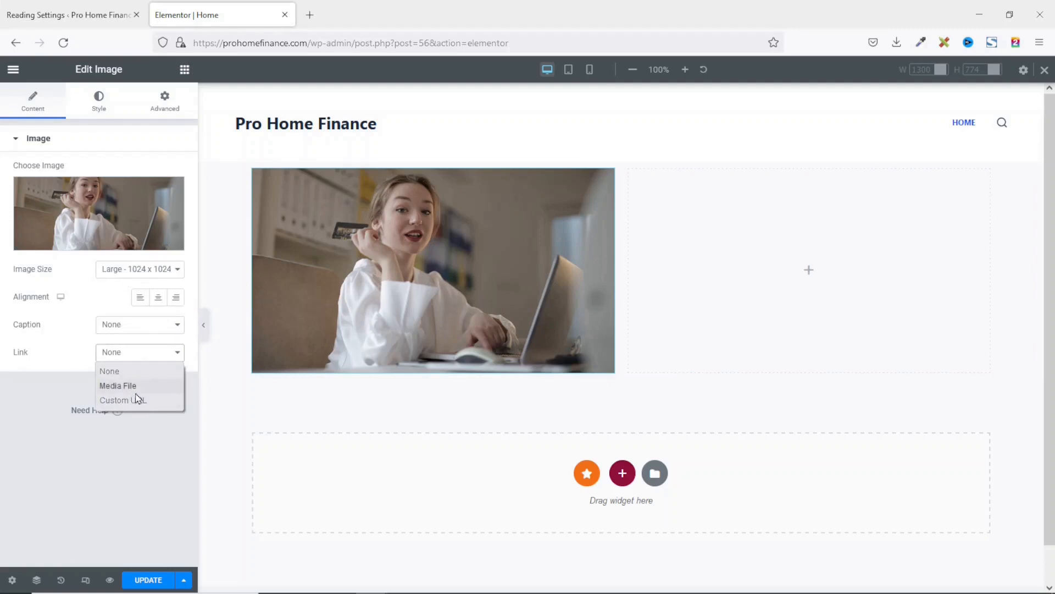
{"action": "left_click", "coordinate": [75, 335]}
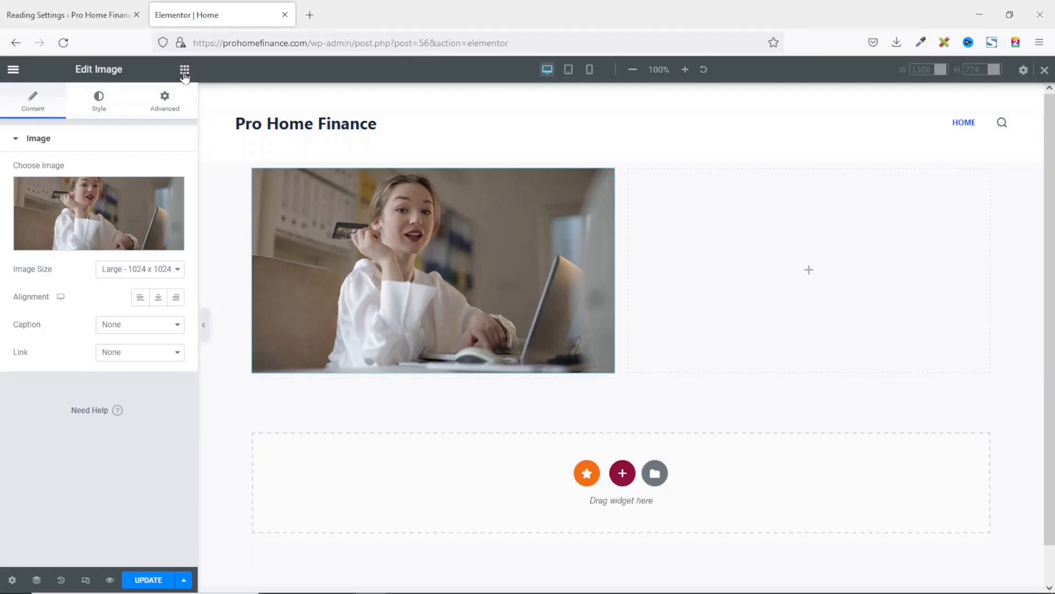
Place a Heading widget in the section's second column and set its text to "This is my first heading"
{"action": "left_click", "coordinate": [185, 72]}
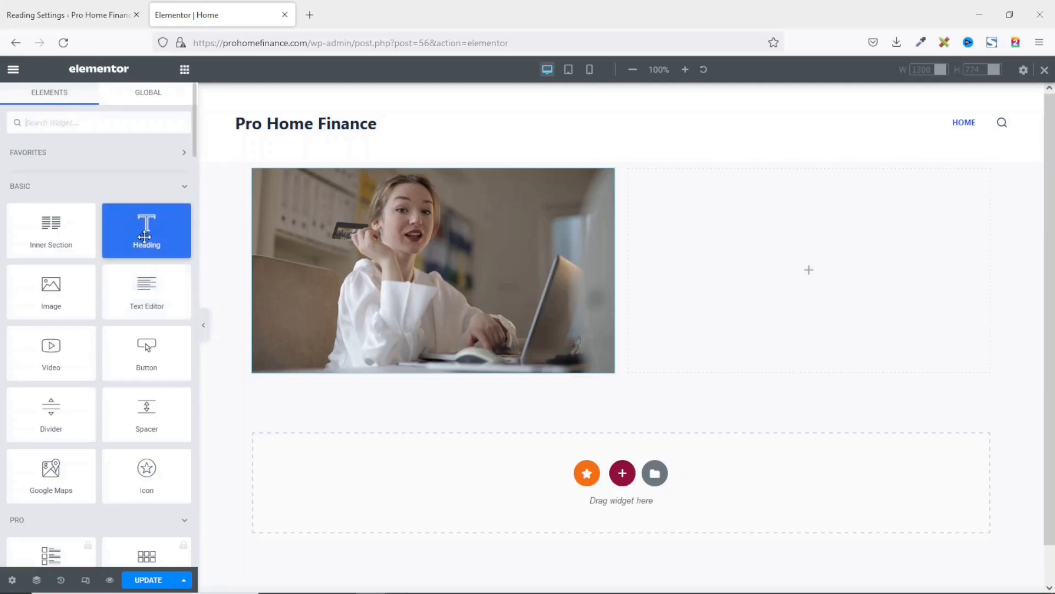
{"action": "left_click_drag", "start_coordinate": [145, 229], "coordinate": [737, 235]}
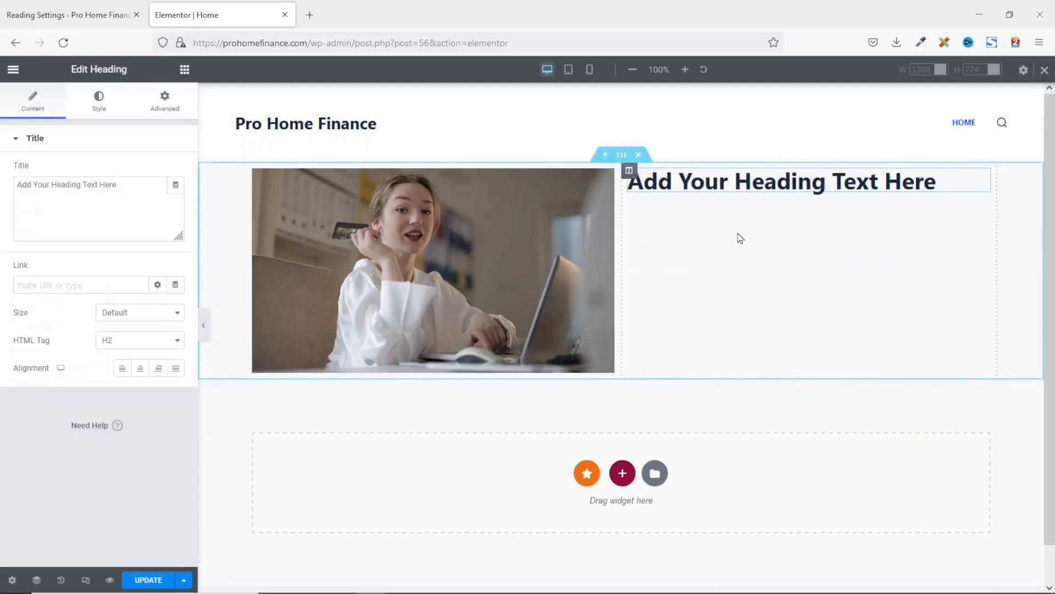
{"action": "left_click_drag", "start_coordinate": [135, 189], "coordinate": [2, 191]}
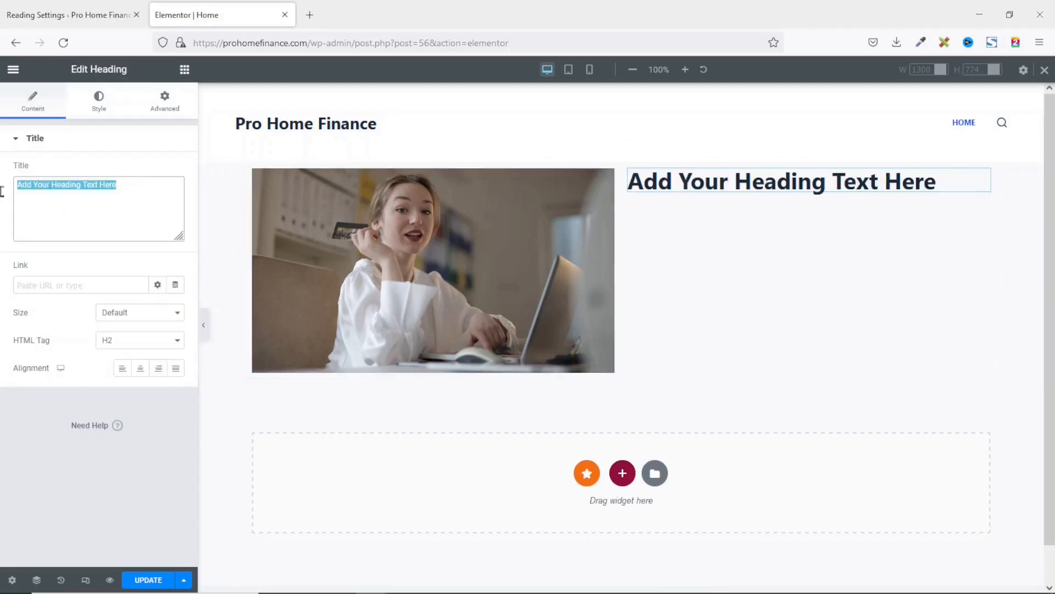
{"action": "type", "text": "This"}
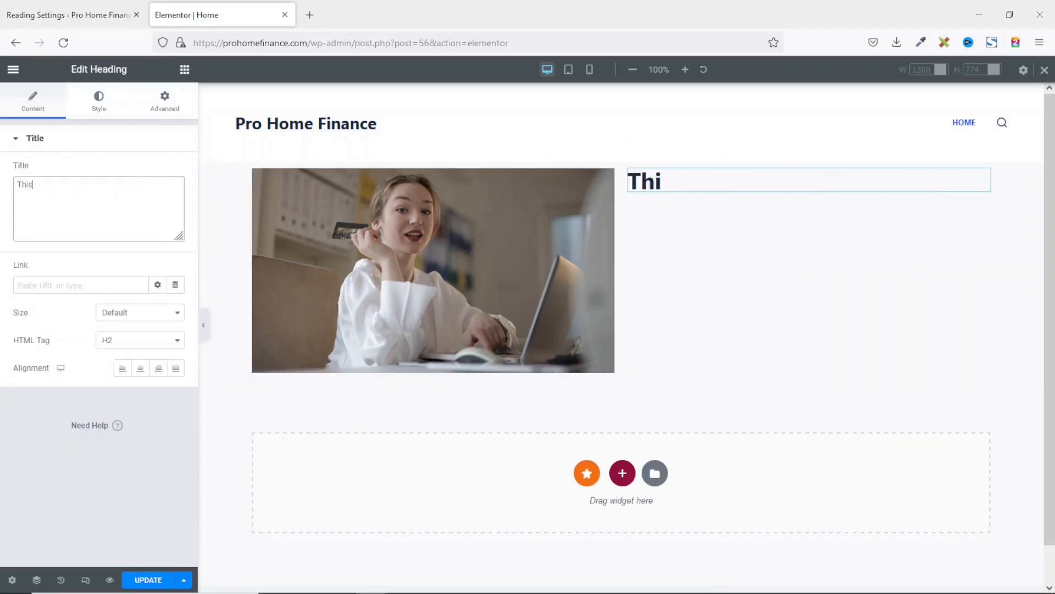
{"action": "type", "text": " is my first heading"}
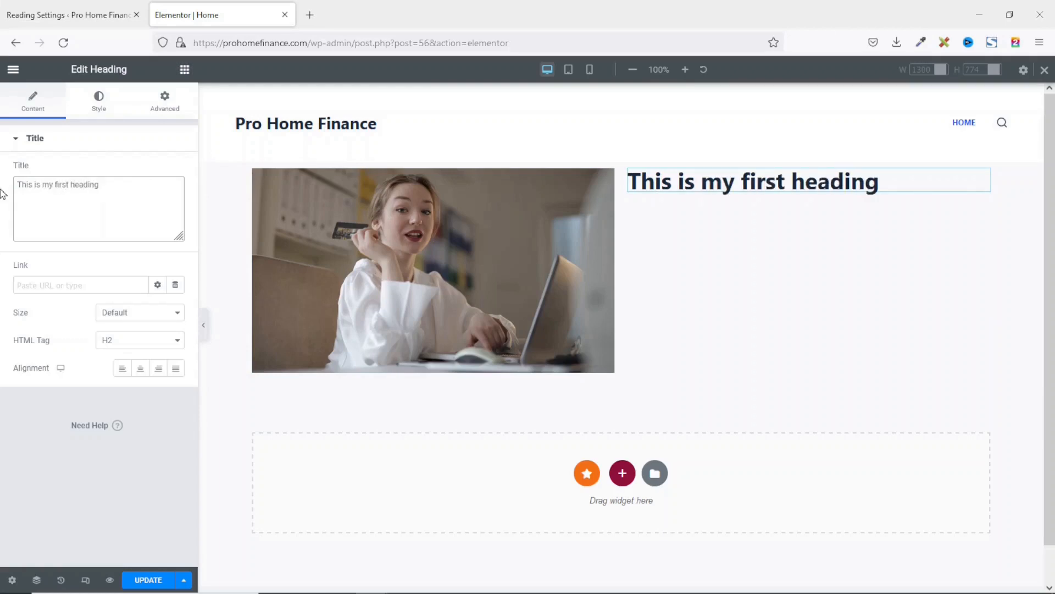
Choose H2 as the heading's HTML tag, try the center, right and justified alignments, and align the heading left
{"action": "left_click", "coordinate": [126, 340]}
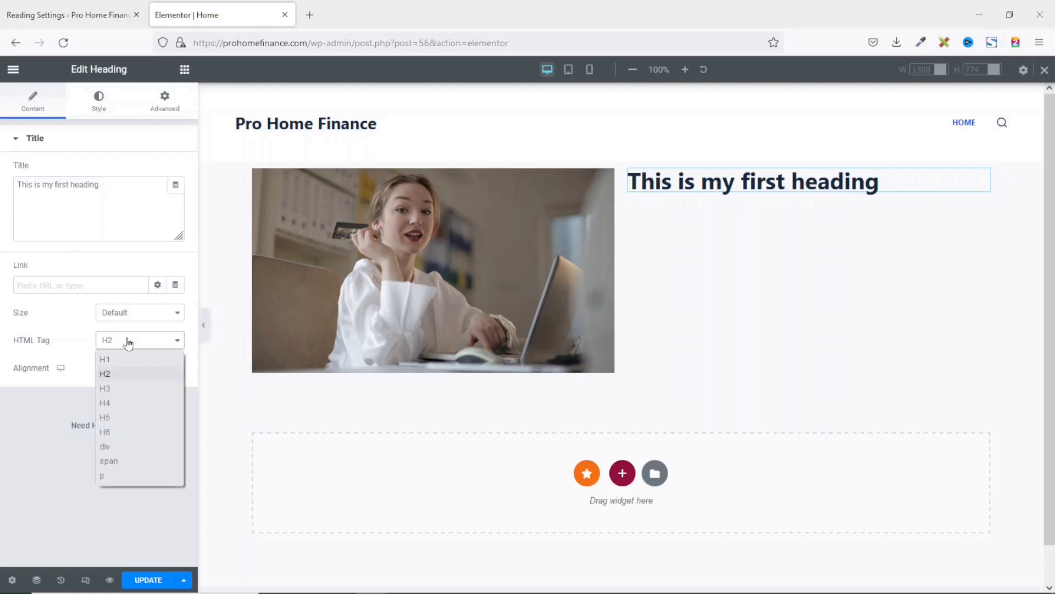
{"action": "left_click", "coordinate": [137, 340]}
{"action": "left_click", "coordinate": [105, 374]}
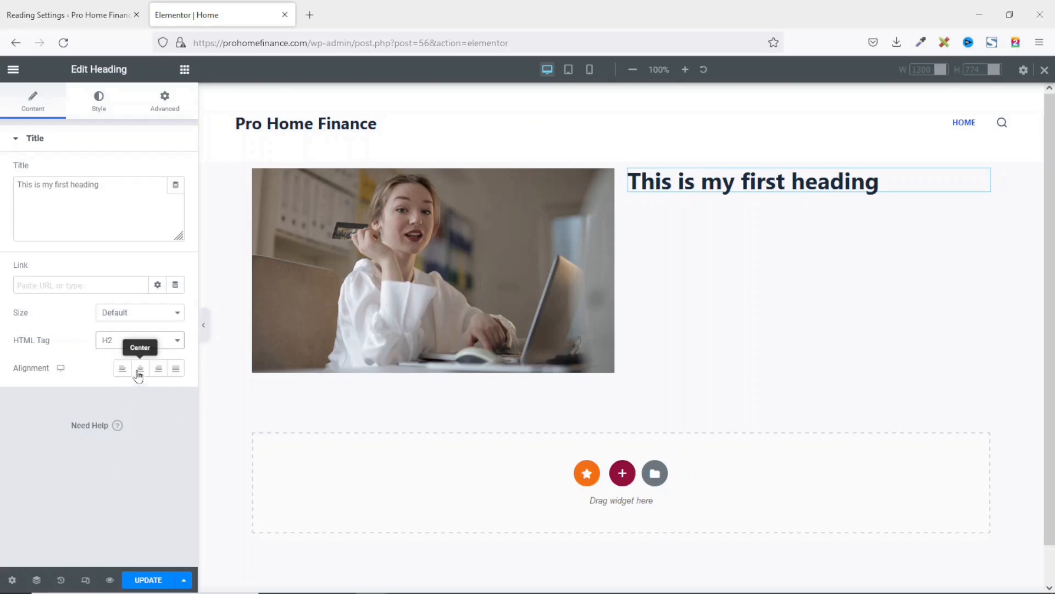
{"action": "left_click", "coordinate": [140, 369]}
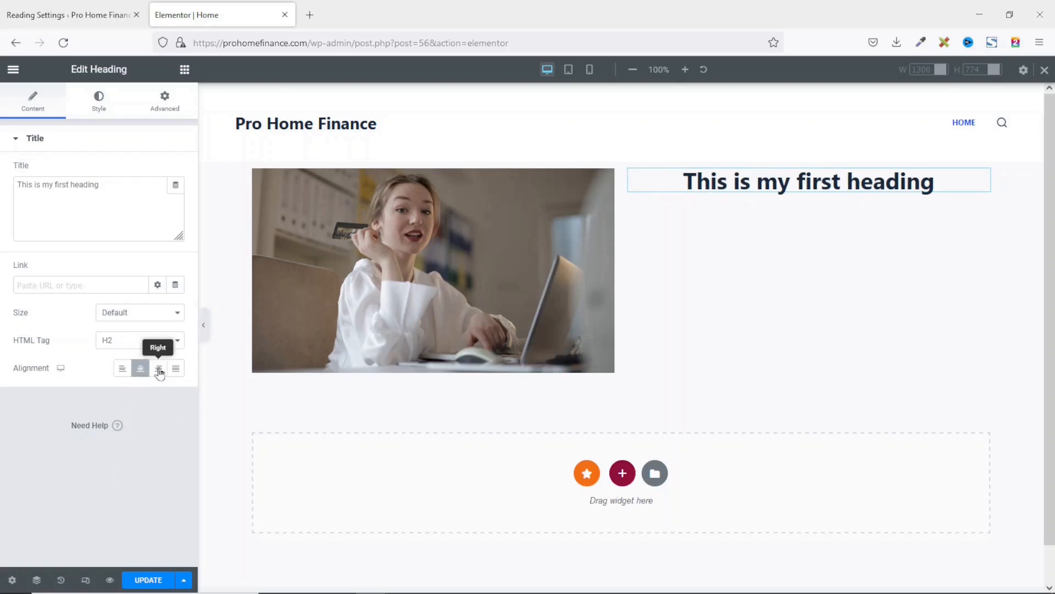
{"action": "left_click", "coordinate": [159, 369]}
{"action": "left_click", "coordinate": [175, 371]}
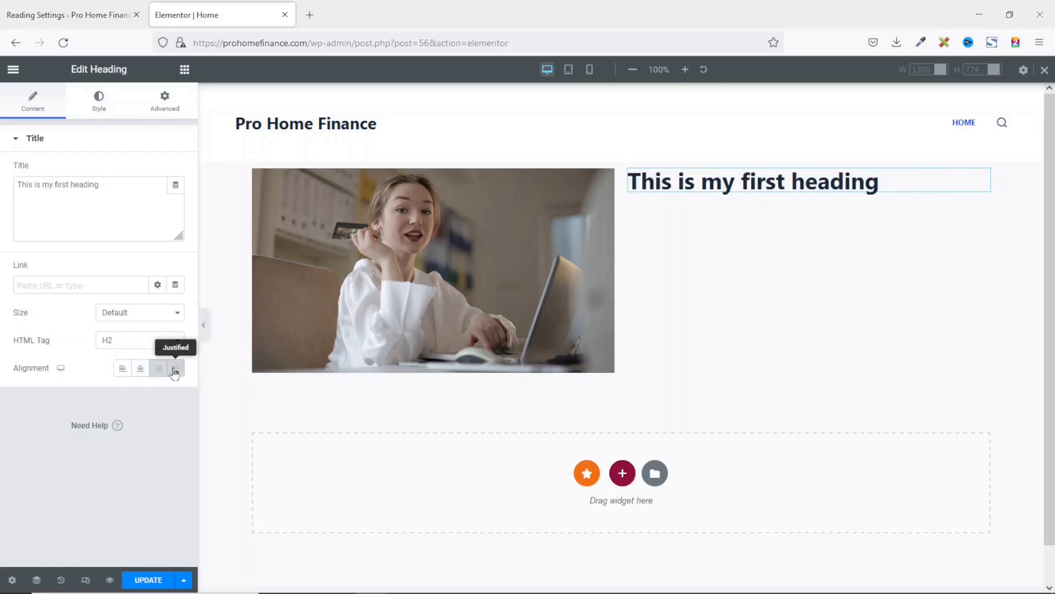
{"action": "left_click", "coordinate": [123, 375]}
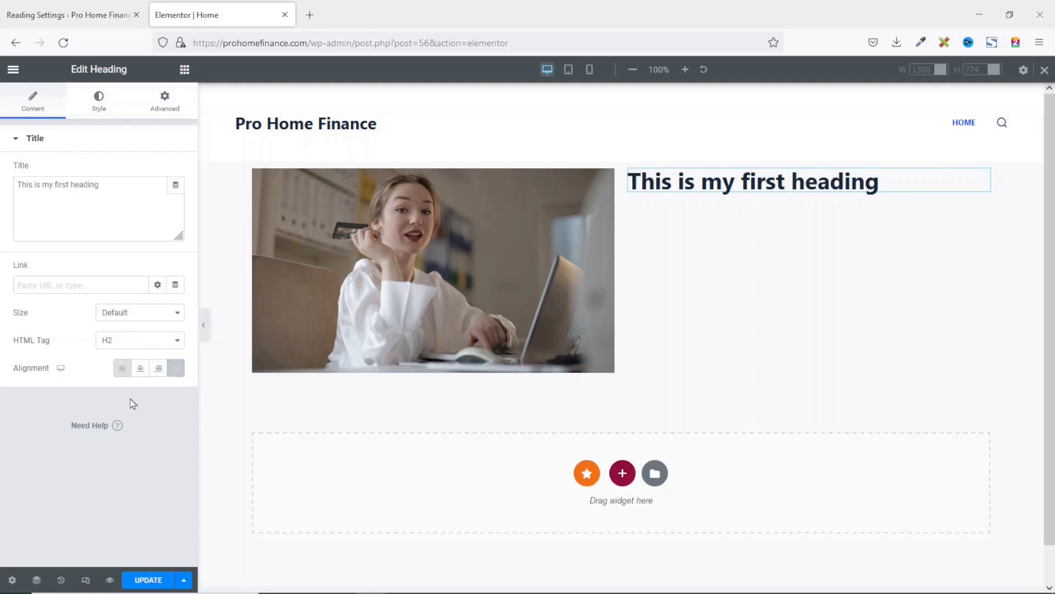
Set the heading's text color to red, #CF1717
{"action": "left_click", "coordinate": [107, 110]}
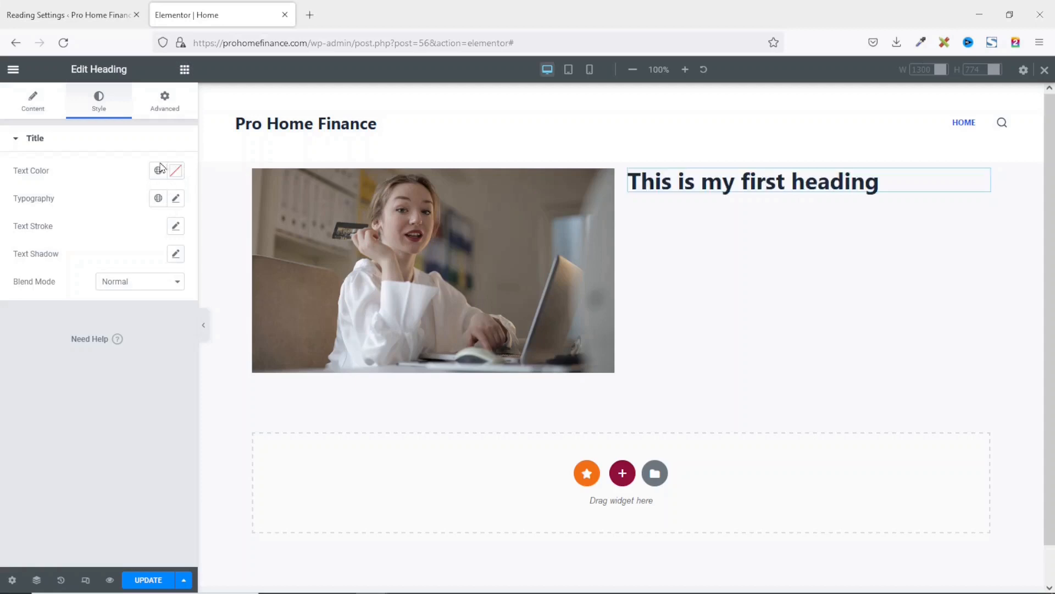
{"action": "left_click", "coordinate": [176, 175]}
{"action": "left_click", "coordinate": [145, 282]}
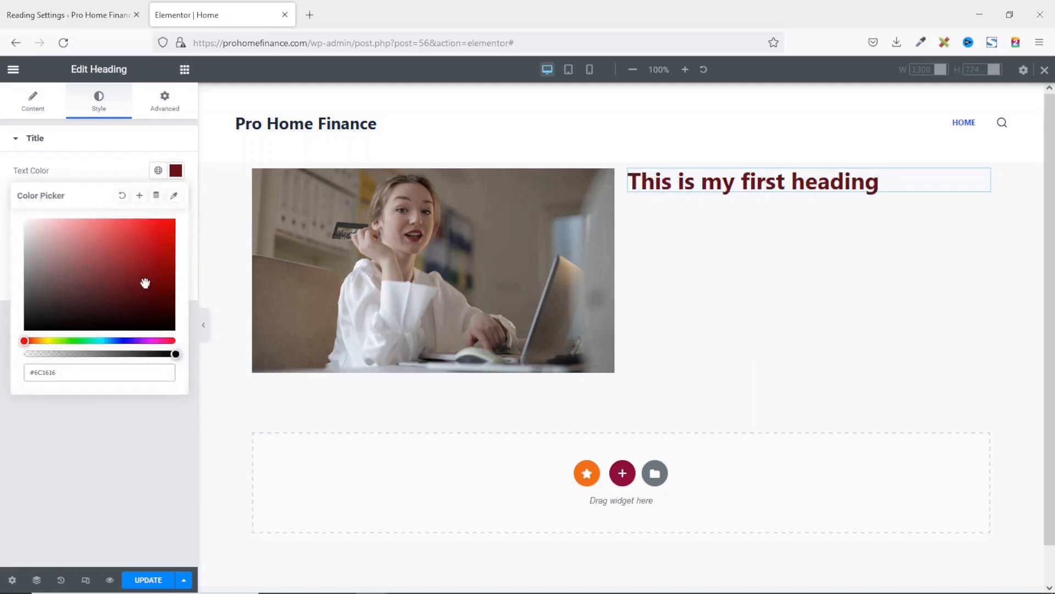
{"action": "left_click", "coordinate": [158, 240]}
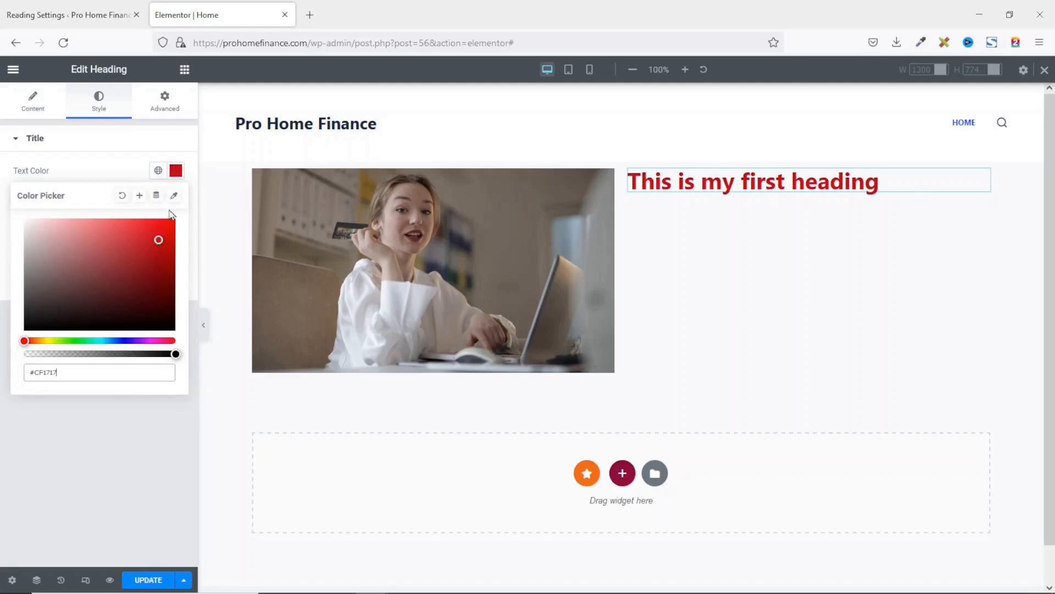
{"action": "left_click", "coordinate": [176, 173]}
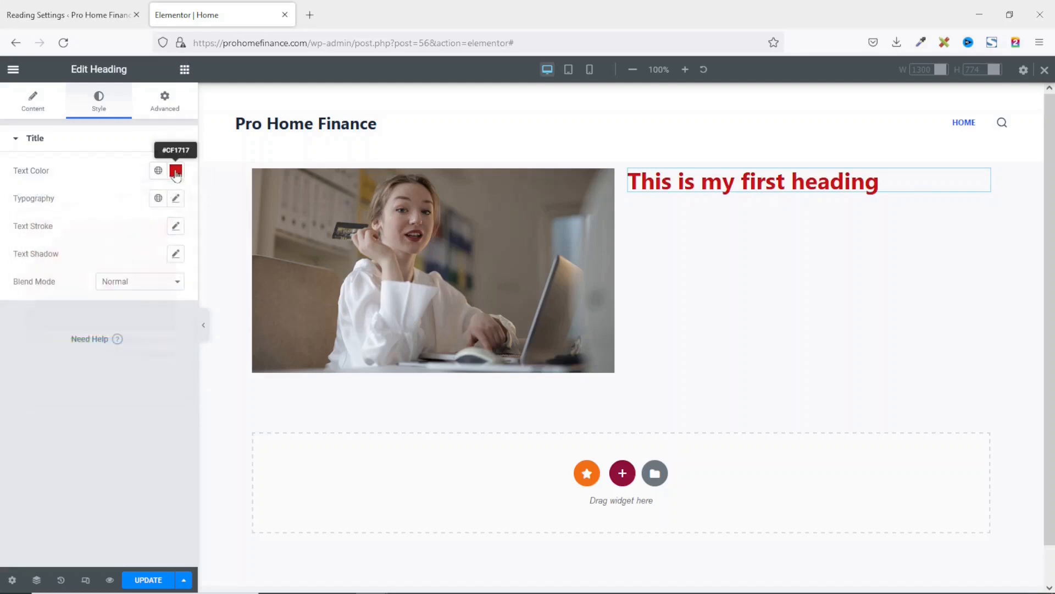
Set the heading's typography to the Times New Roman font family with a size of 40 px
{"action": "left_click", "coordinate": [176, 199]}
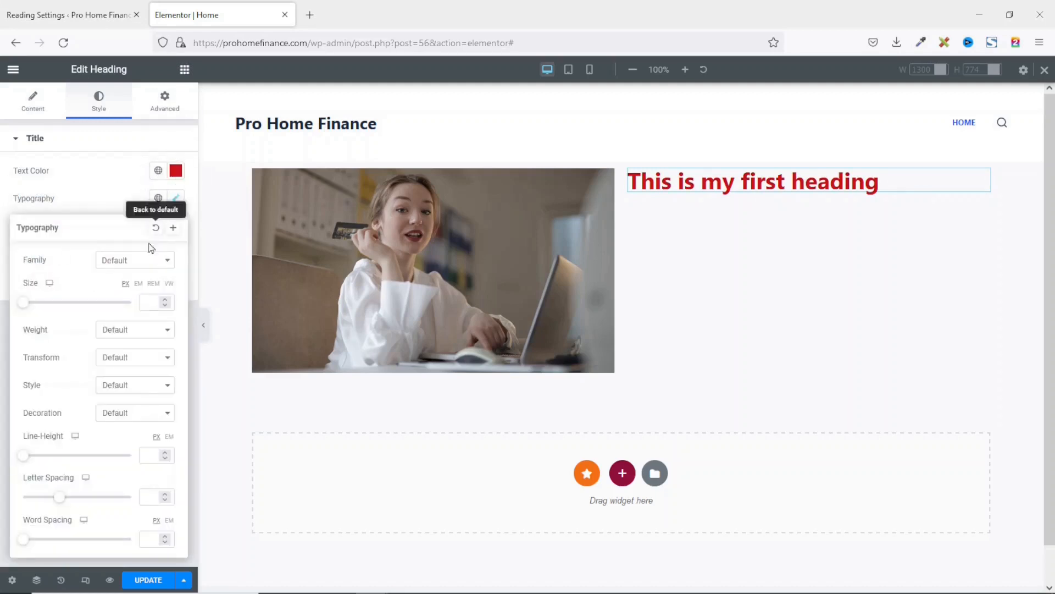
{"action": "left_click", "coordinate": [142, 266]}
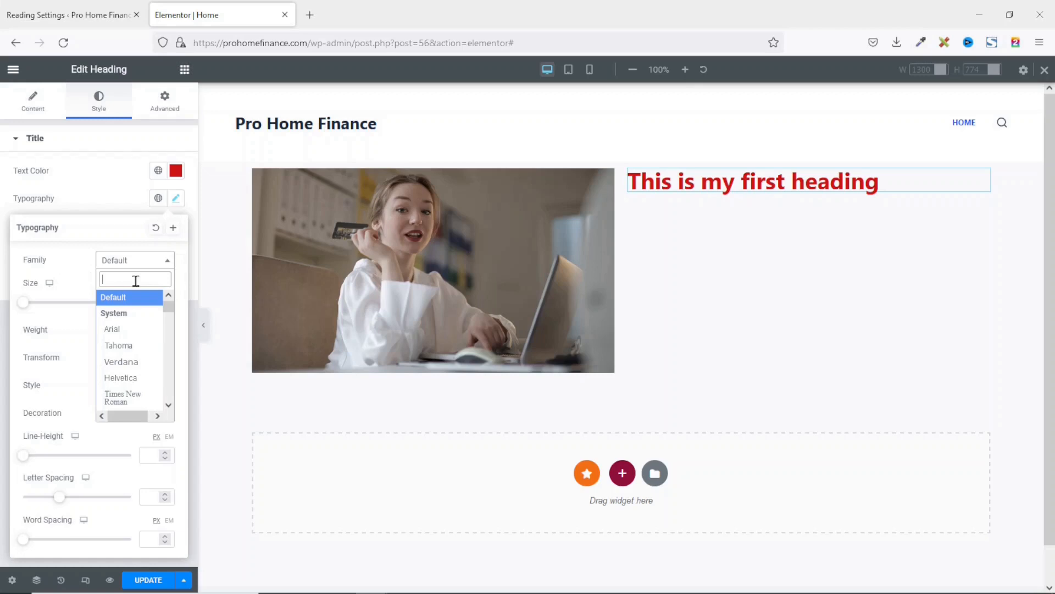
{"action": "type", "text": "times"}
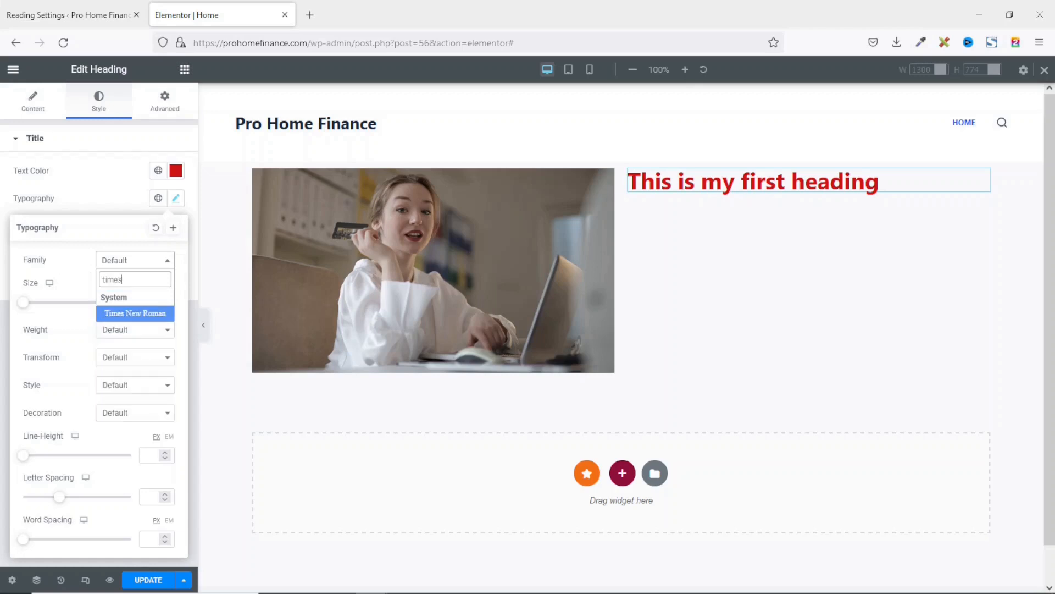
{"action": "left_click", "coordinate": [141, 313]}
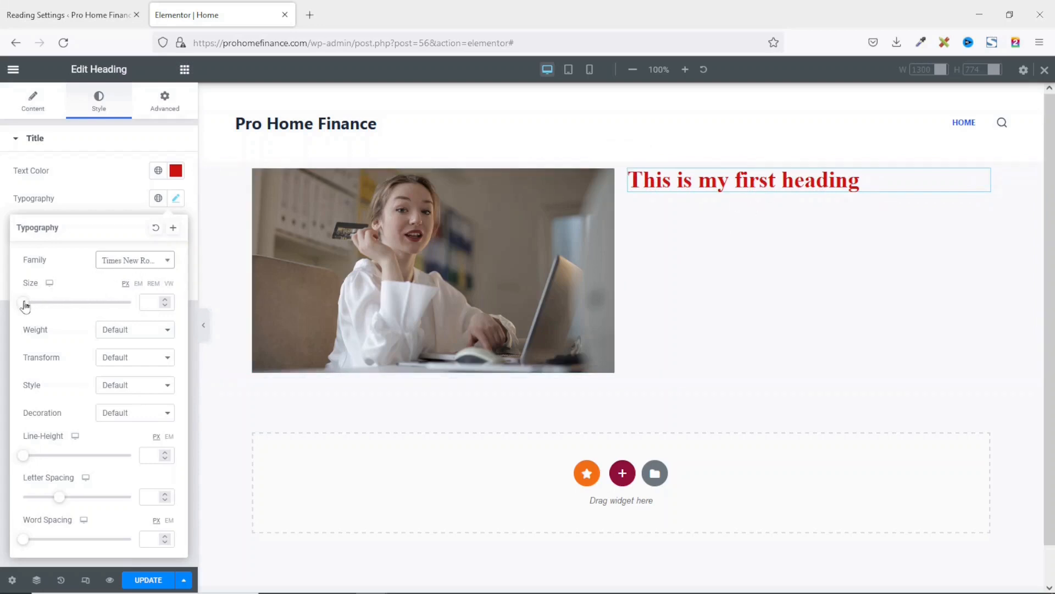
{"action": "mouse_move", "coordinate": [29, 309]}
{"action": "left_mouse_down"}
{"action": "mouse_move", "coordinate": [64, 308]}
{"action": "mouse_move", "coordinate": [31, 306]}
{"action": "left_mouse_up"}
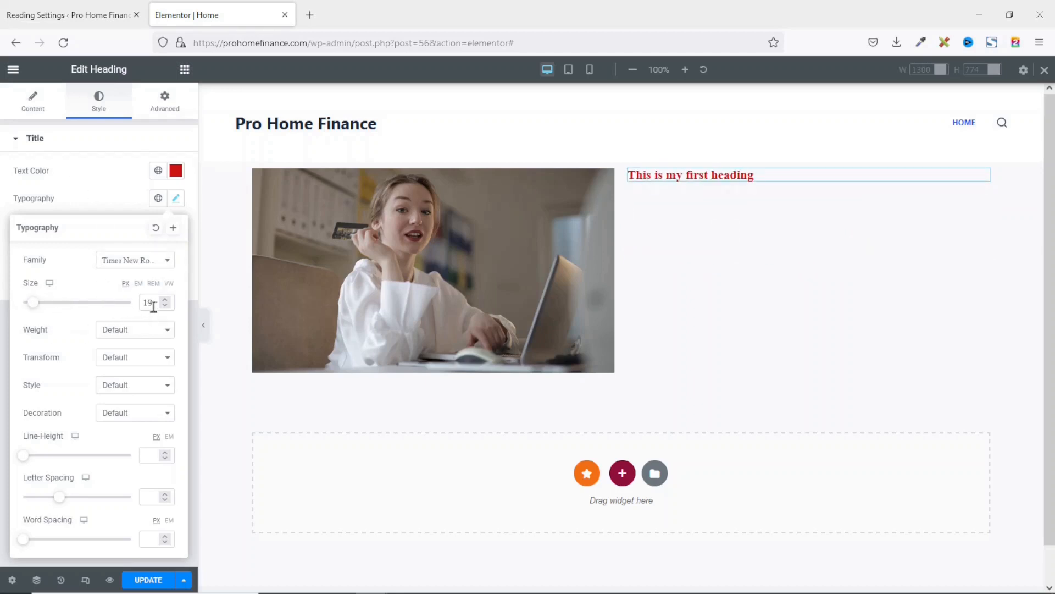
{"action": "left_click_drag", "start_coordinate": [155, 305], "coordinate": [118, 304]}
{"action": "type", "text": "40"}
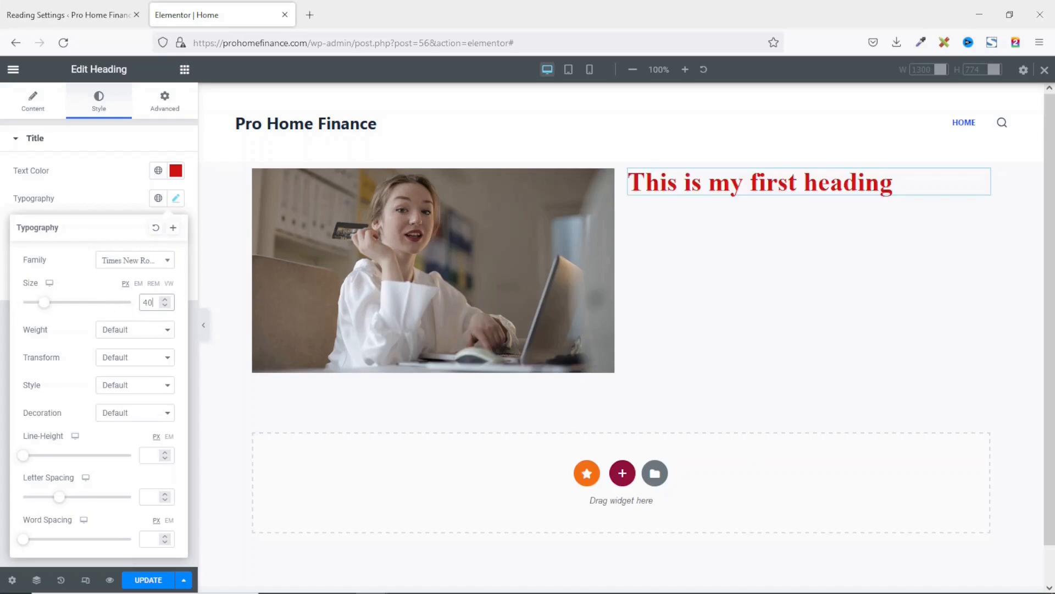
{"action": "left_click", "coordinate": [176, 201]}
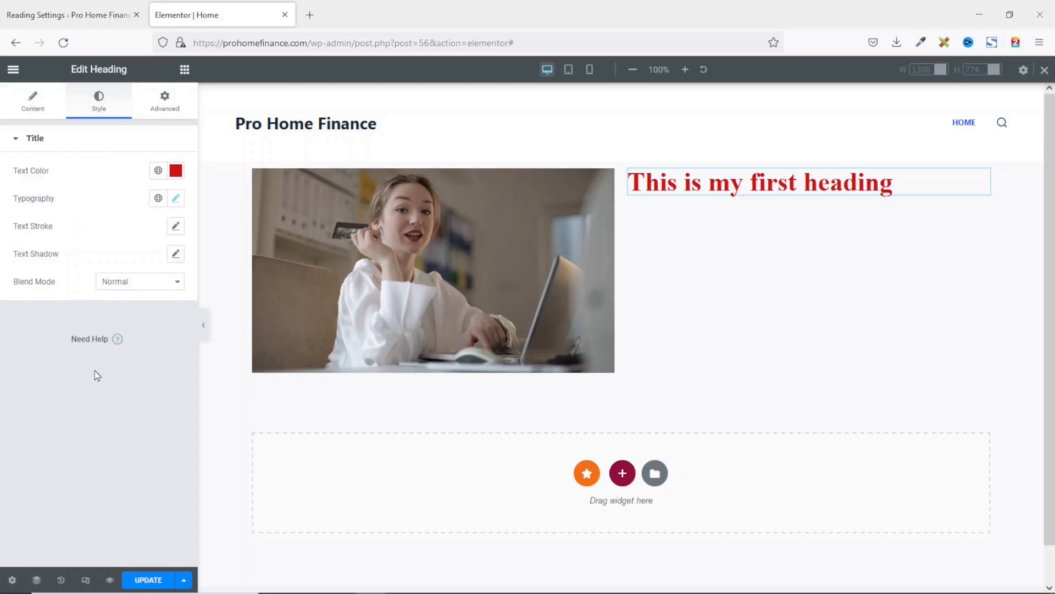
Place a Text Editor widget below the heading, keep its placeholder paragraph, and view its style options
{"action": "left_click", "coordinate": [186, 70]}
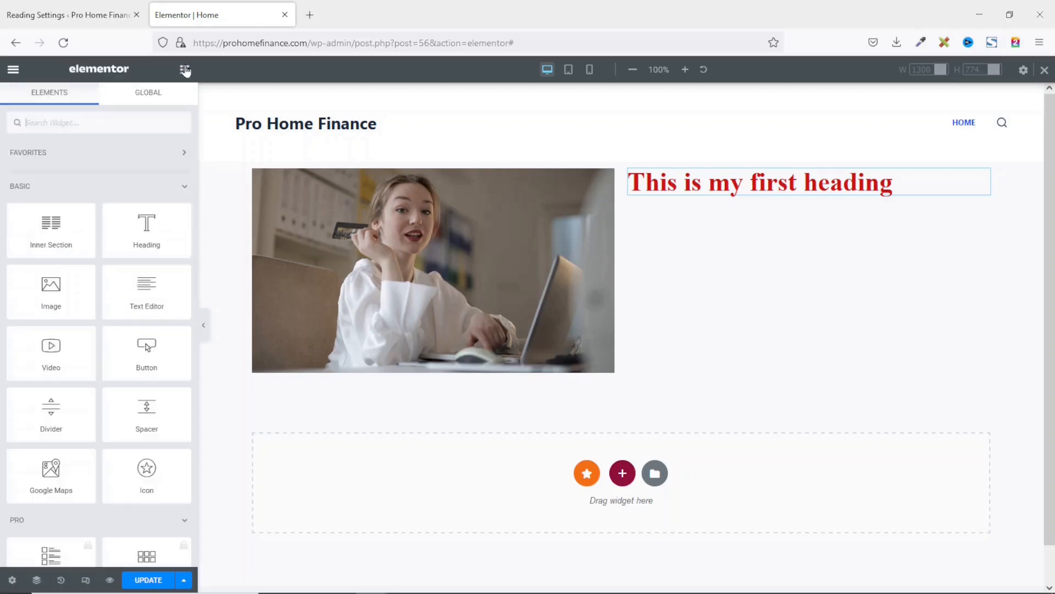
{"action": "left_click_drag", "start_coordinate": [142, 283], "coordinate": [690, 193]}
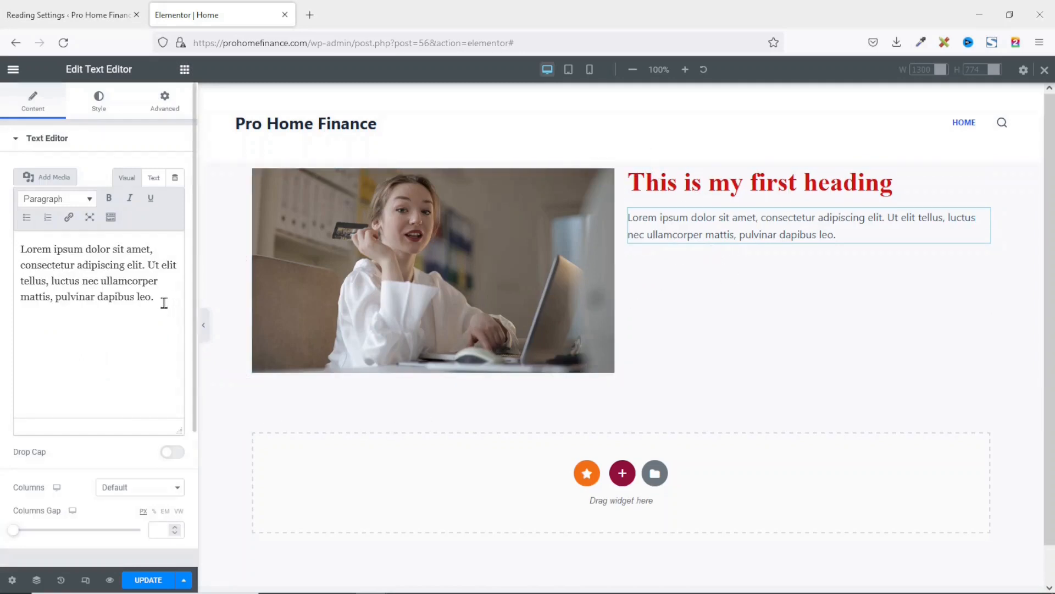
{"action": "left_click_drag", "start_coordinate": [164, 303], "coordinate": [2, 233]}
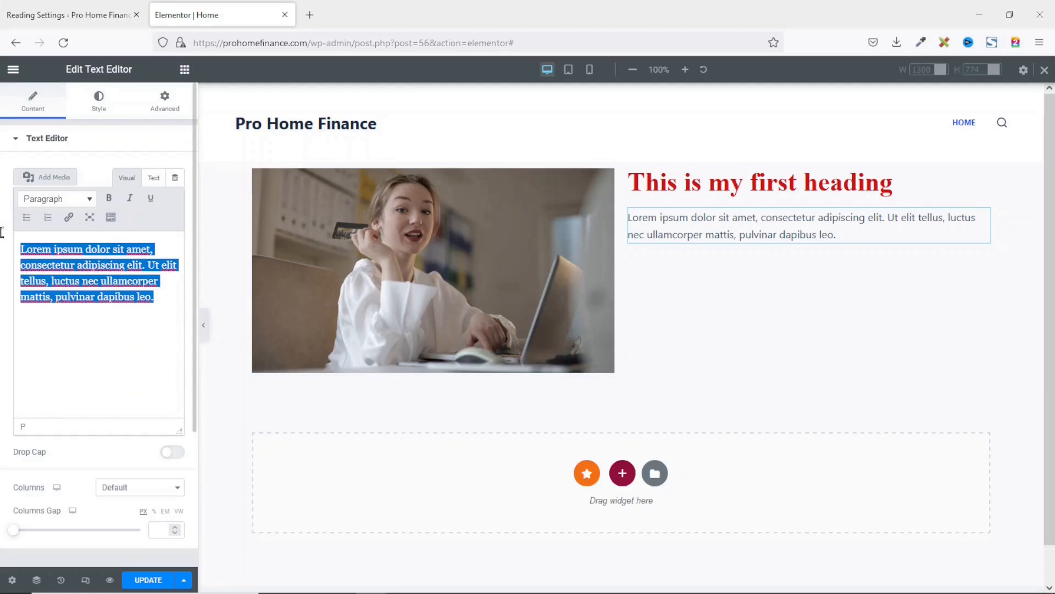
{"action": "left_click", "coordinate": [99, 106]}
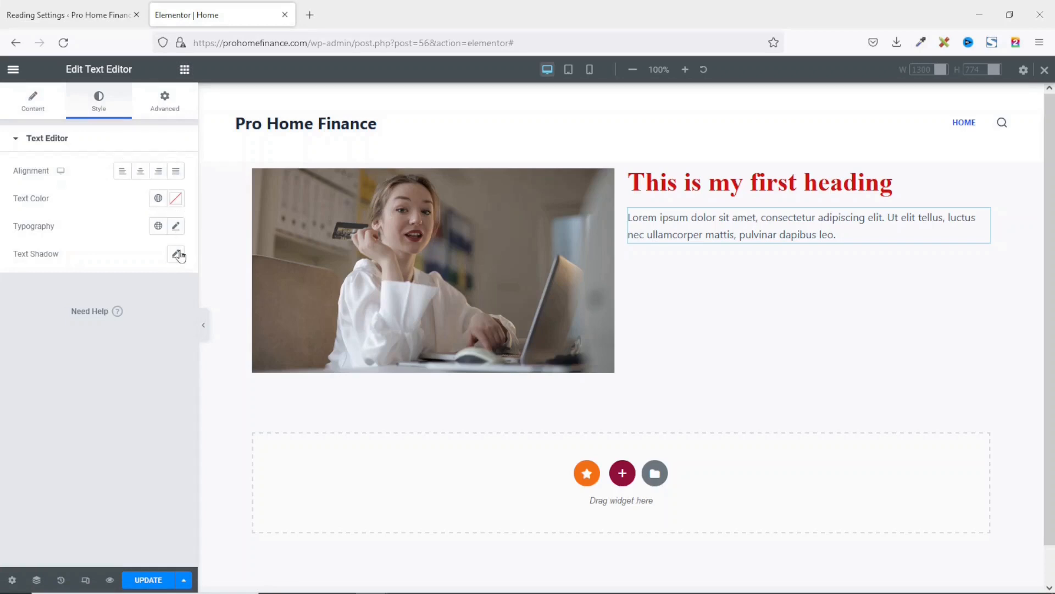
Place a Button widget below the paragraph and set its text to "Learn More"
{"action": "left_click", "coordinate": [184, 69]}
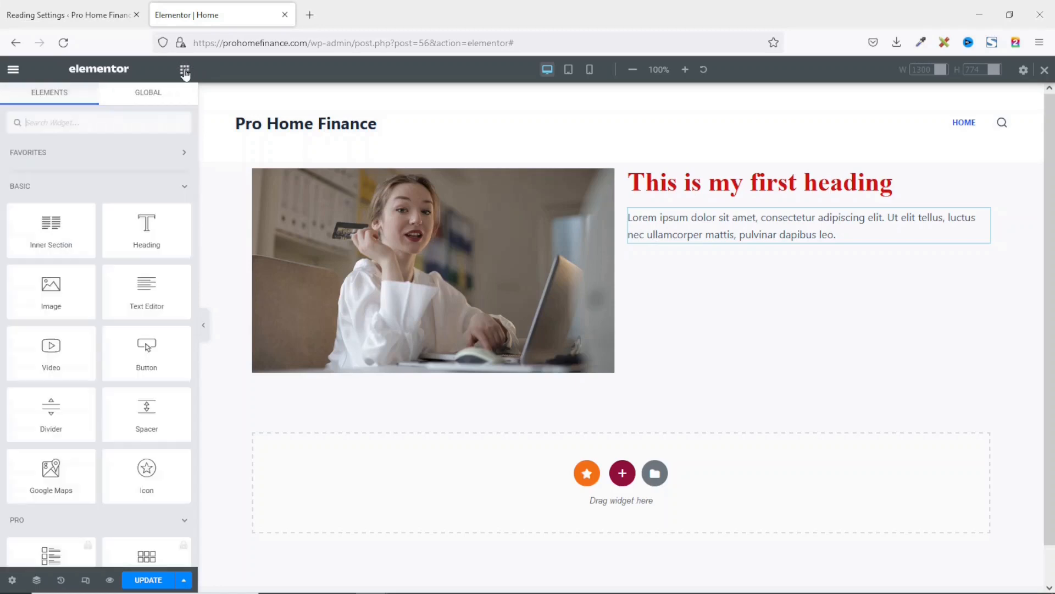
{"action": "left_click_drag", "start_coordinate": [146, 351], "coordinate": [710, 238]}
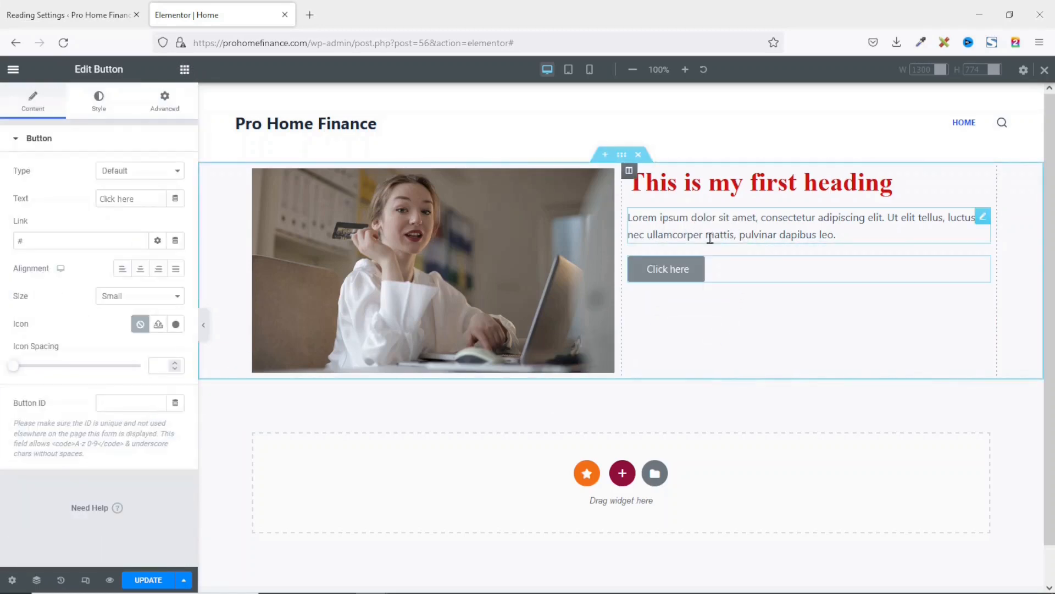
{"action": "left_click_drag", "start_coordinate": [136, 197], "coordinate": [8, 199]}
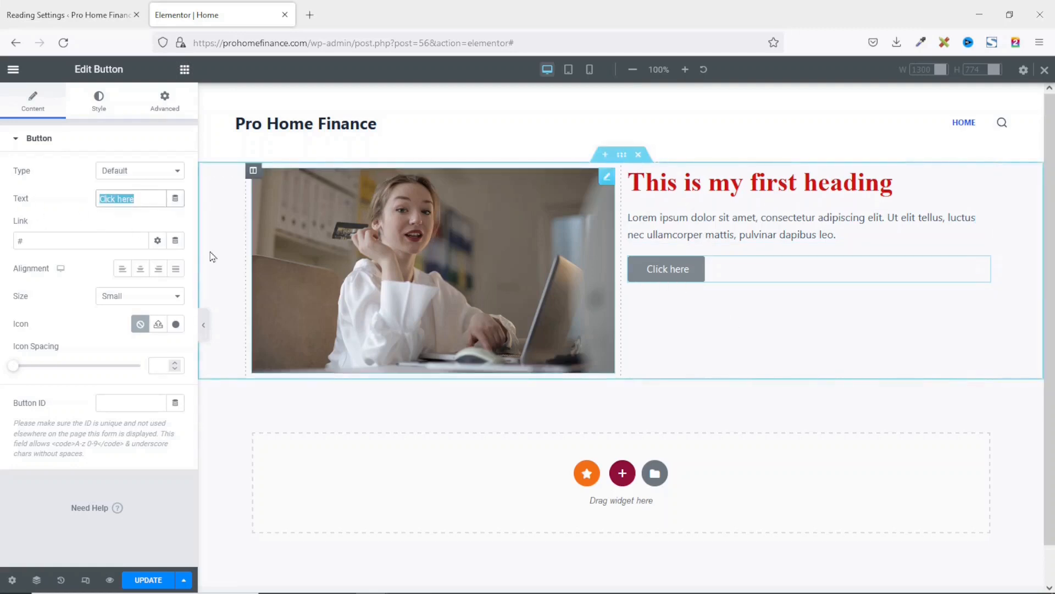
{"action": "type", "text": "Learn"}
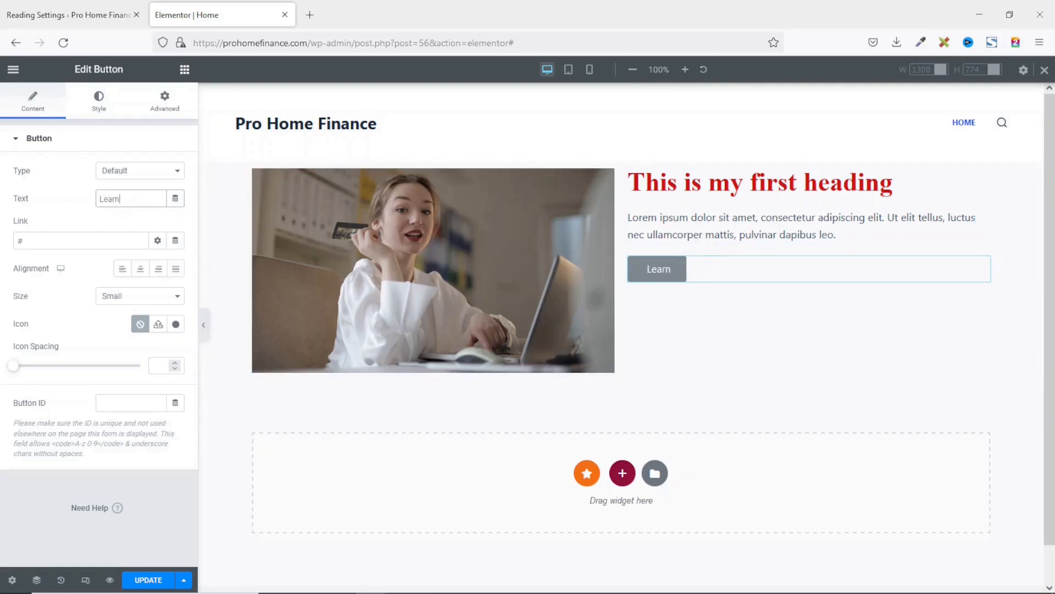
{"action": "type", "text": " More"}
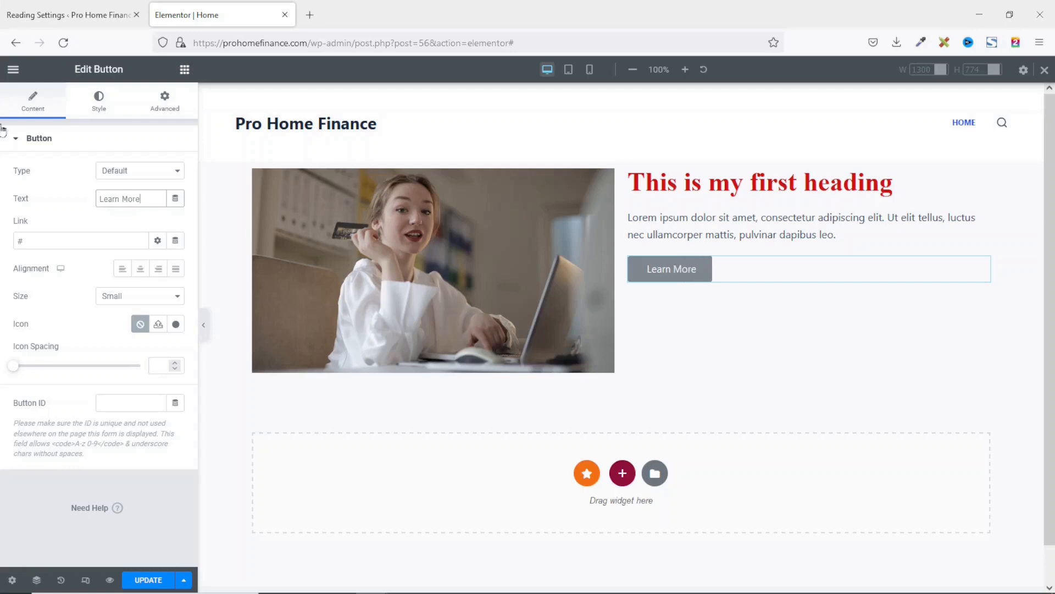
Try the center, right and justified alignments for the Learn More button, and align it left
{"action": "left_click_drag", "start_coordinate": [52, 241], "coordinate": [2, 230]}
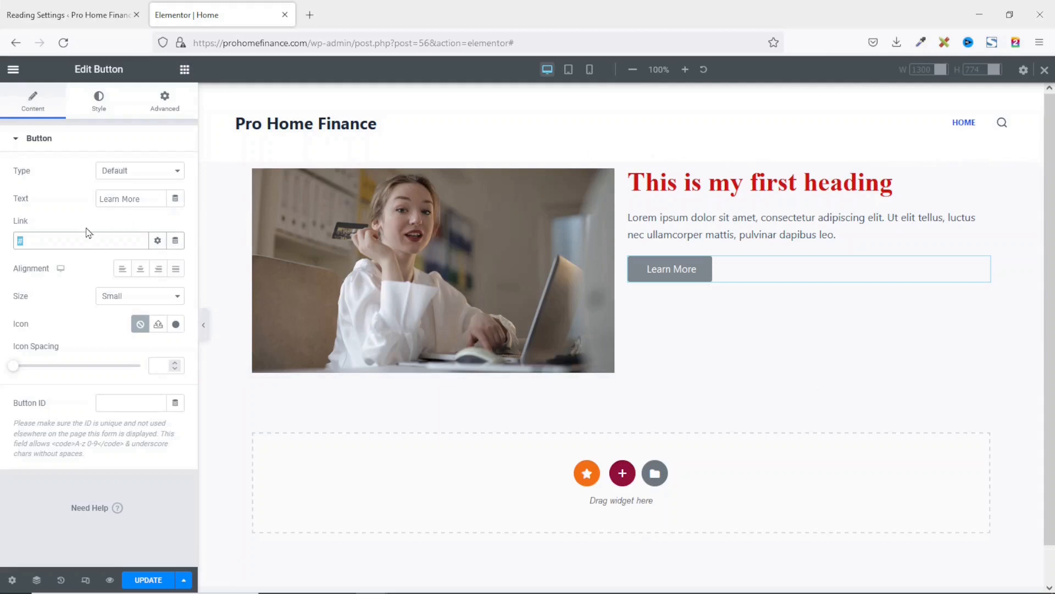
{"action": "left_click", "coordinate": [124, 271]}
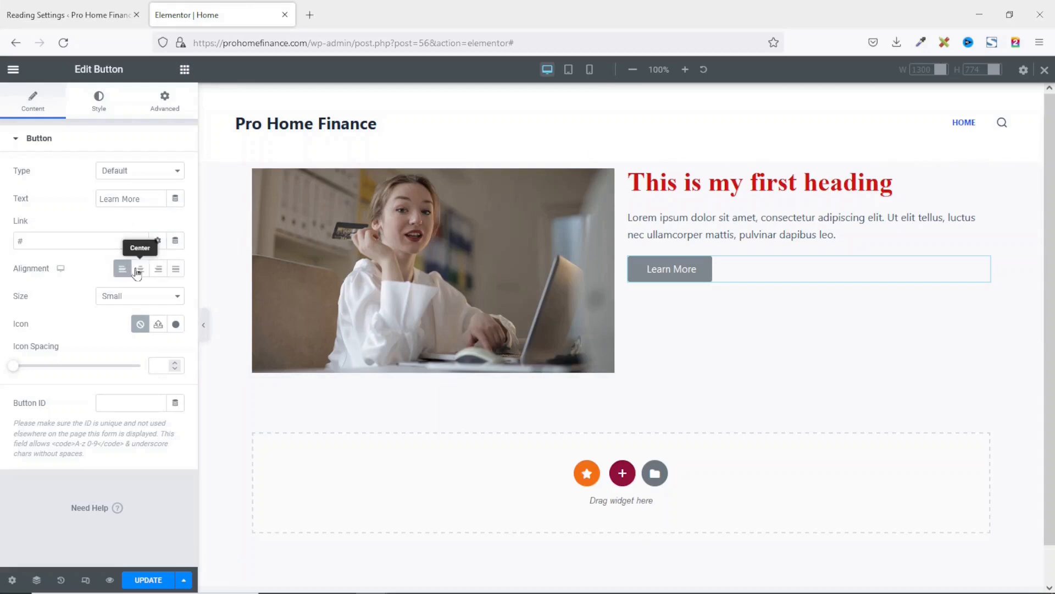
{"action": "left_click", "coordinate": [138, 272]}
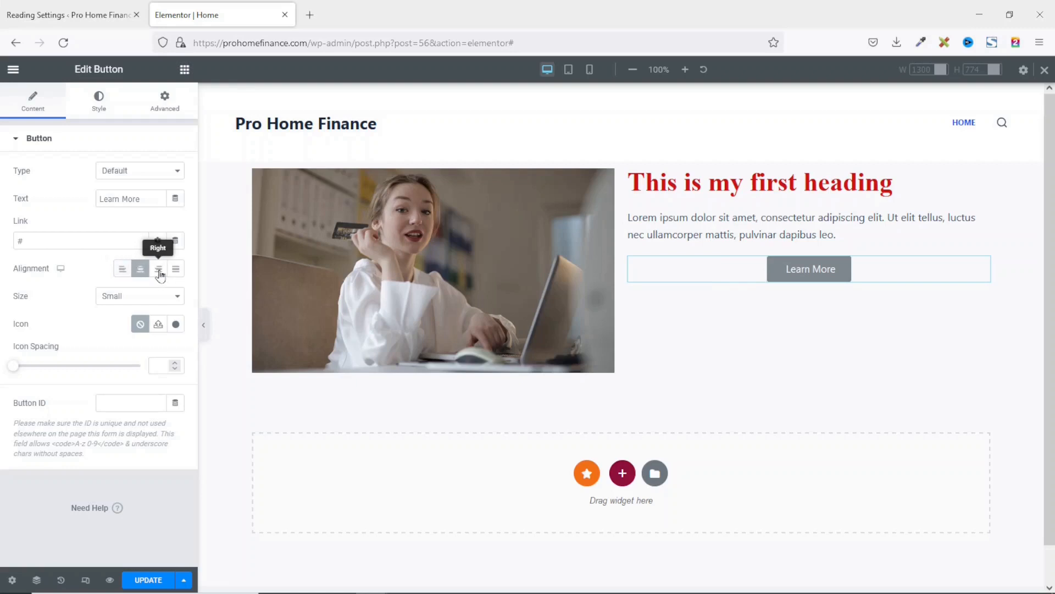
{"action": "left_click", "coordinate": [160, 274]}
{"action": "left_click", "coordinate": [175, 272]}
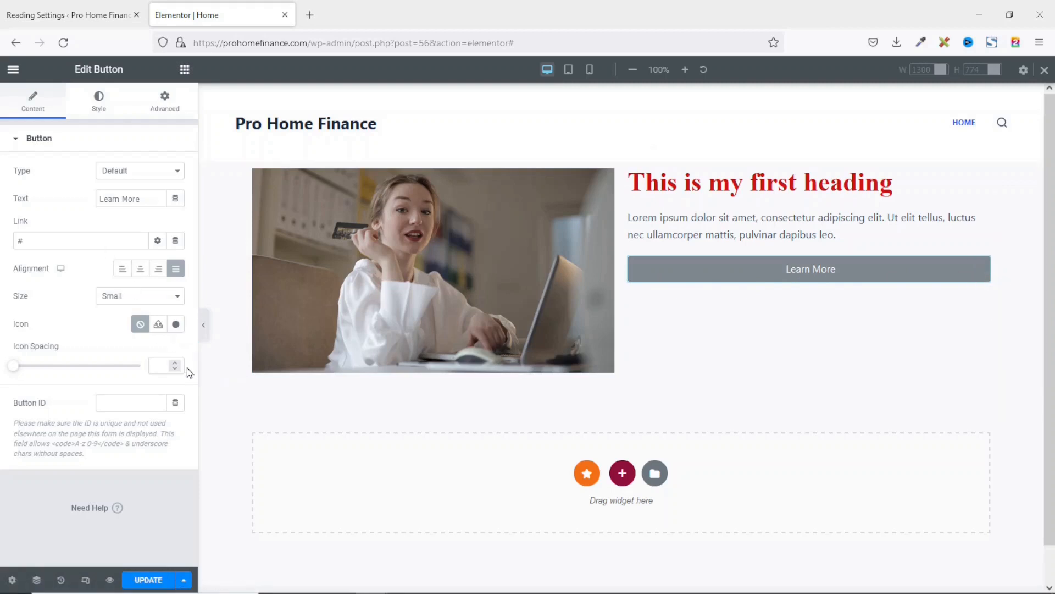
{"action": "left_click", "coordinate": [120, 271]}
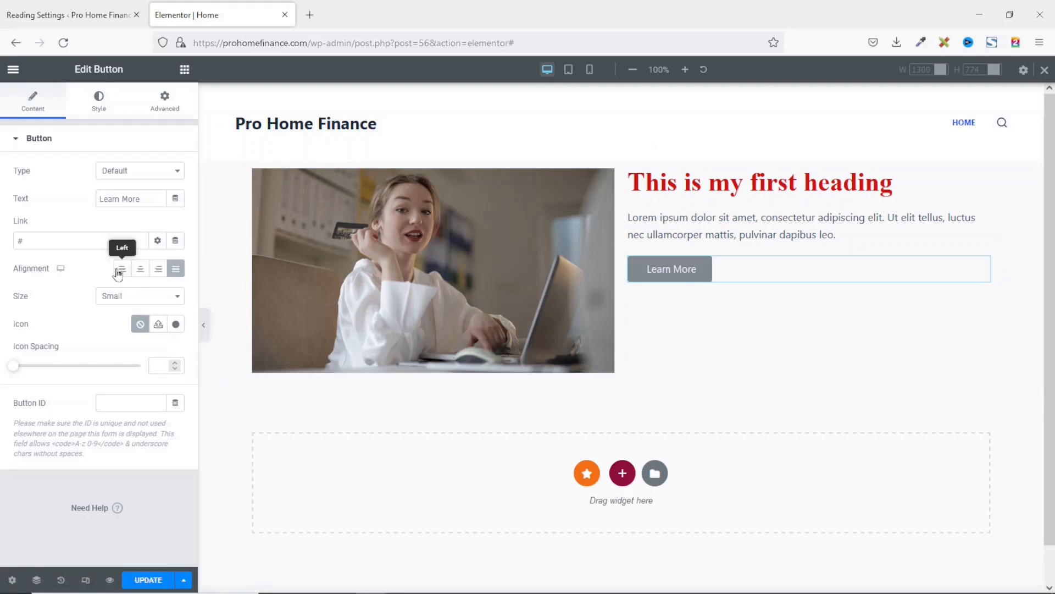
Try the Extra Small, Medium and Large sizes for the Learn More button, and set it to Extra Large
{"action": "left_click", "coordinate": [137, 300]}
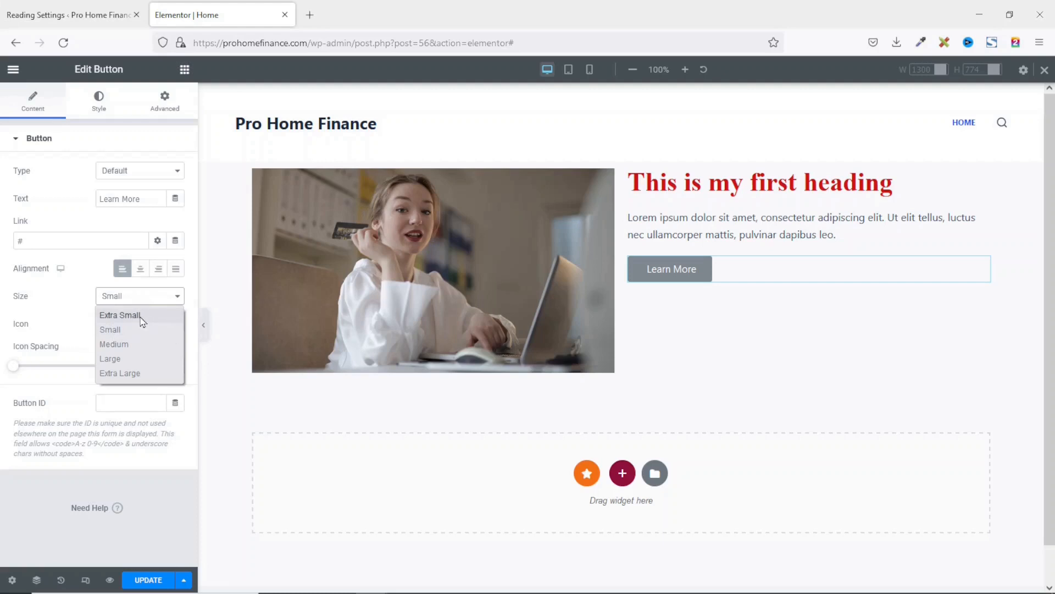
{"action": "left_click", "coordinate": [141, 321]}
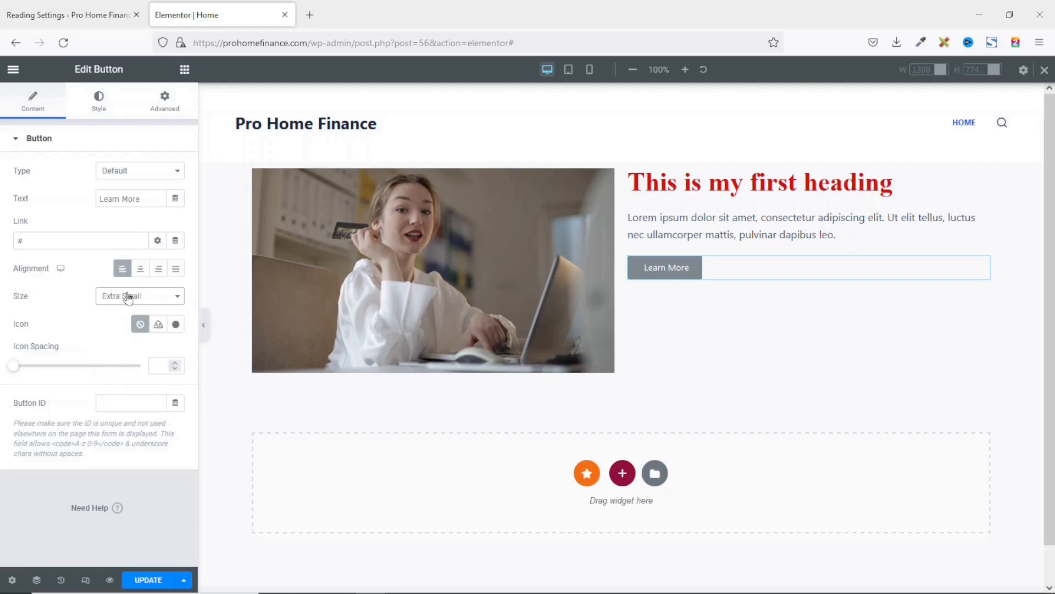
{"action": "left_click", "coordinate": [128, 298]}
{"action": "left_click", "coordinate": [129, 342]}
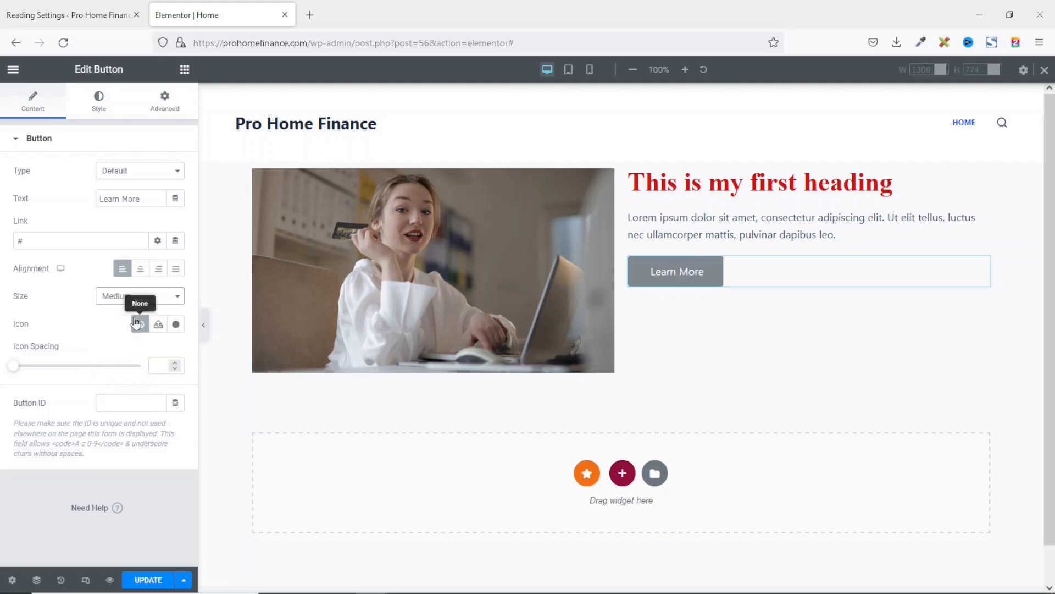
{"action": "left_click", "coordinate": [142, 296]}
{"action": "left_click", "coordinate": [118, 359]}
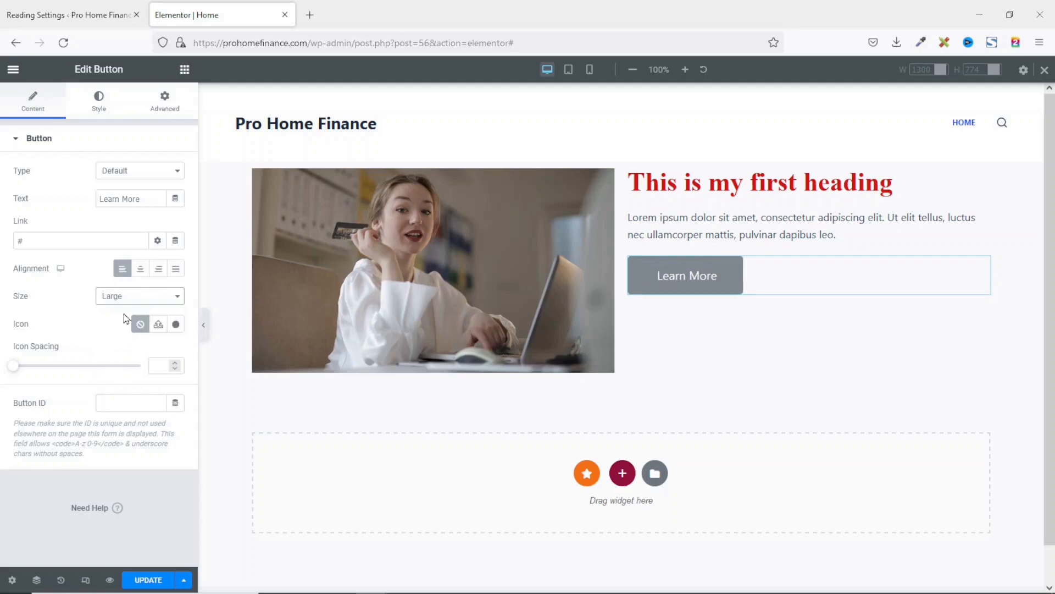
{"action": "left_click", "coordinate": [132, 297]}
{"action": "left_click", "coordinate": [125, 374]}
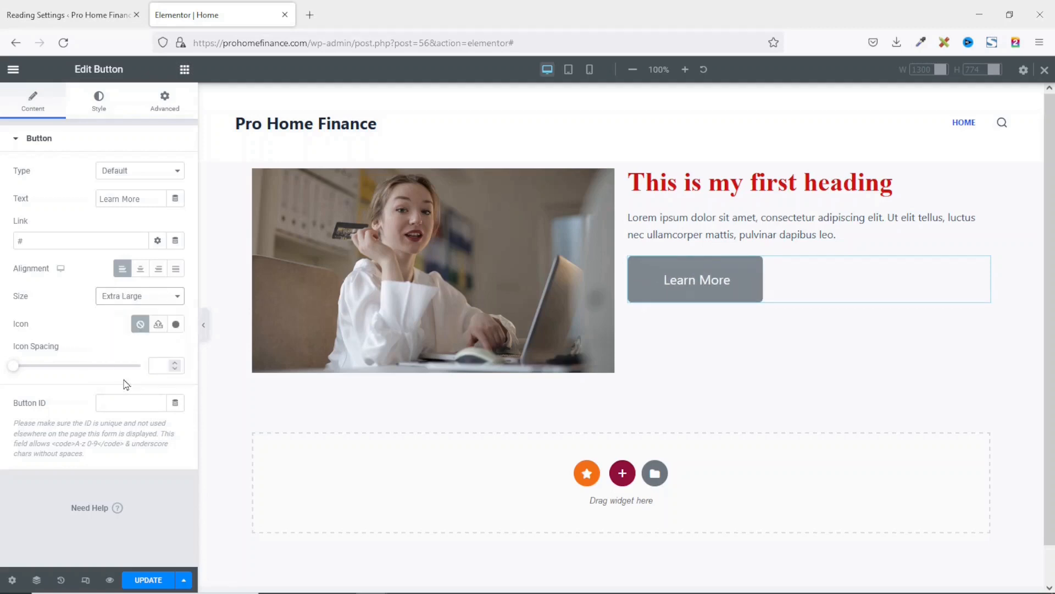
Set the Learn More button's normal background color to green, #2BA71E
{"action": "left_click", "coordinate": [99, 105]}
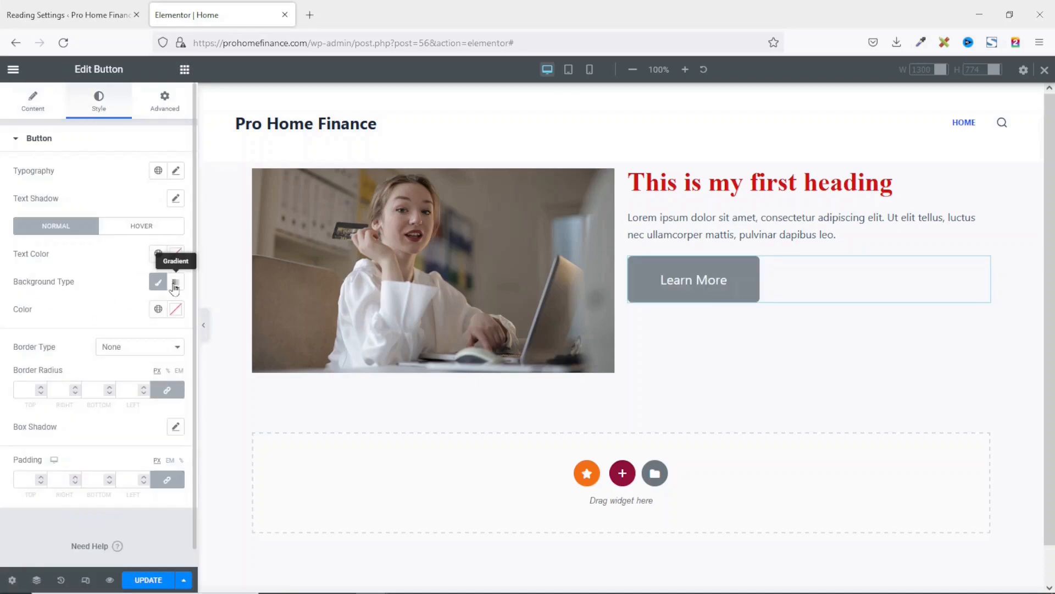
{"action": "left_click", "coordinate": [176, 308]}
{"action": "left_click", "coordinate": [144, 397]}
{"action": "left_click", "coordinate": [118, 480]}
{"action": "left_click", "coordinate": [71, 479]}
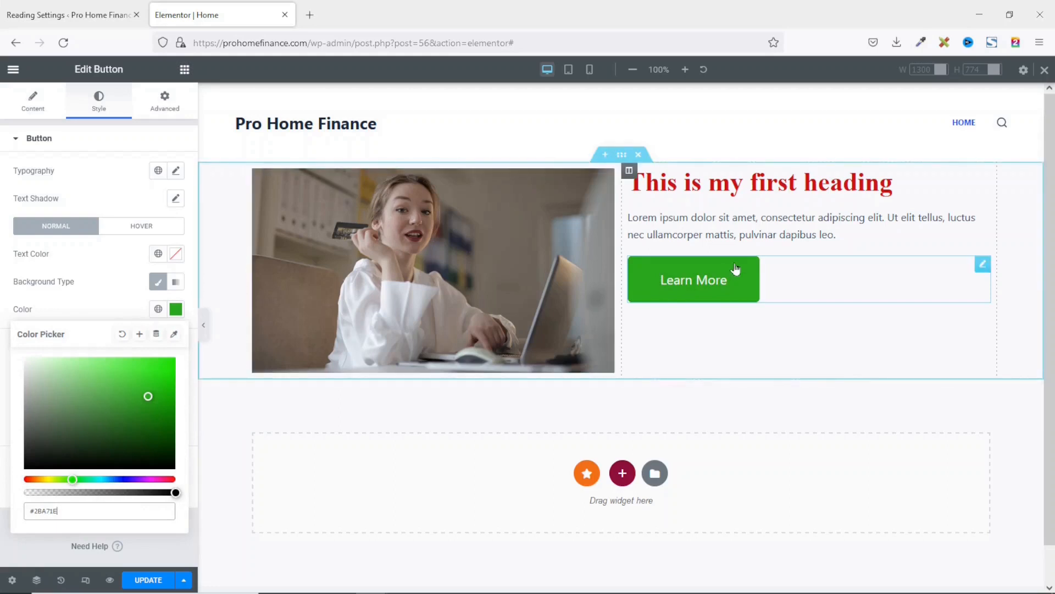
Set the Learn More button's hover background color to a muted green, #73B082
{"action": "left_click", "coordinate": [144, 231]}
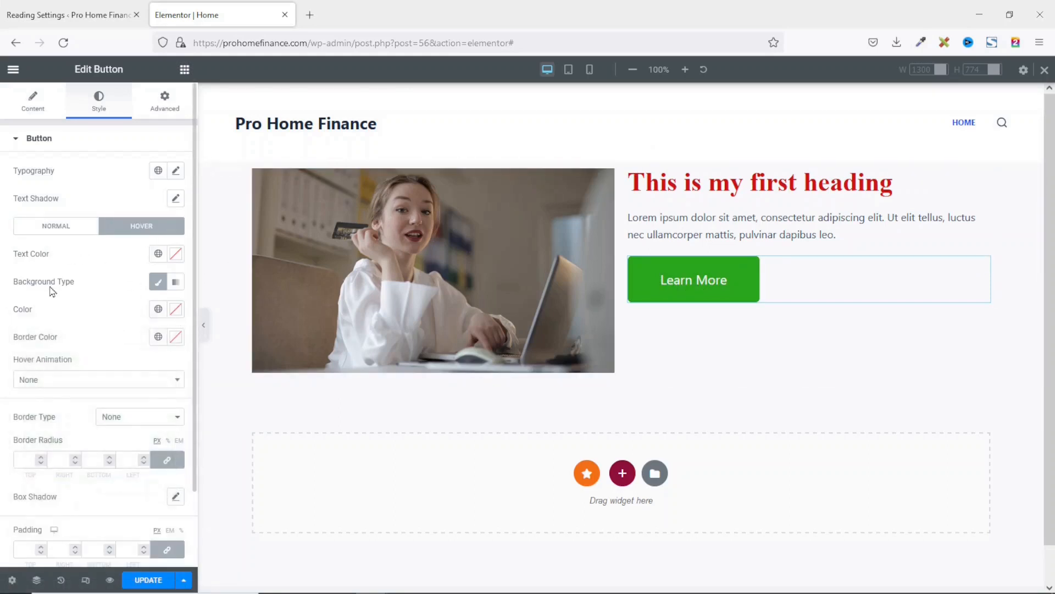
{"action": "left_click", "coordinate": [175, 310]}
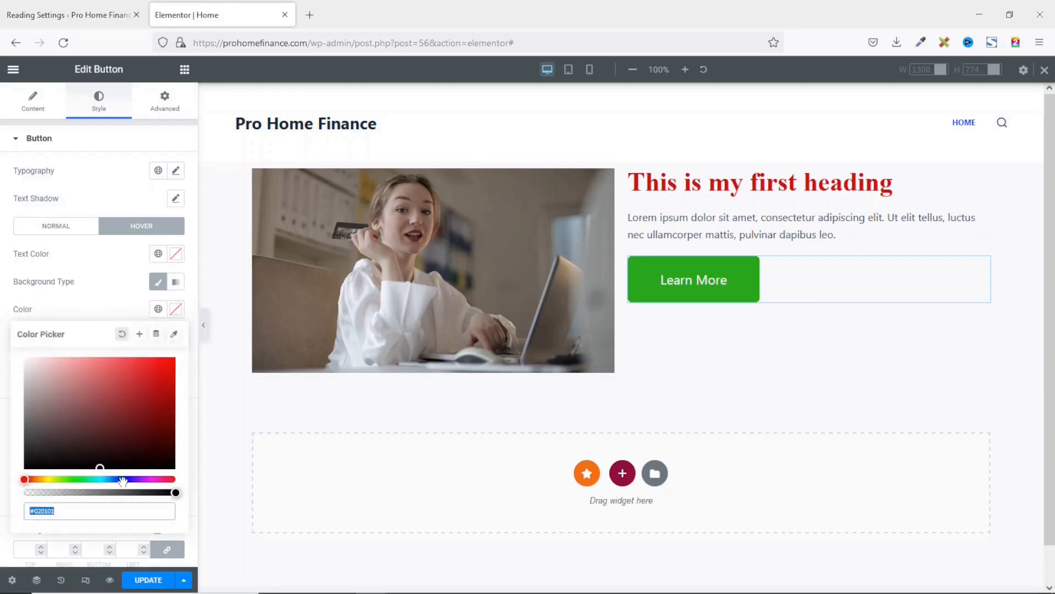
{"action": "left_click", "coordinate": [81, 479]}
{"action": "left_click", "coordinate": [134, 418]}
{"action": "left_click", "coordinate": [120, 420]}
{"action": "left_click", "coordinate": [76, 392]}
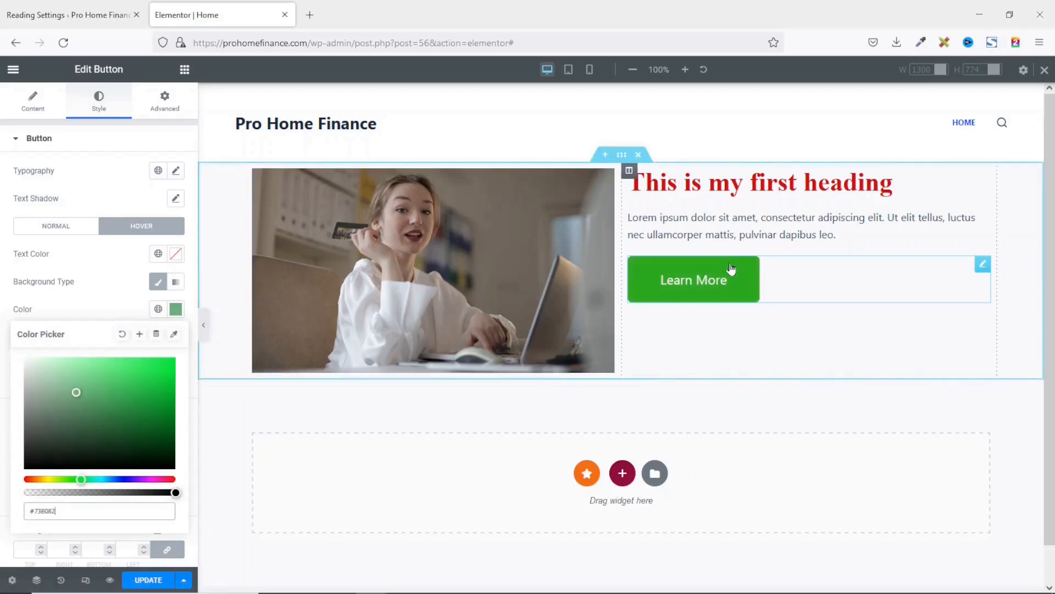
{"action": "left_click", "coordinate": [103, 316]}
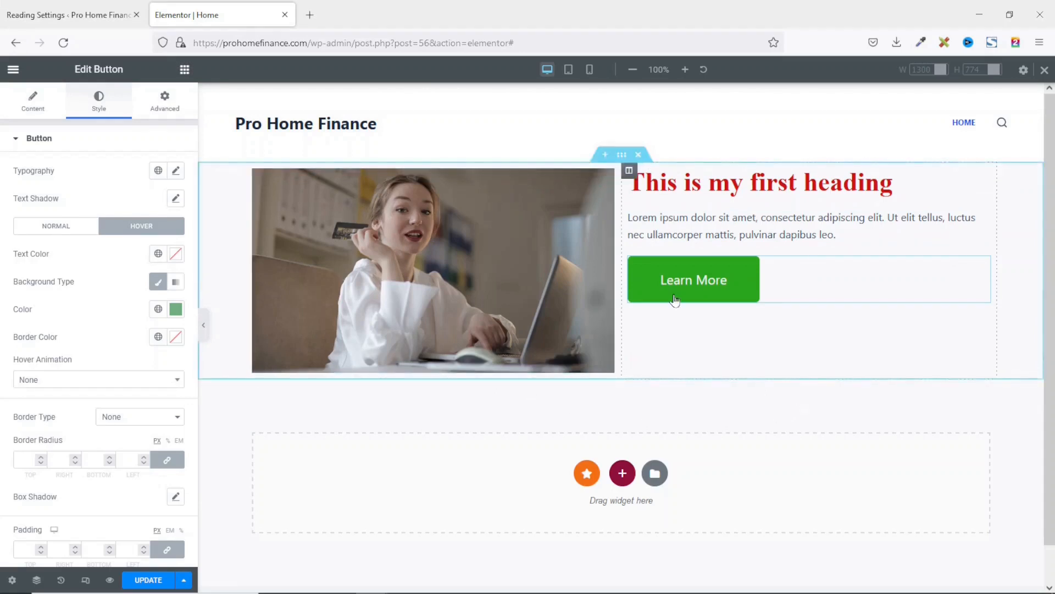
Give the two-column section a classic background in near-black, #201D1D
{"action": "left_click", "coordinate": [622, 156]}
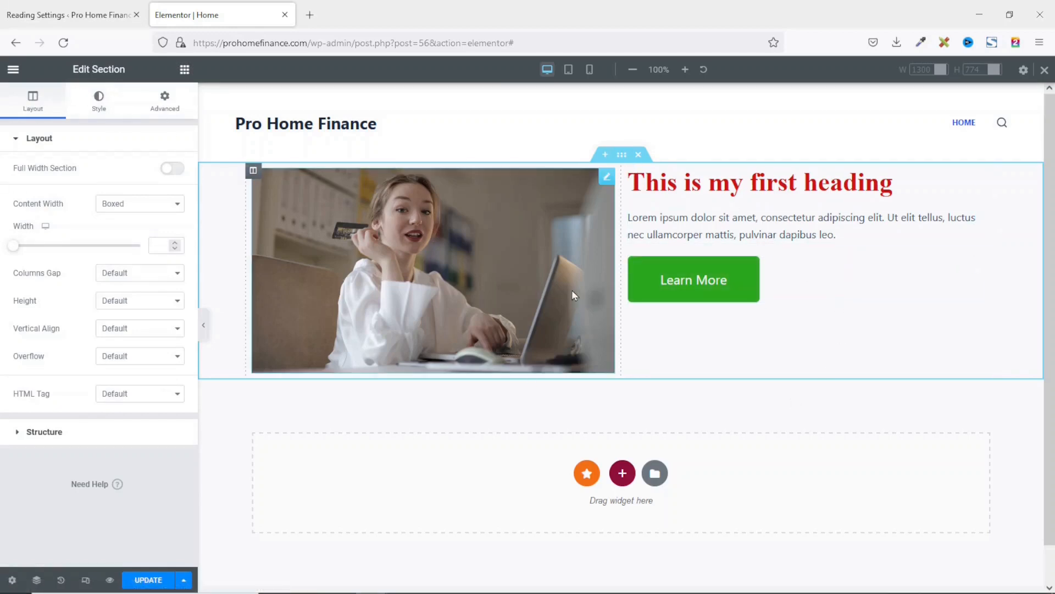
{"action": "left_click", "coordinate": [97, 97]}
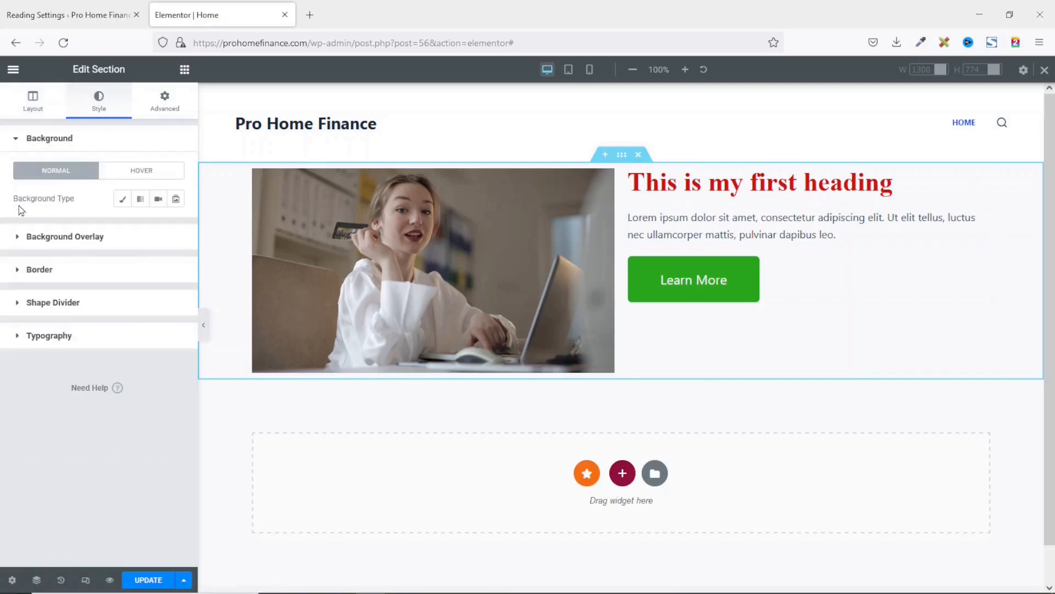
{"action": "left_click", "coordinate": [121, 203]}
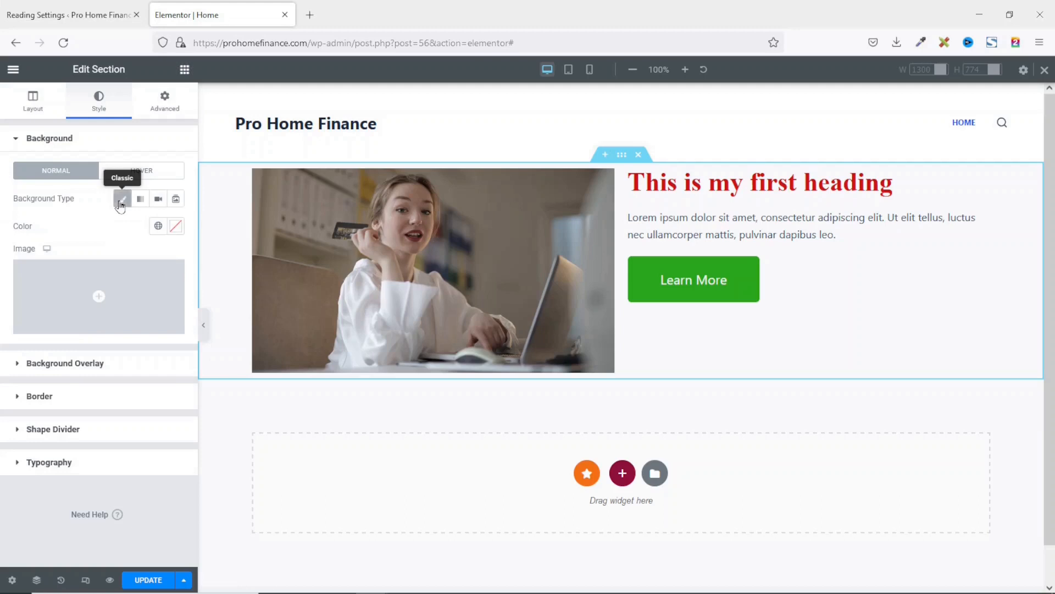
{"action": "left_click", "coordinate": [178, 227]}
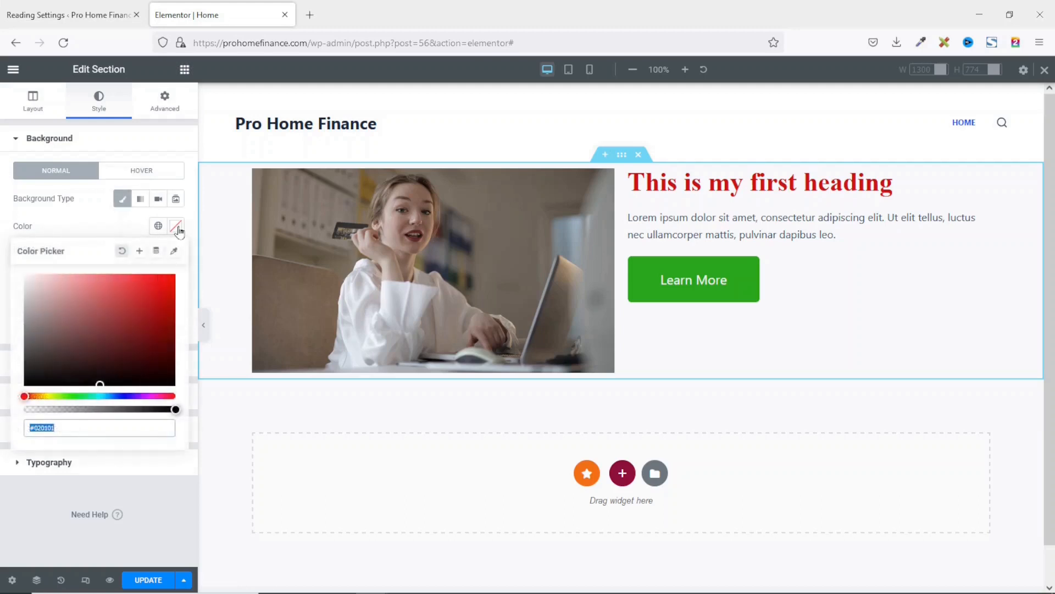
{"action": "left_click", "coordinate": [36, 372]}
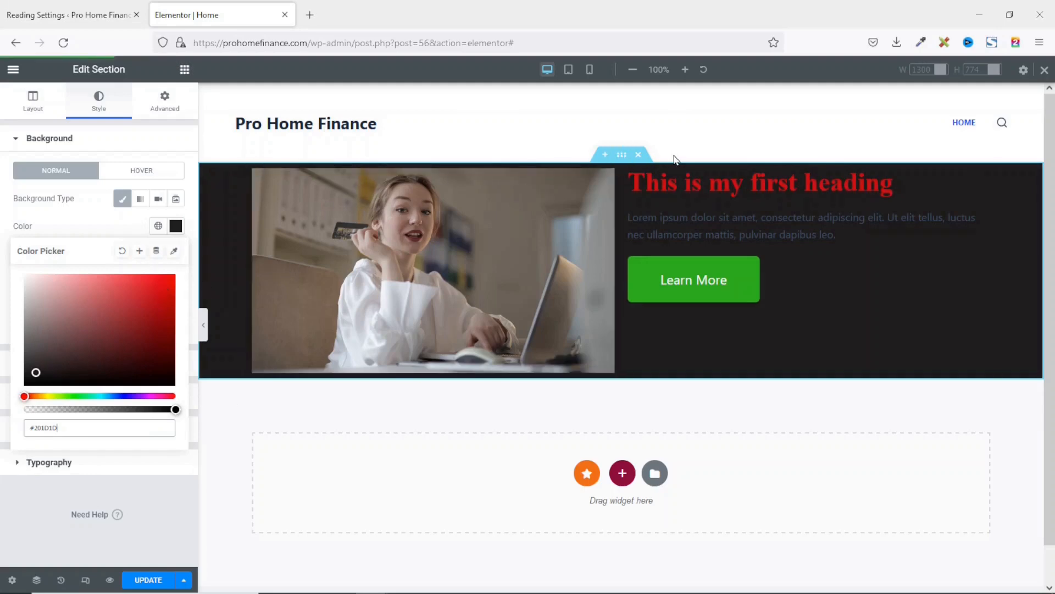
Try a linked padding of 50 px on all four sides of the section, and clear it
{"action": "left_click", "coordinate": [165, 102]}
{"action": "left_click", "coordinate": [166, 107]}
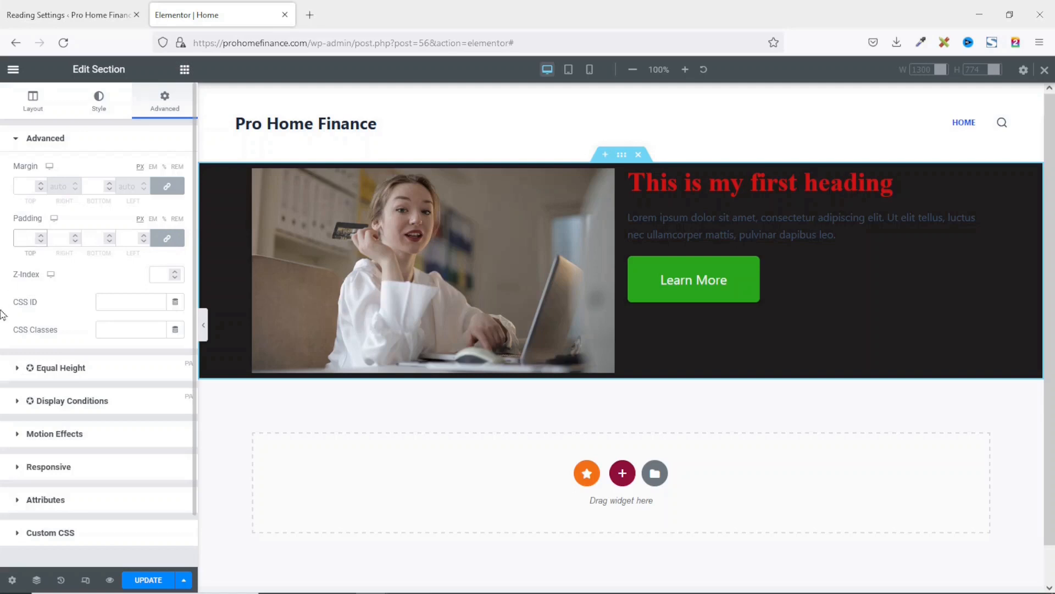
{"action": "type", "text": "50"}
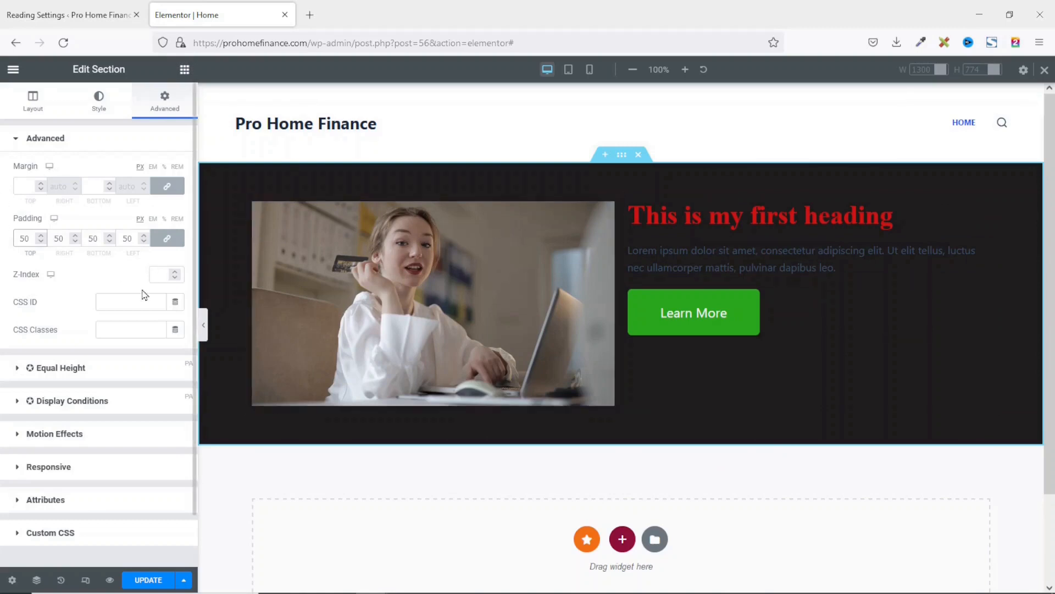
{"action": "key", "text": "BackSpace"}
{"action": "key", "text": "BackSpace"}
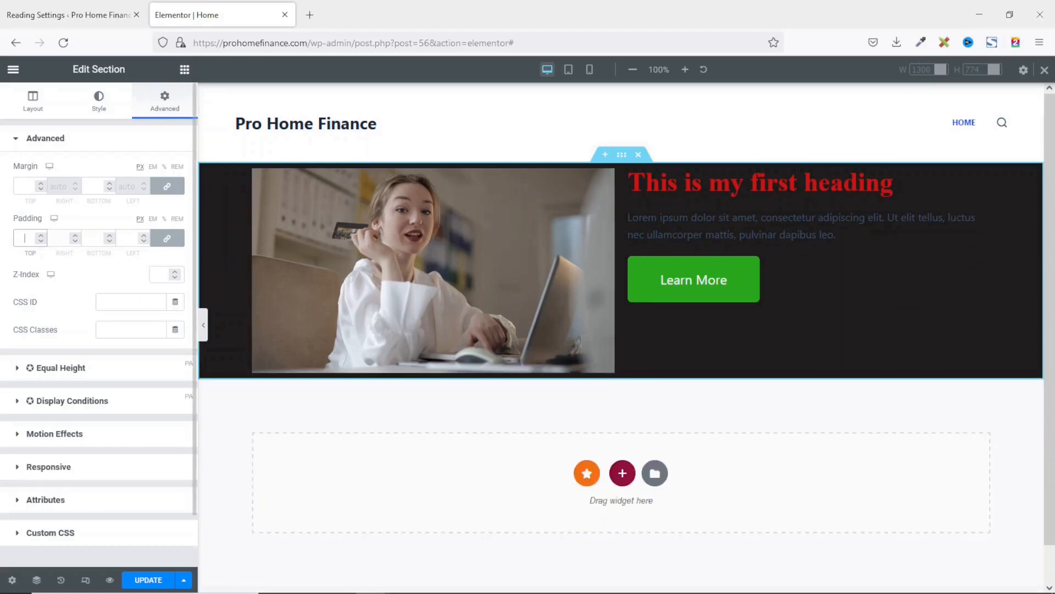
Unlink the section's padding values, set the top and bottom padding to 50 px, and update the page
{"action": "left_click", "coordinate": [168, 240]}
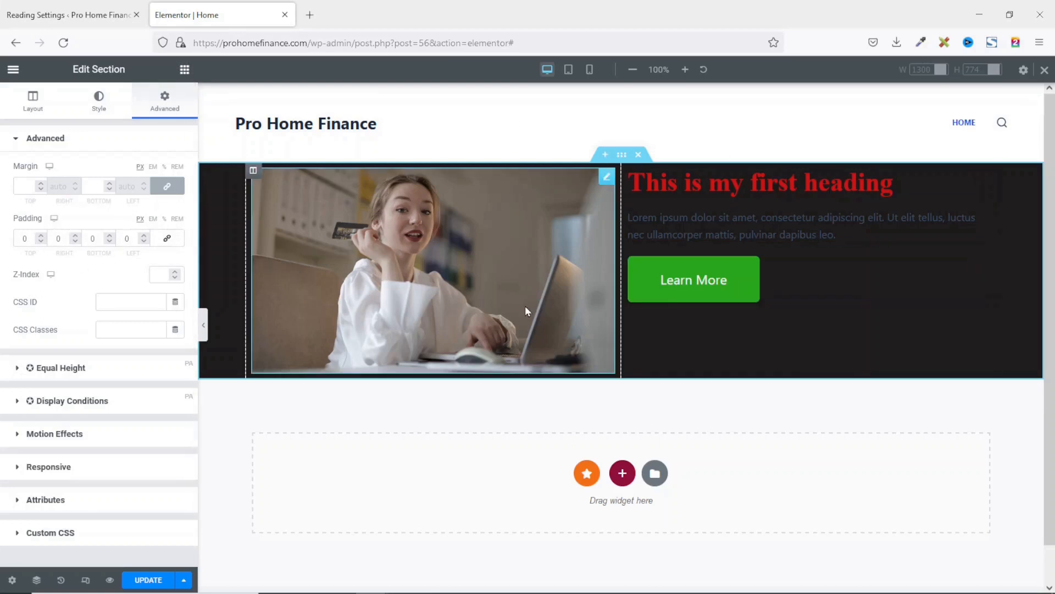
{"action": "double_click", "coordinate": [17, 238]}
{"action": "type", "text": "50"}
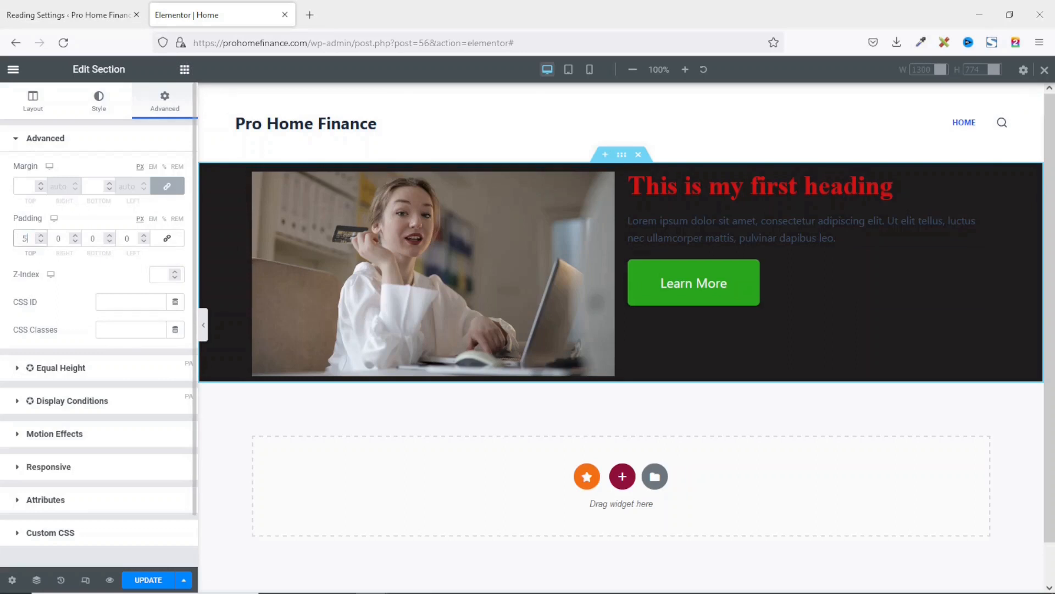
{"action": "double_click", "coordinate": [91, 239]}
{"action": "type", "text": "50"}
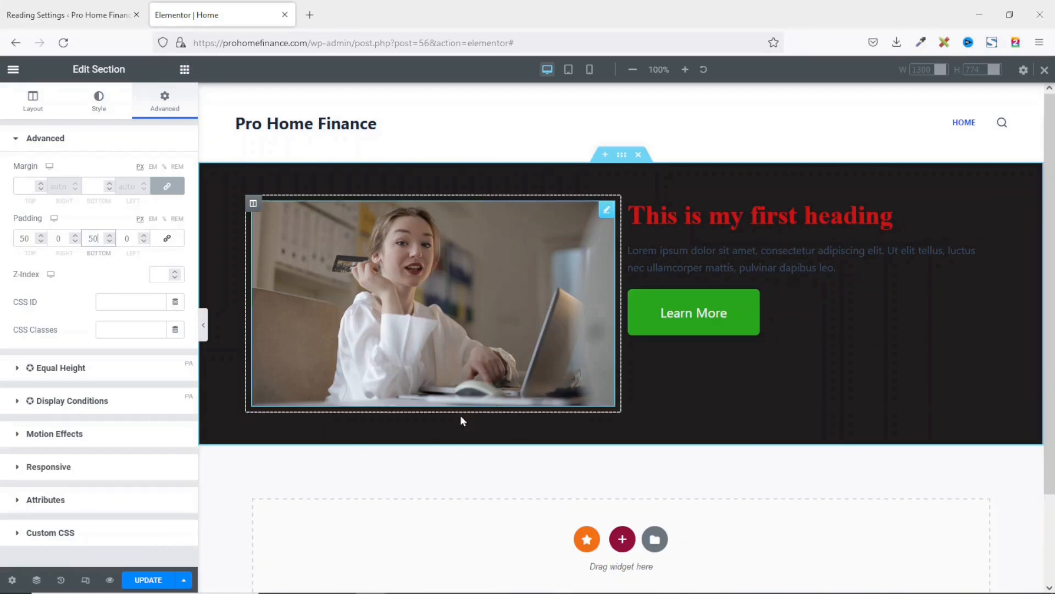
{"action": "left_click", "coordinate": [146, 579]}
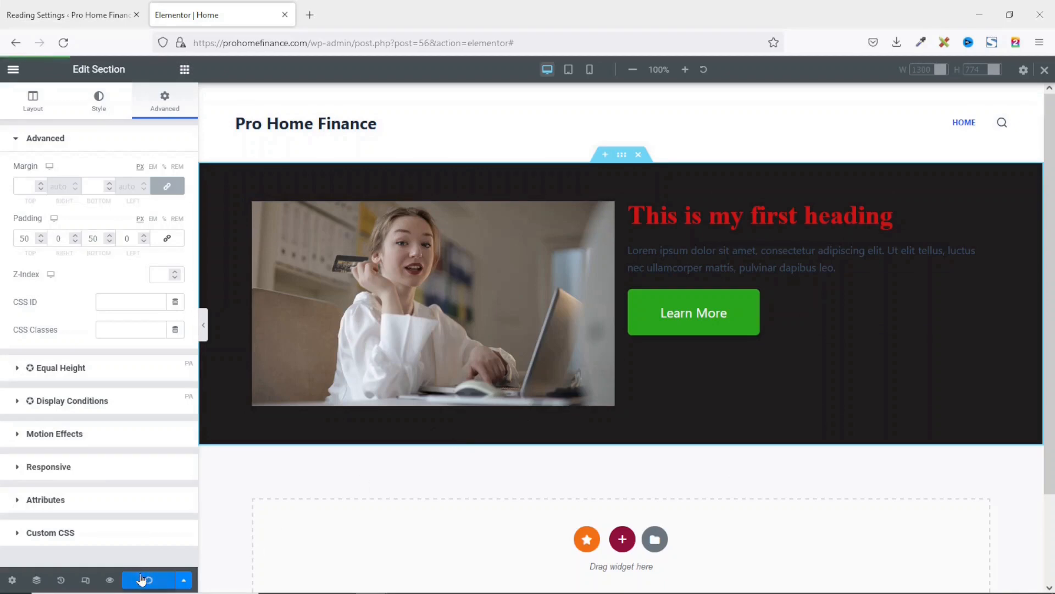
Delete the dark two-column section and add a new single-column section in its place
{"action": "left_click", "coordinate": [345, 490]}
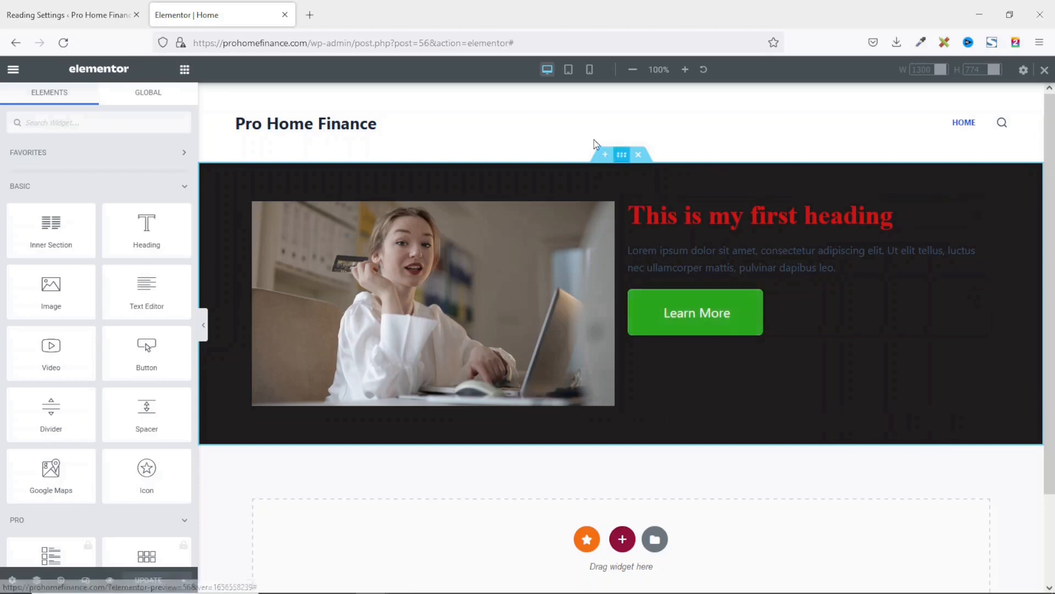
{"action": "left_click", "coordinate": [639, 156]}
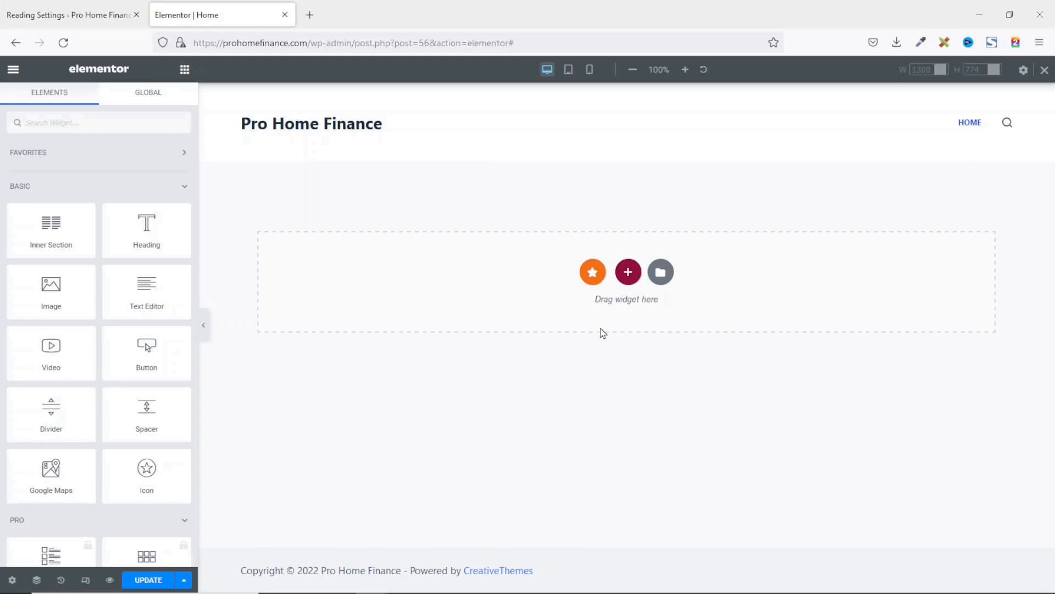
{"action": "left_click", "coordinate": [629, 273]}
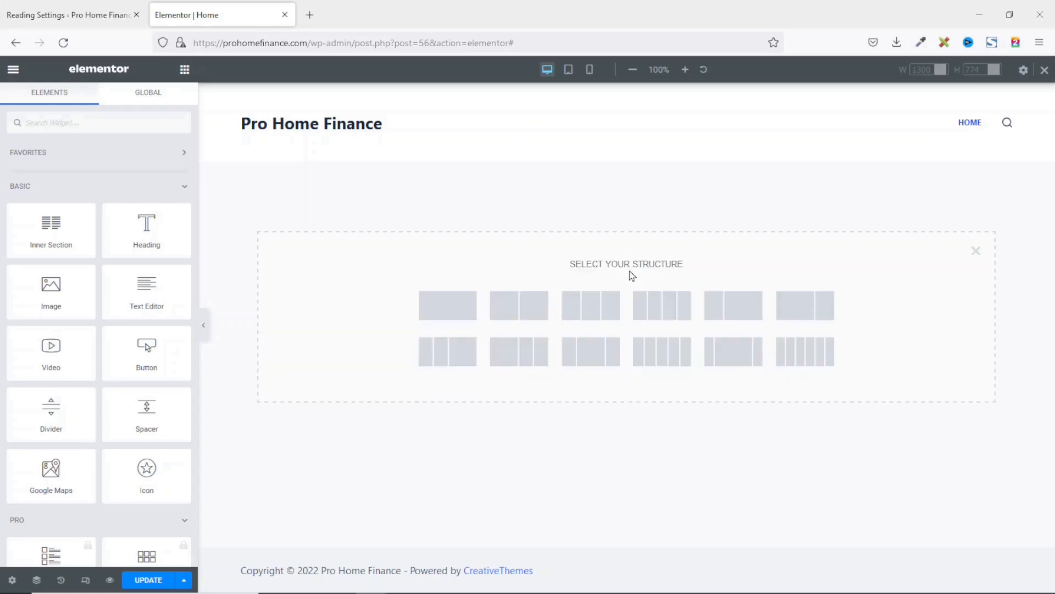
{"action": "left_click", "coordinate": [450, 309]}
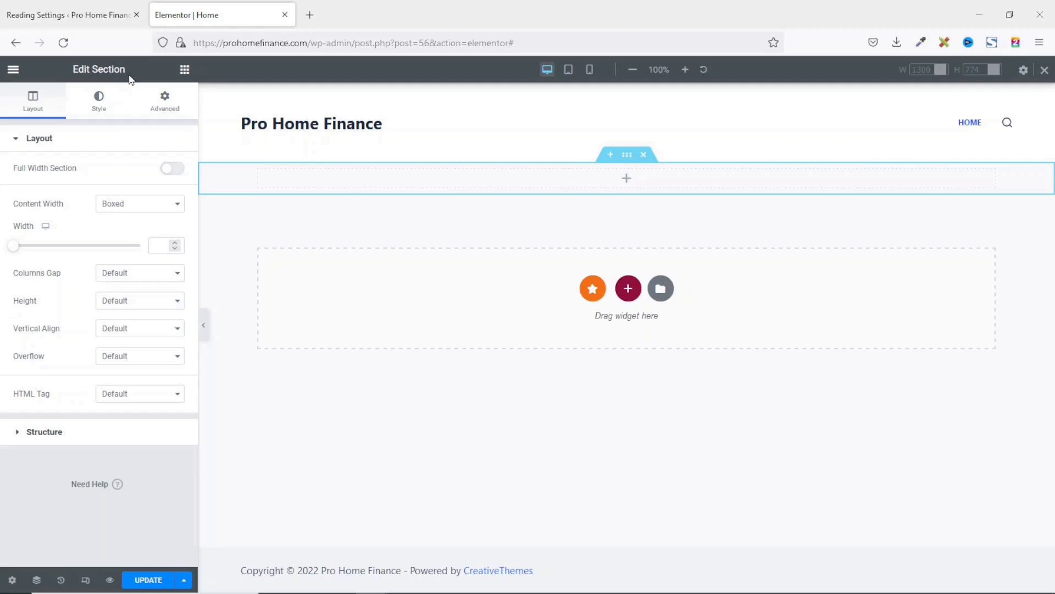
Set the new section's height to Min Height, try a minimum height of 600 px, and set it to 400 px
{"action": "left_click", "coordinate": [142, 306]}
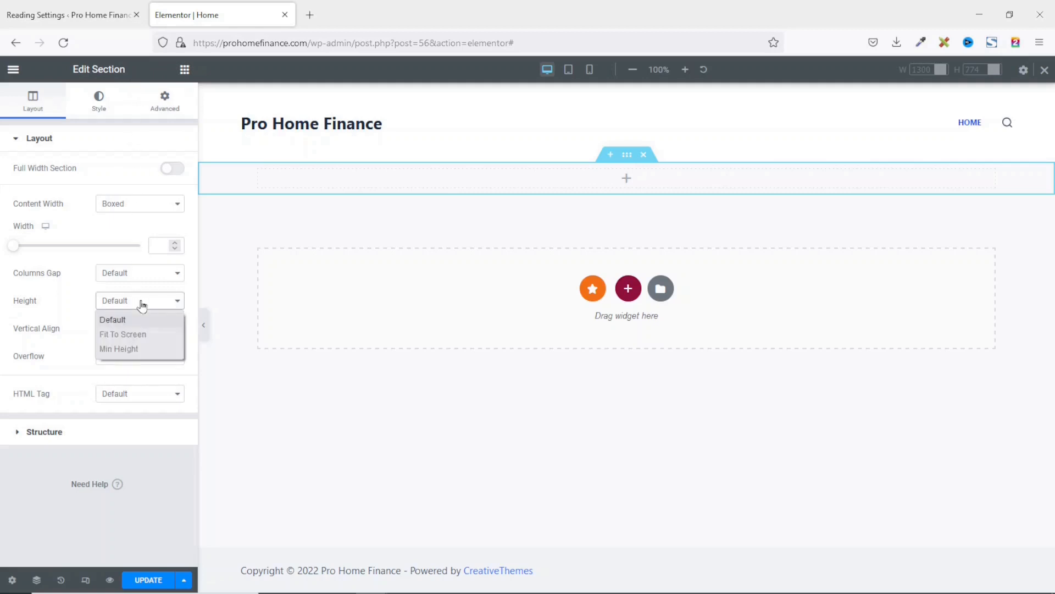
{"action": "left_click", "coordinate": [138, 350]}
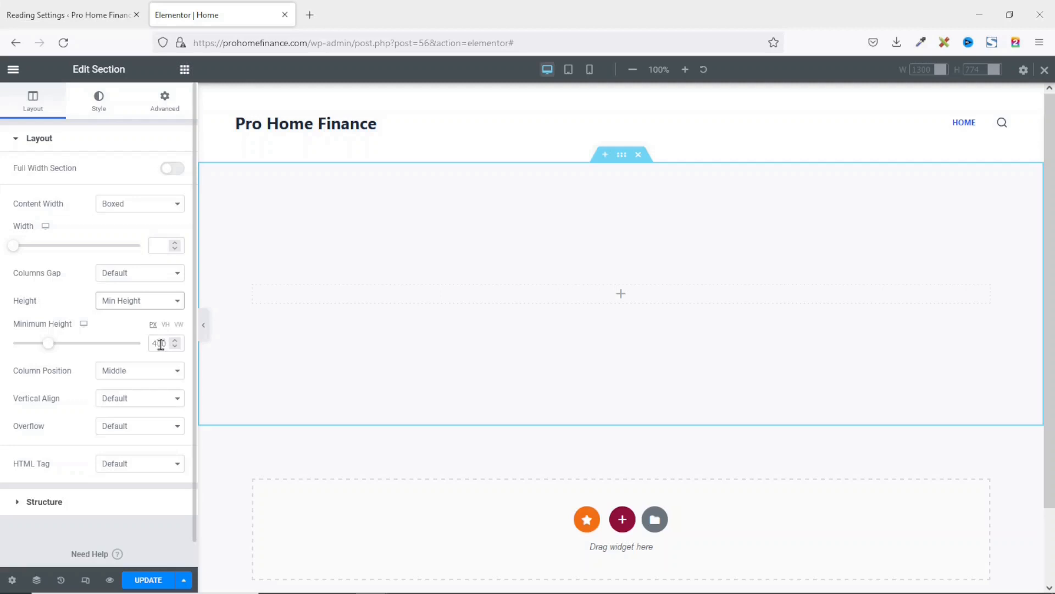
{"action": "left_click_drag", "start_coordinate": [157, 345], "coordinate": [60, 346]}
{"action": "type", "text": "6"}
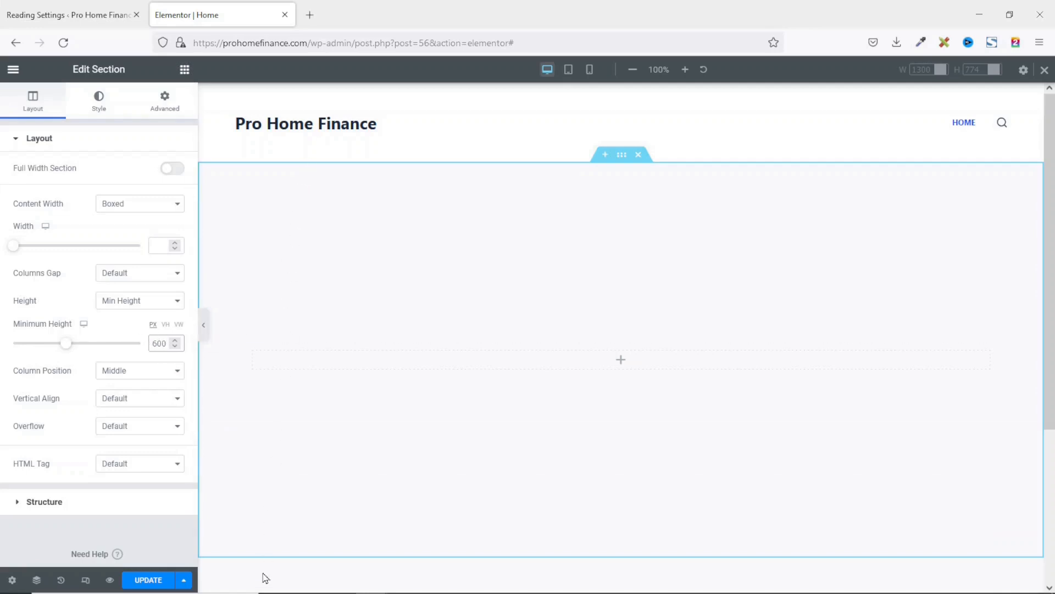
{"action": "key", "text": "BackSpace"}
{"action": "type", "text": "4"}
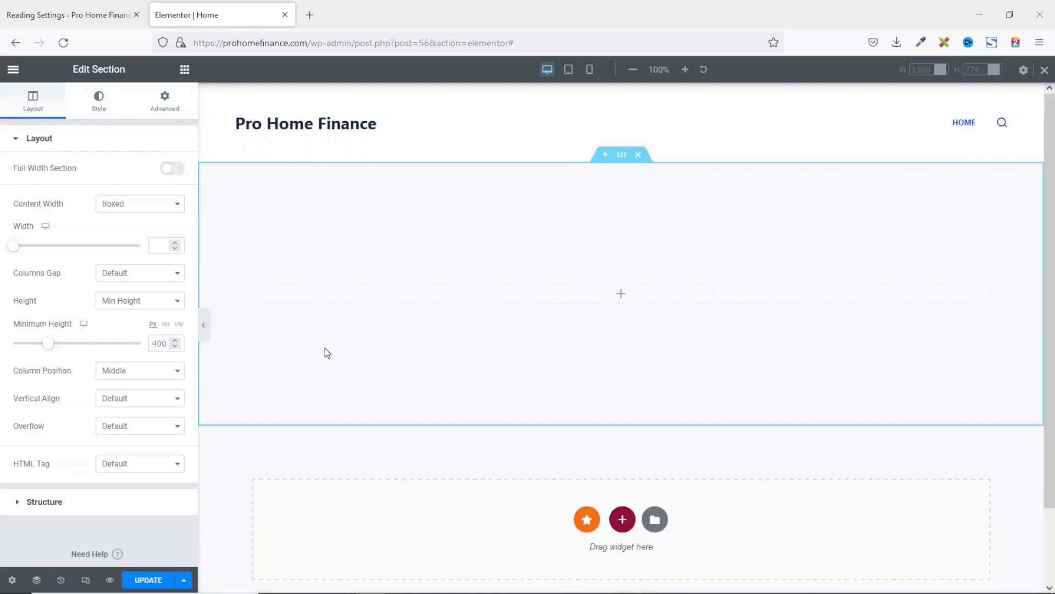
Upload the pro home finance money-bag picture as the section's classic background image and set its position to Center Right
{"action": "left_click", "coordinate": [98, 102]}
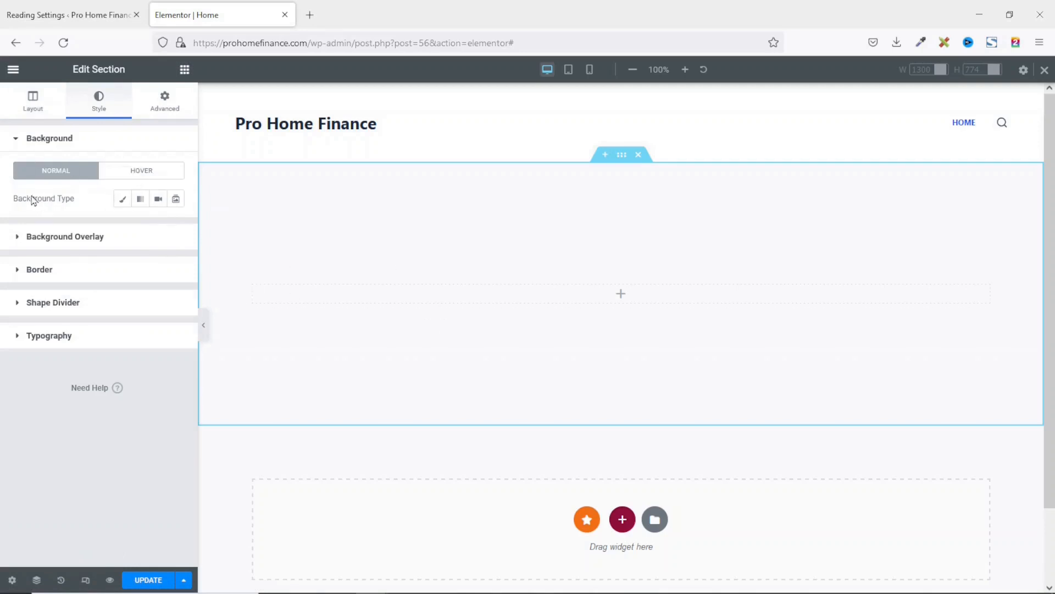
{"action": "left_click", "coordinate": [123, 201]}
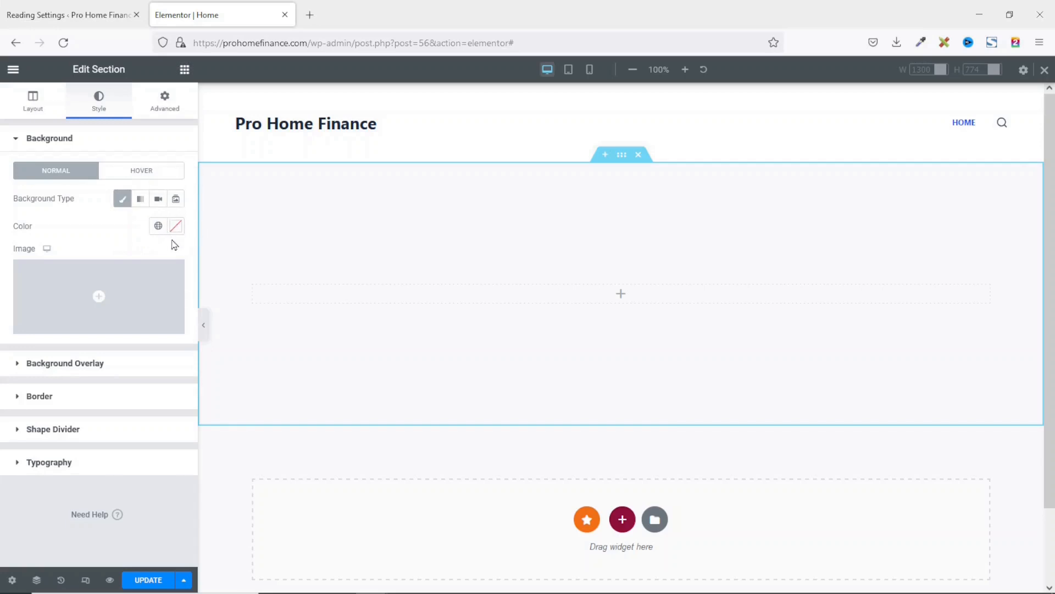
{"action": "left_click", "coordinate": [99, 312]}
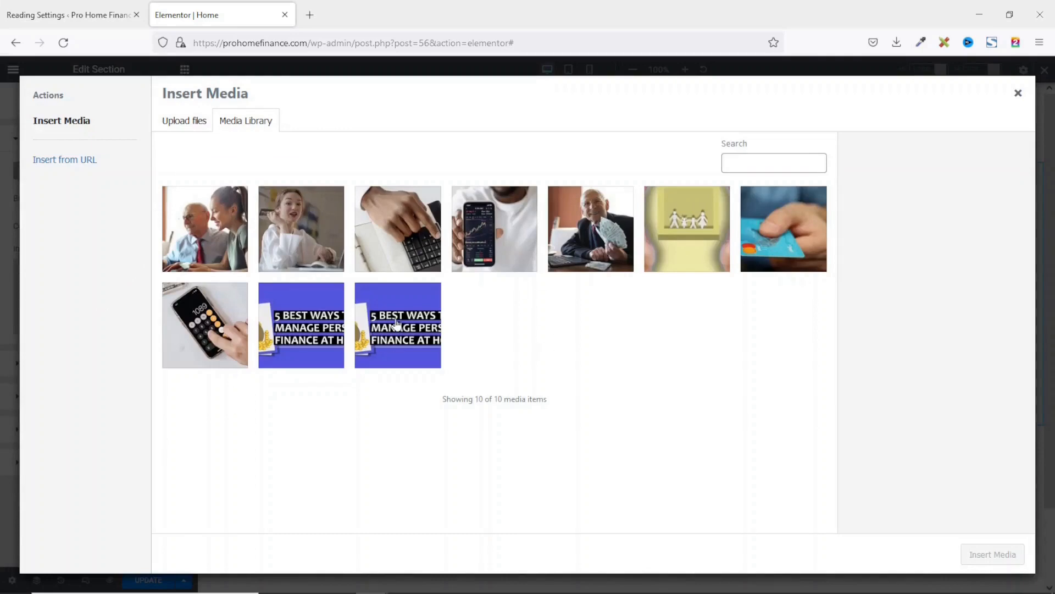
{"action": "left_click", "coordinate": [181, 122]}
{"action": "left_click", "coordinate": [574, 321]}
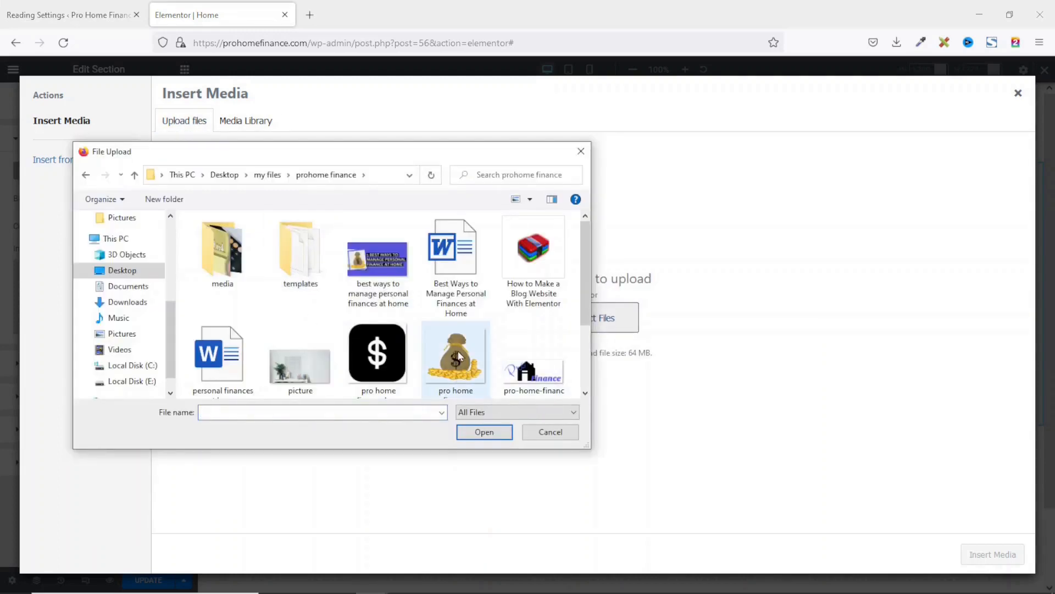
{"action": "left_click", "coordinate": [460, 356]}
{"action": "left_click", "coordinate": [483, 431]}
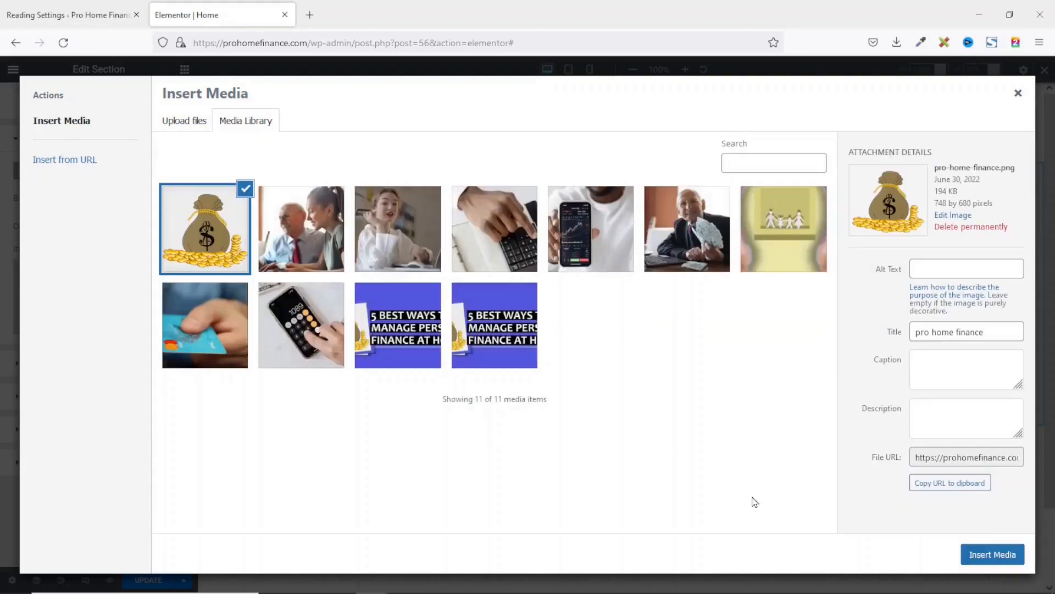
{"action": "left_click", "coordinate": [963, 554]}
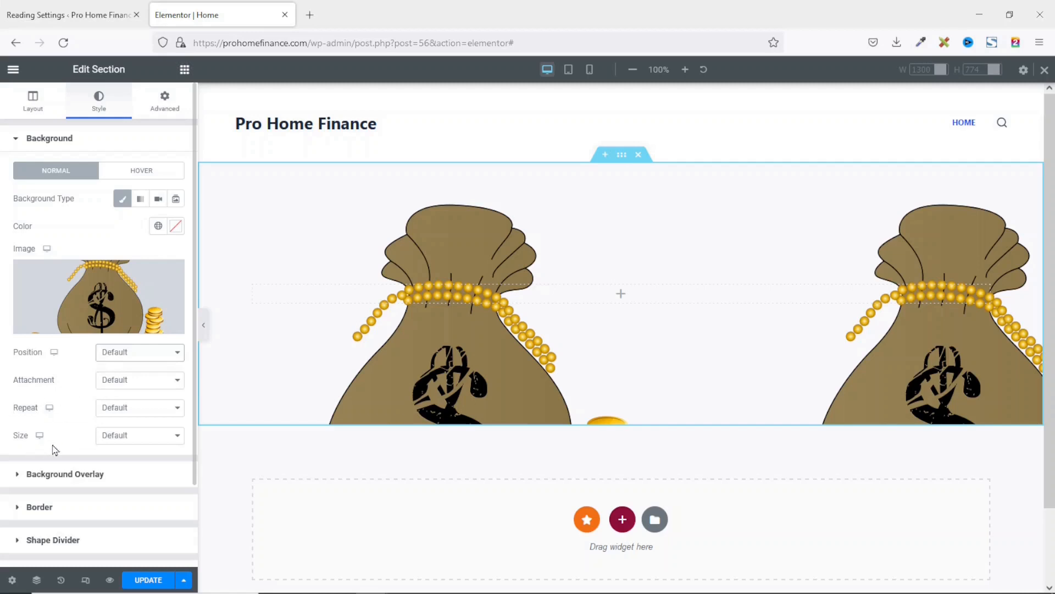
{"action": "left_click", "coordinate": [135, 354]}
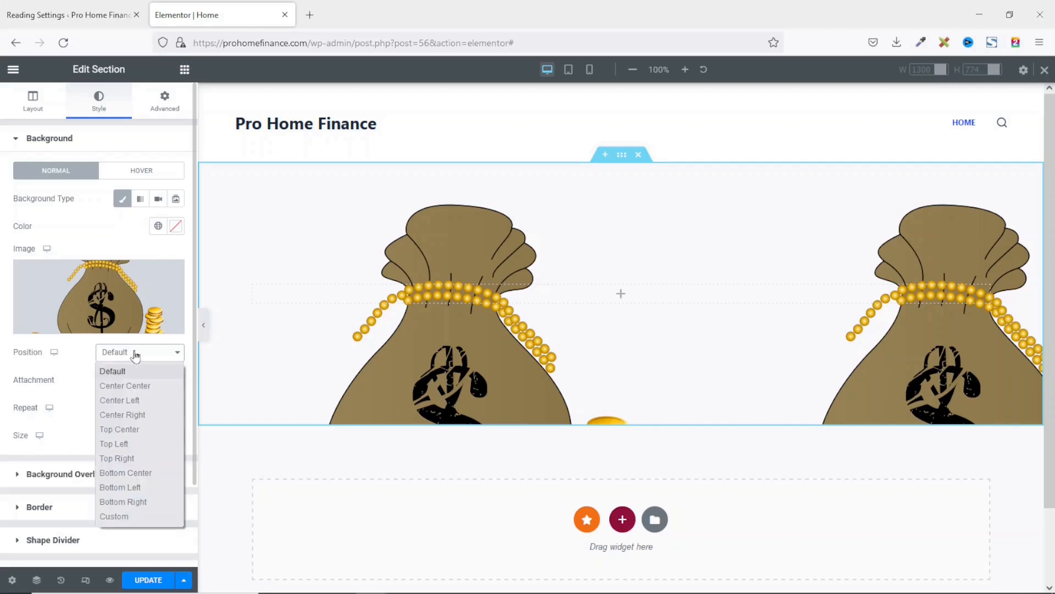
{"action": "left_click", "coordinate": [141, 416]}
Try the Fixed attachment for the section's background image, and return it to Default
{"action": "left_click", "coordinate": [153, 384]}
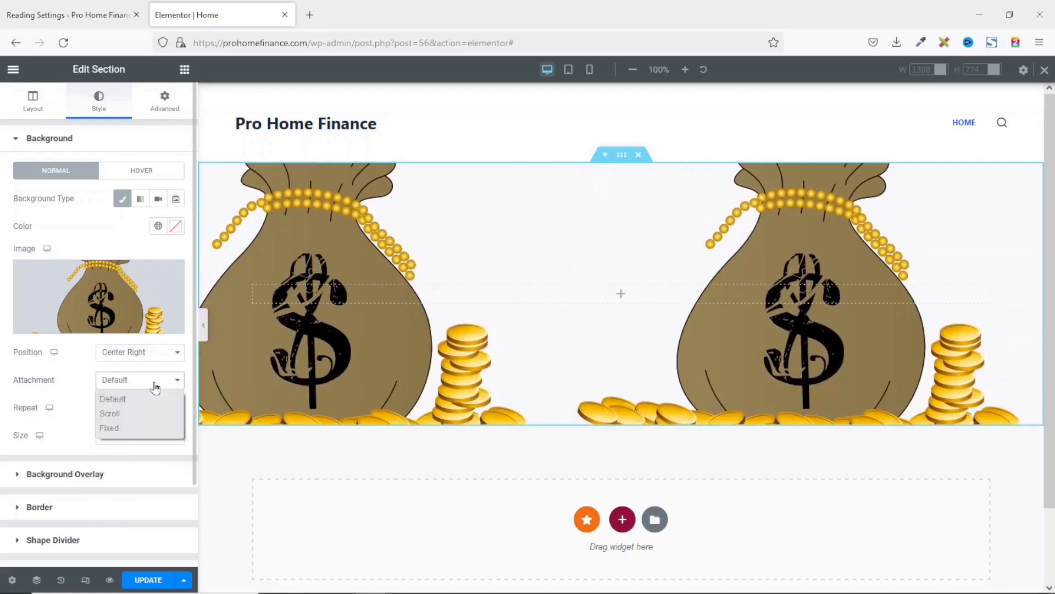
{"action": "left_click", "coordinate": [134, 432]}
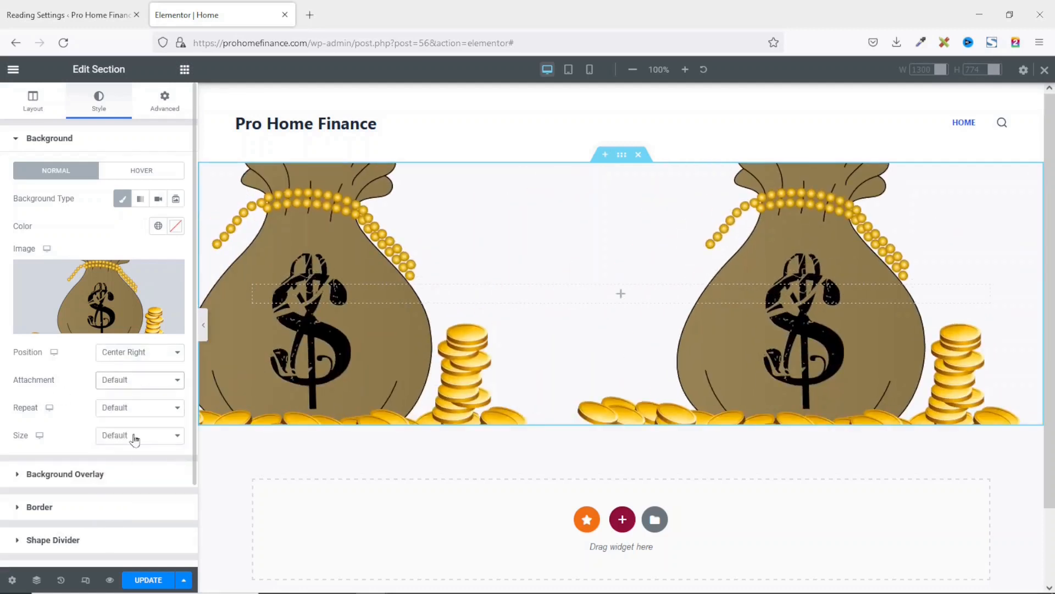
{"action": "scroll", "coordinate": [587, 377], "scroll_direction": "down", "scroll_amount": 2}
{"action": "scroll", "coordinate": [587, 376], "scroll_direction": "up", "scroll_amount": 2}
{"action": "scroll", "coordinate": [587, 377], "scroll_direction": "down", "scroll_amount": 2}
{"action": "scroll", "coordinate": [587, 377], "scroll_direction": "up", "scroll_amount": 2}
{"action": "scroll", "coordinate": [587, 376], "scroll_direction": "down", "scroll_amount": 2}
{"action": "scroll", "coordinate": [587, 376], "scroll_direction": "up", "scroll_amount": 2}
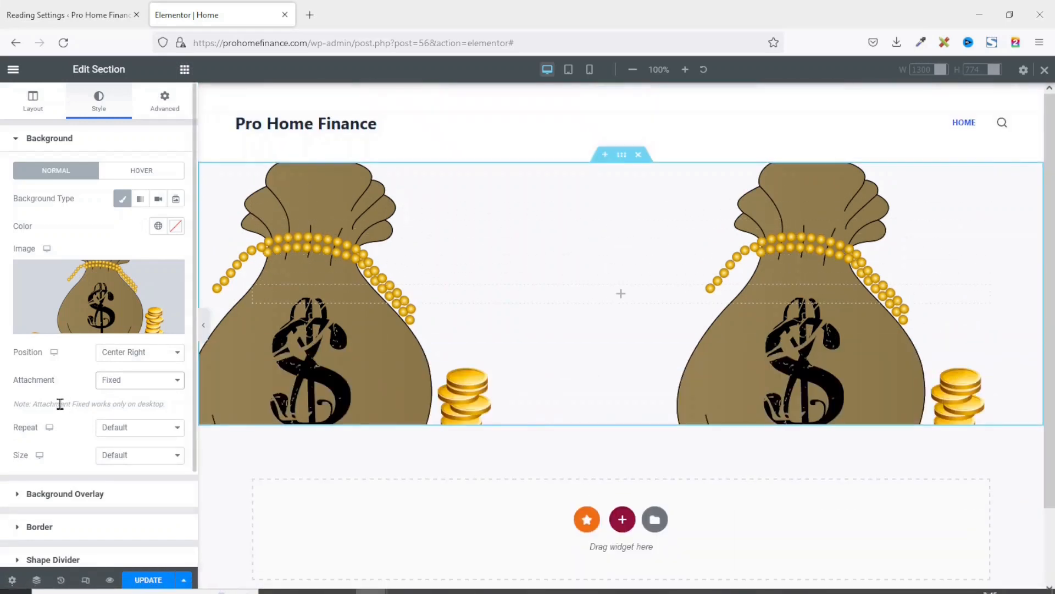
{"action": "left_click", "coordinate": [131, 381]}
{"action": "left_click", "coordinate": [137, 400]}
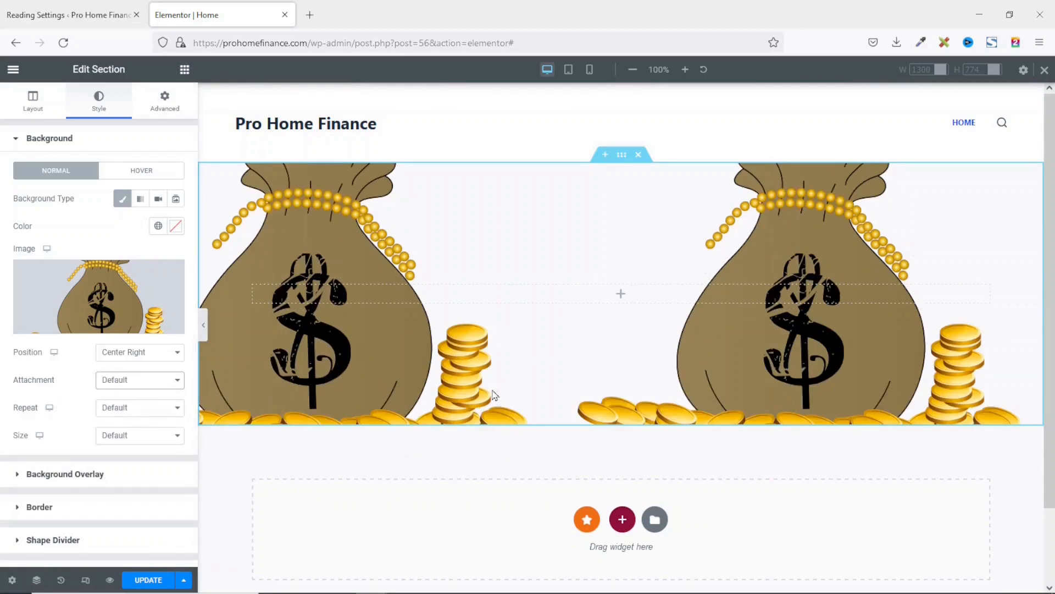
Set the section's background image to No-repeat and its size to Cover
{"action": "left_click", "coordinate": [158, 412]}
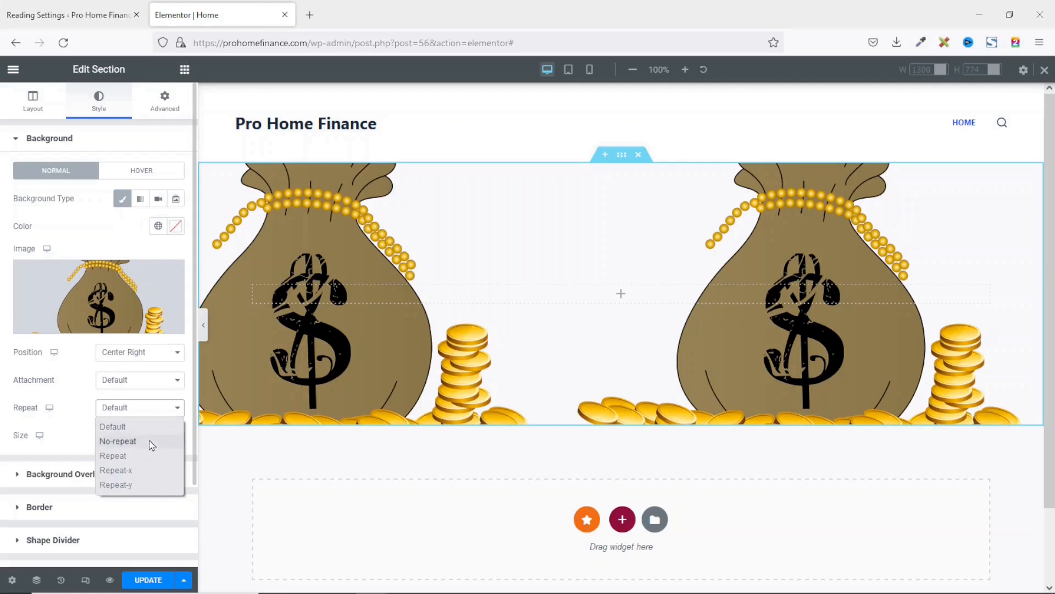
{"action": "left_click", "coordinate": [151, 441]}
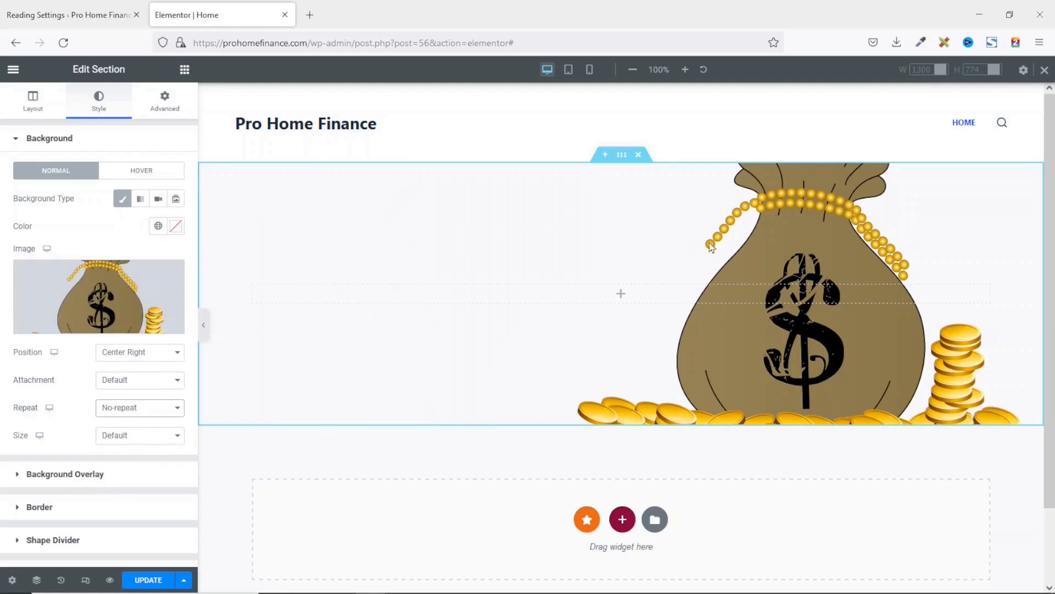
{"action": "scroll", "coordinate": [806, 377], "scroll_direction": "down", "scroll_amount": 2}
{"action": "scroll", "coordinate": [806, 377], "scroll_direction": "up", "scroll_amount": 2}
{"action": "left_click", "coordinate": [136, 435]}
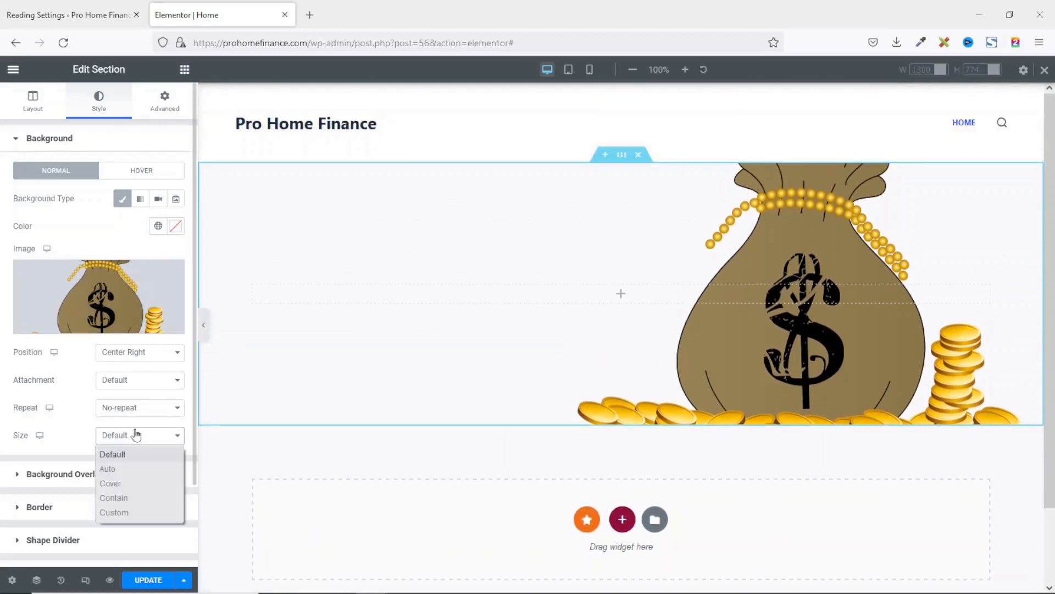
{"action": "left_click", "coordinate": [132, 484]}
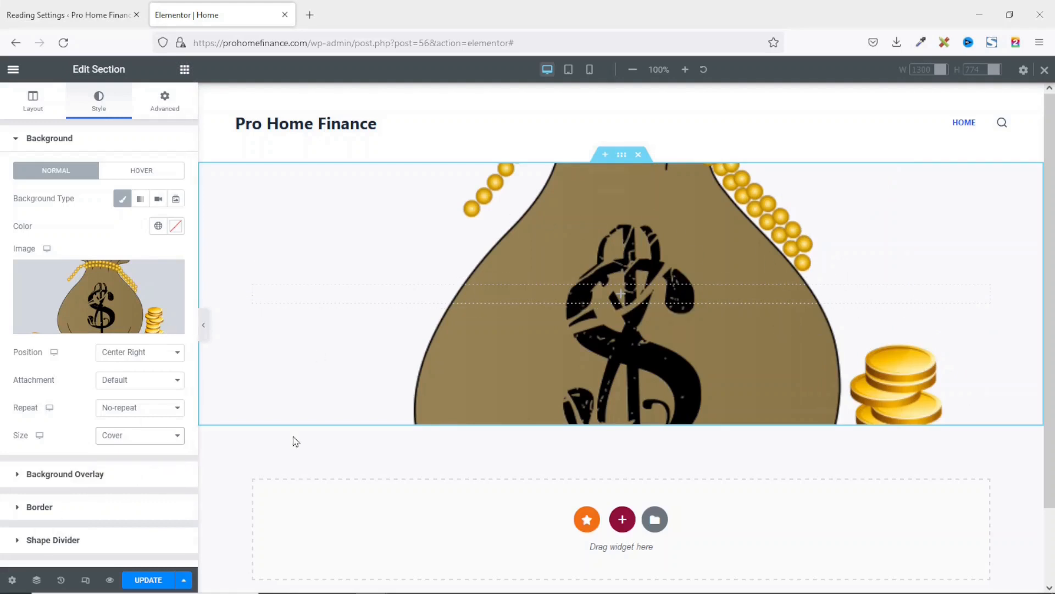
Return the section's background image size to Default and add a Heading widget to the section
{"action": "left_click", "coordinate": [130, 436]}
{"action": "left_click", "coordinate": [124, 452]}
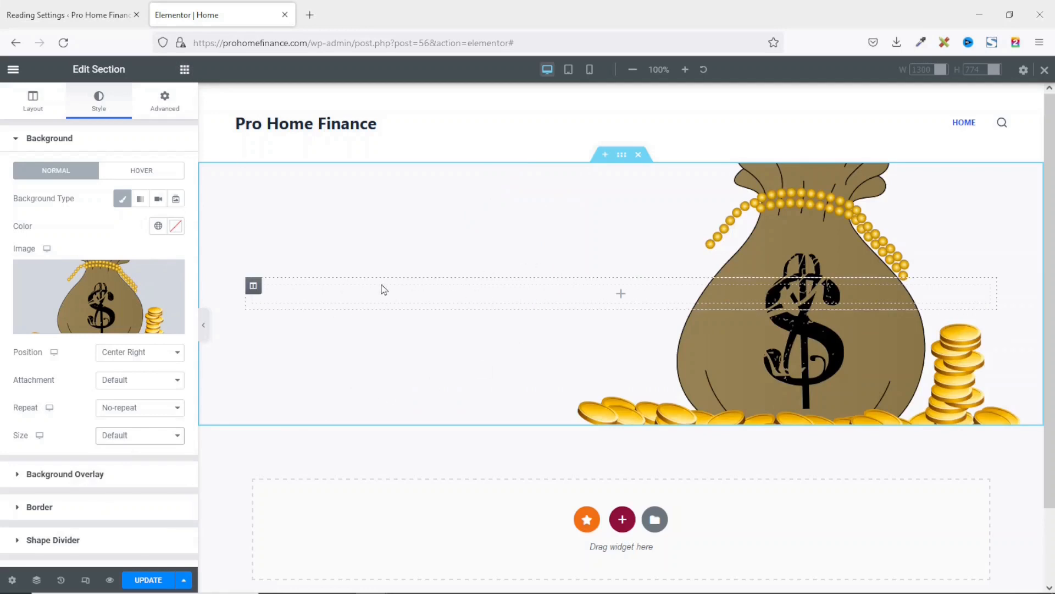
{"action": "left_click", "coordinate": [184, 70]}
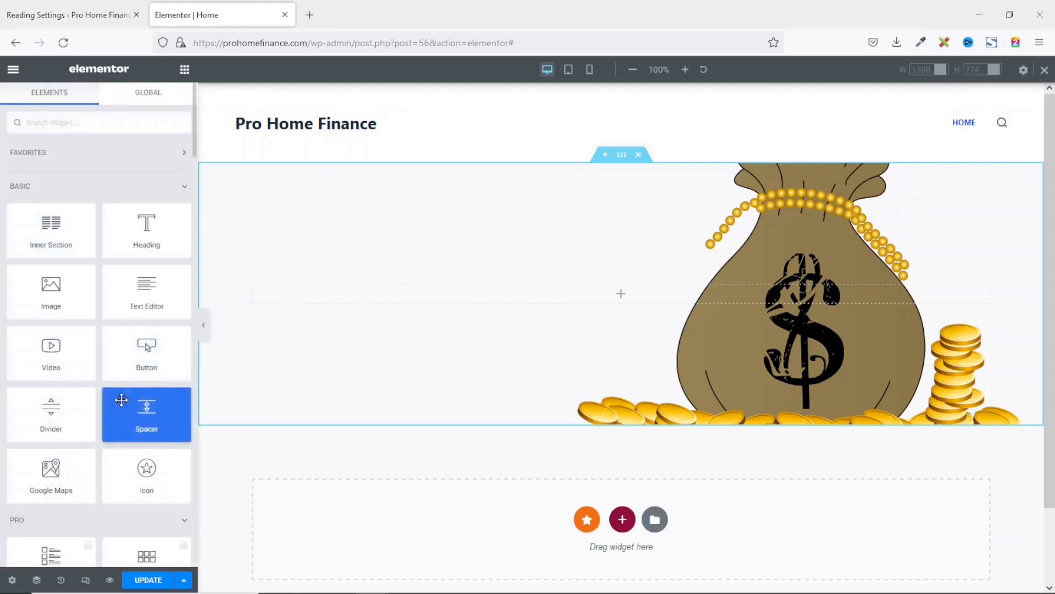
{"action": "left_click_drag", "start_coordinate": [147, 233], "coordinate": [251, 289]}
Title the heading "How to Manage Your Personal Finances at Home" and center it
{"action": "left_click_drag", "start_coordinate": [136, 190], "coordinate": [2, 179]}
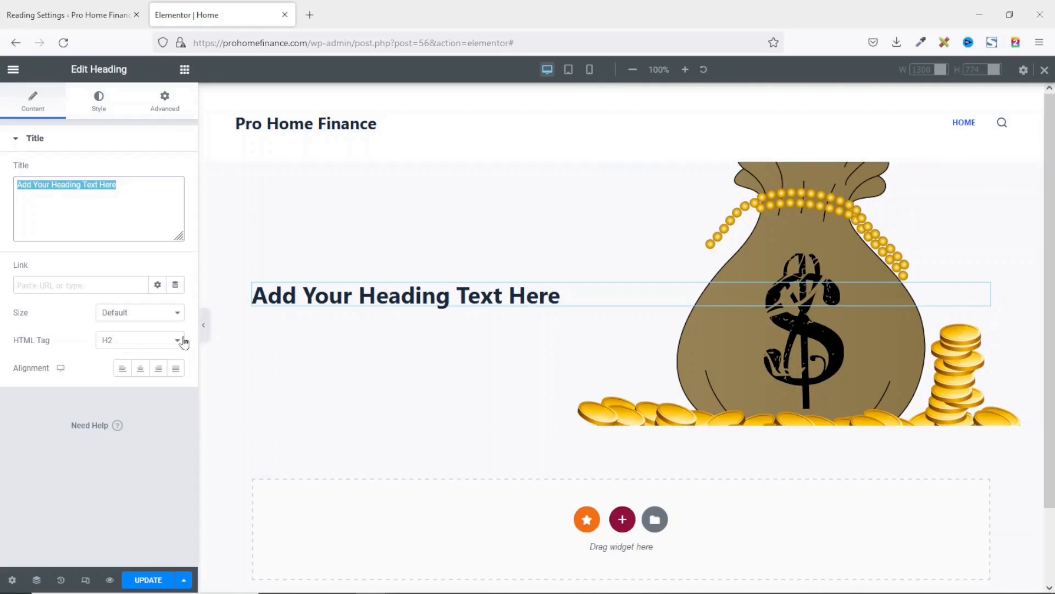
{"action": "type", "text": "How to Mange"}
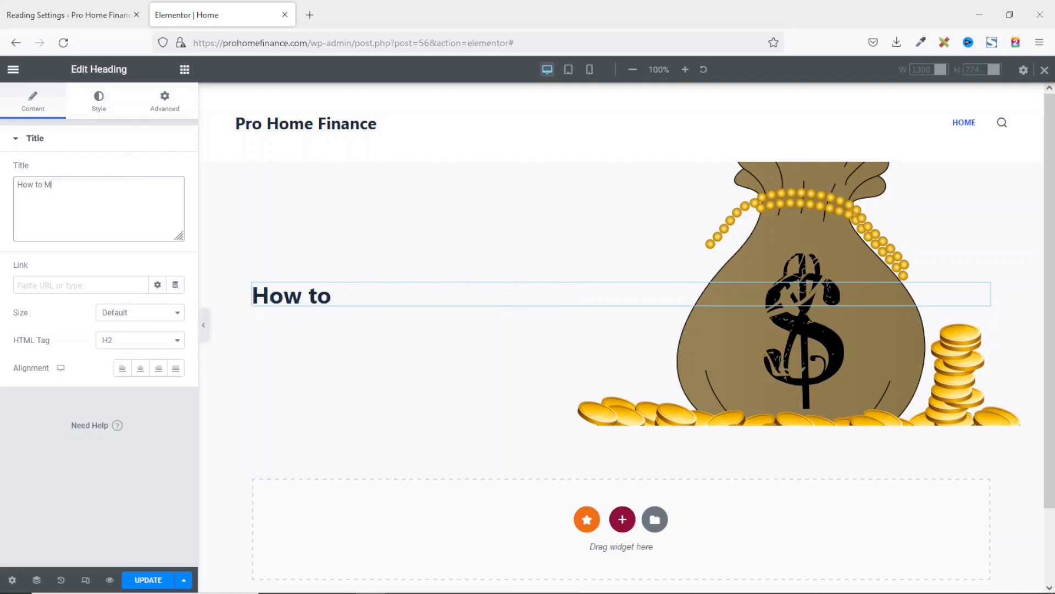
{"action": "key", "text": "BackSpace"}
{"action": "key", "text": "BackSpace"}
{"action": "type", "text": "age Your Personal Finances at Home"}
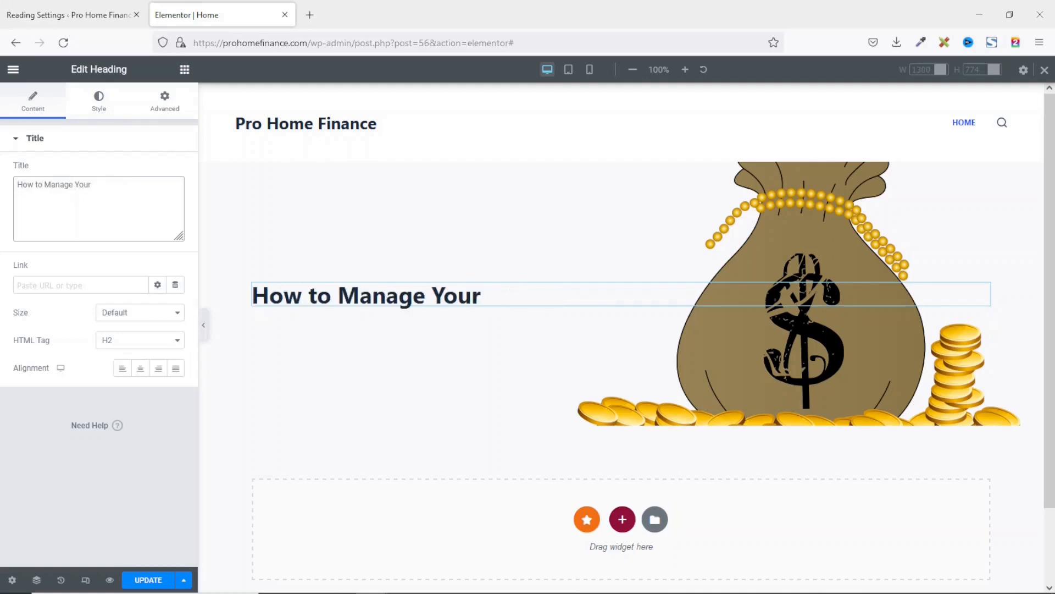
{"action": "left_click", "coordinate": [140, 372]}
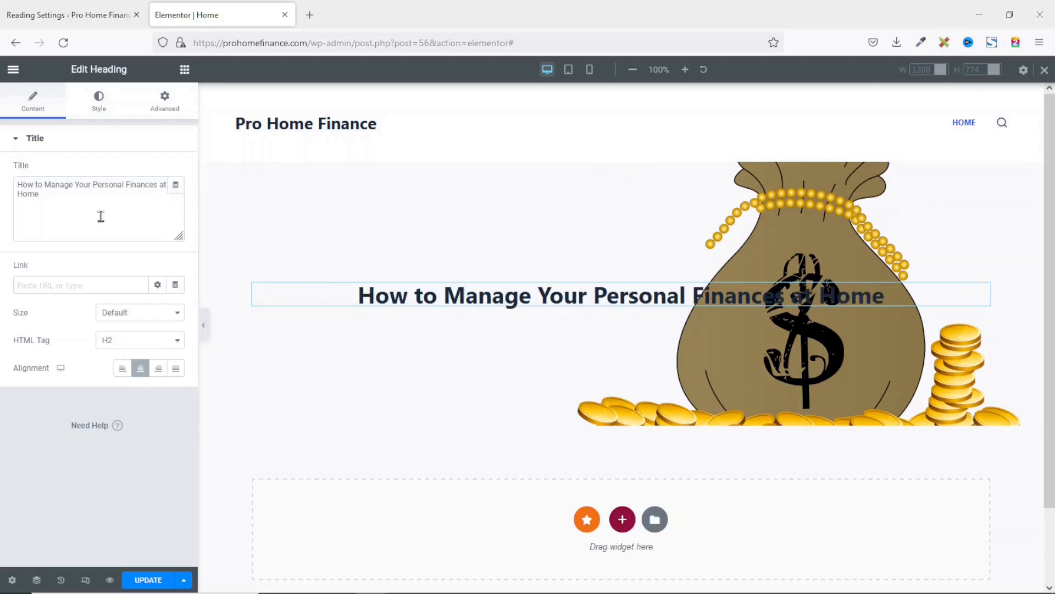
Set the heading's text color to white and its font size to 70 px
{"action": "left_click", "coordinate": [100, 108]}
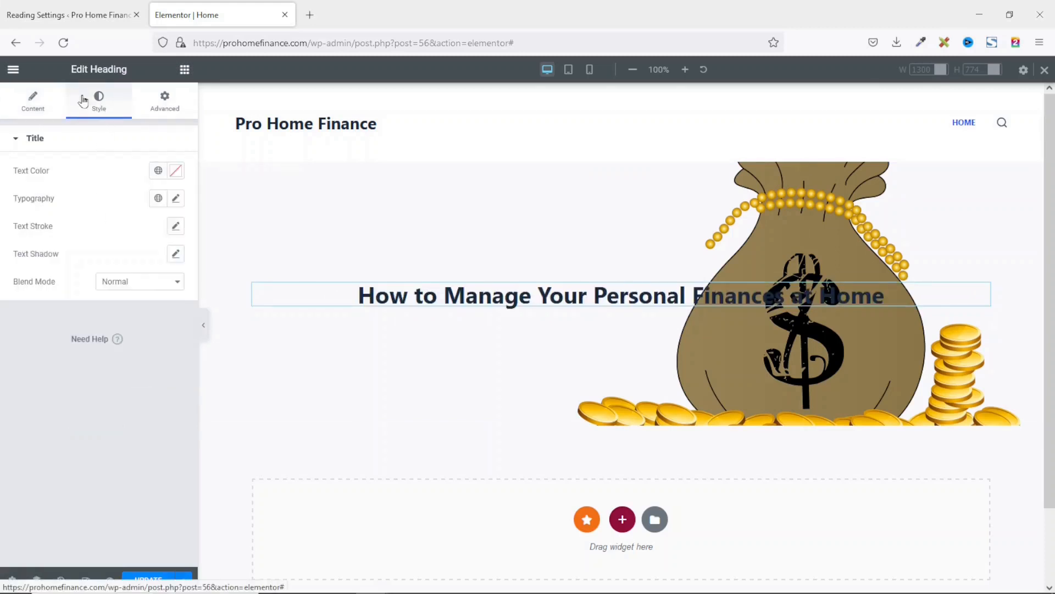
{"action": "left_click", "coordinate": [176, 170]}
{"action": "left_click_drag", "start_coordinate": [108, 255], "coordinate": [4, 189]}
{"action": "left_click", "coordinate": [180, 176]}
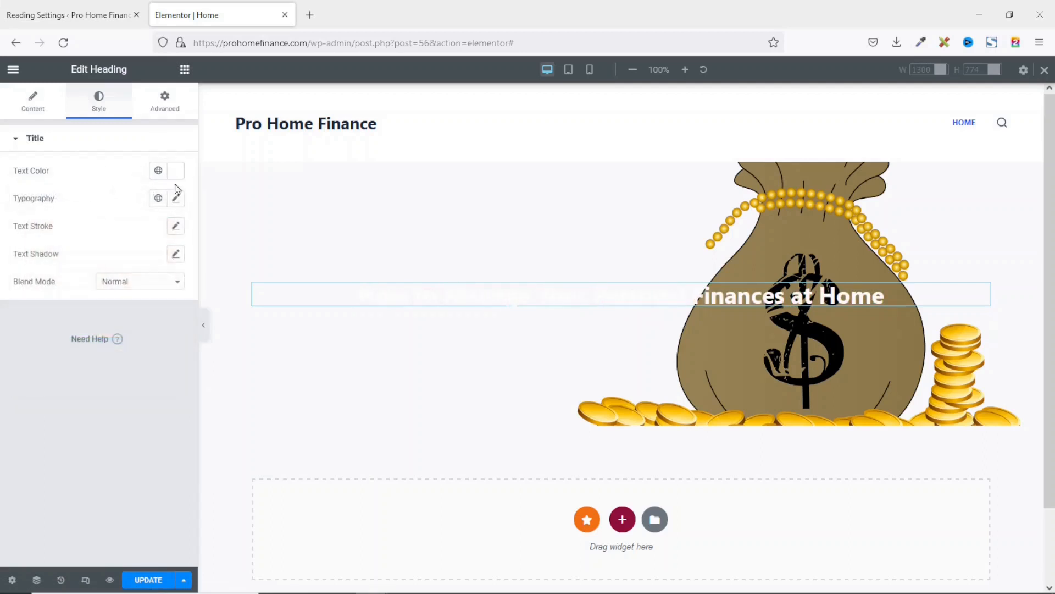
{"action": "left_click", "coordinate": [176, 200]}
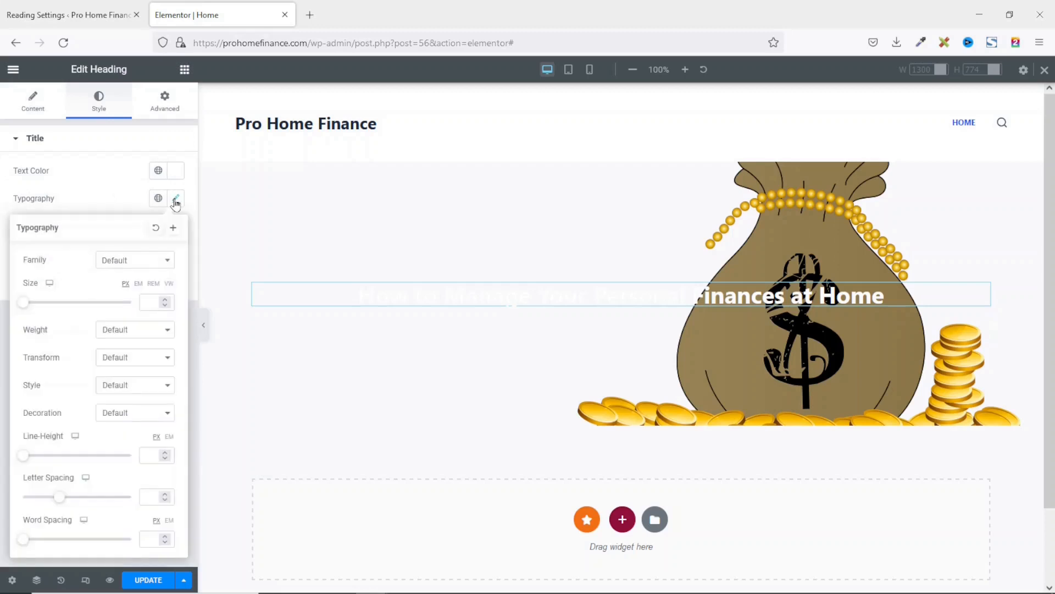
{"action": "left_click", "coordinate": [146, 302]}
{"action": "type", "text": "70"}
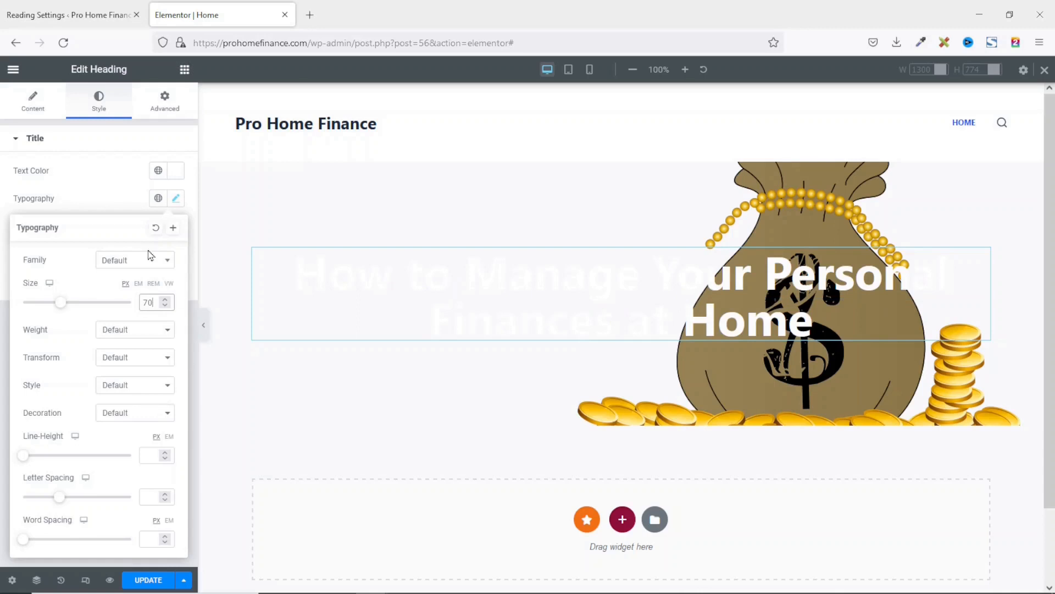
Search the heading's font families for "monts" and close the typography settings
{"action": "left_click", "coordinate": [137, 265]}
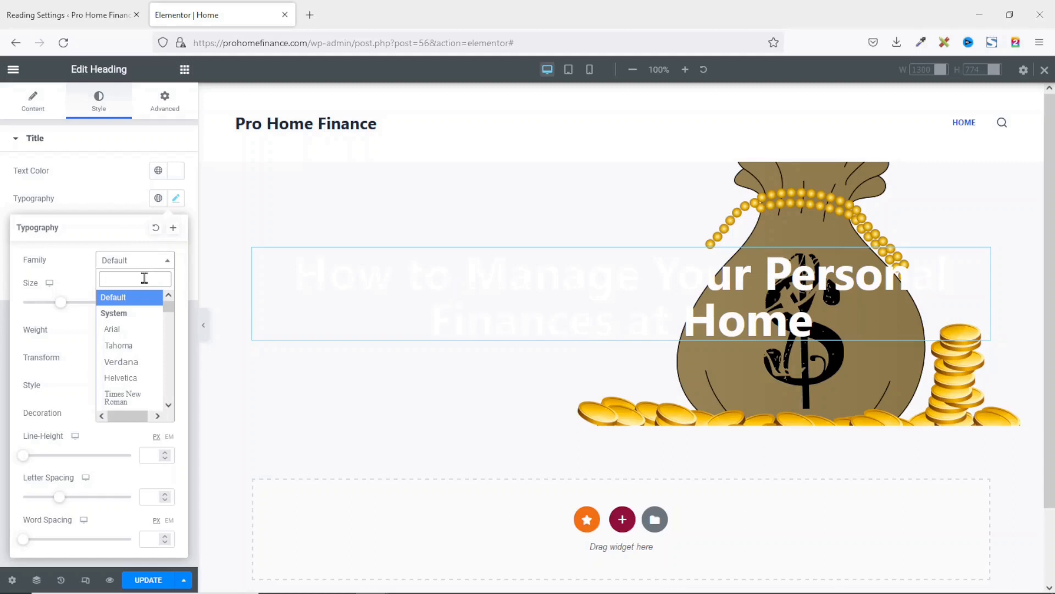
{"action": "type", "text": "mon"}
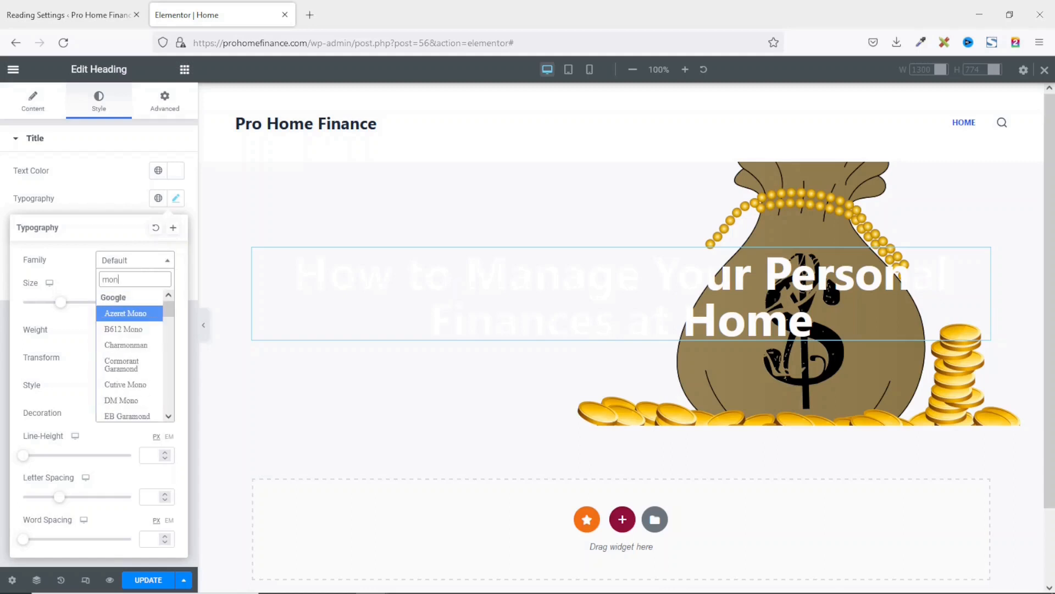
{"action": "type", "text": "ts"}
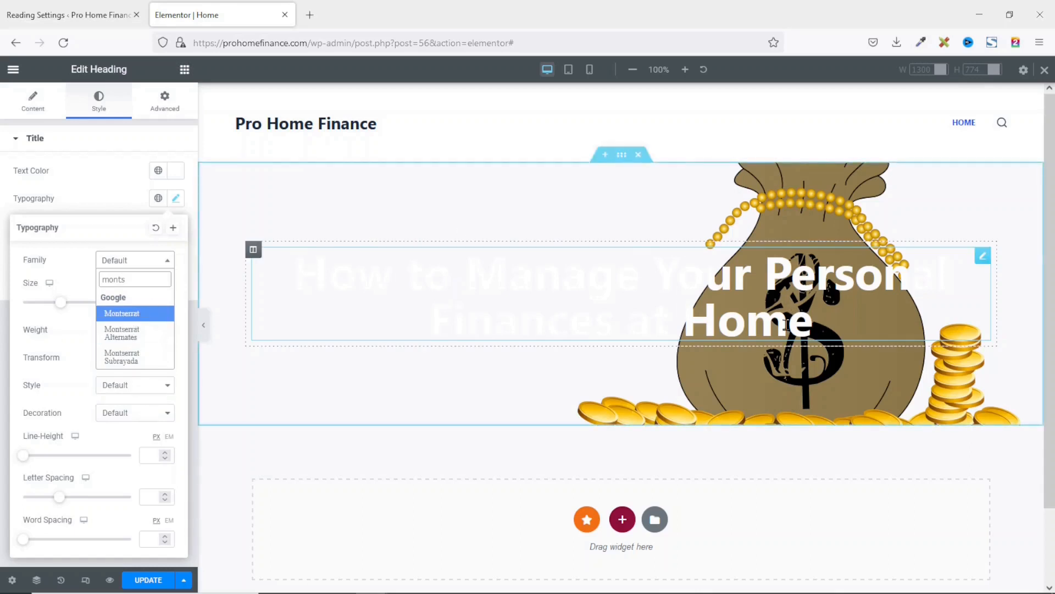
{"action": "left_click", "coordinate": [176, 200]}
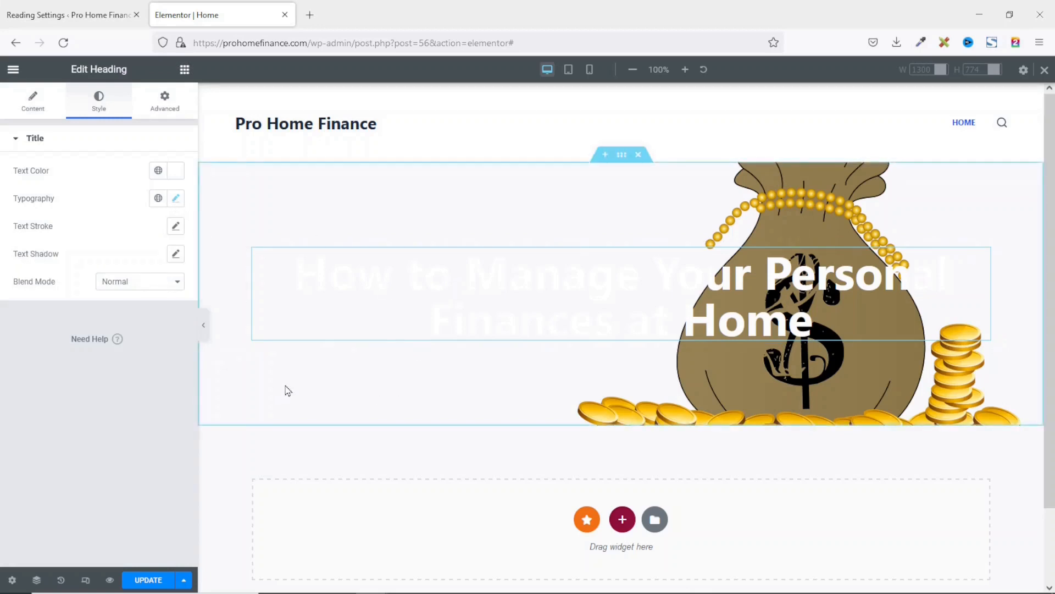
Add a Text Editor widget below the heading reading "Want to manage your personal finances at Home? Here, you'll find Home Finance Tips, Home-based Business Ideas…"
{"action": "left_click", "coordinate": [184, 70]}
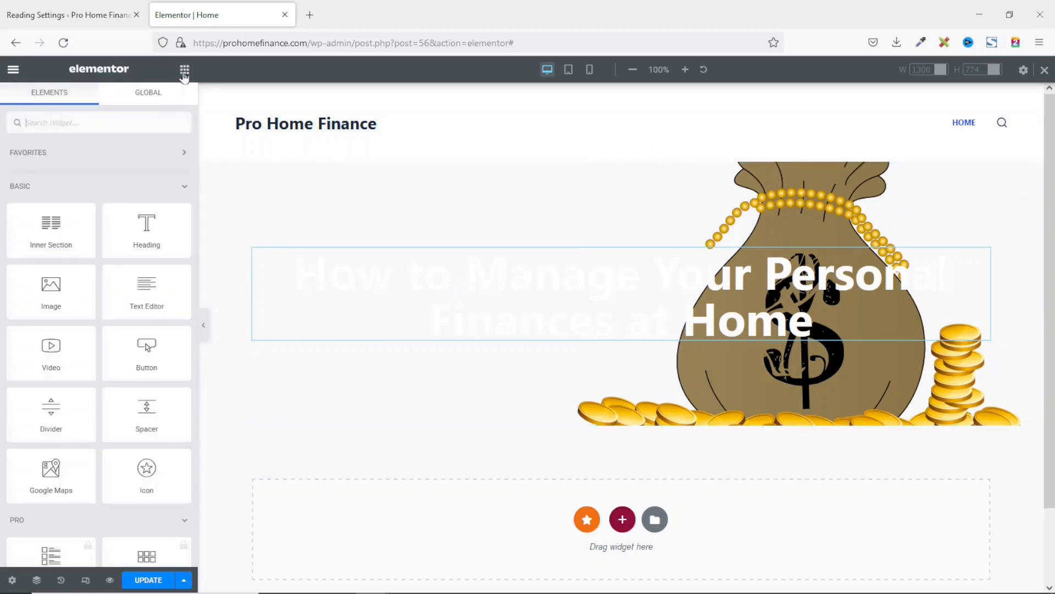
{"action": "left_click_drag", "start_coordinate": [142, 298], "coordinate": [354, 338]}
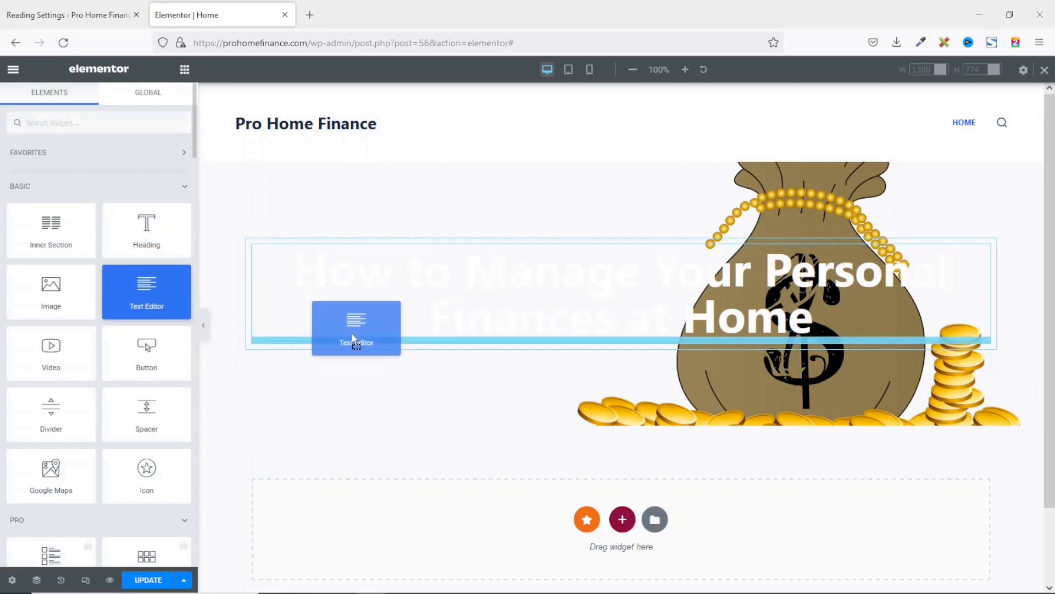
{"action": "left_click_drag", "start_coordinate": [351, 334], "coordinate": [352, 336]}
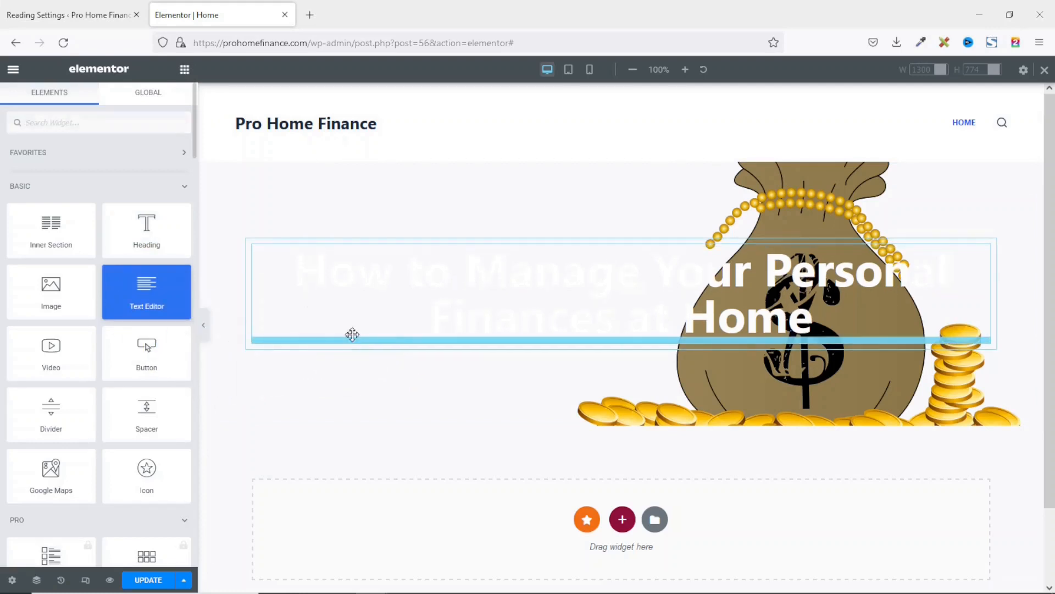
{"action": "left_click_drag", "start_coordinate": [168, 299], "coordinate": [2, 247]}
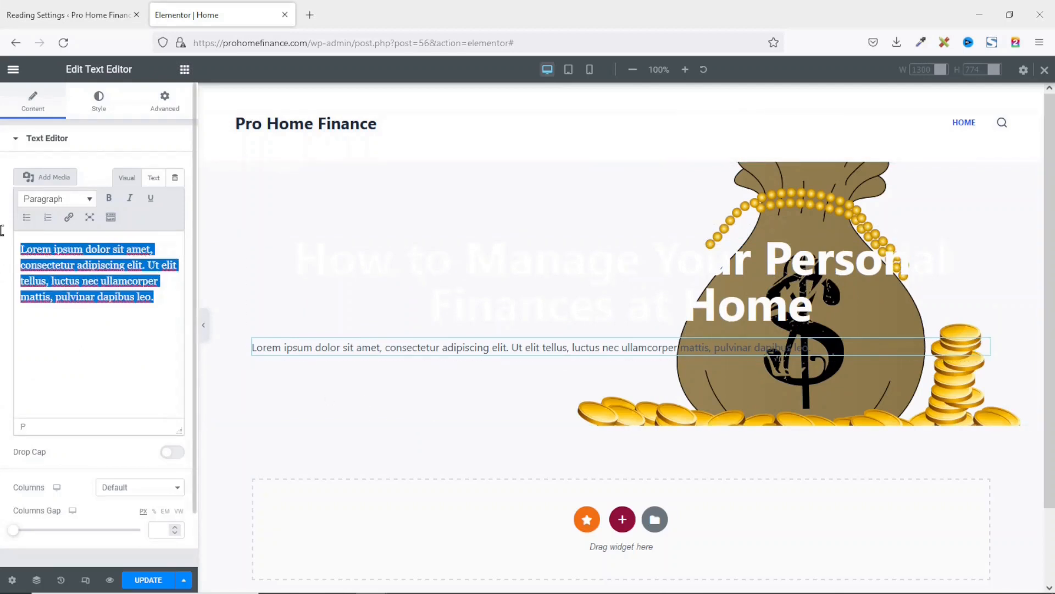
{"action": "type", "text": "Want to manage your personal finances at Home? Here, you'll find Home Finance Tips, Home-based Business Ideas, and Home Items Buyers' Guides to help you manage your finances at Home."}
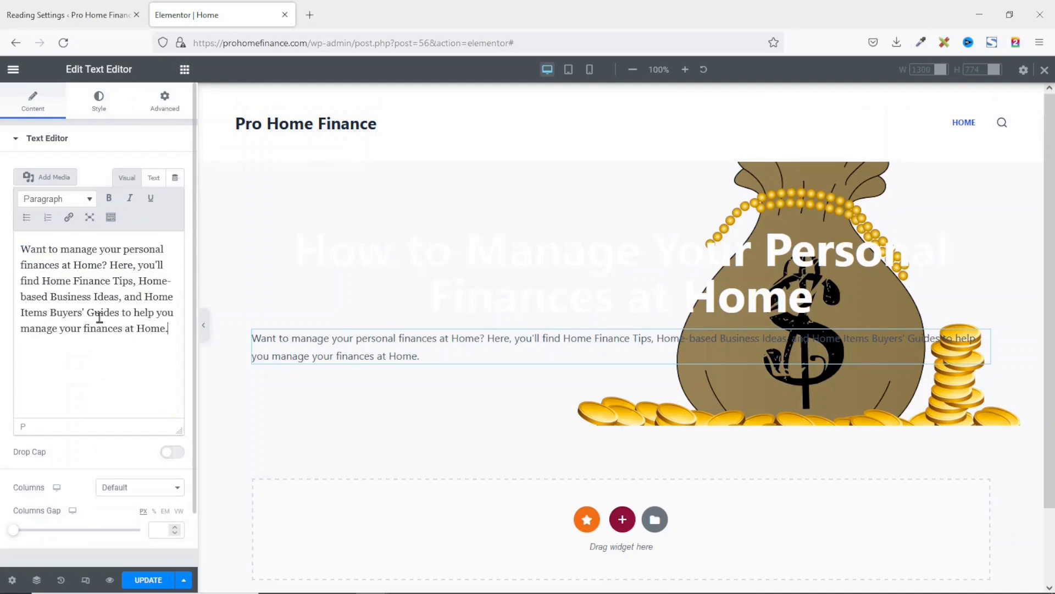
Style the paragraph below the heading with text color #FFFFFF, a 25 px font size and centered alignment
{"action": "left_click", "coordinate": [99, 108]}
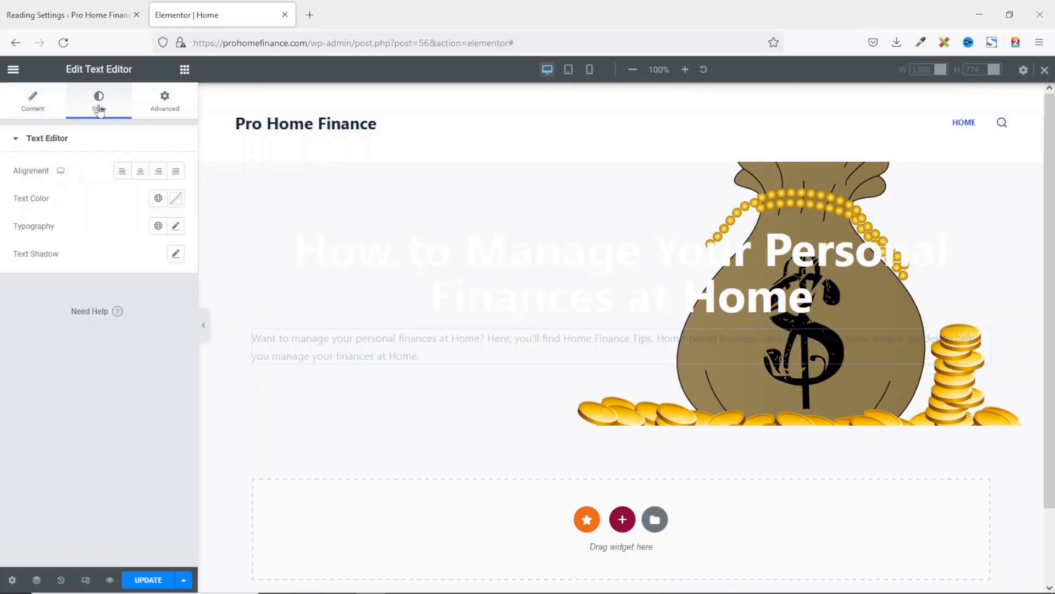
{"action": "left_click", "coordinate": [176, 198]}
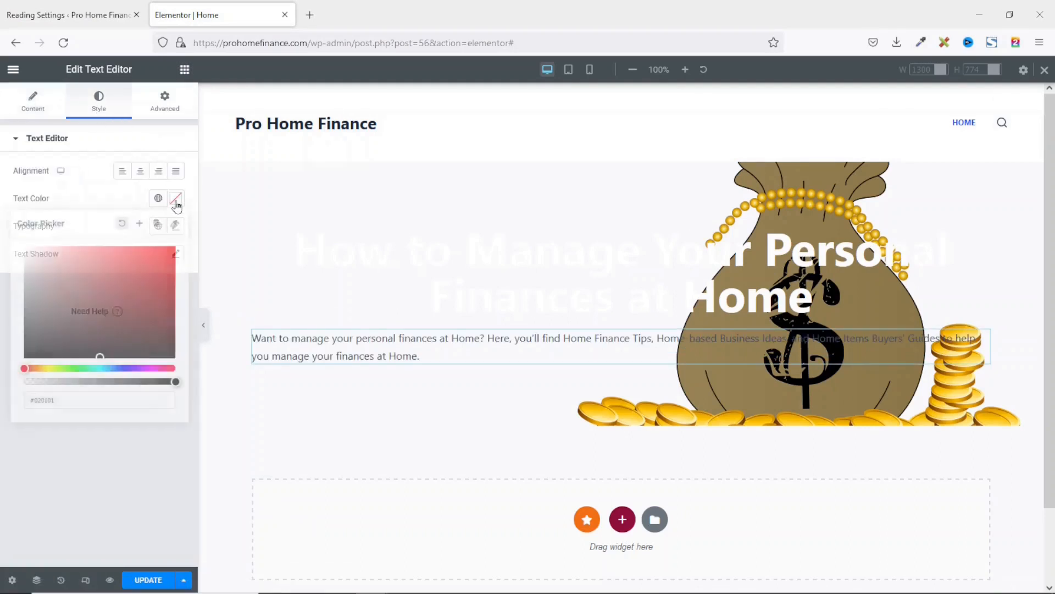
{"action": "left_click", "coordinate": [26, 248]}
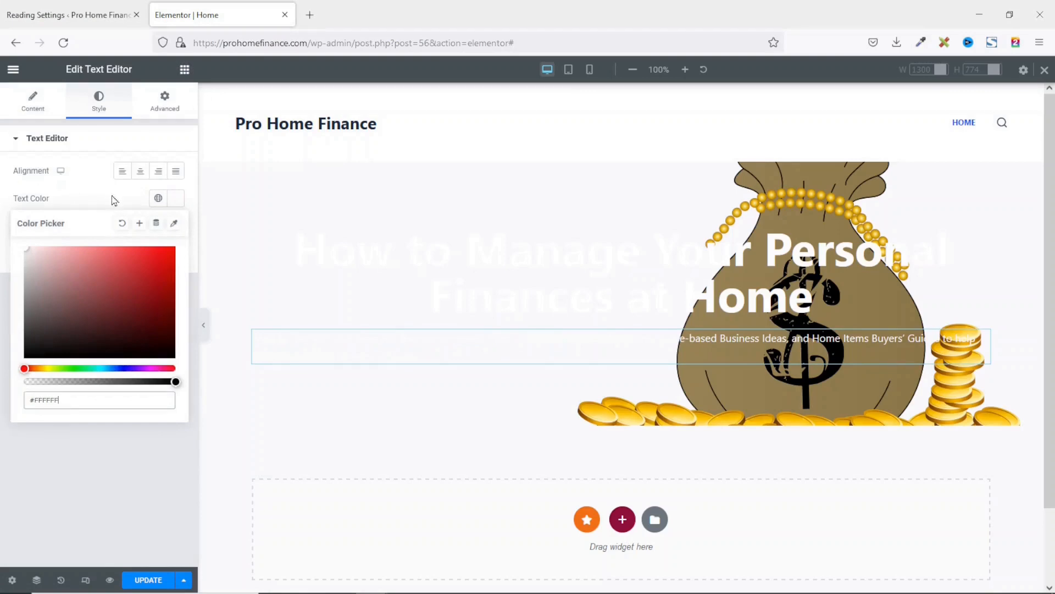
{"action": "left_click", "coordinate": [176, 198]}
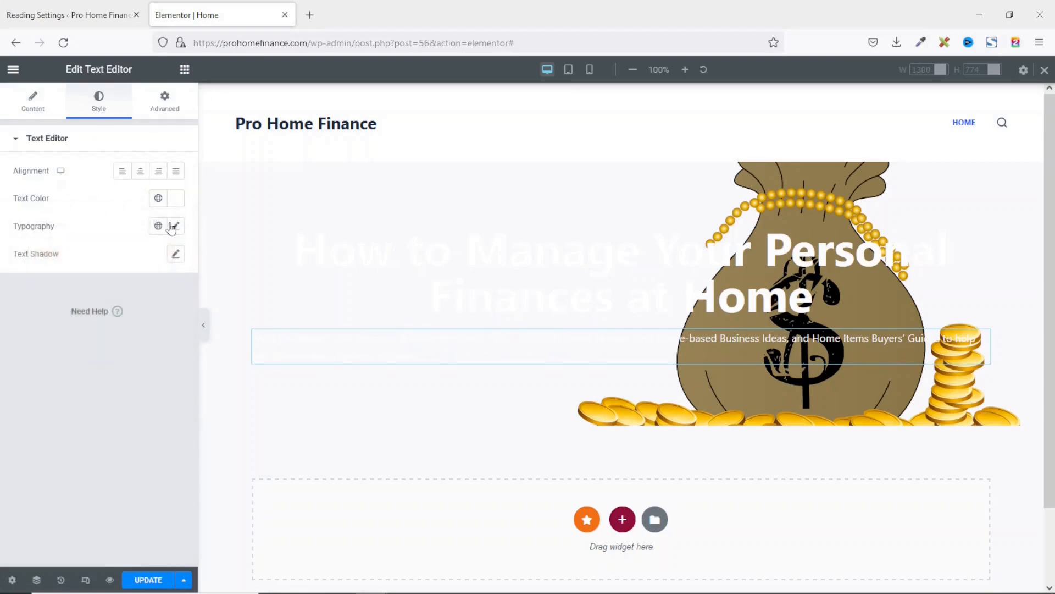
{"action": "left_click", "coordinate": [174, 226]}
{"action": "left_click", "coordinate": [154, 330]}
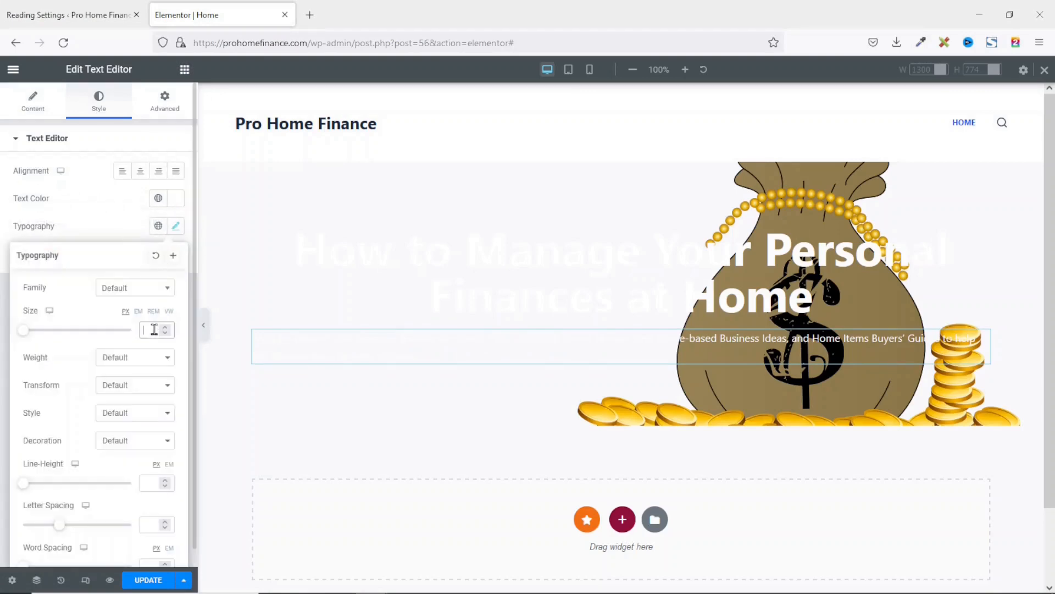
{"action": "type", "text": "25"}
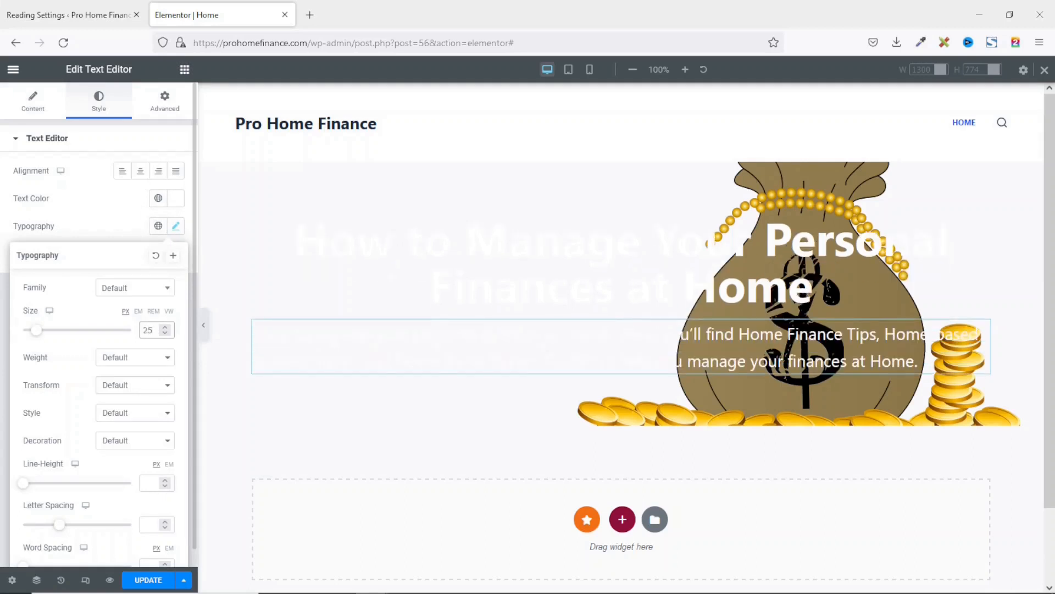
{"action": "left_click", "coordinate": [139, 172]}
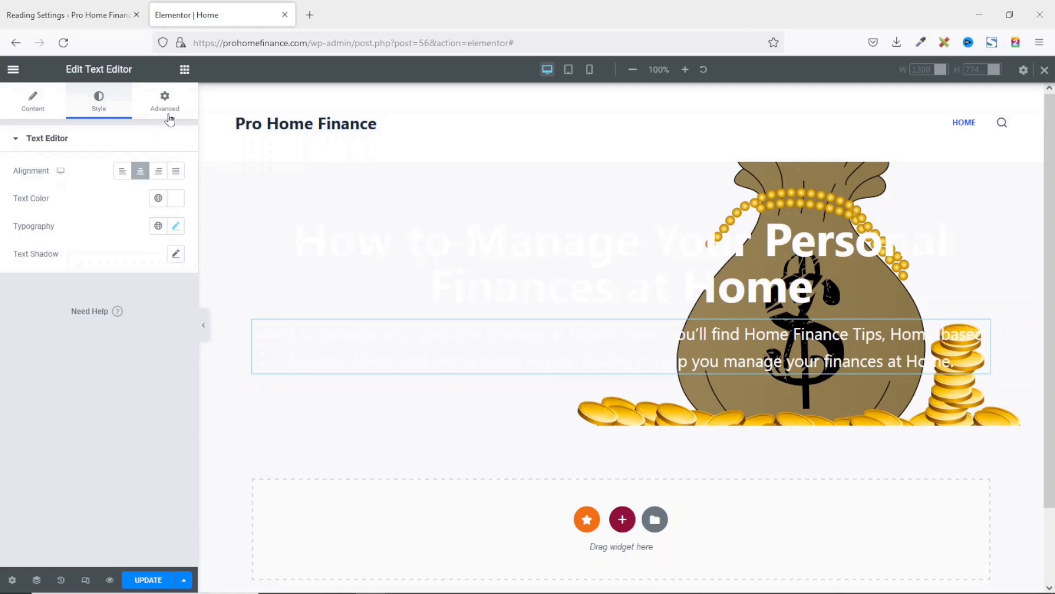
Add a Button widget below the paragraph and set its text to "Learn more"
{"action": "left_click", "coordinate": [185, 70]}
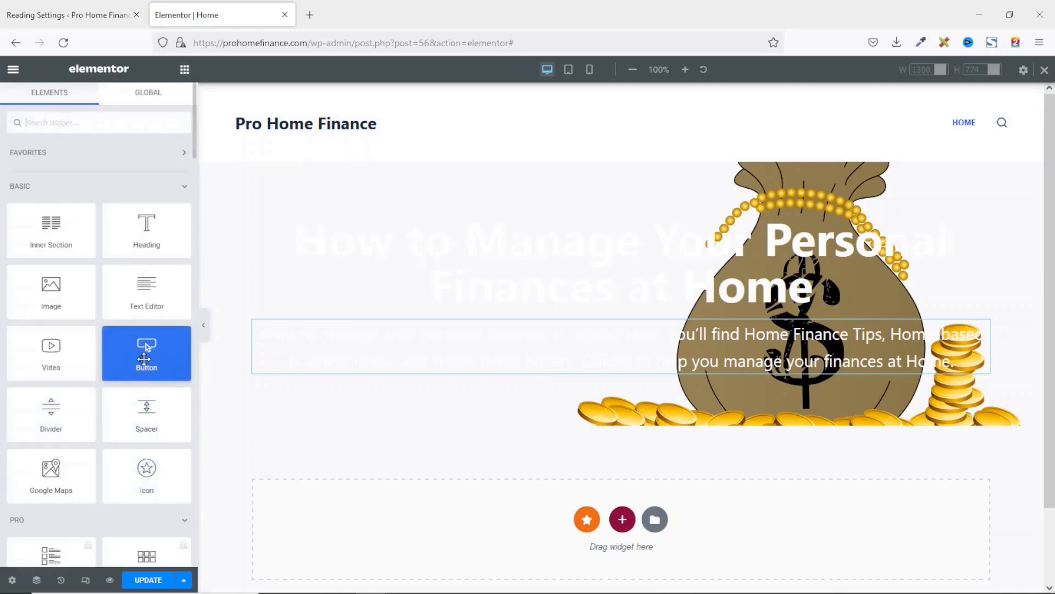
{"action": "left_click_drag", "start_coordinate": [145, 357], "coordinate": [636, 377]}
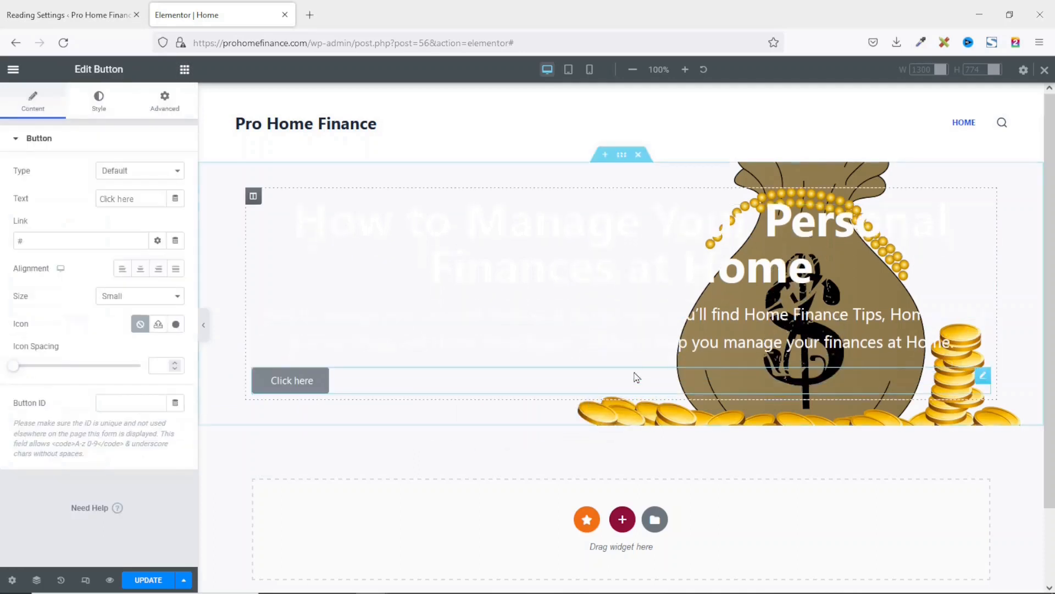
{"action": "left_click_drag", "start_coordinate": [142, 199], "coordinate": [57, 198]}
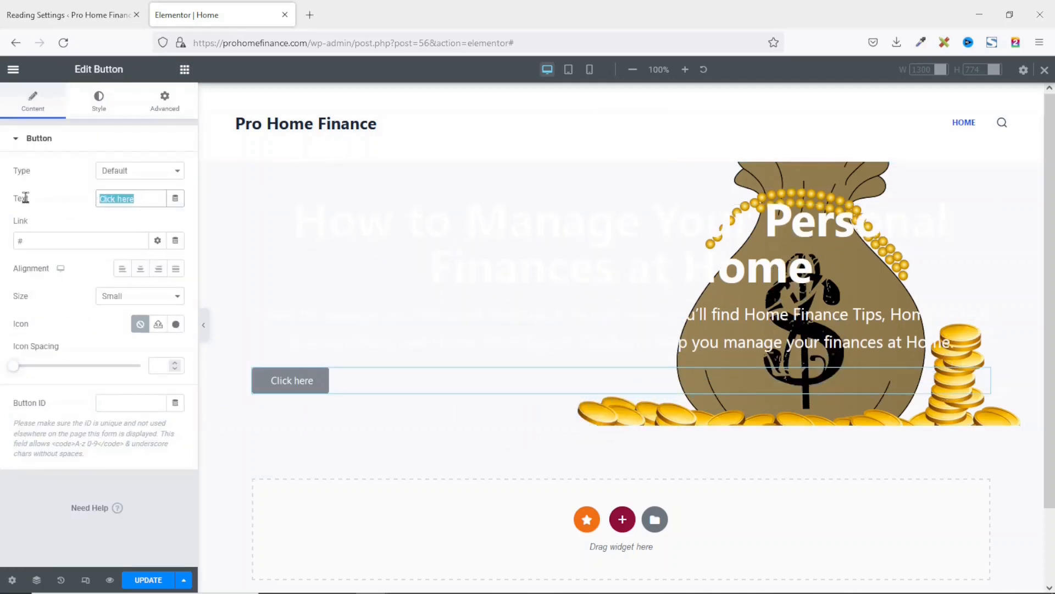
{"action": "type", "text": "Learn more"}
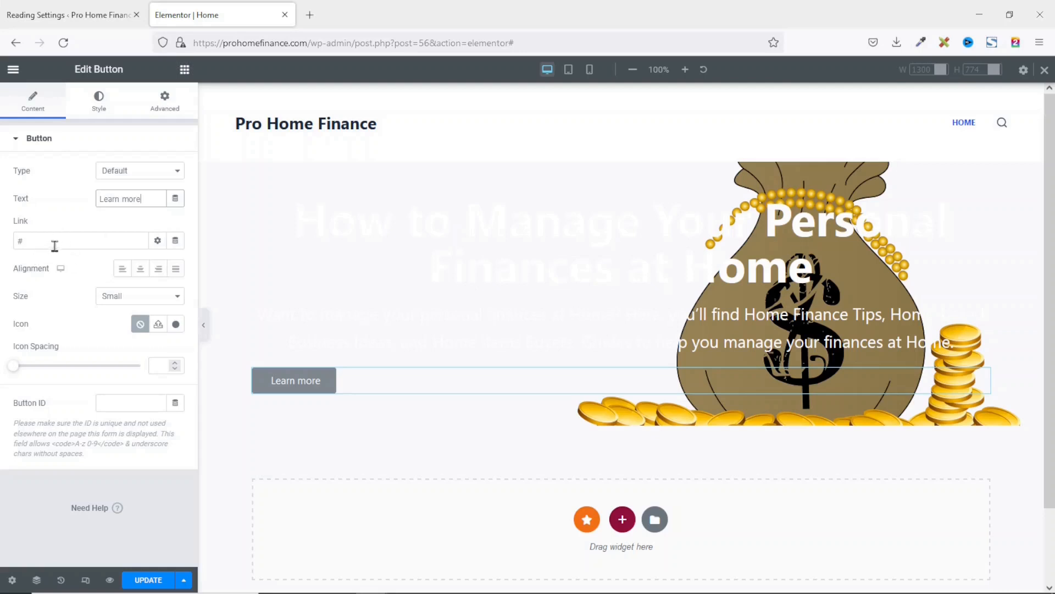
Center the Learn more button and set its size to Large
{"action": "left_click_drag", "start_coordinate": [33, 240], "coordinate": [2, 237]}
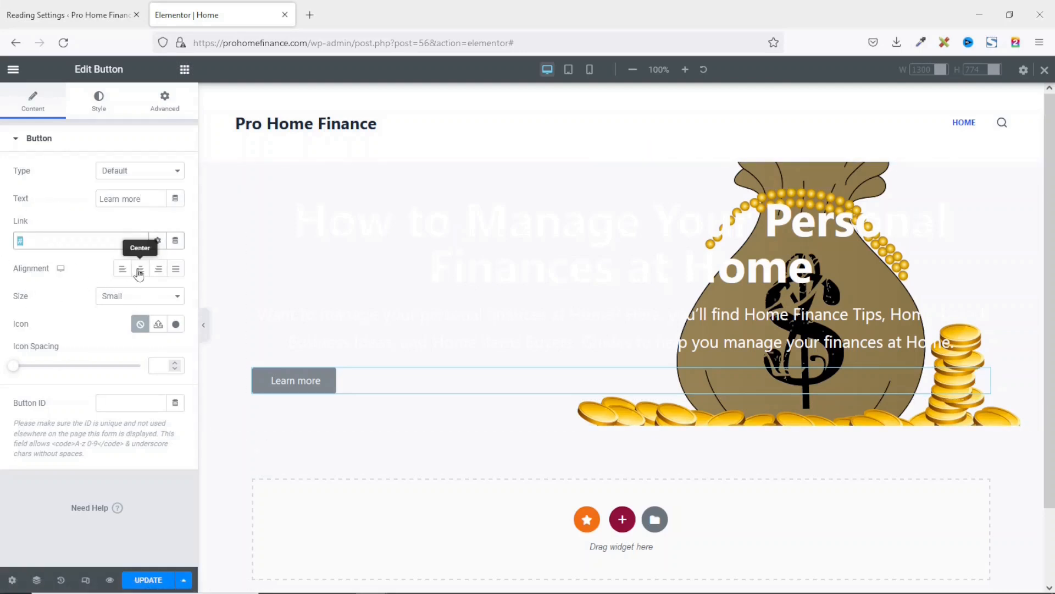
{"action": "left_click", "coordinate": [140, 269]}
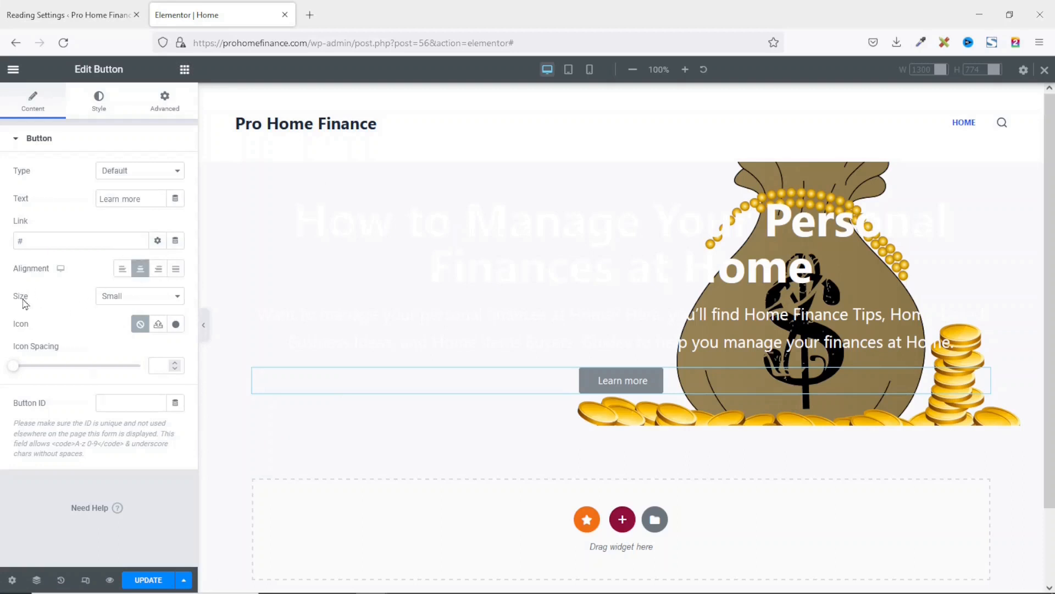
{"action": "left_click", "coordinate": [131, 302]}
{"action": "left_click", "coordinate": [127, 359]}
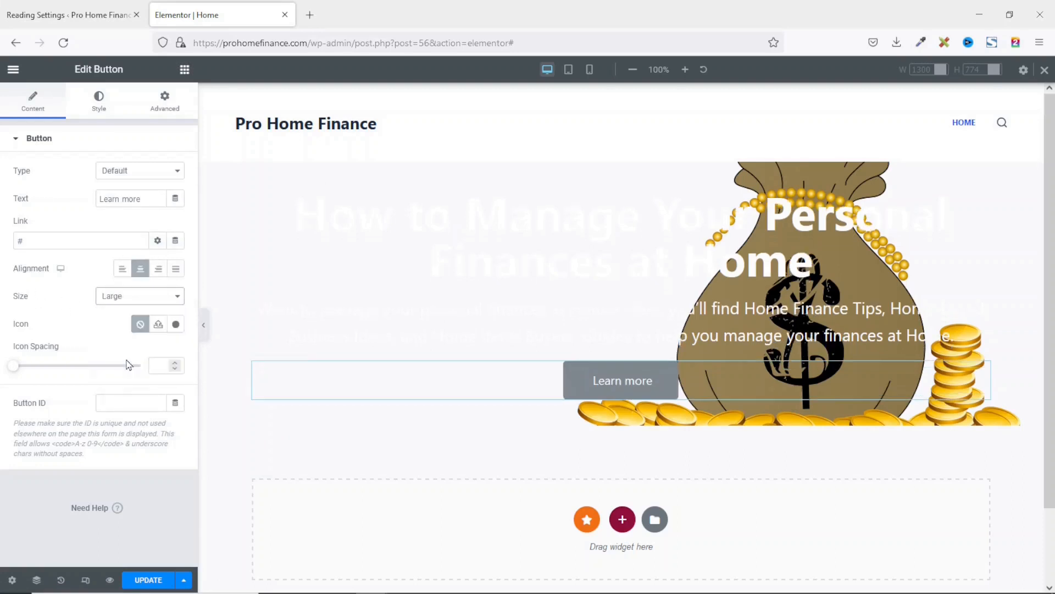
Set the Learn more button's normal background color to #5759DF
{"action": "left_click", "coordinate": [101, 105]}
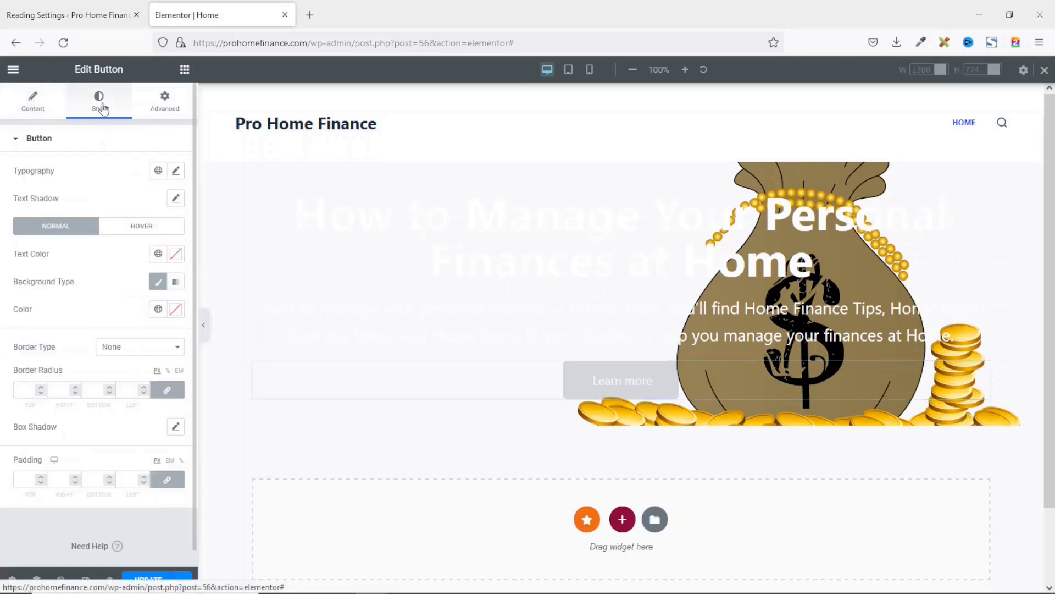
{"action": "left_click", "coordinate": [176, 310]}
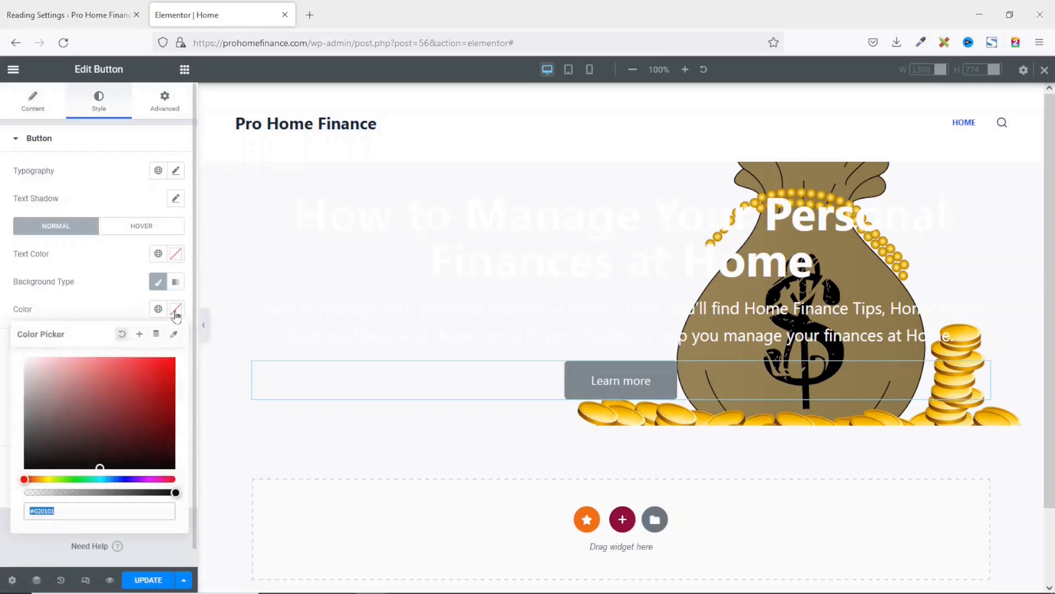
{"action": "left_click_drag", "start_coordinate": [99, 438], "coordinate": [144, 455]}
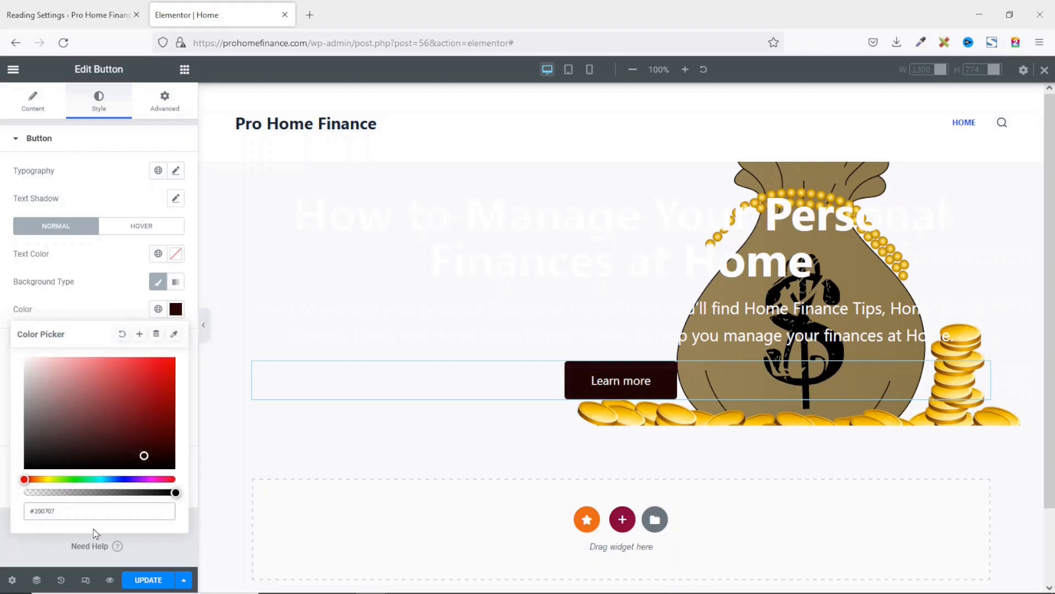
{"action": "left_click_drag", "start_coordinate": [63, 509], "coordinate": [14, 509]}
{"action": "left_click", "coordinate": [96, 510]}
{"action": "left_click_drag", "start_coordinate": [92, 510], "coordinate": [11, 511]}
{"action": "key", "text": "BackSpace"}
{"action": "type", "text": "s759"}
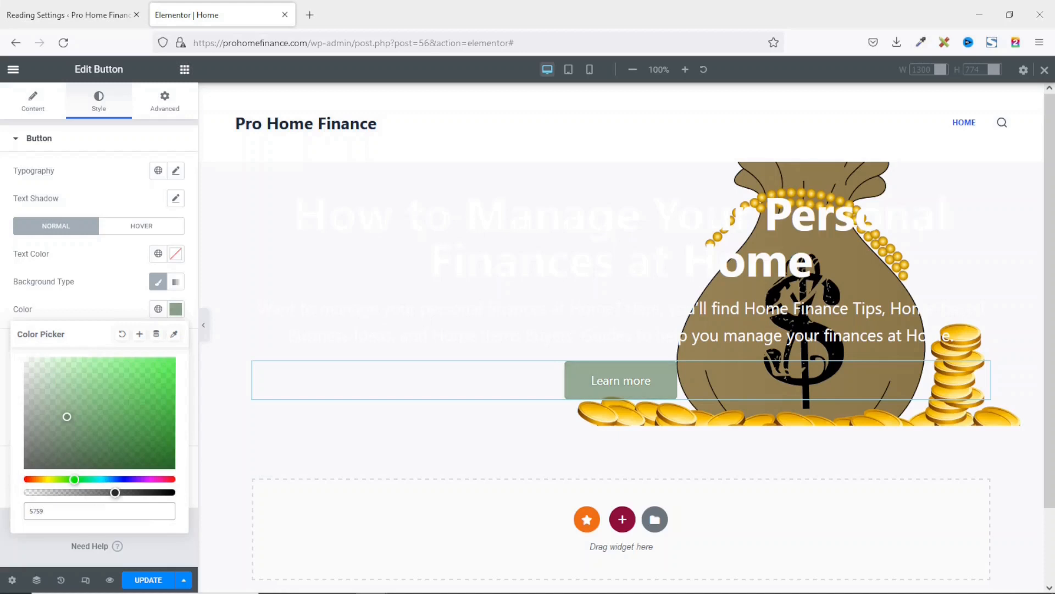
{"action": "type", "text": "df"}
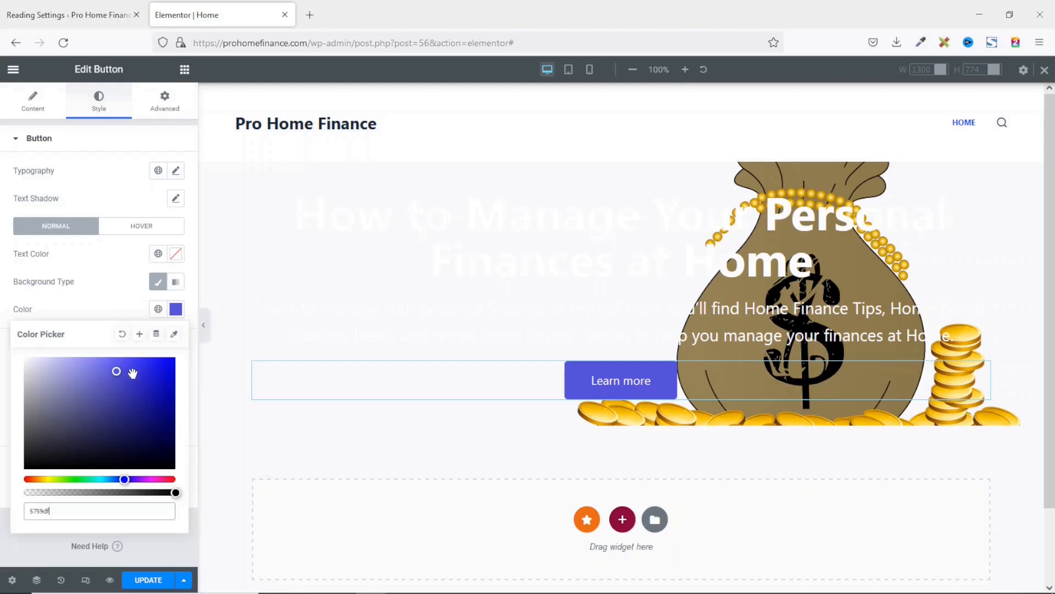
Save the button's background color as a global color named "Blue" and check for it among the global colors
{"action": "left_click", "coordinate": [139, 338]}
{"action": "left_click_drag", "start_coordinate": [521, 323], "coordinate": [357, 340]}
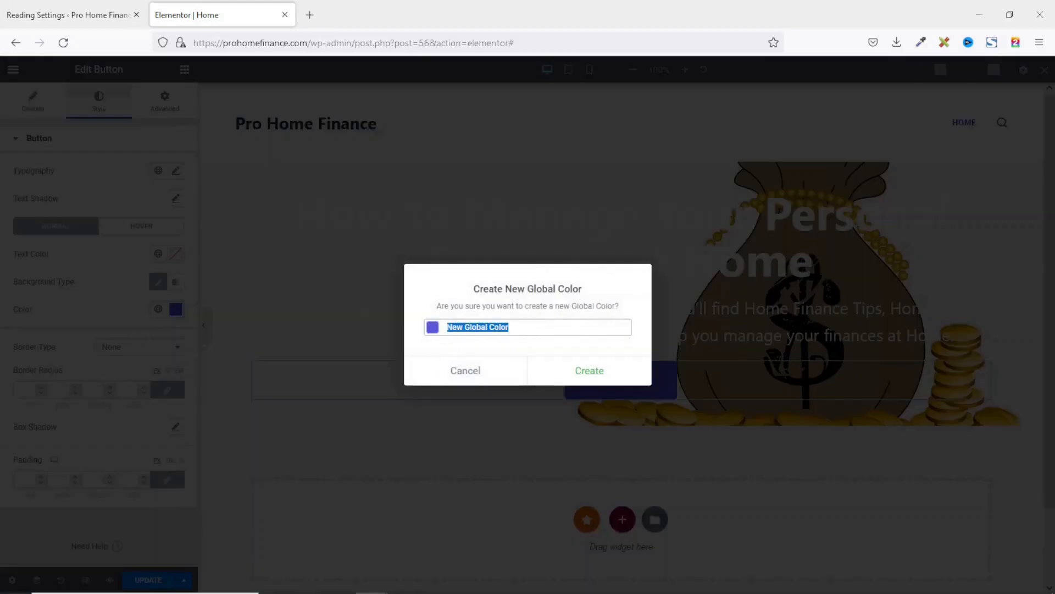
{"action": "type", "text": "Blue"}
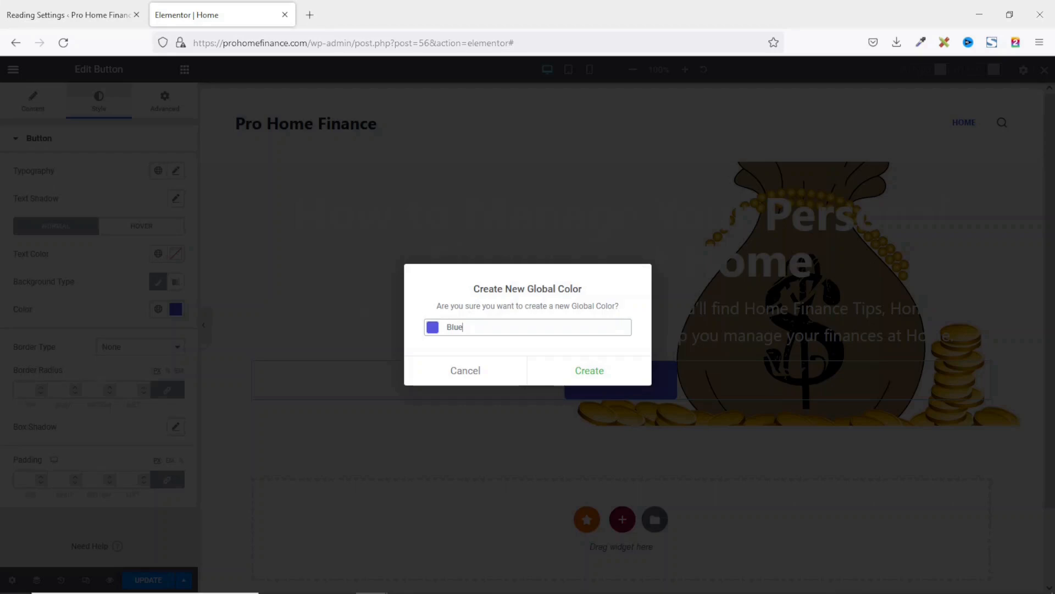
{"action": "left_click", "coordinate": [582, 373]}
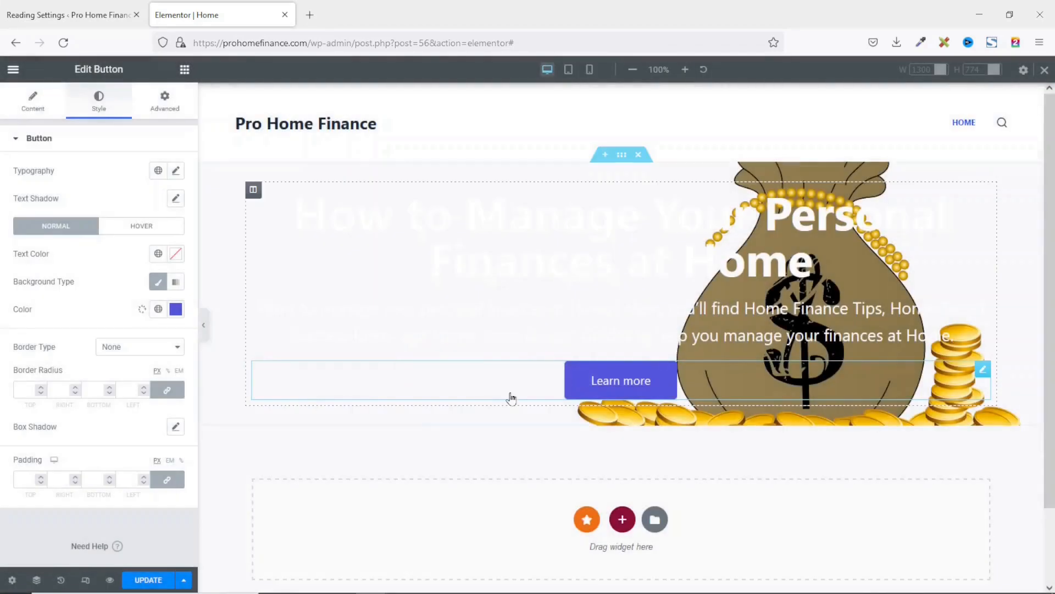
{"action": "left_click", "coordinate": [175, 310]}
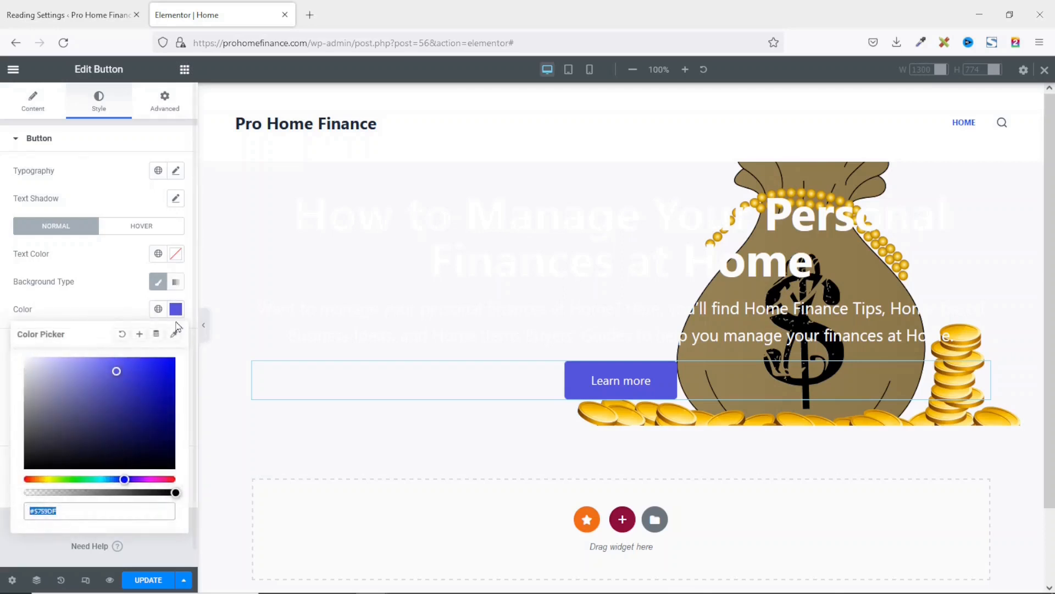
{"action": "left_click", "coordinate": [158, 309]}
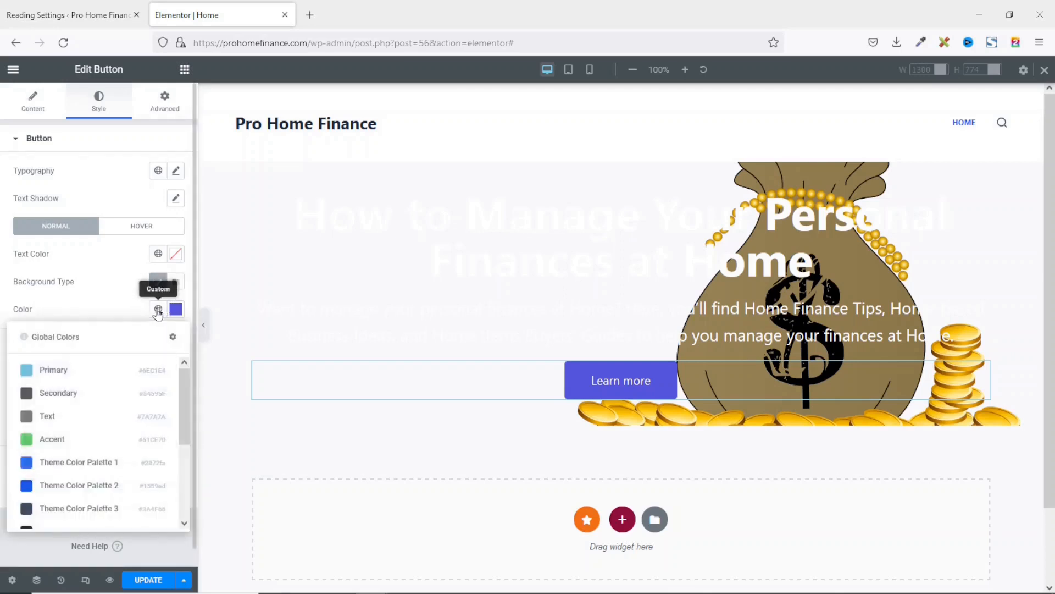
{"action": "scroll", "coordinate": [83, 484], "scroll_direction": "down", "scroll_amount": 3}
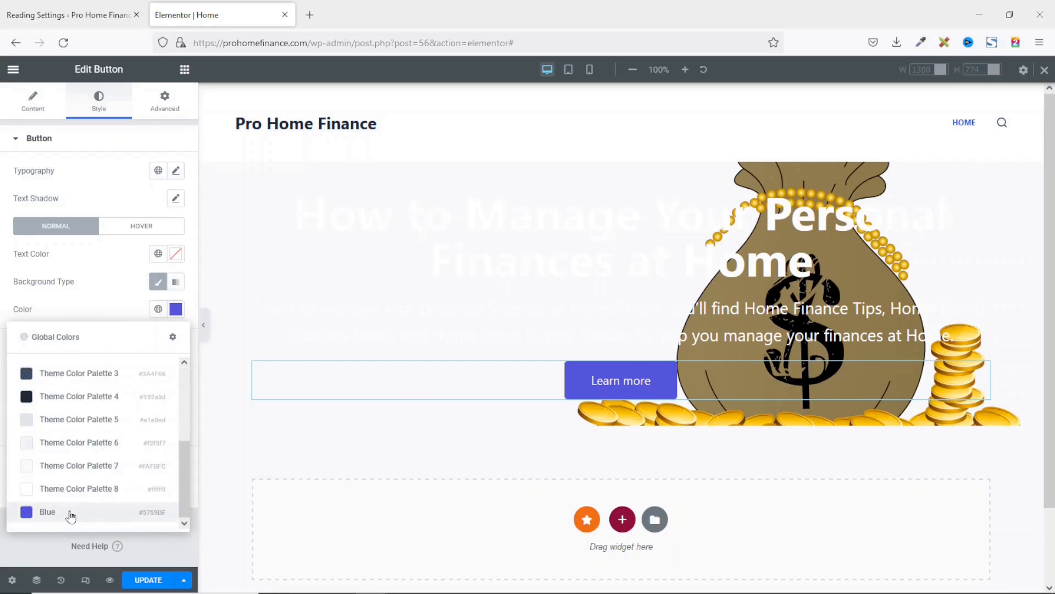
{"action": "left_click", "coordinate": [176, 310]}
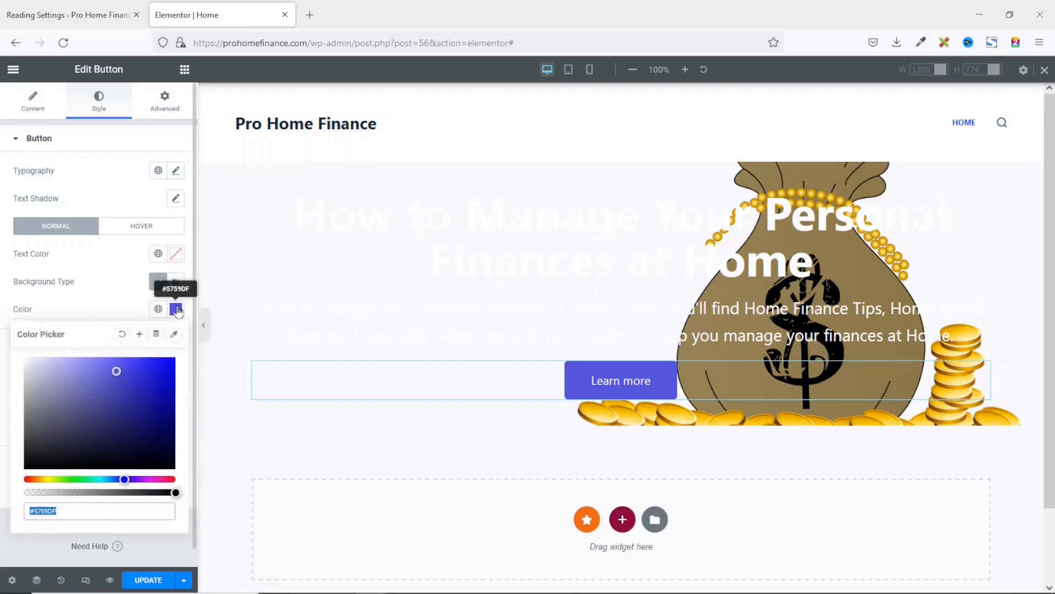
Set the button's hover background color to #8081E6 and save it as a global color named "Hover color"
{"action": "left_click", "coordinate": [142, 226]}
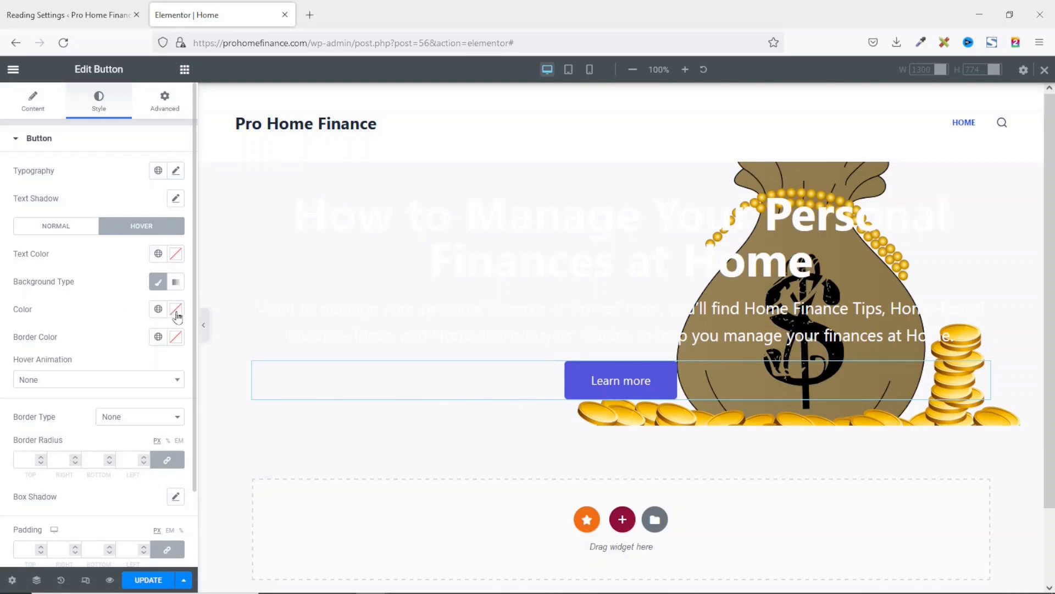
{"action": "left_click", "coordinate": [176, 310]}
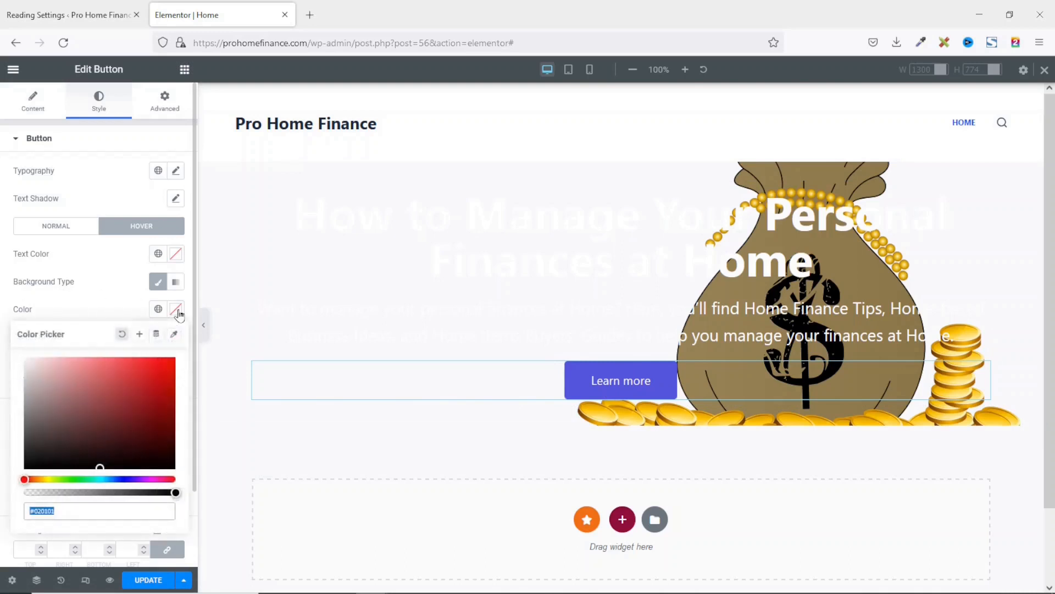
{"action": "type", "text": "#8081E6"}
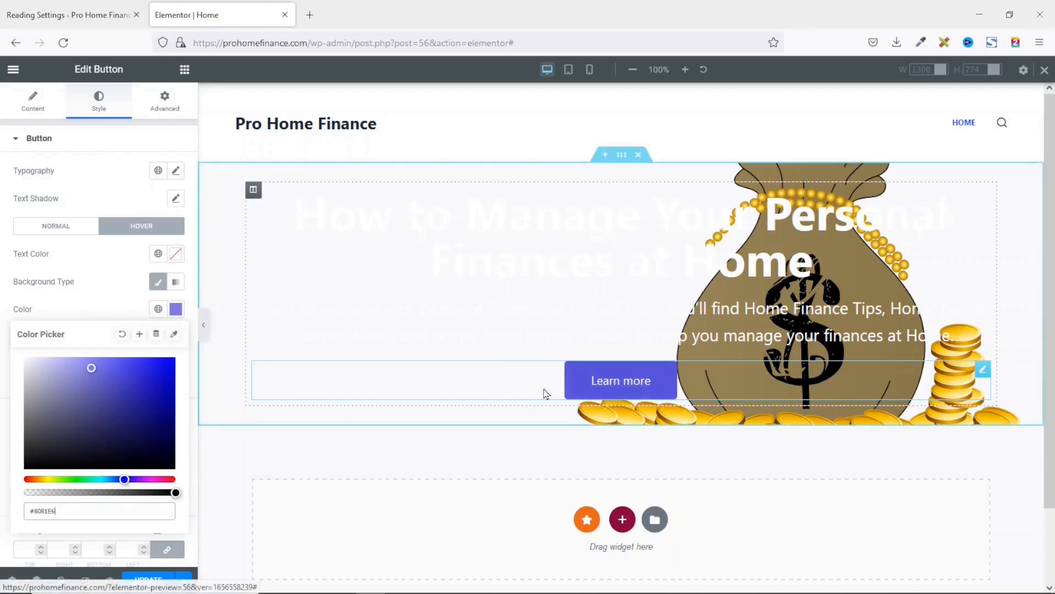
{"action": "left_click", "coordinate": [141, 334]}
{"action": "left_click_drag", "start_coordinate": [556, 327], "coordinate": [432, 337]}
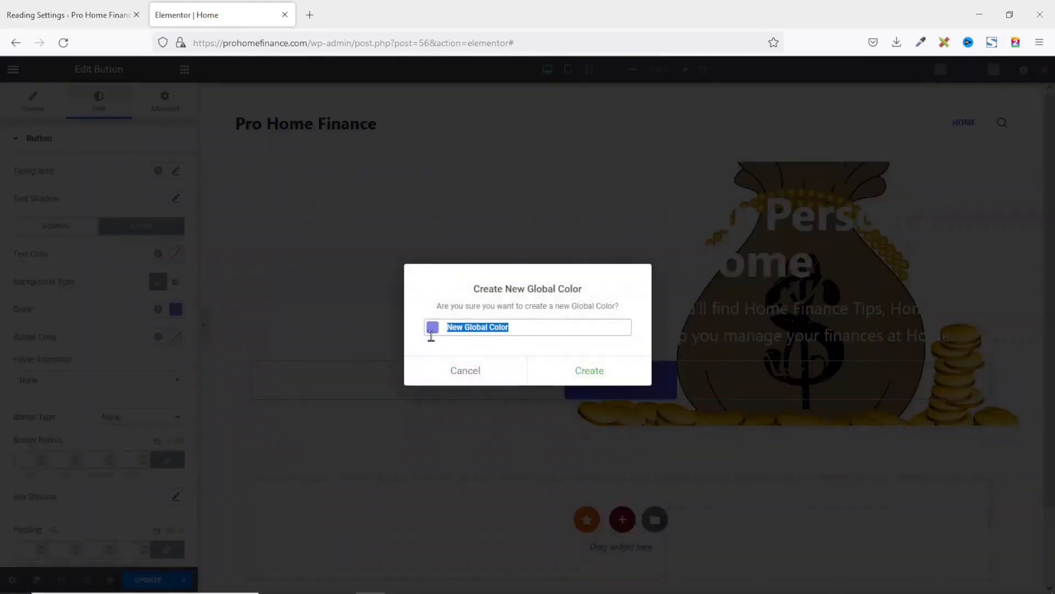
{"action": "type", "text": "Hover color"}
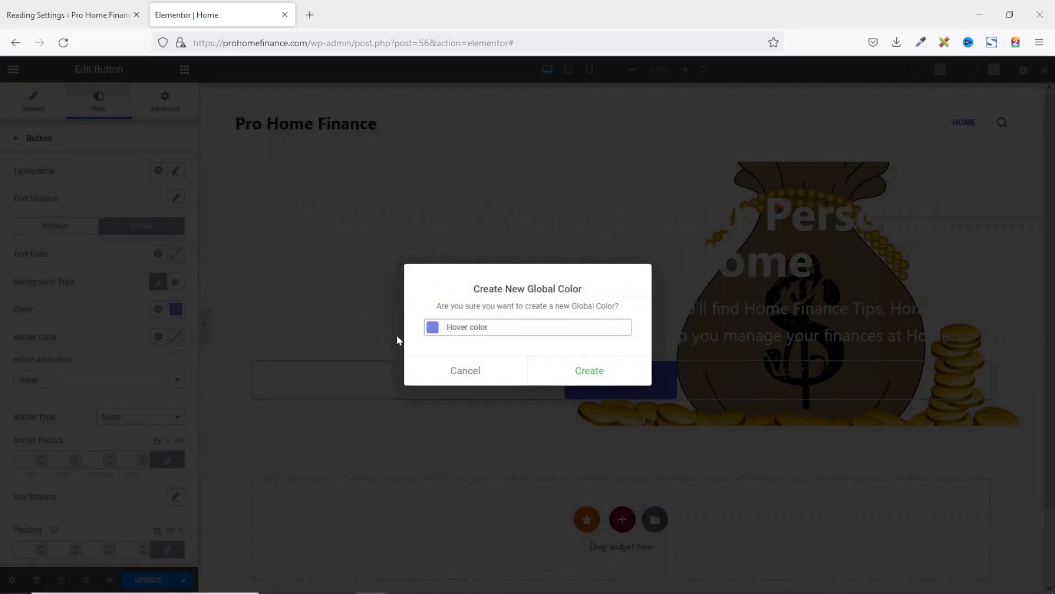
{"action": "left_click", "coordinate": [589, 369]}
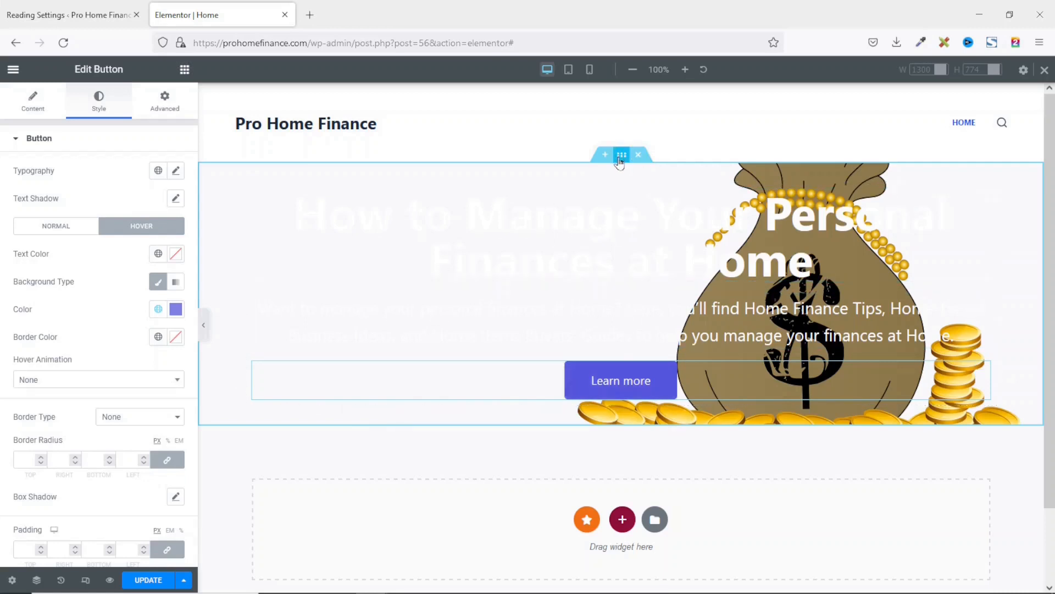
Add a classic background overlay in black (#000000) to the hero section
{"action": "left_click", "coordinate": [621, 156]}
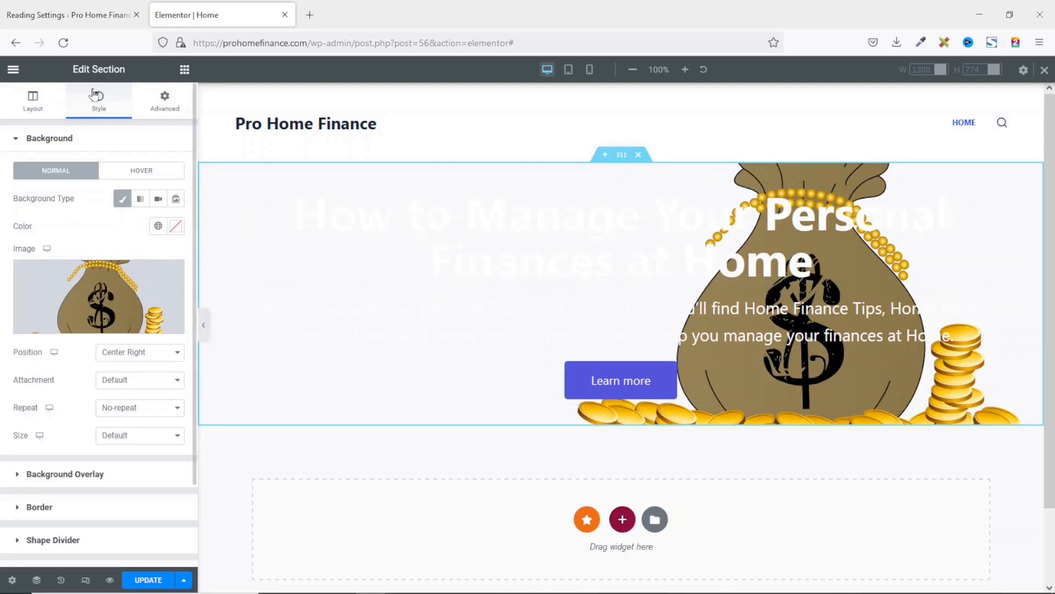
{"action": "left_click", "coordinate": [75, 475]}
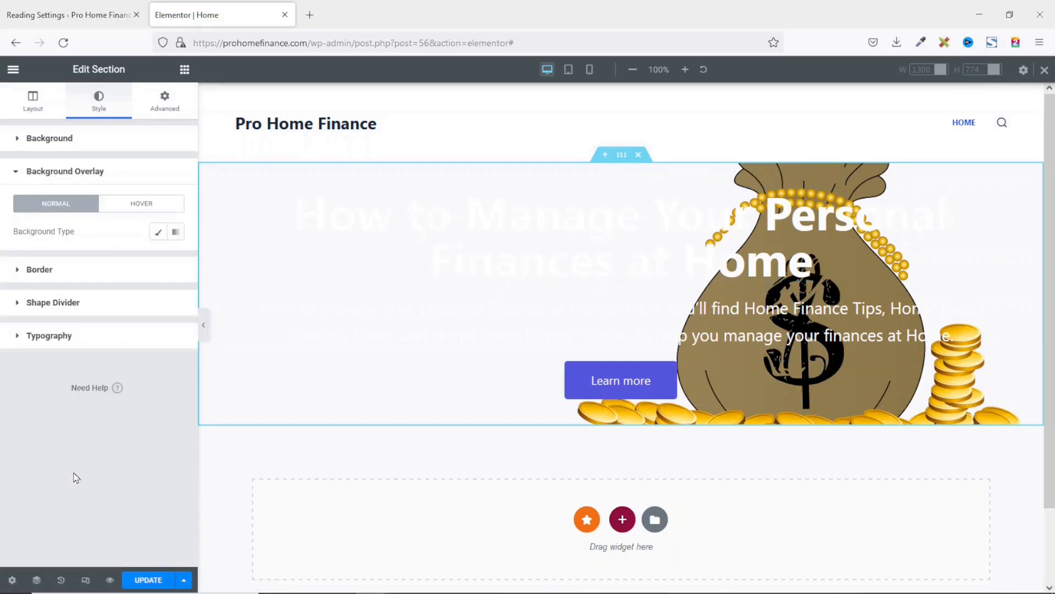
{"action": "left_click", "coordinate": [156, 233]}
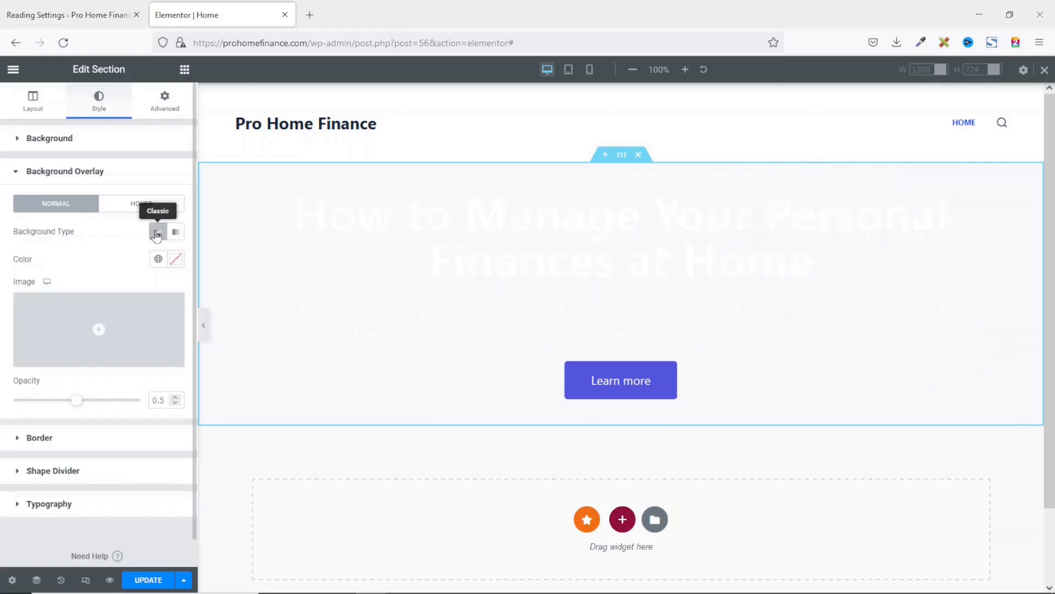
{"action": "left_click", "coordinate": [175, 259]}
{"action": "left_click_drag", "start_coordinate": [57, 349], "coordinate": [24, 418]}
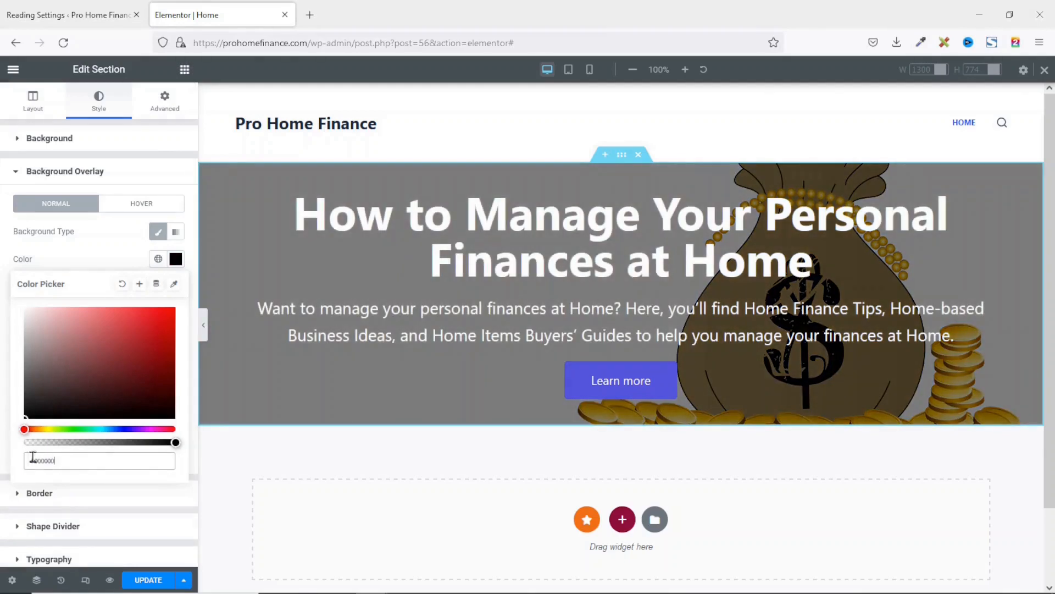
{"action": "left_click_drag", "start_coordinate": [62, 461], "coordinate": [23, 462]}
{"action": "left_click", "coordinate": [177, 261]}
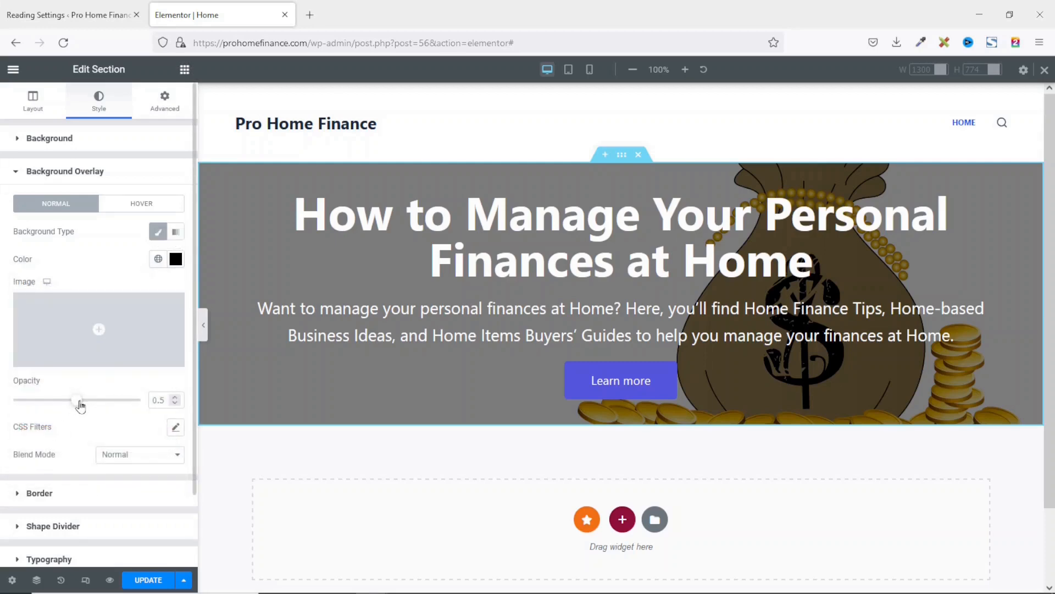
Try a background overlay opacity of 0.36 on the hero section and set it back to 0.5
{"action": "mouse_move", "coordinate": [81, 406]}
{"action": "left_mouse_down"}
{"action": "mouse_move", "coordinate": [133, 404]}
{"action": "mouse_move", "coordinate": [15, 405]}
{"action": "mouse_move", "coordinate": [62, 412]}
{"action": "left_mouse_up"}
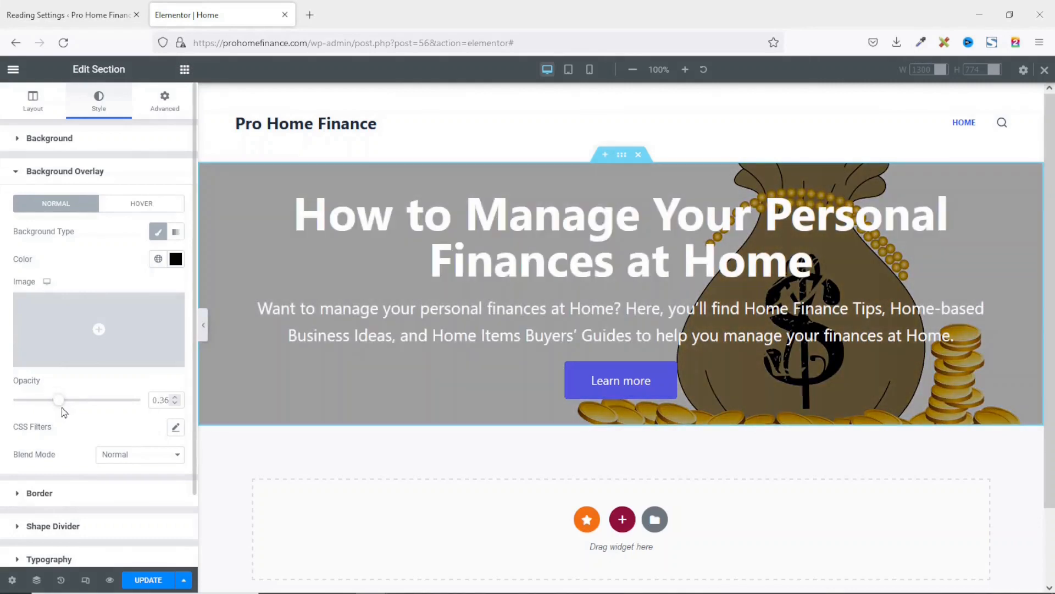
{"action": "double_click", "coordinate": [159, 401]}
{"action": "type", "text": "0.5"}
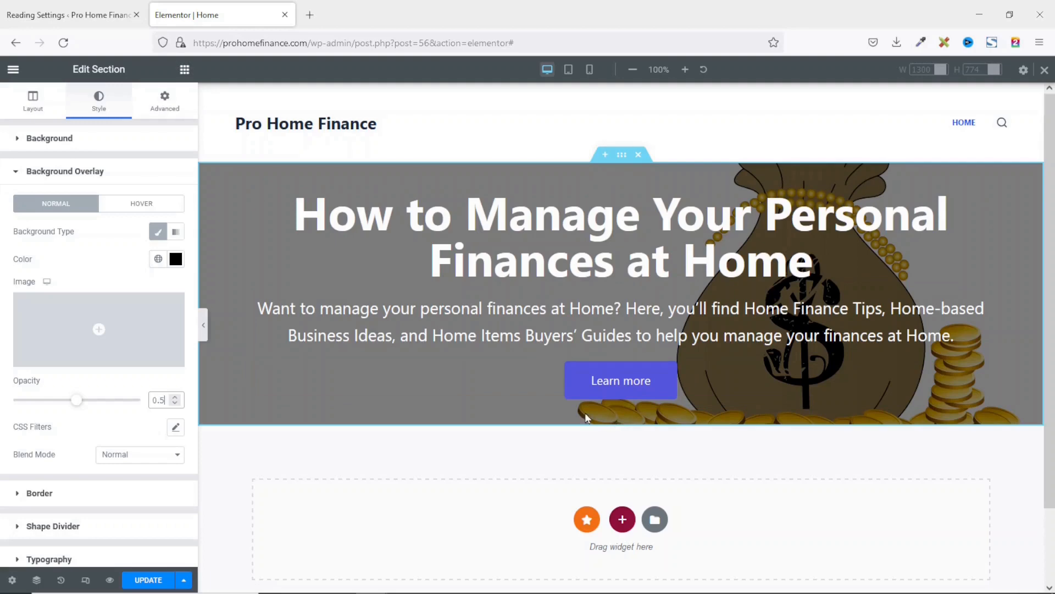
Unlink the hero section's padding values and set the top and bottom padding to 50 px each
{"action": "left_click", "coordinate": [162, 105]}
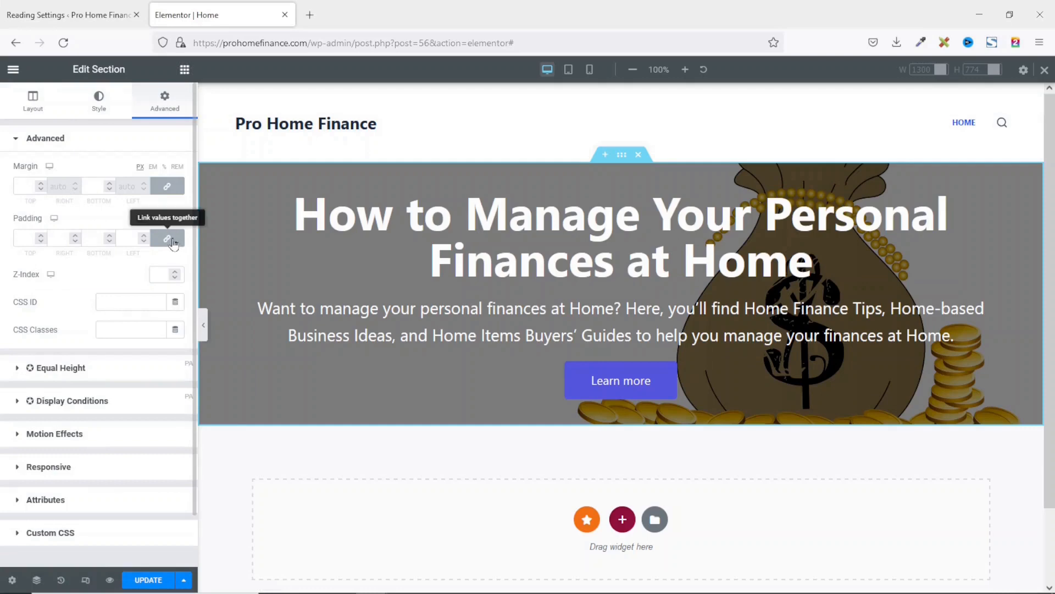
{"action": "left_click", "coordinate": [173, 244]}
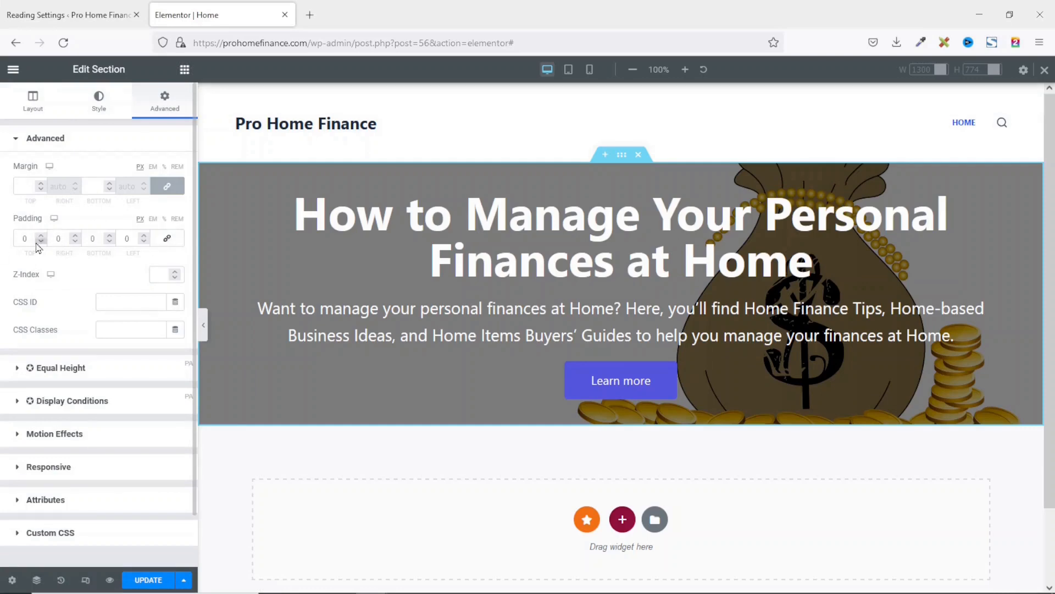
{"action": "left_click_drag", "start_coordinate": [17, 238], "coordinate": [40, 237]}
{"action": "type", "text": "50"}
{"action": "left_click", "coordinate": [91, 238]}
{"action": "type", "text": "50"}
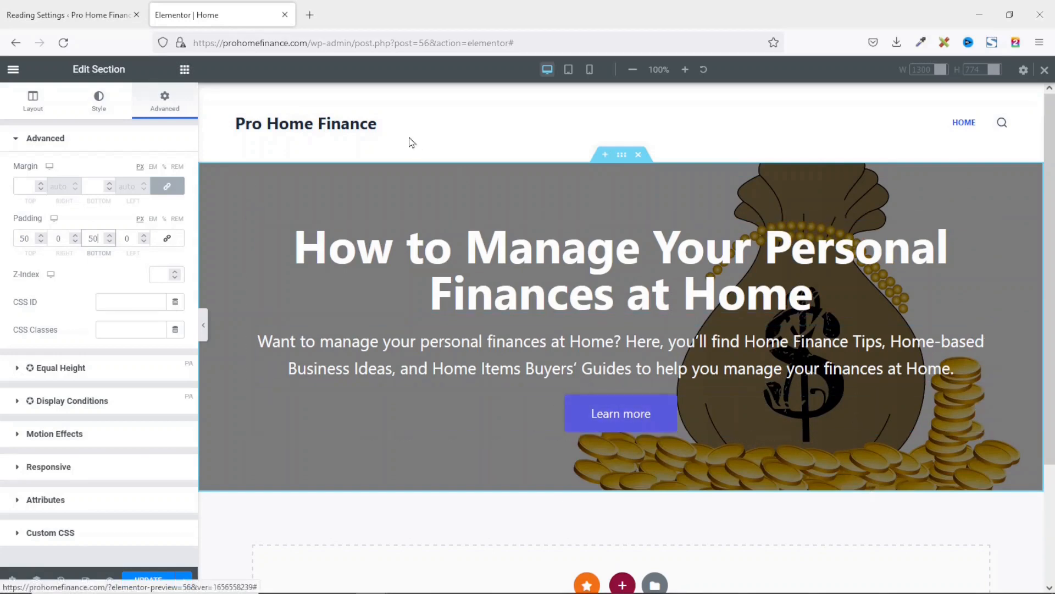
Save the page, preview the changes in the browser and return to the editor
{"action": "key", "text": "ctrl+s"}
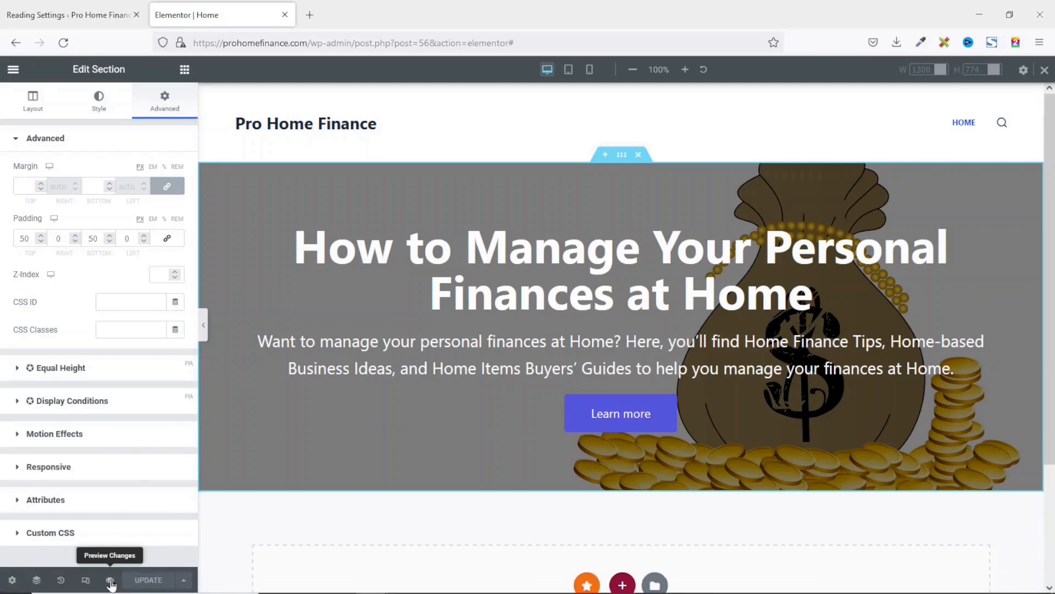
{"action": "left_click", "coordinate": [110, 580]}
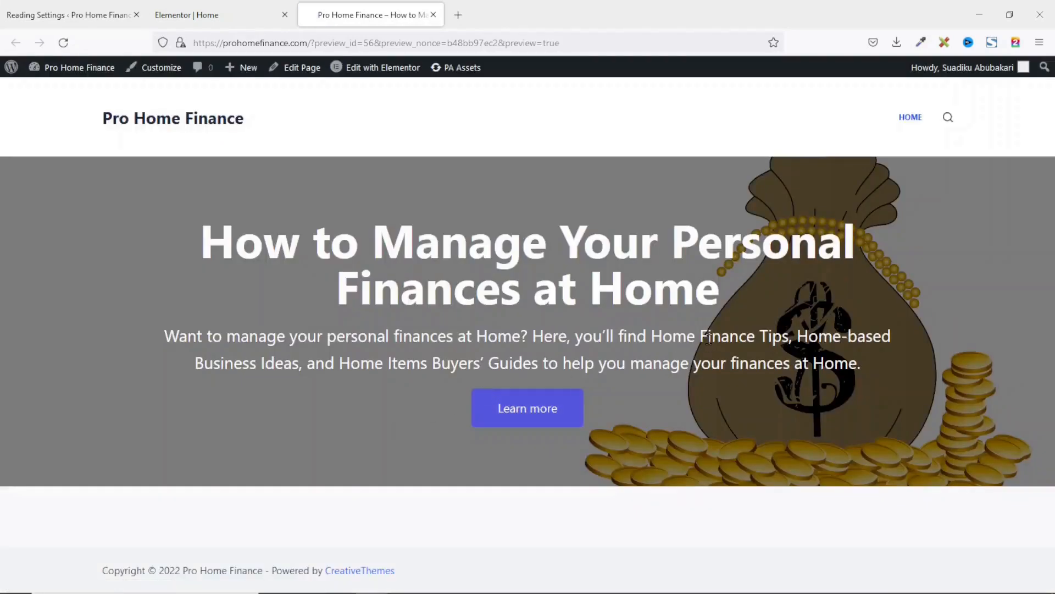
{"action": "left_click", "coordinate": [433, 16]}
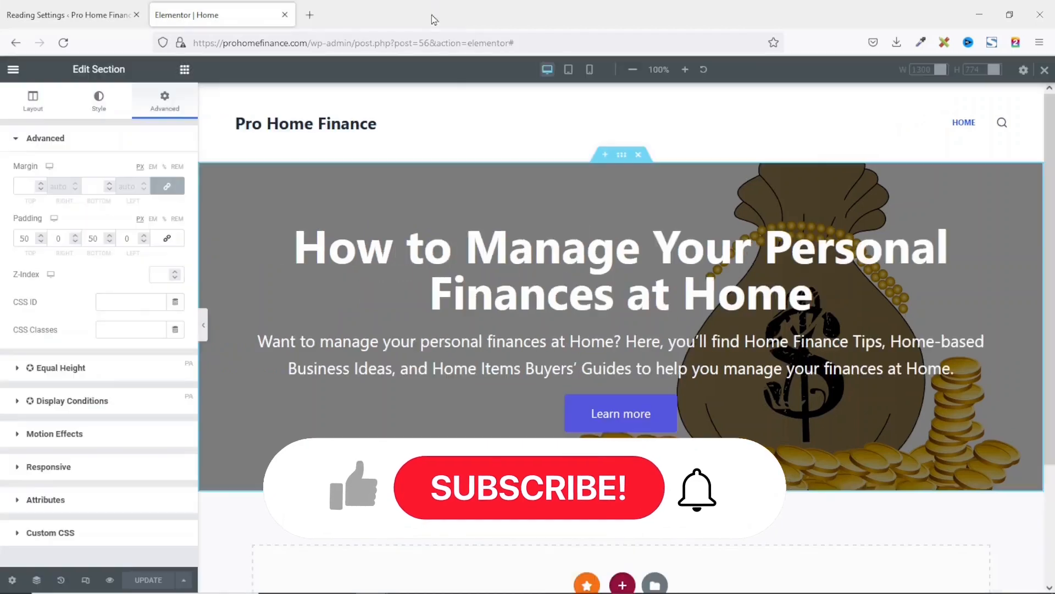
Add a new single-column section below the hero section
{"action": "scroll", "coordinate": [566, 302], "scroll_direction": "down", "scroll_amount": 1}
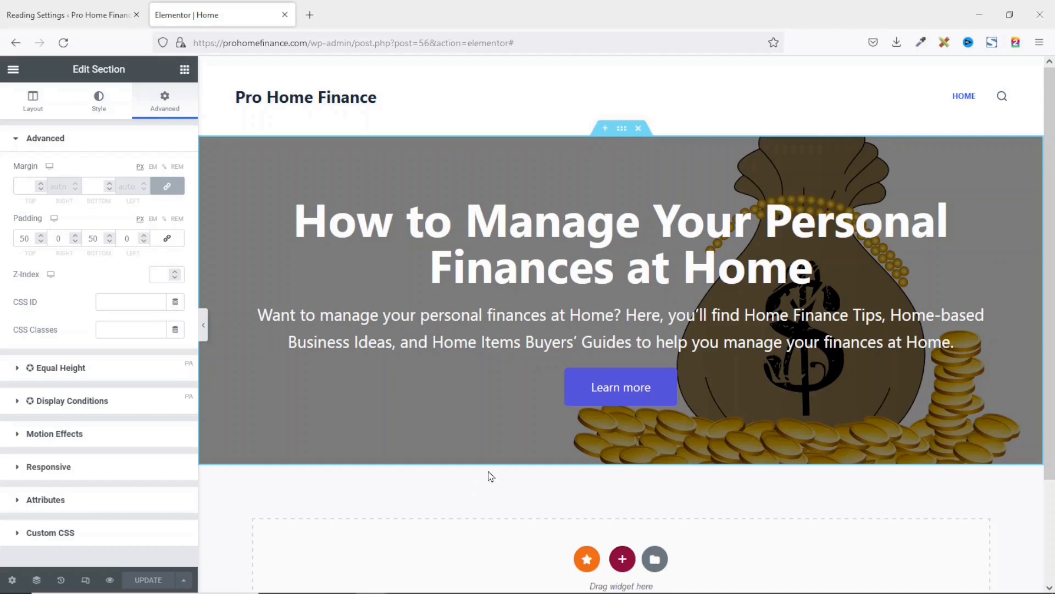
{"action": "scroll", "coordinate": [469, 476], "scroll_direction": "down", "scroll_amount": 3}
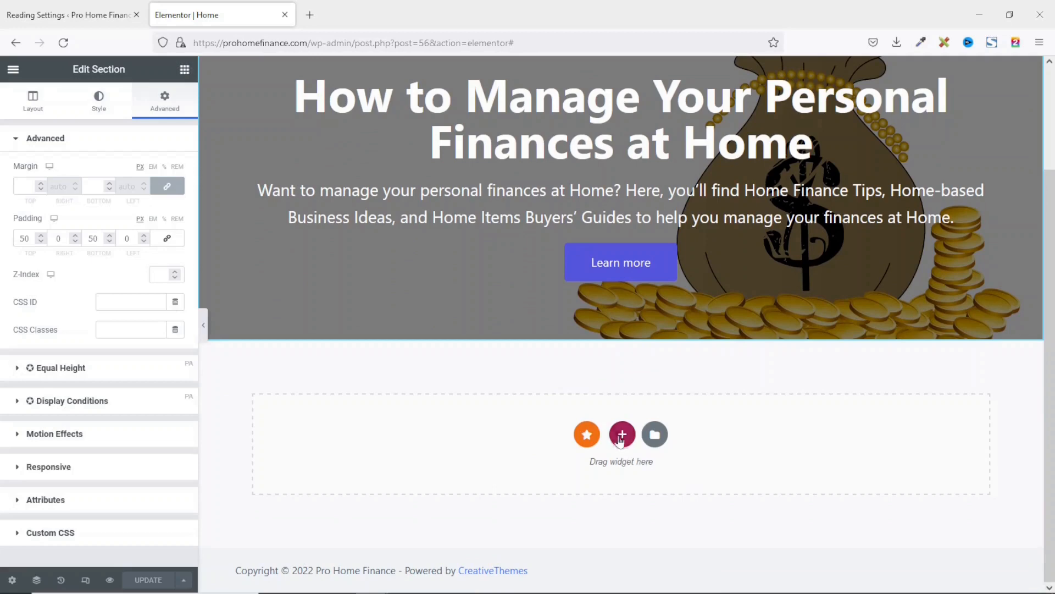
{"action": "left_click", "coordinate": [622, 437]}
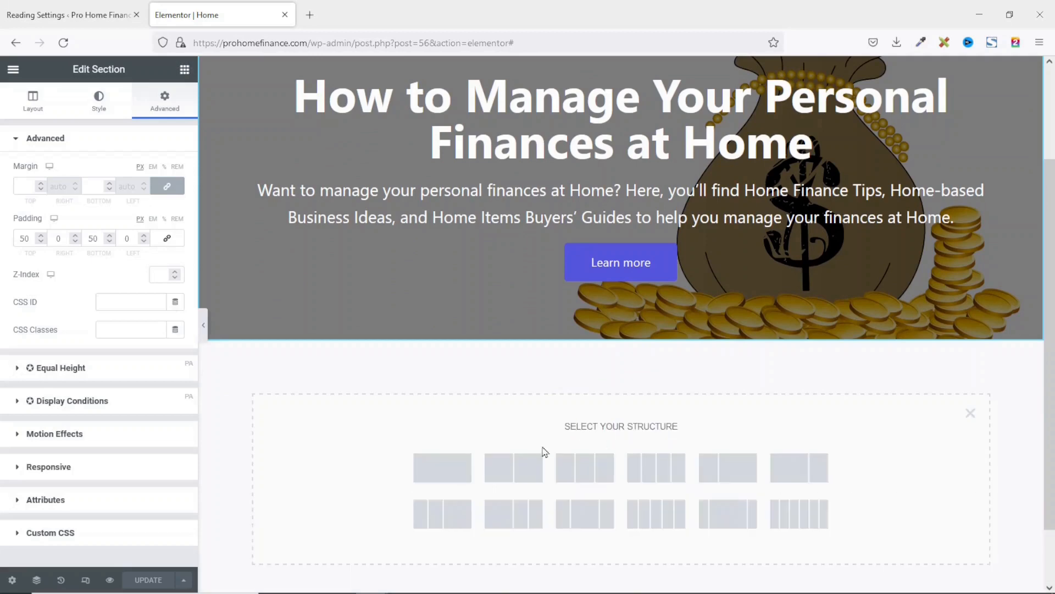
{"action": "left_click", "coordinate": [443, 473]}
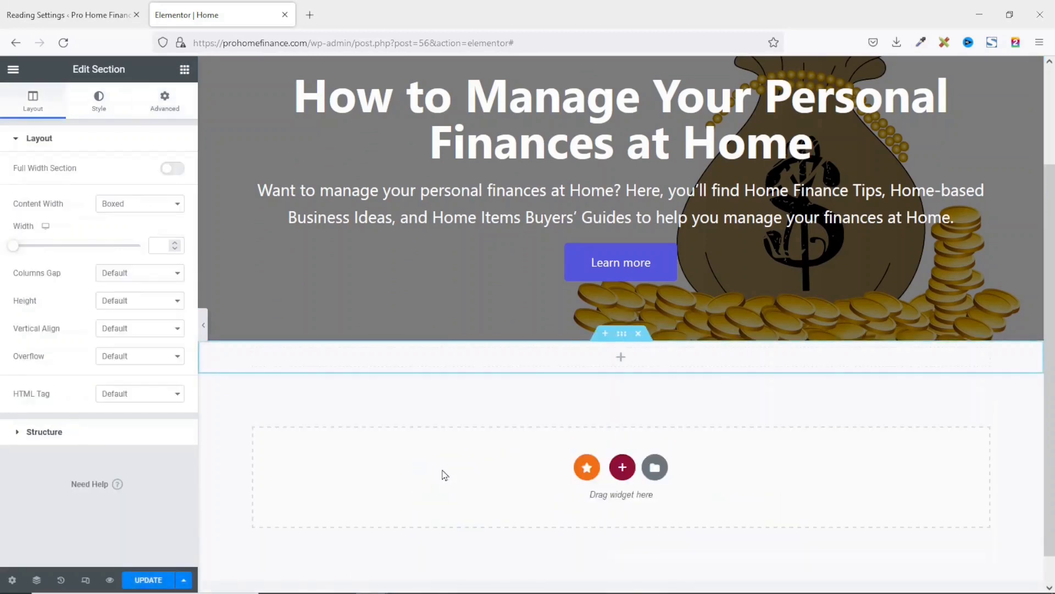
Unlink the new section's padding values and set its top and bottom padding to 50 px each
{"action": "left_click", "coordinate": [157, 103]}
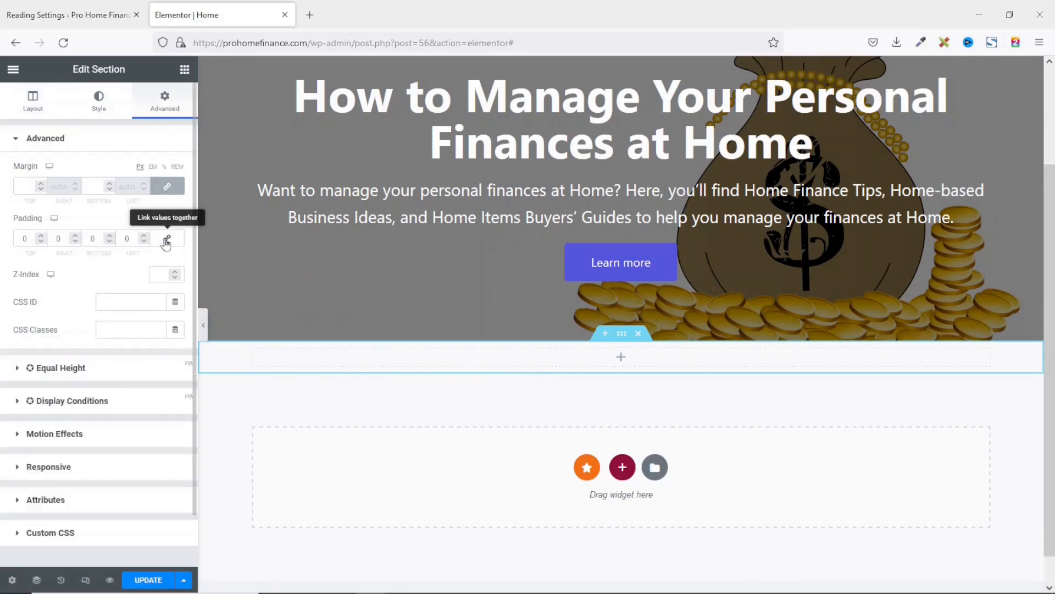
{"action": "left_click", "coordinate": [166, 241]}
{"action": "double_click", "coordinate": [20, 239]}
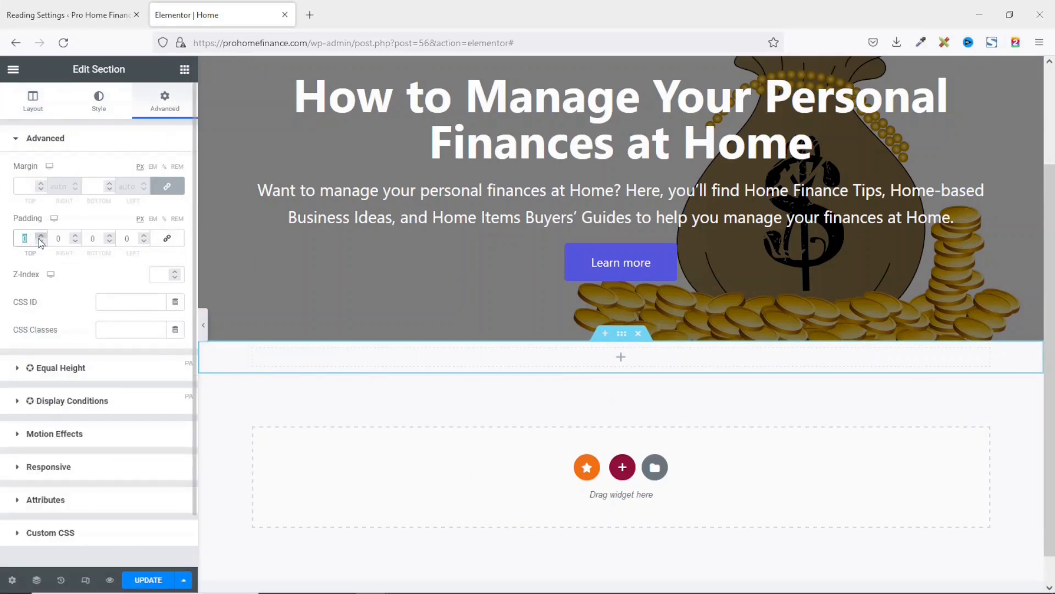
{"action": "type", "text": "50"}
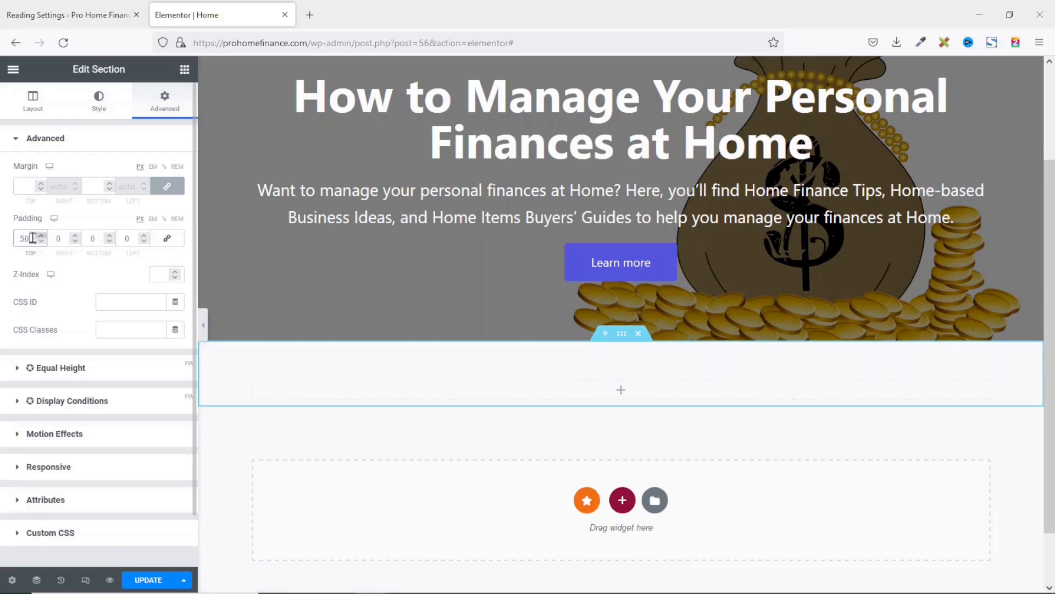
{"action": "double_click", "coordinate": [92, 239]}
{"action": "type", "text": "50"}
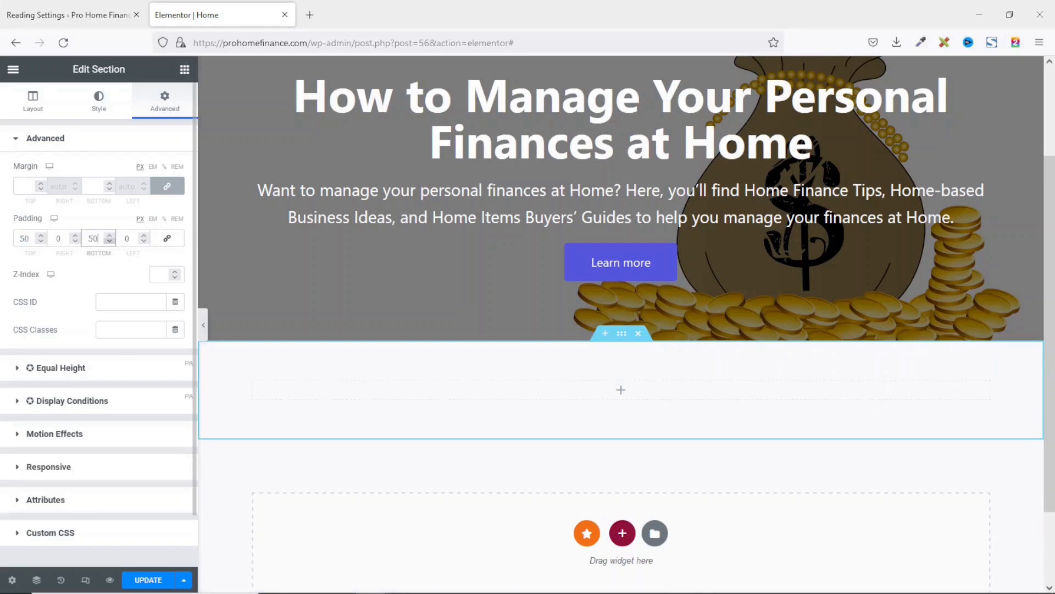
Add a heading to the new section with the title "Popular Posts" and center it
{"action": "left_click", "coordinate": [186, 71]}
{"action": "left_click_drag", "start_coordinate": [146, 231], "coordinate": [453, 394]}
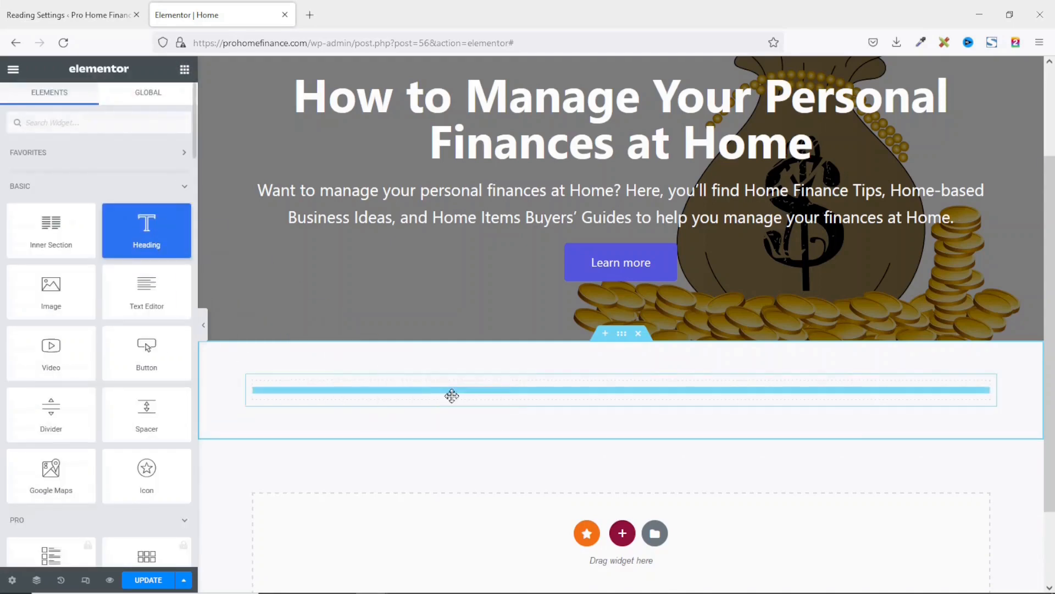
{"action": "left_click_drag", "start_coordinate": [123, 182], "coordinate": [1, 189]}
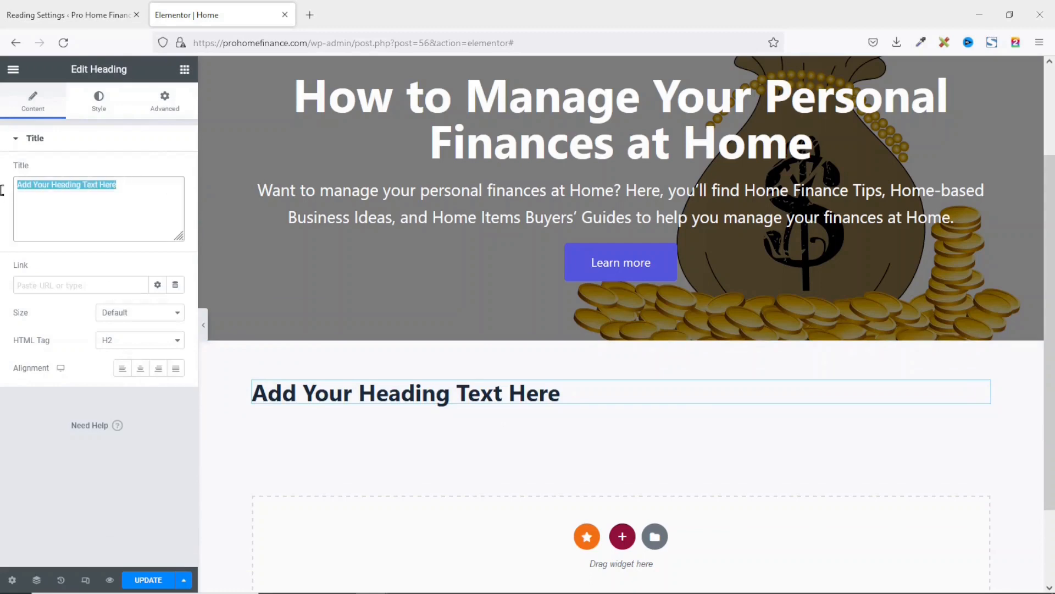
{"action": "type", "text": "Popular Posts"}
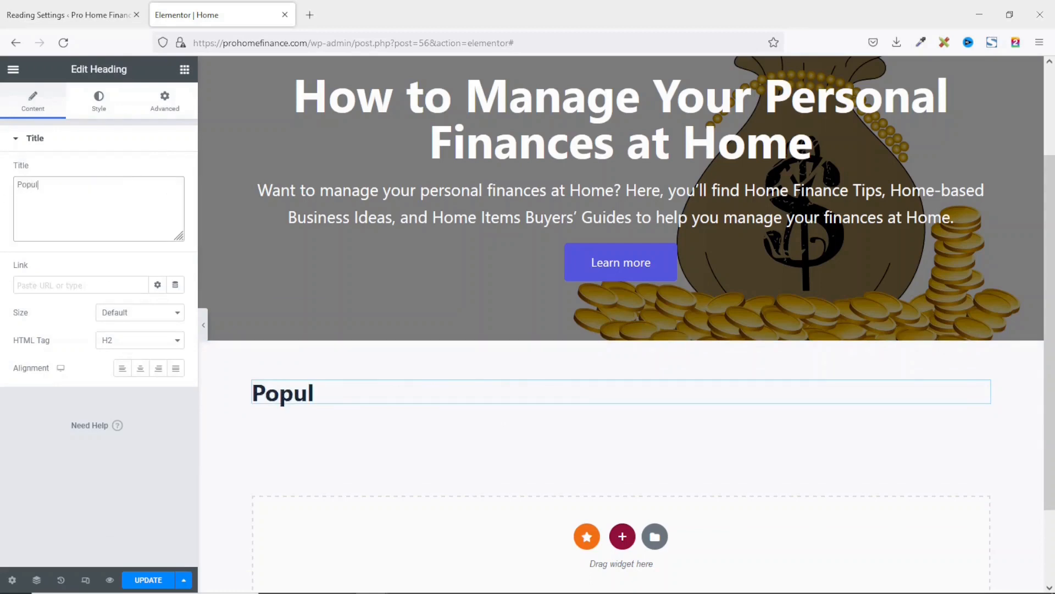
{"action": "left_click", "coordinate": [140, 367]}
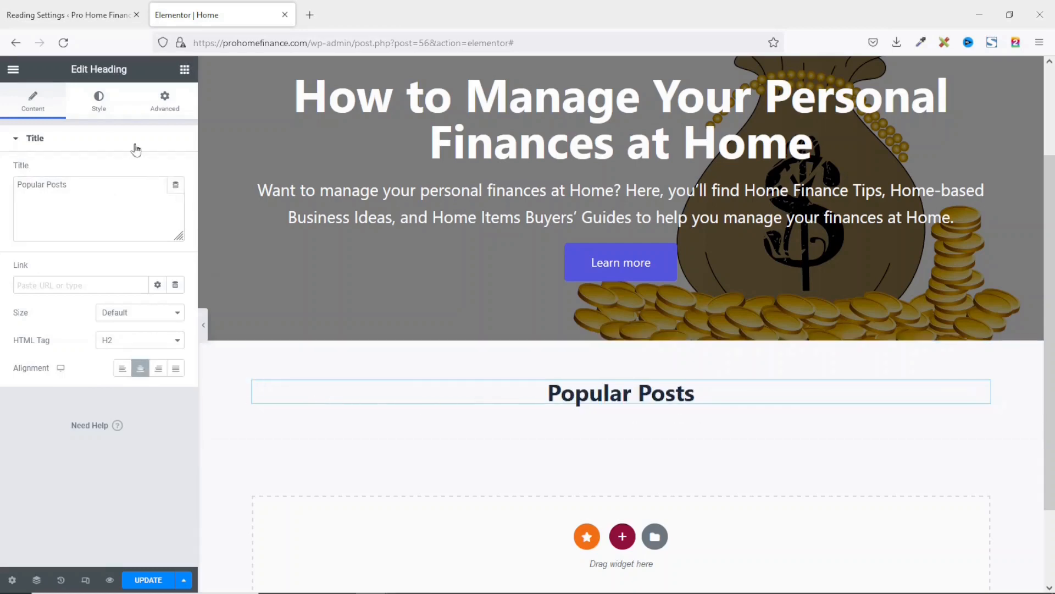
{"action": "left_click", "coordinate": [98, 100]}
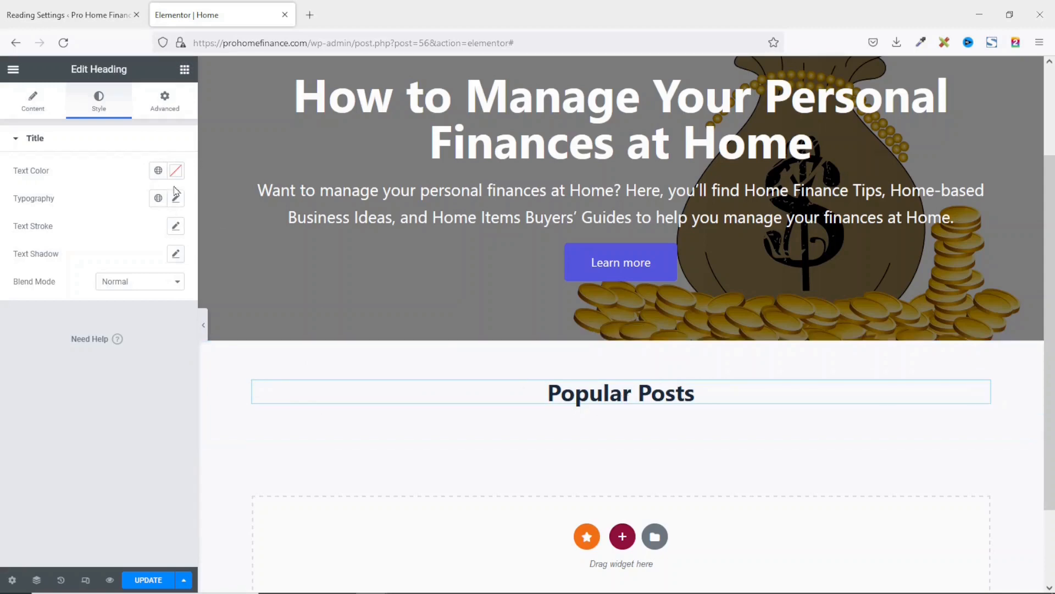
Find the Blog widget, place it below the "Popular Posts" heading and look over its posts
{"action": "left_click", "coordinate": [185, 71]}
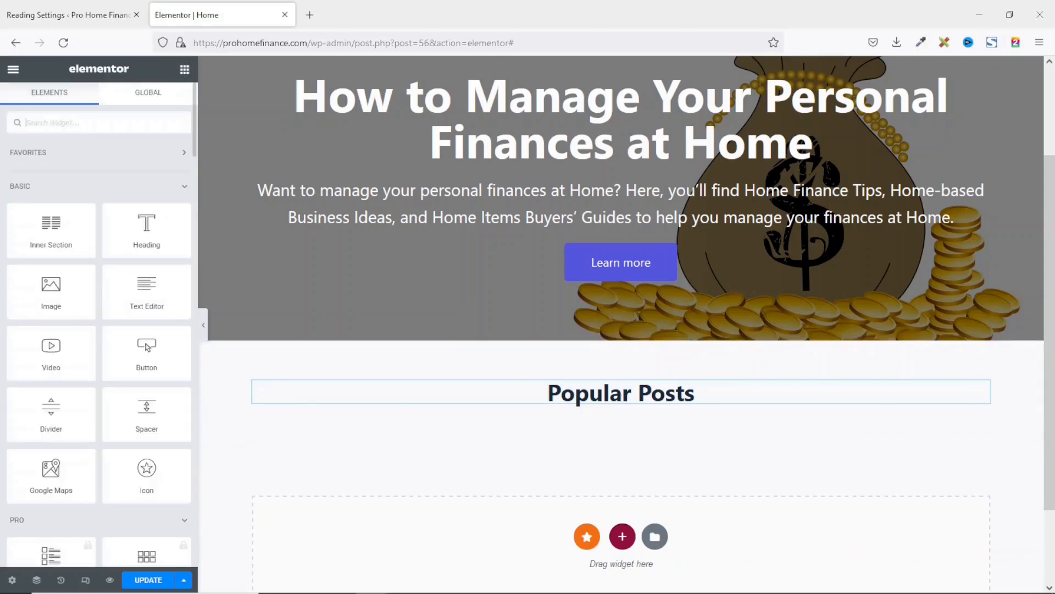
{"action": "type", "text": "blog"}
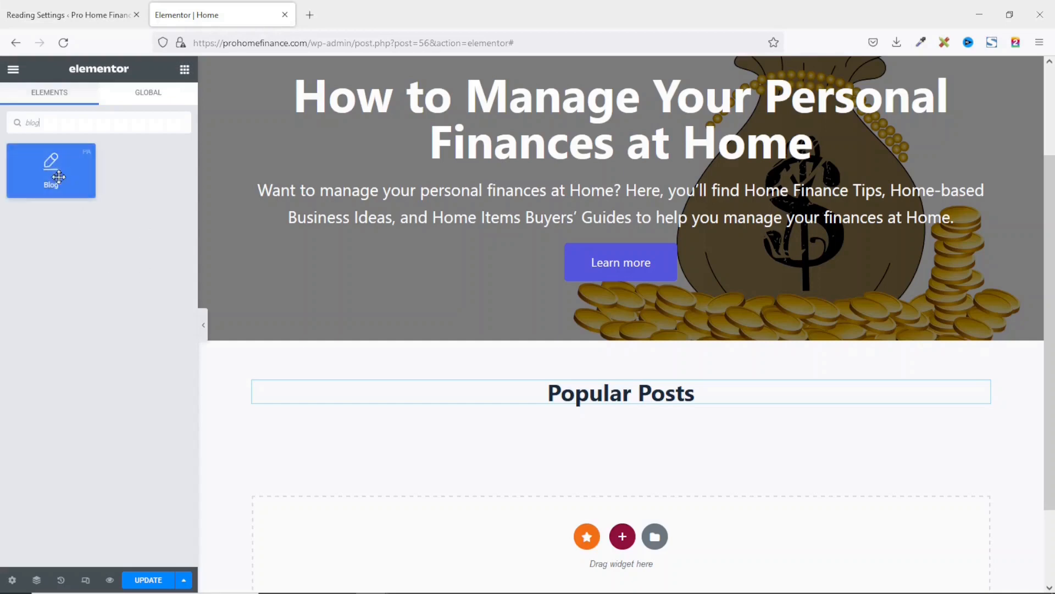
{"action": "left_click_drag", "start_coordinate": [41, 162], "coordinate": [595, 401]}
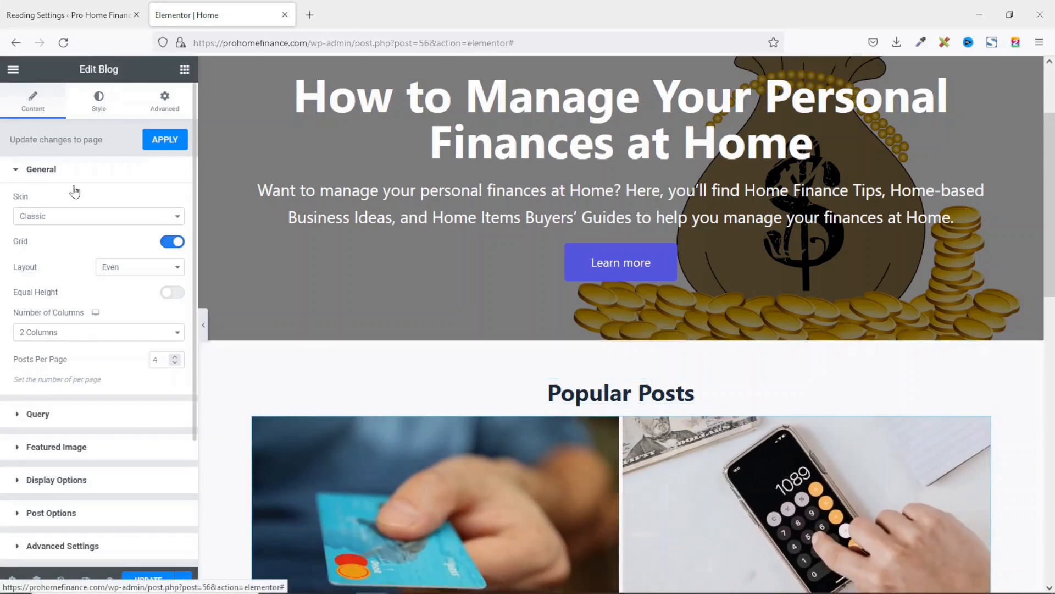
{"action": "scroll", "coordinate": [484, 360], "scroll_direction": "down", "scroll_amount": 1}
{"action": "scroll", "coordinate": [495, 351], "scroll_direction": "down", "scroll_amount": 5}
{"action": "scroll", "coordinate": [724, 297], "scroll_direction": "down", "scroll_amount": 2}
{"action": "scroll", "coordinate": [724, 297], "scroll_direction": "up", "scroll_amount": 5}
{"action": "scroll", "coordinate": [724, 297], "scroll_direction": "up", "scroll_amount": 2}
{"action": "scroll", "coordinate": [724, 292], "scroll_direction": "down", "scroll_amount": 4}
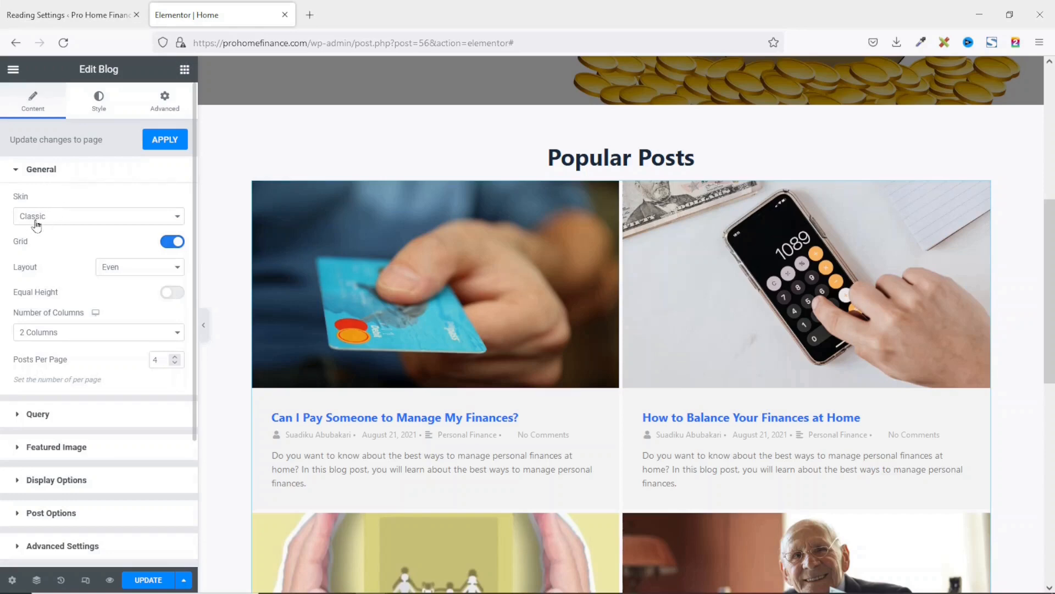
Try the Modern, Cards, On Side and Banner skins on the Blog widget and set the skin back to Classic
{"action": "left_click", "coordinate": [57, 222]}
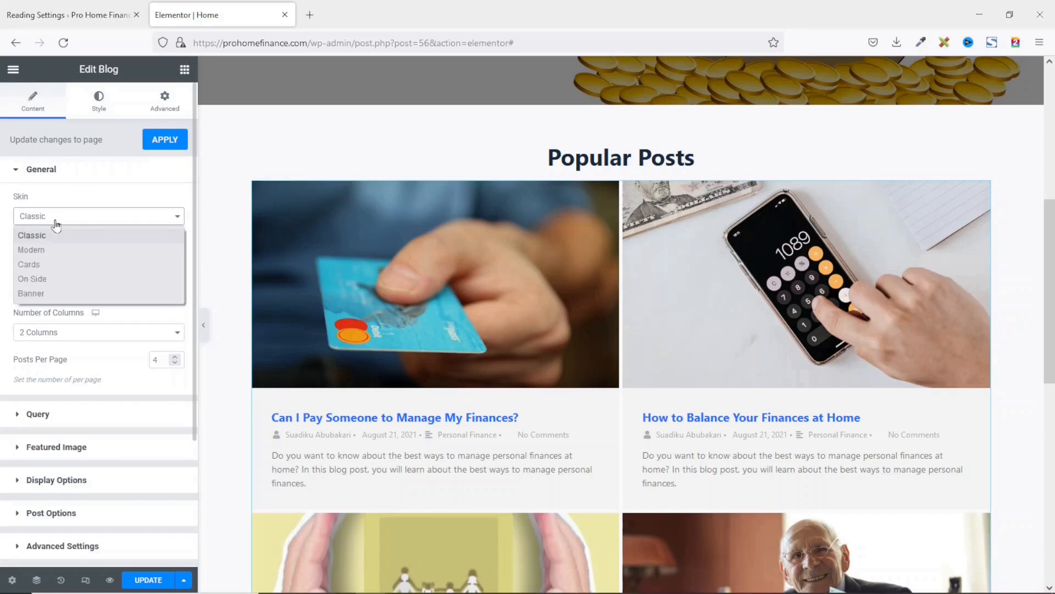
{"action": "left_click", "coordinate": [49, 252]}
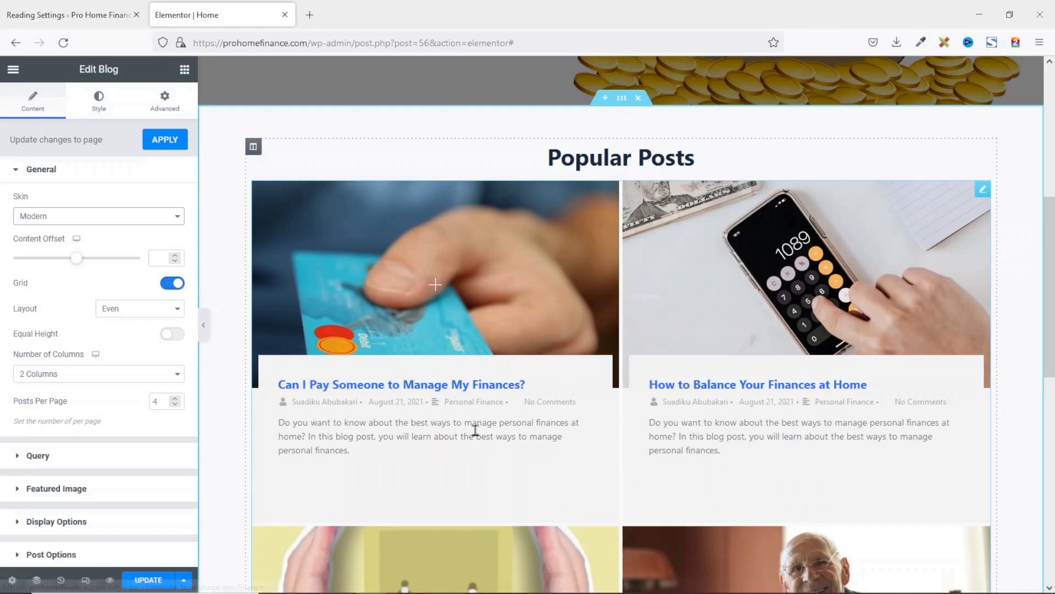
{"action": "left_click", "coordinate": [97, 216]}
{"action": "left_click", "coordinate": [66, 265]}
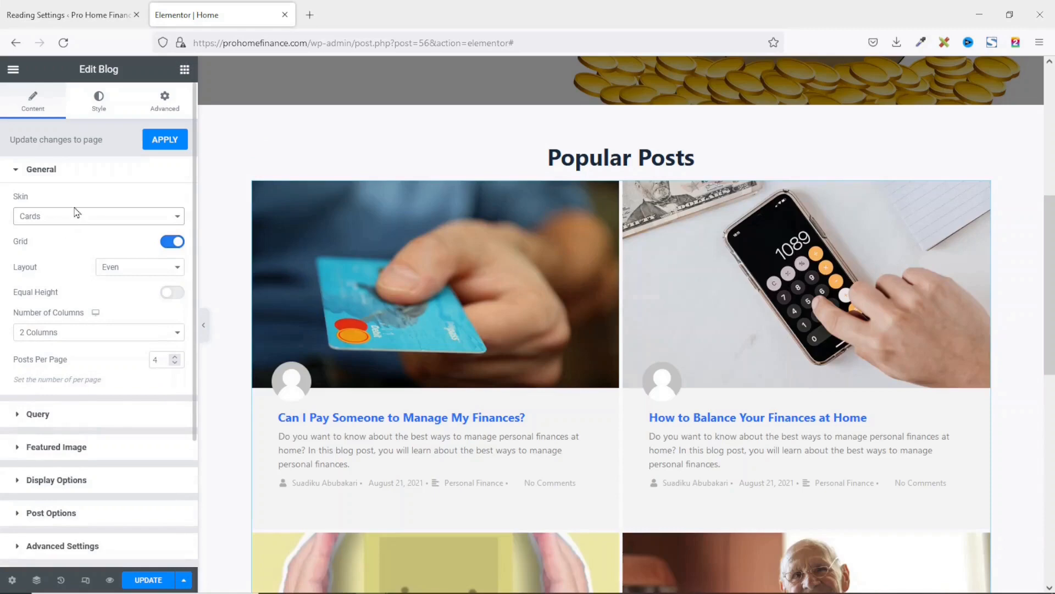
{"action": "left_click", "coordinate": [83, 217]}
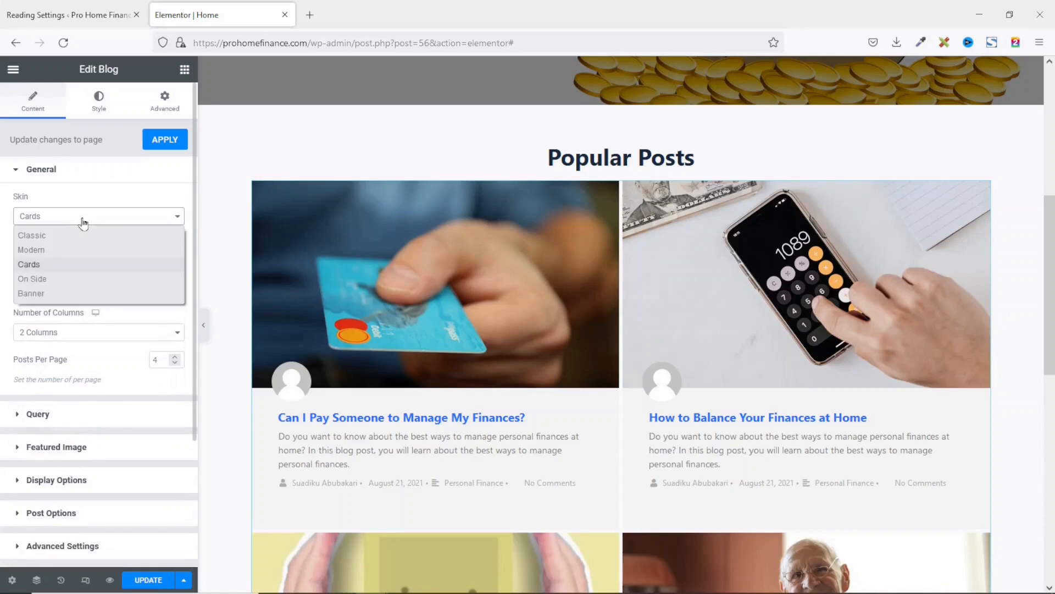
{"action": "left_click", "coordinate": [68, 278]}
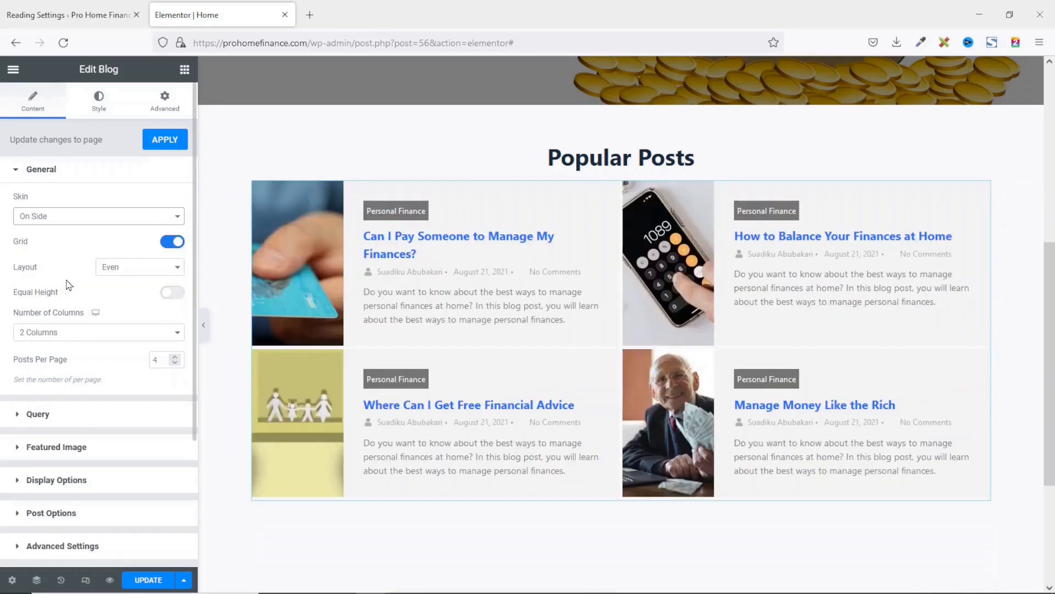
{"action": "left_click", "coordinate": [55, 217]}
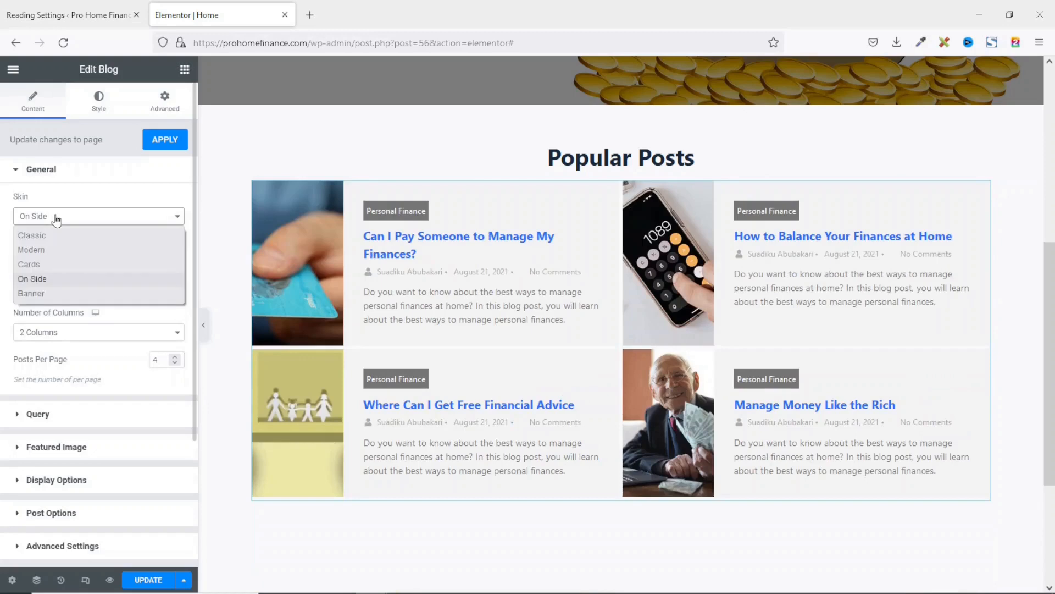
{"action": "left_click", "coordinate": [55, 296]}
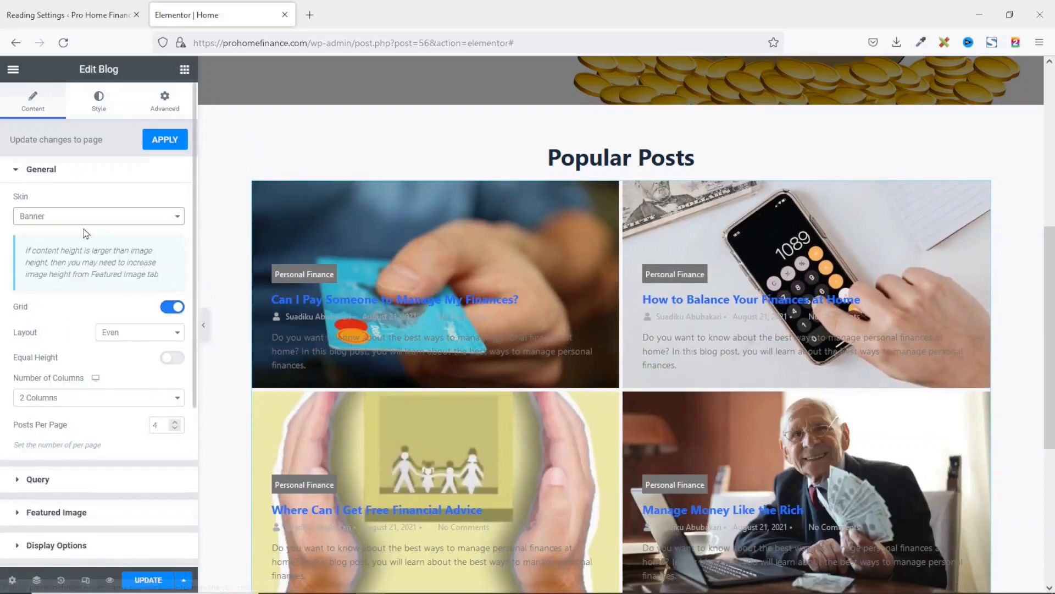
{"action": "scroll", "coordinate": [576, 320], "scroll_direction": "down", "scroll_amount": 4}
{"action": "scroll", "coordinate": [658, 349], "scroll_direction": "up", "scroll_amount": 4}
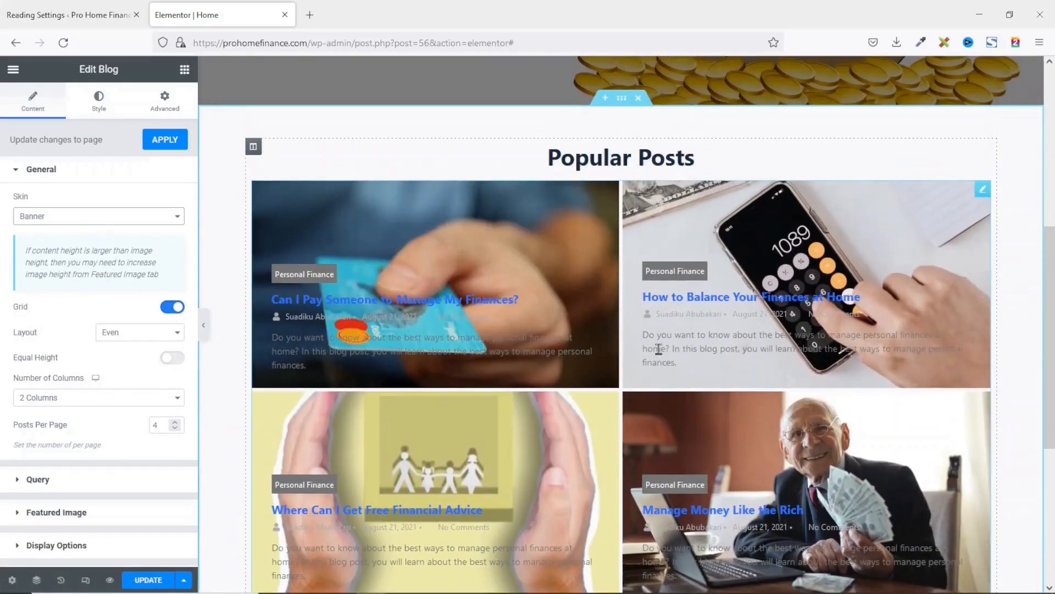
{"action": "left_click", "coordinate": [134, 218]}
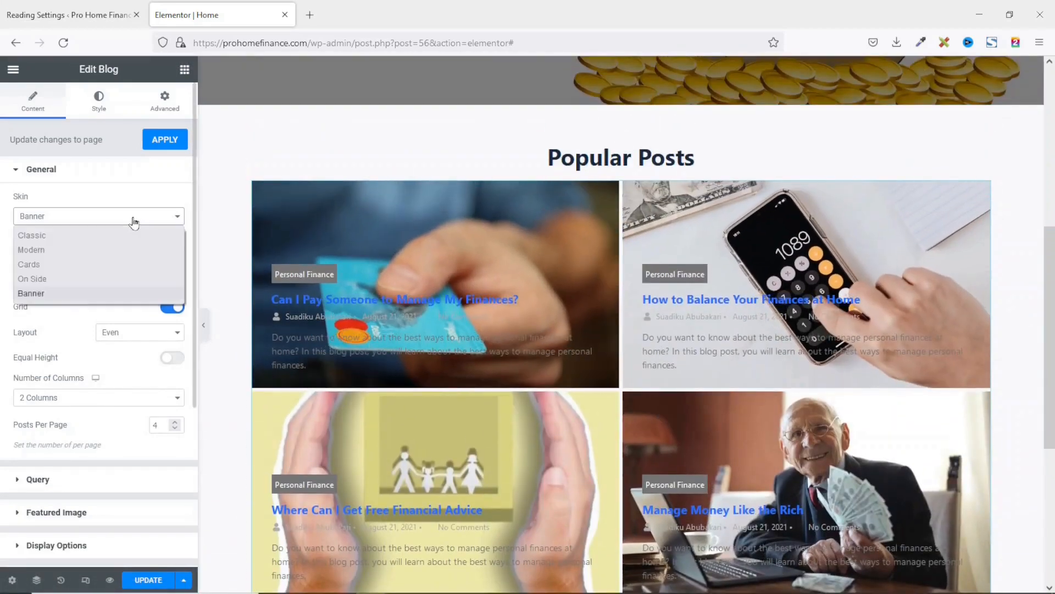
{"action": "left_click", "coordinate": [63, 235]}
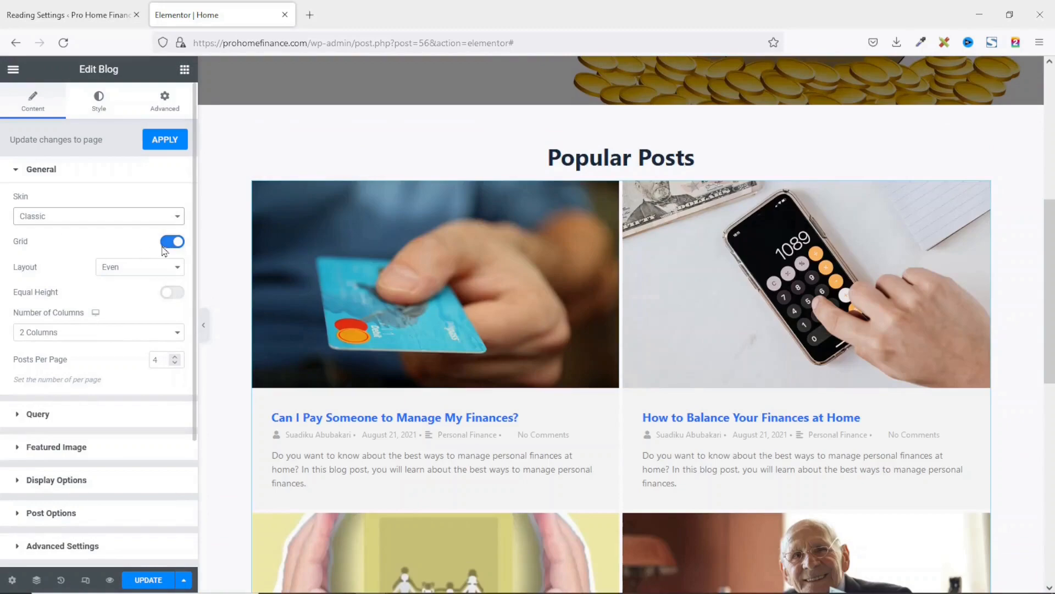
Turn off the Blog widget's grid, look over the single-column list of posts and turn the grid back on
{"action": "left_click", "coordinate": [166, 247]}
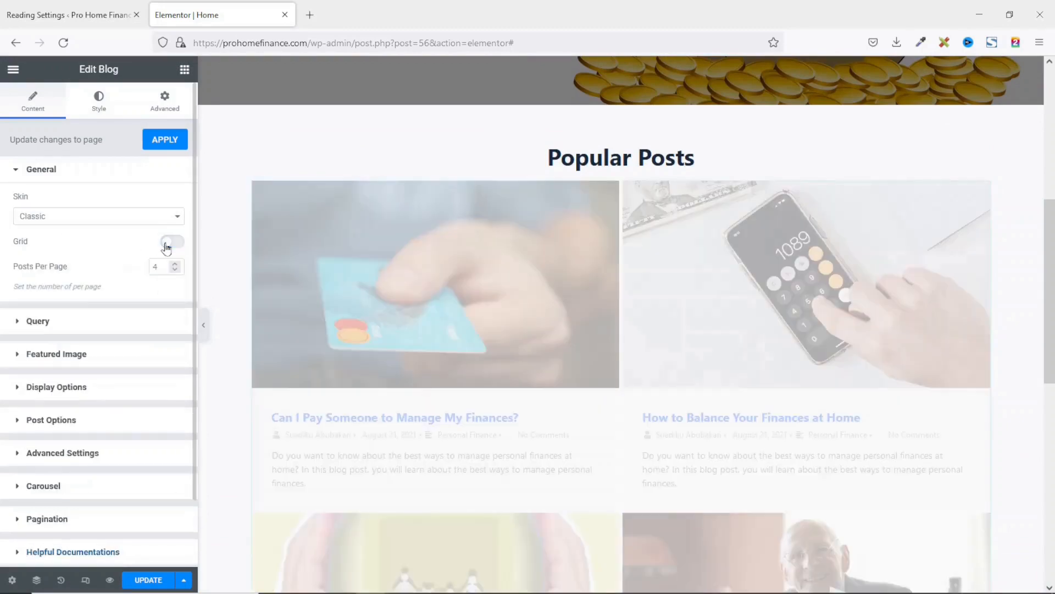
{"action": "scroll", "coordinate": [519, 297], "scroll_direction": "up", "scroll_amount": 3}
{"action": "scroll", "coordinate": [582, 362], "scroll_direction": "down", "scroll_amount": 6}
{"action": "scroll", "coordinate": [586, 365], "scroll_direction": "down", "scroll_amount": 5}
{"action": "scroll", "coordinate": [587, 363], "scroll_direction": "up", "scroll_amount": 12}
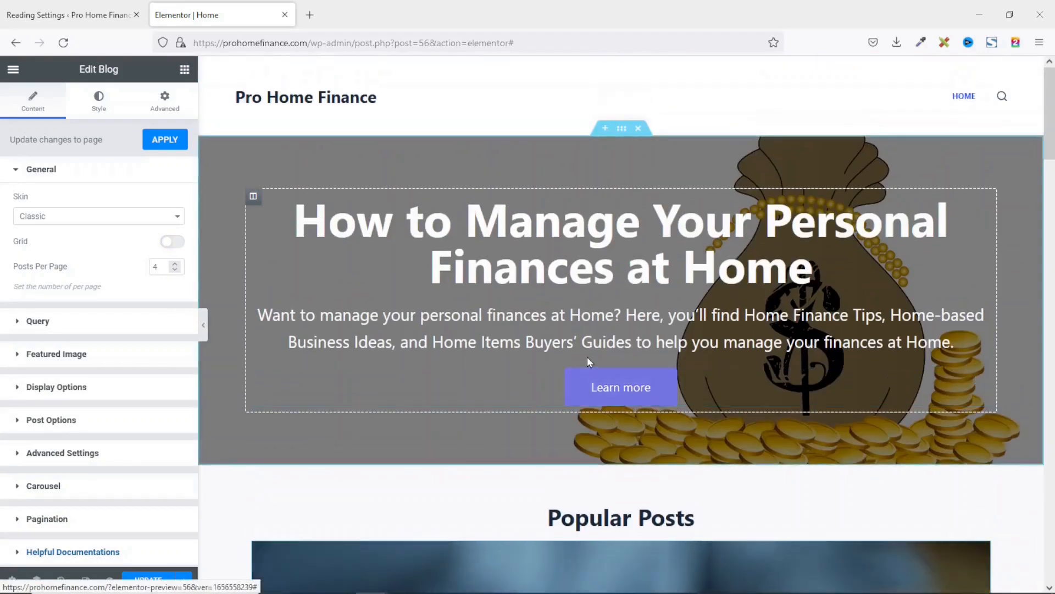
{"action": "scroll", "coordinate": [588, 360], "scroll_direction": "down", "scroll_amount": 6}
{"action": "left_click", "coordinate": [175, 244]}
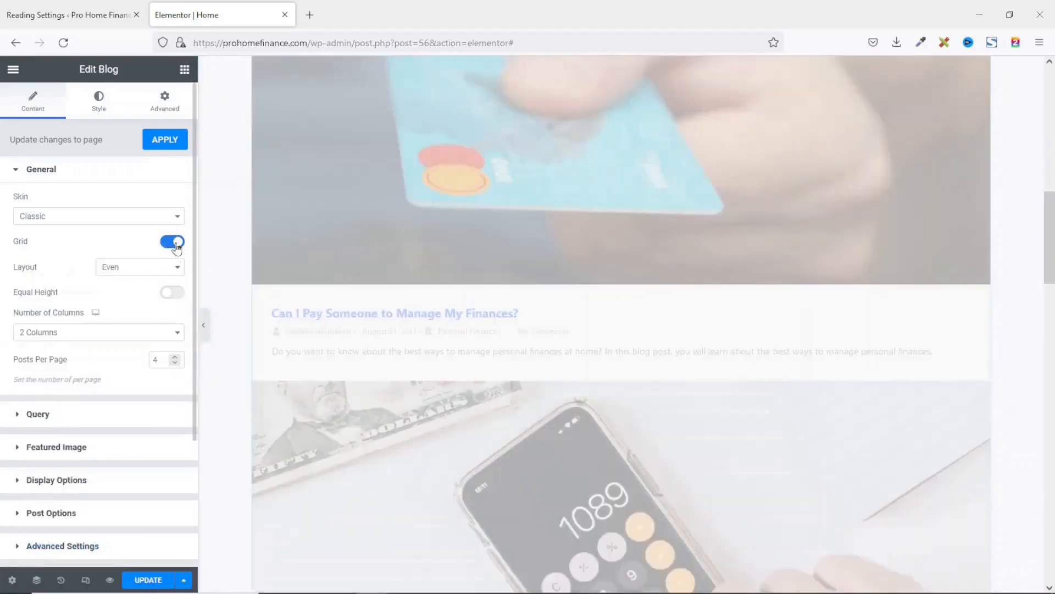
Compare the Blog widget's Even and Masonry grid layouts and set the layout back to Even
{"action": "left_click", "coordinate": [141, 274]}
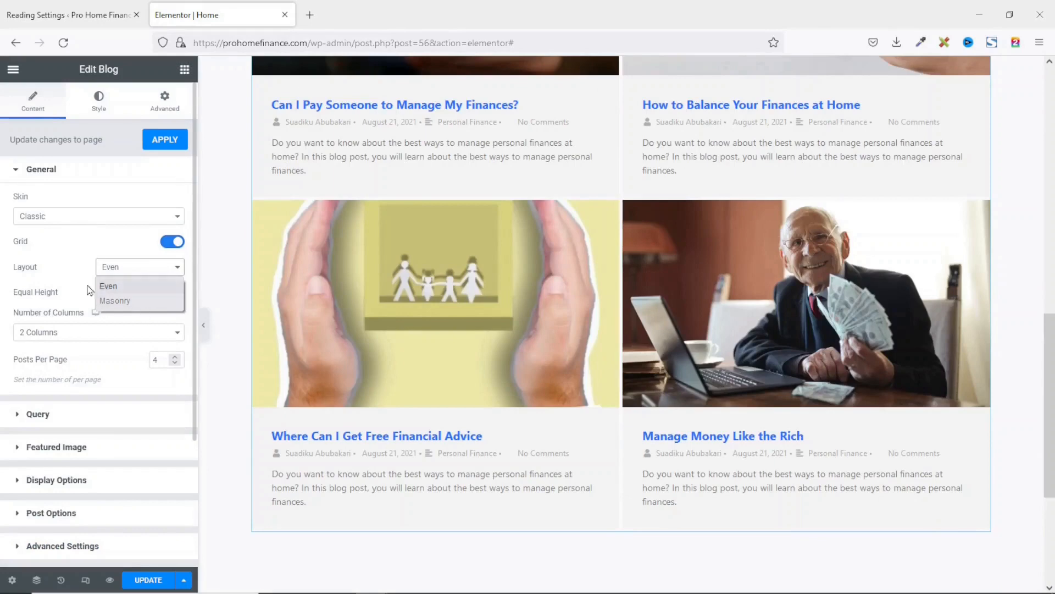
{"action": "left_click", "coordinate": [134, 285]}
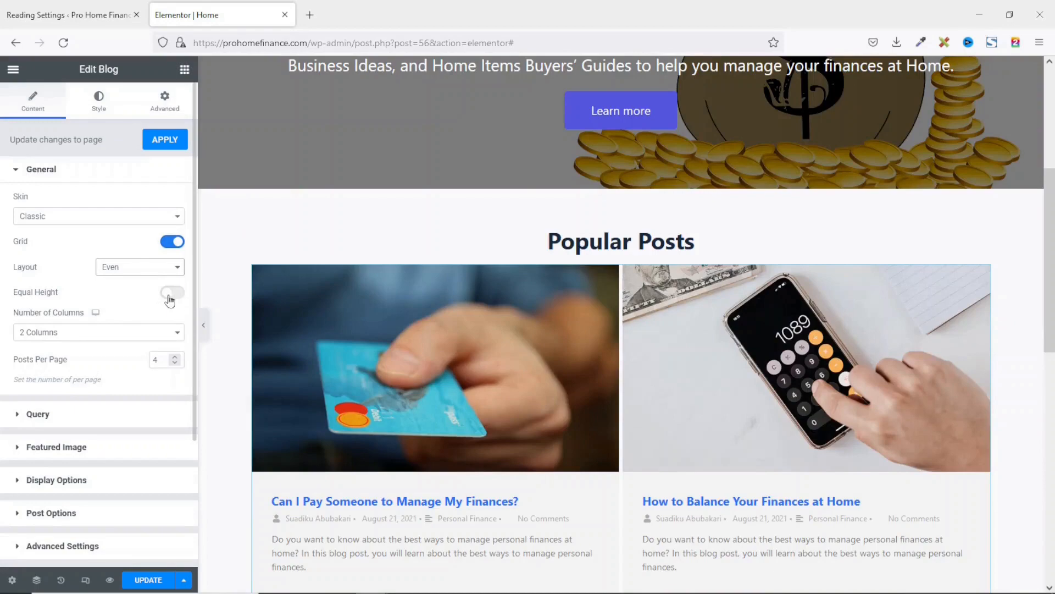
{"action": "scroll", "coordinate": [286, 366], "scroll_direction": "down", "scroll_amount": 3}
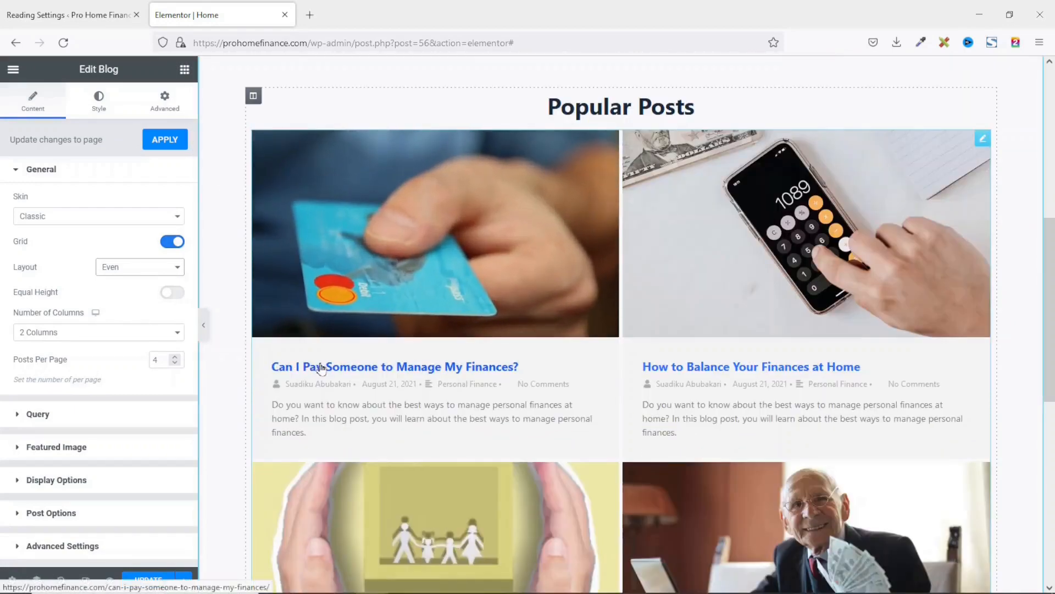
{"action": "scroll", "coordinate": [484, 385], "scroll_direction": "down", "scroll_amount": 8}
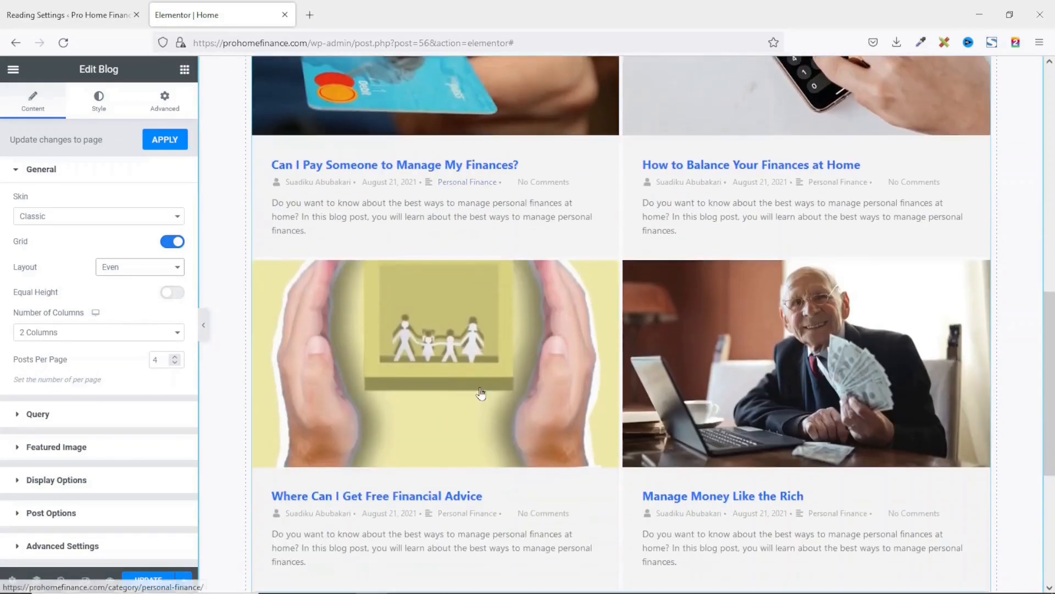
{"action": "scroll", "coordinate": [424, 356], "scroll_direction": "up", "scroll_amount": 5}
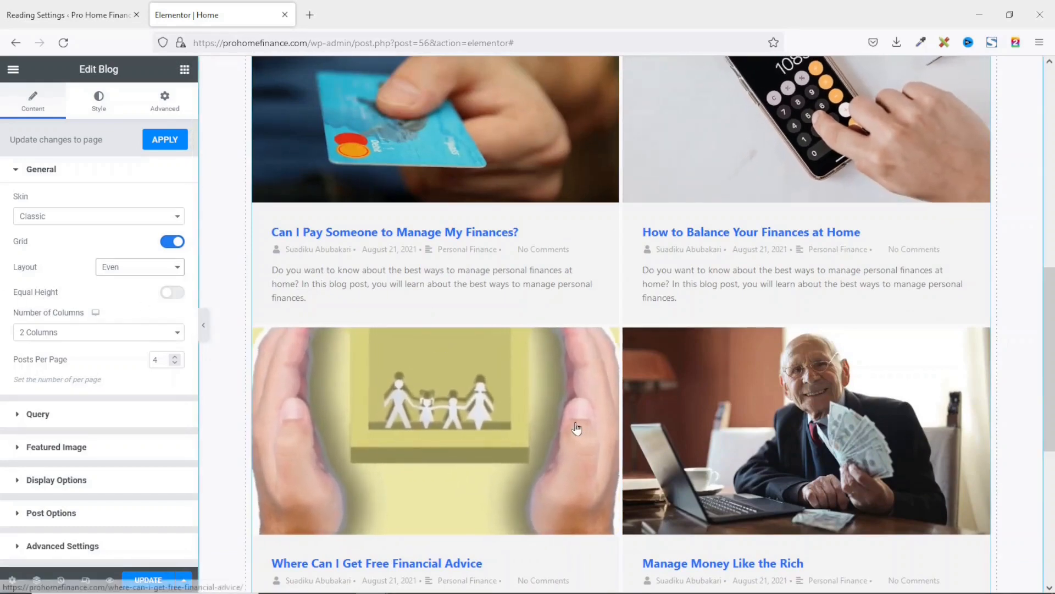
{"action": "left_click", "coordinate": [125, 268]}
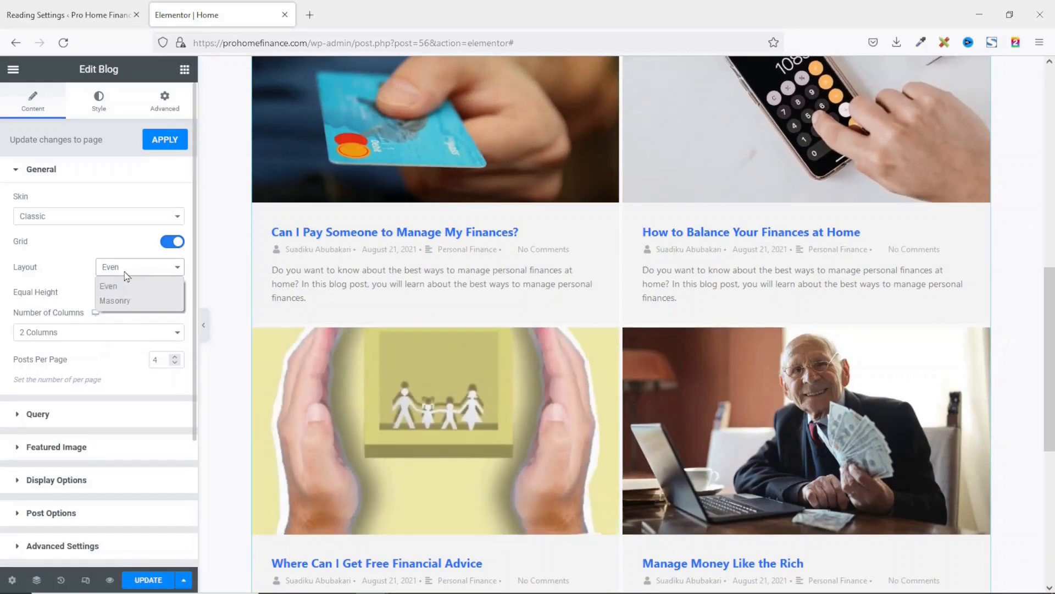
{"action": "left_click", "coordinate": [127, 300]}
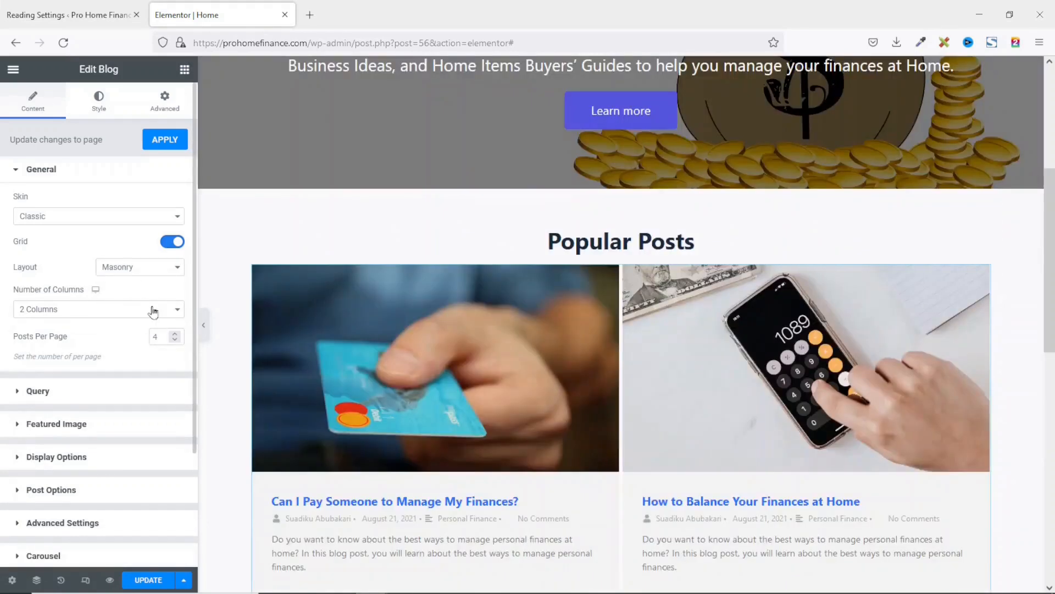
{"action": "left_click", "coordinate": [133, 267]}
{"action": "left_click", "coordinate": [122, 286]}
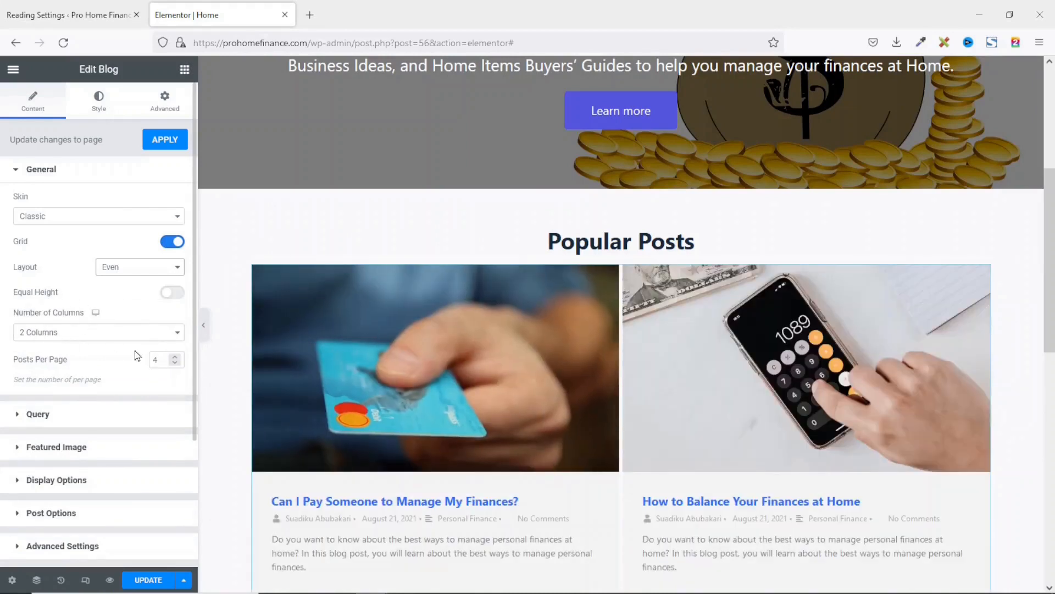
Try the Blog widget with 4 columns and 8 posts per page and look over the post grid
{"action": "left_click", "coordinate": [96, 333]}
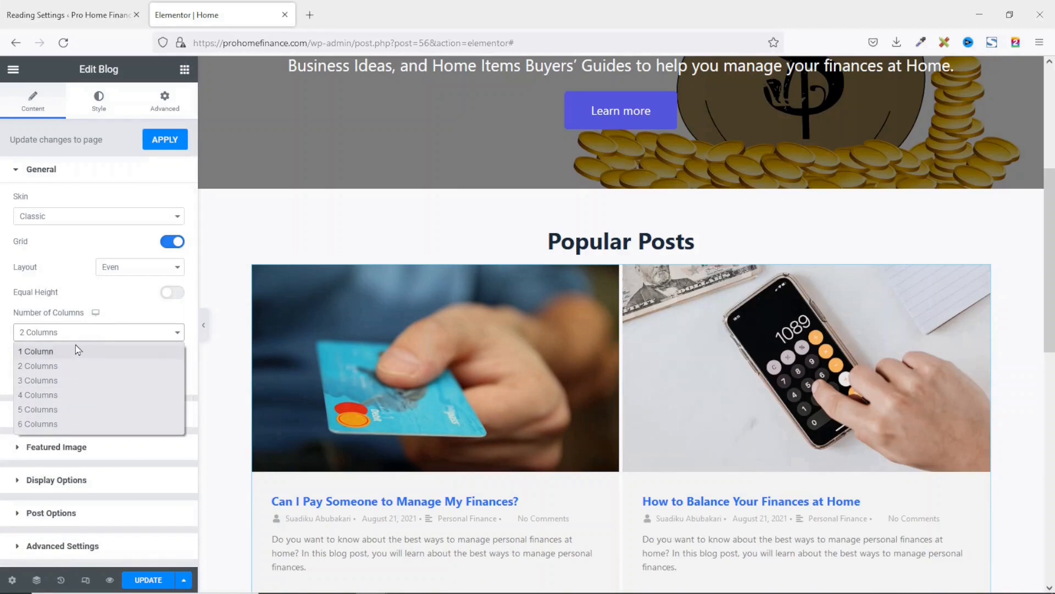
{"action": "left_click", "coordinate": [51, 397]}
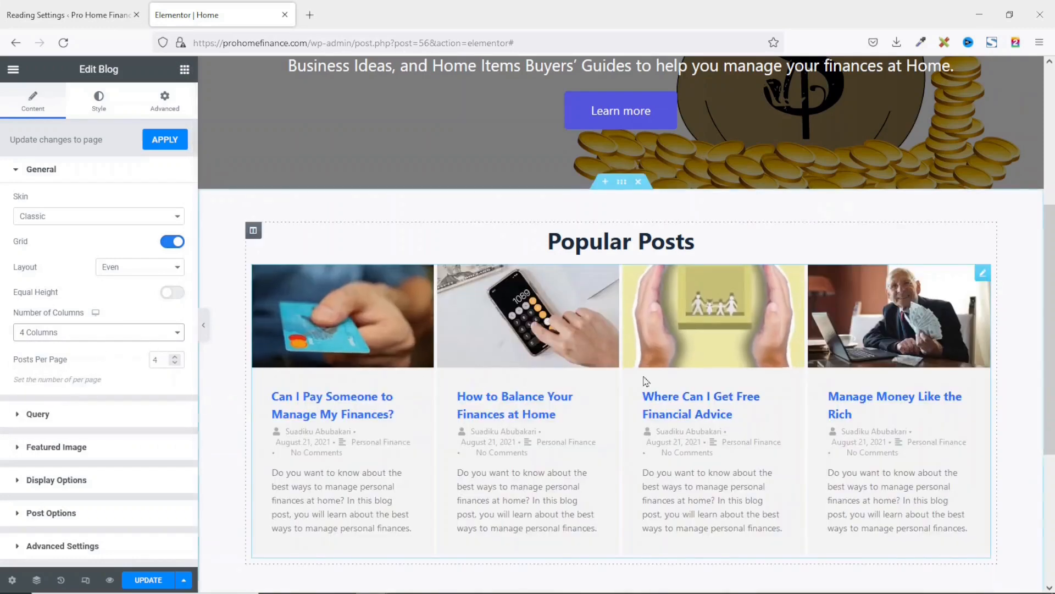
{"action": "scroll", "coordinate": [646, 381], "scroll_direction": "down", "scroll_amount": 2}
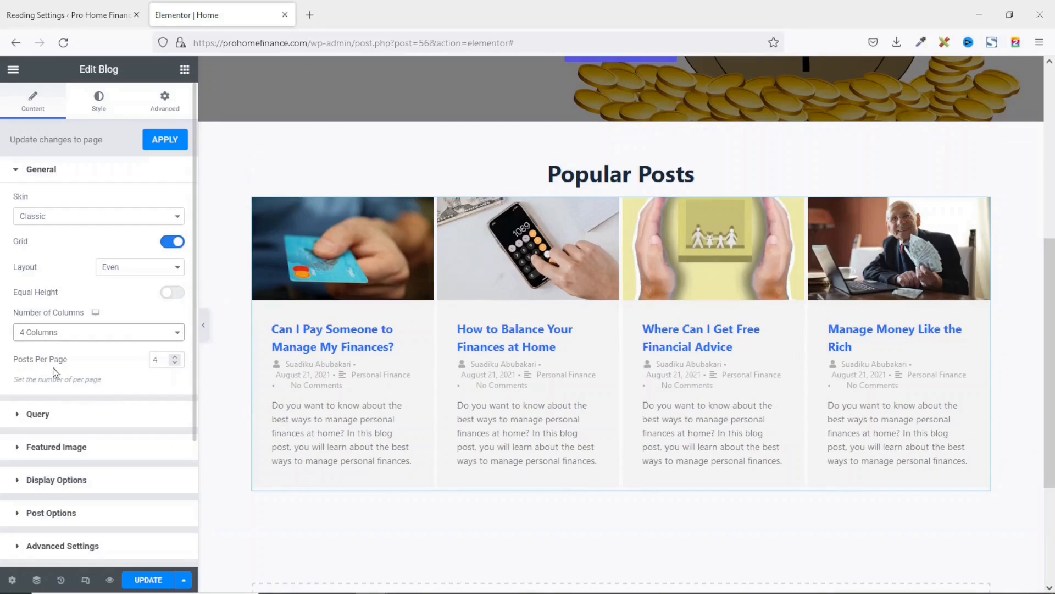
{"action": "left_click", "coordinate": [174, 355]}
{"action": "left_click", "coordinate": [175, 355]}
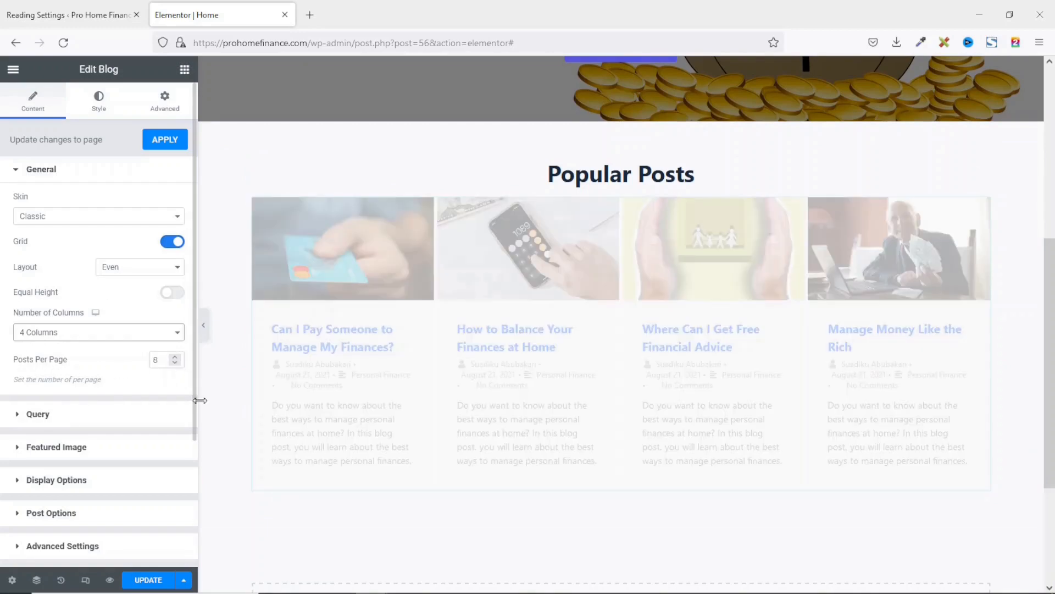
{"action": "scroll", "coordinate": [523, 367], "scroll_direction": "down", "scroll_amount": 4}
{"action": "scroll", "coordinate": [523, 366], "scroll_direction": "up", "scroll_amount": 3}
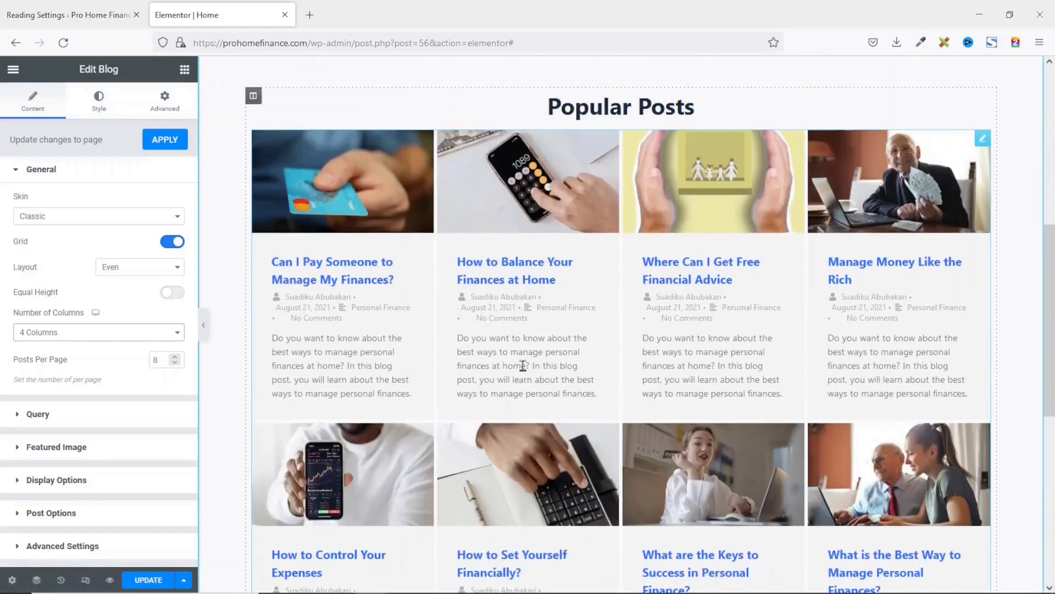
{"action": "scroll", "coordinate": [523, 366], "scroll_direction": "down", "scroll_amount": 4}
{"action": "scroll", "coordinate": [460, 365], "scroll_direction": "up", "scroll_amount": 4}
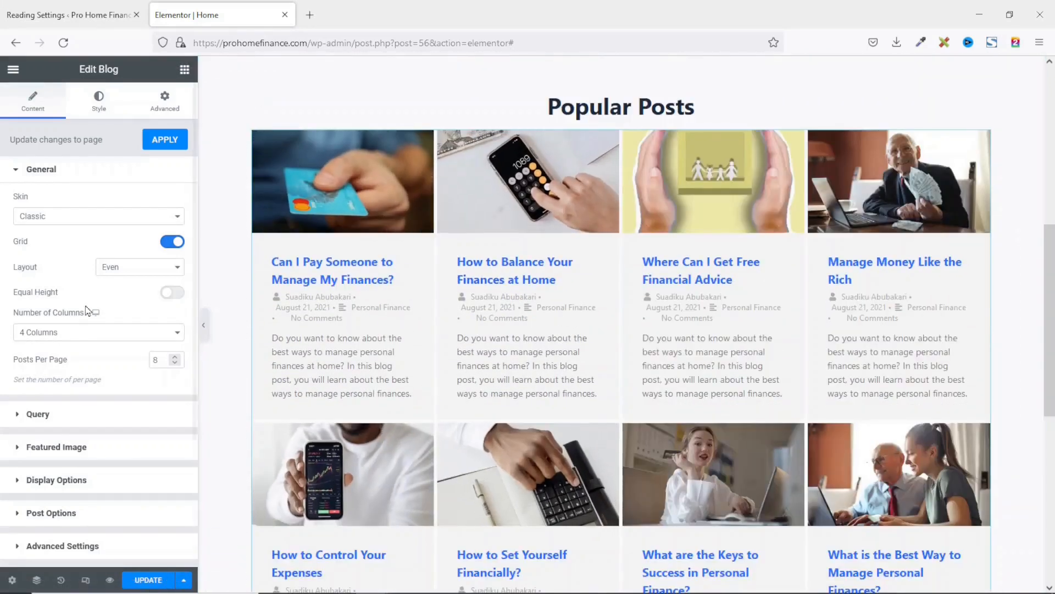
Set the Blog widget to 3 columns and 6 posts per page
{"action": "left_click", "coordinate": [71, 333]}
{"action": "left_click", "coordinate": [63, 382]}
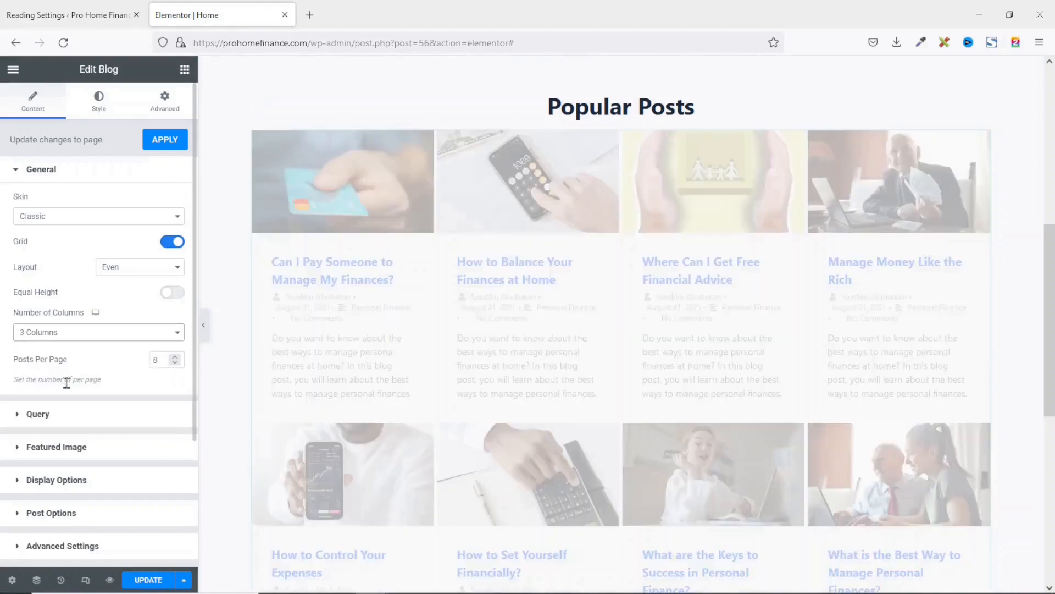
{"action": "left_click", "coordinate": [175, 364]}
{"action": "left_click", "coordinate": [175, 364]}
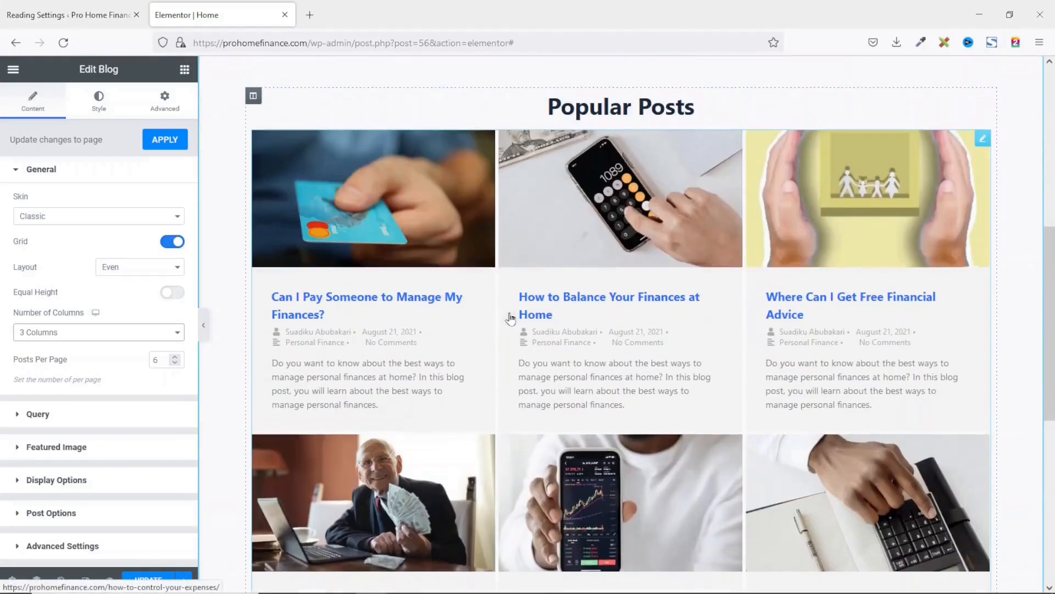
{"action": "scroll", "coordinate": [510, 319], "scroll_direction": "up", "scroll_amount": 1}
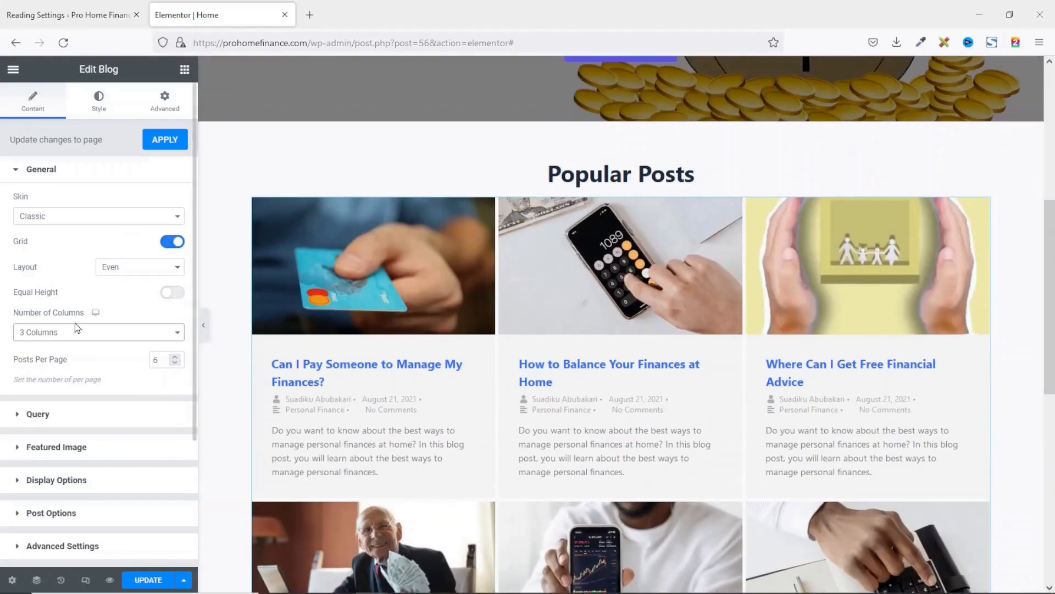
Open the Blog widget's query settings, keep Posts as the source and review the categories filter rule options
{"action": "left_click", "coordinate": [35, 413]}
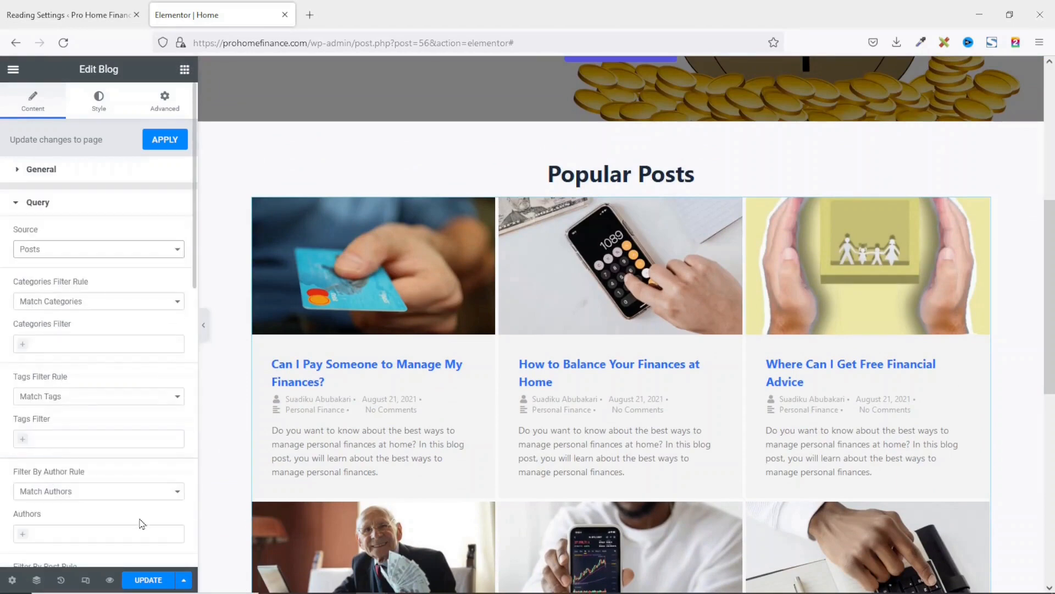
{"action": "left_click", "coordinate": [48, 250]}
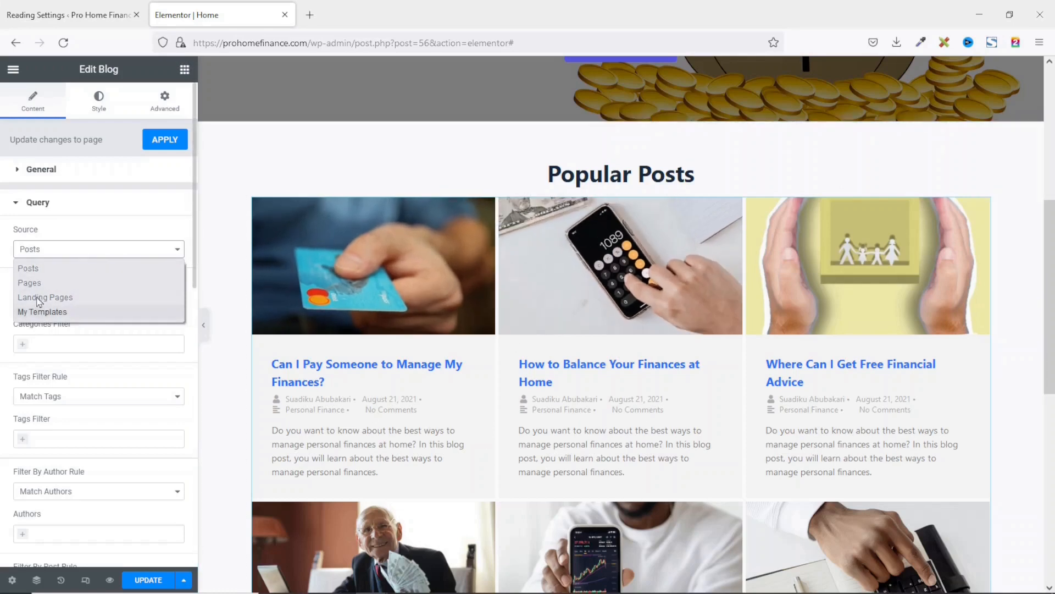
{"action": "left_click", "coordinate": [34, 269]}
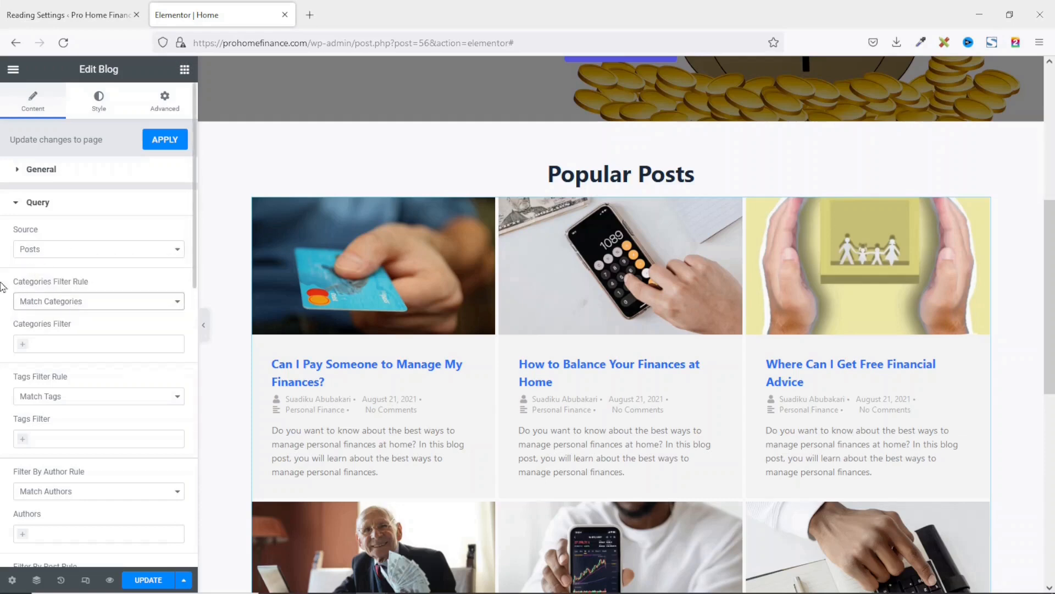
{"action": "left_click", "coordinate": [73, 304]}
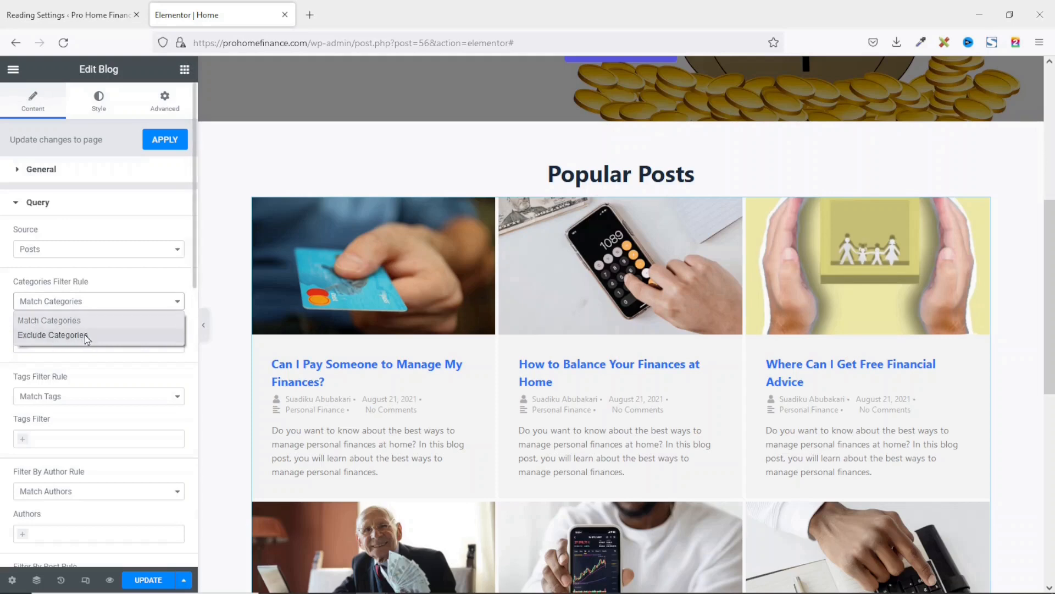
{"action": "left_click", "coordinate": [75, 304]}
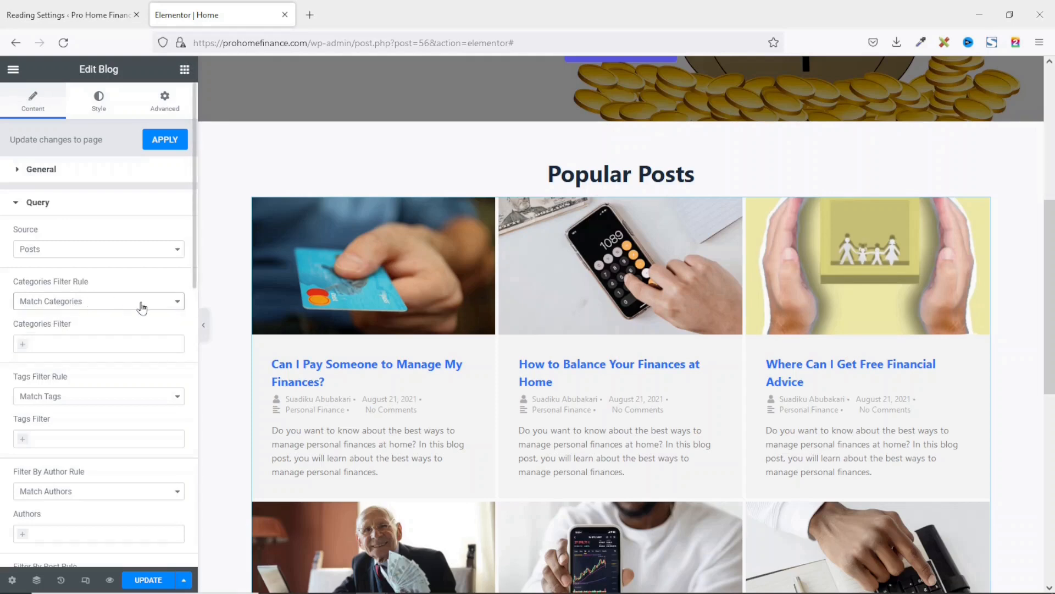
Try the Personal Finance category filter with the Exclude Categories rule, restore Match Categories and remove the category
{"action": "left_click", "coordinate": [60, 344]}
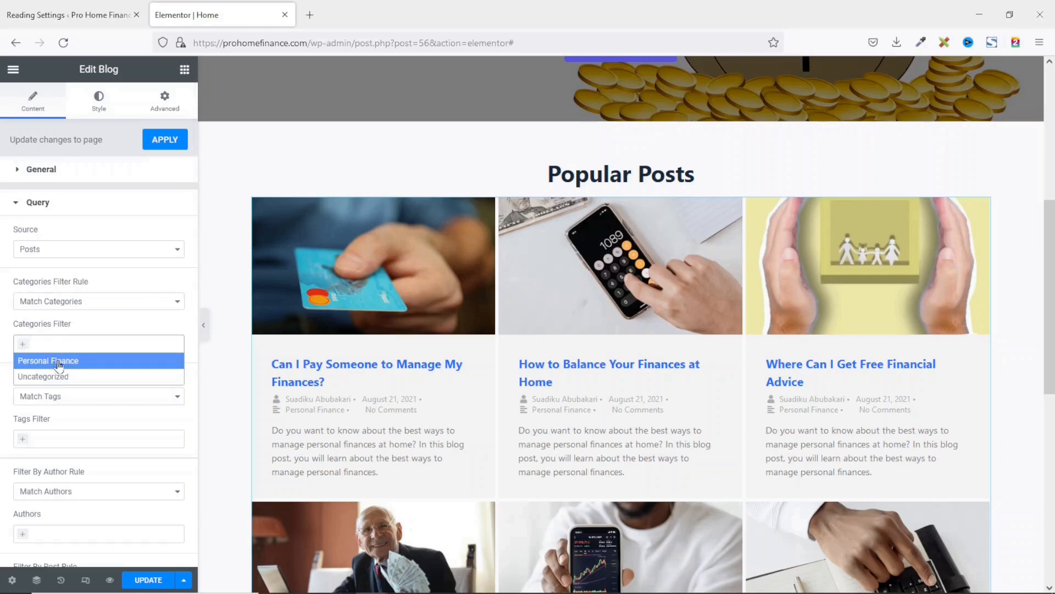
{"action": "left_click", "coordinate": [59, 363]}
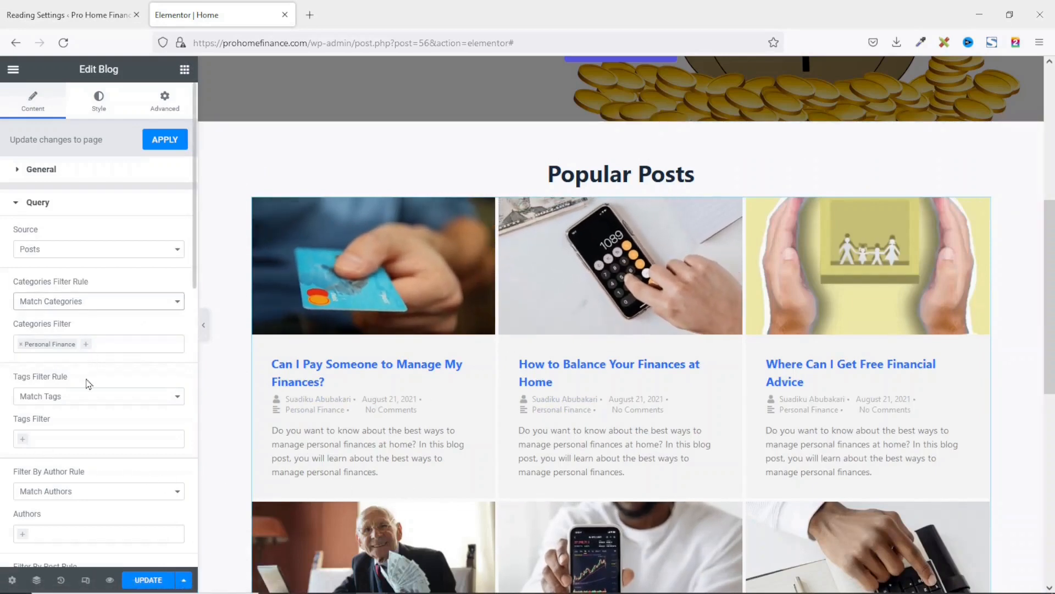
{"action": "left_click", "coordinate": [91, 308]}
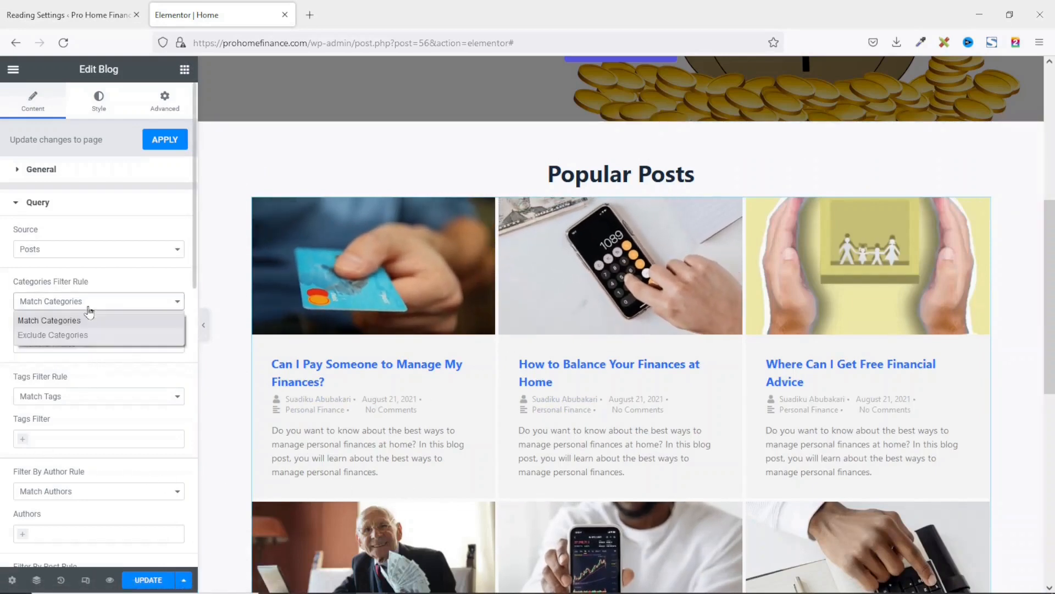
{"action": "left_click", "coordinate": [81, 336]}
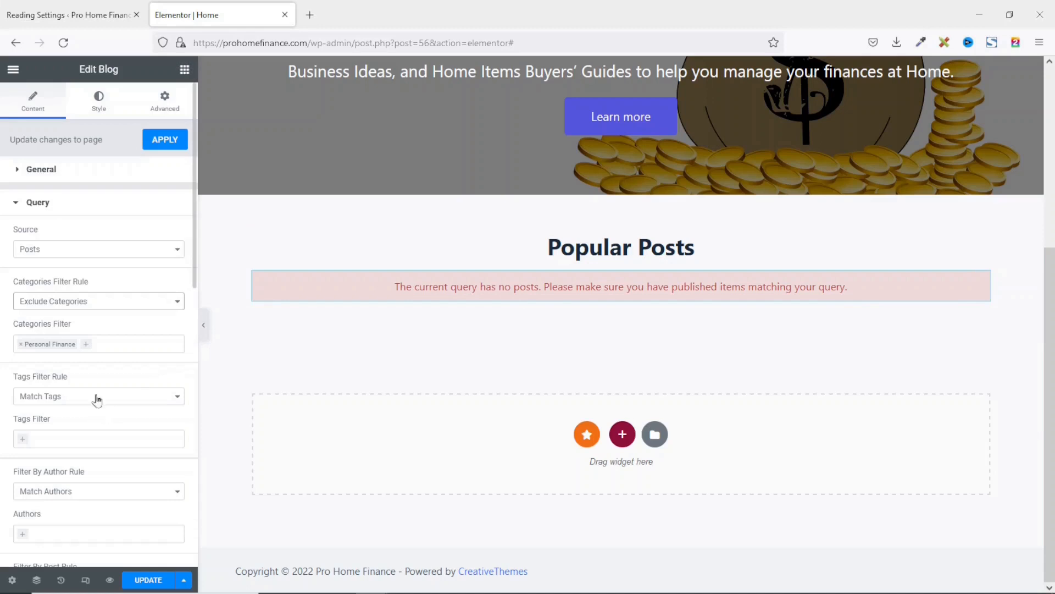
{"action": "left_click", "coordinate": [92, 306]}
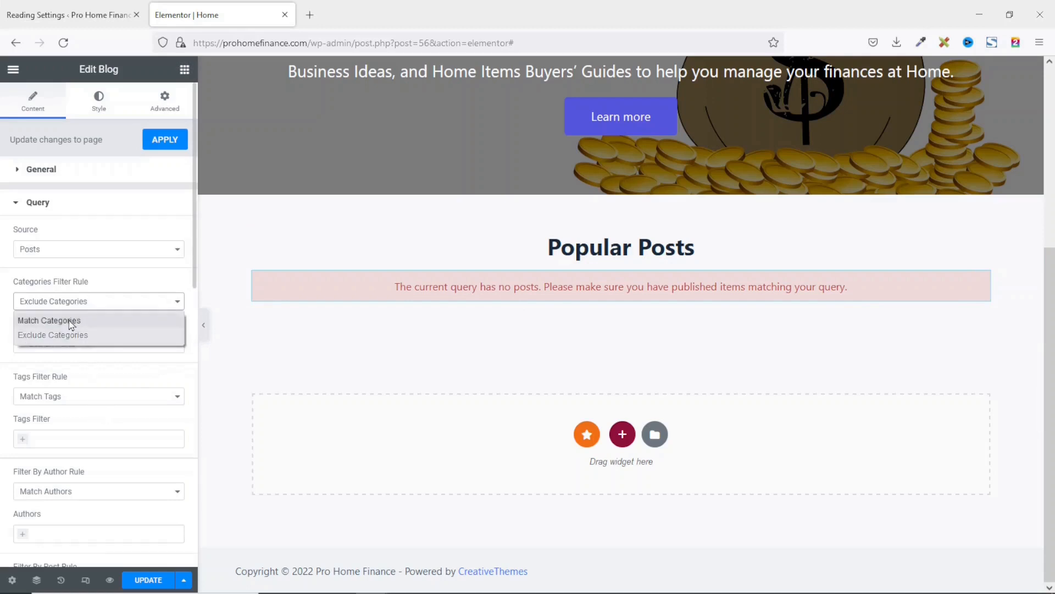
{"action": "left_click", "coordinate": [68, 320]}
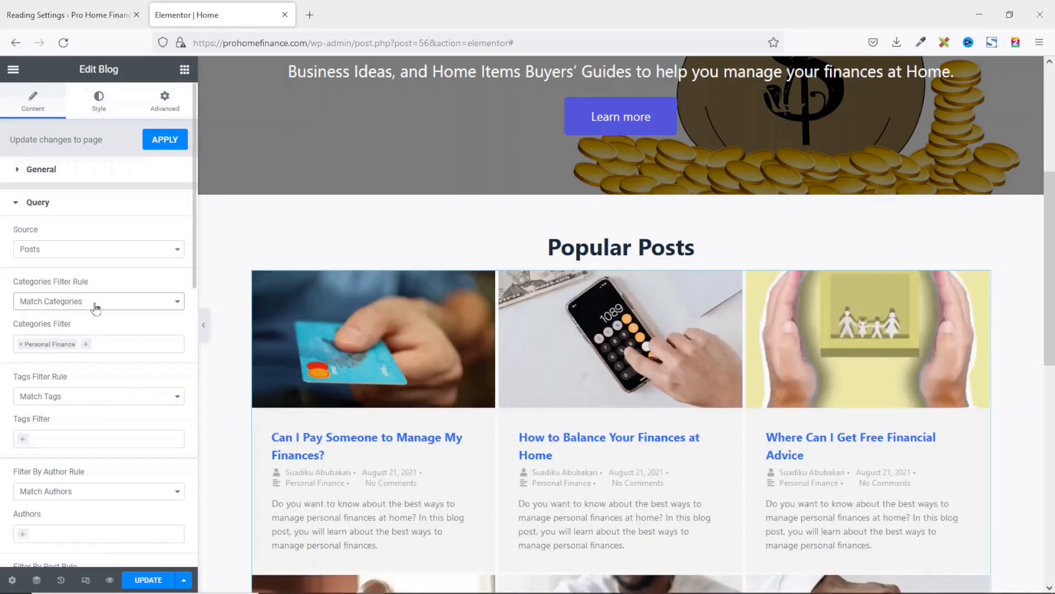
{"action": "left_click", "coordinate": [21, 344]}
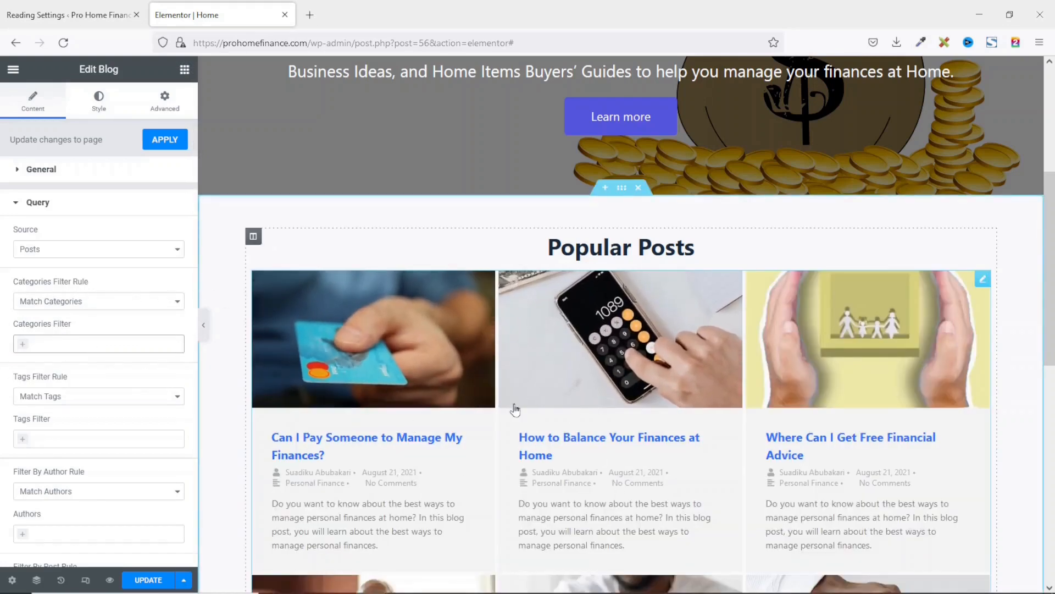
Keep the tags filter rule at Match Tags and review the author, post and sticky-post query options
{"action": "left_click", "coordinate": [70, 395]}
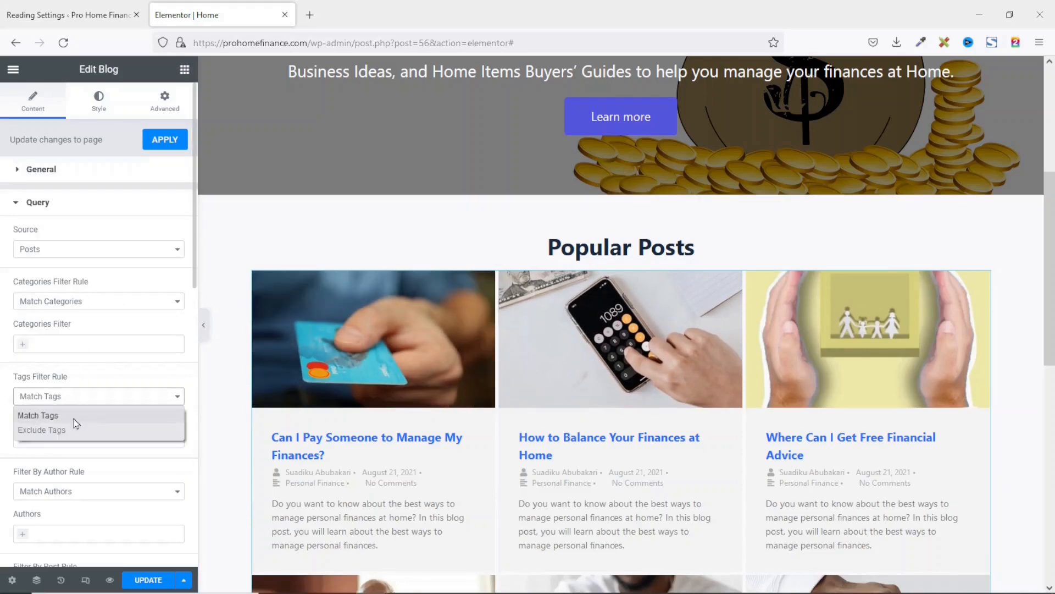
{"action": "left_click", "coordinate": [71, 415]}
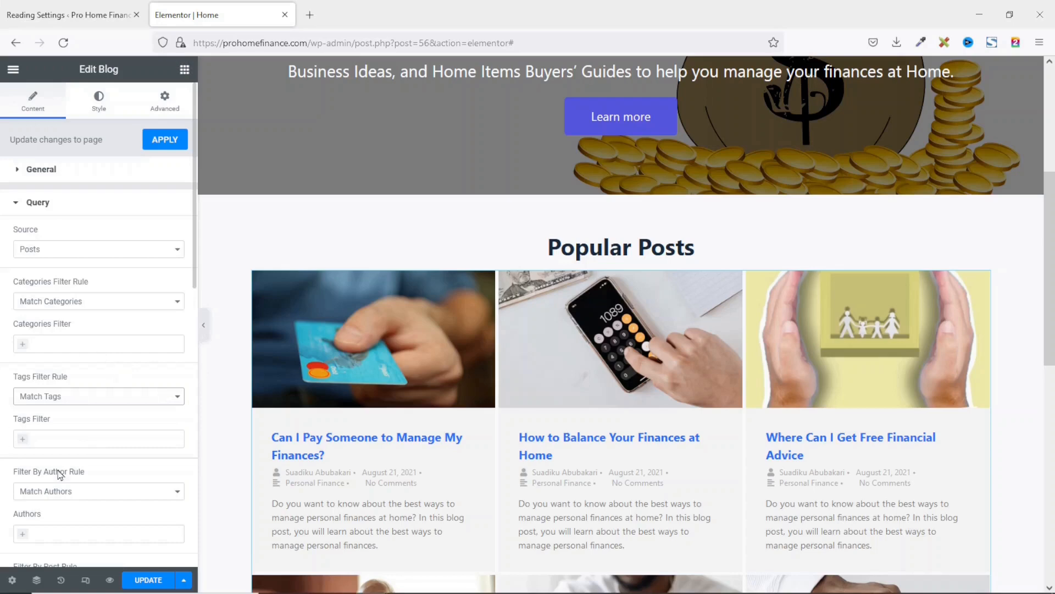
{"action": "scroll", "coordinate": [91, 454], "scroll_direction": "down", "scroll_amount": 2}
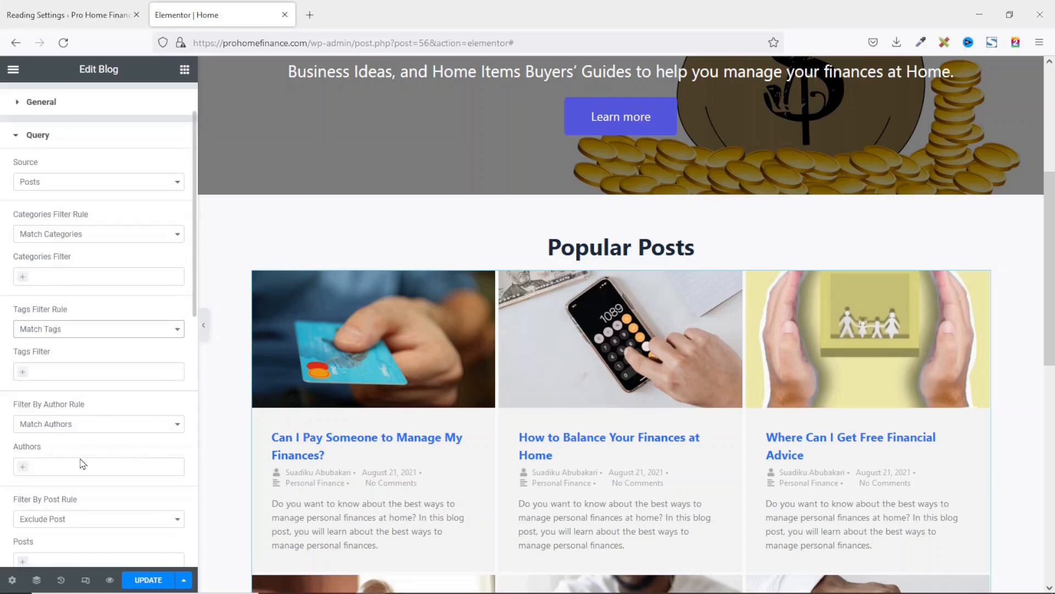
{"action": "scroll", "coordinate": [97, 505], "scroll_direction": "down", "scroll_amount": 6}
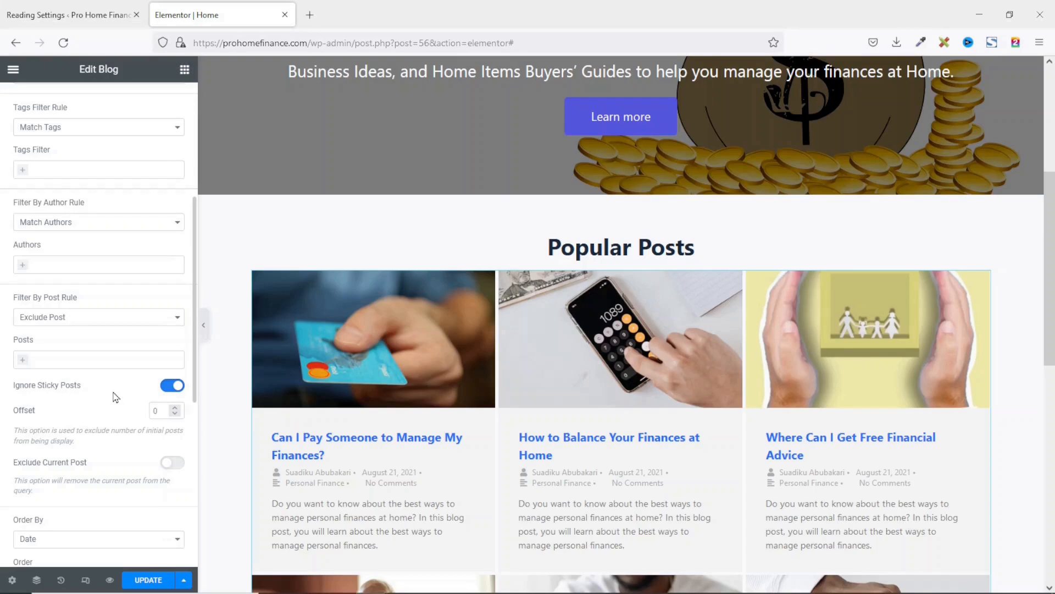
Check the sticky option in Quick Edit for "Can I Pay Someone to Manage My Finances?" in the WordPress posts list, then return to the Elementor page
{"action": "left_click", "coordinate": [61, 17]}
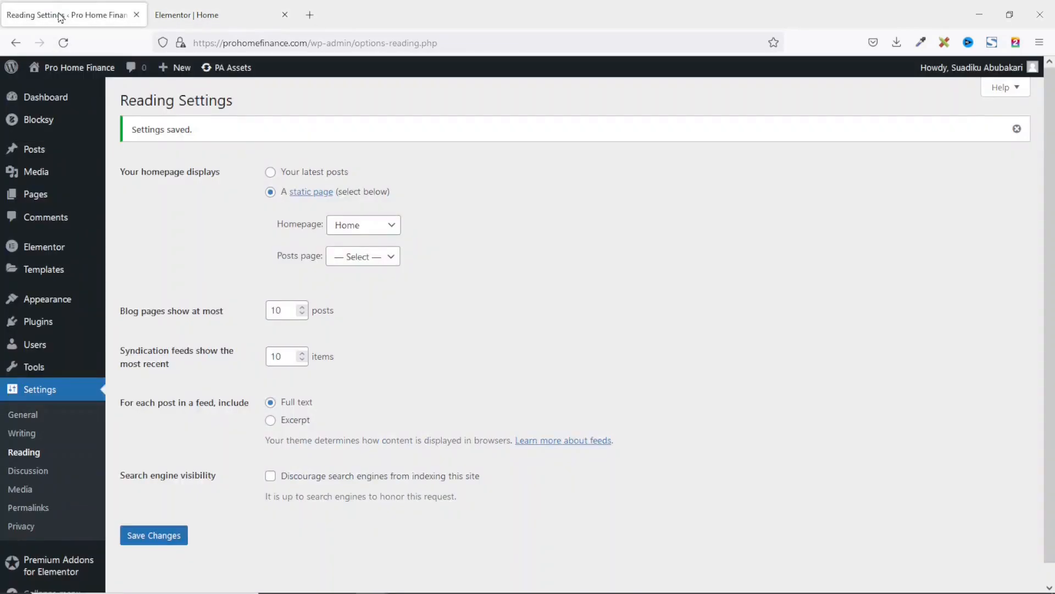
{"action": "mouse_move", "coordinate": [35, 154]}
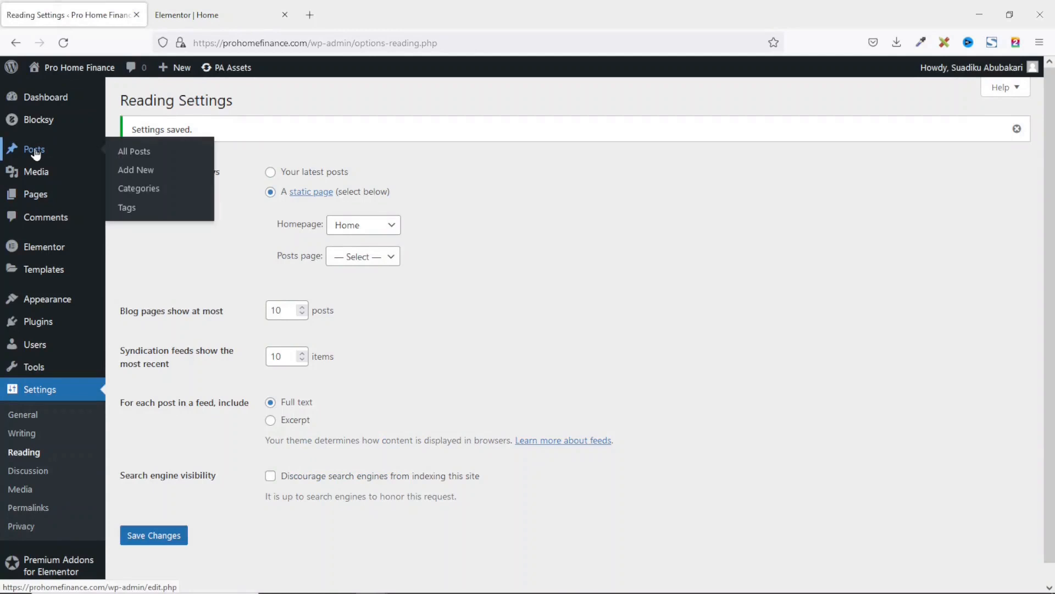
{"action": "middle_click", "coordinate": [40, 153]}
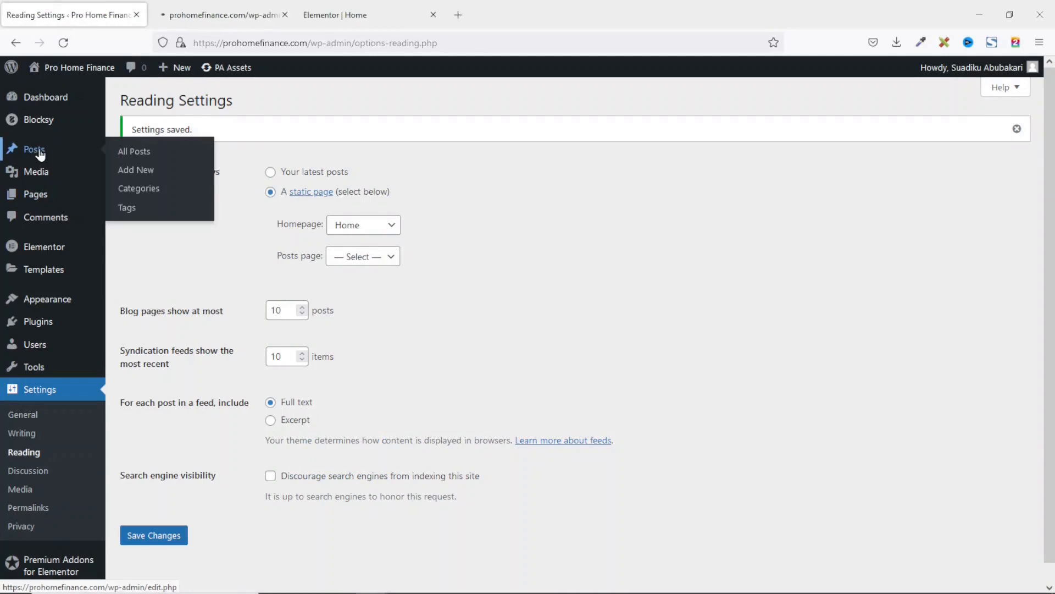
{"action": "left_click", "coordinate": [225, 16]}
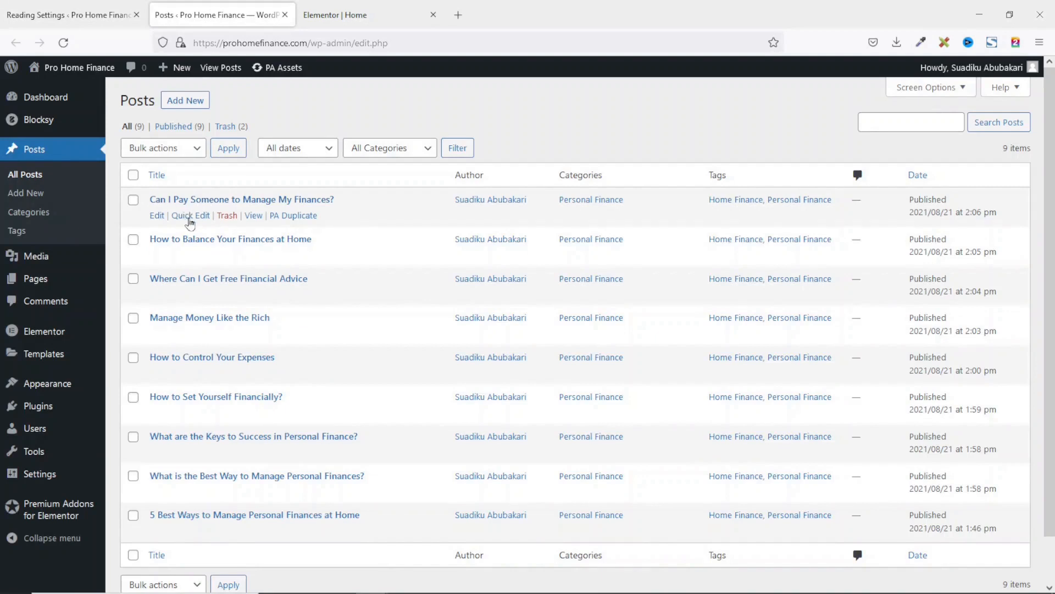
{"action": "left_click", "coordinate": [189, 215]}
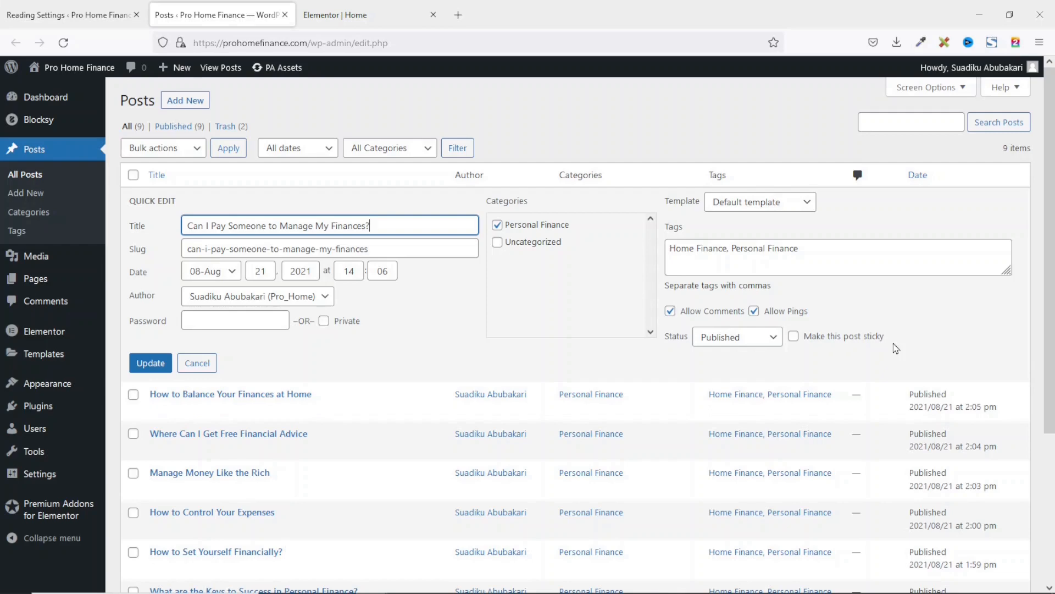
{"action": "scroll", "coordinate": [775, 471], "scroll_direction": "down", "scroll_amount": 4}
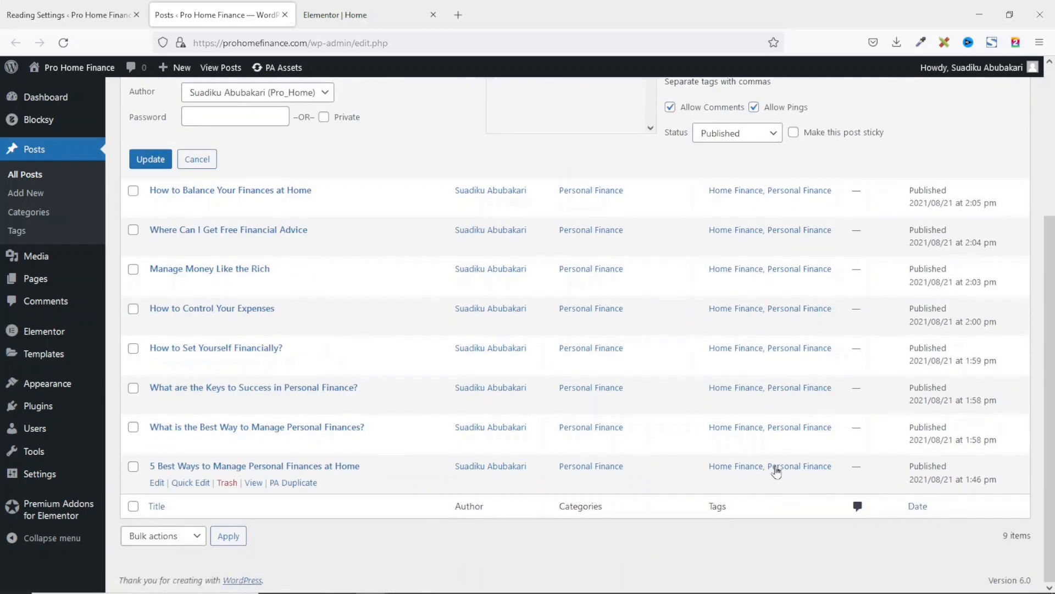
{"action": "scroll", "coordinate": [764, 478], "scroll_direction": "up", "scroll_amount": 4}
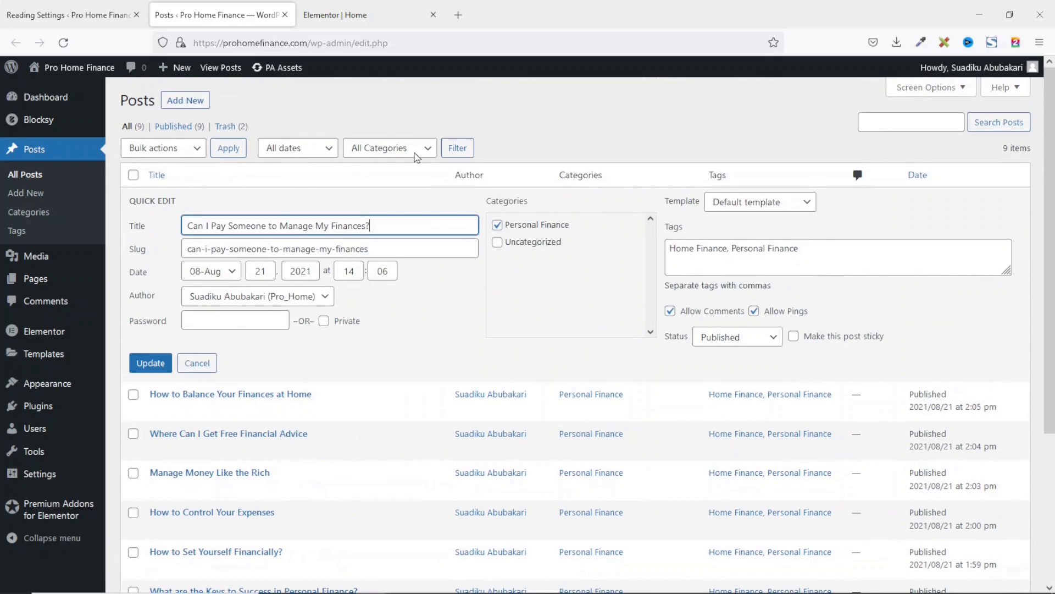
{"action": "left_click", "coordinate": [285, 15]}
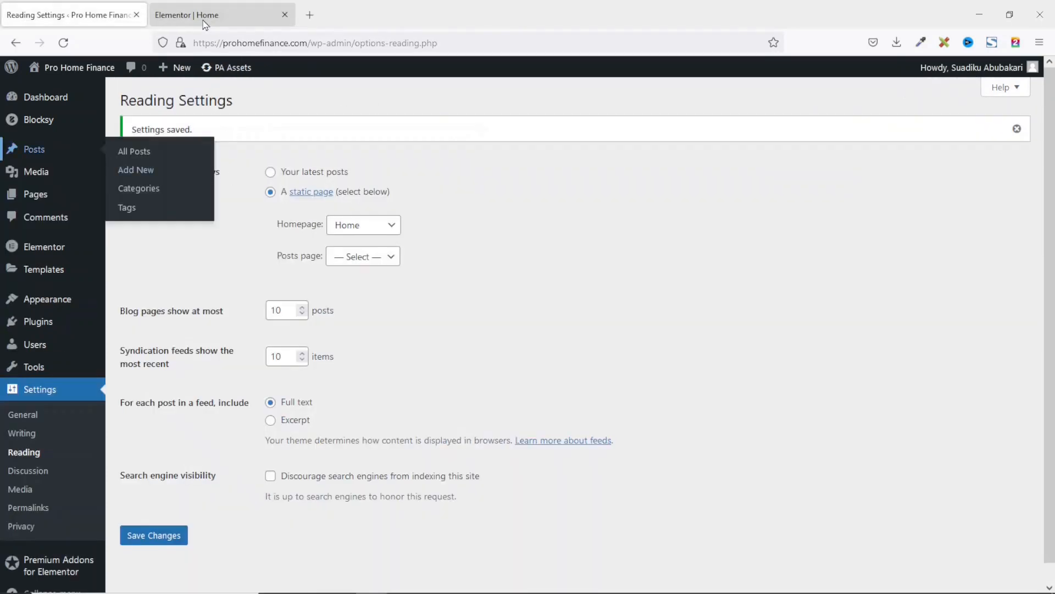
{"action": "left_click", "coordinate": [204, 21]}
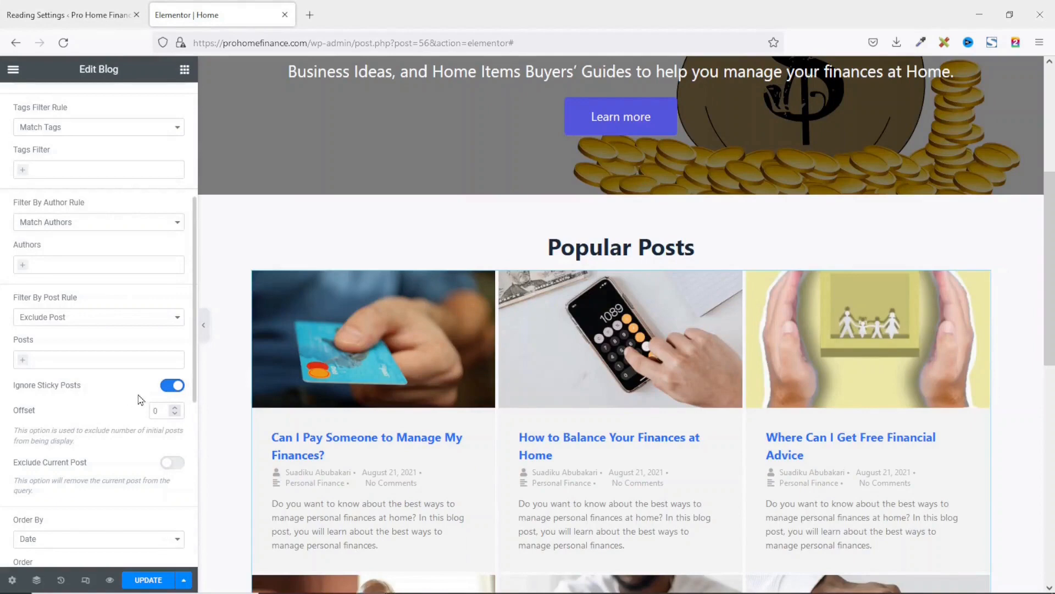
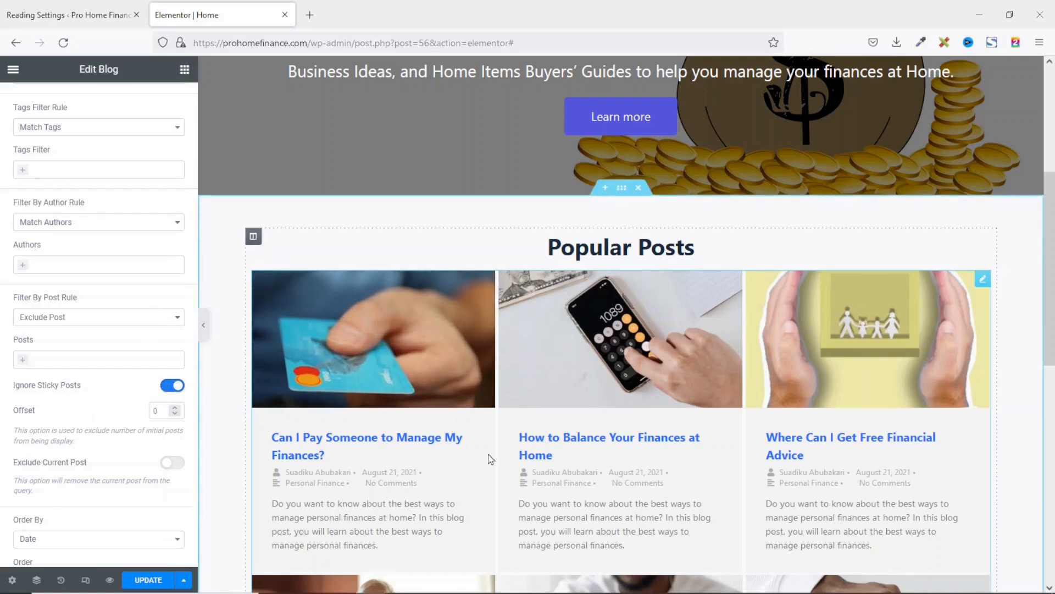
Try query offsets of 1 and 2 on the Popular Posts widget and restore the offset to 0
{"action": "scroll", "coordinate": [492, 462], "scroll_direction": "down", "scroll_amount": 1}
{"action": "scroll", "coordinate": [491, 462], "scroll_direction": "down", "scroll_amount": 1}
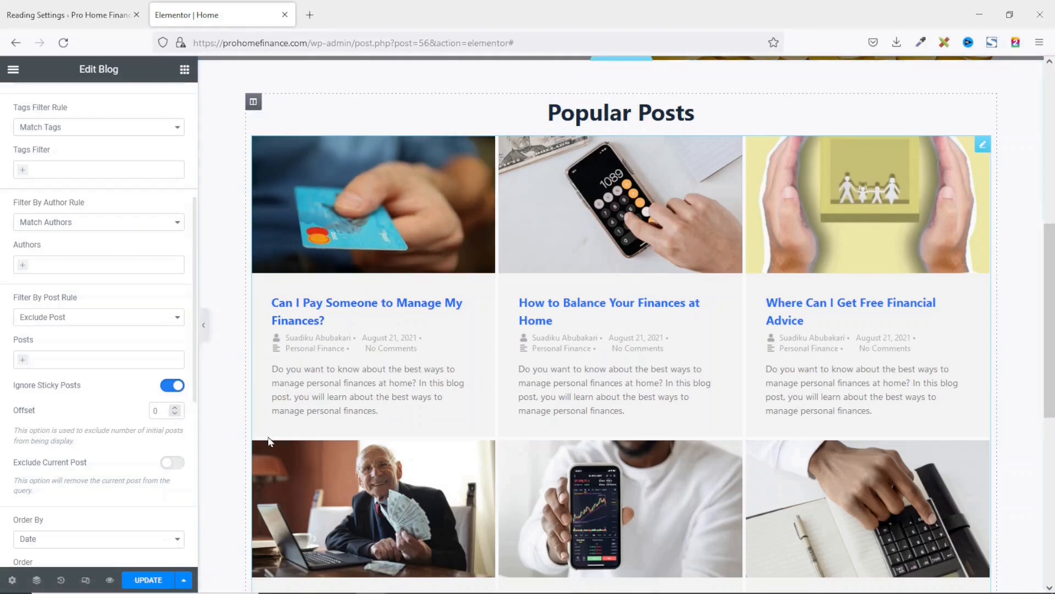
{"action": "left_click", "coordinate": [175, 408]}
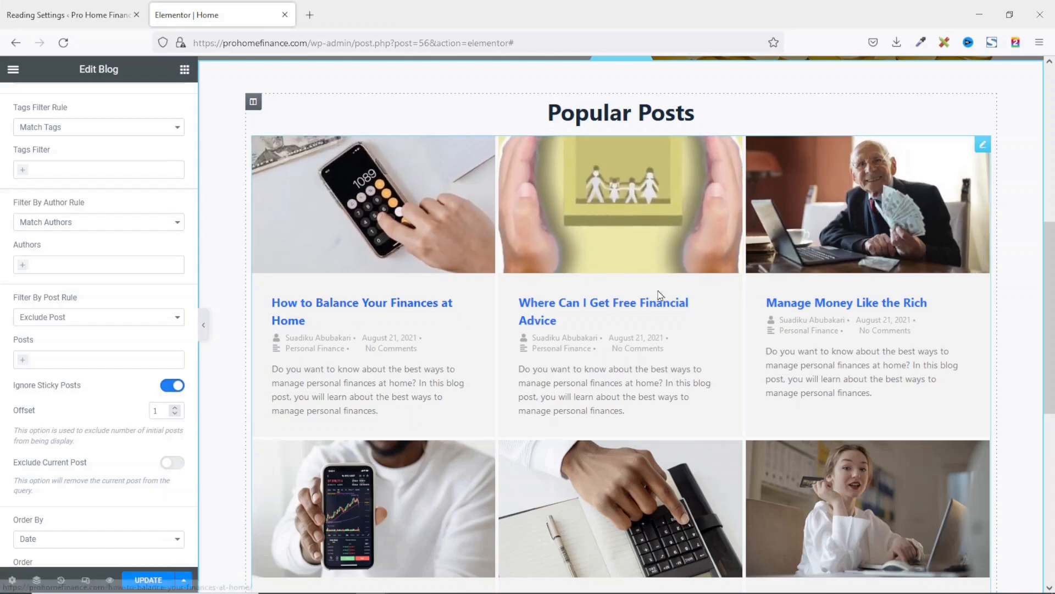
{"action": "left_click", "coordinate": [175, 408]}
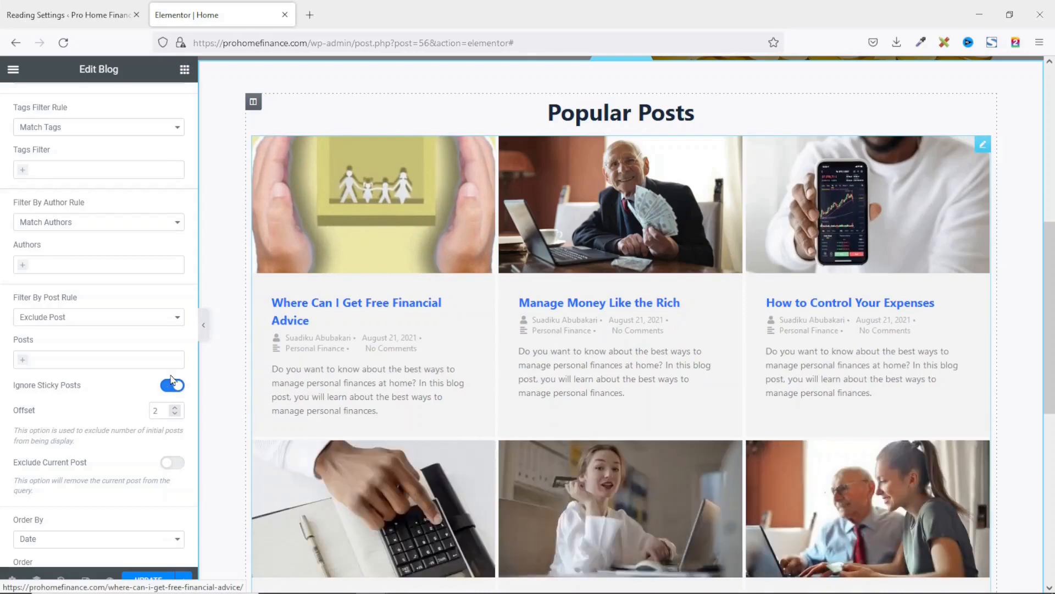
{"action": "left_click_drag", "start_coordinate": [160, 407], "coordinate": [57, 403]}
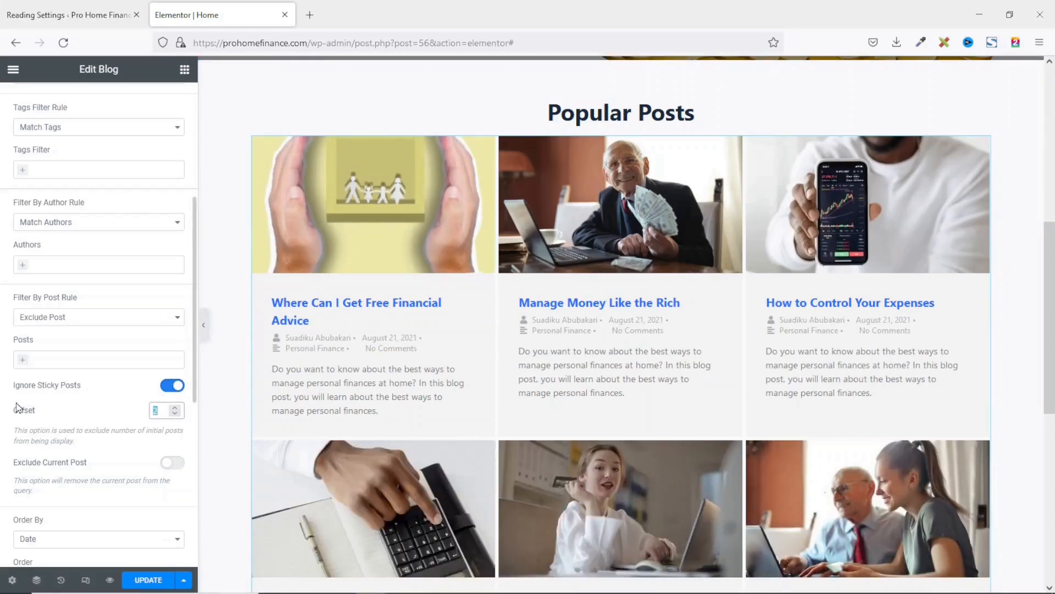
{"action": "type", "text": "0"}
Review the Exclude Current Post setting and the Order By options against the posts shown in the Popular Posts grid
{"action": "scroll", "coordinate": [106, 530], "scroll_direction": "down", "scroll_amount": 2}
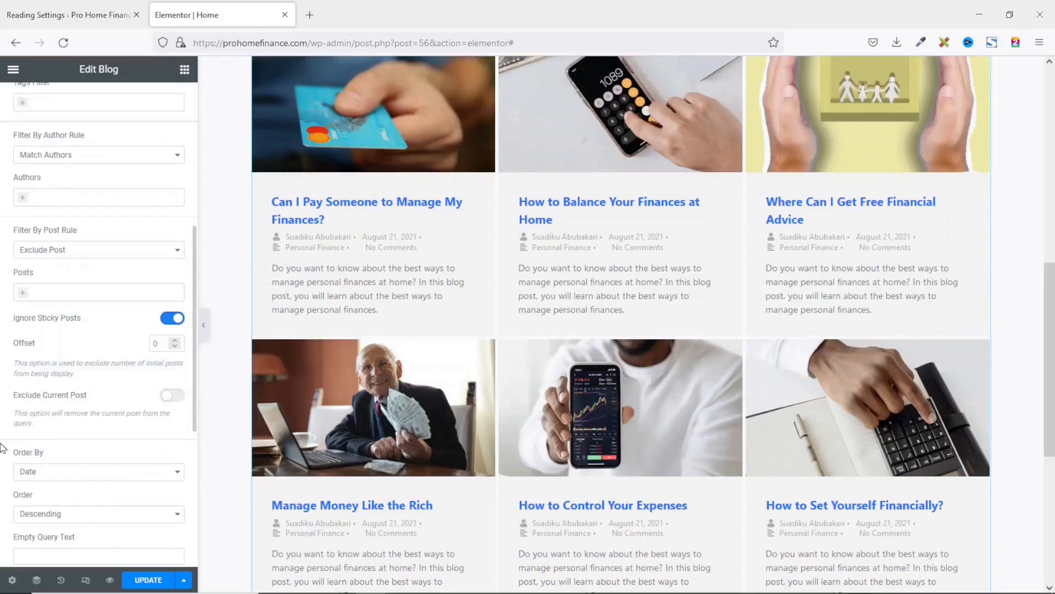
{"action": "scroll", "coordinate": [52, 435], "scroll_direction": "down", "scroll_amount": 2}
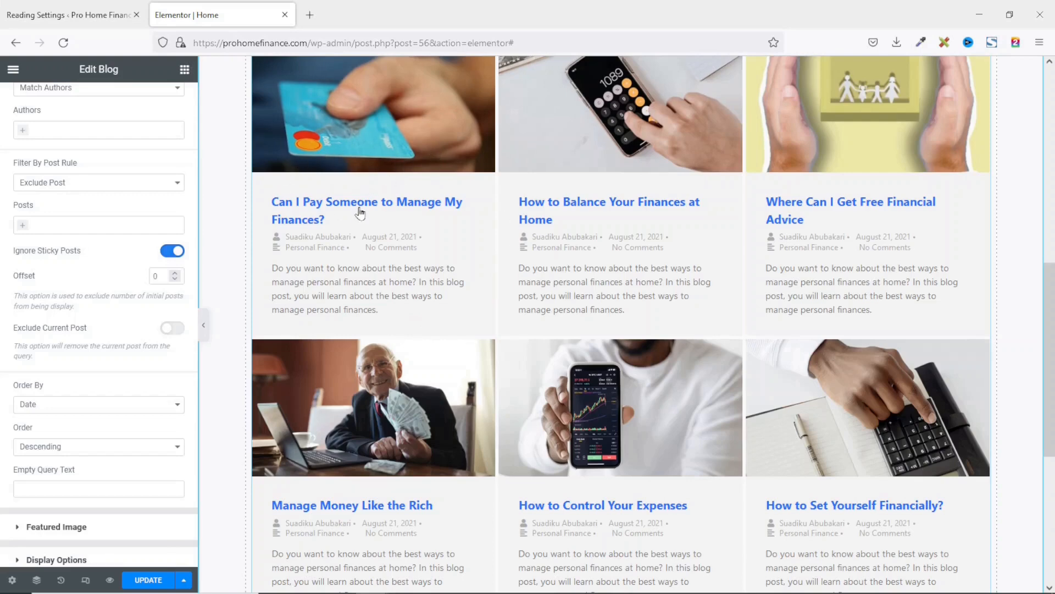
{"action": "scroll", "coordinate": [324, 231], "scroll_direction": "down", "scroll_amount": 2}
{"action": "scroll", "coordinate": [348, 156], "scroll_direction": "up", "scroll_amount": 2}
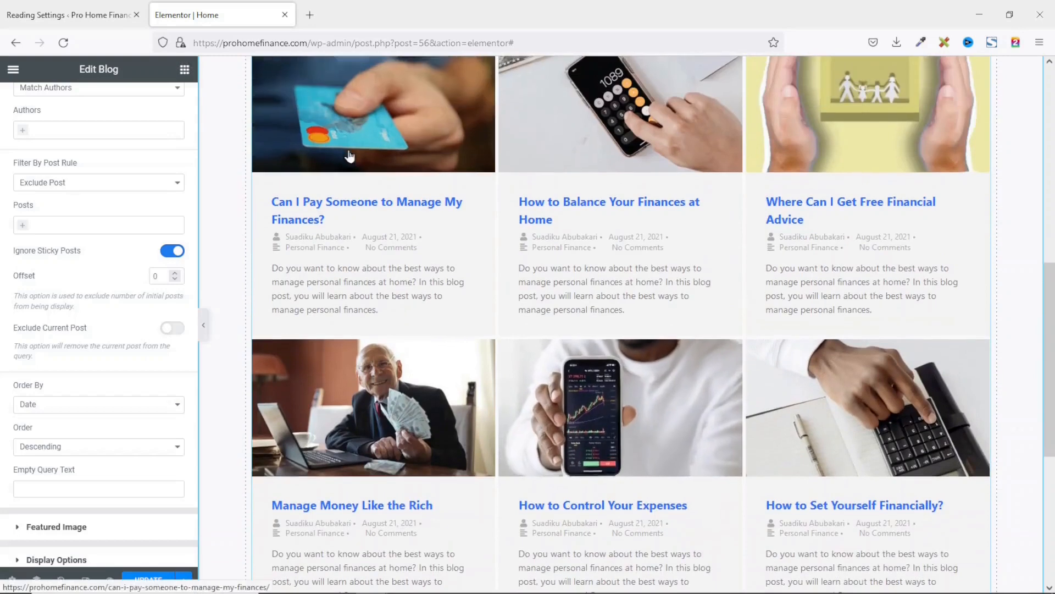
{"action": "scroll", "coordinate": [836, 490], "scroll_direction": "down", "scroll_amount": 1}
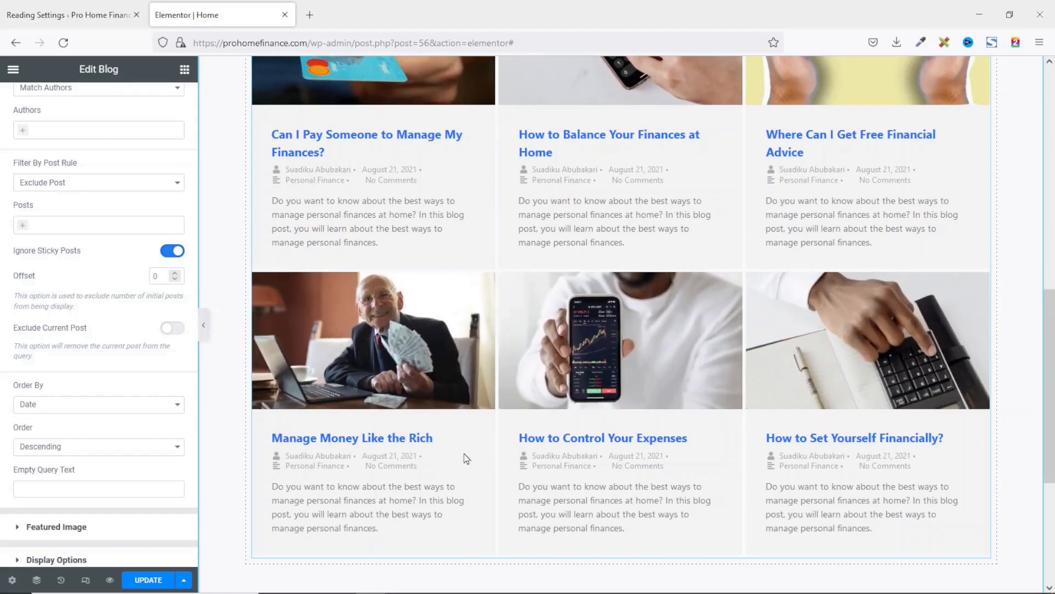
{"action": "left_click", "coordinate": [75, 407]}
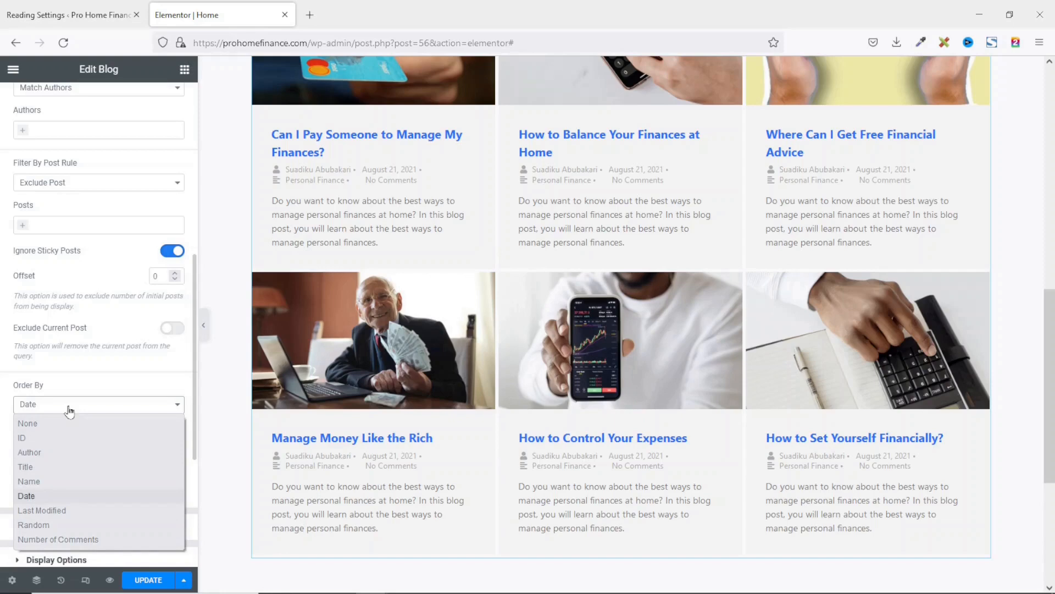
{"action": "left_click", "coordinate": [516, 448]}
{"action": "scroll", "coordinate": [523, 437], "scroll_direction": "up", "scroll_amount": 4}
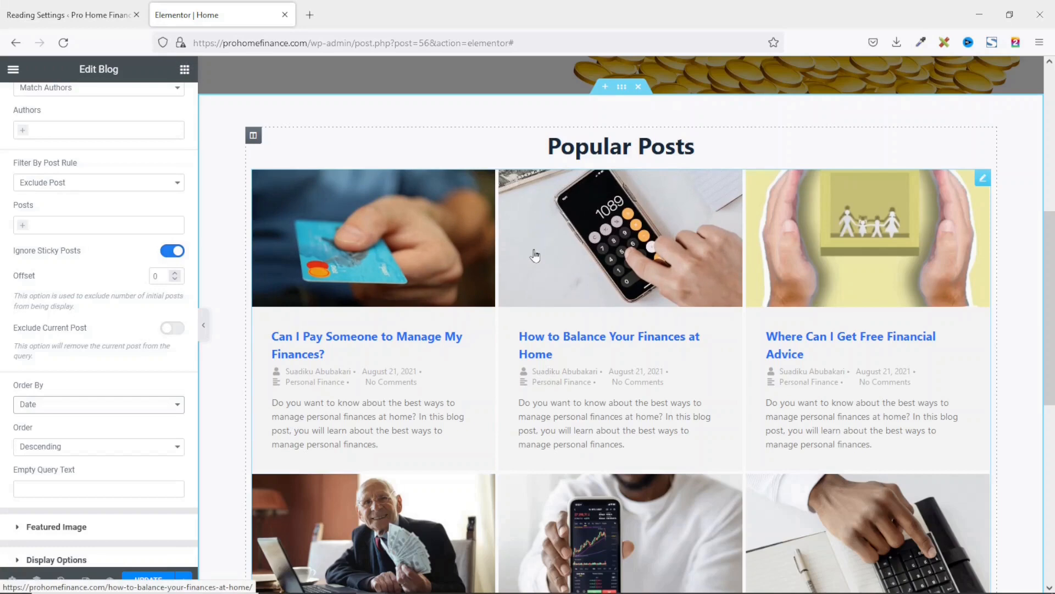
Order the Popular Posts by Number of Comments and keep the order Descending
{"action": "left_click", "coordinate": [68, 408]}
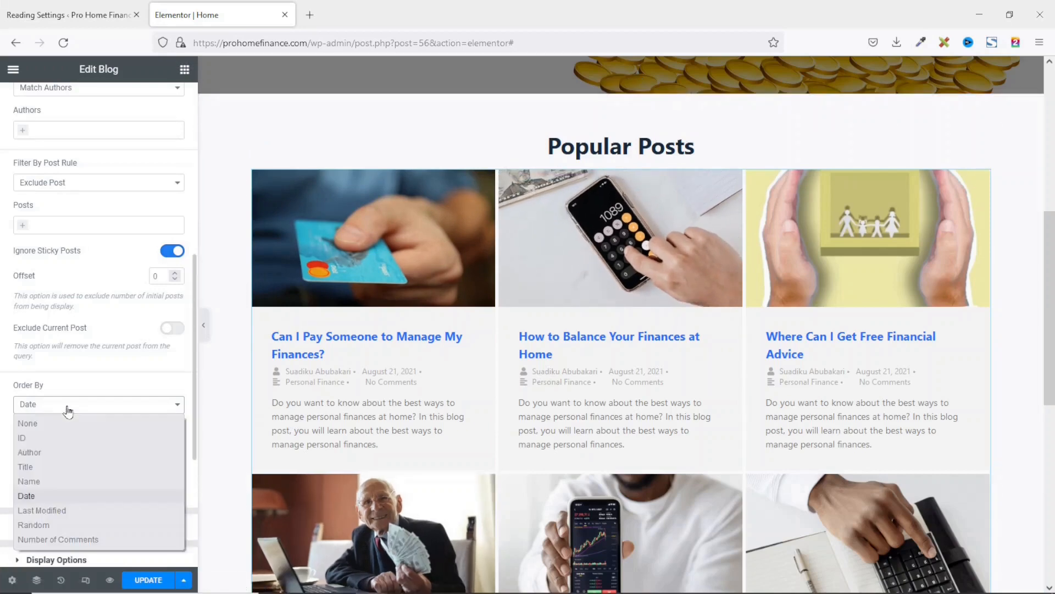
{"action": "left_click", "coordinate": [57, 539]}
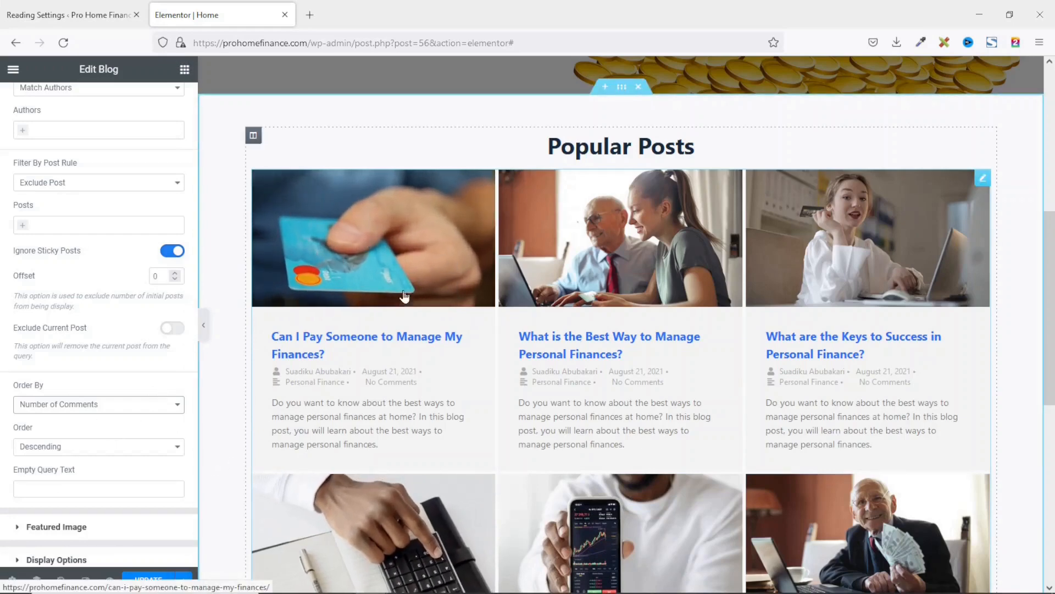
{"action": "left_click", "coordinate": [72, 446]}
{"action": "left_click", "coordinate": [72, 448]}
{"action": "left_click", "coordinate": [72, 448]}
{"action": "left_click", "coordinate": [72, 448]}
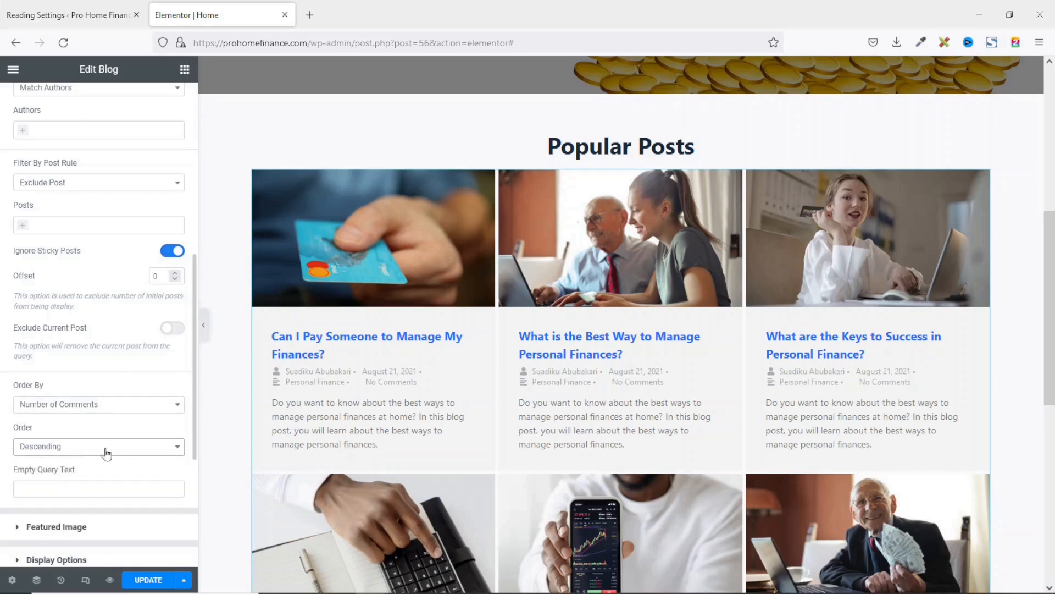
Open the Featured Image settings, try hiding the images and show them again, and keep the image size at Full
{"action": "scroll", "coordinate": [132, 413], "scroll_direction": "down", "scroll_amount": 2}
{"action": "left_click", "coordinate": [49, 460]}
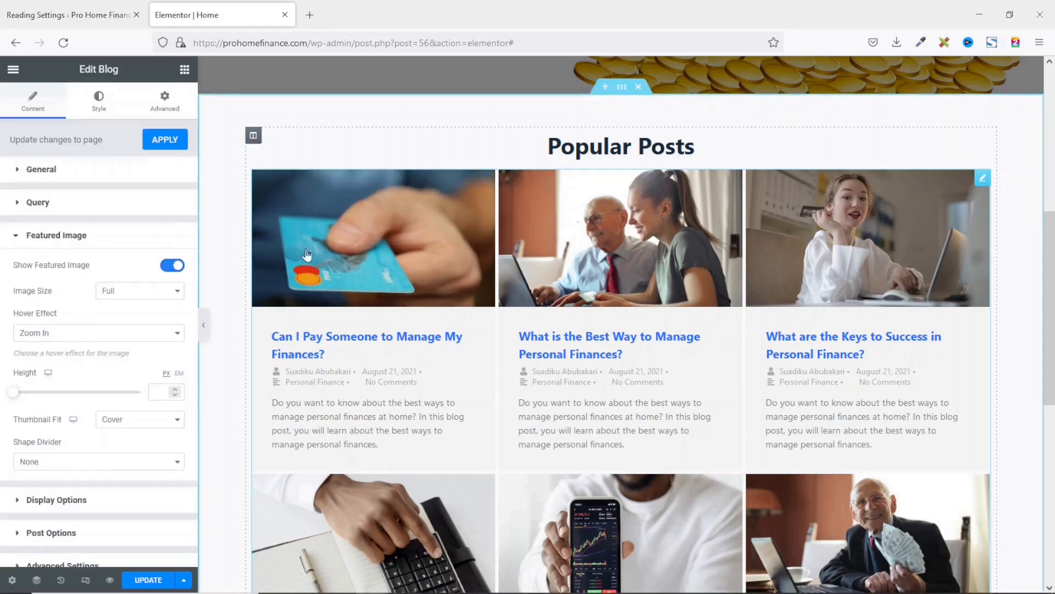
{"action": "left_click", "coordinate": [171, 266]}
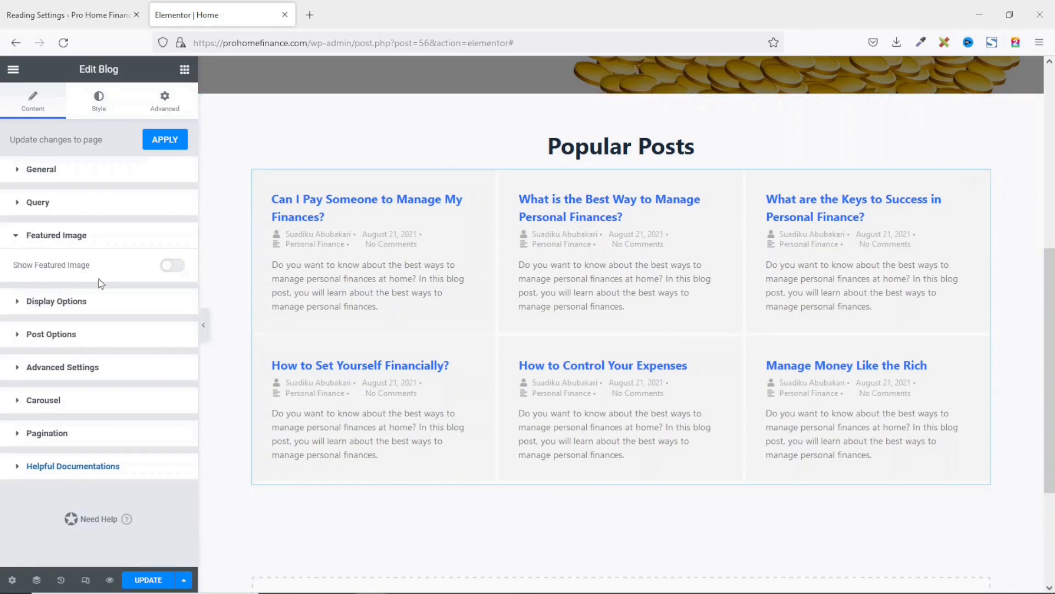
{"action": "left_click", "coordinate": [172, 266]}
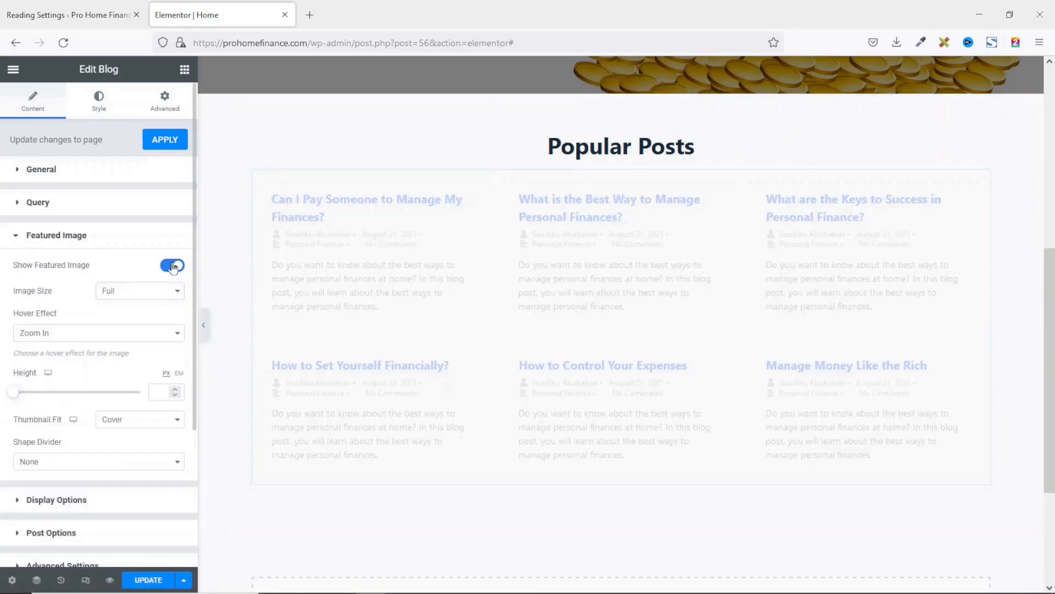
{"action": "left_click", "coordinate": [141, 293]}
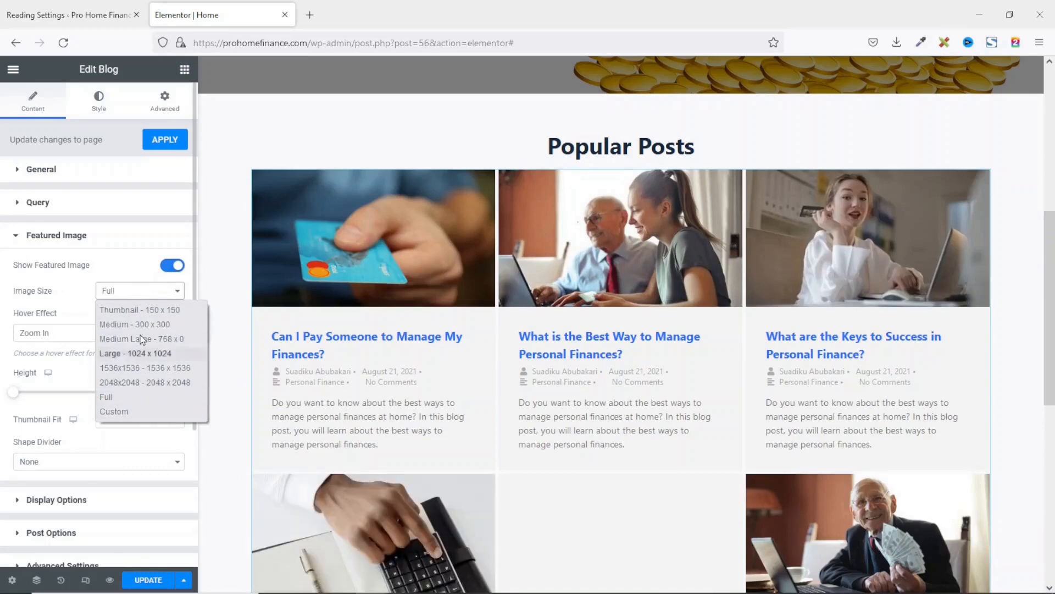
{"action": "left_click", "coordinate": [135, 292]}
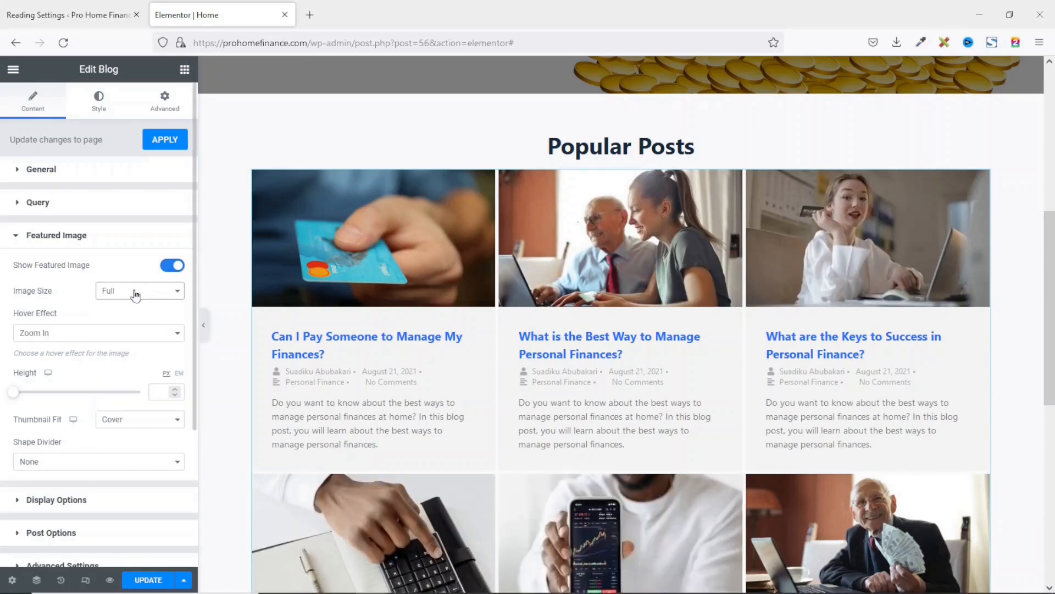
Set the blog widget's featured image hover effect to Grayscale and choose H2 as the post title HTML tag
{"action": "left_click", "coordinate": [89, 333]}
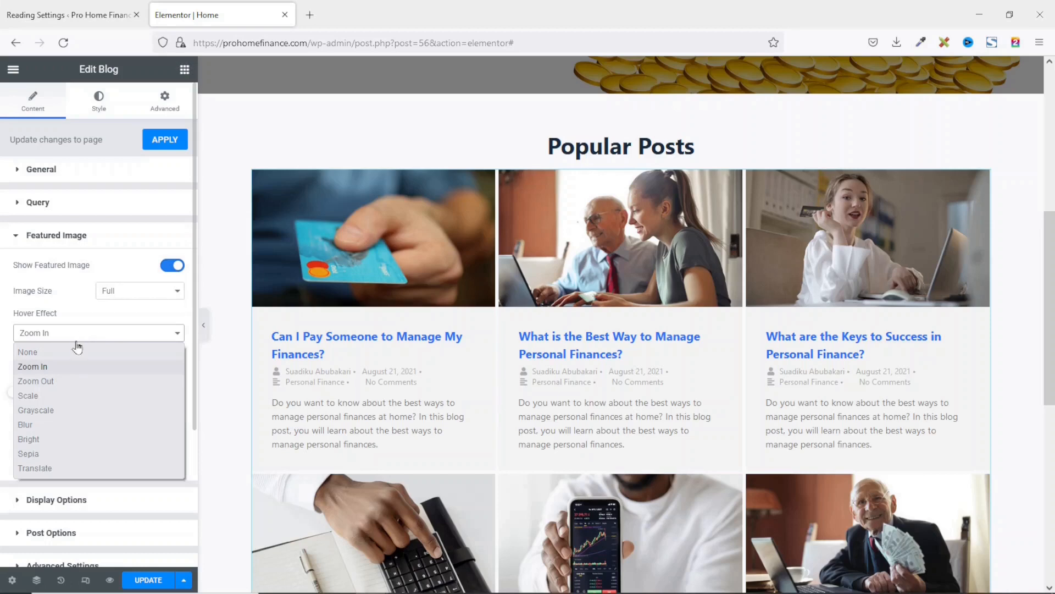
{"action": "left_click", "coordinate": [56, 410]}
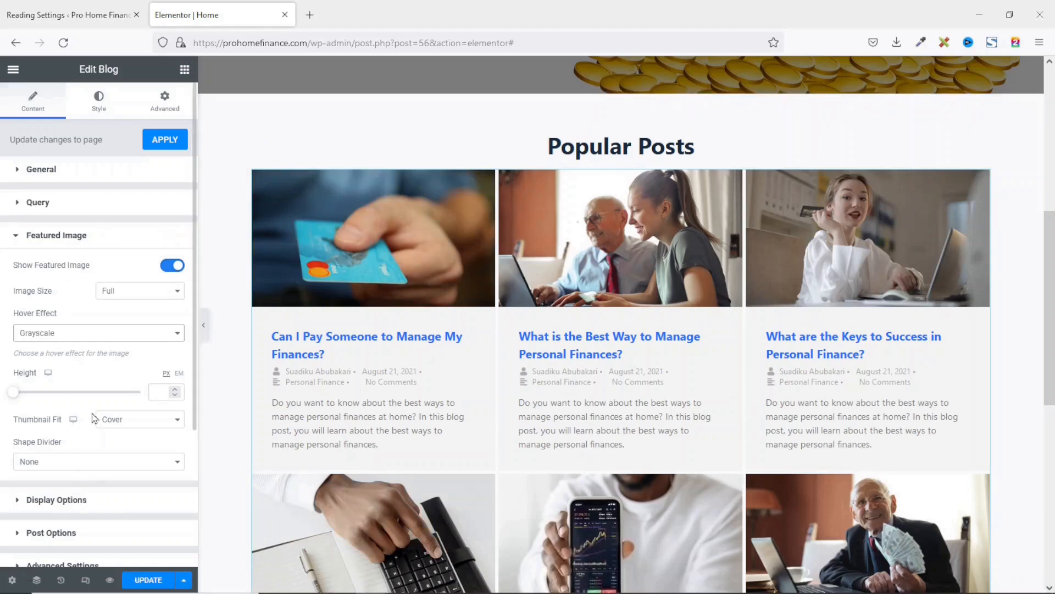
{"action": "left_click", "coordinate": [59, 501]}
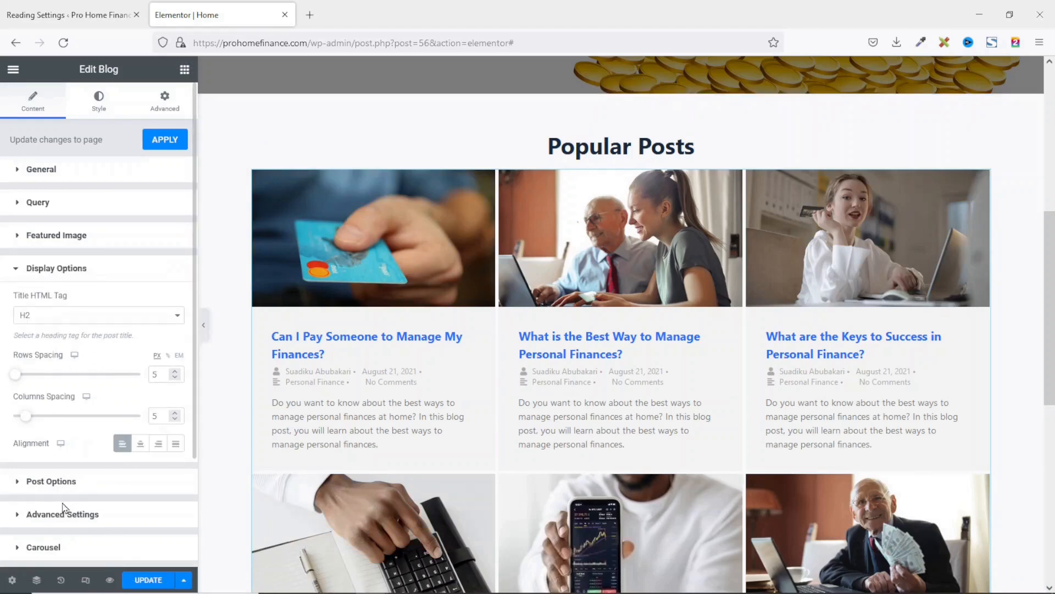
{"action": "left_click", "coordinate": [51, 319]}
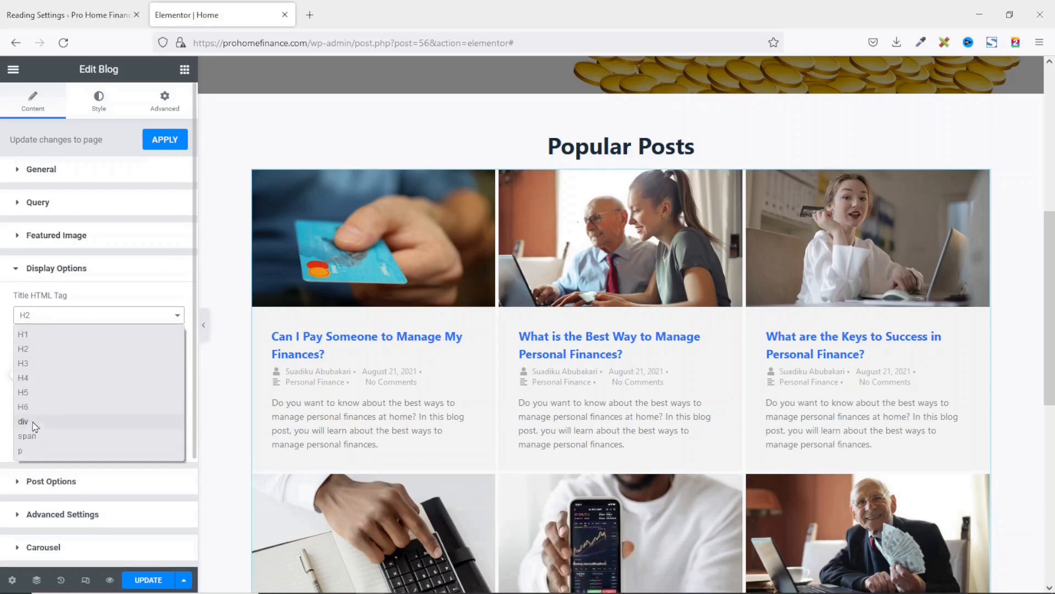
{"action": "left_click", "coordinate": [36, 353]}
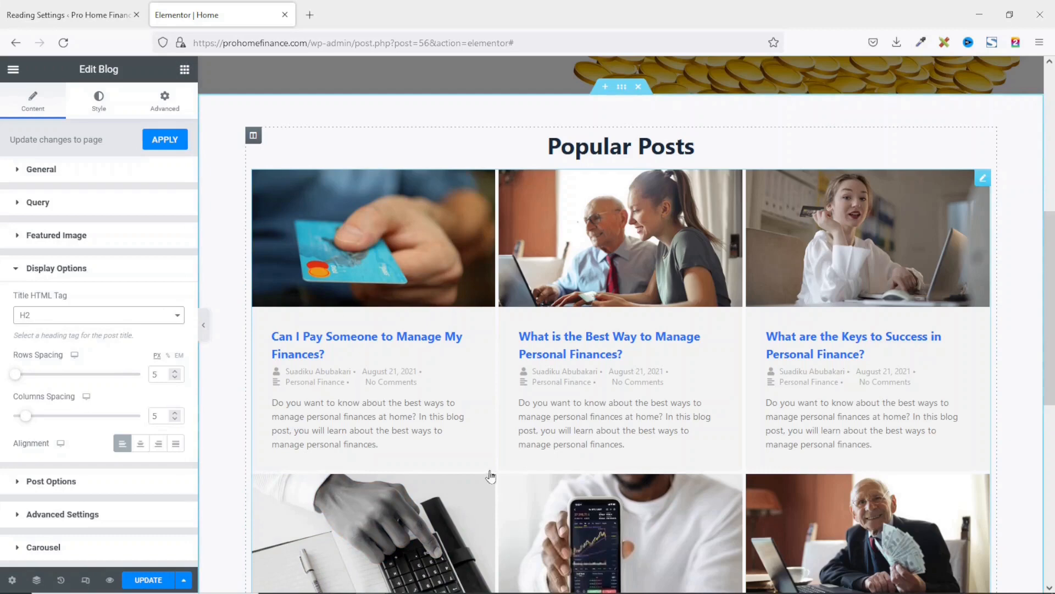
Try 50 px rows and columns spacing on the Popular Posts grid and restore both to 5 px
{"action": "scroll", "coordinate": [415, 481], "scroll_direction": "down", "scroll_amount": 2}
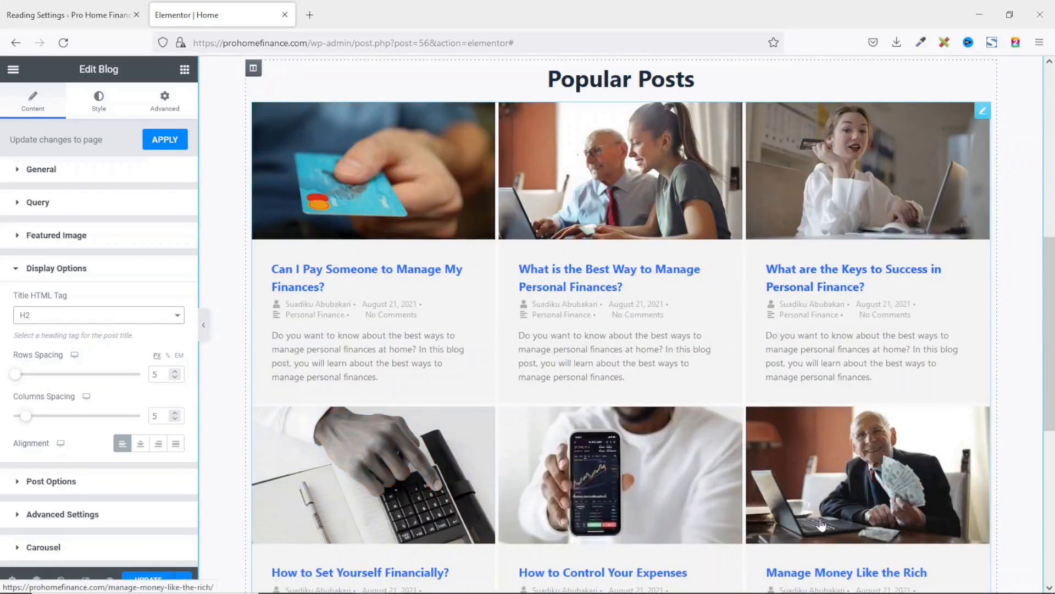
{"action": "left_click", "coordinate": [159, 374]}
{"action": "type", "text": "0"}
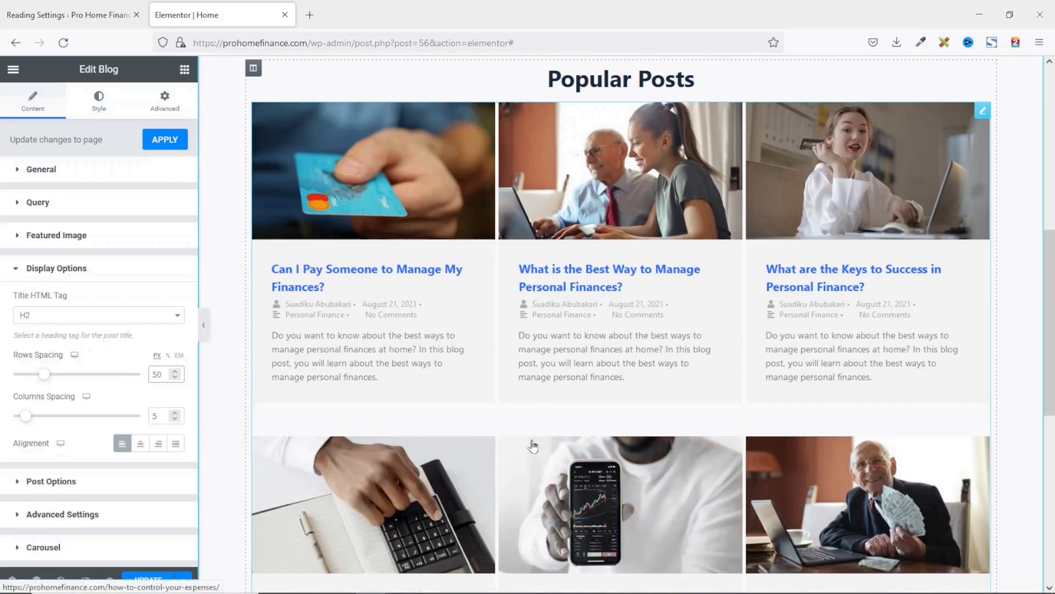
{"action": "left_click", "coordinate": [162, 416]}
{"action": "type", "text": "0"}
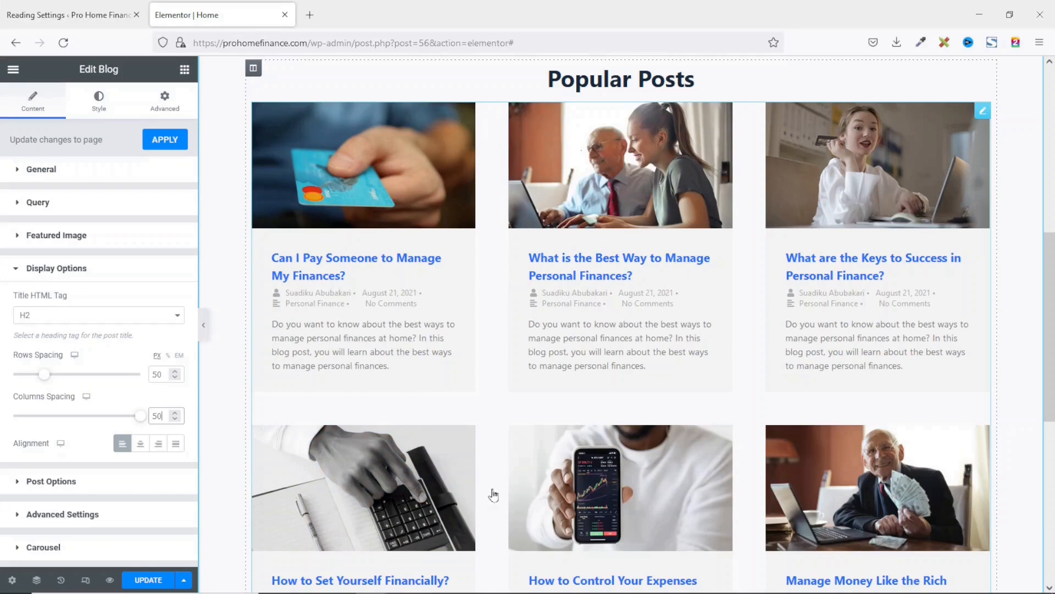
{"action": "key", "text": "BackSpace"}
{"action": "left_click", "coordinate": [164, 376]}
{"action": "key", "text": "BackSpace"}
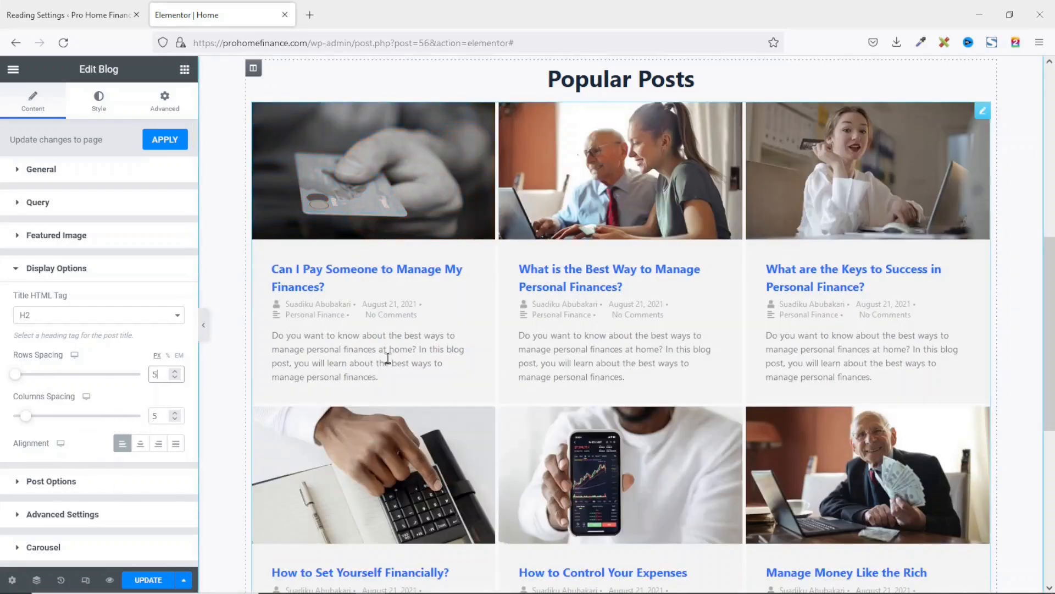
Try center, right and justified alignment for the post text and return it to left alignment
{"action": "left_click", "coordinate": [140, 443]}
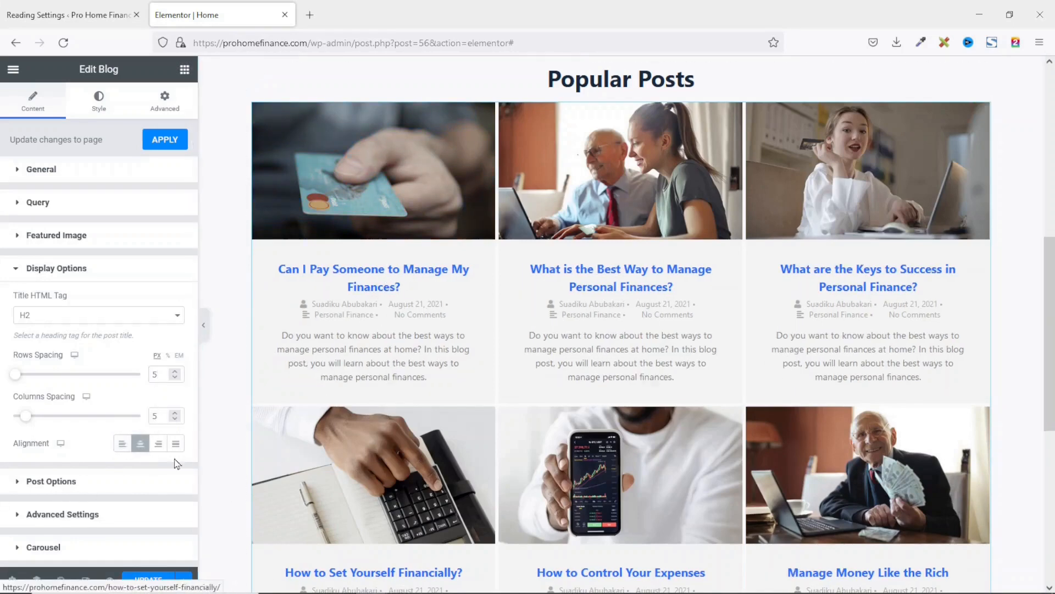
{"action": "left_click", "coordinate": [158, 443]}
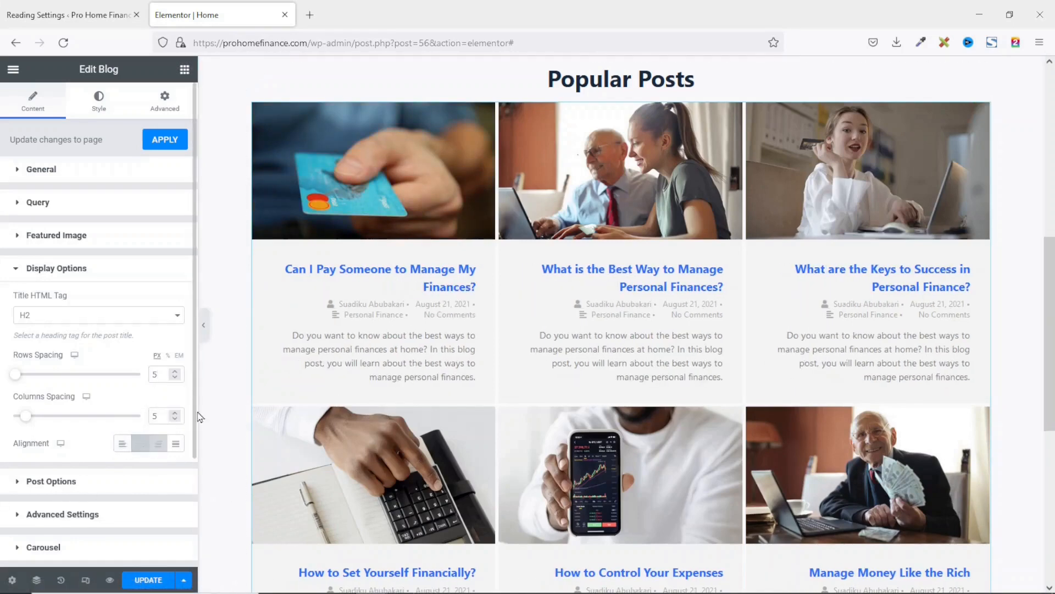
{"action": "left_click", "coordinate": [179, 445]}
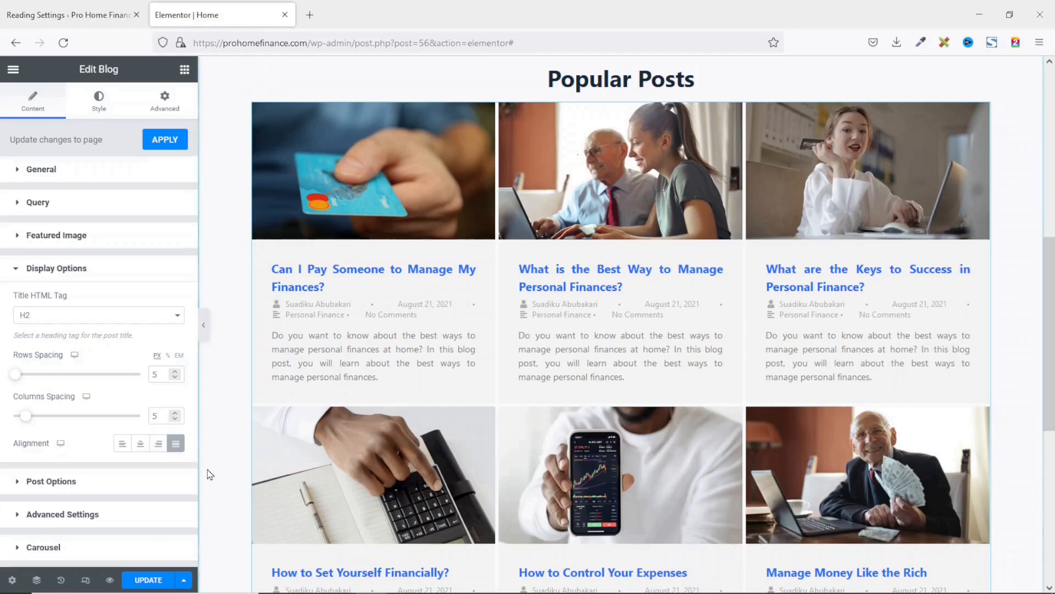
{"action": "left_click", "coordinate": [122, 445]}
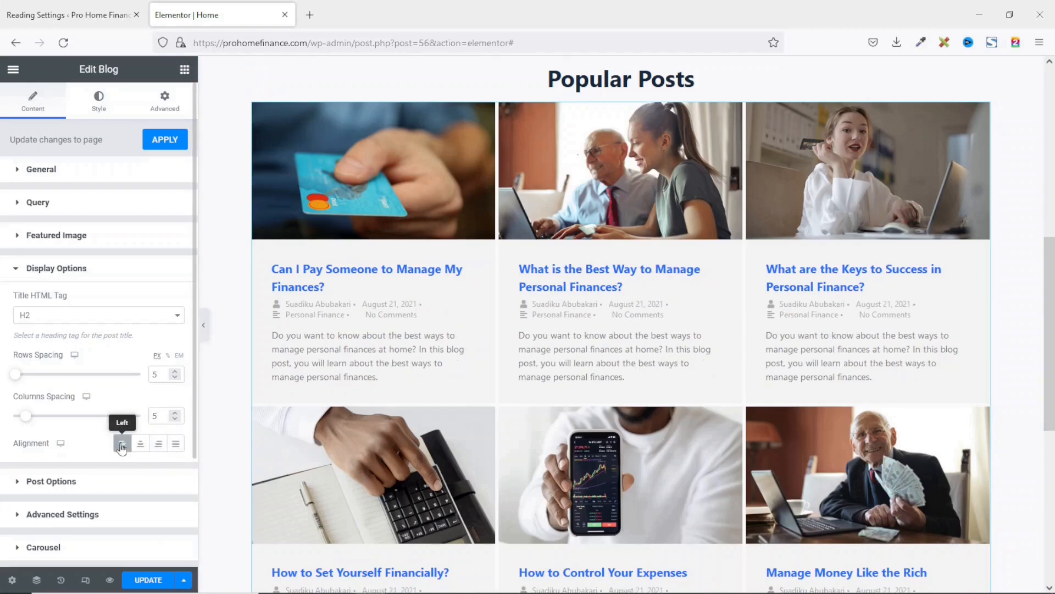
Try Post Full Content as the posts' content source in the post options and switch back to Post Excerpt
{"action": "left_click", "coordinate": [64, 484]}
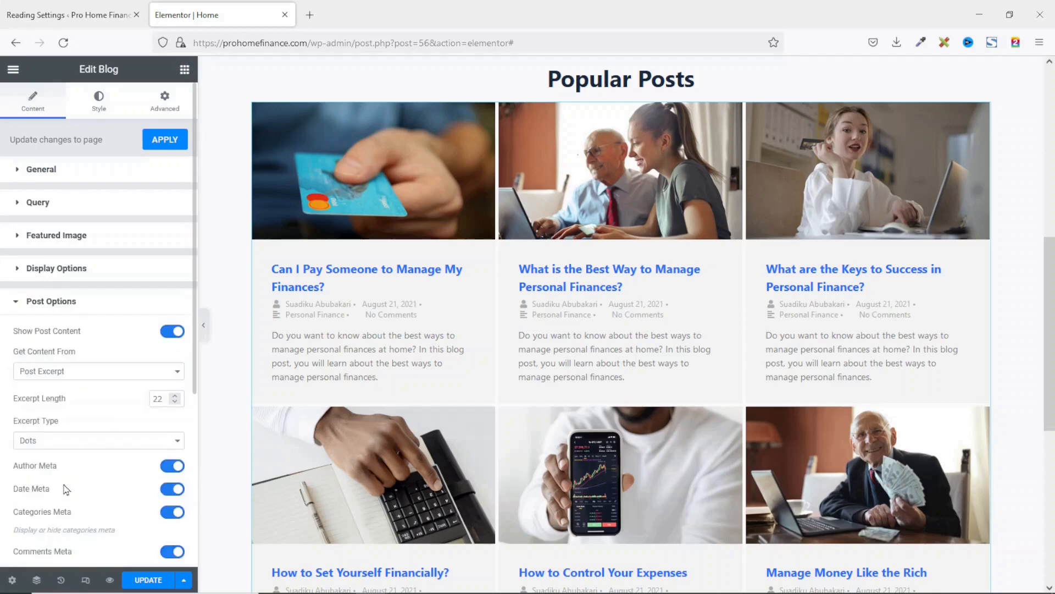
{"action": "scroll", "coordinate": [396, 405], "scroll_direction": "down", "scroll_amount": 5}
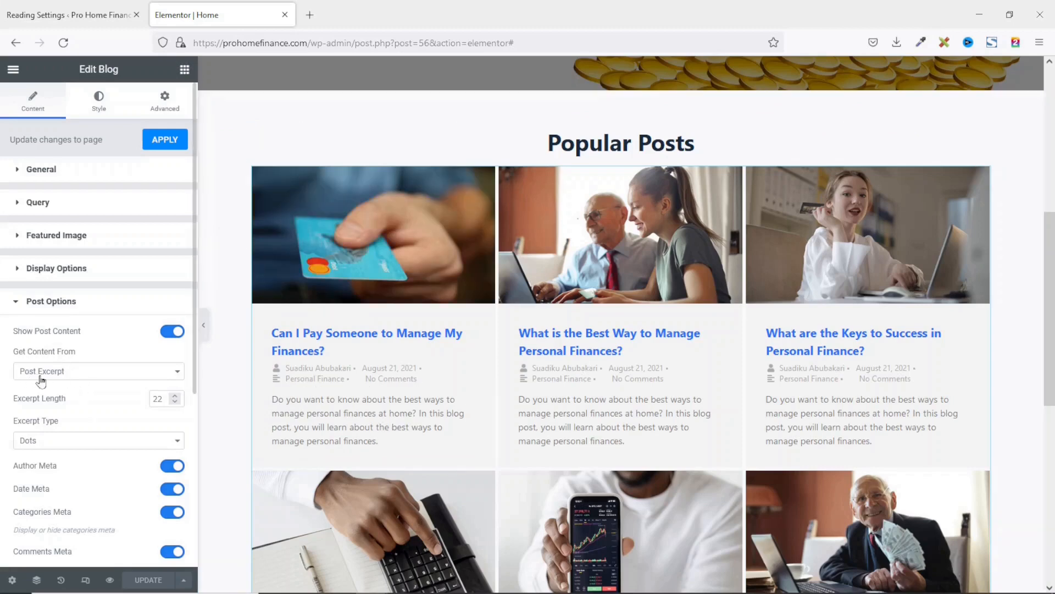
{"action": "left_click", "coordinate": [77, 375]}
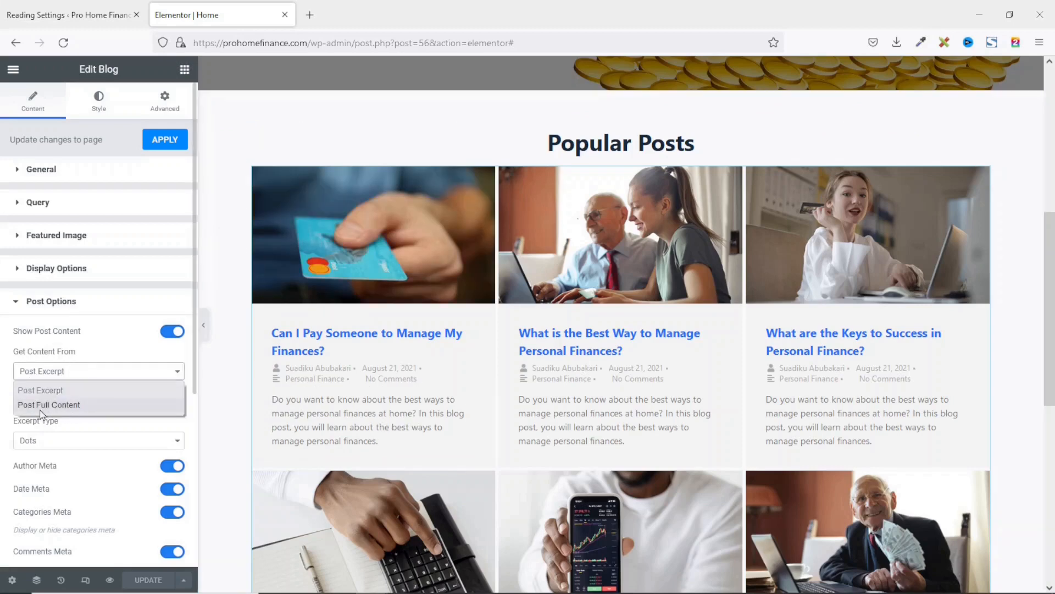
{"action": "left_click", "coordinate": [63, 407]}
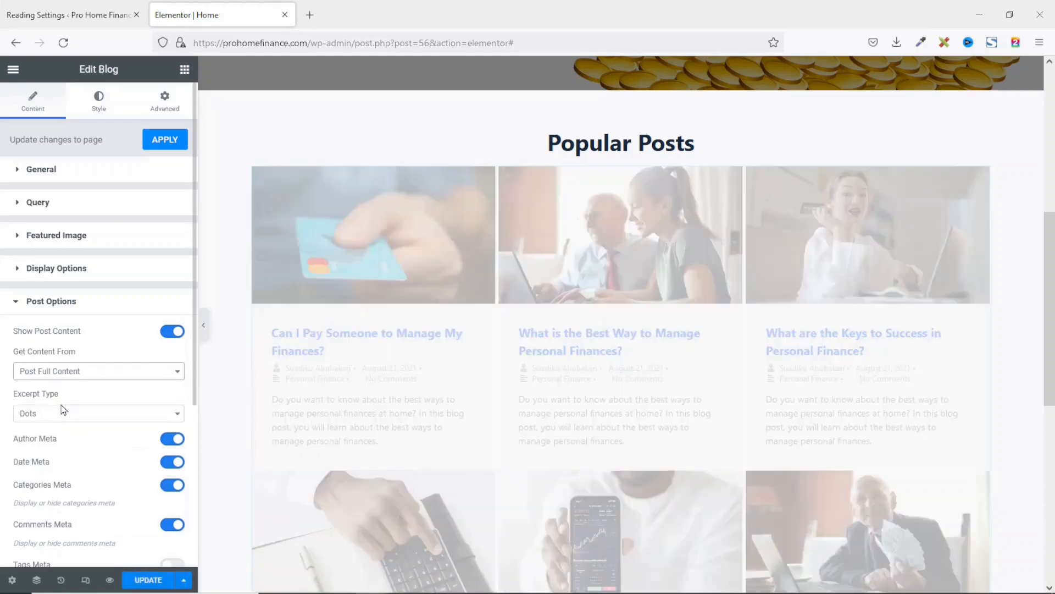
{"action": "scroll", "coordinate": [405, 409], "scroll_direction": "down", "scroll_amount": 10}
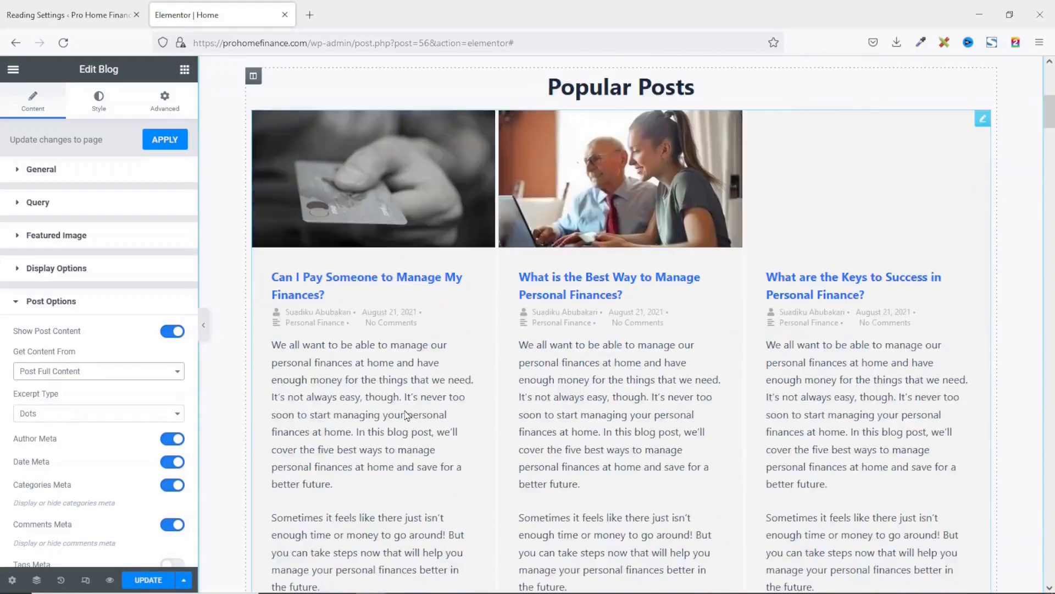
{"action": "scroll", "coordinate": [324, 258], "scroll_direction": "up", "scroll_amount": 10}
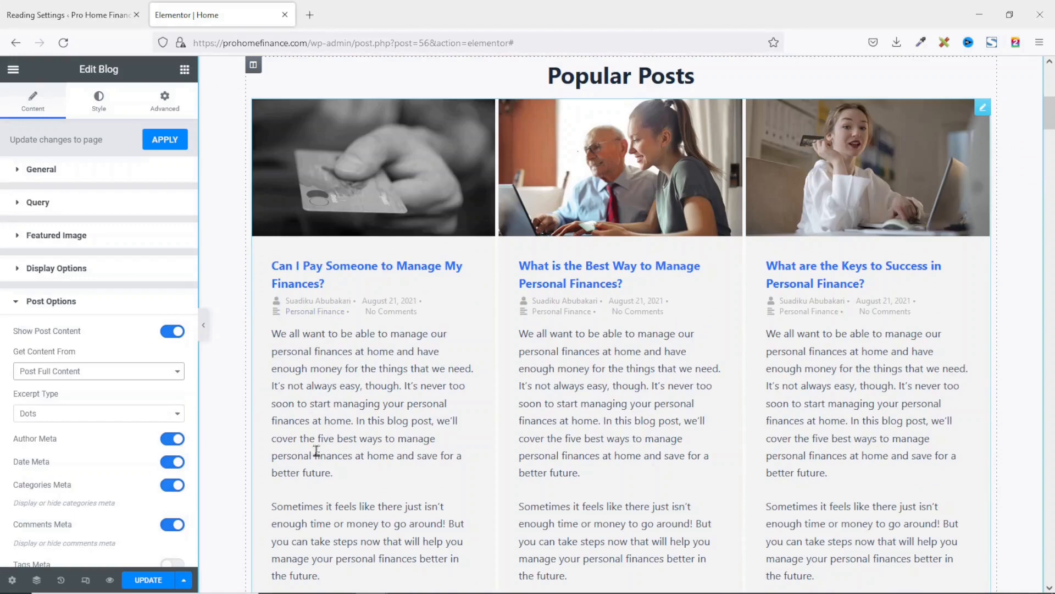
{"action": "scroll", "coordinate": [412, 353], "scroll_direction": "down", "scroll_amount": 5}
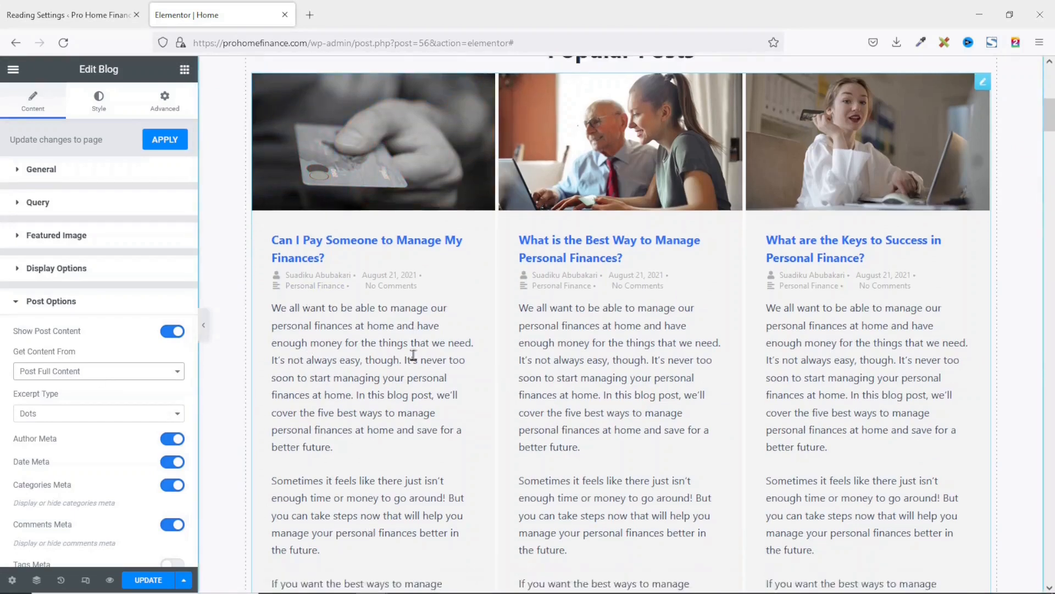
{"action": "scroll", "coordinate": [412, 361], "scroll_direction": "up", "scroll_amount": 3}
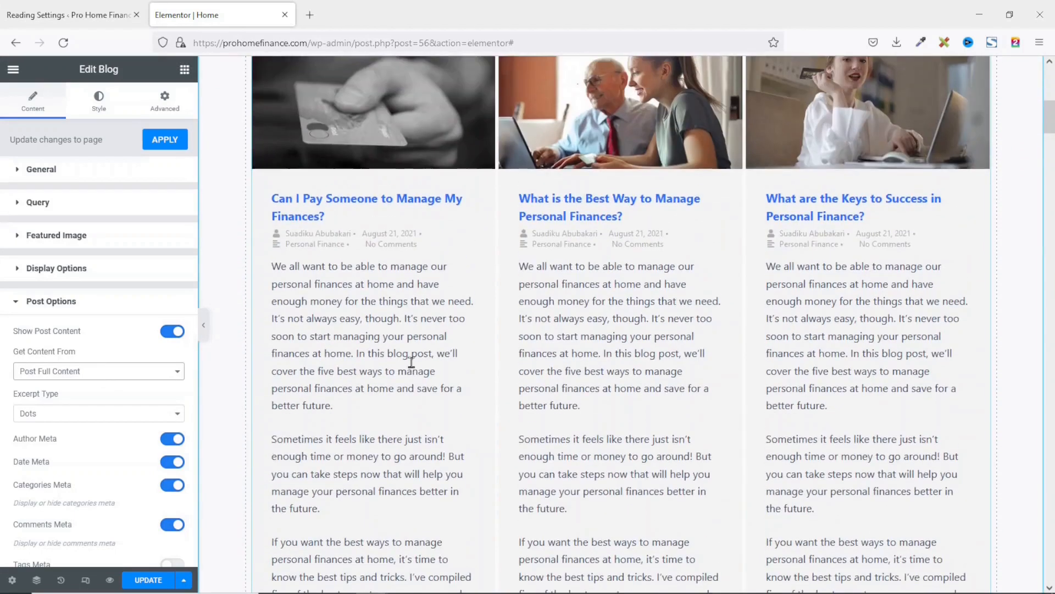
{"action": "left_click", "coordinate": [115, 378]}
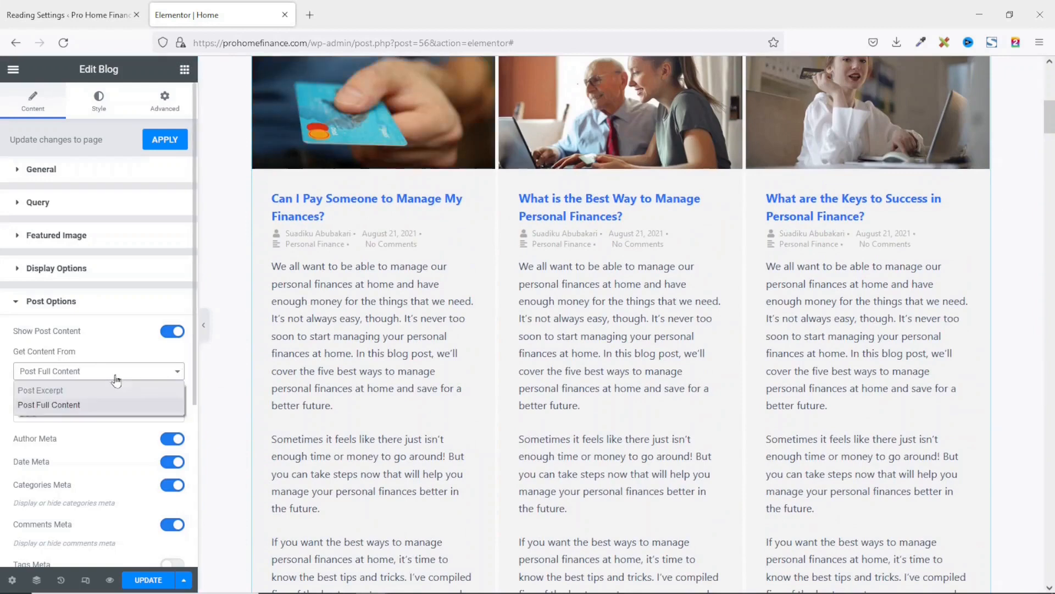
{"action": "left_click", "coordinate": [76, 391]}
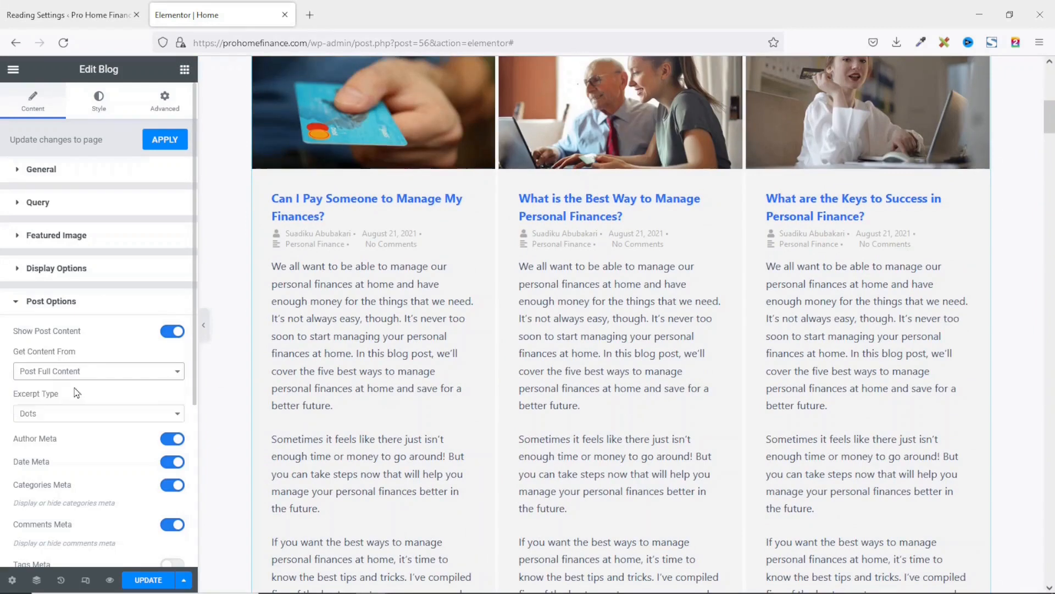
Try Link as the excerpt type with its read more text and set the type back to Dots
{"action": "scroll", "coordinate": [77, 387], "scroll_direction": "down", "scroll_amount": 2}
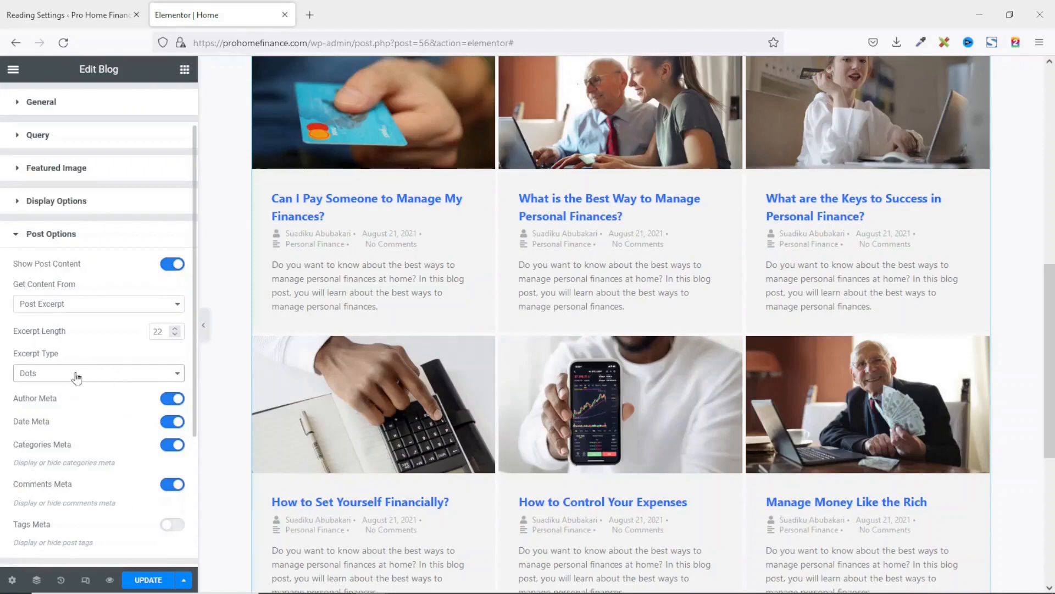
{"action": "left_click", "coordinate": [76, 376]}
{"action": "left_click", "coordinate": [48, 408]}
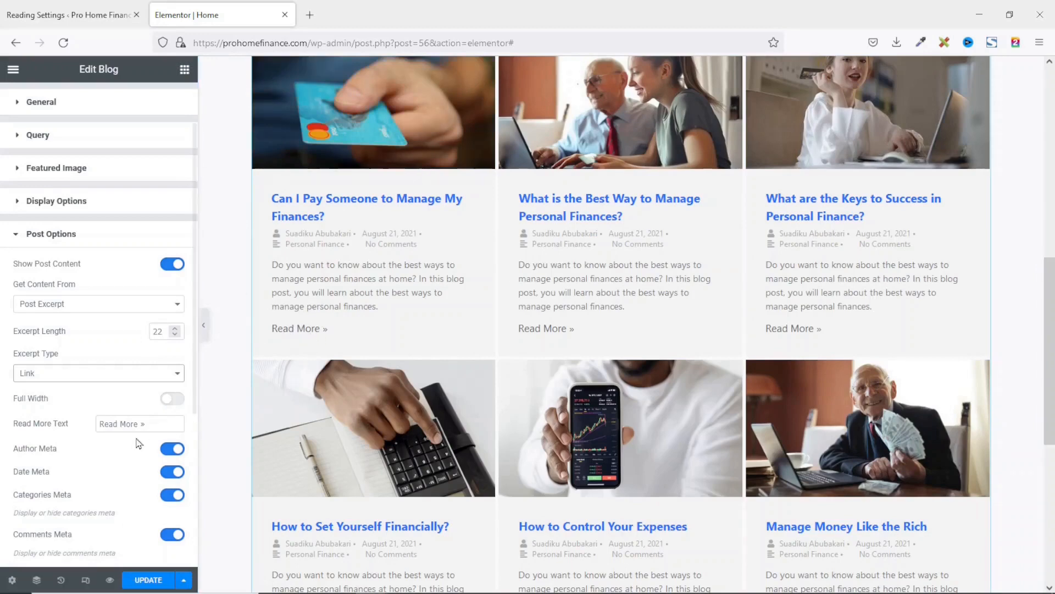
{"action": "left_click_drag", "start_coordinate": [165, 423], "coordinate": [55, 428]}
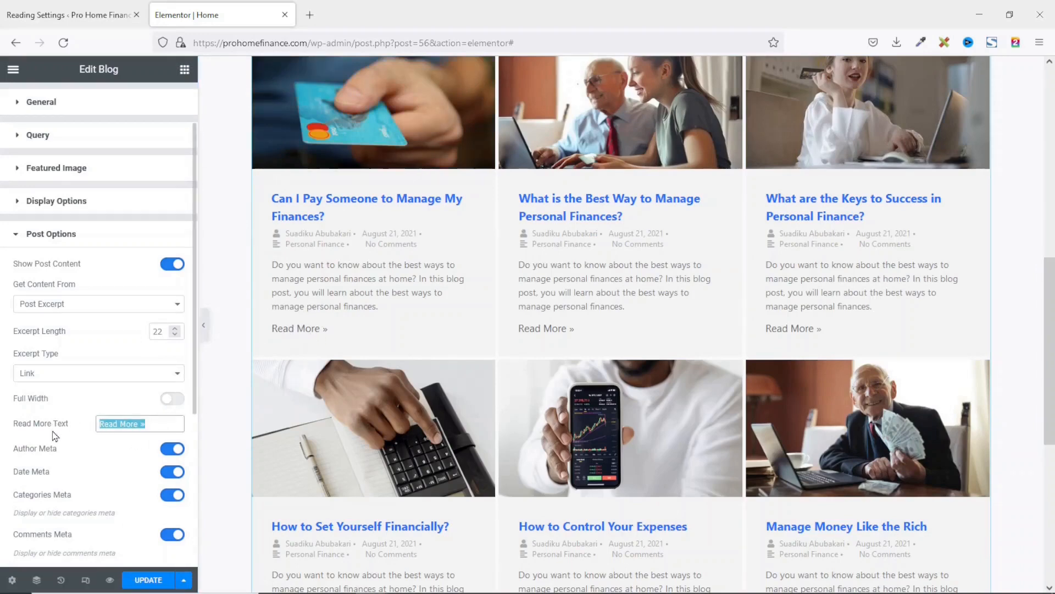
{"action": "left_click", "coordinate": [82, 373]}
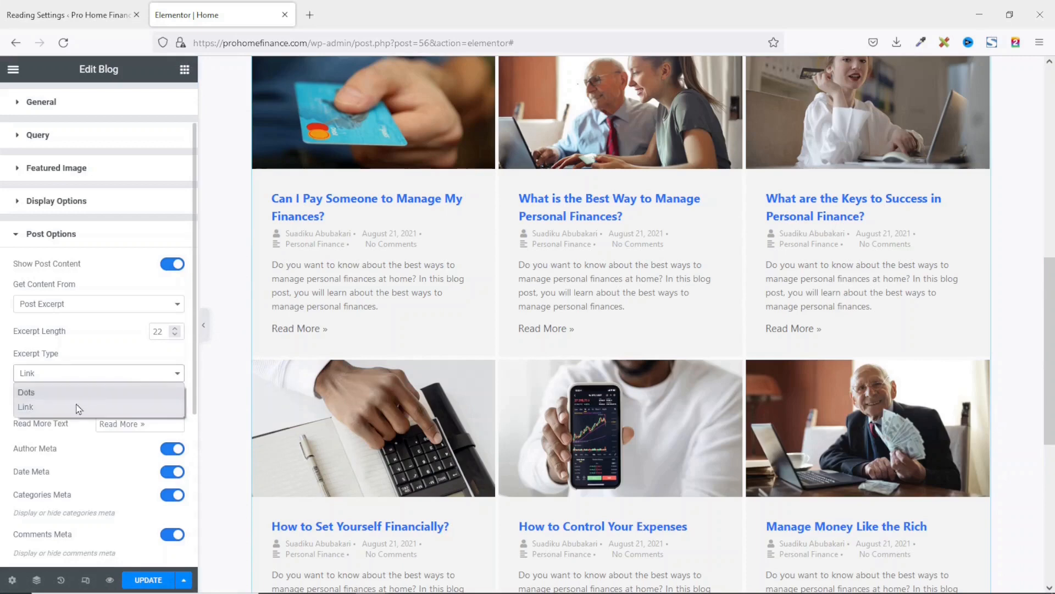
{"action": "left_click", "coordinate": [78, 395]}
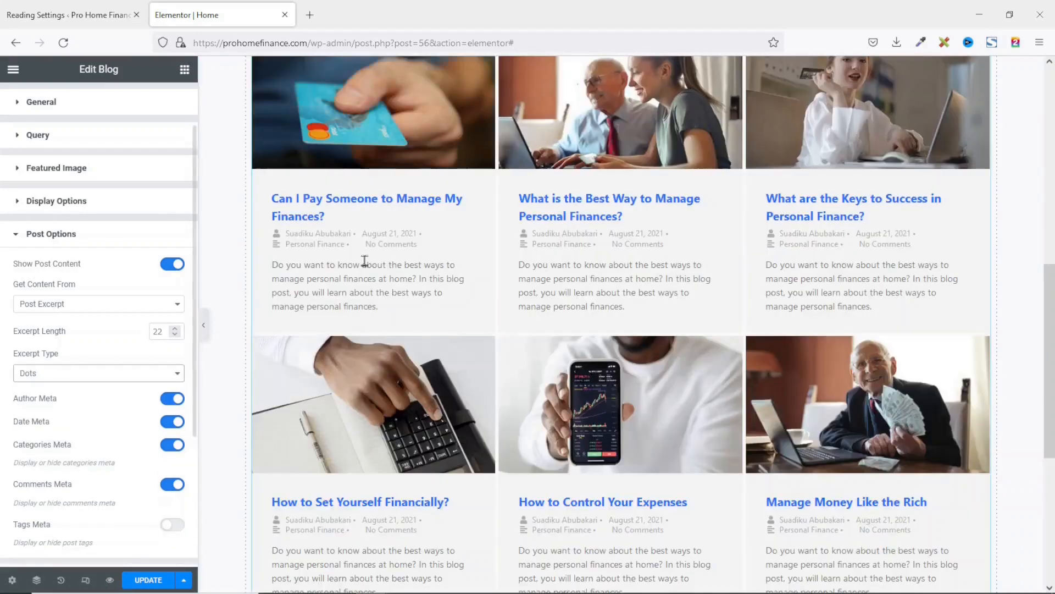
Hide the post content, author meta, date meta and comments meta in the blog widget's post options
{"action": "left_click", "coordinate": [167, 266]}
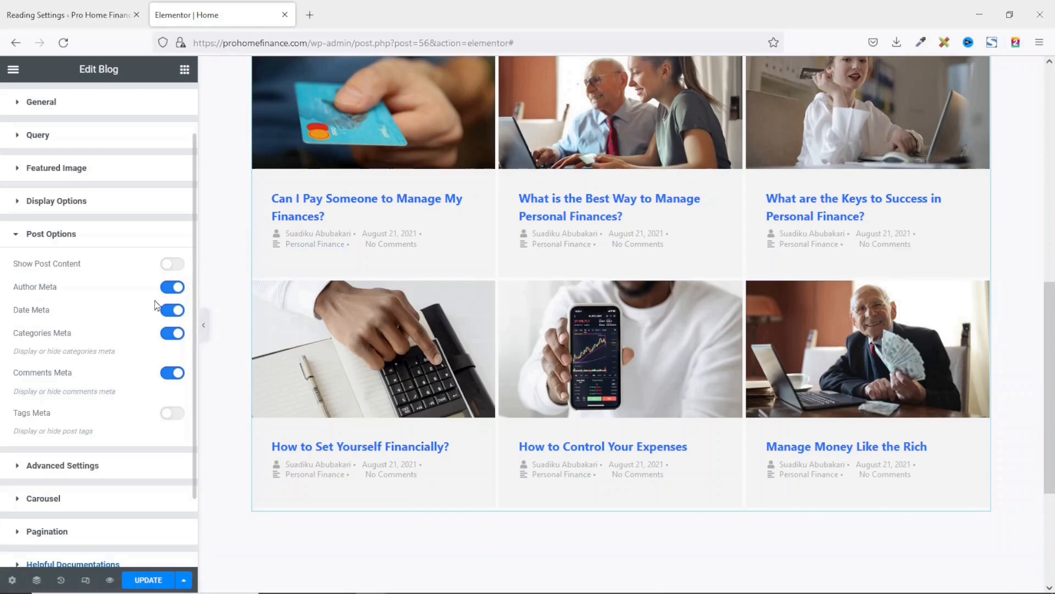
{"action": "left_click", "coordinate": [166, 288]}
{"action": "left_click", "coordinate": [167, 310]}
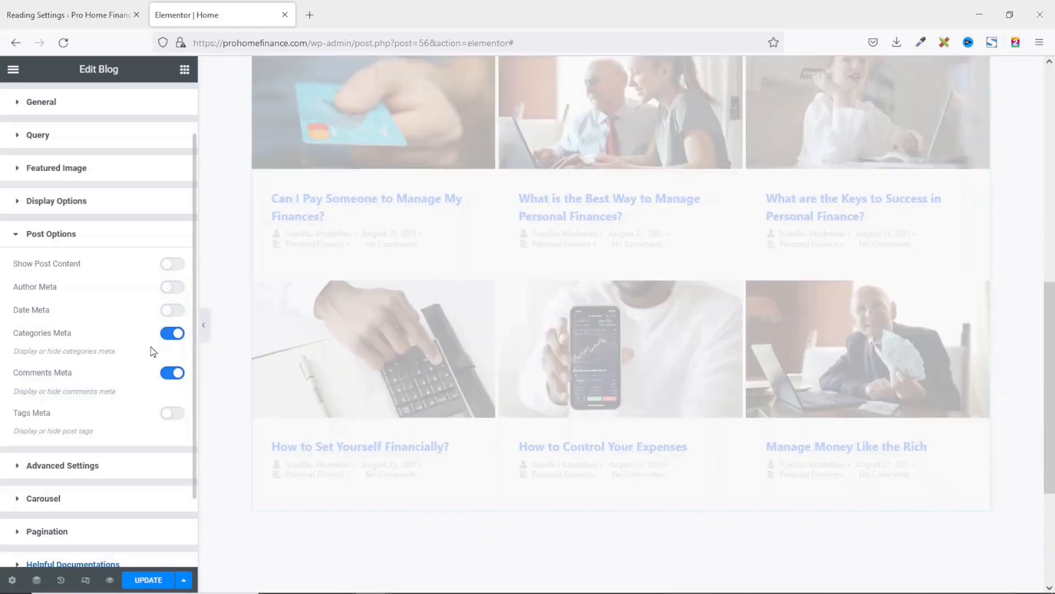
{"action": "left_click", "coordinate": [166, 375]}
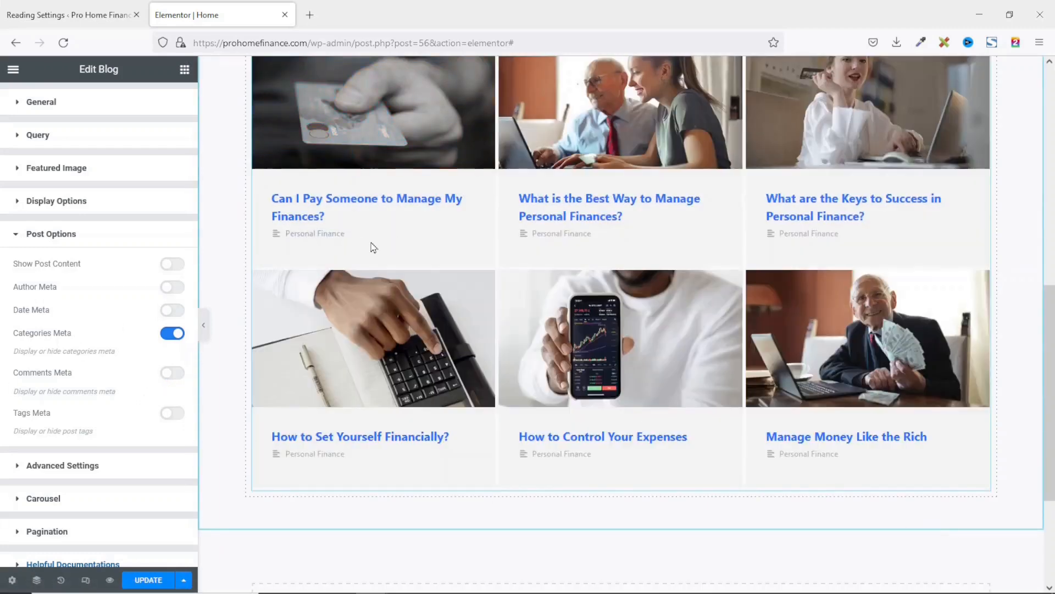
Try loading more posts on scroll in the blog widget's advanced settings and turn the option off again
{"action": "left_click", "coordinate": [54, 468]}
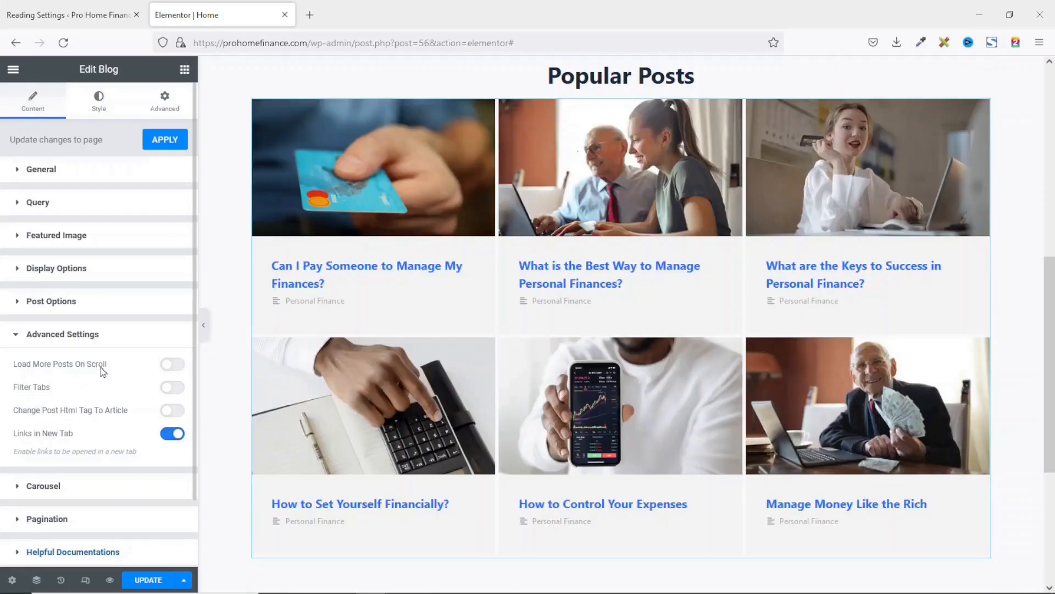
{"action": "left_click", "coordinate": [173, 365]}
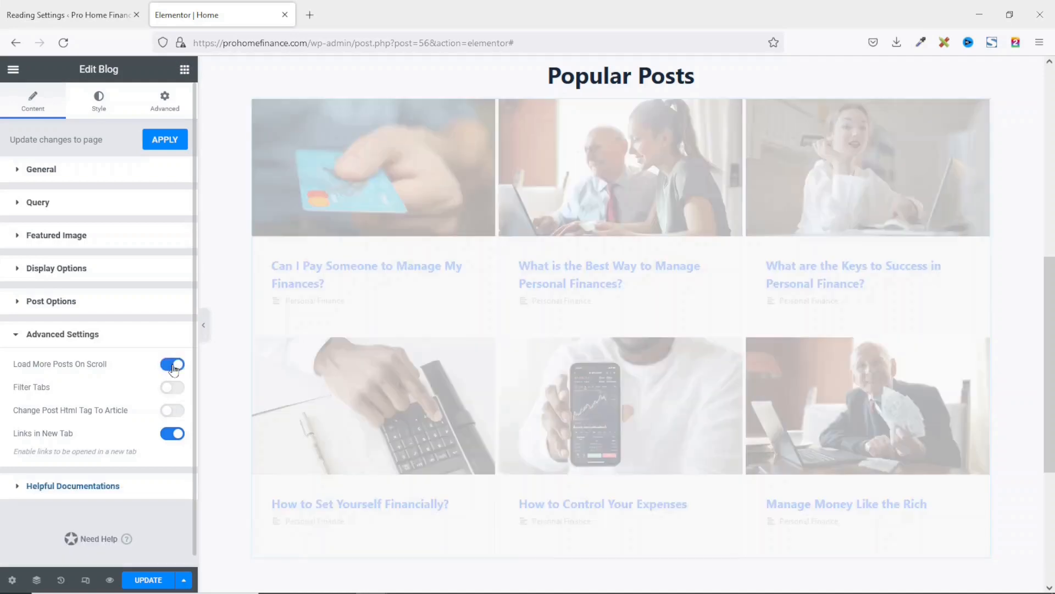
{"action": "scroll", "coordinate": [609, 321], "scroll_direction": "down", "scroll_amount": 2}
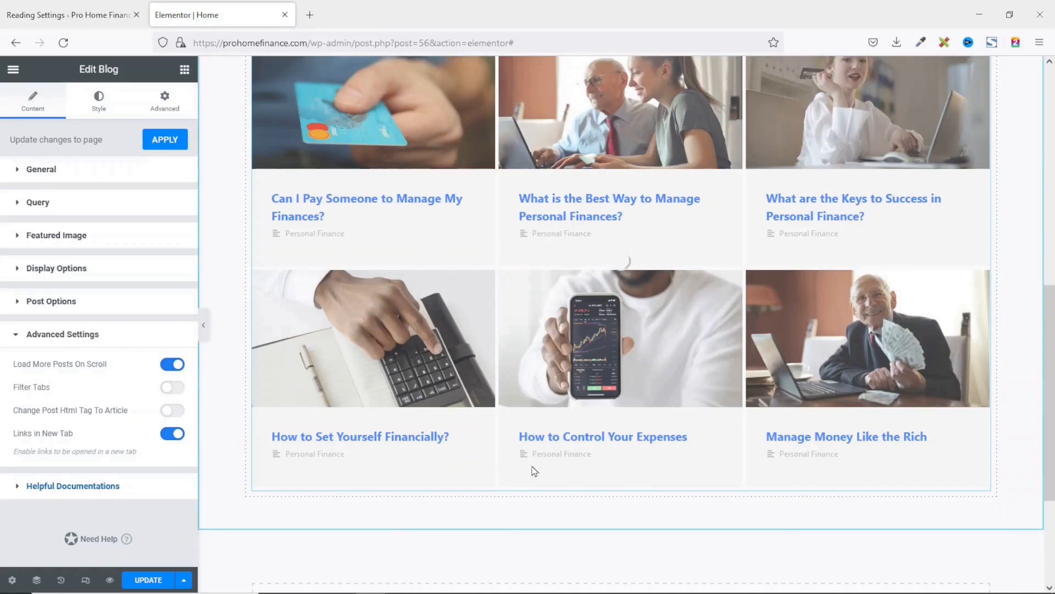
{"action": "left_click", "coordinate": [165, 368]}
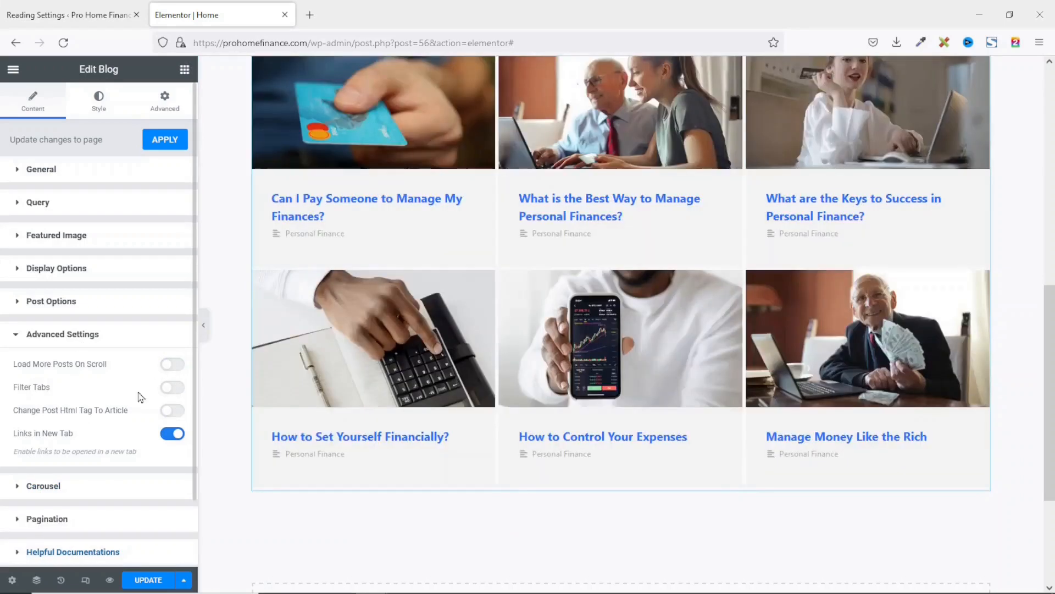
Try Filter Tabs and Change Post Html Tag To Article in the blog widget's advanced settings, turning each off again
{"action": "left_click", "coordinate": [172, 387]}
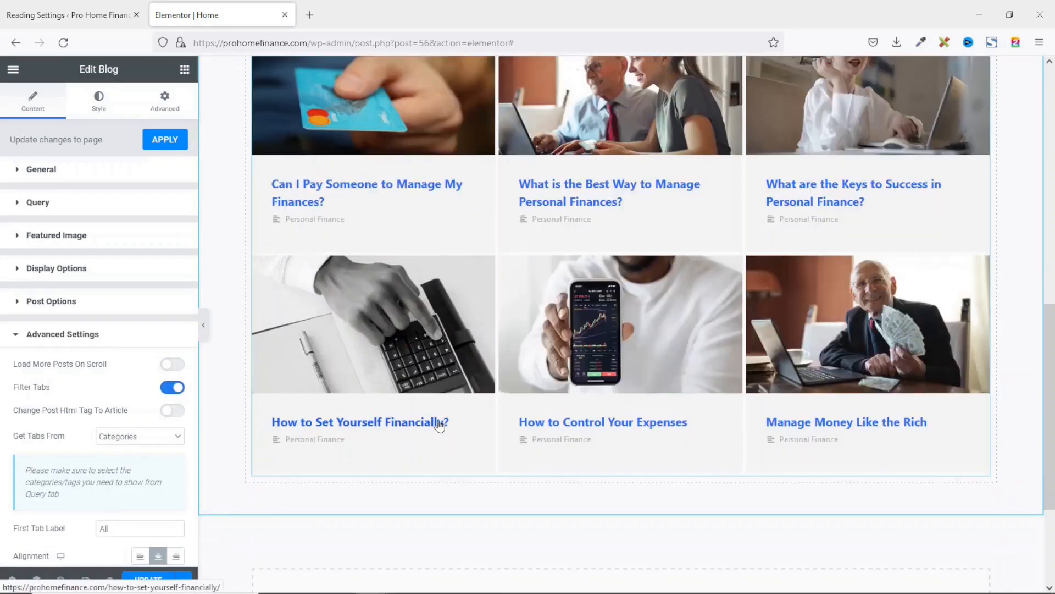
{"action": "scroll", "coordinate": [464, 418], "scroll_direction": "up", "scroll_amount": 5}
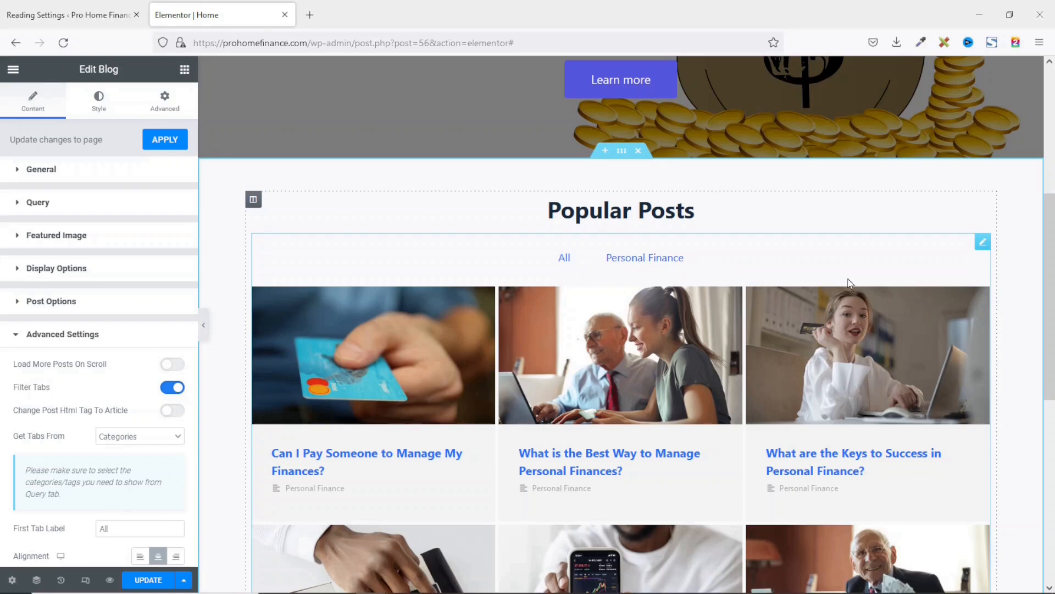
{"action": "scroll", "coordinate": [756, 291], "scroll_direction": "down", "scroll_amount": 1}
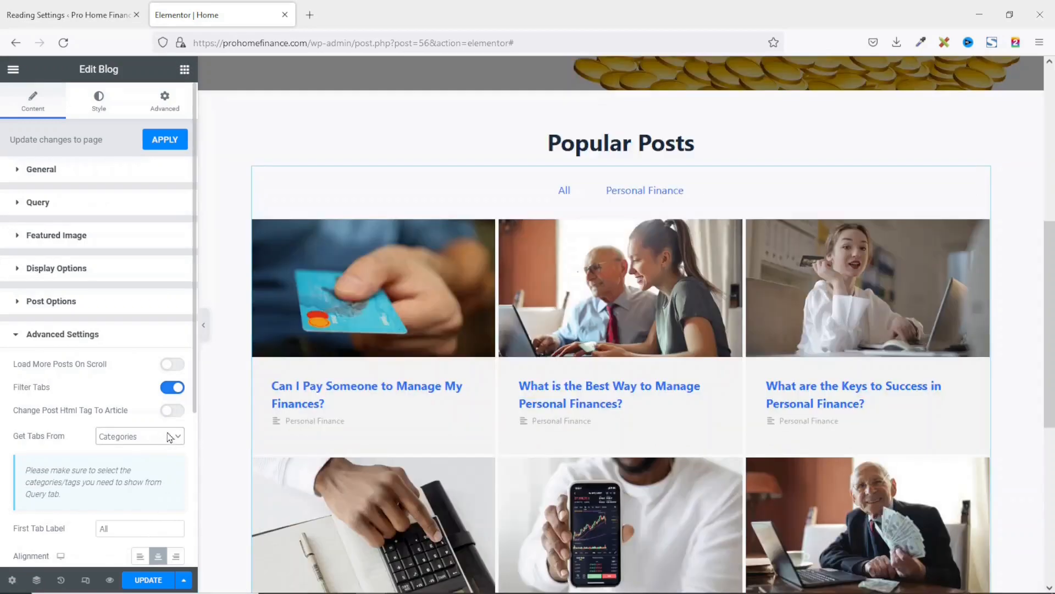
{"action": "left_click", "coordinate": [172, 388]}
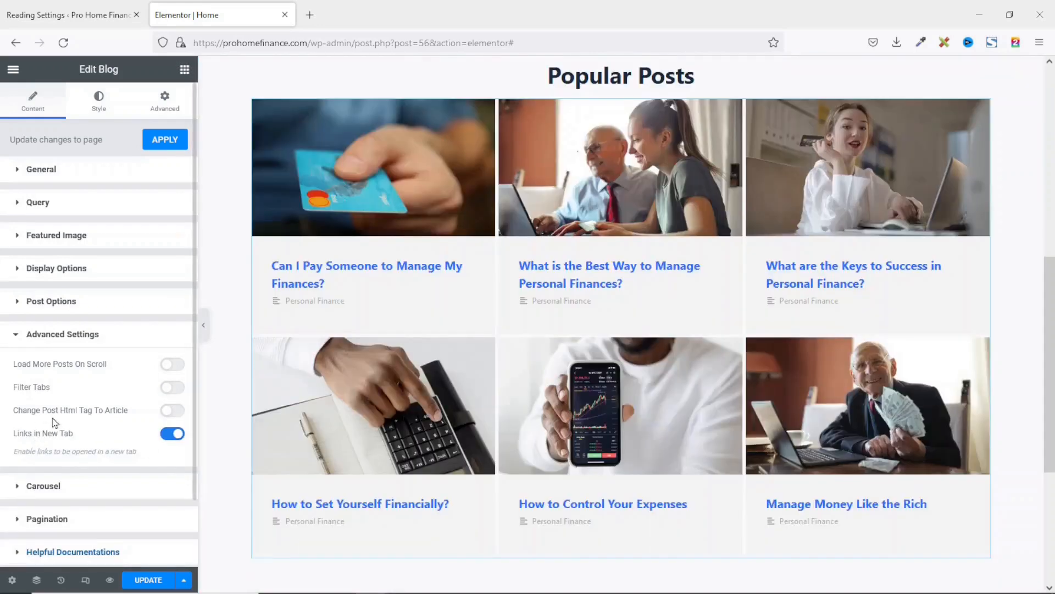
{"action": "left_click", "coordinate": [179, 412]}
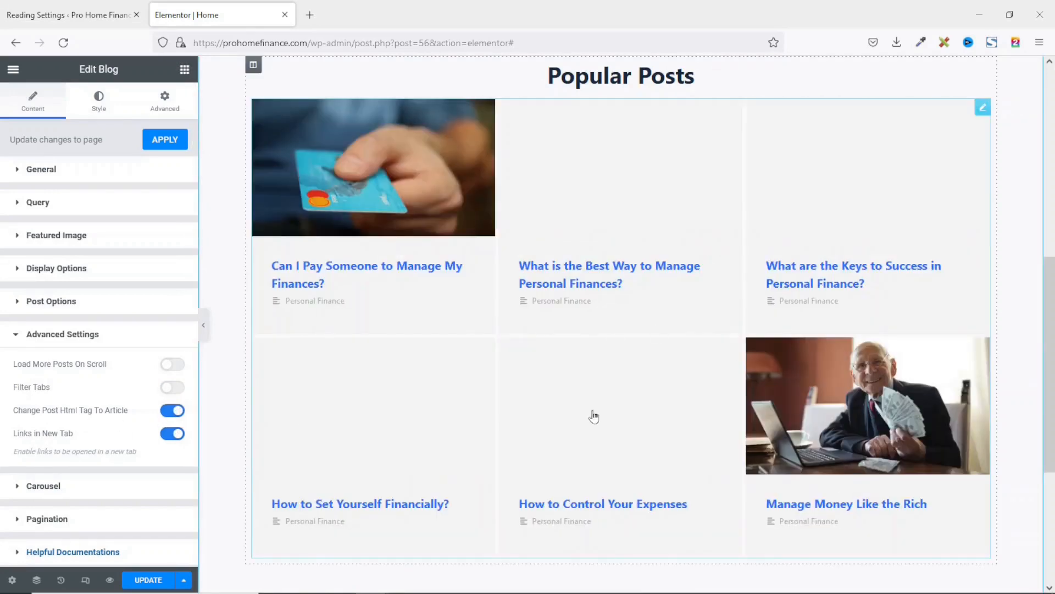
{"action": "left_click", "coordinate": [170, 412]}
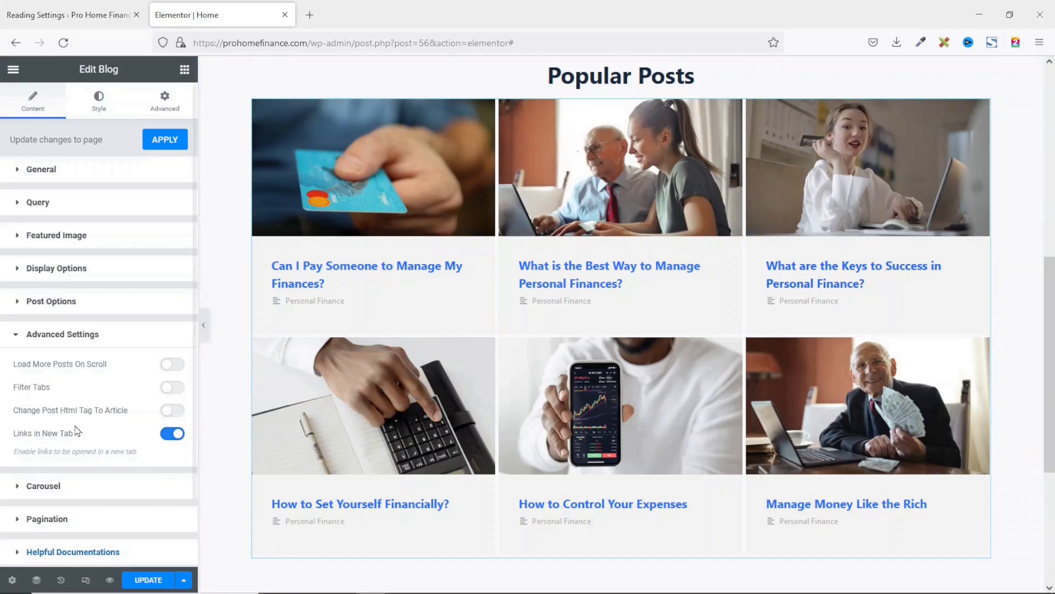
Update the page, preview the Popular Posts section, test the first post's image link, and return to the editor
{"action": "left_click", "coordinate": [146, 580]}
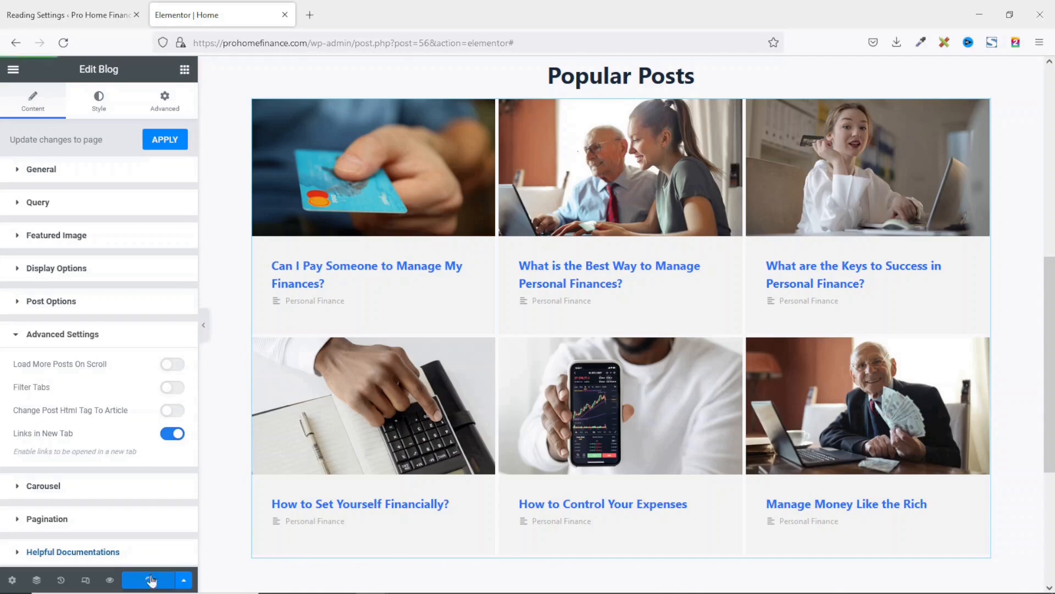
{"action": "left_click", "coordinate": [110, 580]}
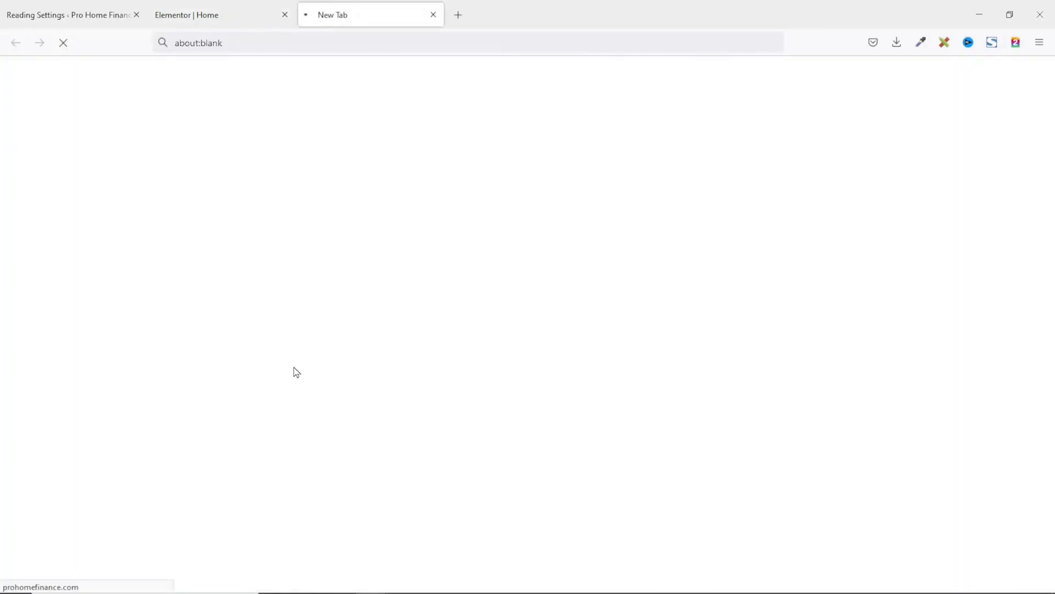
{"action": "scroll", "coordinate": [379, 354], "scroll_direction": "down", "scroll_amount": 3}
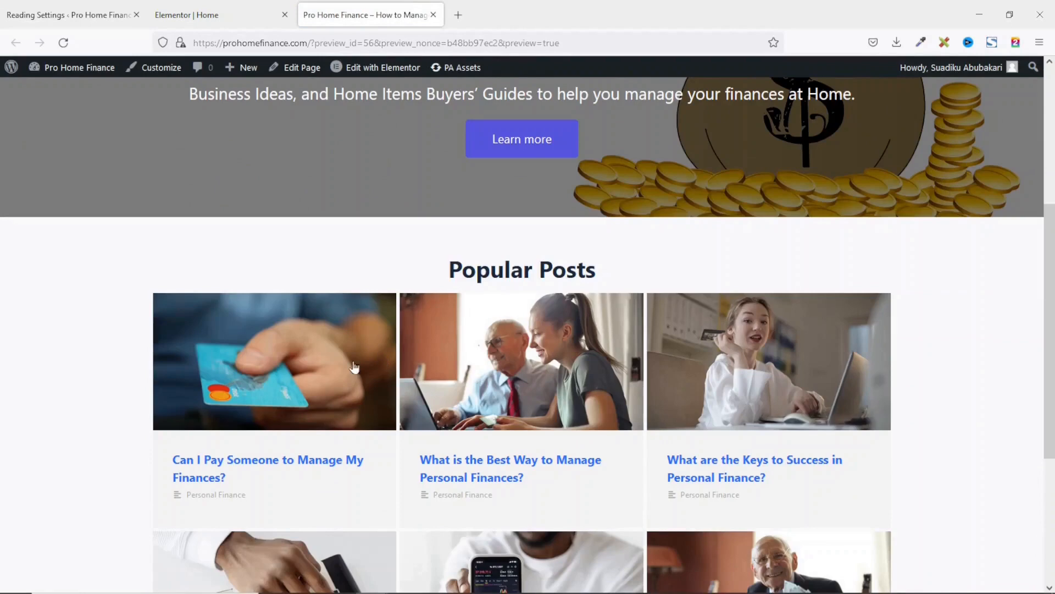
{"action": "left_click", "coordinate": [269, 357]}
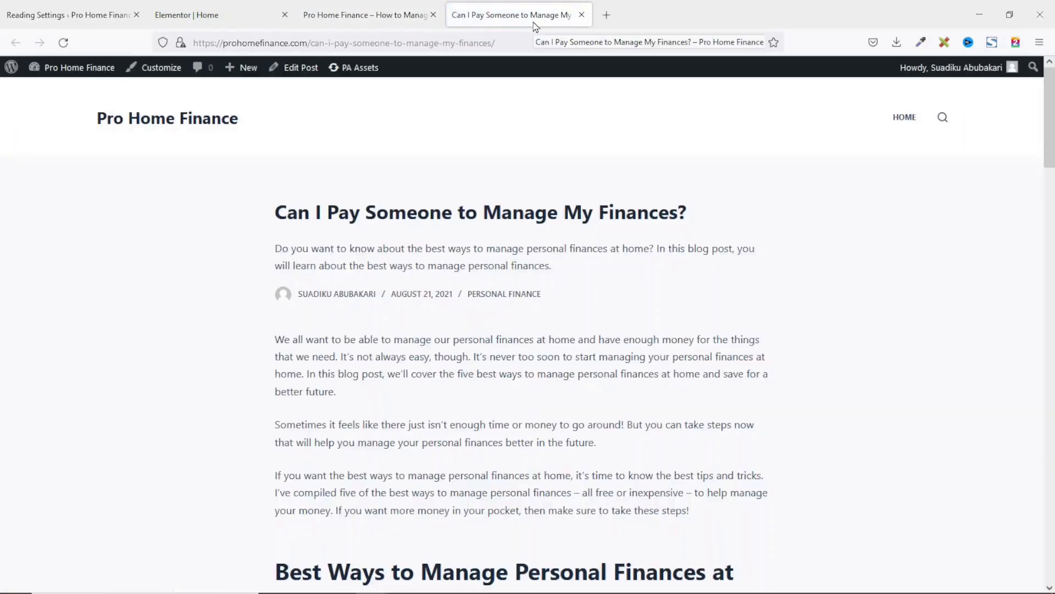
{"action": "left_click", "coordinate": [581, 15]}
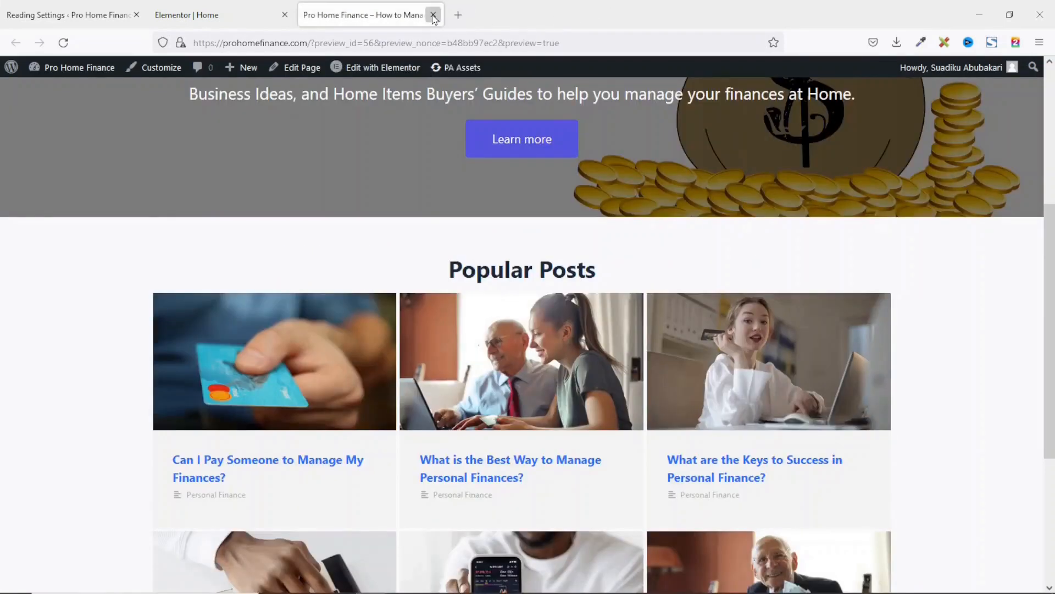
{"action": "left_click", "coordinate": [433, 16]}
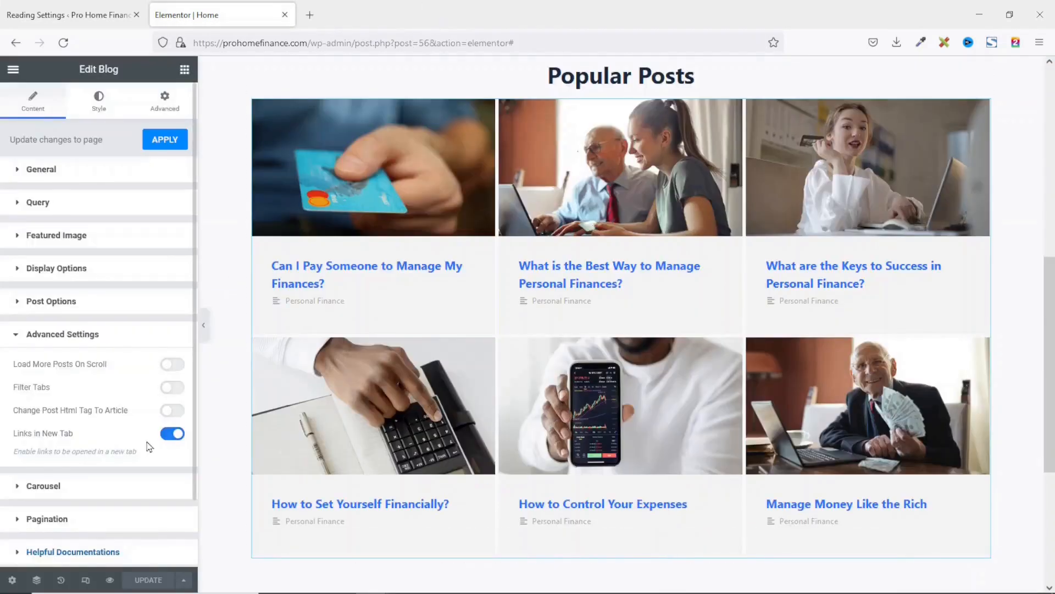
Turn off Links in New Tab for the blog widget's posts
{"action": "left_click", "coordinate": [171, 433]}
Try the carousel layout on the blog widget and advance through its slides with the navigation arrow
{"action": "scroll", "coordinate": [131, 403], "scroll_direction": "down", "scroll_amount": 3}
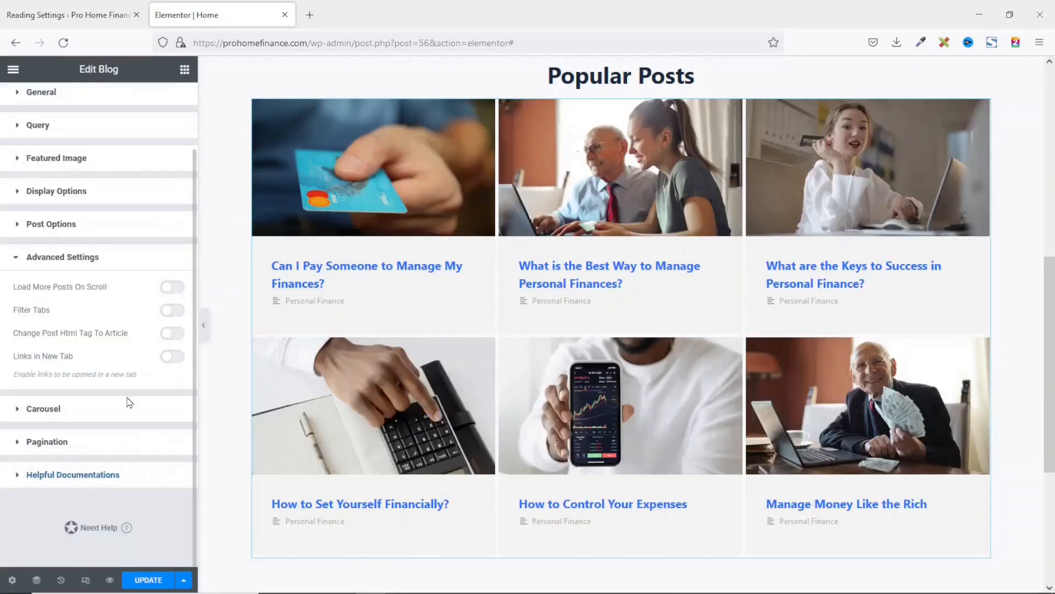
{"action": "left_click", "coordinate": [50, 408]}
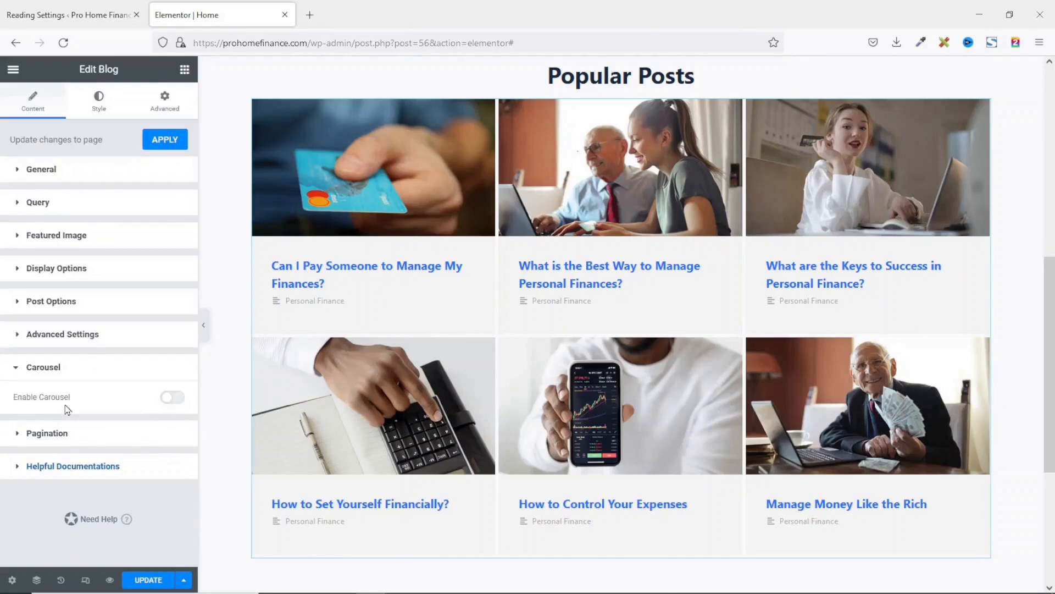
{"action": "left_click", "coordinate": [180, 400]}
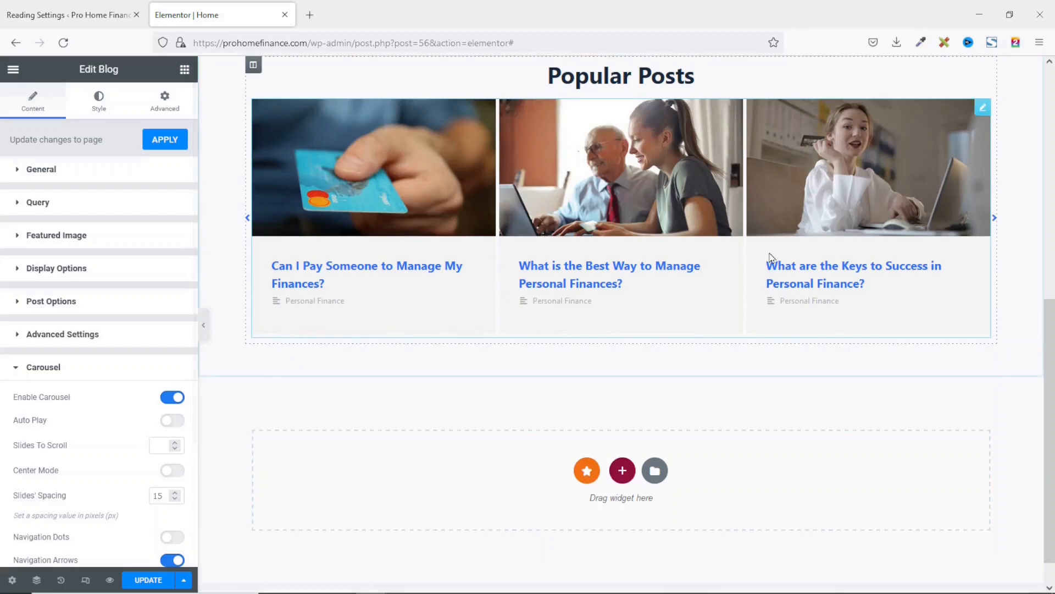
{"action": "left_click", "coordinate": [994, 219]}
{"action": "left_click", "coordinate": [994, 218]}
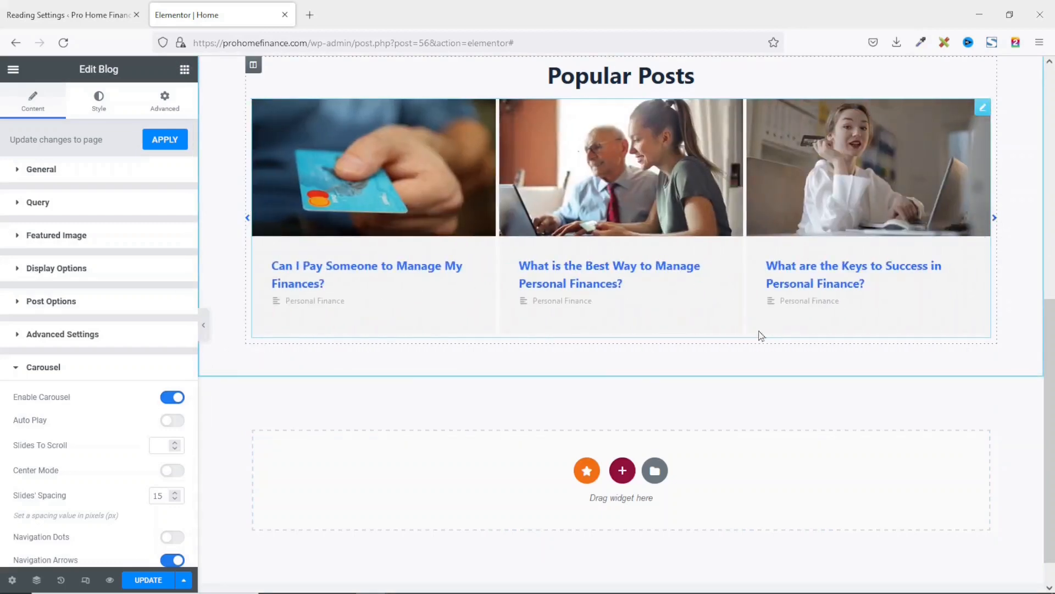
Try Auto Play with Slides To Scroll set to 1, look through the remaining carousel options, and disable the carousel
{"action": "left_click", "coordinate": [173, 421]}
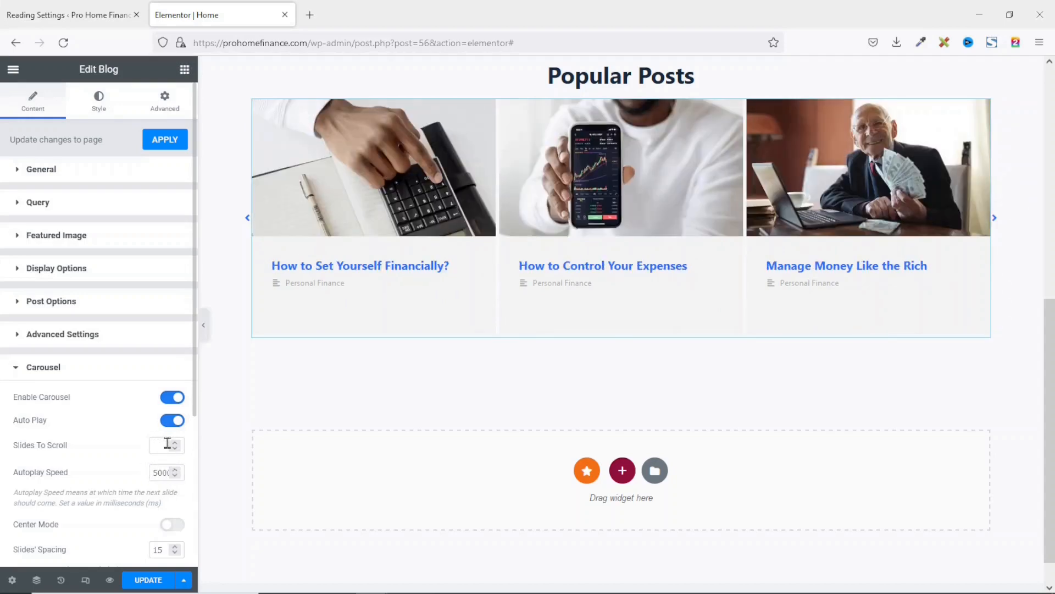
{"action": "left_click", "coordinate": [167, 443]}
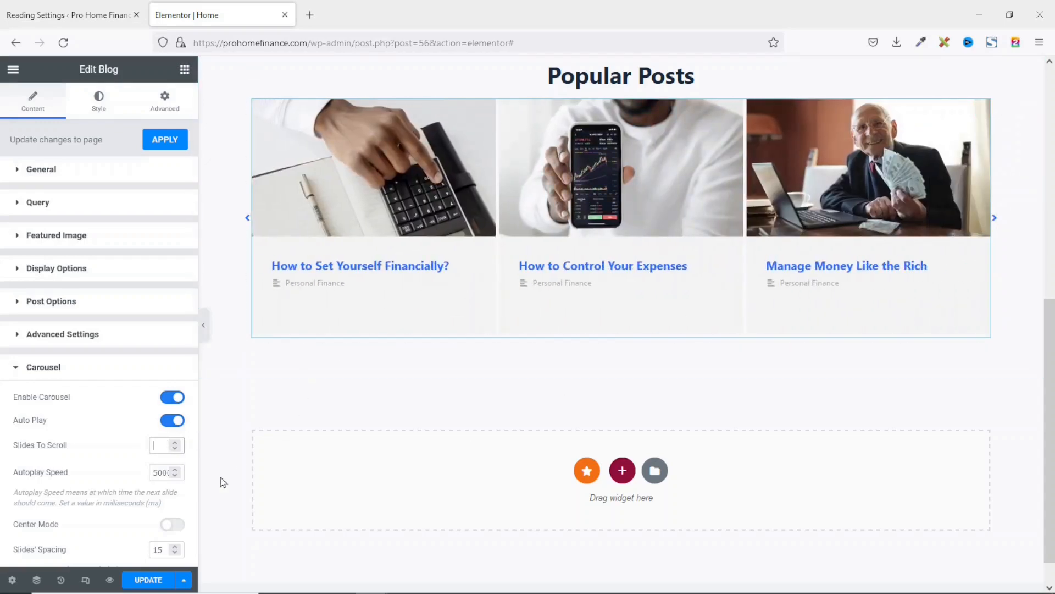
{"action": "type", "text": "1"}
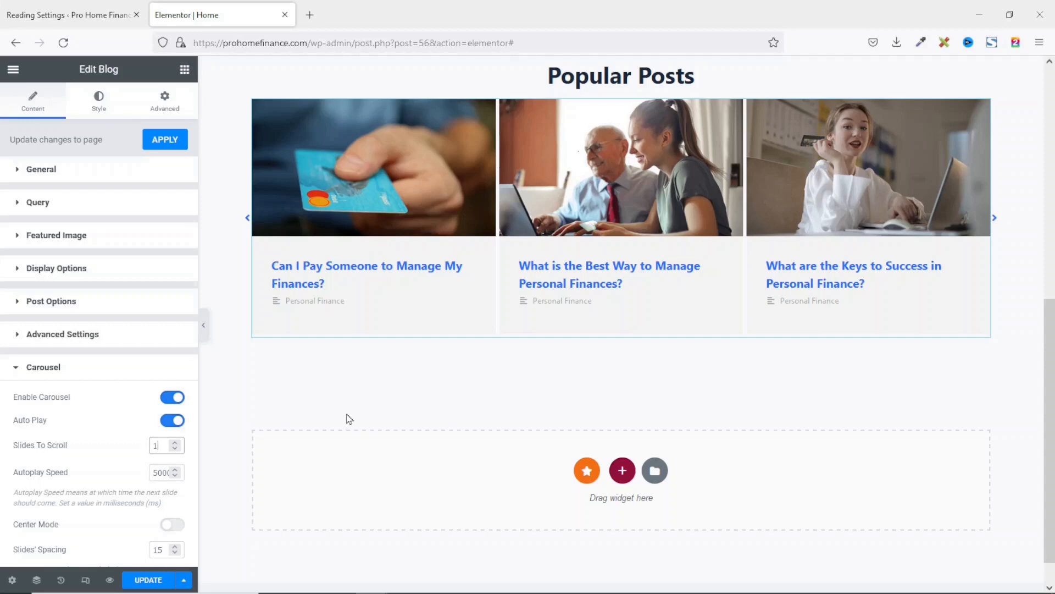
{"action": "scroll", "coordinate": [348, 419], "scroll_direction": "down", "scroll_amount": 1}
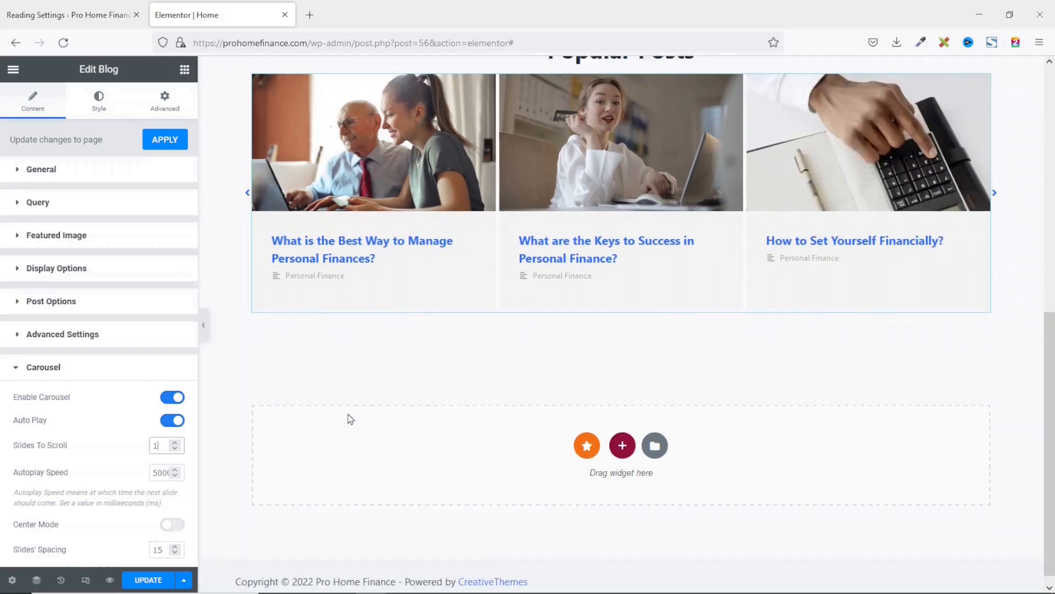
{"action": "scroll", "coordinate": [123, 473], "scroll_direction": "down", "scroll_amount": 3}
{"action": "scroll", "coordinate": [125, 419], "scroll_direction": "up", "scroll_amount": 3}
{"action": "scroll", "coordinate": [95, 391], "scroll_direction": "down", "scroll_amount": 3}
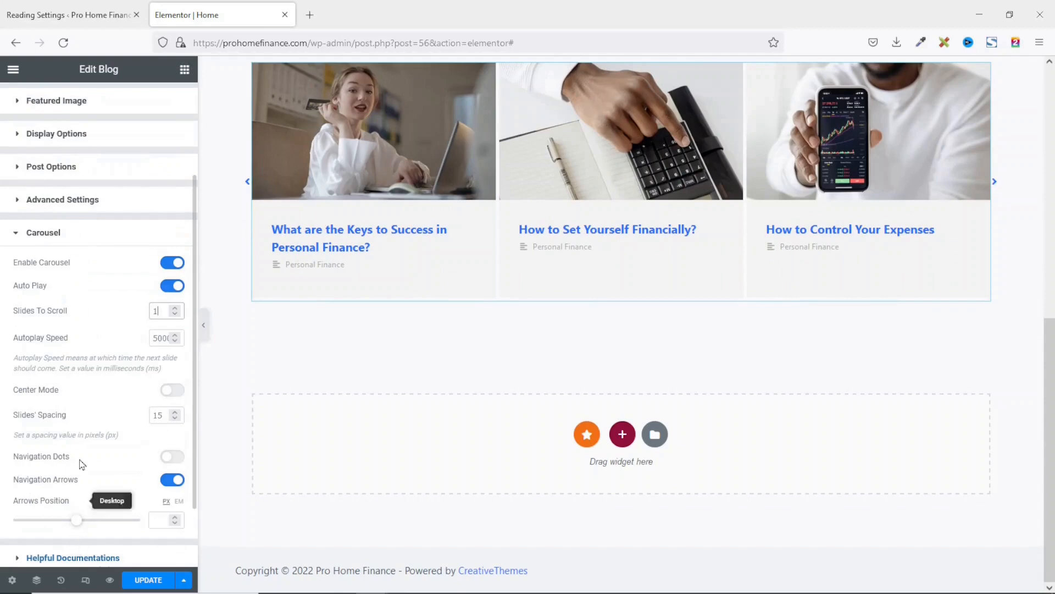
{"action": "scroll", "coordinate": [118, 345], "scroll_direction": "up", "scroll_amount": 3}
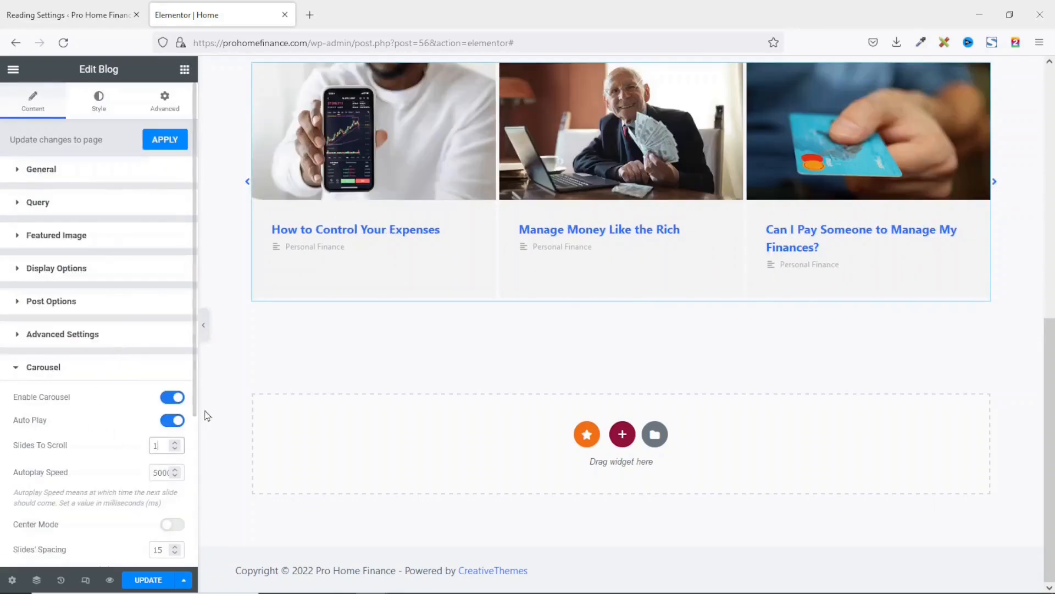
{"action": "left_click", "coordinate": [172, 398]}
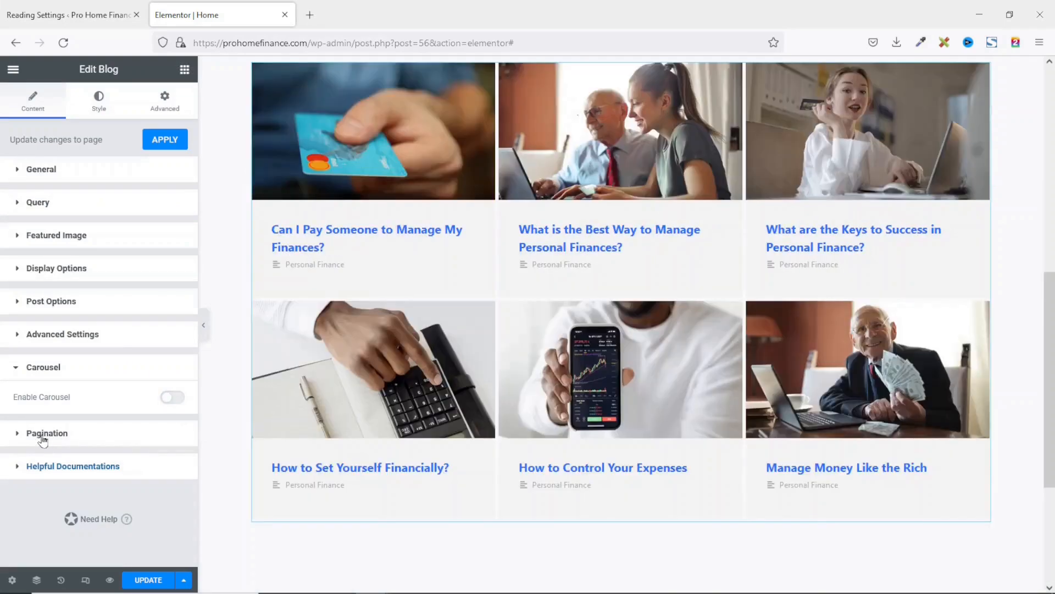
Try pagination on the blog widget and turn it off again
{"action": "left_click", "coordinate": [38, 437]}
{"action": "scroll", "coordinate": [137, 424], "scroll_direction": "down", "scroll_amount": 1}
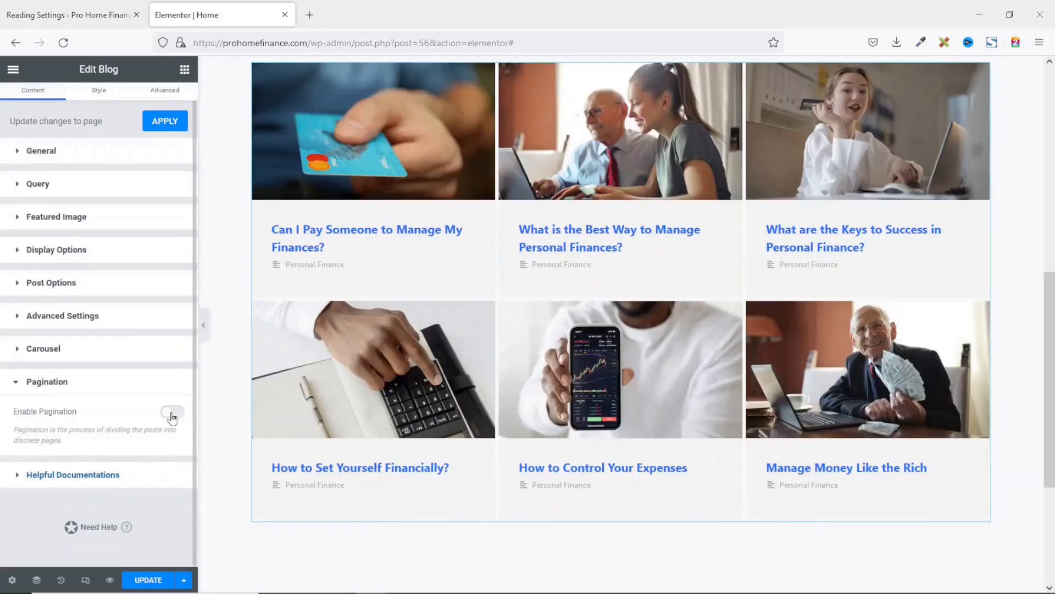
{"action": "left_click", "coordinate": [171, 413]}
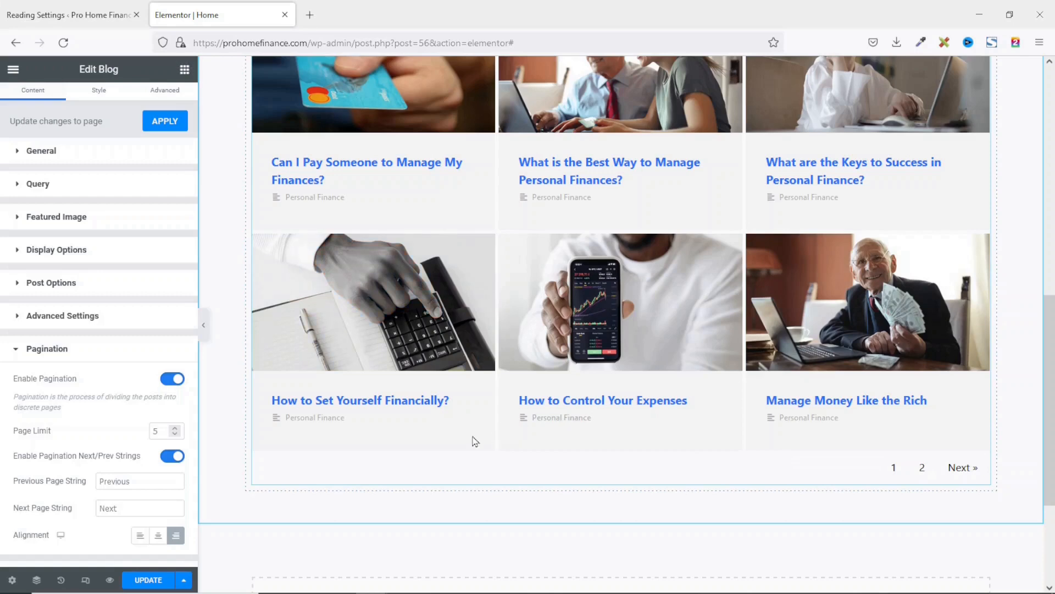
{"action": "left_click", "coordinate": [167, 380]}
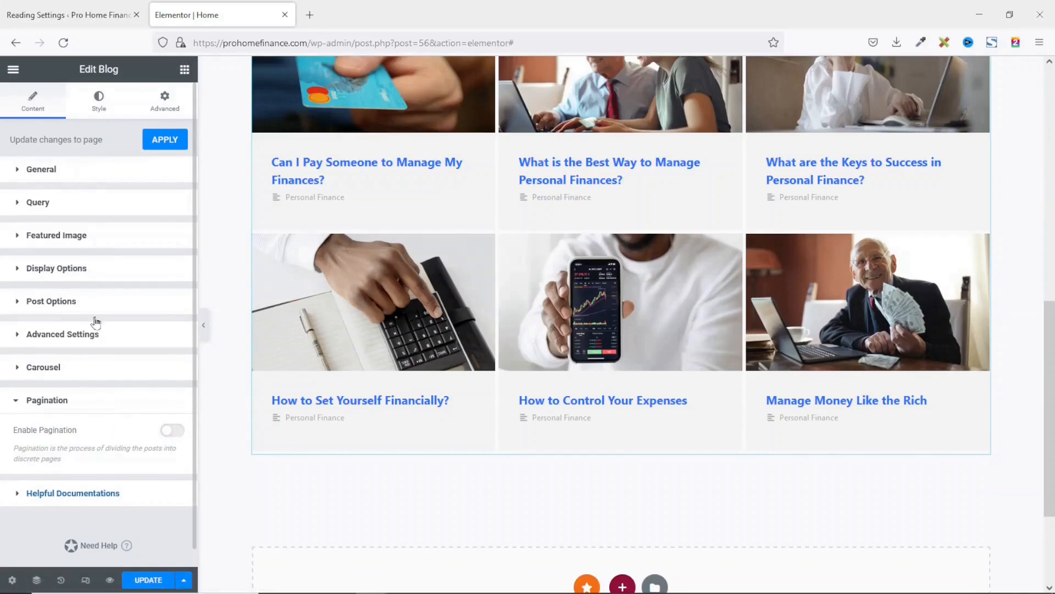
Try #B72727 as the image overlay color in the blog widget's style settings and clear it again
{"action": "left_click", "coordinate": [99, 108]}
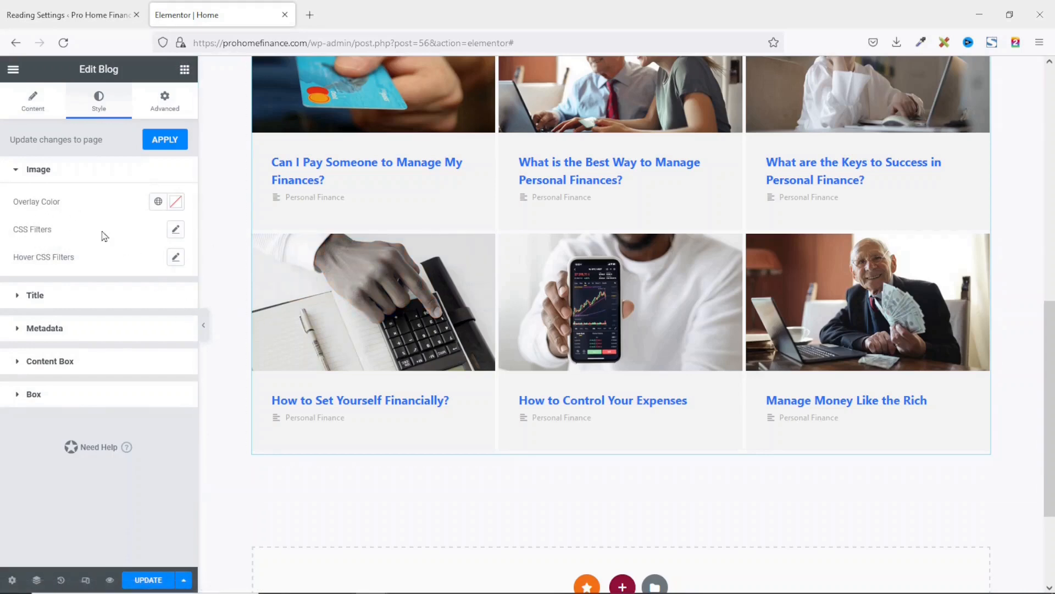
{"action": "left_click", "coordinate": [176, 203]}
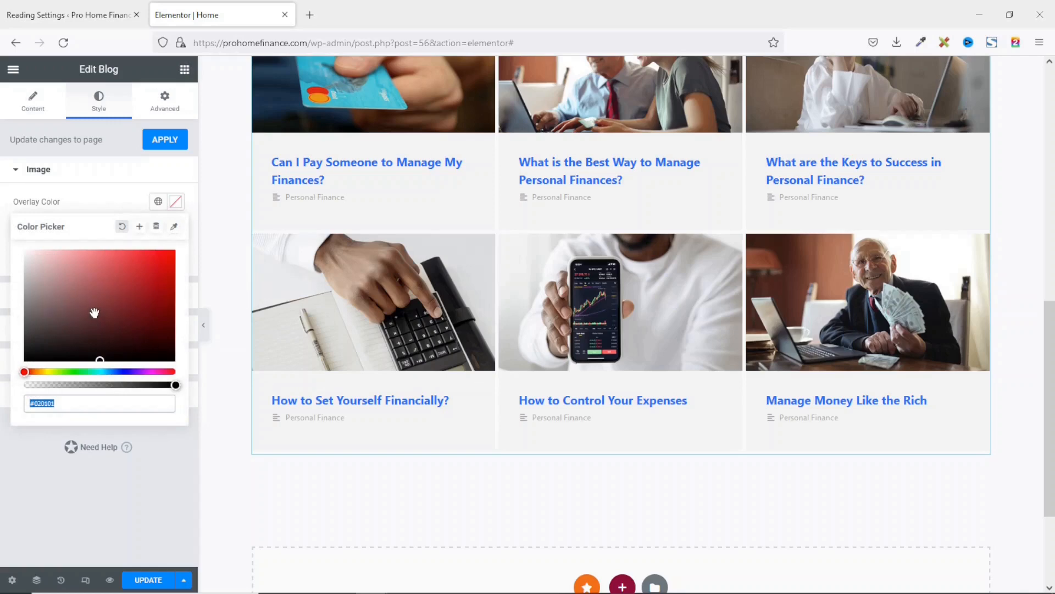
{"action": "left_click", "coordinate": [142, 282]}
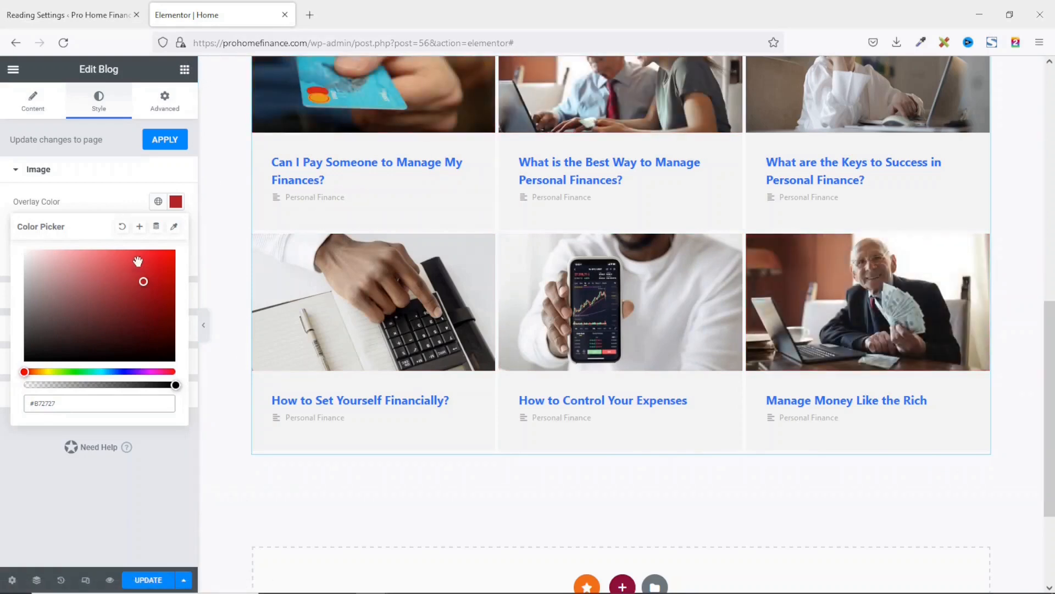
{"action": "left_click", "coordinate": [121, 229]}
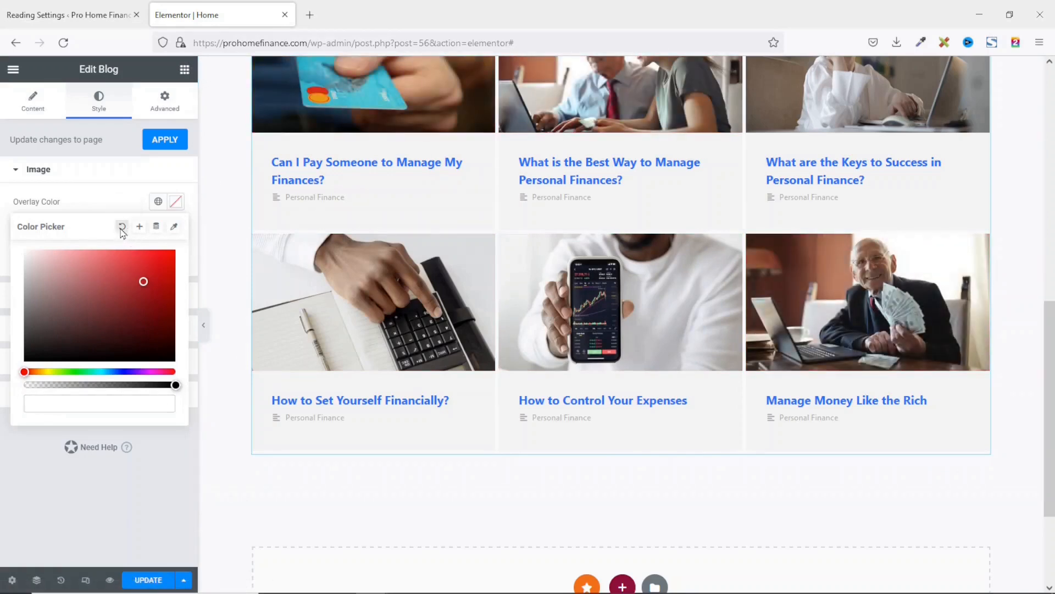
{"action": "left_click", "coordinate": [128, 201]}
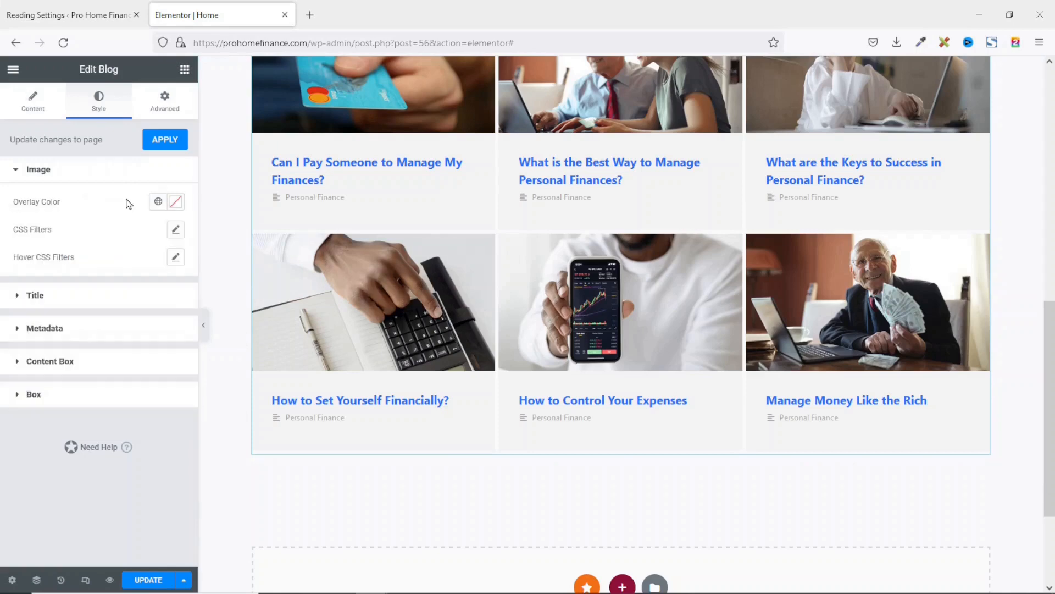
Open the blog widget's title style settings and look over the typography options
{"action": "left_click", "coordinate": [33, 297]}
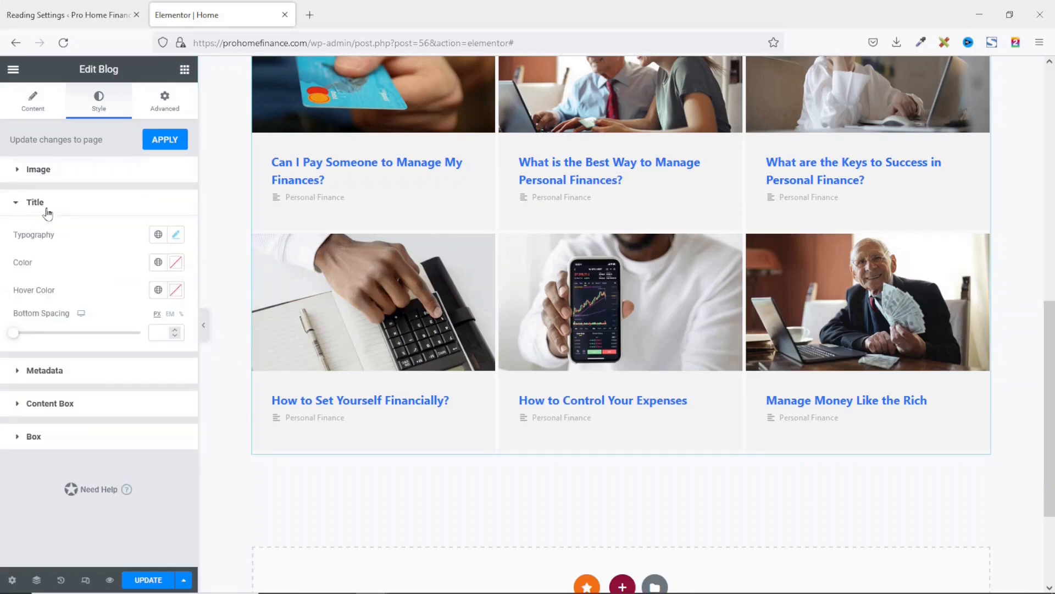
{"action": "left_click", "coordinate": [175, 235]}
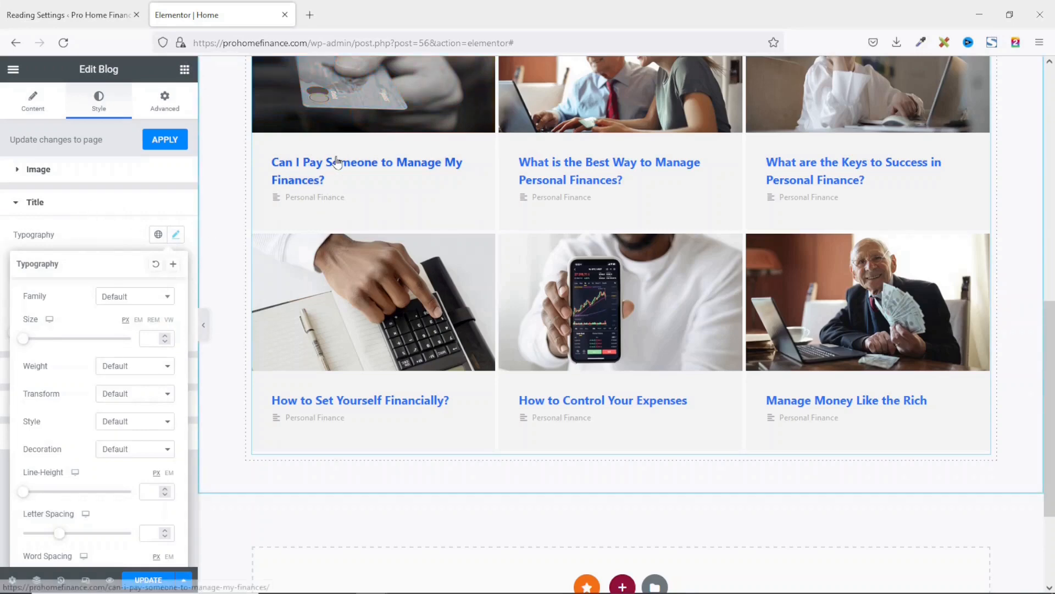
{"action": "left_click", "coordinate": [115, 235]}
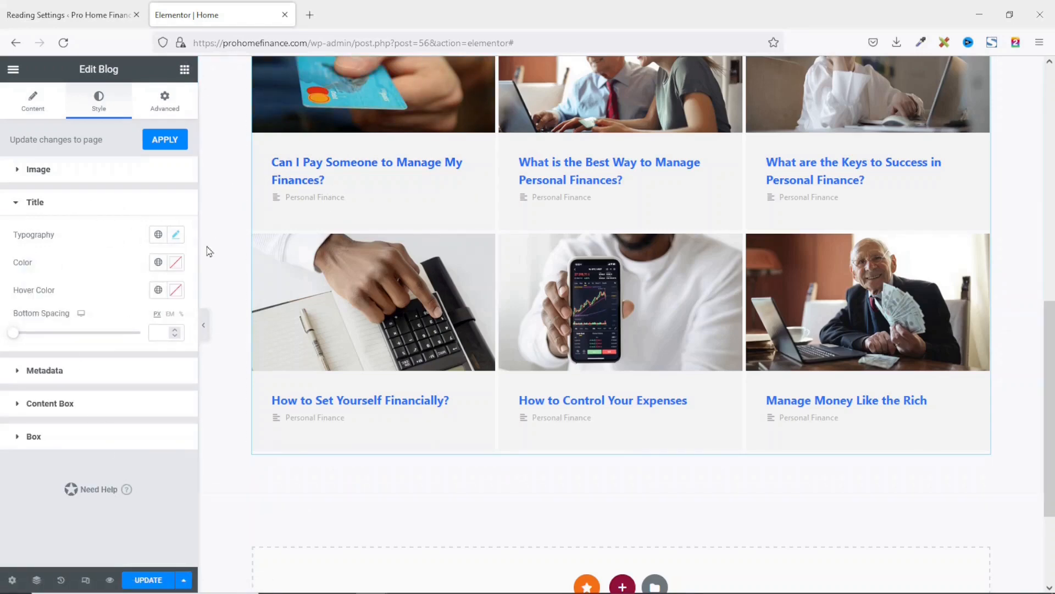
Set the blog widget's title color to #444343
{"action": "left_click", "coordinate": [176, 263]}
{"action": "type", "text": "#301F1F"}
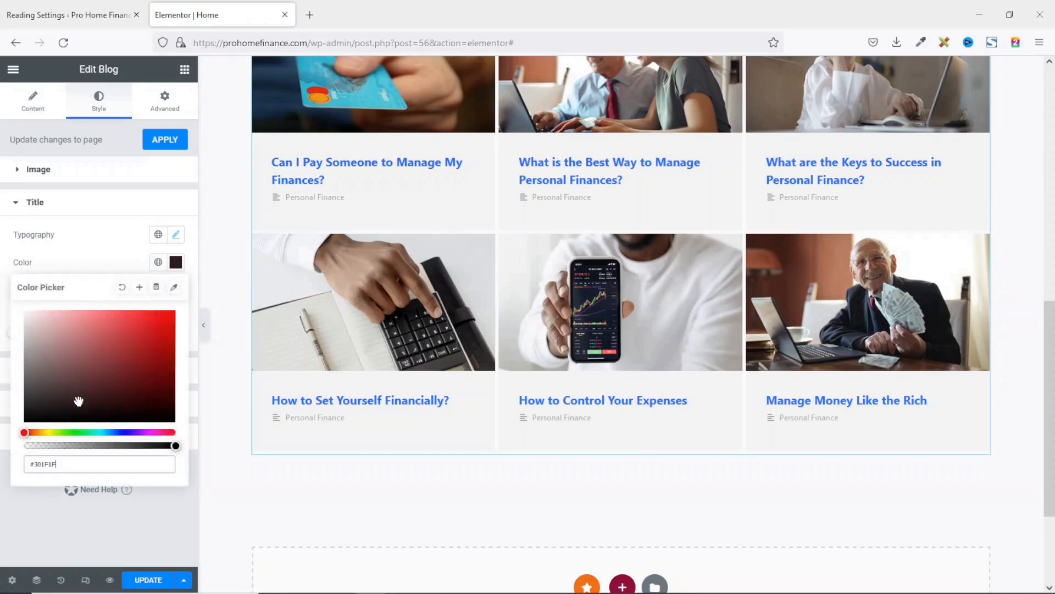
{"action": "left_click", "coordinate": [140, 353]}
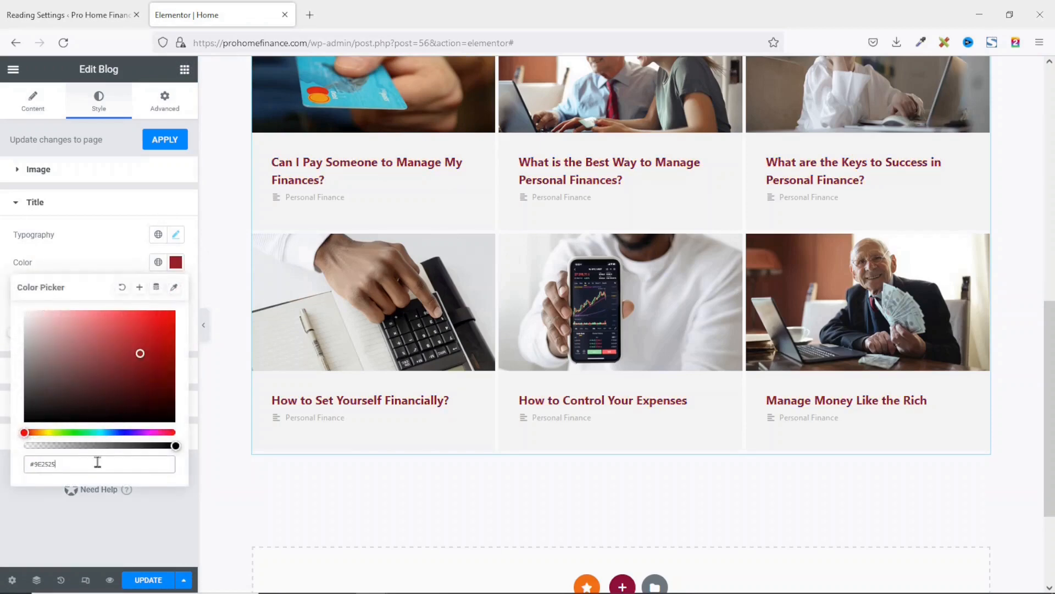
{"action": "left_click_drag", "start_coordinate": [90, 463], "coordinate": [18, 461]}
{"action": "type", "text": "#"}
{"action": "type", "text": "444343"}
{"action": "left_click", "coordinate": [176, 264]}
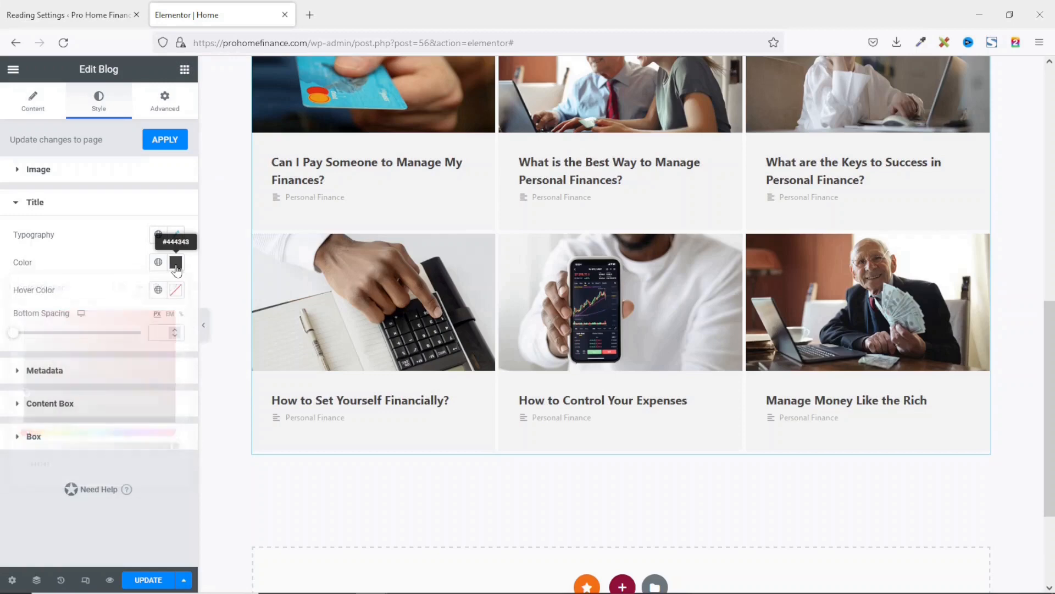
Set the hover color of the blog widget's titles to #8d8d8d
{"action": "left_click", "coordinate": [175, 294]}
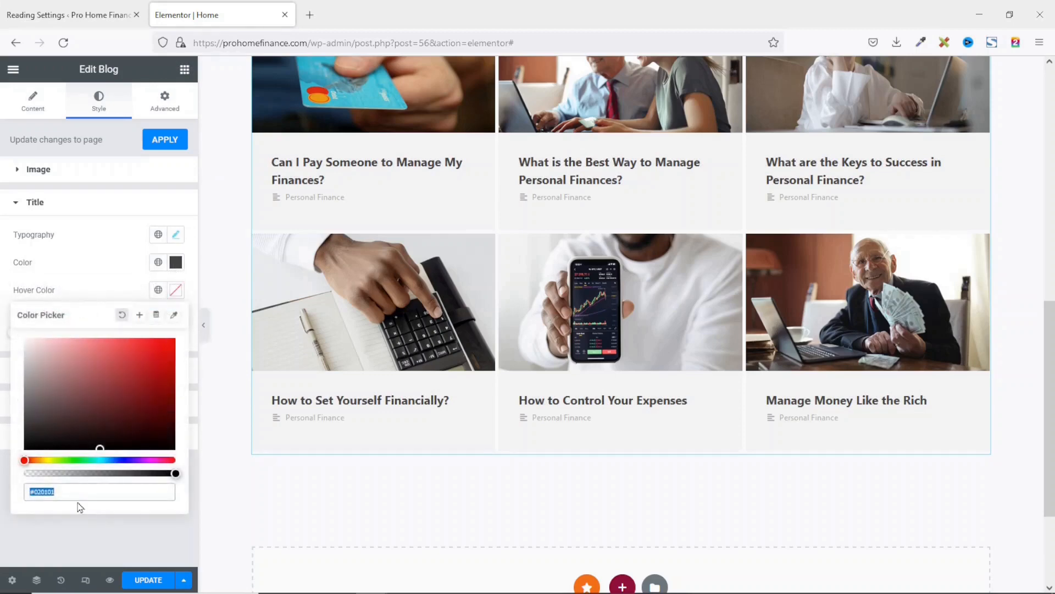
{"action": "type", "text": "8d8d8d"}
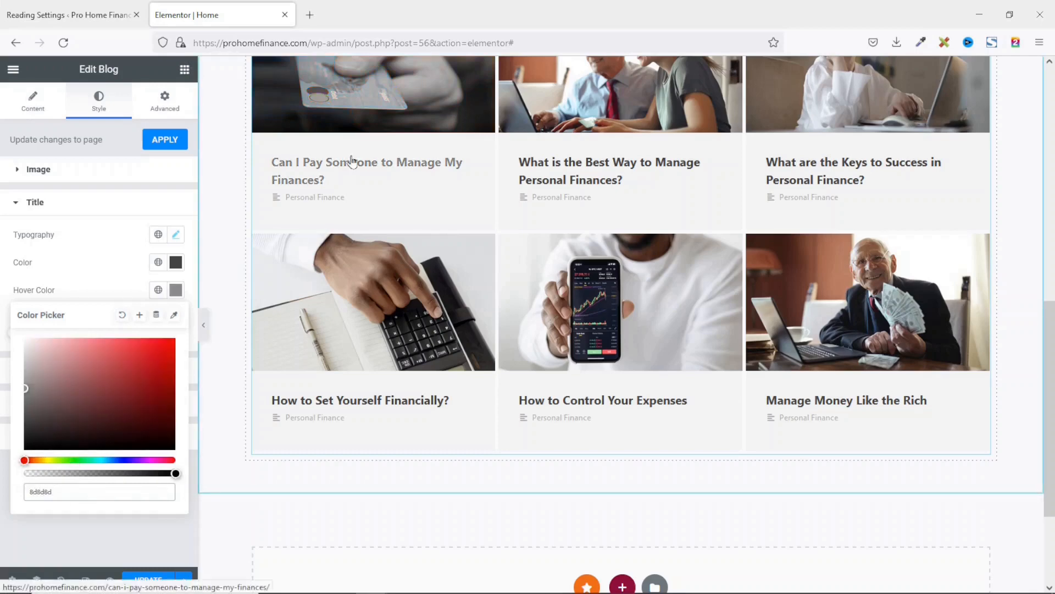
{"action": "left_click", "coordinate": [177, 295]}
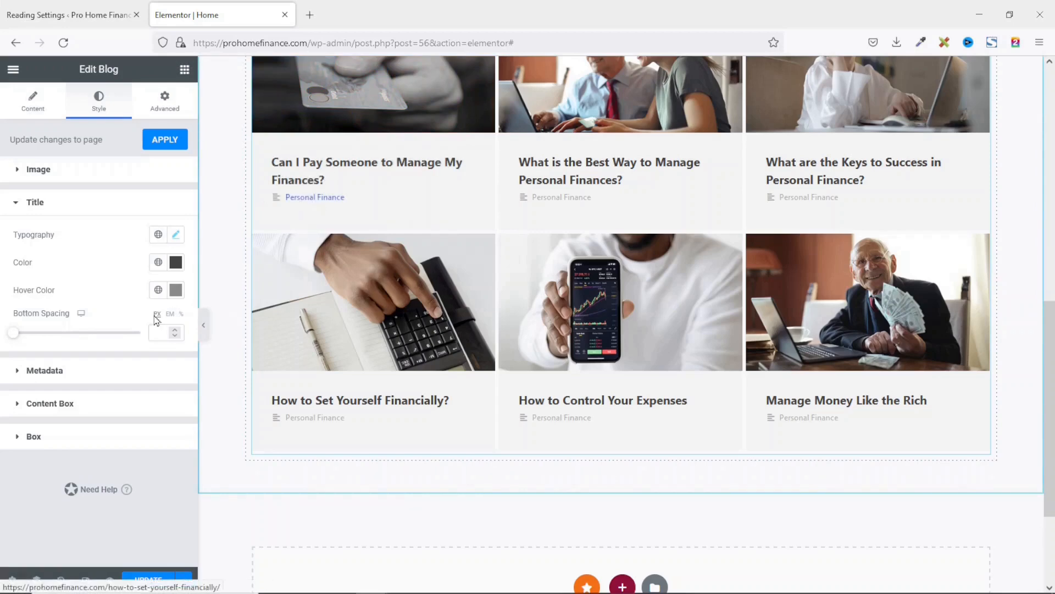
Try a bottom spacing of 46 px under the post titles and clear the value again
{"action": "left_click_drag", "start_coordinate": [14, 334], "coordinate": [77, 333]}
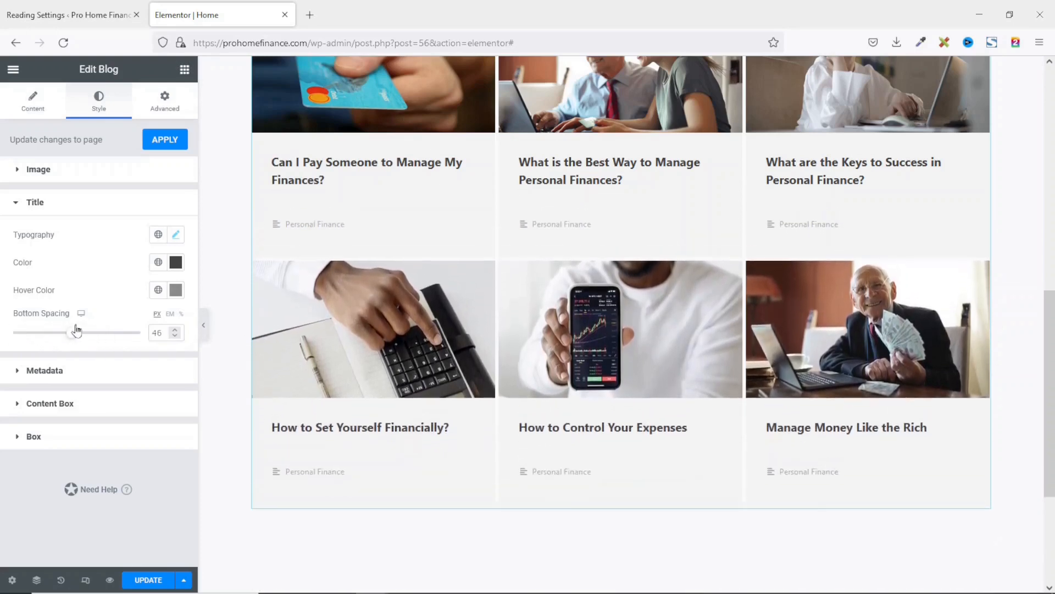
{"action": "double_click", "coordinate": [166, 334]}
{"action": "key", "text": "BackSpace"}
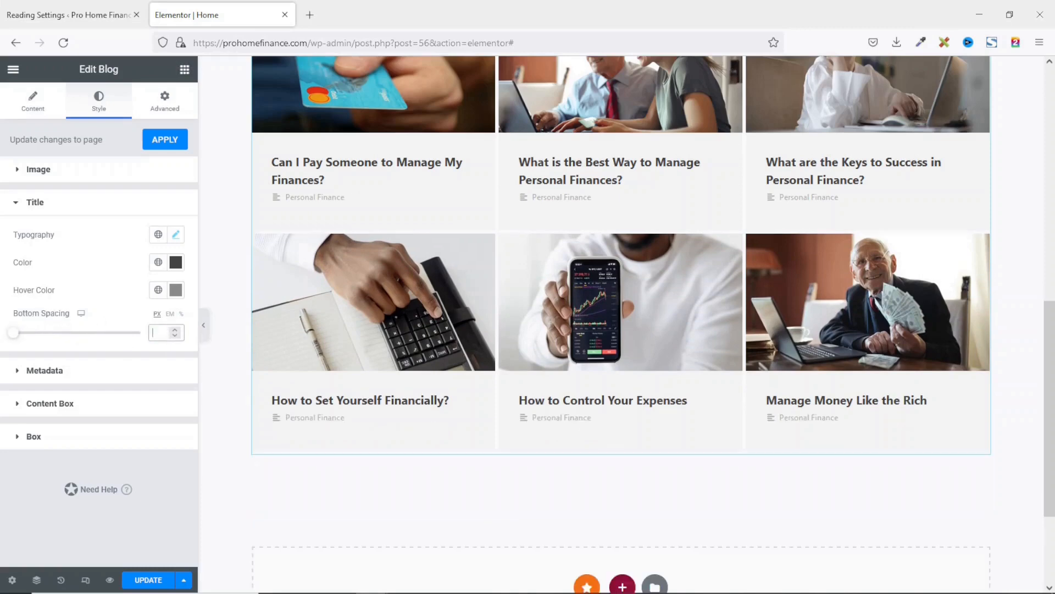
Set the metadata color to the global color Blue and the metadata links hover color to the global color Text
{"action": "left_click", "coordinate": [39, 372]}
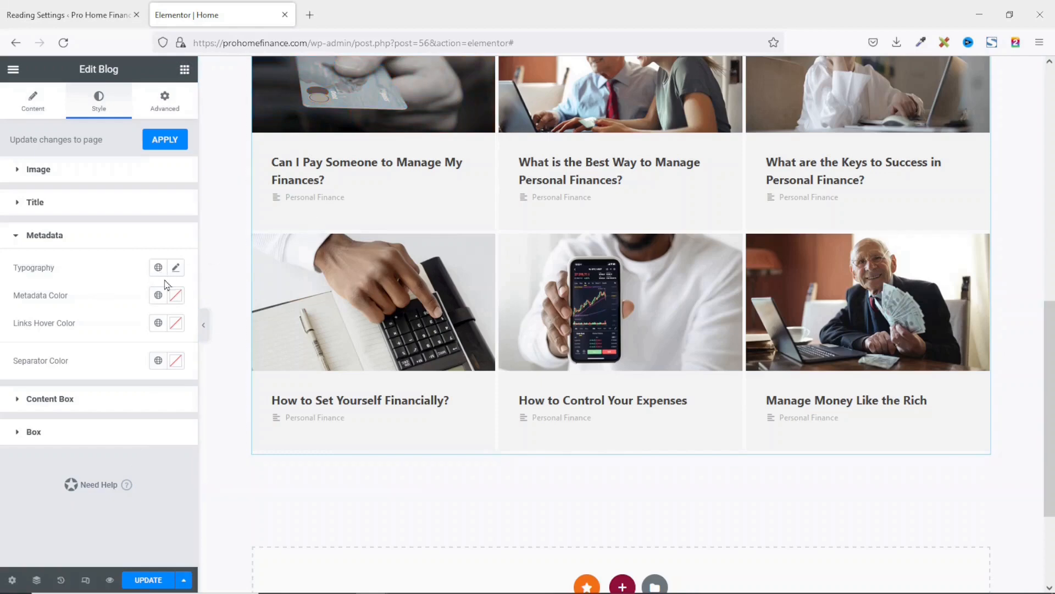
{"action": "left_click", "coordinate": [171, 297]}
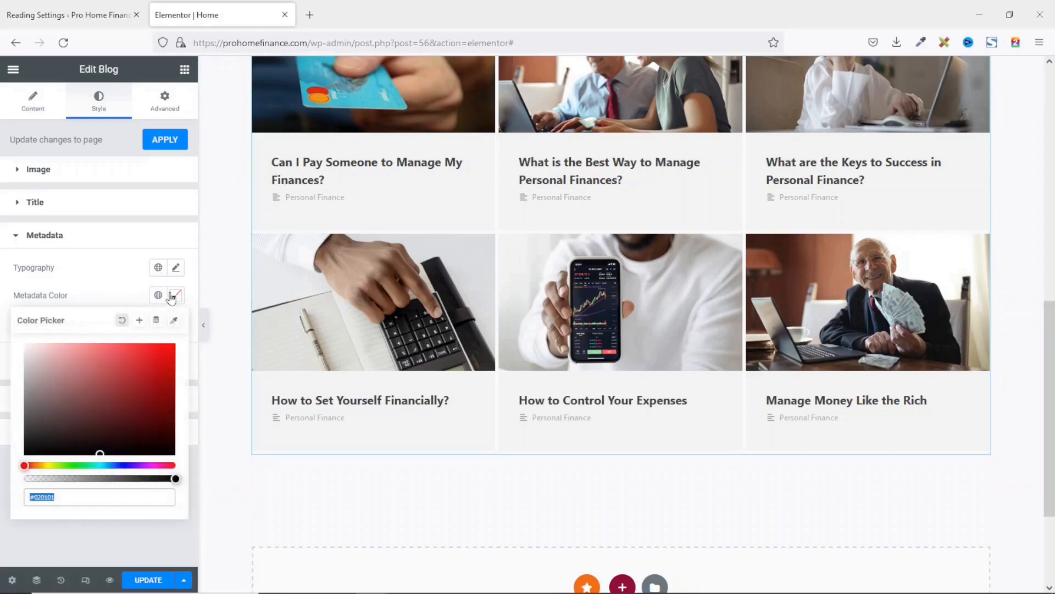
{"action": "left_click", "coordinate": [158, 296]}
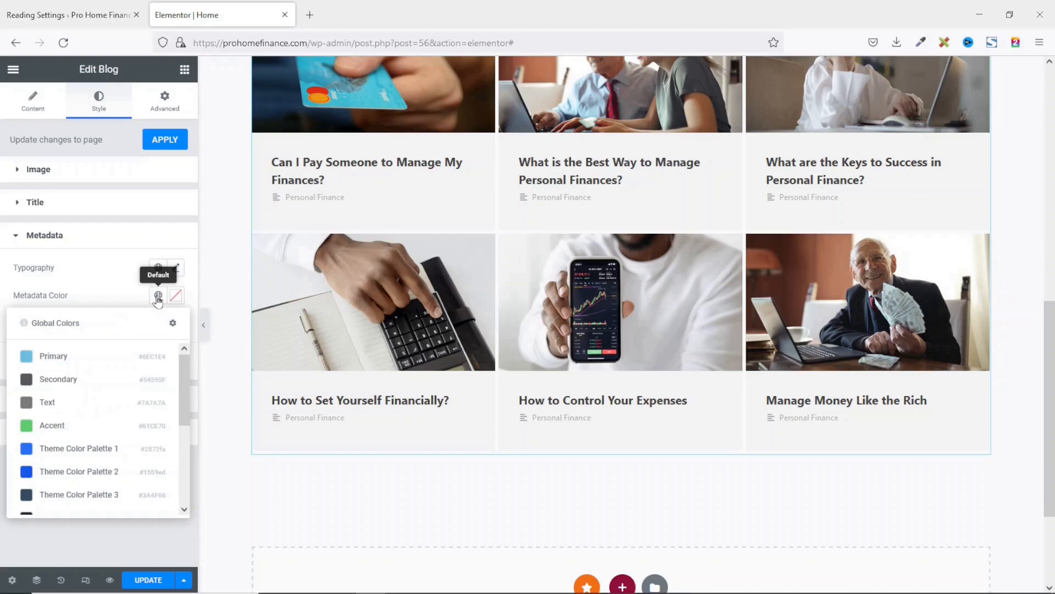
{"action": "scroll", "coordinate": [91, 434], "scroll_direction": "down", "scroll_amount": 3}
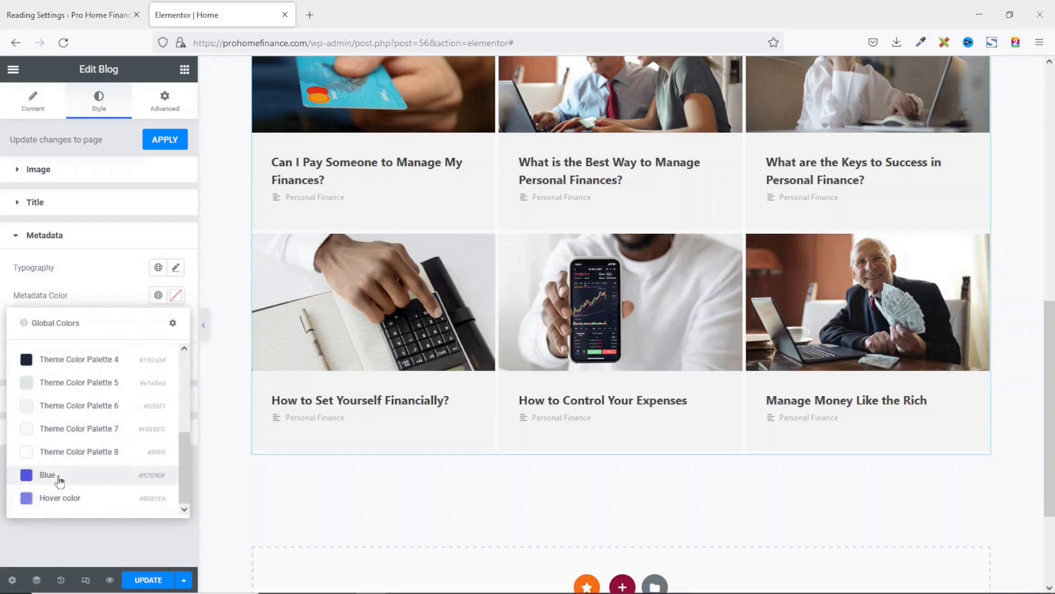
{"action": "left_click", "coordinate": [49, 475]}
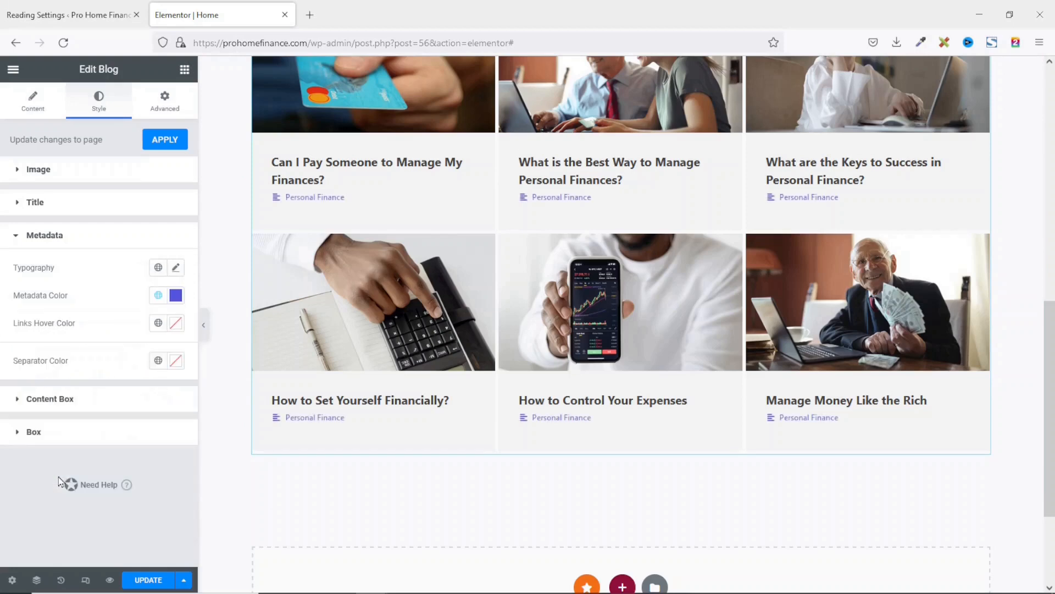
{"action": "left_click", "coordinate": [158, 324]}
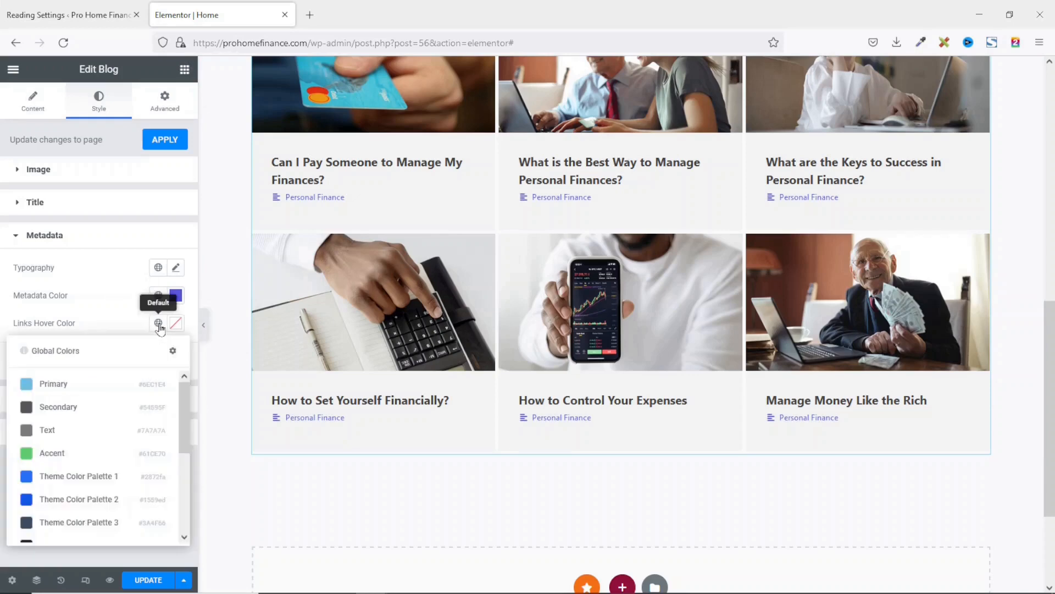
{"action": "left_click", "coordinate": [71, 434]}
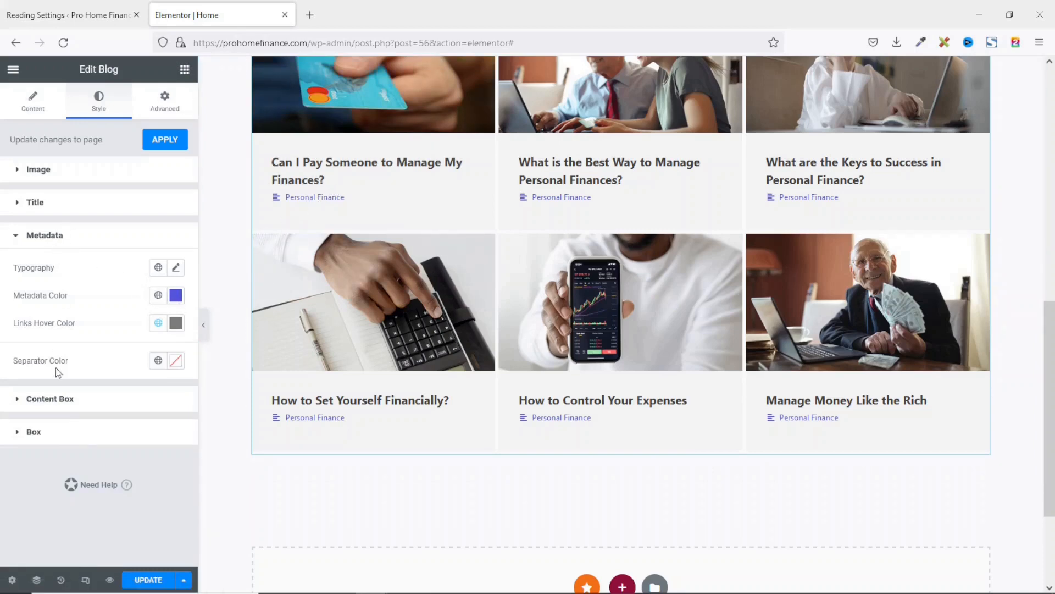
Try several reddish background colors, including #715252, on the blog widget's content box and clear the color again
{"action": "left_click", "coordinate": [49, 399]}
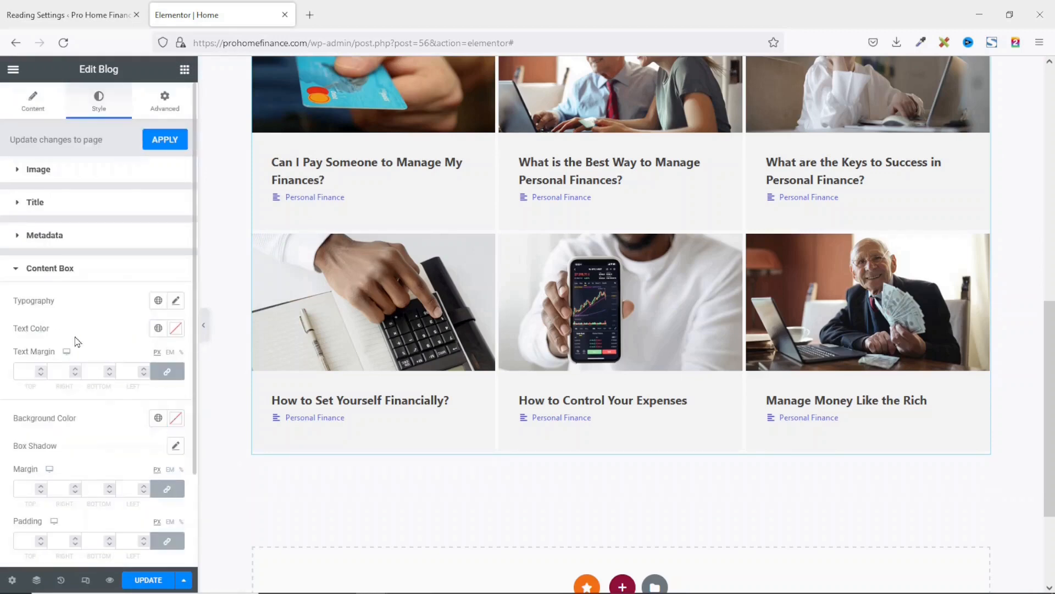
{"action": "scroll", "coordinate": [75, 415], "scroll_direction": "down", "scroll_amount": 2}
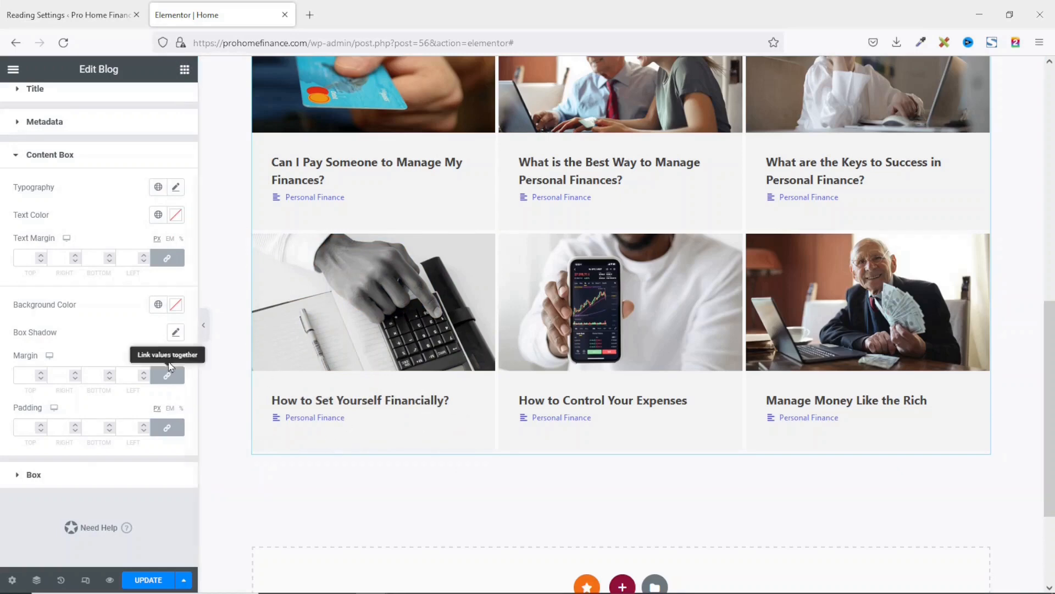
{"action": "left_click", "coordinate": [175, 304]}
{"action": "left_click", "coordinate": [129, 386]}
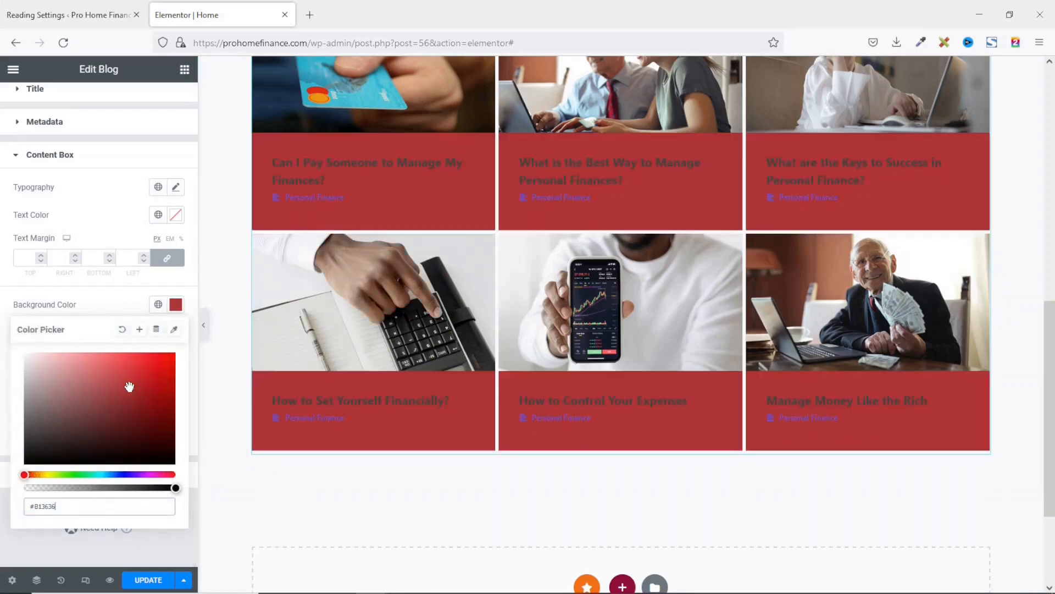
{"action": "left_click", "coordinate": [65, 415]}
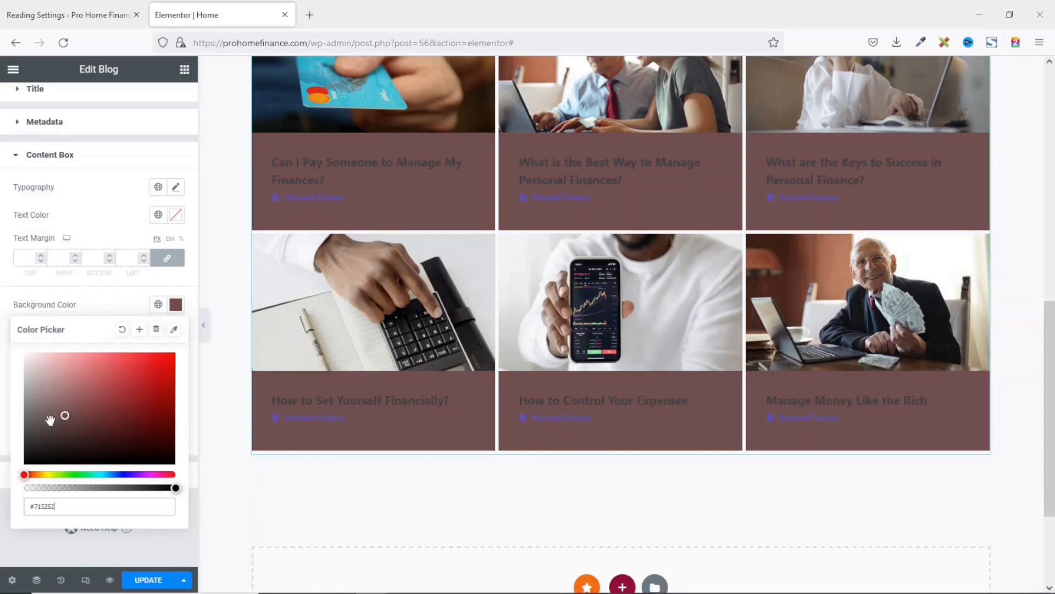
{"action": "left_click", "coordinate": [64, 377]}
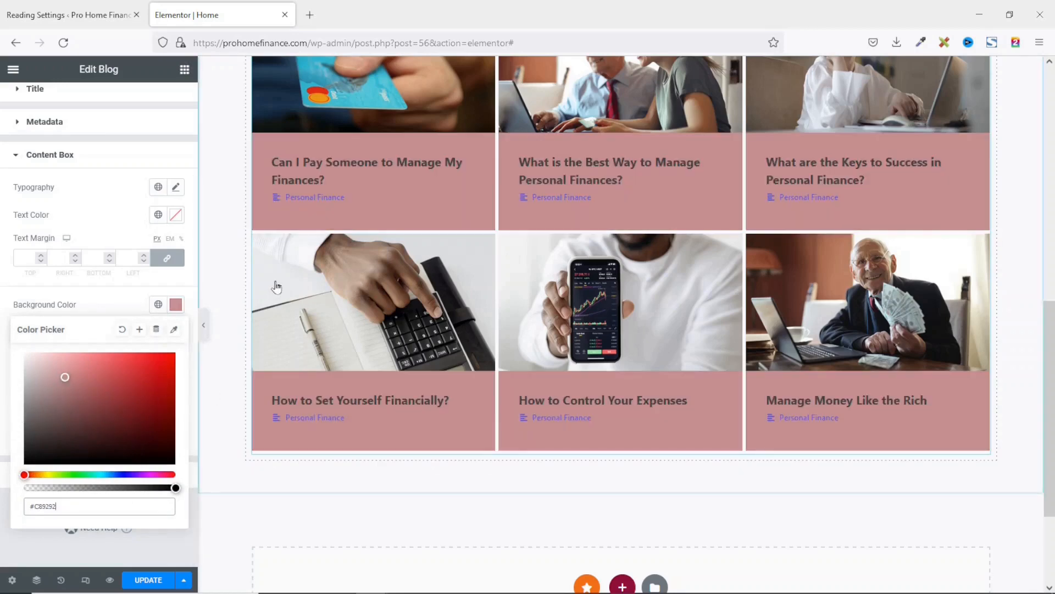
{"action": "left_click", "coordinate": [122, 332]}
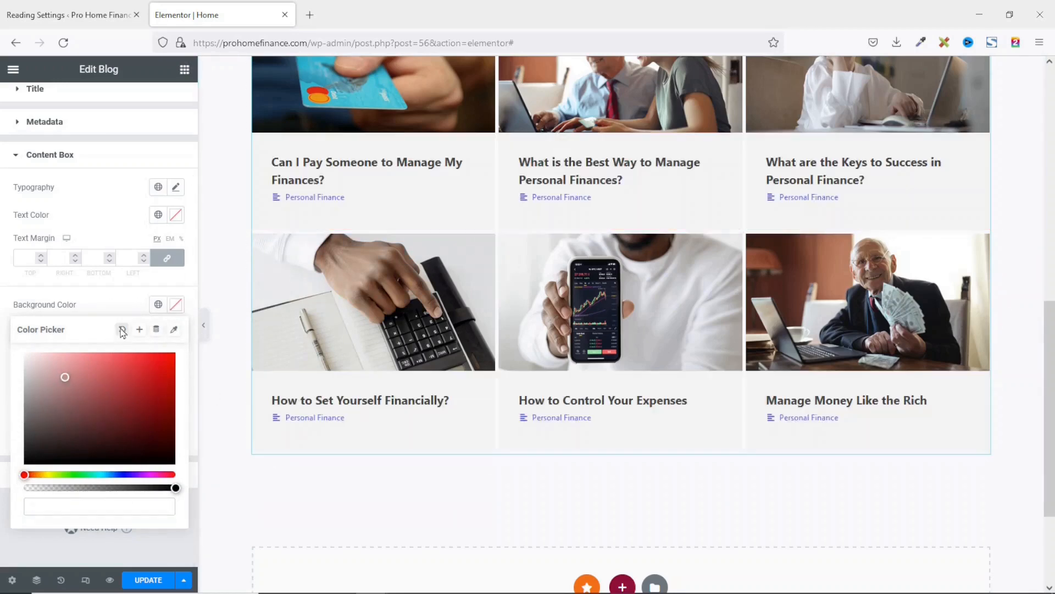
{"action": "left_click", "coordinate": [46, 204]}
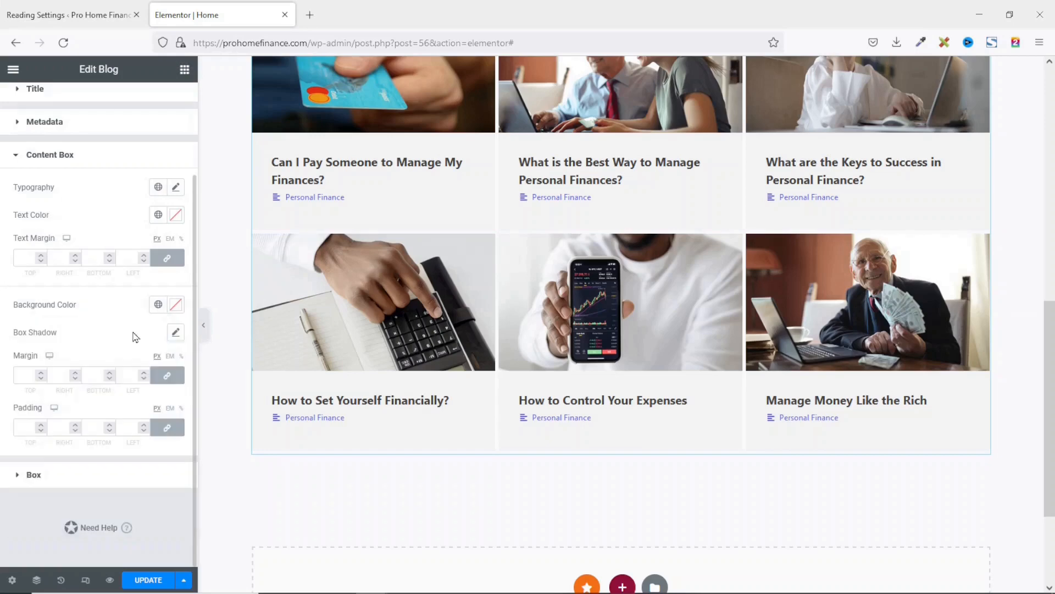
Open the blog widget's box style settings and examine the background color setting
{"action": "left_click", "coordinate": [34, 475]}
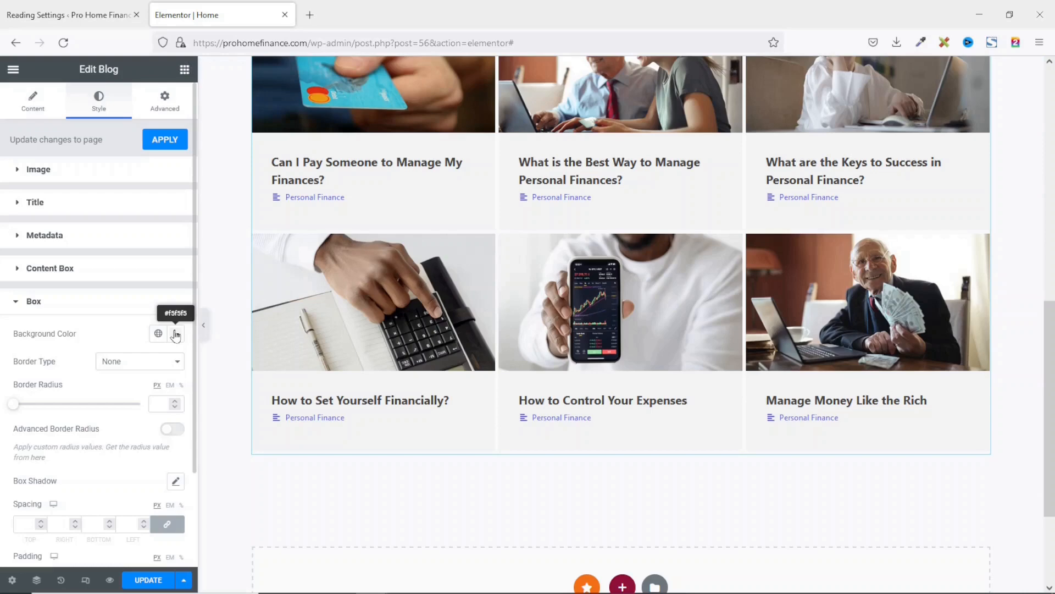
{"action": "scroll", "coordinate": [175, 336], "scroll_direction": "down", "scroll_amount": 2}
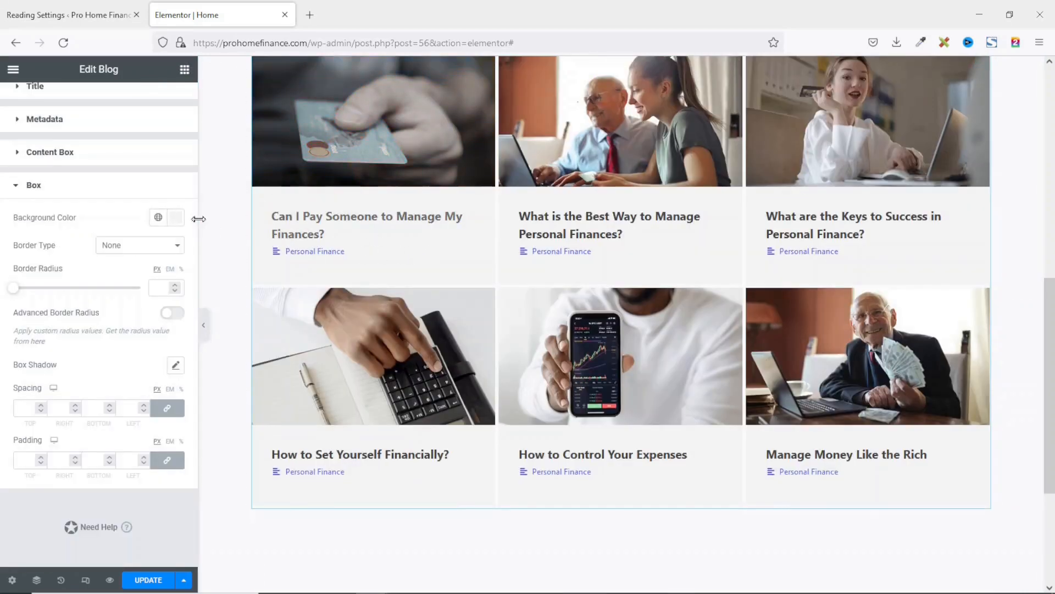
{"action": "left_click", "coordinate": [176, 223]}
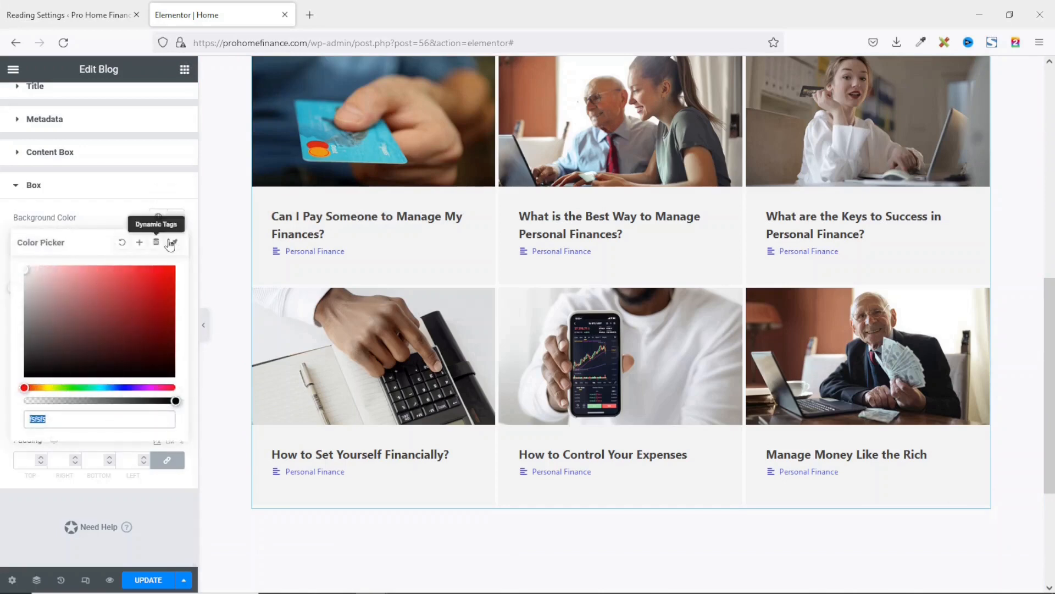
{"action": "left_click", "coordinate": [176, 220]}
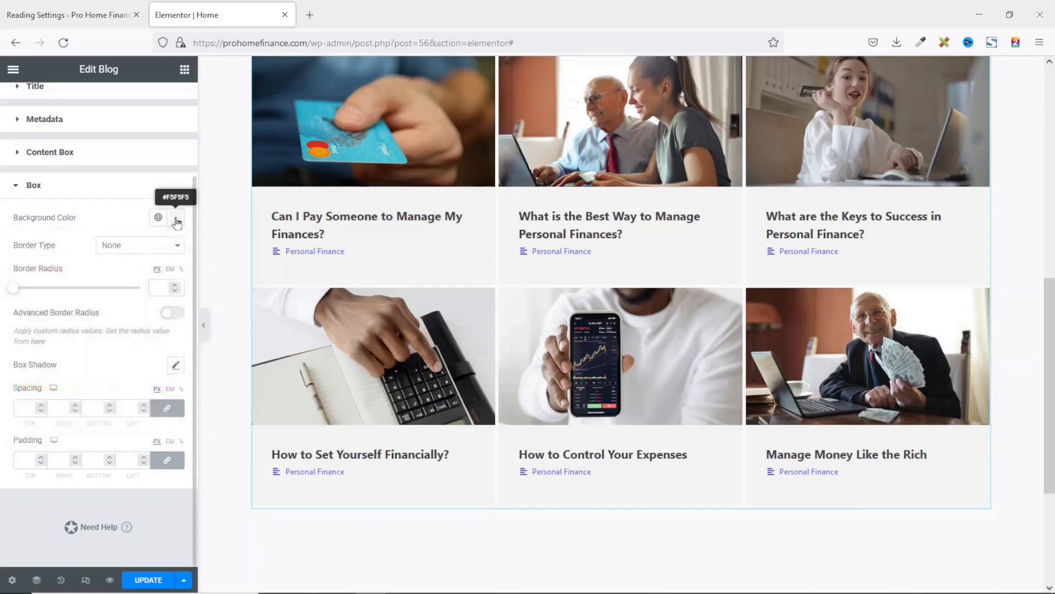
Try a Solid border on the post boxes and set the border type back to None
{"action": "left_click", "coordinate": [142, 246]}
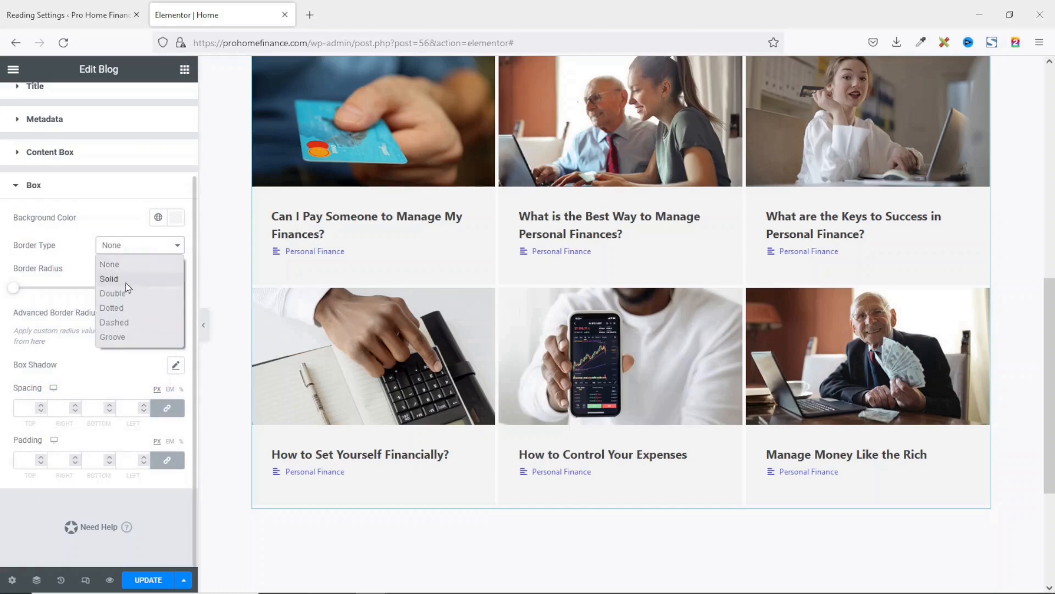
{"action": "left_click", "coordinate": [126, 281]}
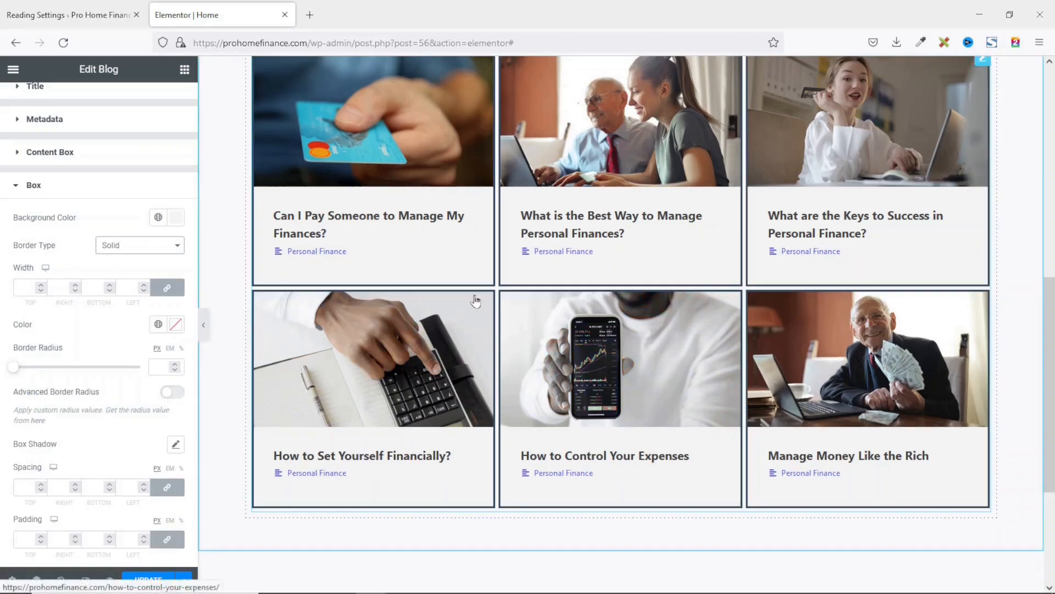
{"action": "left_click", "coordinate": [117, 251]}
{"action": "left_click", "coordinate": [116, 263]}
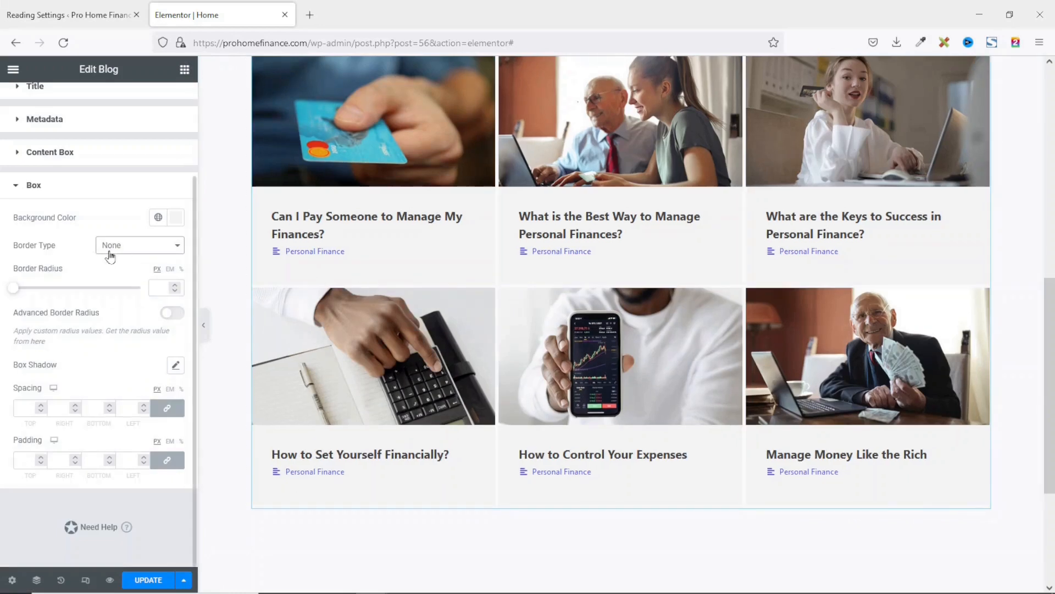
Try a border radius of 10 px on the post boxes and clear the value again
{"action": "left_click", "coordinate": [156, 284]}
{"action": "type", "text": "0"}
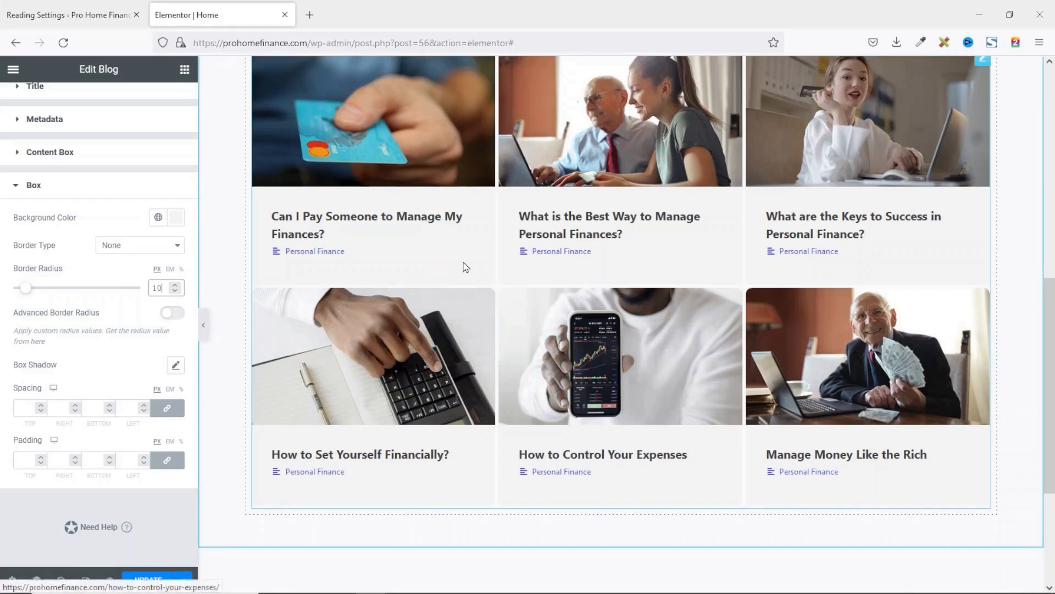
{"action": "key", "text": "BackSpace"}
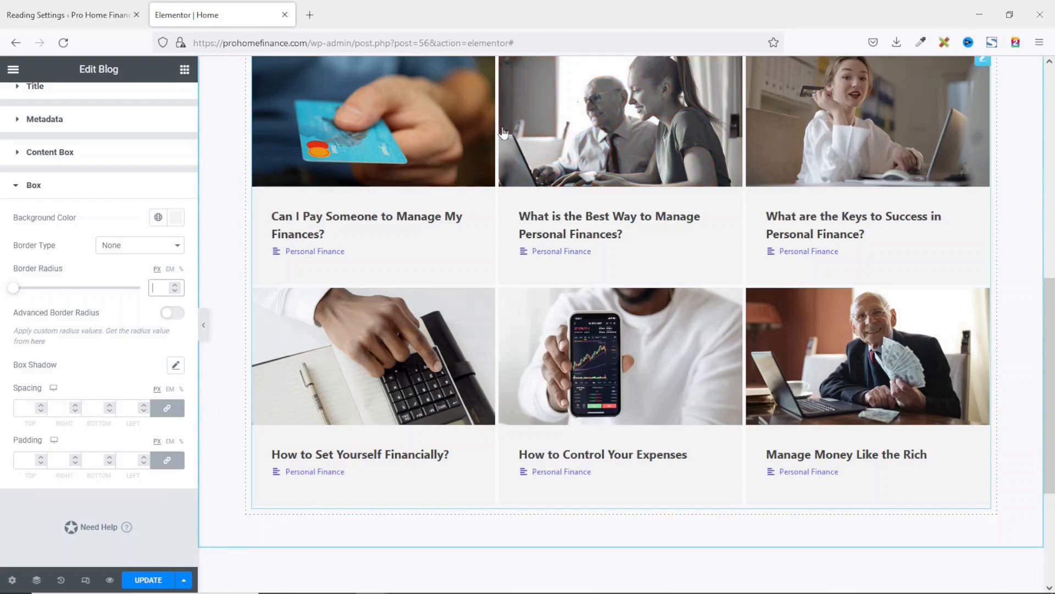
Set the spacing of the post boxes to 10 px on all sides
{"action": "left_click", "coordinate": [25, 407]}
{"action": "type", "text": "10"}
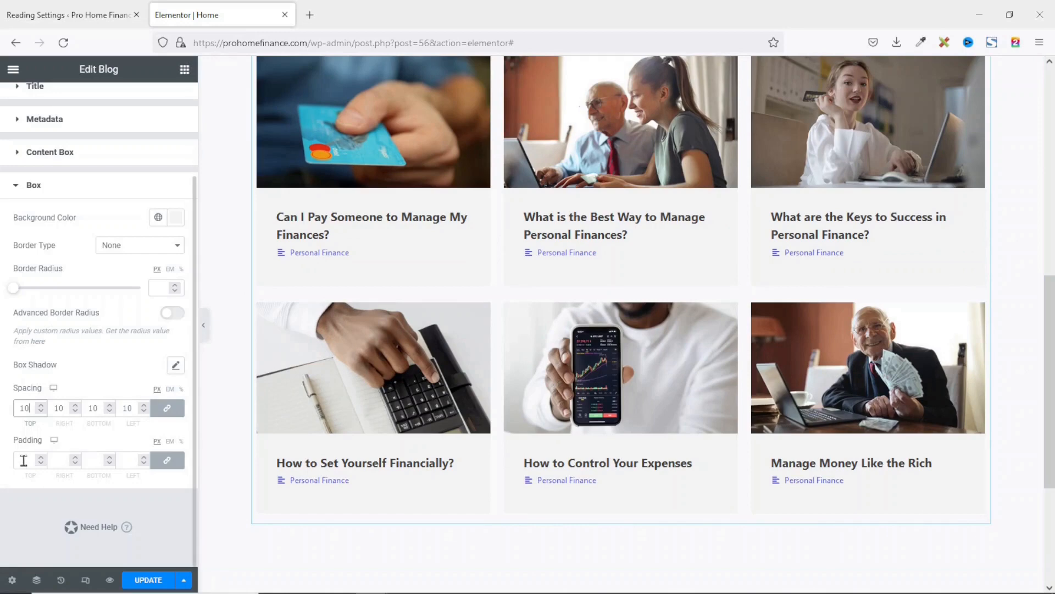
Try a padding of 20 px on the post boxes, and settle on 5 px on all sides
{"action": "scroll", "coordinate": [299, 348], "scroll_direction": "up", "scroll_amount": 3}
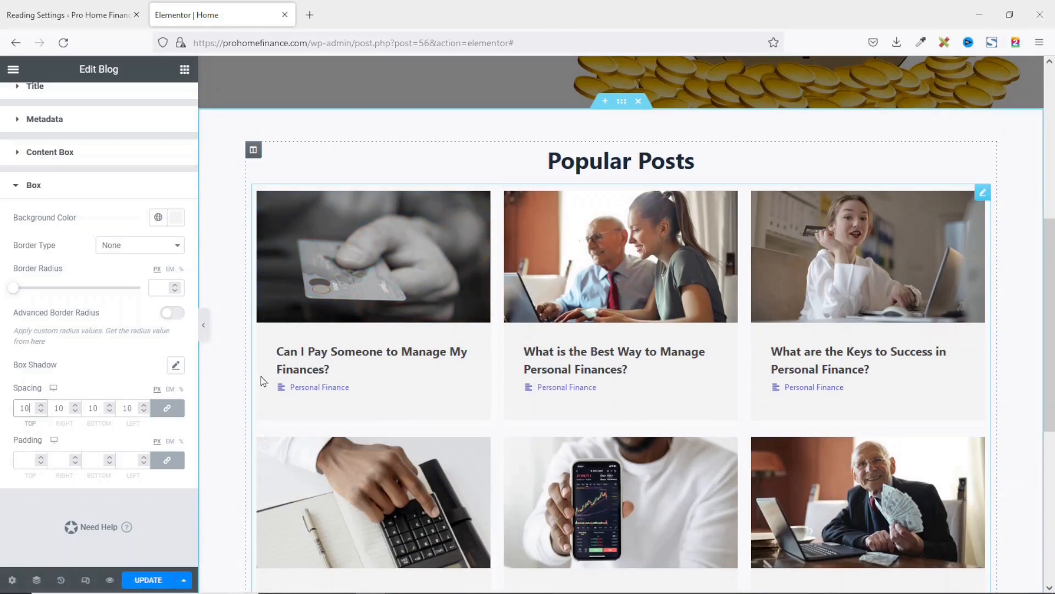
{"action": "left_click", "coordinate": [25, 459]}
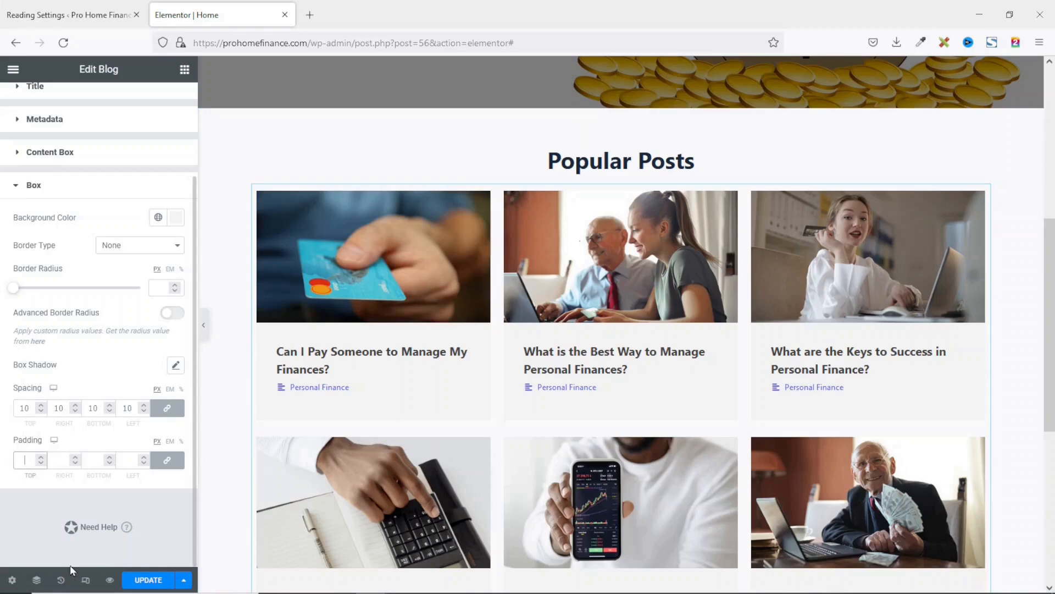
{"action": "type", "text": "20"}
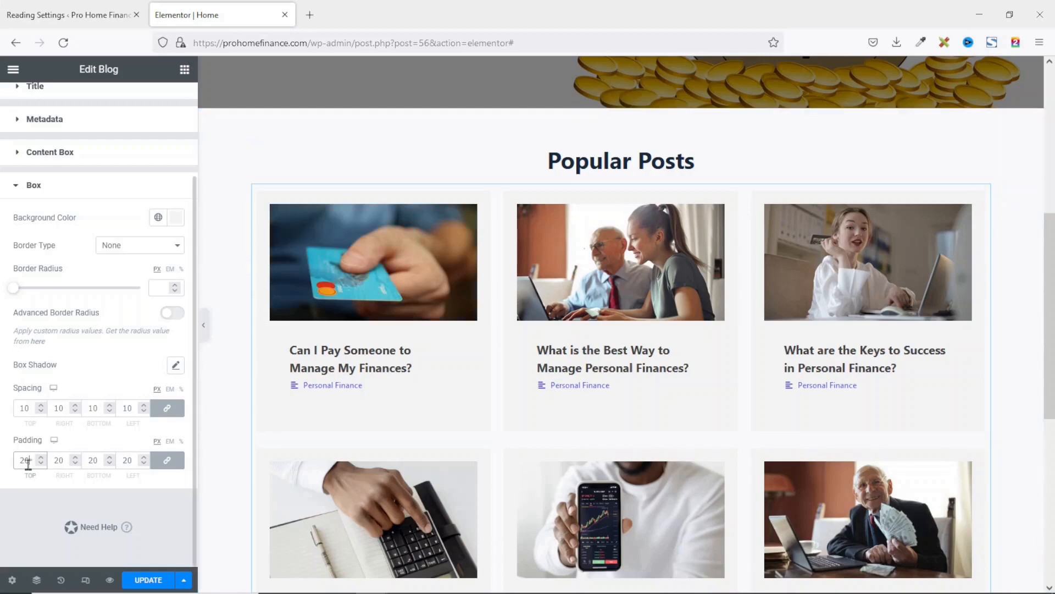
{"action": "left_click_drag", "start_coordinate": [30, 462], "coordinate": [2, 459]}
{"action": "type", "text": "5"}
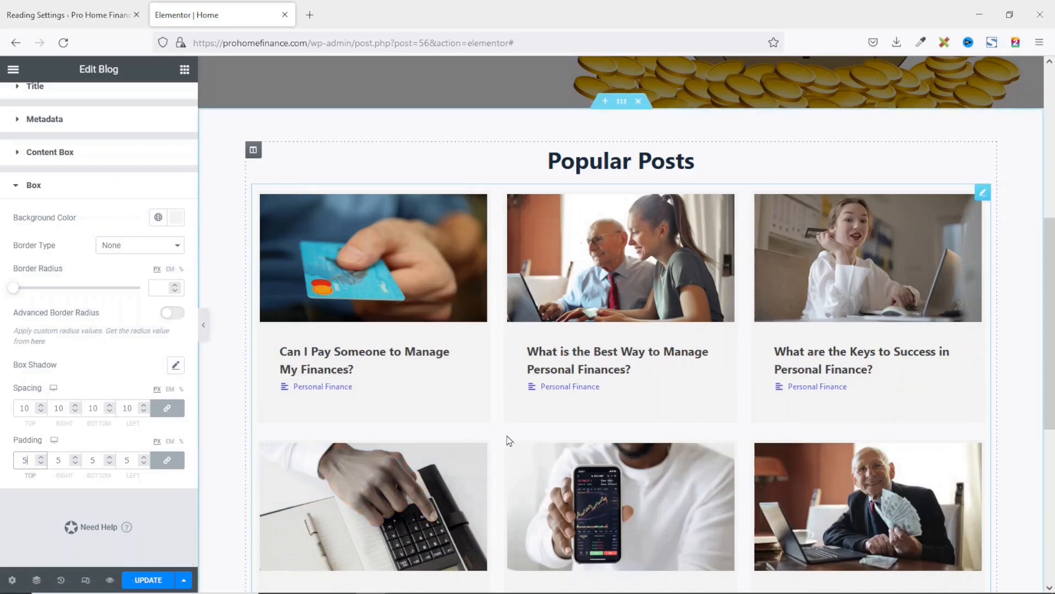
Update the home page, check the Popular Posts section in the live preview, and close the preview
{"action": "scroll", "coordinate": [507, 440], "scroll_direction": "up", "scroll_amount": 3}
{"action": "scroll", "coordinate": [439, 423], "scroll_direction": "down", "scroll_amount": 4}
{"action": "scroll", "coordinate": [770, 231], "scroll_direction": "down", "scroll_amount": 1}
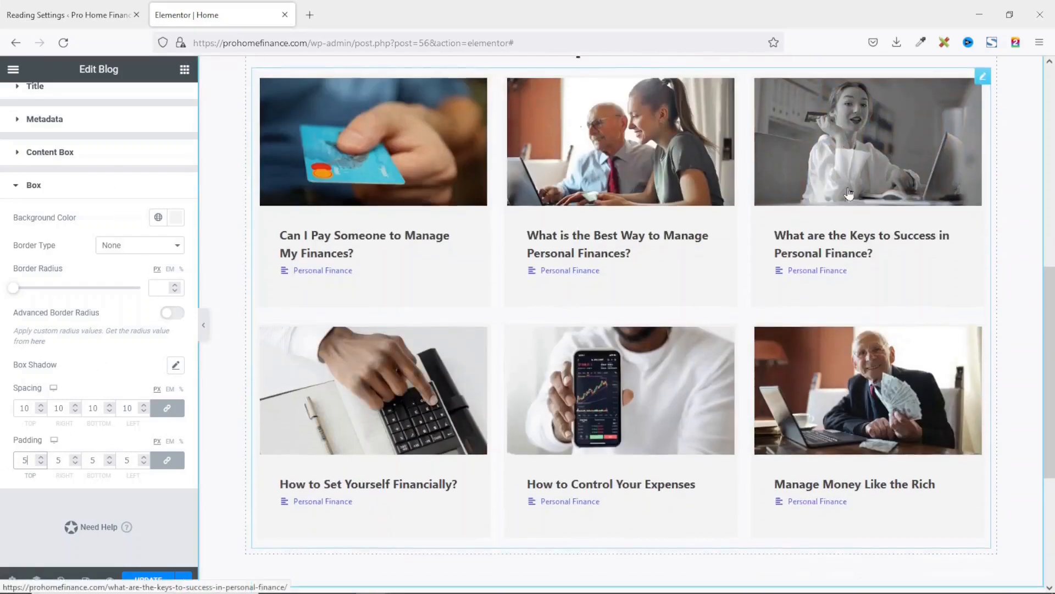
{"action": "left_click", "coordinate": [148, 580]}
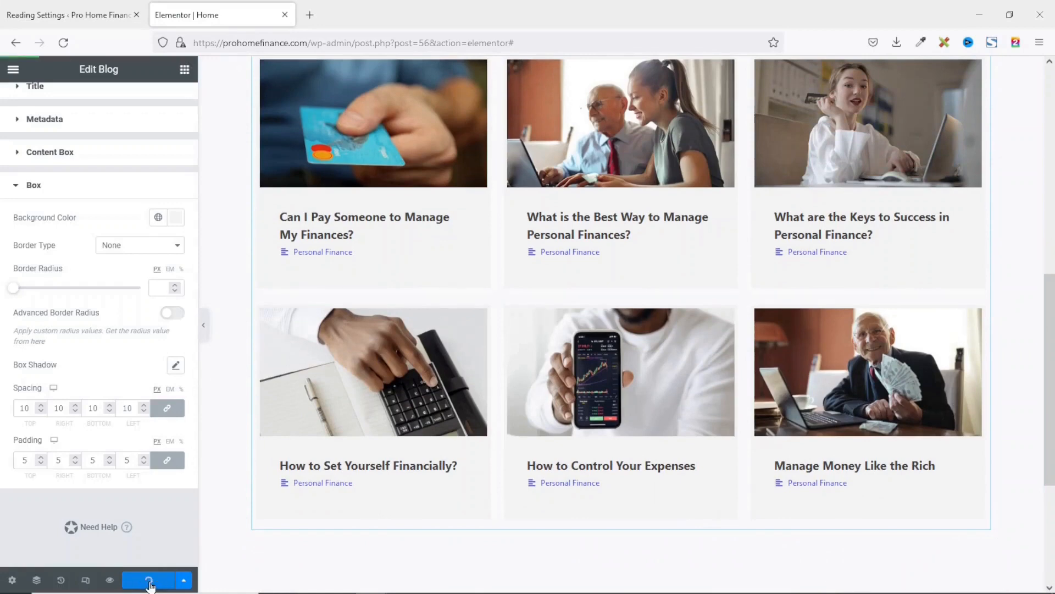
{"action": "left_click", "coordinate": [110, 581]}
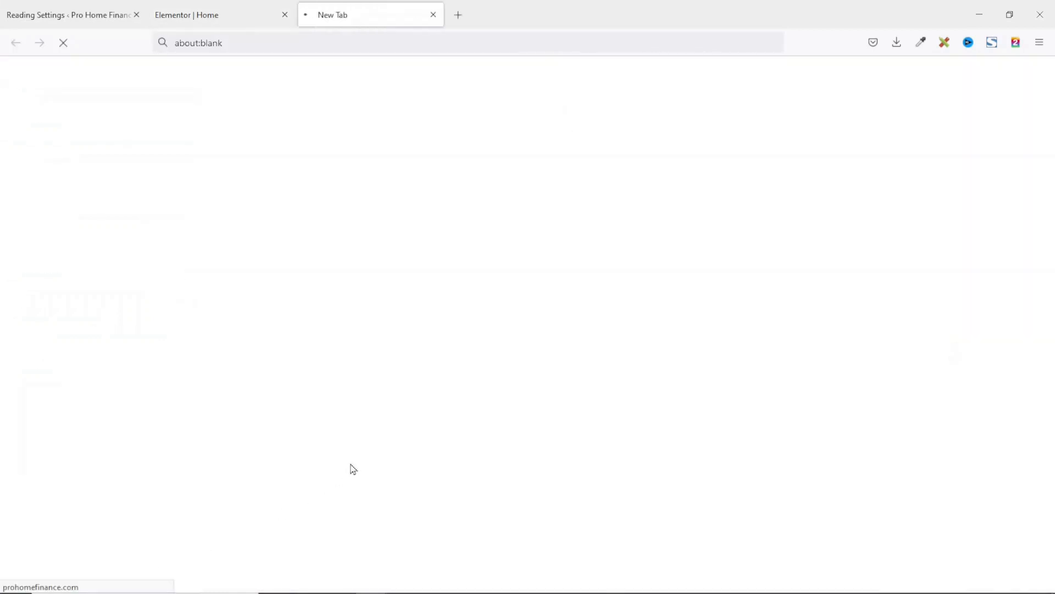
{"action": "scroll", "coordinate": [629, 351], "scroll_direction": "down", "scroll_amount": 8}
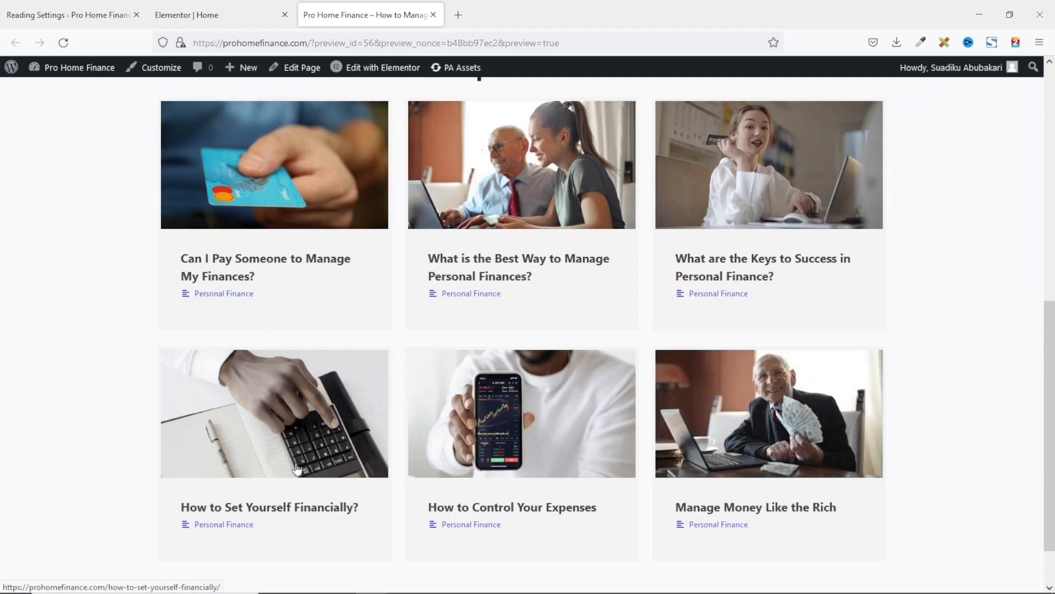
{"action": "left_click", "coordinate": [433, 15]}
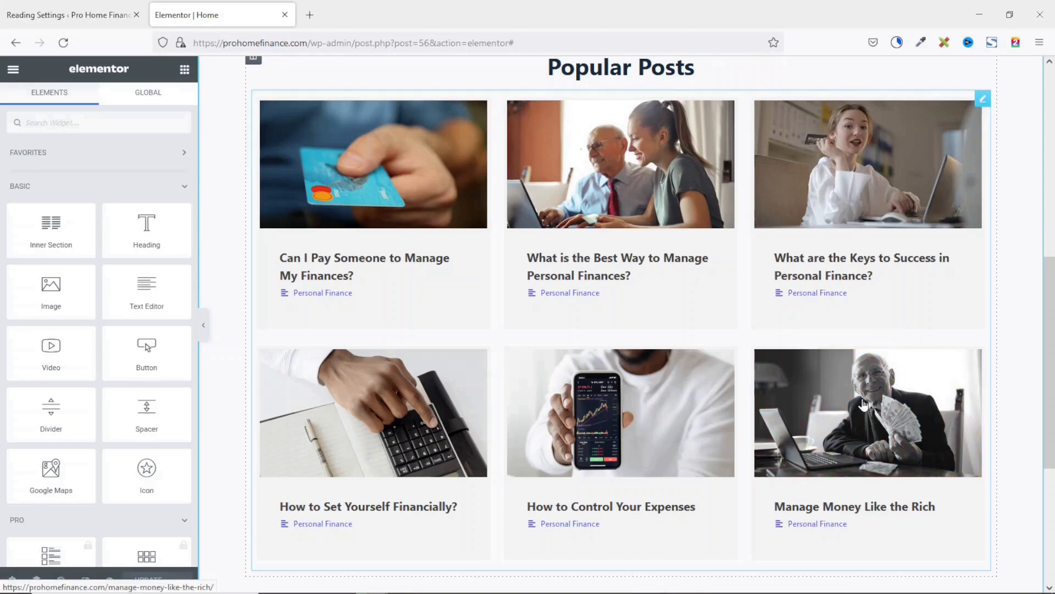
Add a new section with two equal columns below the Popular Posts section
{"action": "scroll", "coordinate": [862, 406], "scroll_direction": "down", "scroll_amount": 5}
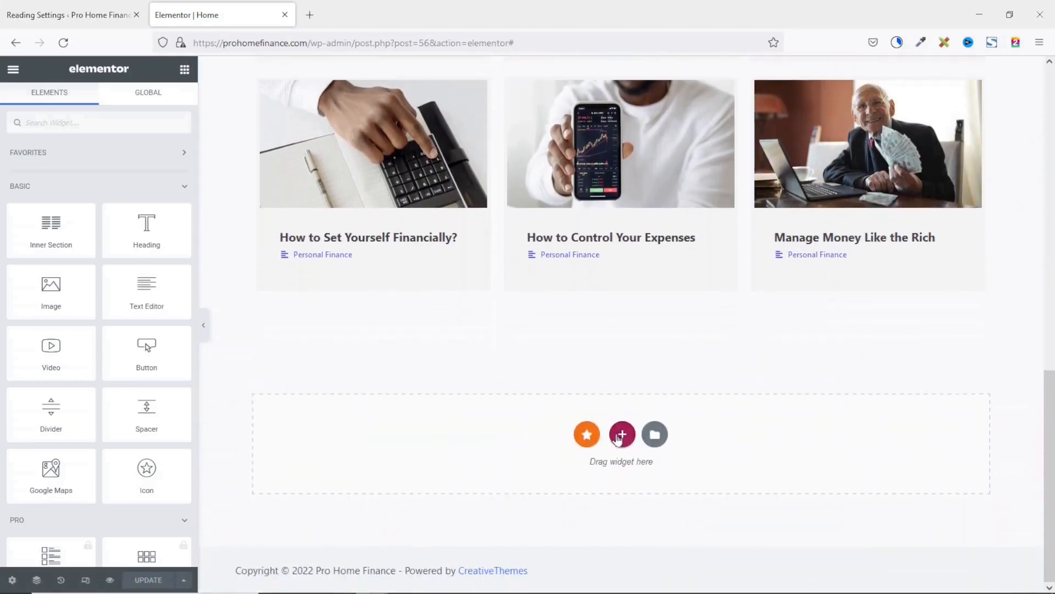
{"action": "left_click", "coordinate": [621, 435]}
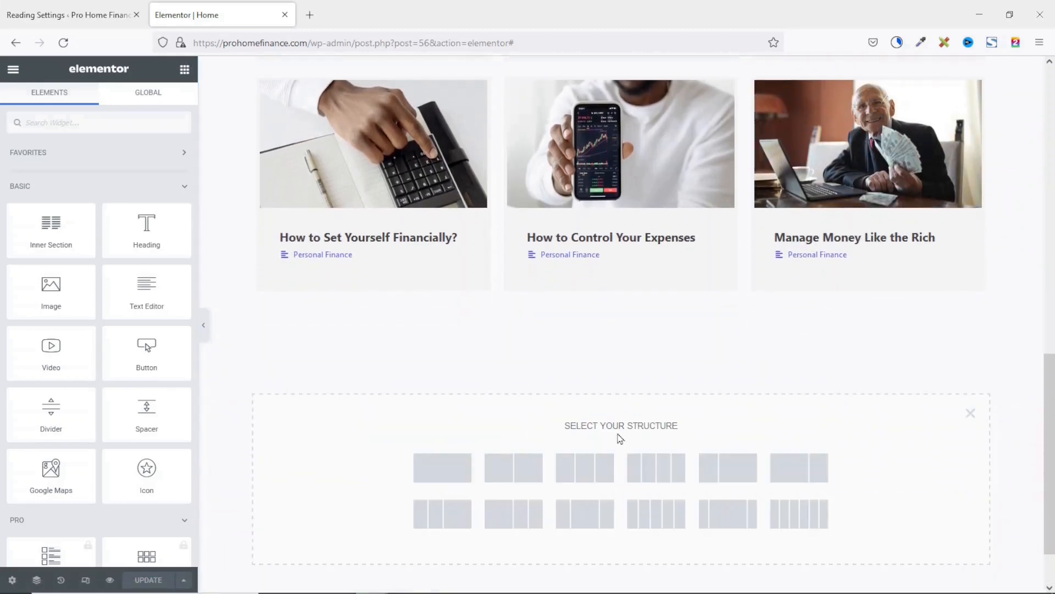
{"action": "left_click", "coordinate": [526, 473]}
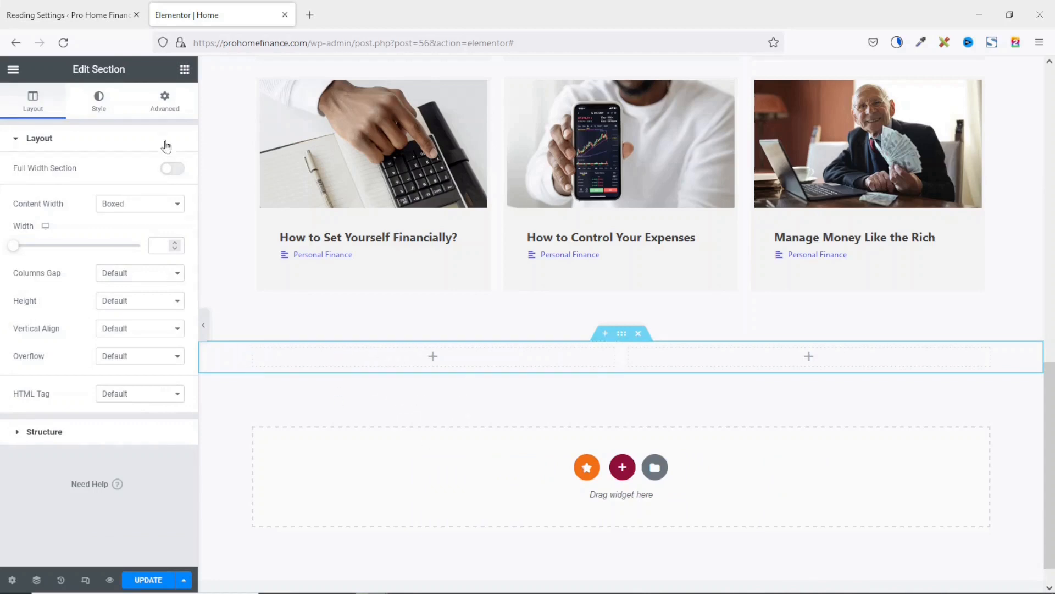
Unlink the new section's padding values and set the top and bottom padding to 50 px
{"action": "left_click", "coordinate": [171, 110]}
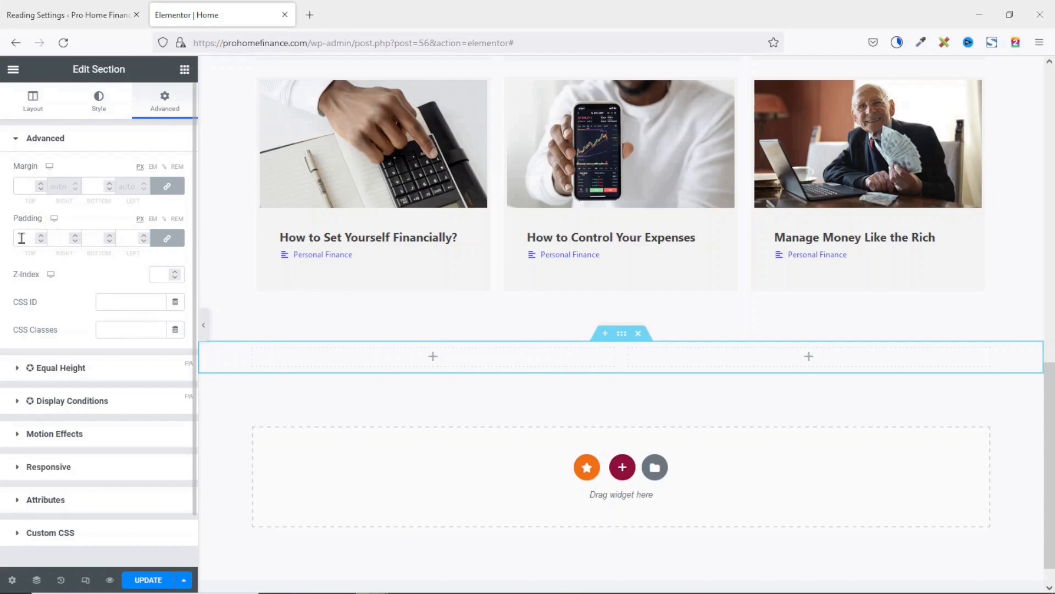
{"action": "left_click", "coordinate": [168, 240]}
{"action": "double_click", "coordinate": [34, 237]}
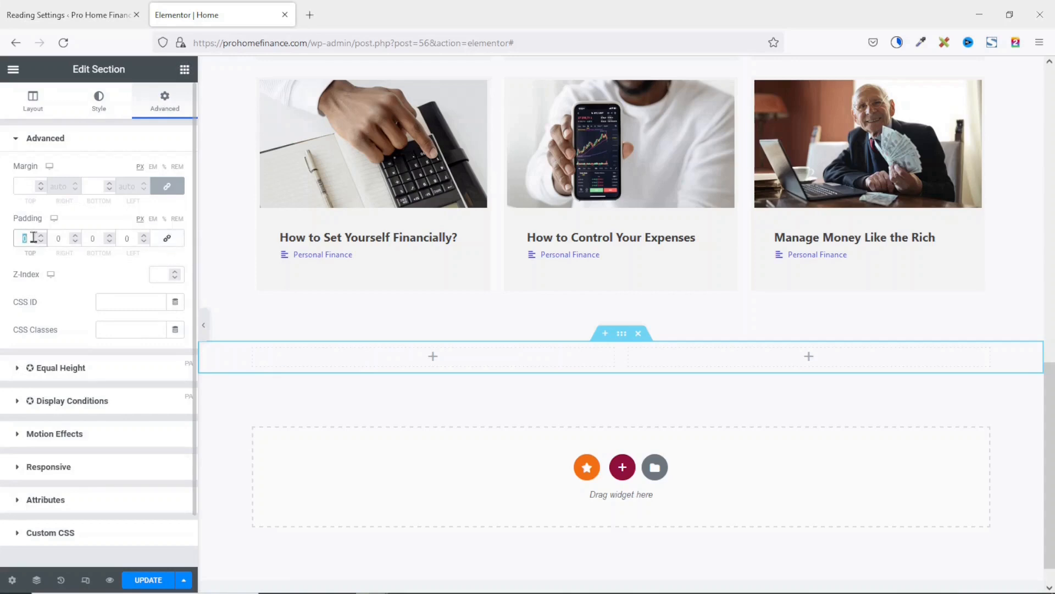
{"action": "type", "text": "50"}
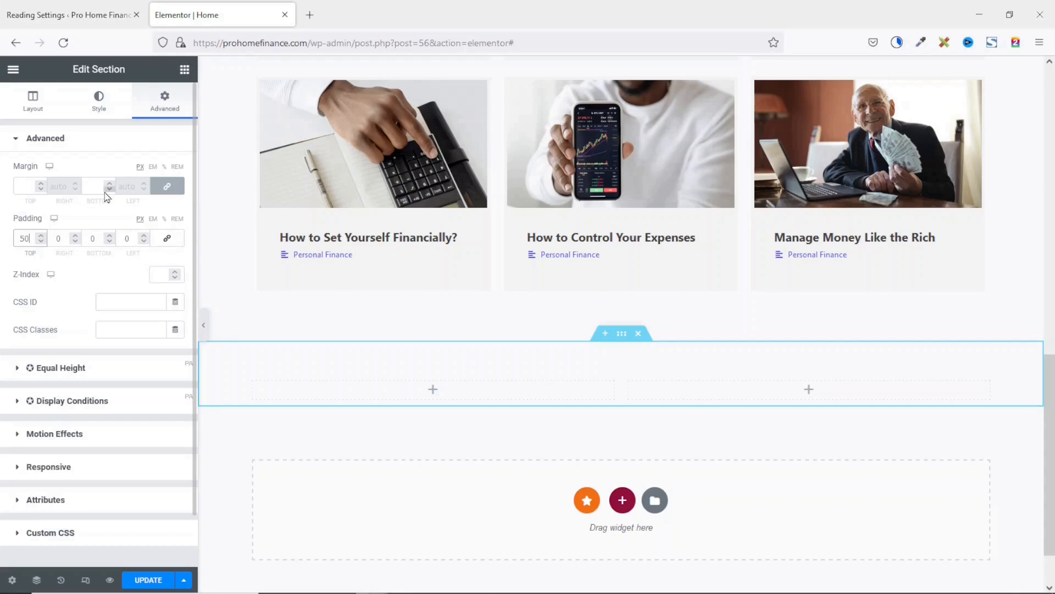
{"action": "double_click", "coordinate": [93, 238]}
{"action": "type", "text": "50"}
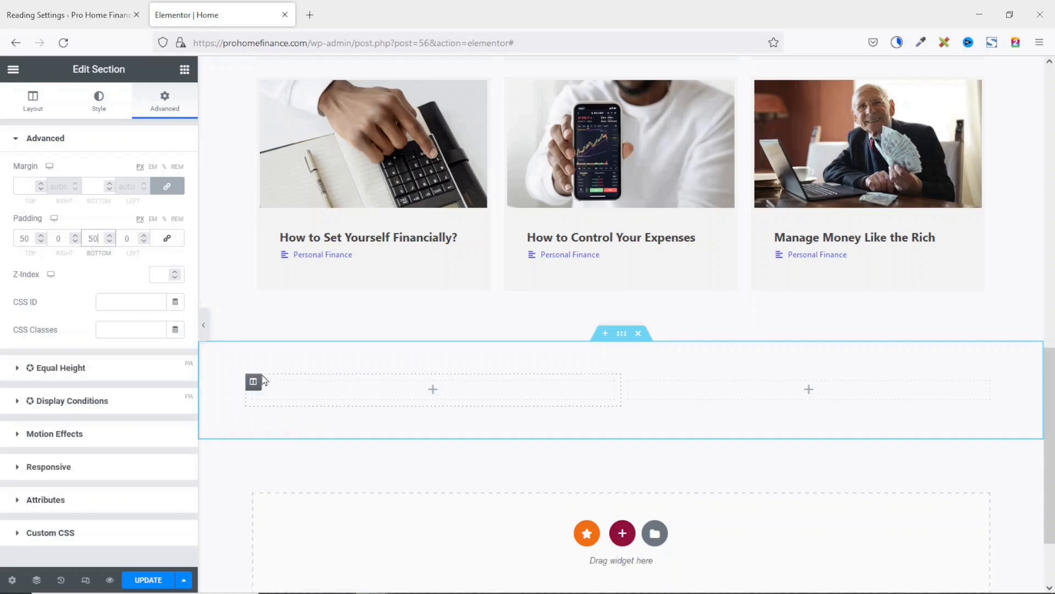
Add an Image widget to the section's first column and choose pro-home-finance.png from the media library
{"action": "left_click", "coordinate": [184, 70]}
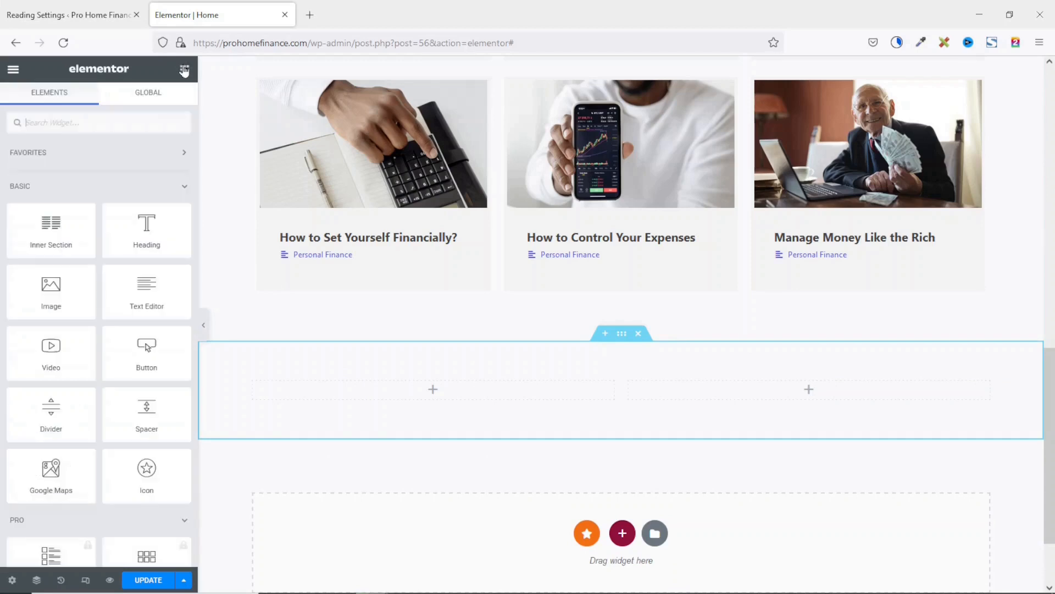
{"action": "left_click_drag", "start_coordinate": [48, 289], "coordinate": [346, 387]}
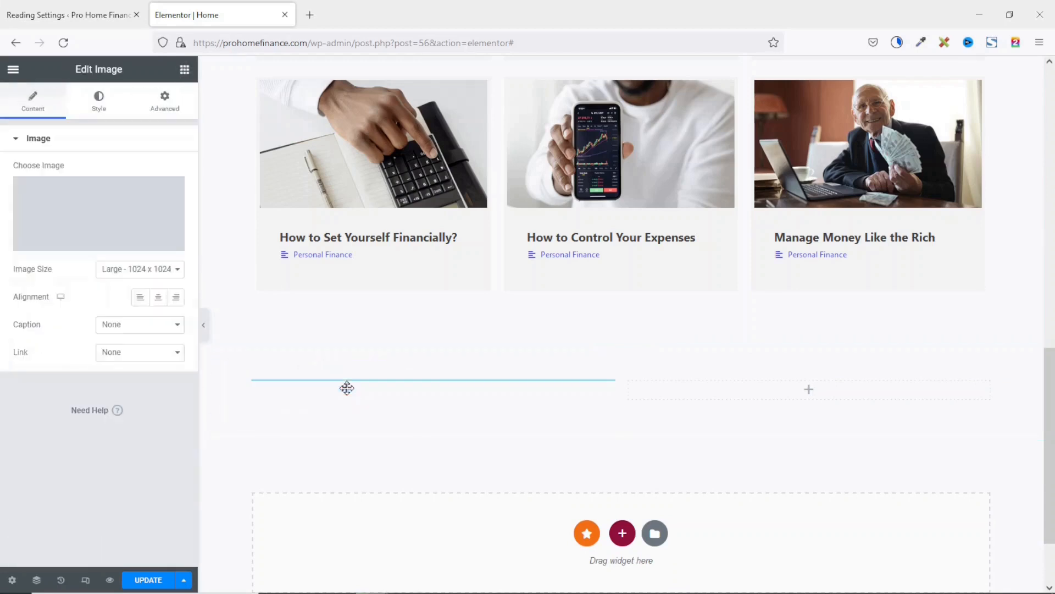
{"action": "left_click", "coordinate": [87, 230]}
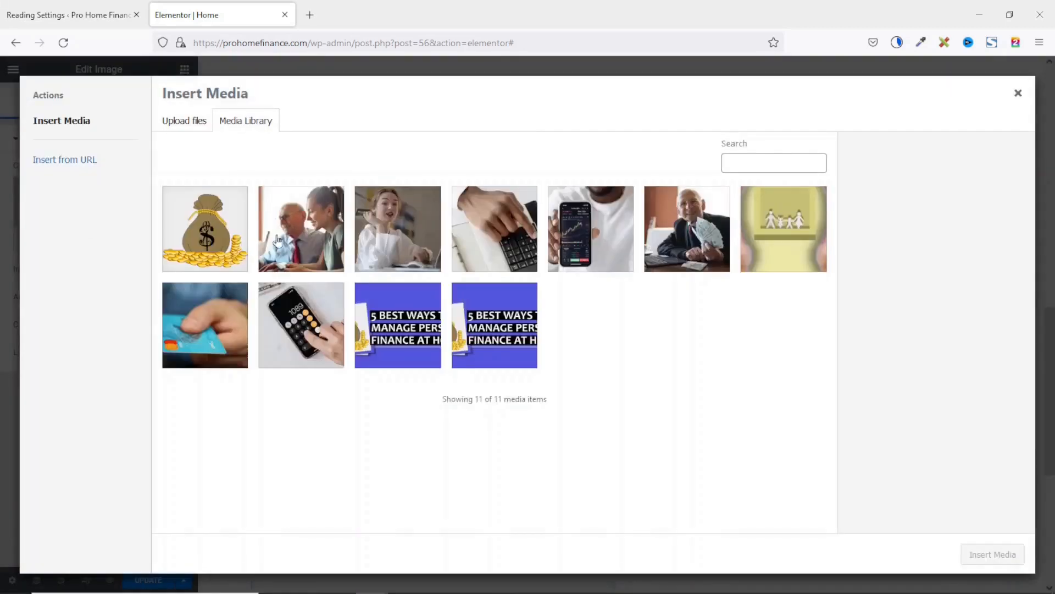
{"action": "left_click", "coordinate": [218, 231]}
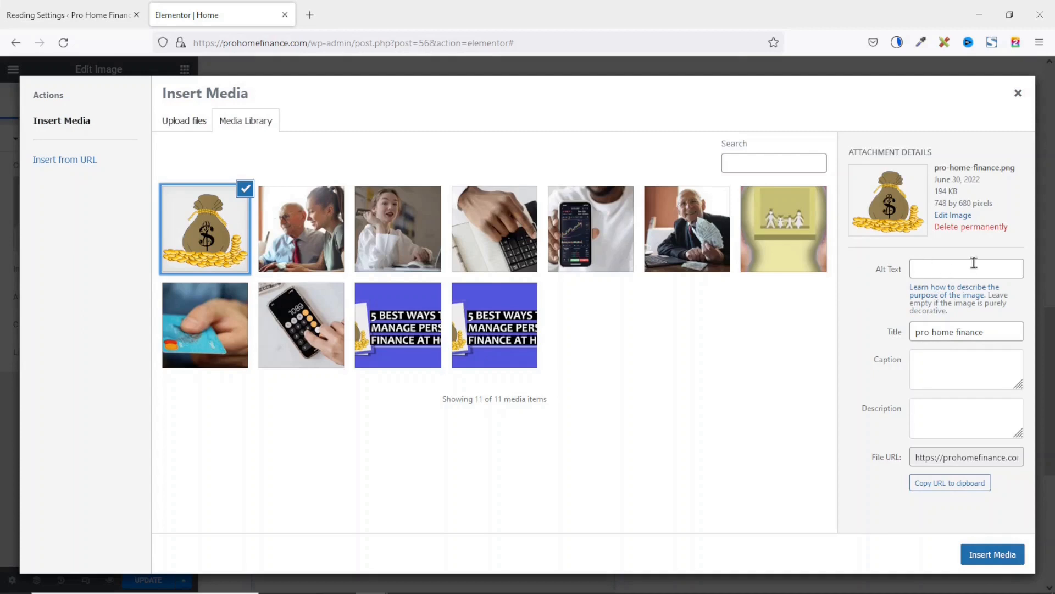
Set the money bag image's alt text to "How to Manage Personal Finances at Home"
{"action": "left_click", "coordinate": [945, 267]}
{"action": "type", "text": "How to Manage"}
{"action": "type", "text": " Personal "}
{"action": "type", "text": "Finances at Home"}
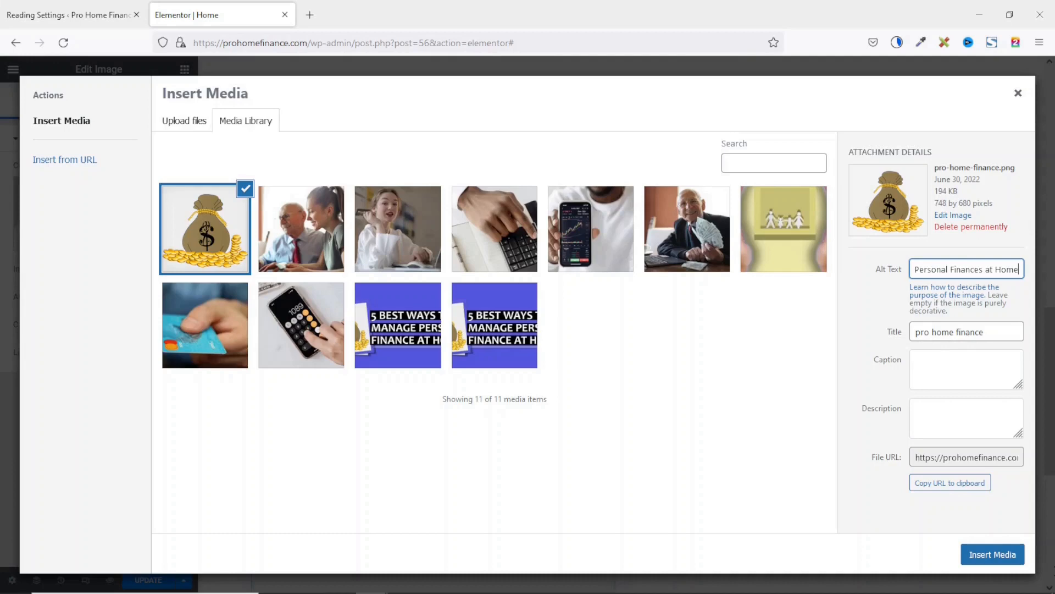
Replace the image's title with the same text as its alt text and insert the image
{"action": "key", "text": "ctrl+a"}
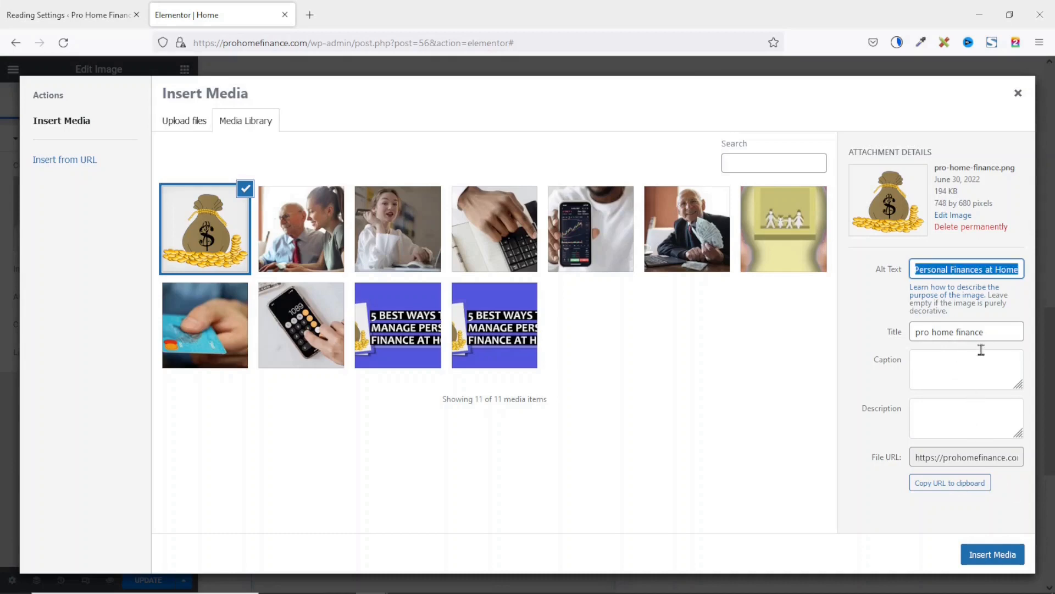
{"action": "left_click", "coordinate": [996, 332]}
{"action": "left_click_drag", "start_coordinate": [997, 333], "coordinate": [833, 336]}
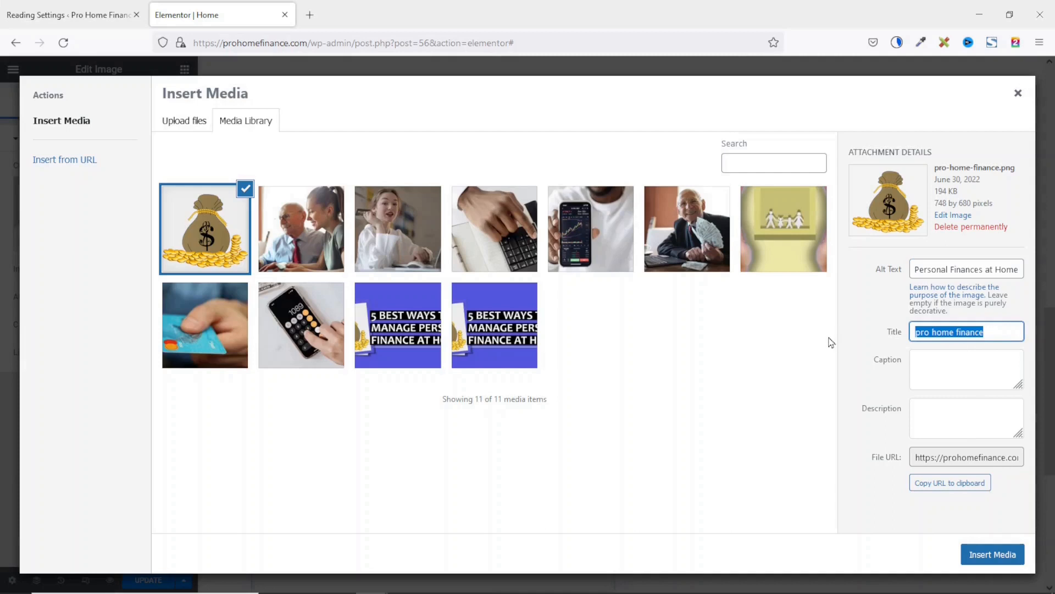
{"action": "key", "text": "BackSpace"}
{"action": "type", "text": "Personal Finances at Home"}
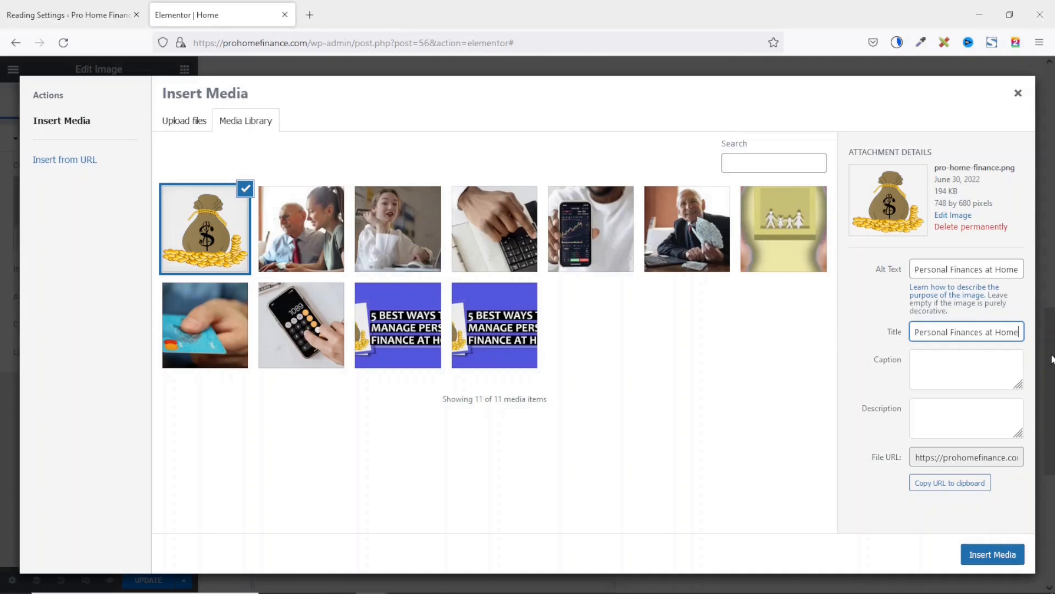
{"action": "left_click", "coordinate": [994, 557]}
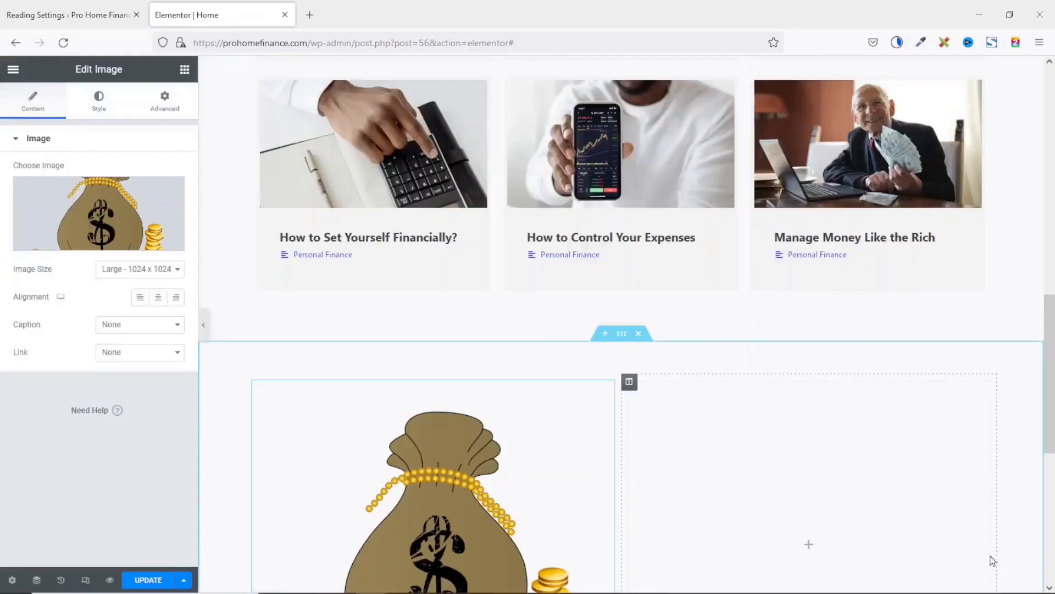
Add a Heading widget to the section's empty second column and set its title to "About Us"
{"action": "scroll", "coordinate": [852, 511], "scroll_direction": "down", "scroll_amount": 3}
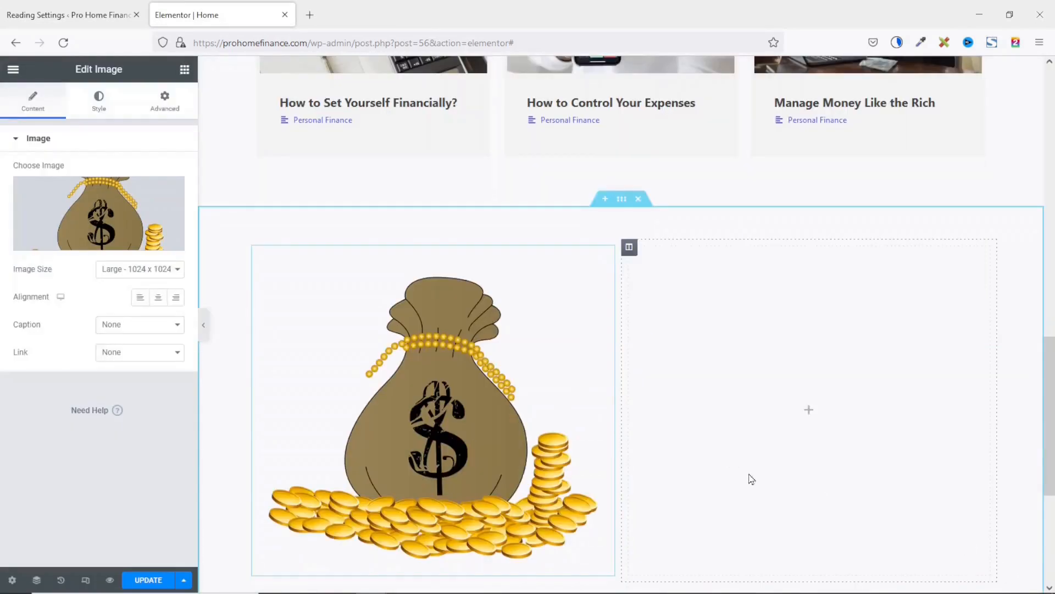
{"action": "left_click", "coordinate": [184, 70]}
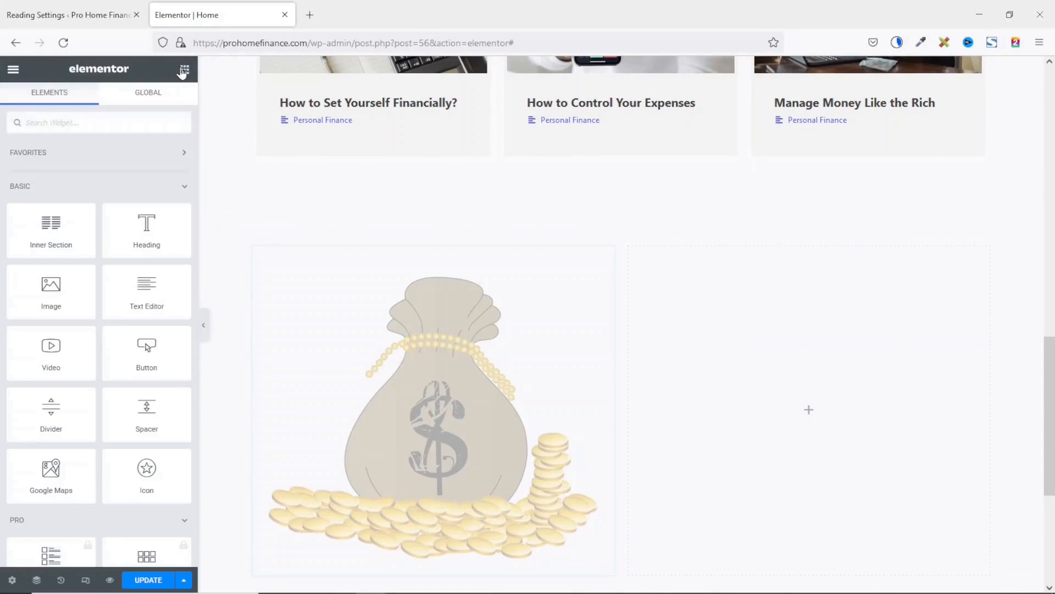
{"action": "left_click_drag", "start_coordinate": [129, 230], "coordinate": [846, 405]}
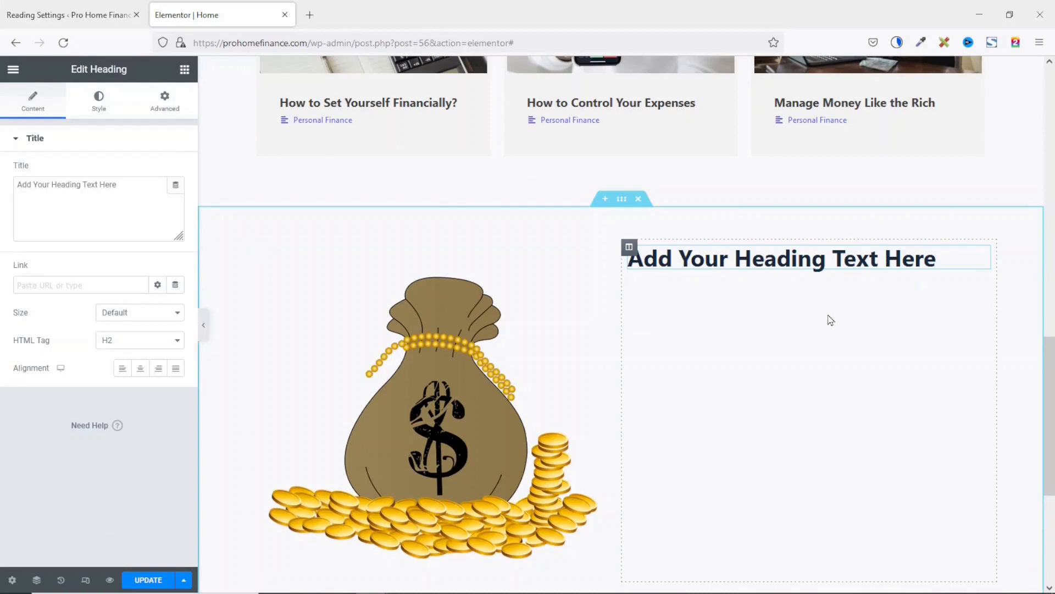
{"action": "left_click_drag", "start_coordinate": [137, 188], "coordinate": [2, 196]}
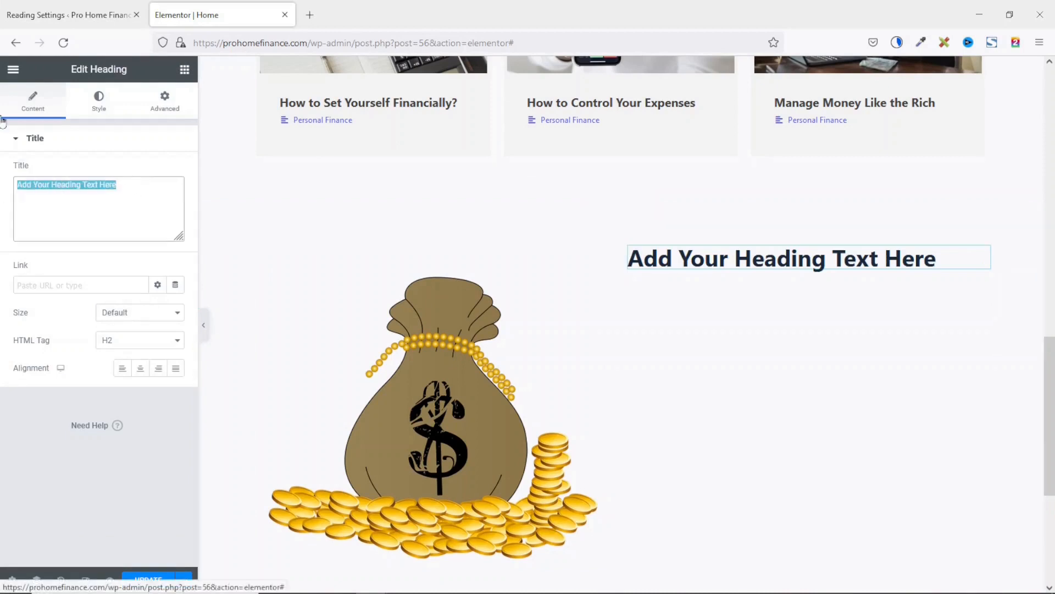
{"action": "type", "text": "About Us"}
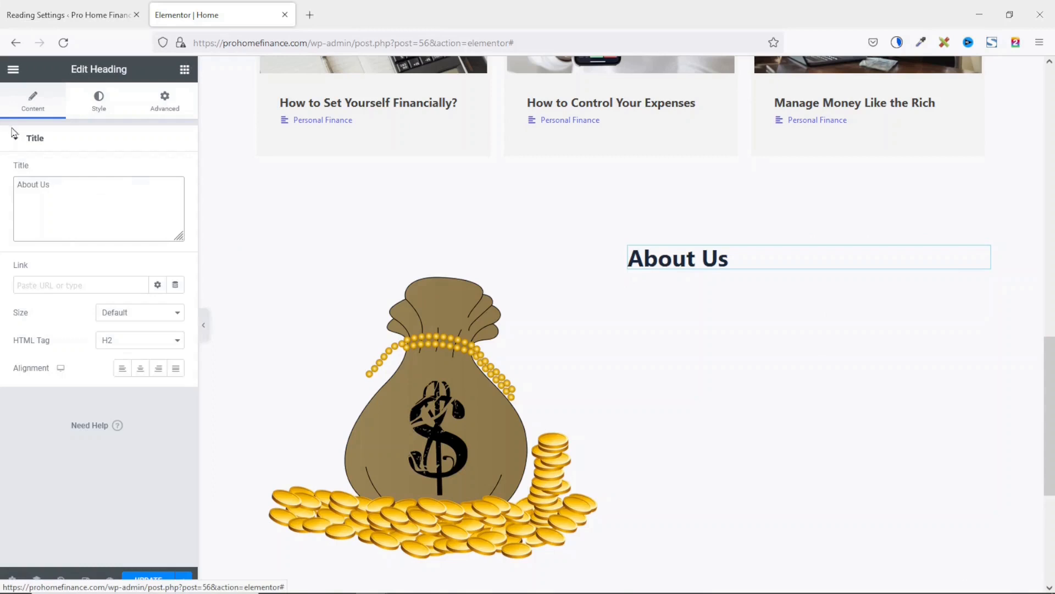
Add a Text Editor widget below the About Us heading and write "Pro Home Finance is a blog website on how to manage personal finances at home." plus lorem ipsum filler
{"action": "left_click", "coordinate": [184, 69]}
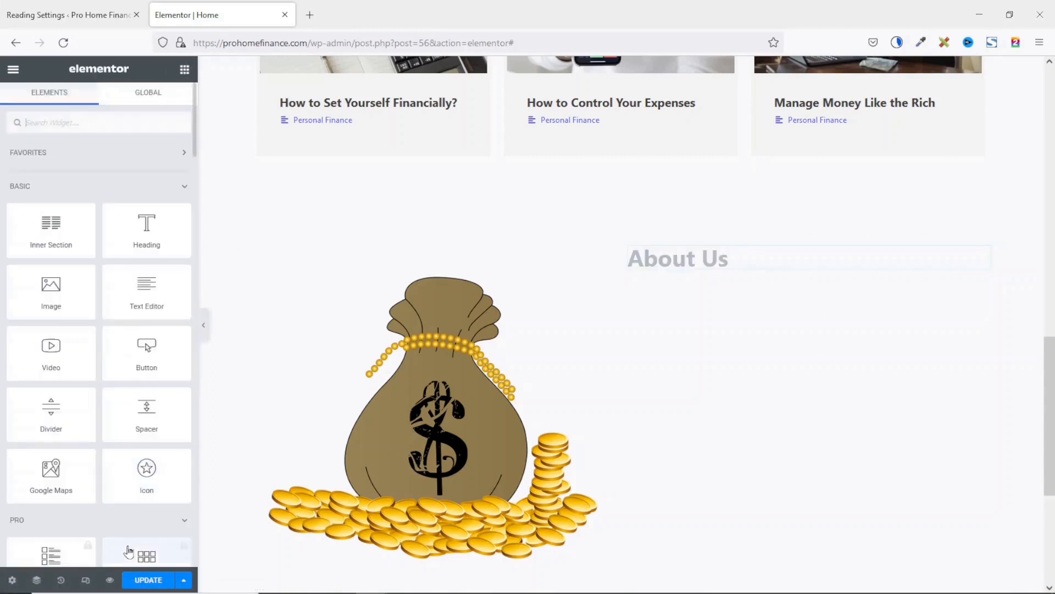
{"action": "left_click_drag", "start_coordinate": [147, 291], "coordinate": [726, 266]}
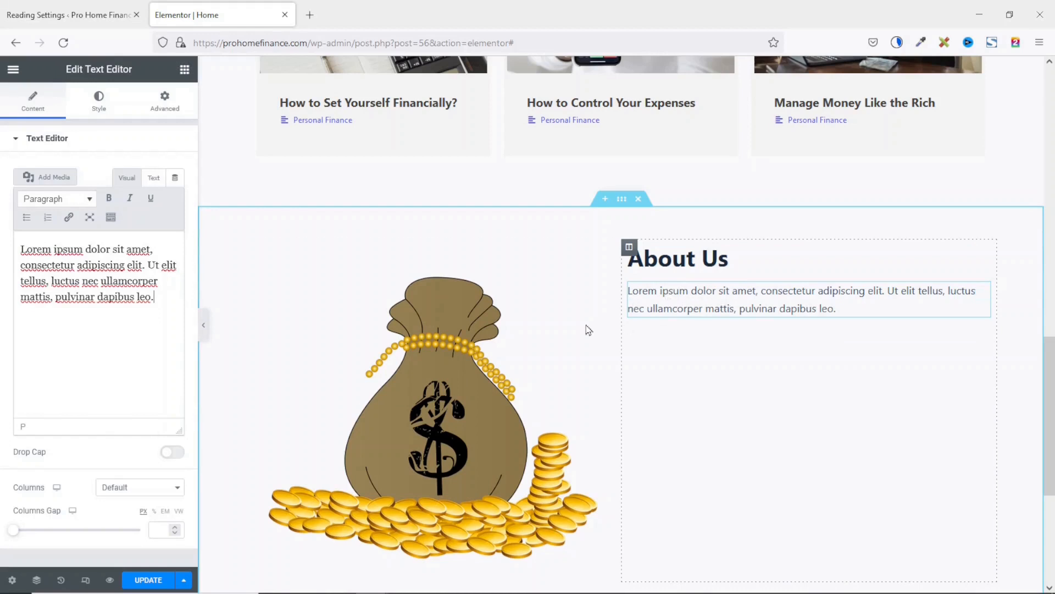
{"action": "left_click_drag", "start_coordinate": [156, 298], "coordinate": [2, 239]}
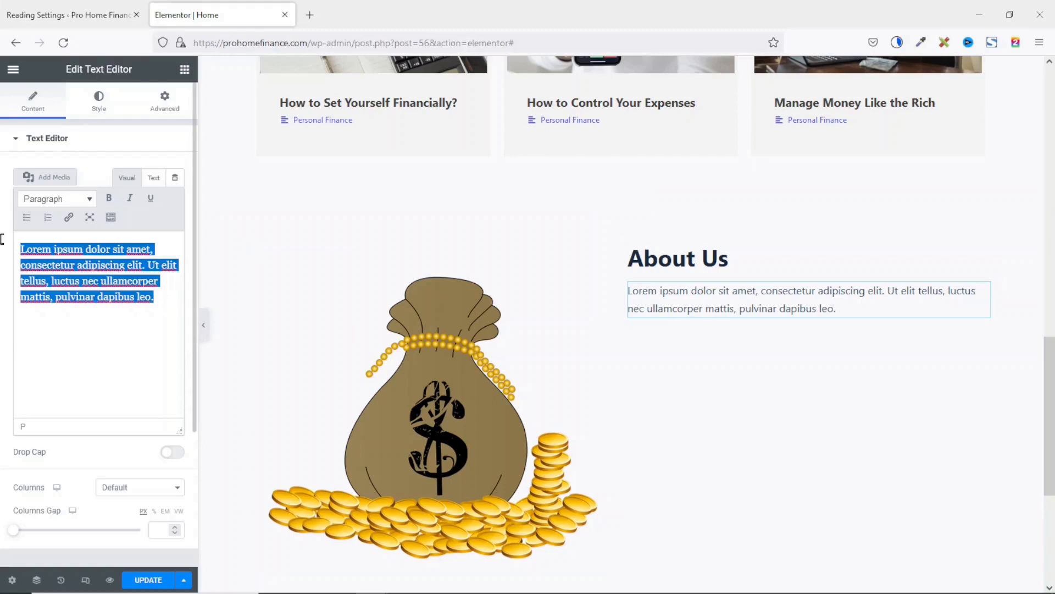
{"action": "key", "text": "BackSpace"}
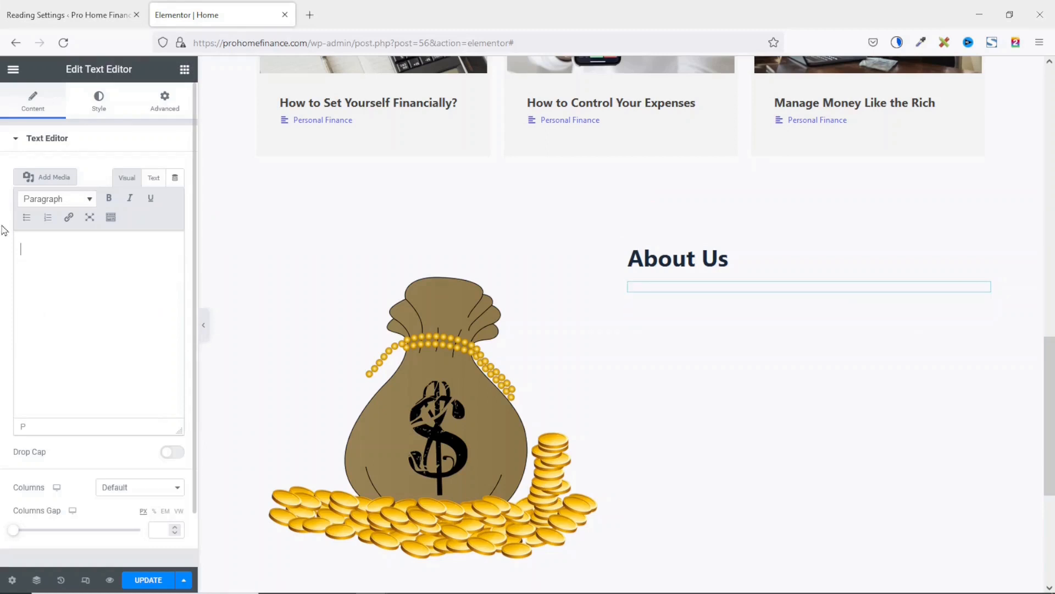
{"action": "type", "text": "Pro Home Finance"}
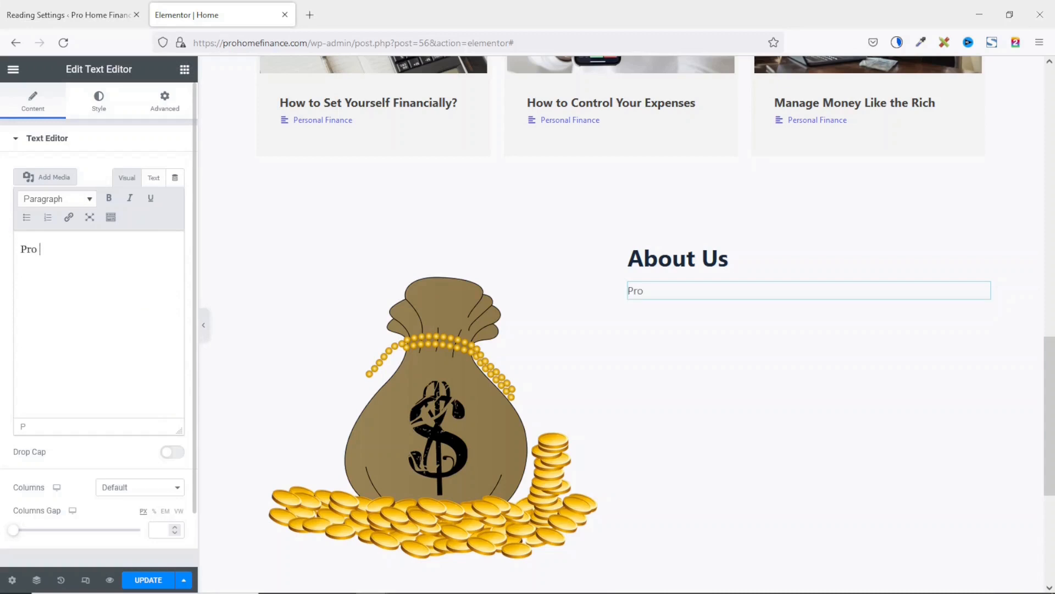
{"action": "type", "text": " is a blog on how to manage"}
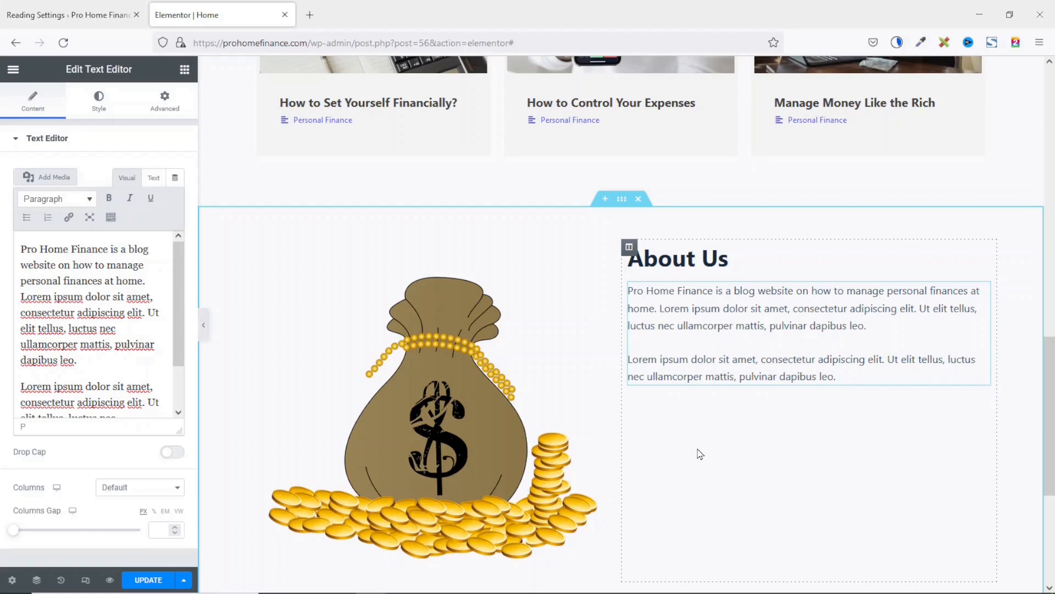
Copy the hero section's "Learn more" button and paste it into the About Us text column
{"action": "left_click", "coordinate": [184, 70]}
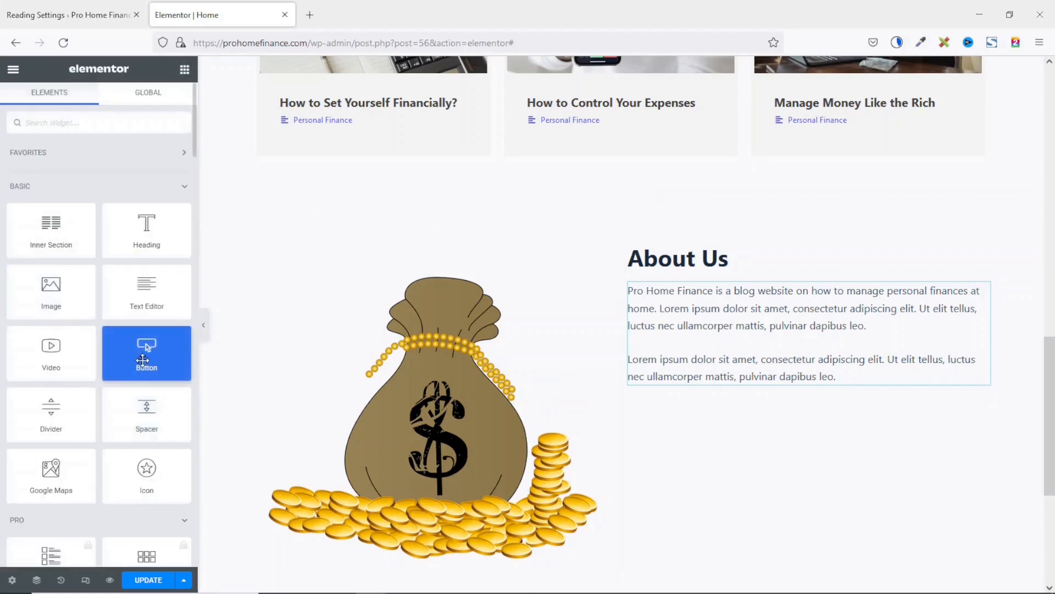
{"action": "scroll", "coordinate": [684, 393], "scroll_direction": "up", "scroll_amount": 15}
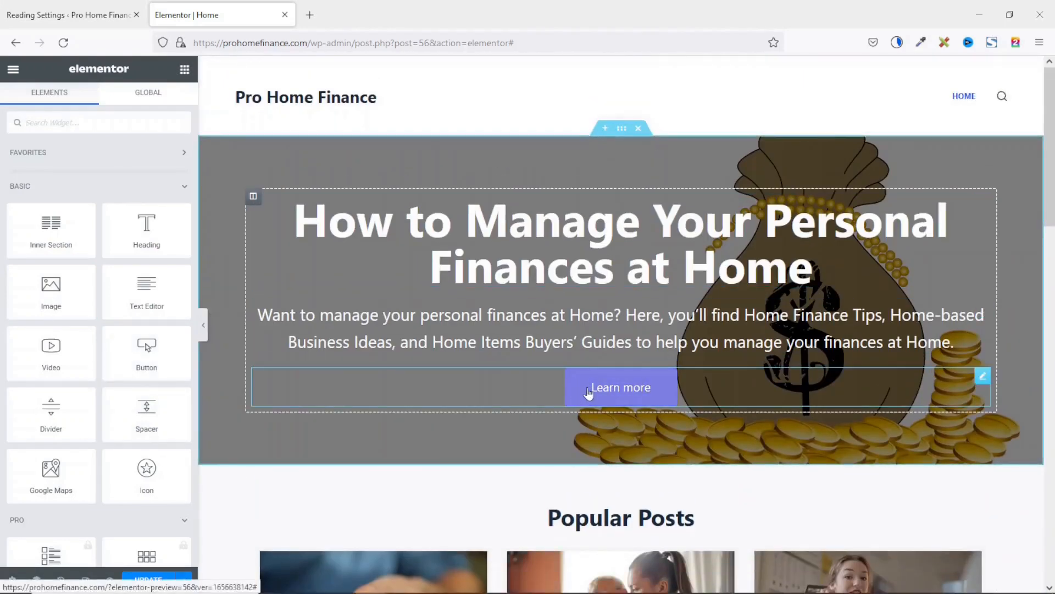
{"action": "scroll", "coordinate": [604, 387], "scroll_direction": "down", "scroll_amount": 1}
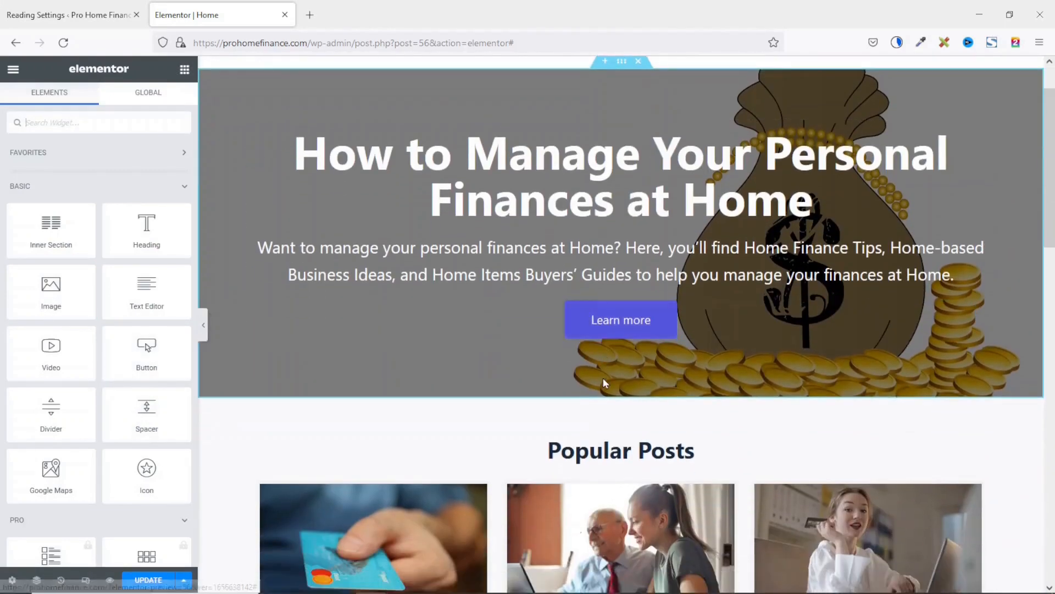
{"action": "right_click", "coordinate": [613, 322]}
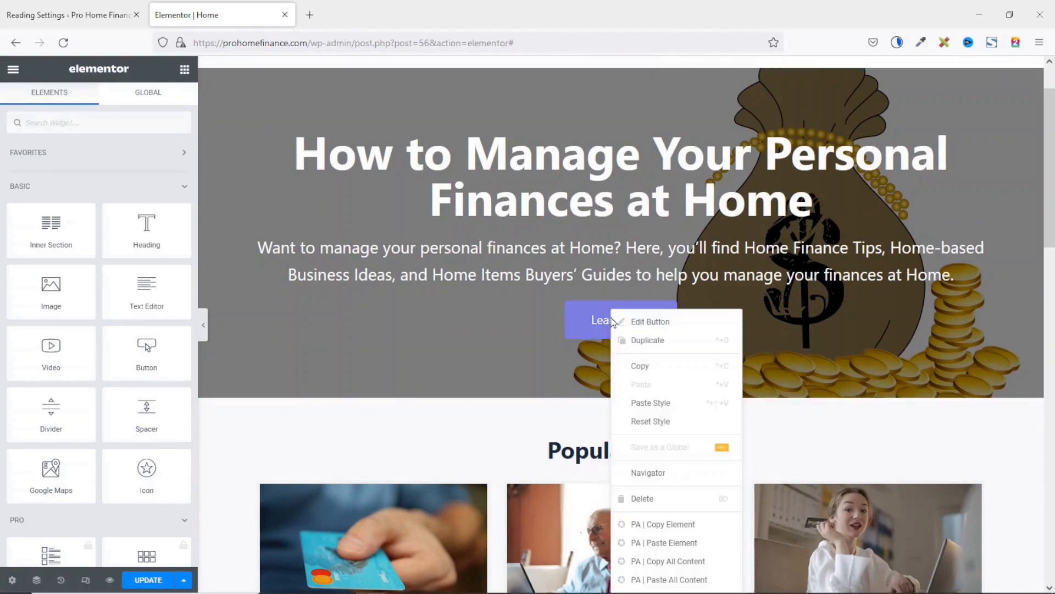
{"action": "left_click", "coordinate": [640, 368]}
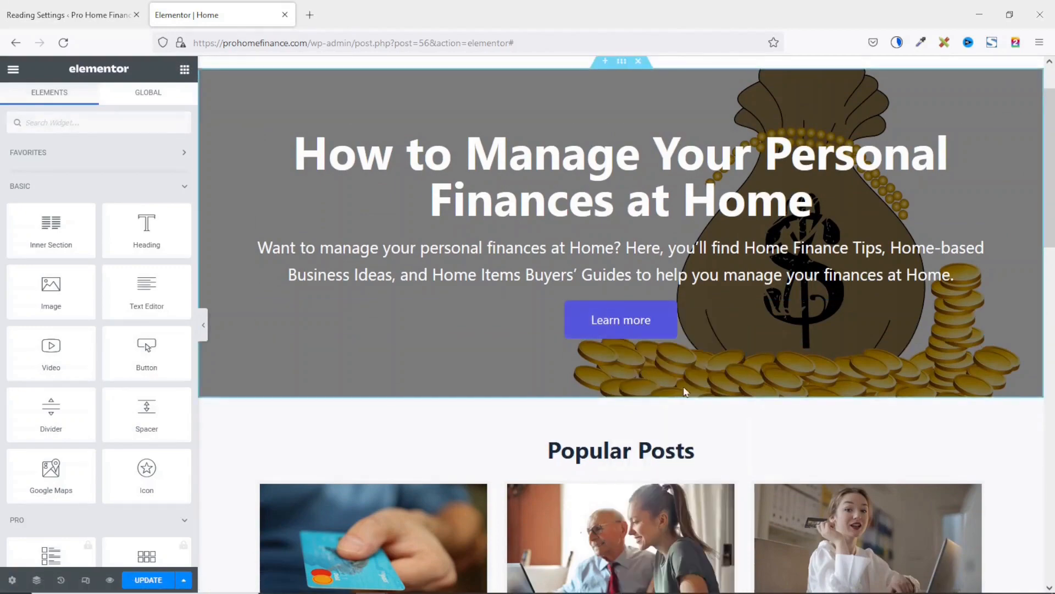
{"action": "scroll", "coordinate": [685, 388], "scroll_direction": "down", "scroll_amount": 15}
{"action": "scroll", "coordinate": [687, 395], "scroll_direction": "up", "scroll_amount": 2}
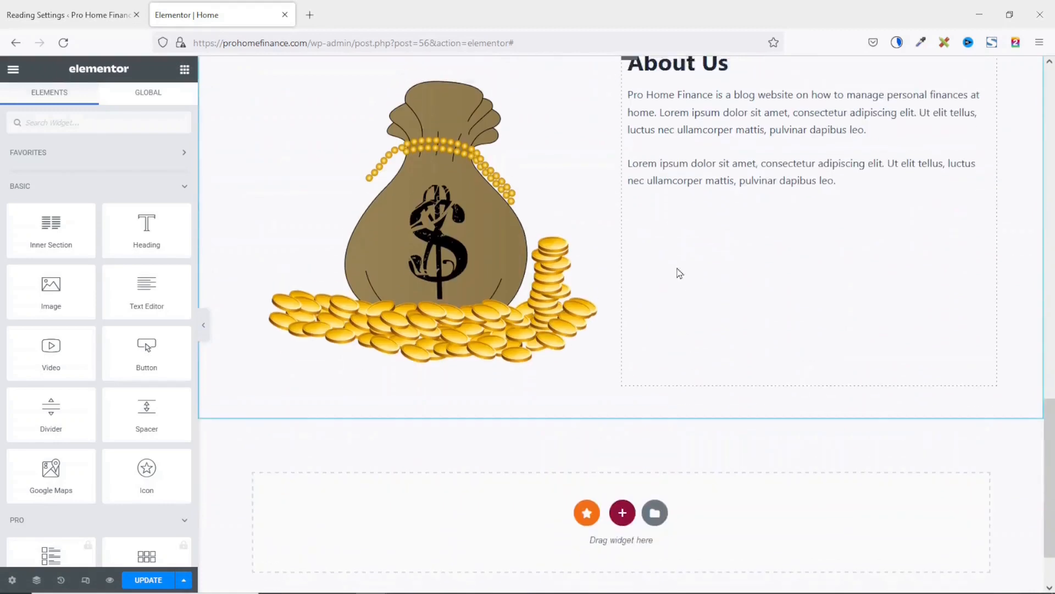
{"action": "right_click", "coordinate": [702, 314]}
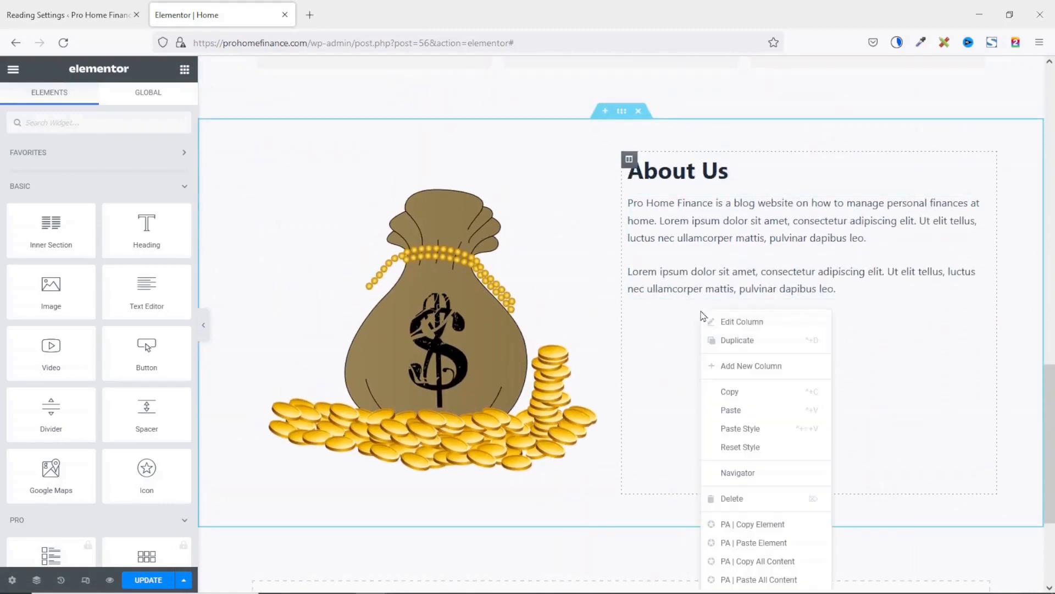
{"action": "left_click", "coordinate": [742, 410]}
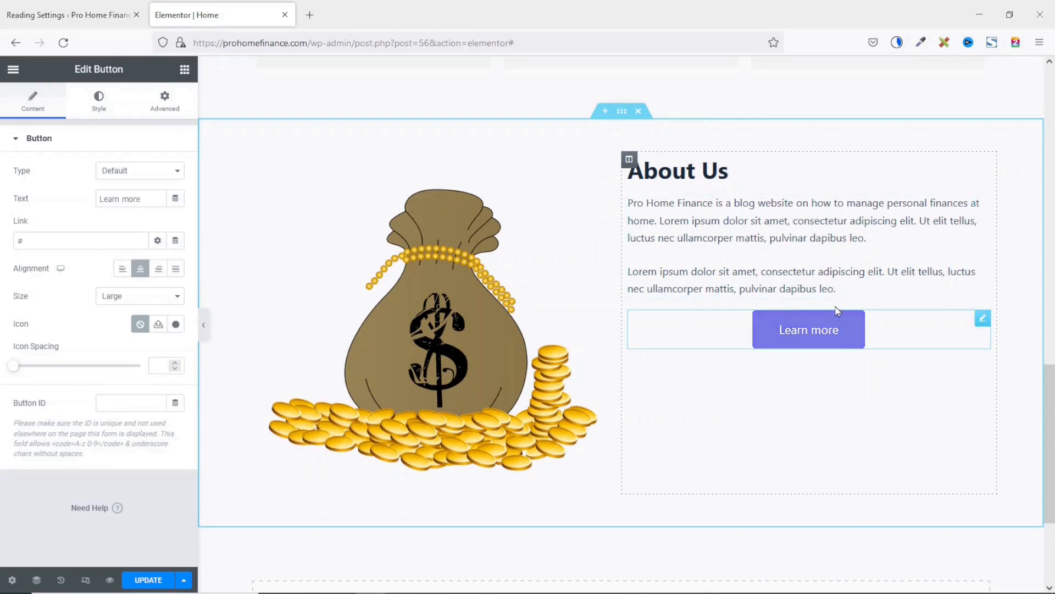
Left-align the pasted About Us button and change its text to "More Info"
{"action": "left_click", "coordinate": [122, 269]}
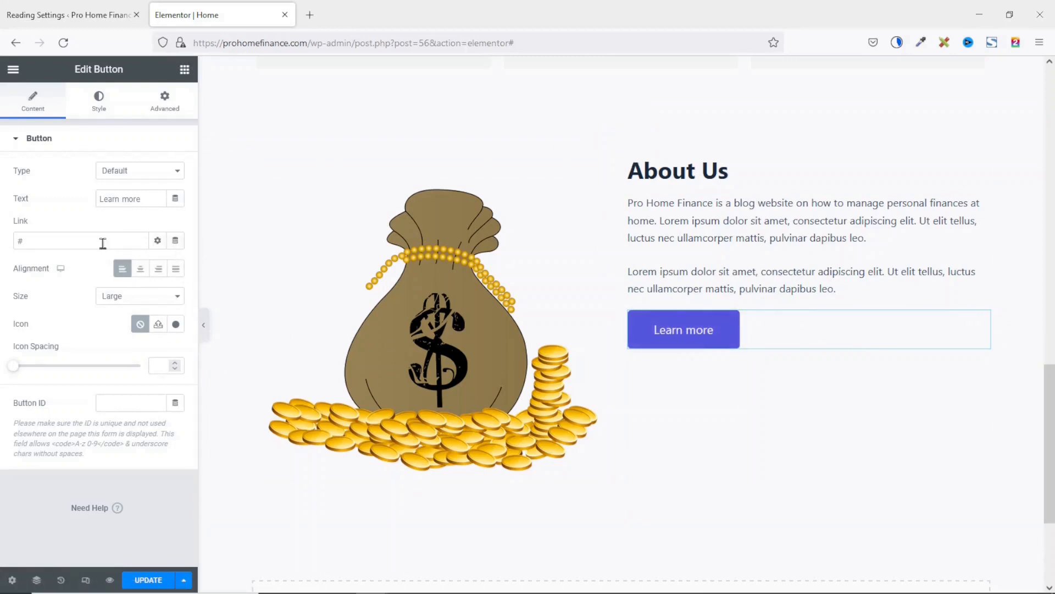
{"action": "left_click_drag", "start_coordinate": [152, 200], "coordinate": [60, 198]}
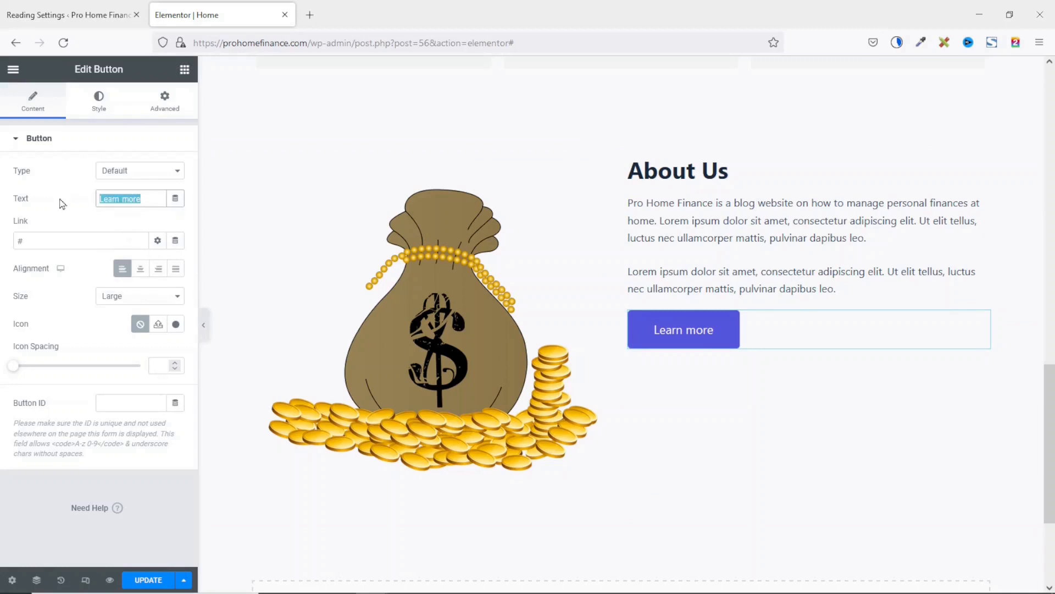
{"action": "type", "text": "More Info"}
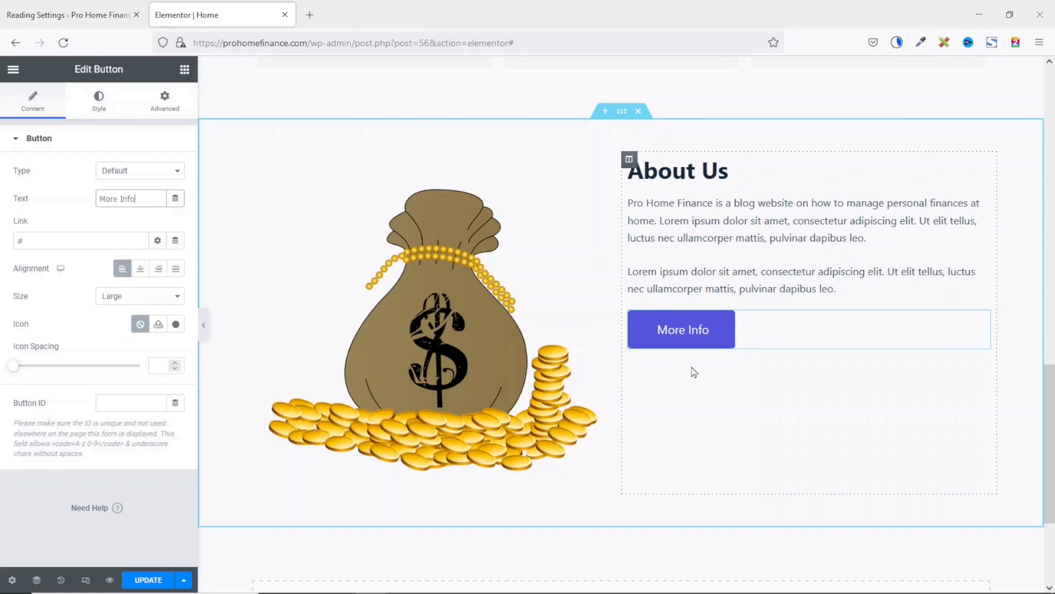
Give the About Us section a classic background with the color f5f5f5
{"action": "scroll", "coordinate": [653, 503], "scroll_direction": "up", "scroll_amount": 10}
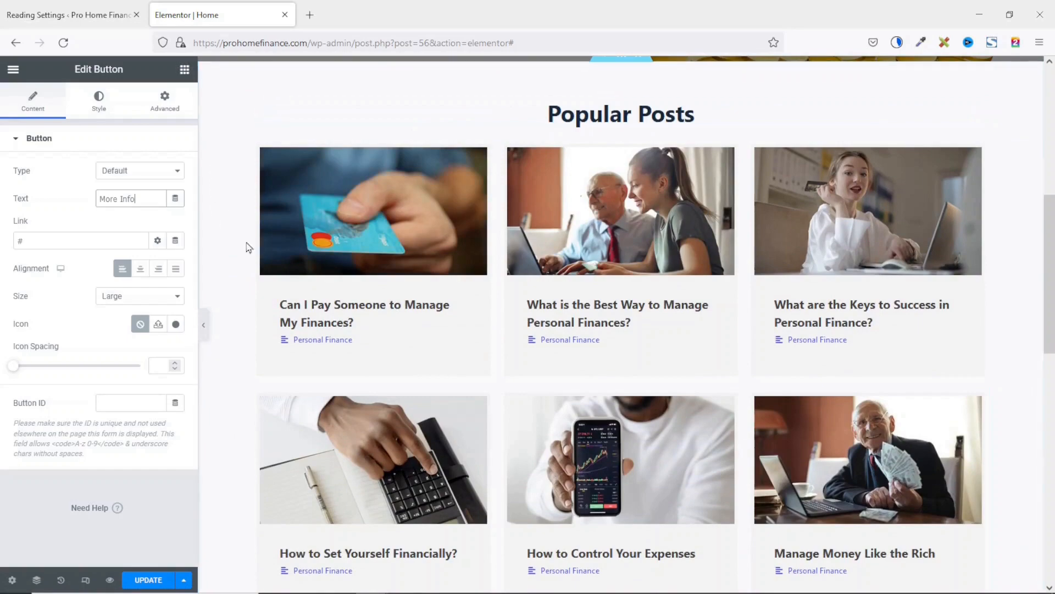
{"action": "scroll", "coordinate": [250, 349], "scroll_direction": "down", "scroll_amount": 7}
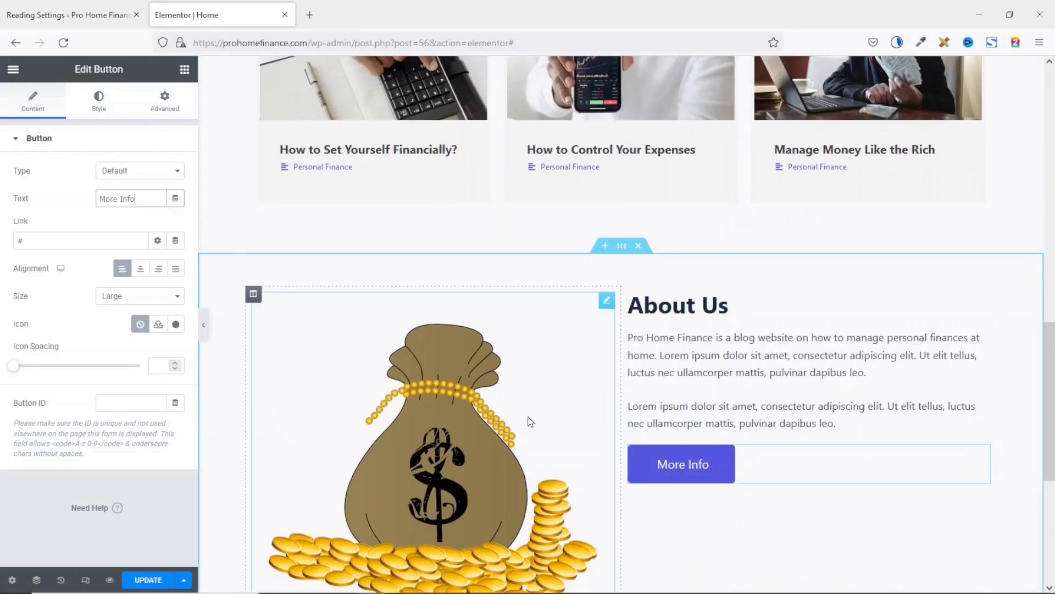
{"action": "scroll", "coordinate": [561, 421], "scroll_direction": "up", "scroll_amount": 1}
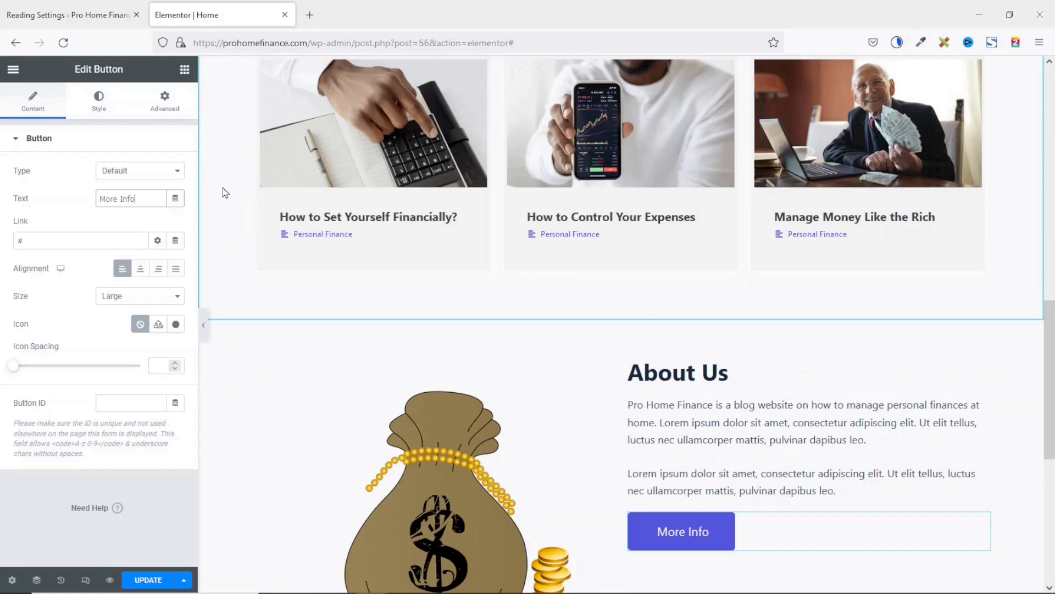
{"action": "scroll", "coordinate": [274, 338], "scroll_direction": "down", "scroll_amount": 2}
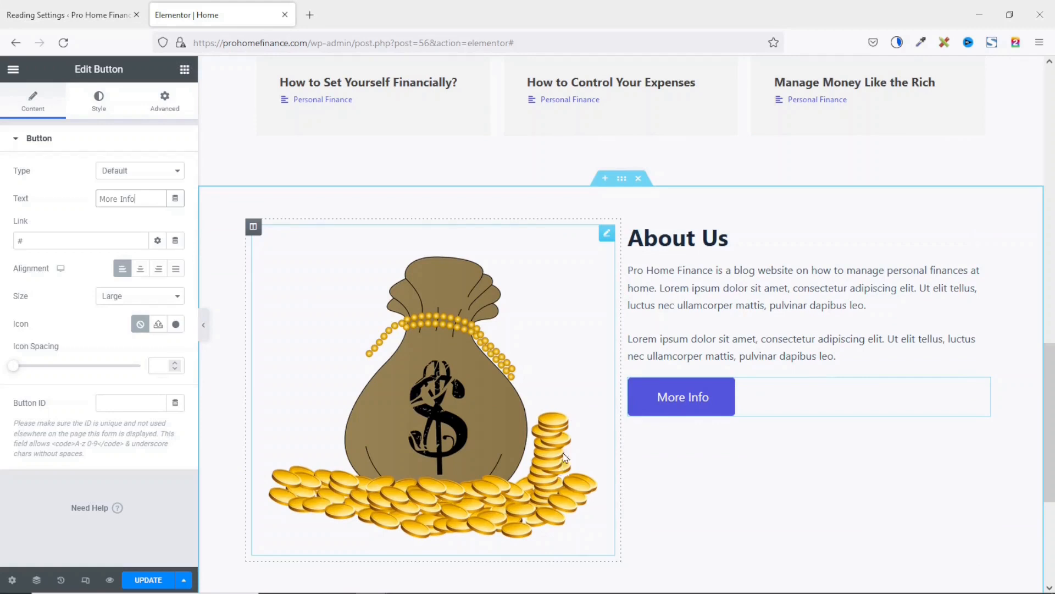
{"action": "left_click", "coordinate": [622, 179]}
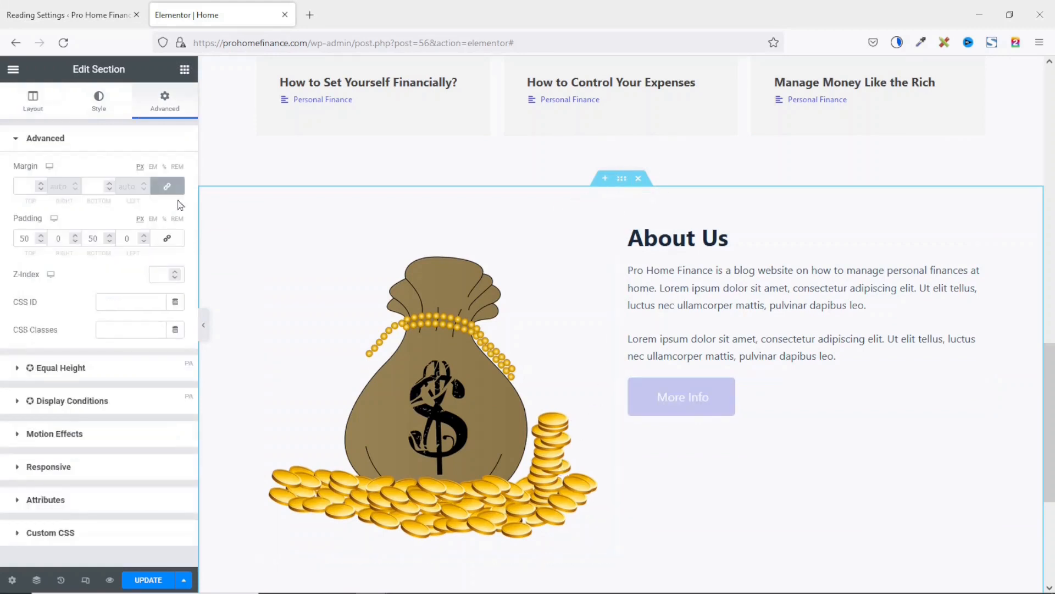
{"action": "left_click", "coordinate": [97, 104]}
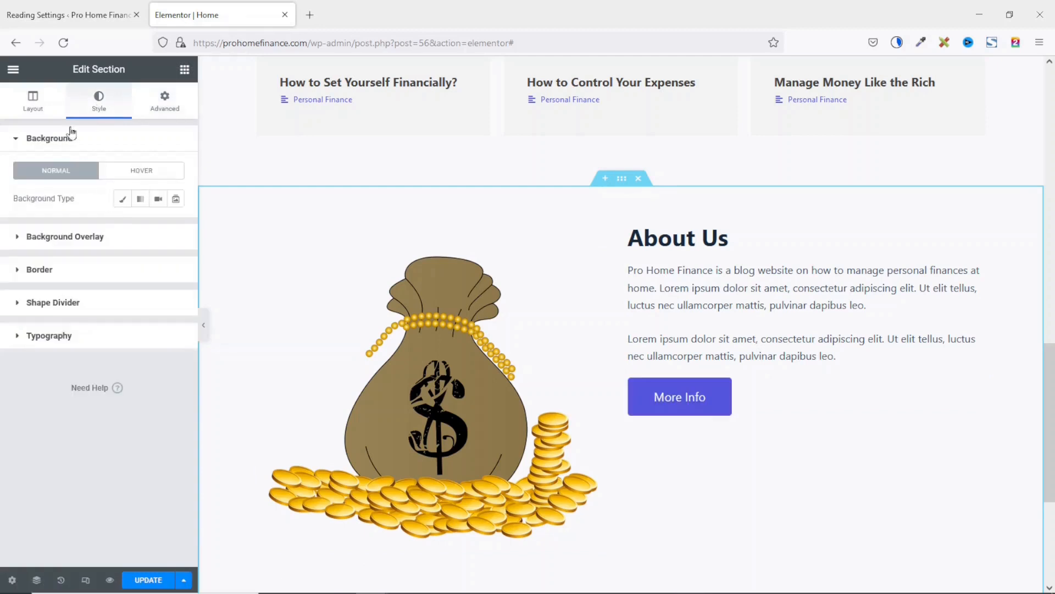
{"action": "left_click", "coordinate": [122, 200]}
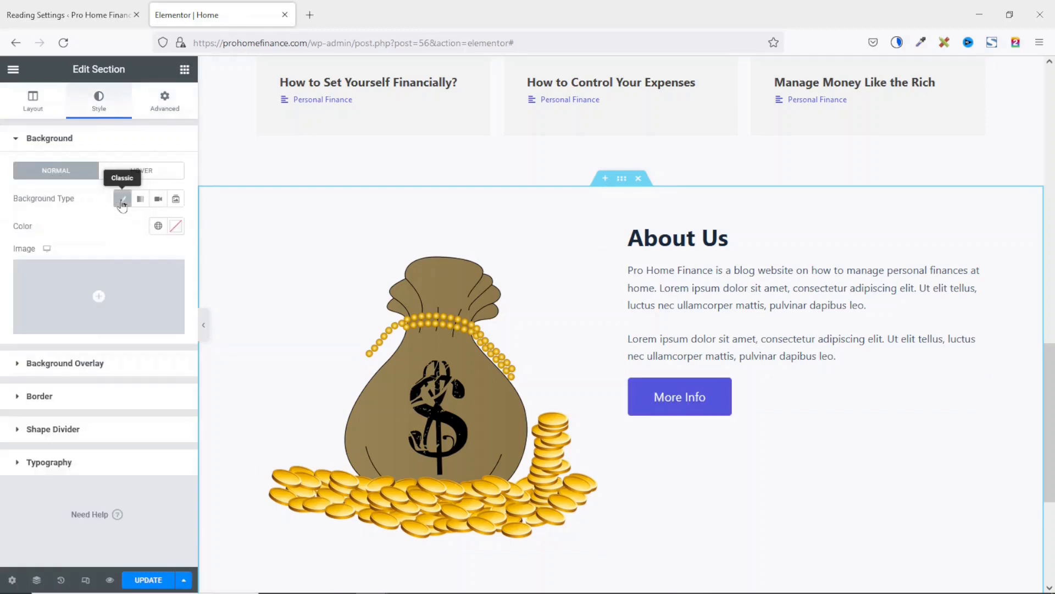
{"action": "left_click", "coordinate": [175, 226]}
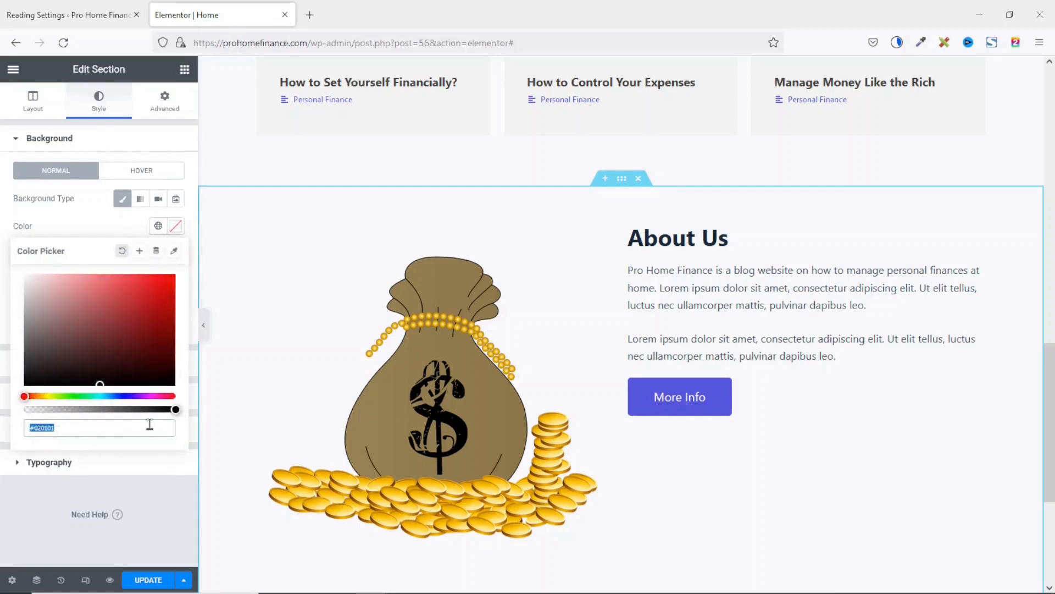
{"action": "type", "text": "f5f5f5"}
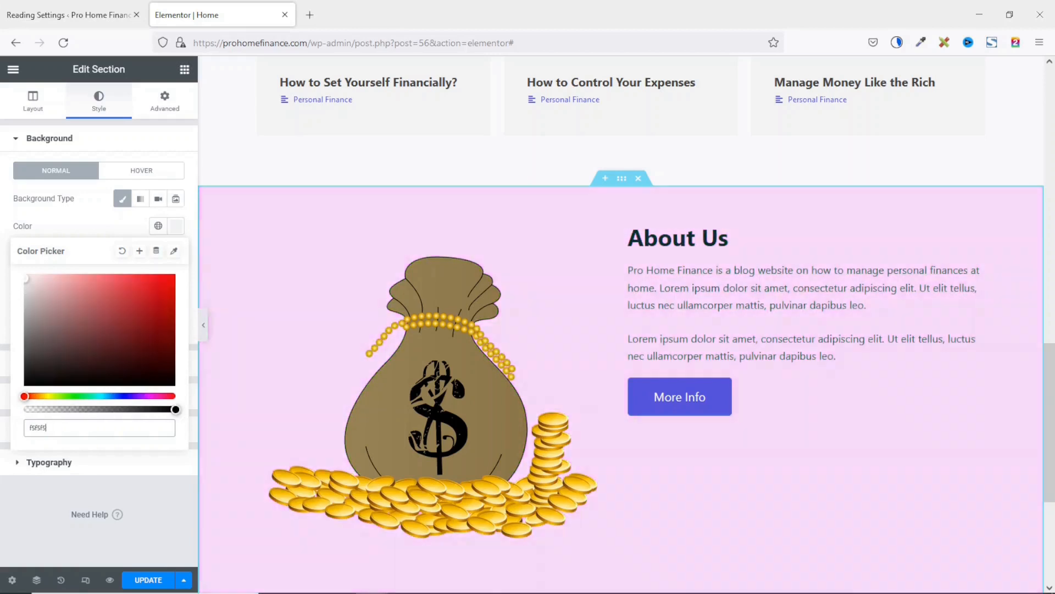
Move the About Us text column in front of the money bag image column
{"action": "scroll", "coordinate": [274, 292], "scroll_direction": "up", "scroll_amount": 3}
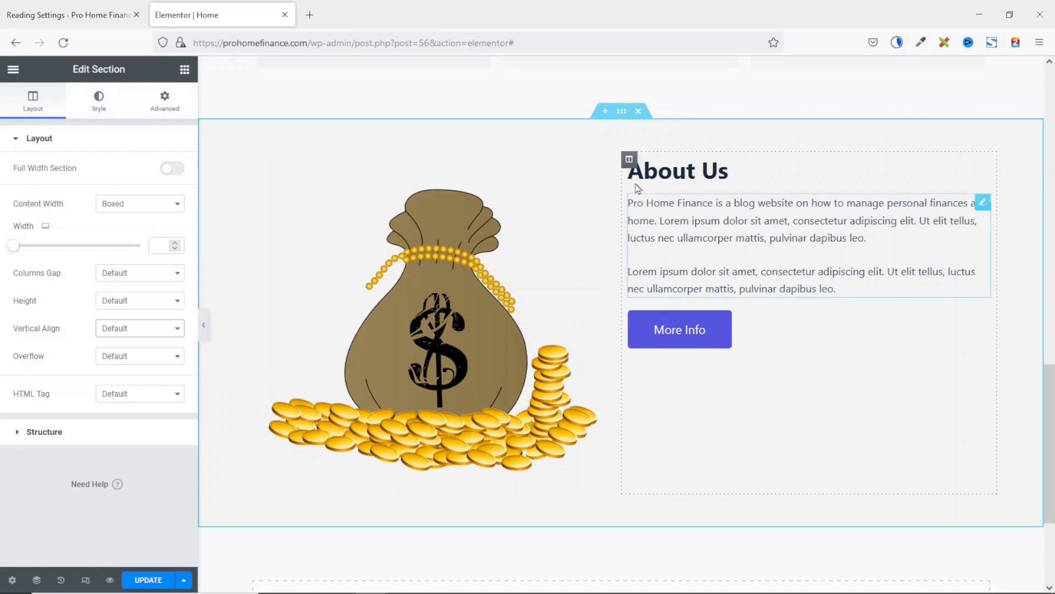
{"action": "left_click", "coordinate": [629, 161]}
{"action": "left_click_drag", "start_coordinate": [629, 161], "coordinate": [285, 185]}
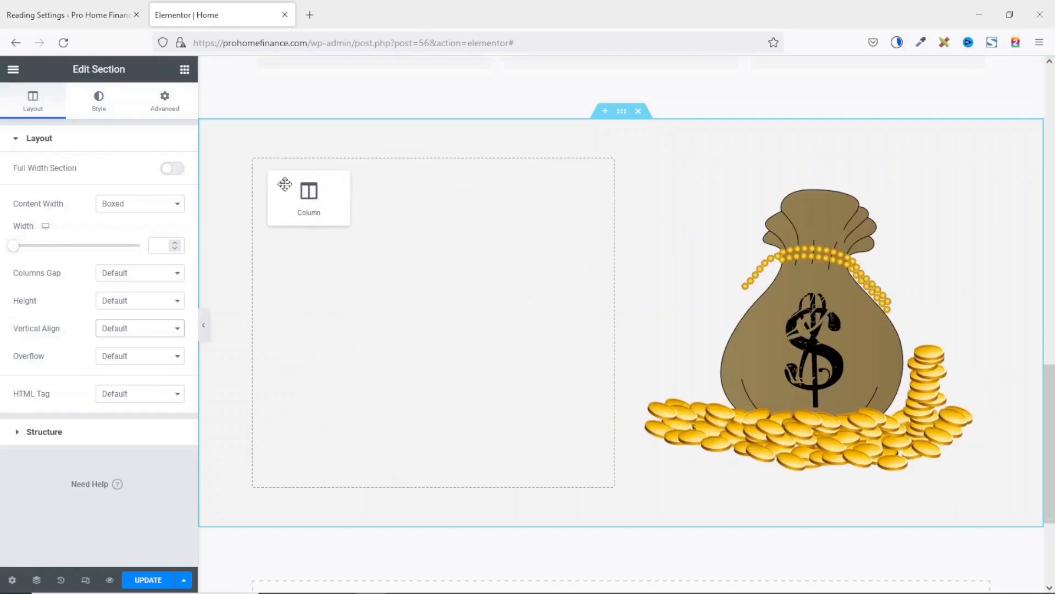
{"action": "left_click_drag", "start_coordinate": [285, 184], "coordinate": [284, 183]}
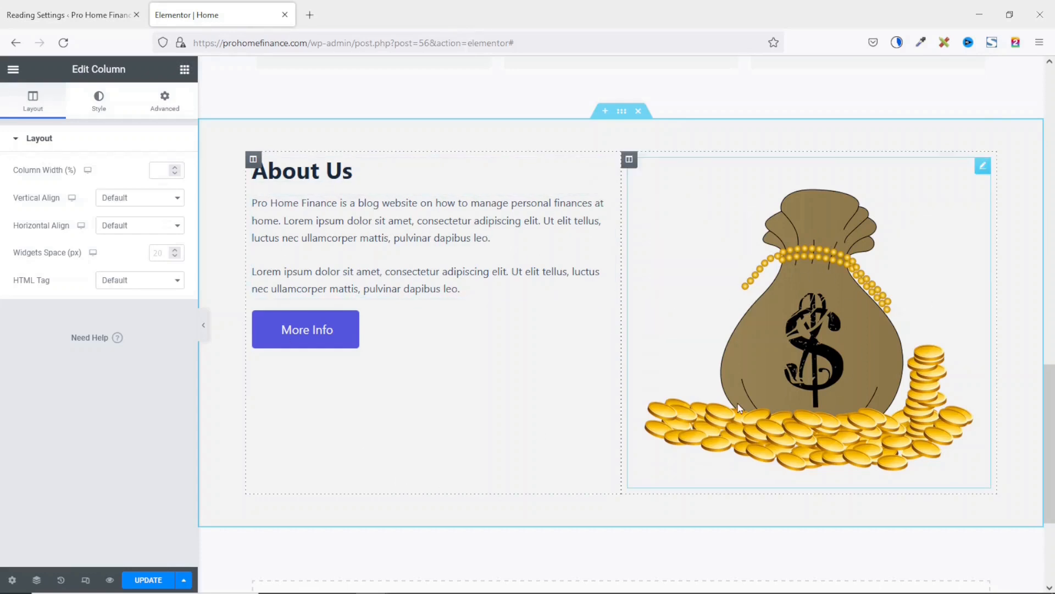
Set the About Us section's vertical alignment to Middle and update the page
{"action": "left_click", "coordinate": [621, 116]}
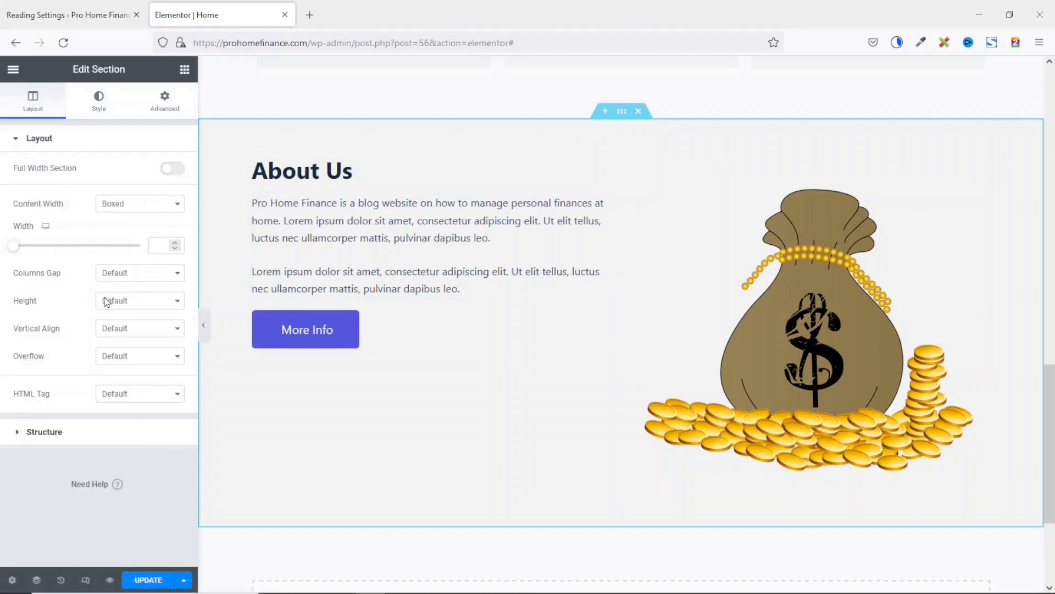
{"action": "left_click", "coordinate": [138, 329]}
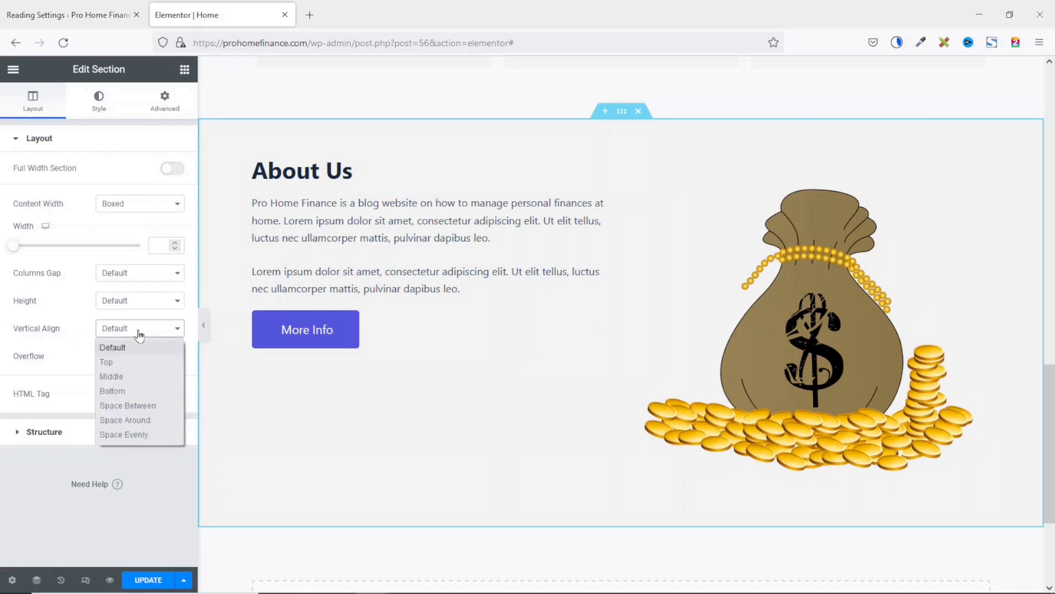
{"action": "left_click", "coordinate": [118, 376]}
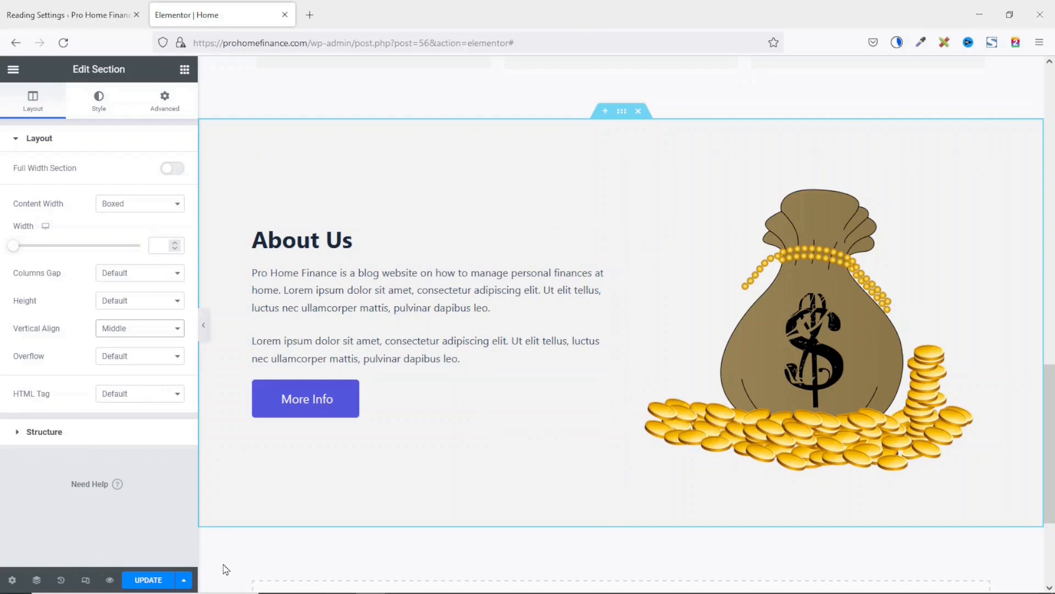
{"action": "left_click", "coordinate": [148, 580]}
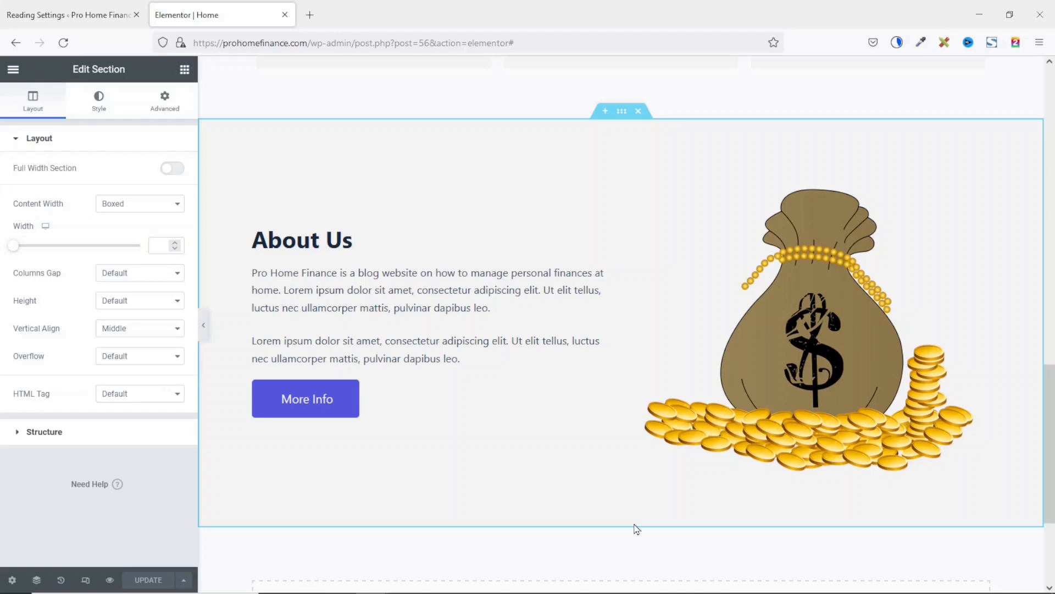
{"action": "scroll", "coordinate": [695, 436], "scroll_direction": "up", "scroll_amount": 1}
{"action": "scroll", "coordinate": [697, 437], "scroll_direction": "down", "scroll_amount": 2}
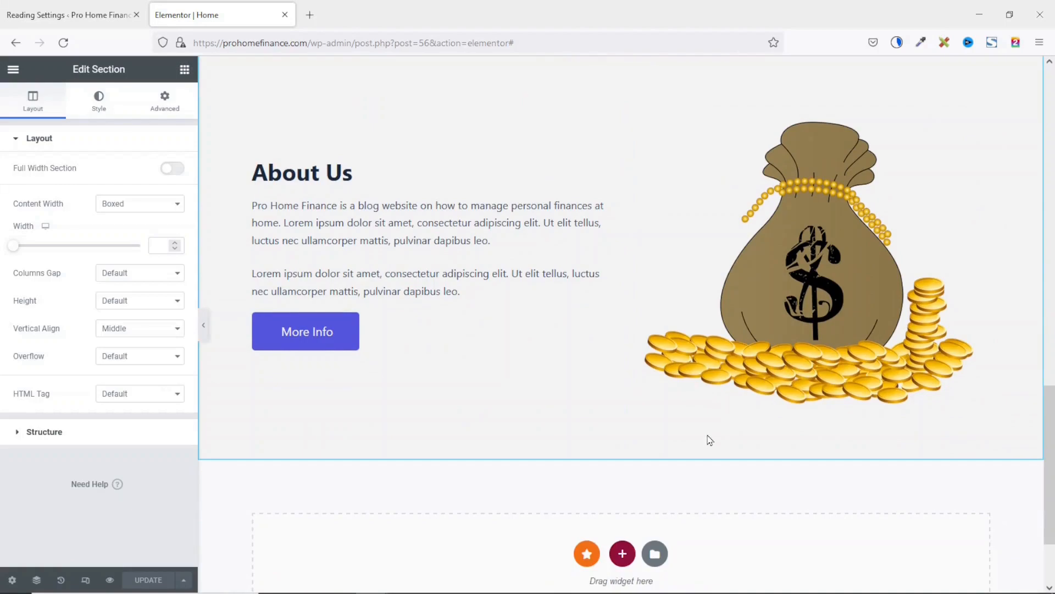
{"action": "scroll", "coordinate": [706, 434], "scroll_direction": "up", "scroll_amount": 10}
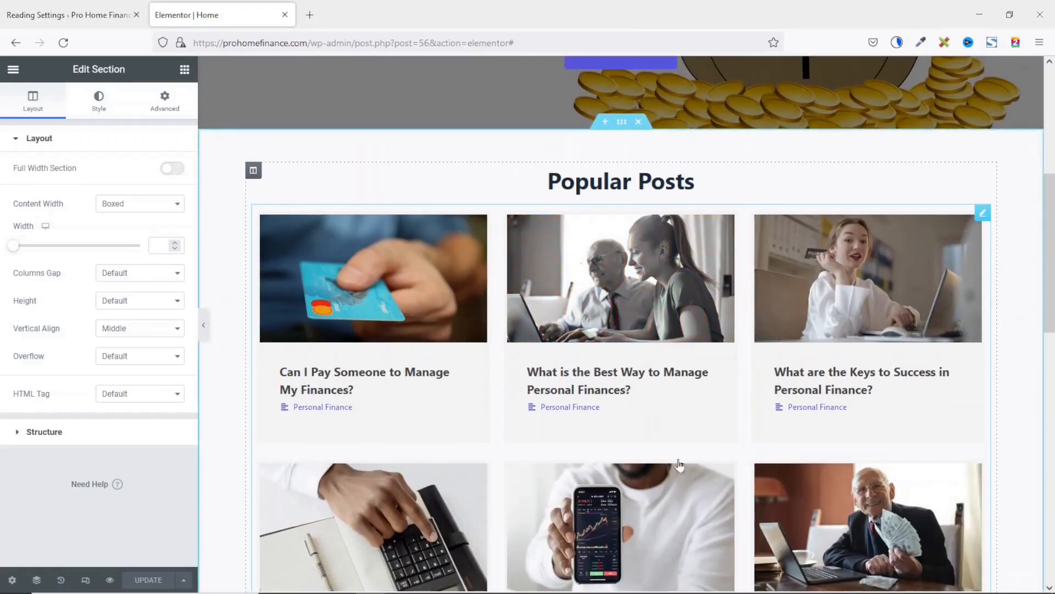
Review the page from the Popular Posts grid down to the About Us section and the empty area below it
{"action": "scroll", "coordinate": [678, 395], "scroll_direction": "down", "scroll_amount": 6}
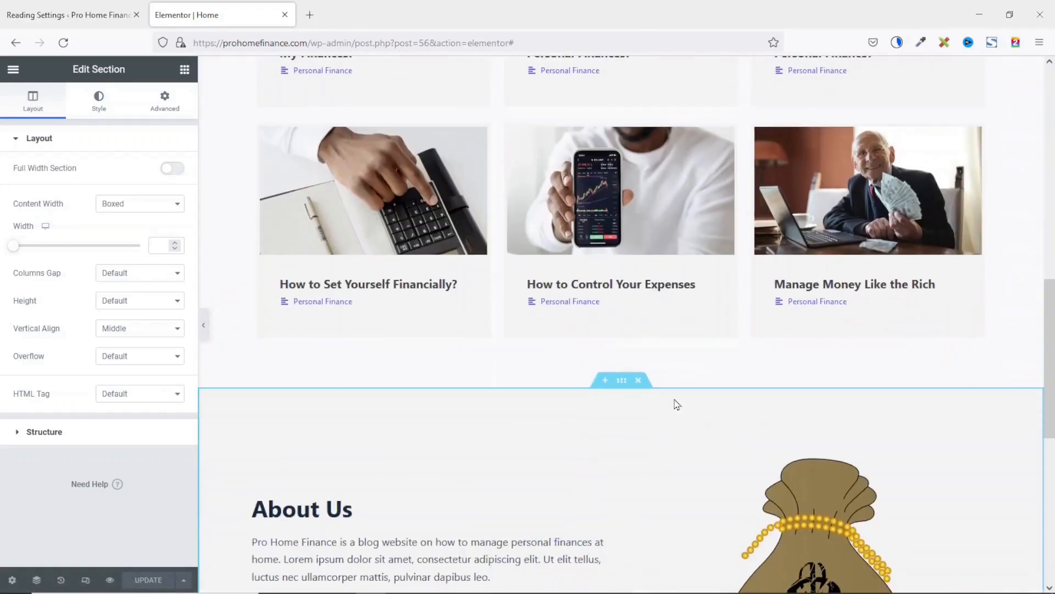
{"action": "scroll", "coordinate": [677, 405], "scroll_direction": "down", "scroll_amount": 5}
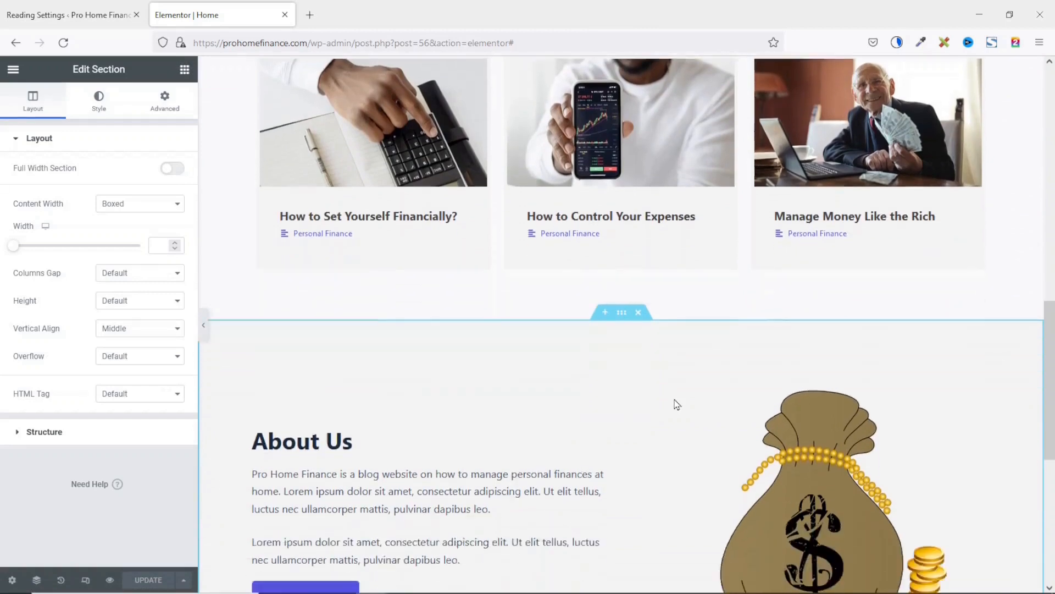
{"action": "scroll", "coordinate": [676, 405], "scroll_direction": "down", "scroll_amount": 3}
{"action": "scroll", "coordinate": [676, 405], "scroll_direction": "up", "scroll_amount": 1}
{"action": "scroll", "coordinate": [783, 477], "scroll_direction": "down", "scroll_amount": 1}
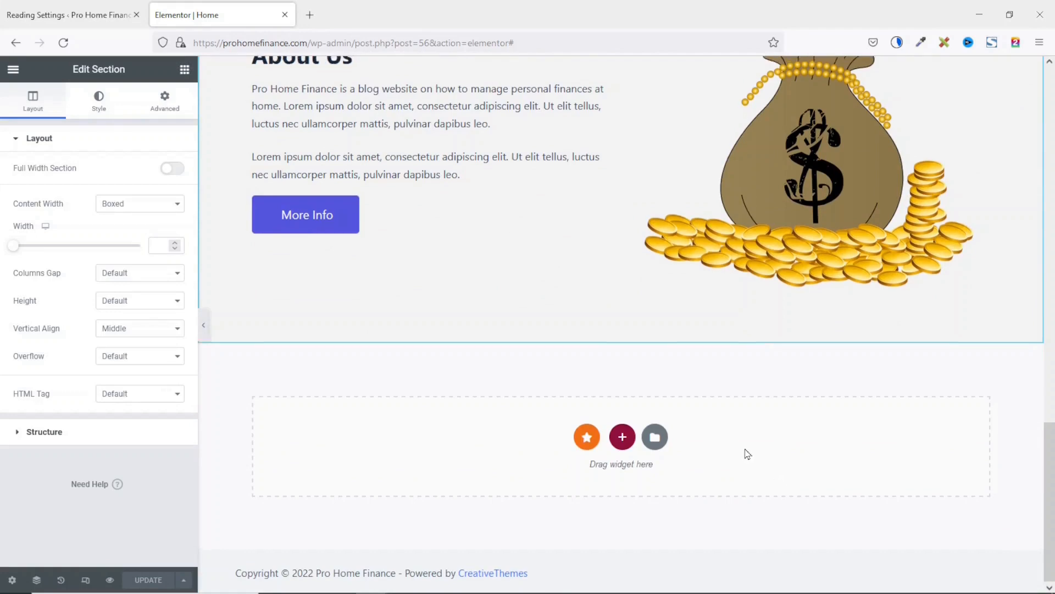
{"action": "scroll", "coordinate": [744, 452], "scroll_direction": "up", "scroll_amount": 4}
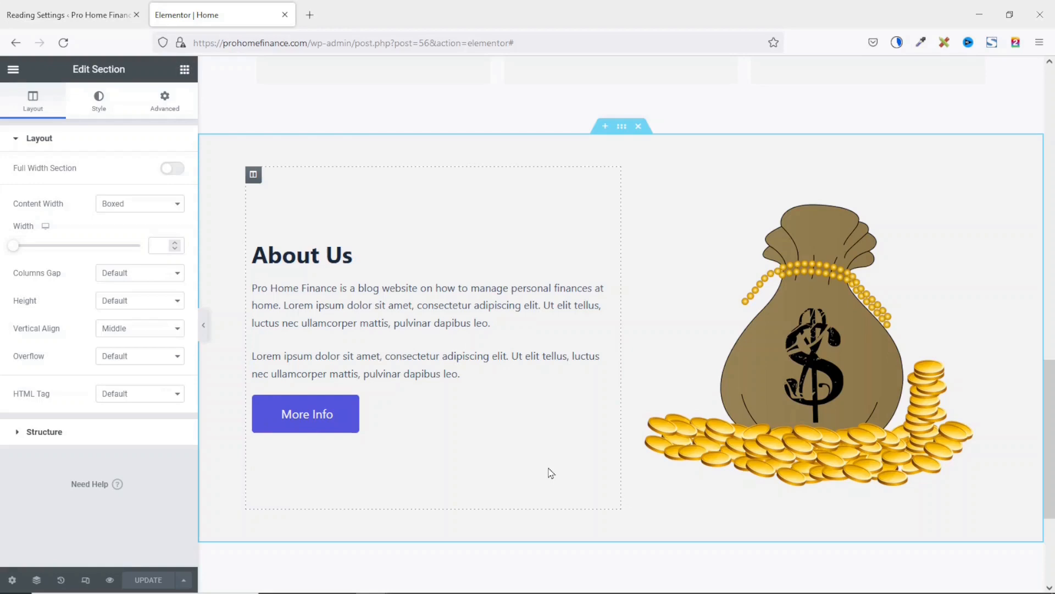
{"action": "scroll", "coordinate": [604, 473], "scroll_direction": "down", "scroll_amount": 1}
Copy the whole Popular Posts section and paste it below the About Us section
{"action": "scroll", "coordinate": [663, 474], "scroll_direction": "up", "scroll_amount": 8}
{"action": "scroll", "coordinate": [667, 474], "scroll_direction": "up", "scroll_amount": 2}
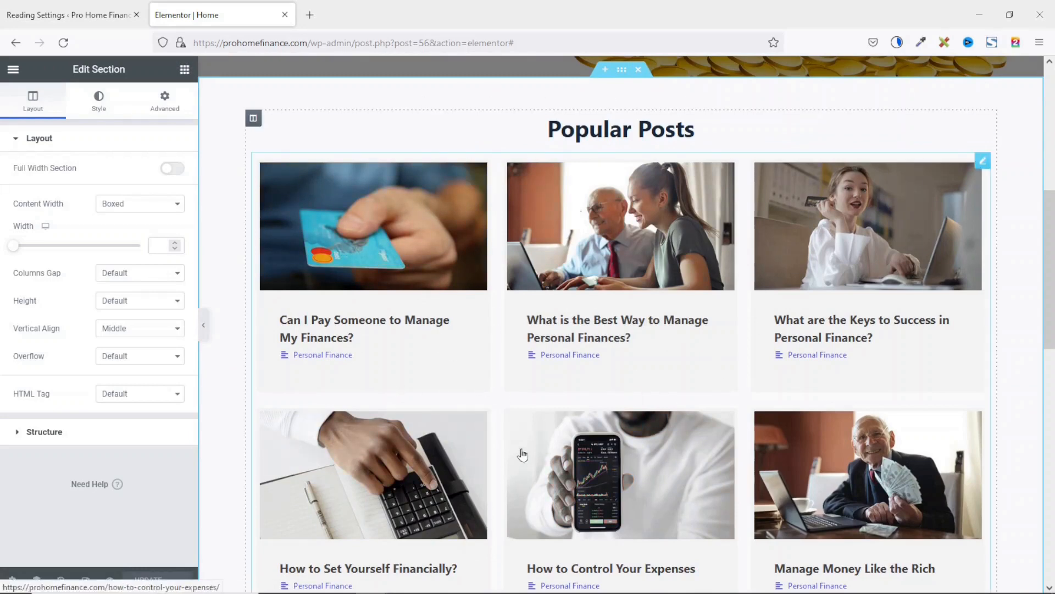
{"action": "scroll", "coordinate": [589, 443], "scroll_direction": "up", "scroll_amount": 1}
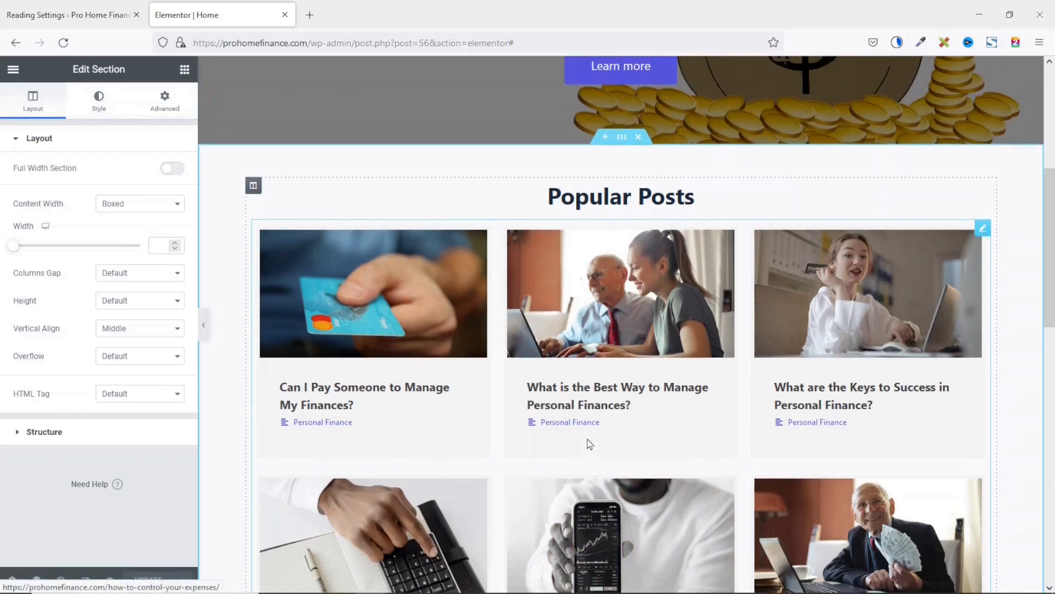
{"action": "right_click", "coordinate": [621, 141]}
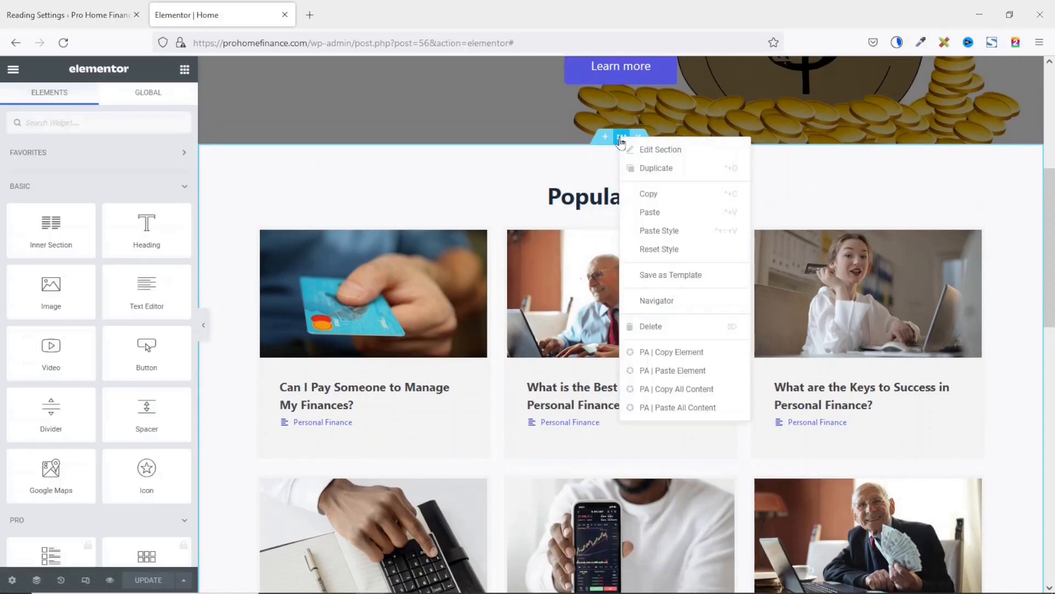
{"action": "left_click", "coordinate": [659, 196]}
{"action": "scroll", "coordinate": [660, 291], "scroll_direction": "down", "scroll_amount": 10}
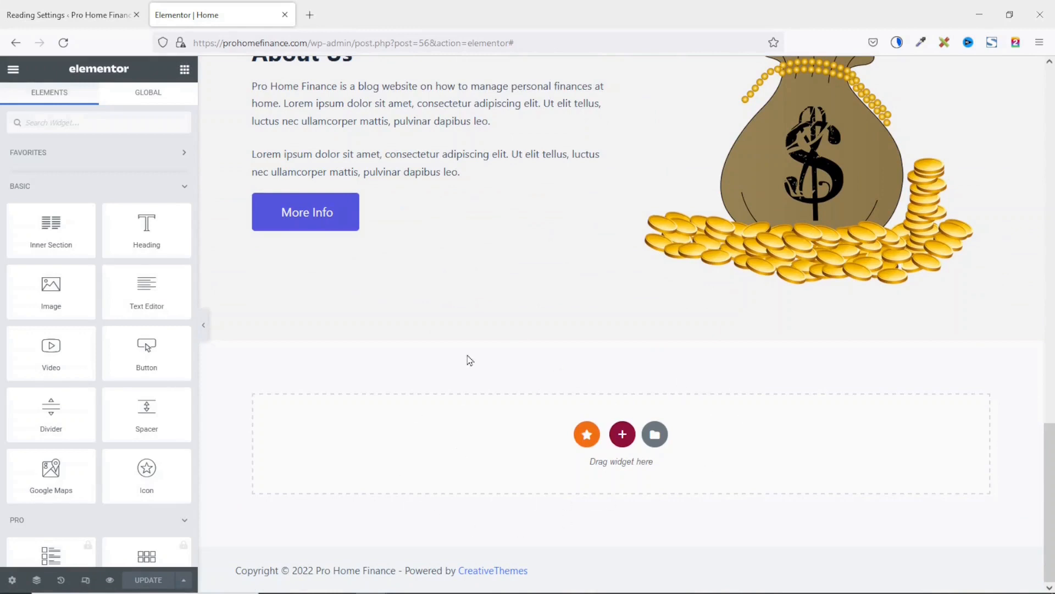
{"action": "right_click", "coordinate": [751, 417]}
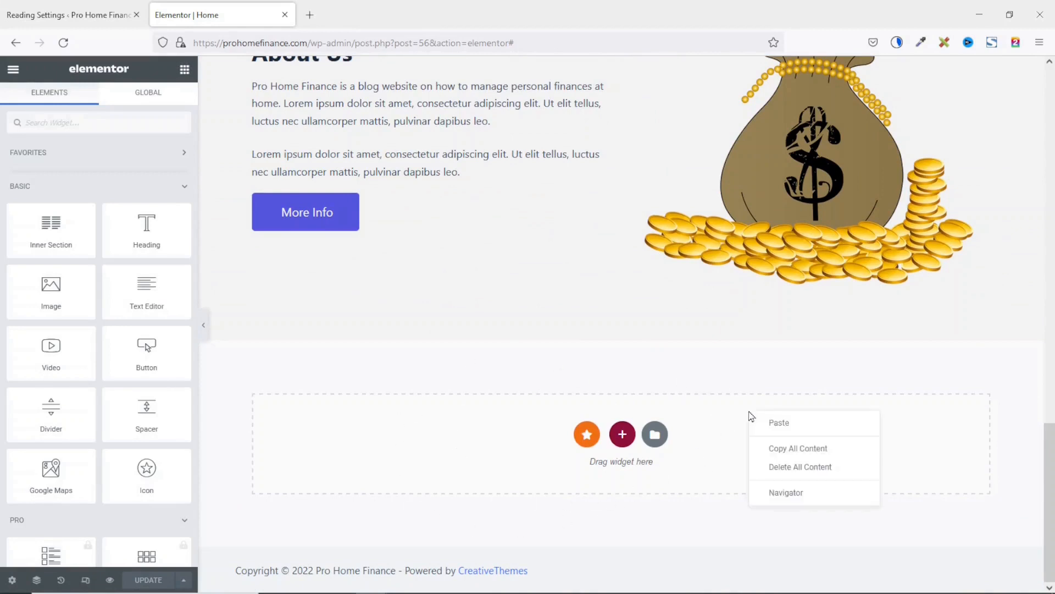
{"action": "left_click", "coordinate": [788, 423]}
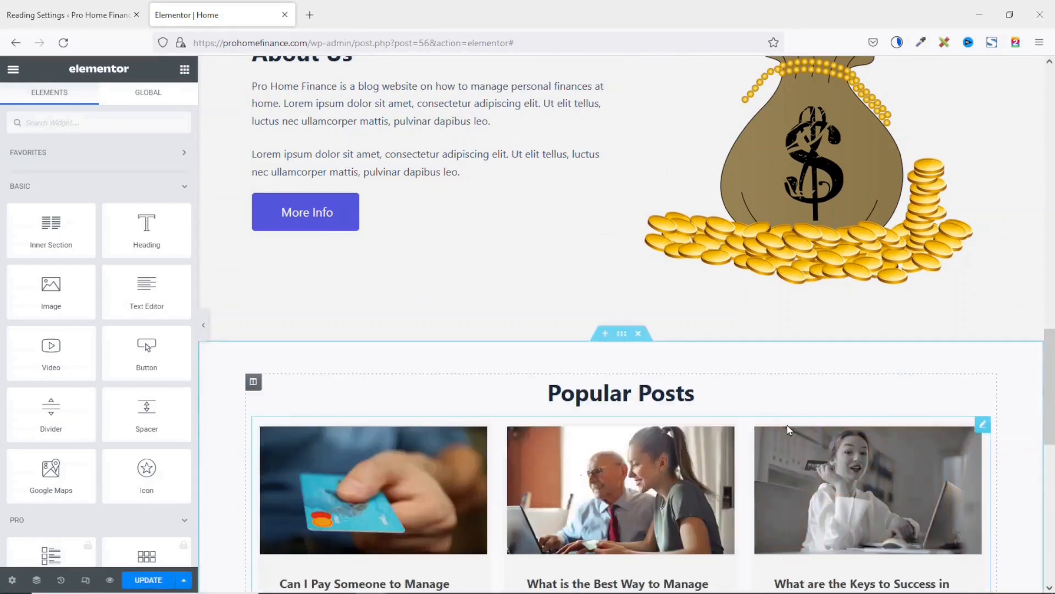
Change the pasted section's heading to "Latest Articles & Guides"
{"action": "scroll", "coordinate": [565, 547], "scroll_direction": "down", "scroll_amount": 5}
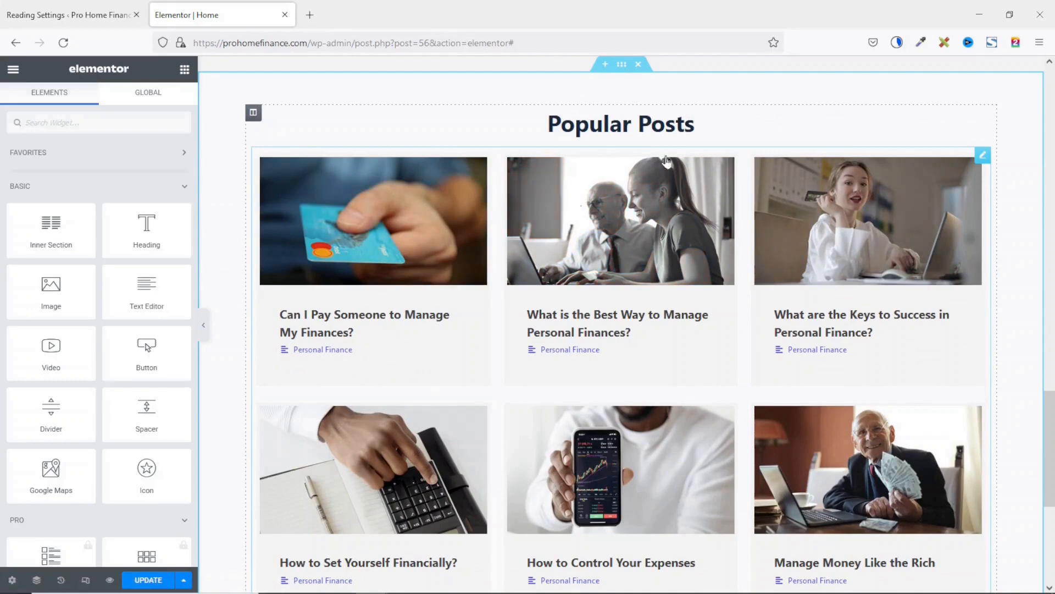
{"action": "left_click", "coordinate": [645, 120]}
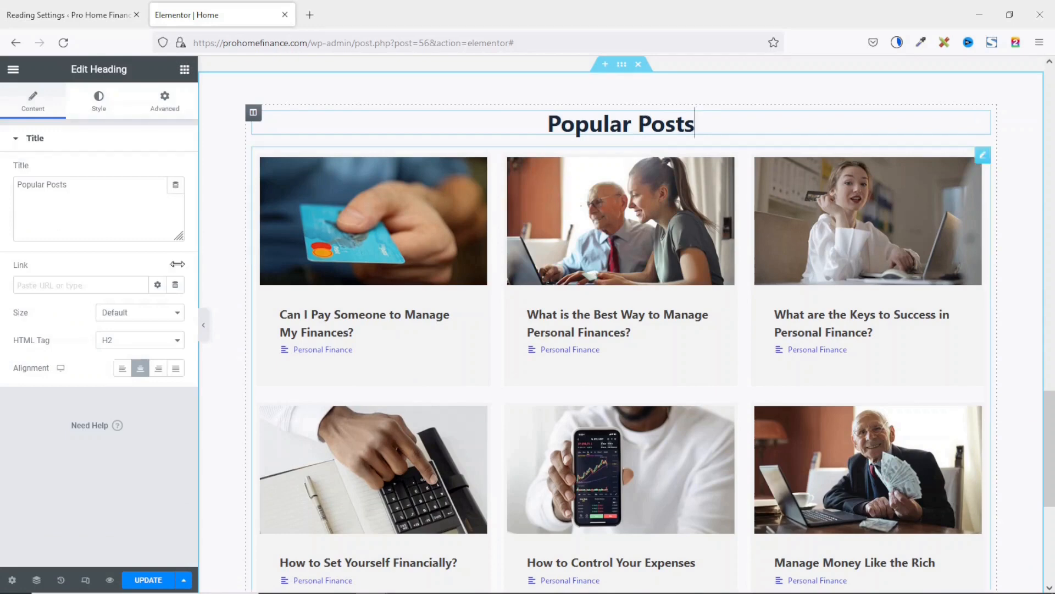
{"action": "left_click_drag", "start_coordinate": [101, 181], "coordinate": [2, 183]}
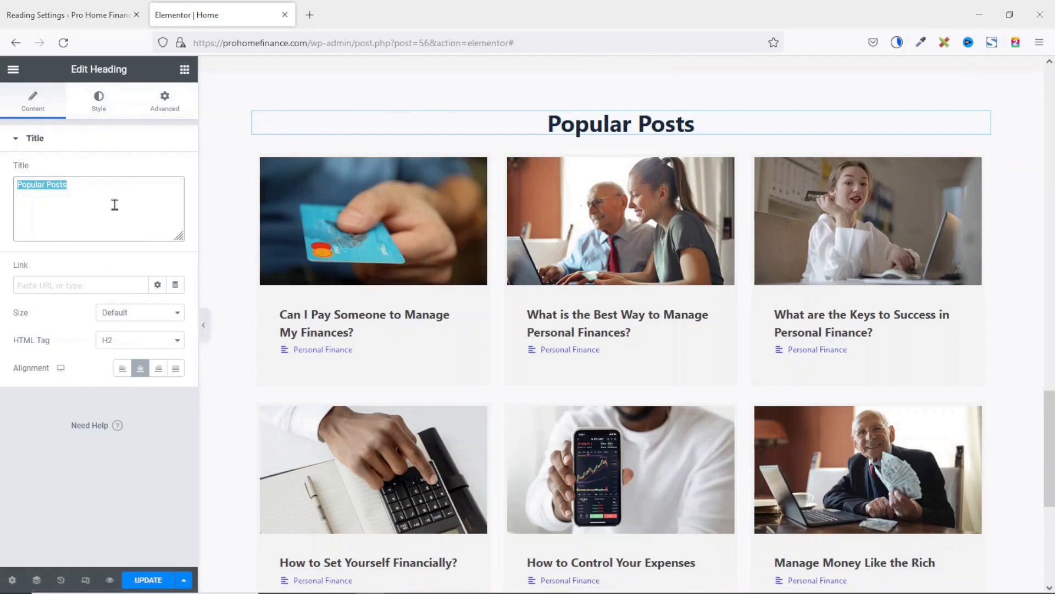
{"action": "type", "text": "Latest Art"}
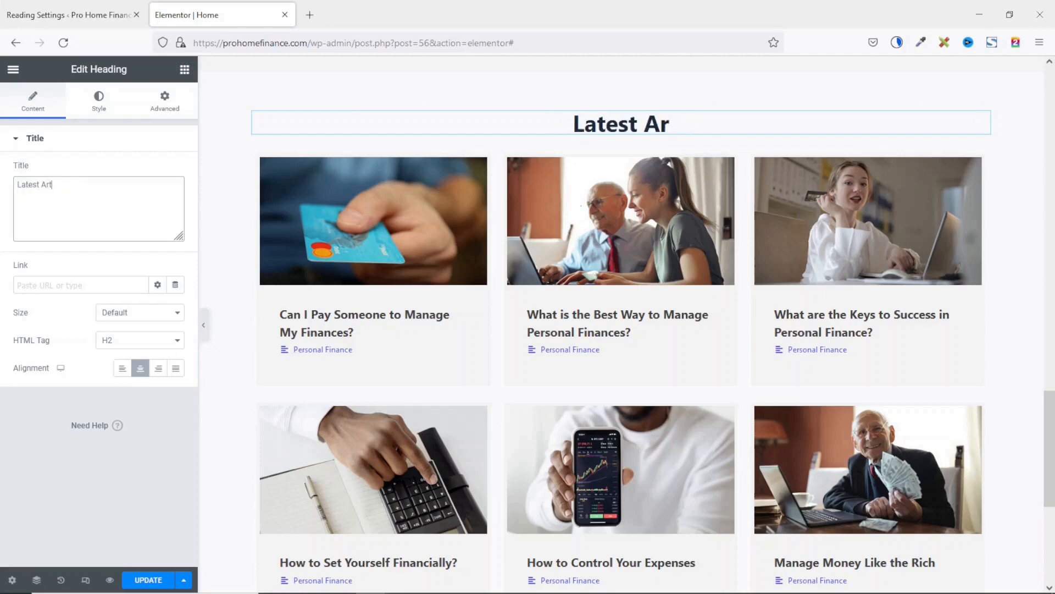
{"action": "type", "text": "icles & Guides"}
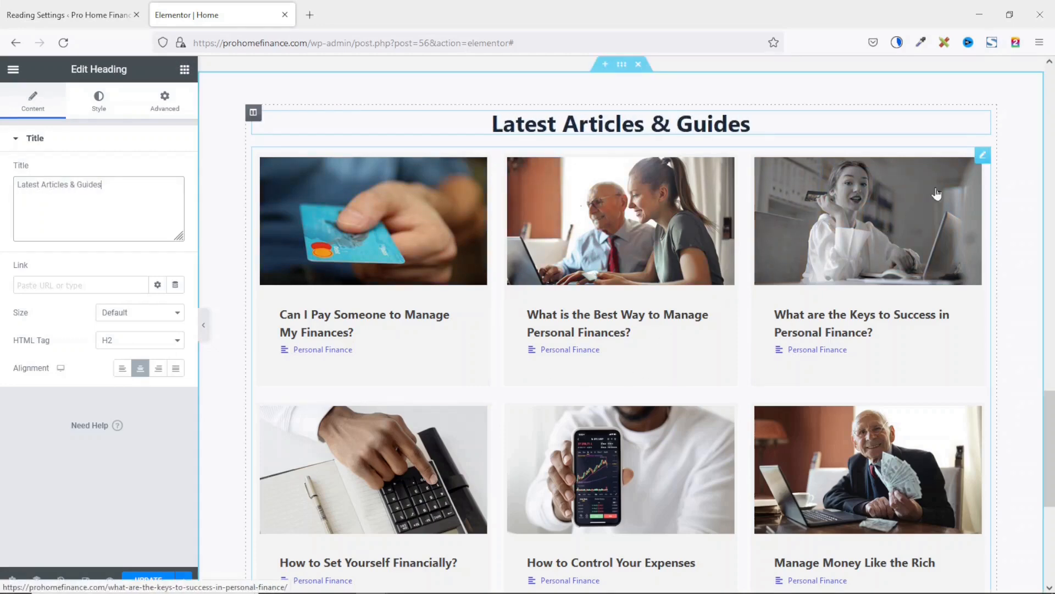
Set the Latest Articles & Guides blog grid to 9 posts per page and order its posts by Date
{"action": "left_click", "coordinate": [983, 156]}
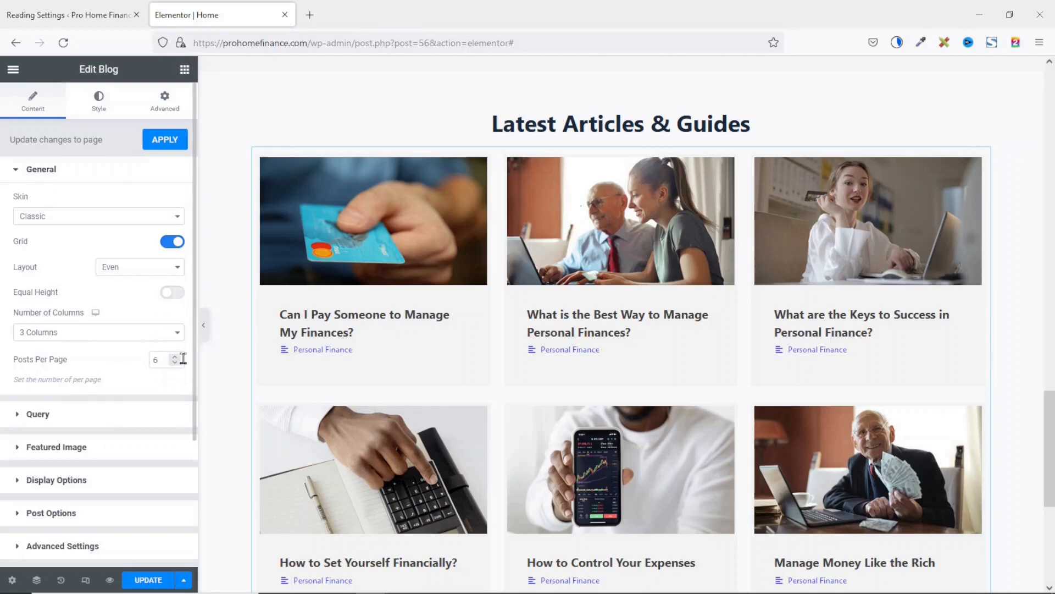
{"action": "left_click_drag", "start_coordinate": [160, 360], "coordinate": [113, 360]}
{"action": "type", "text": "9"}
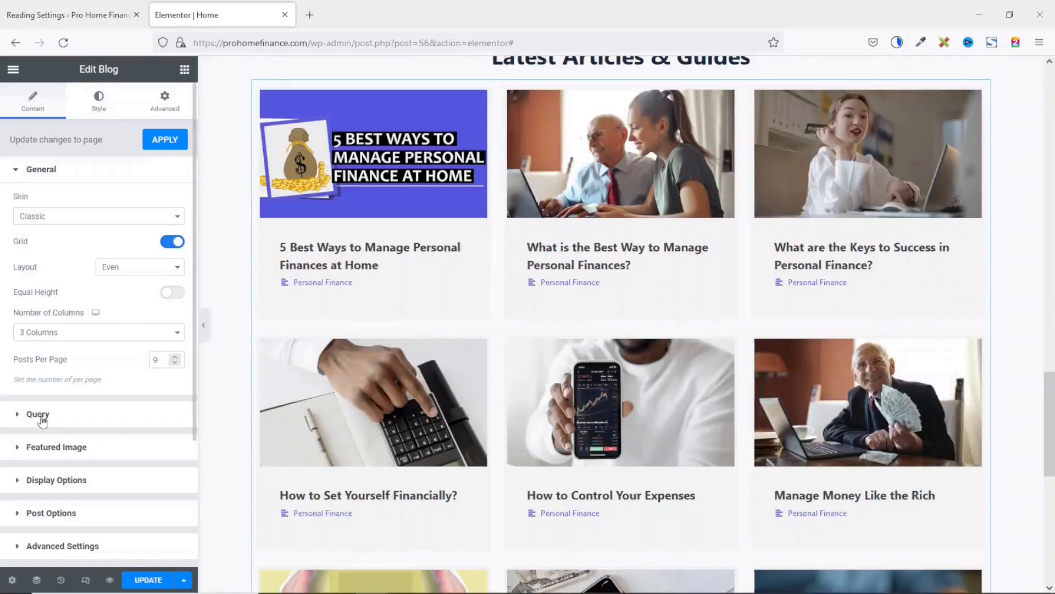
{"action": "left_click", "coordinate": [39, 416]}
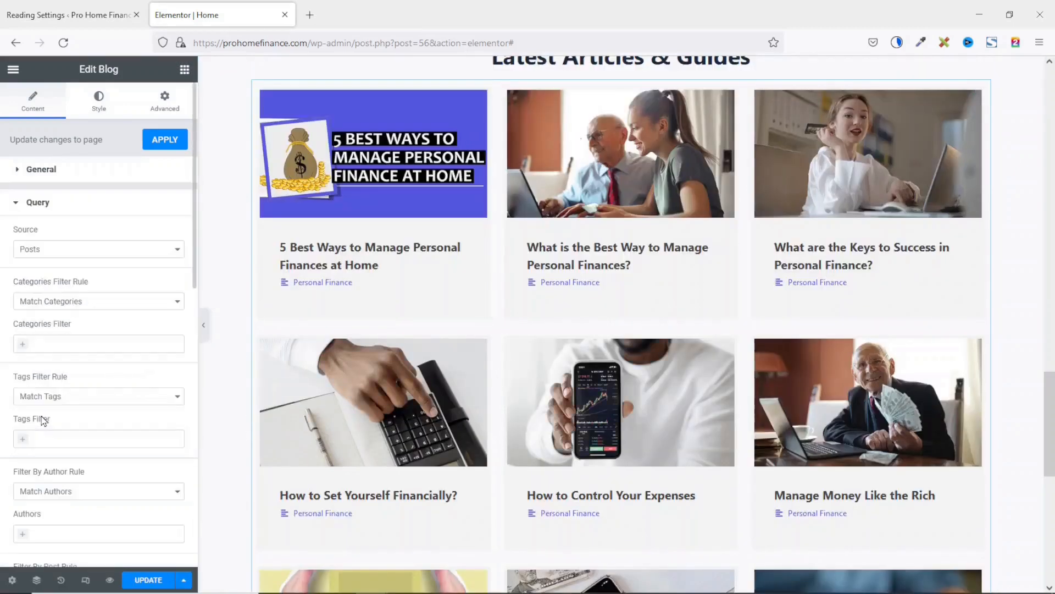
{"action": "scroll", "coordinate": [99, 365], "scroll_direction": "down", "scroll_amount": 7}
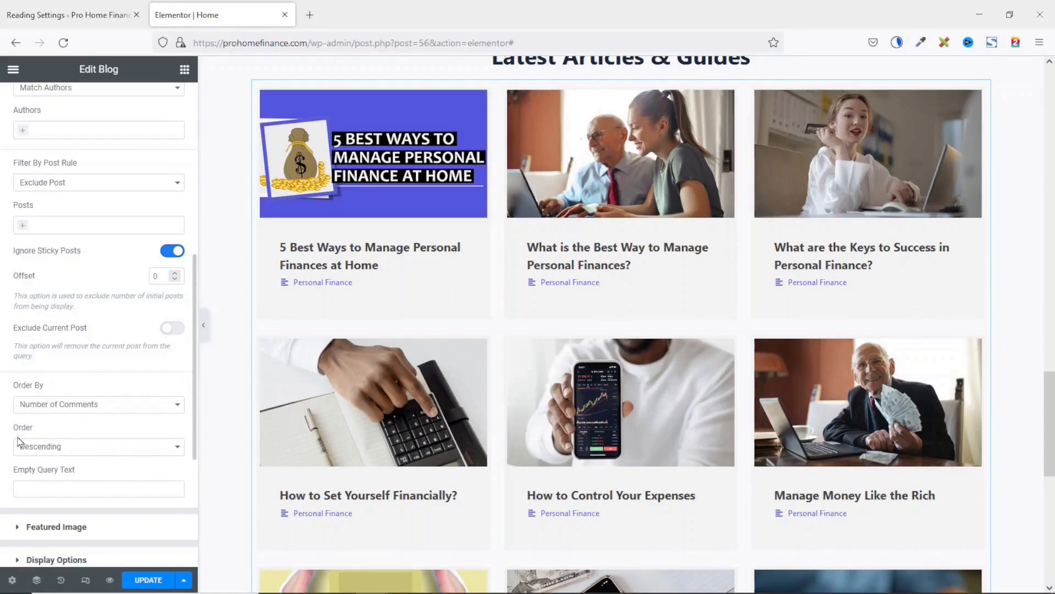
{"action": "left_click", "coordinate": [40, 407]}
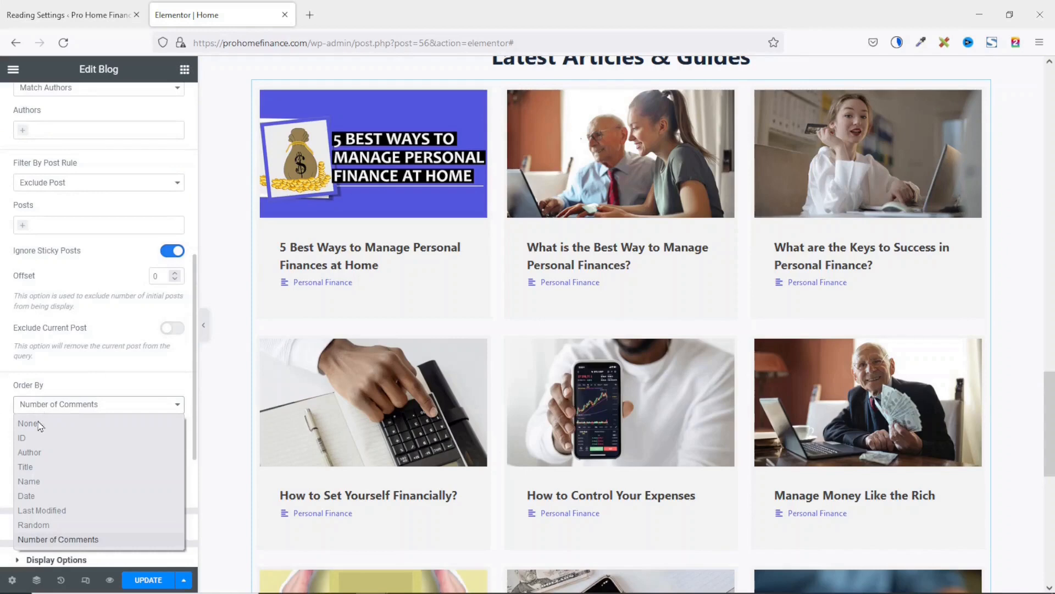
{"action": "left_click", "coordinate": [28, 494]}
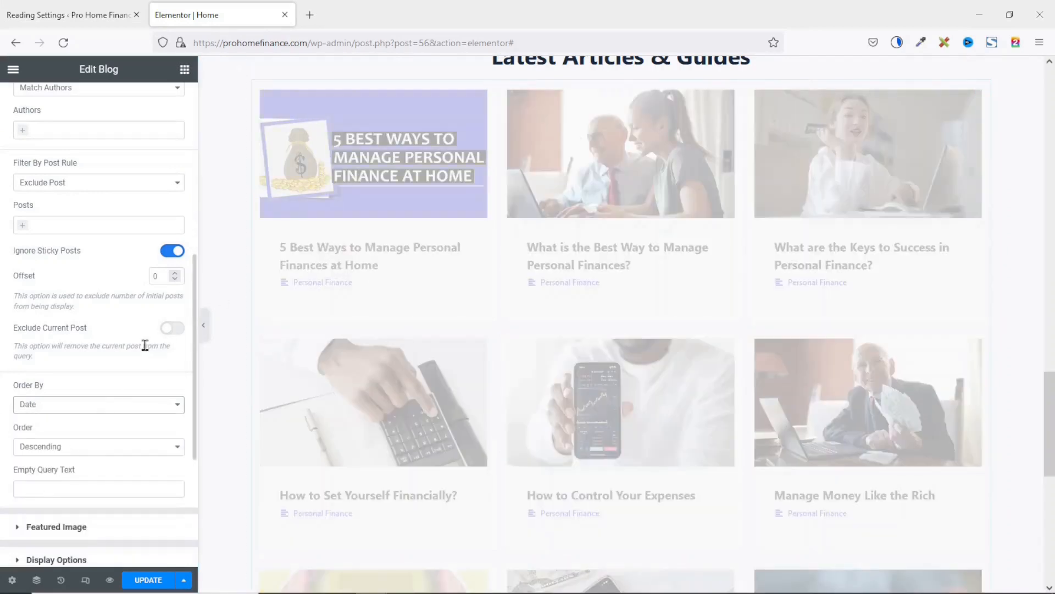
Show the post content in the Latest Articles & Guides grid with excerpt type Link, and turn on the date meta
{"action": "scroll", "coordinate": [99, 372], "scroll_direction": "down", "scroll_amount": 2}
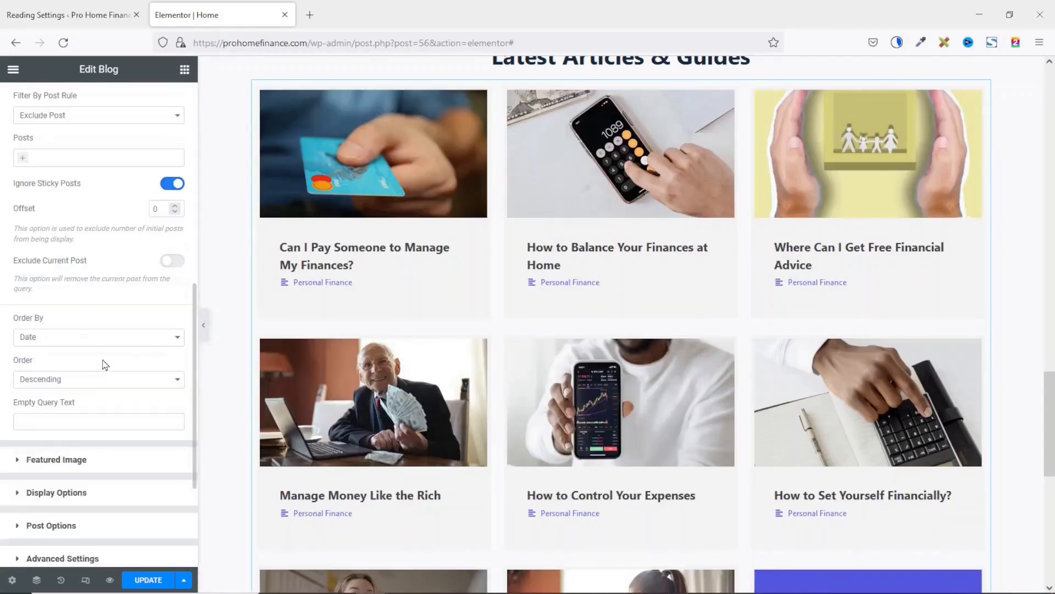
{"action": "scroll", "coordinate": [99, 374], "scroll_direction": "down", "scroll_amount": 2}
{"action": "left_click", "coordinate": [47, 459]}
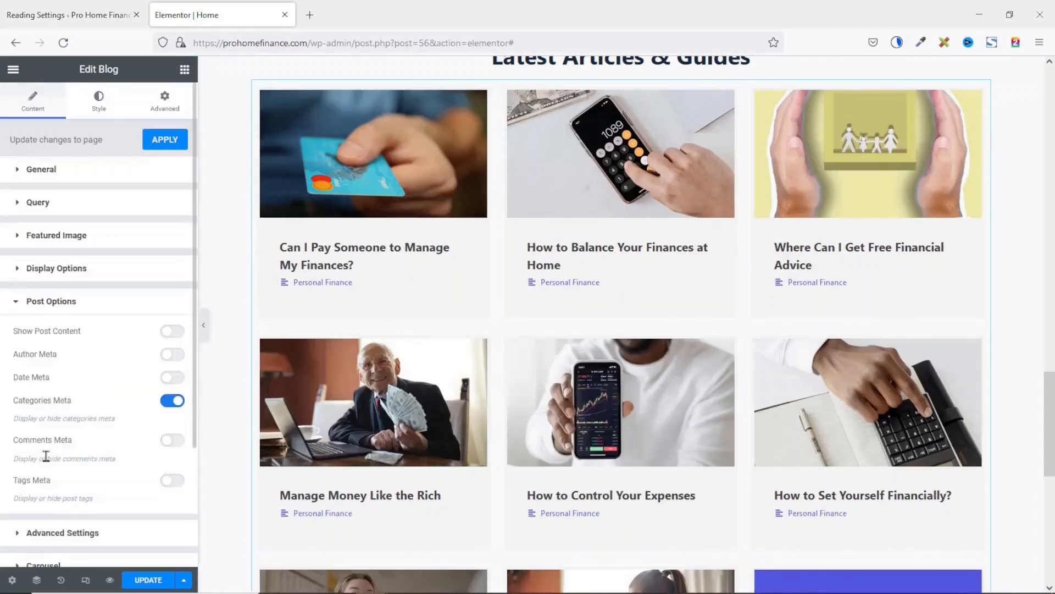
{"action": "left_click", "coordinate": [174, 332]}
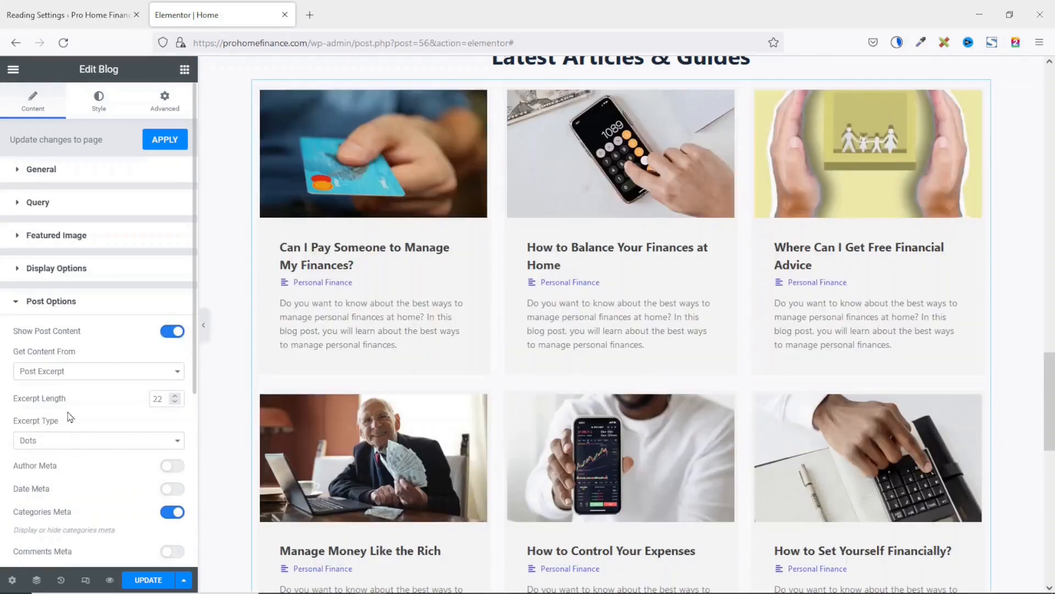
{"action": "left_click", "coordinate": [65, 443]}
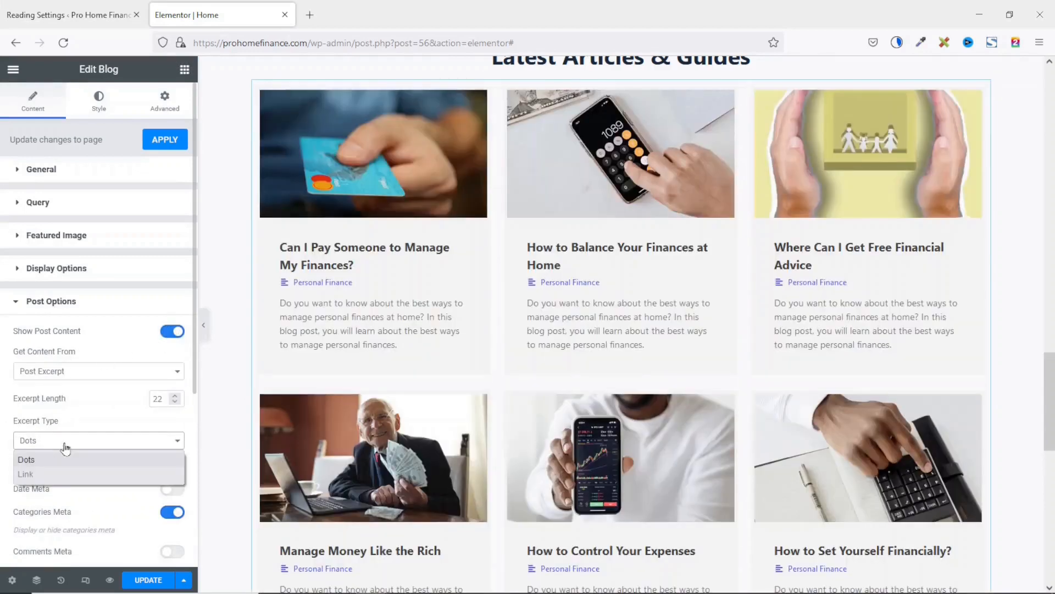
{"action": "left_click", "coordinate": [59, 475]}
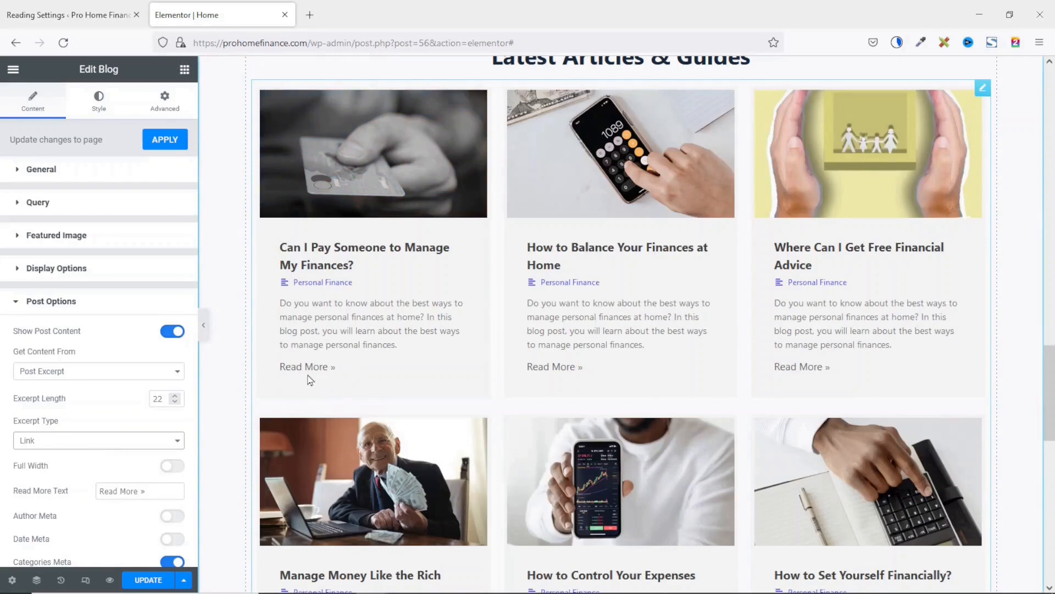
{"action": "scroll", "coordinate": [126, 495], "scroll_direction": "down", "scroll_amount": 3}
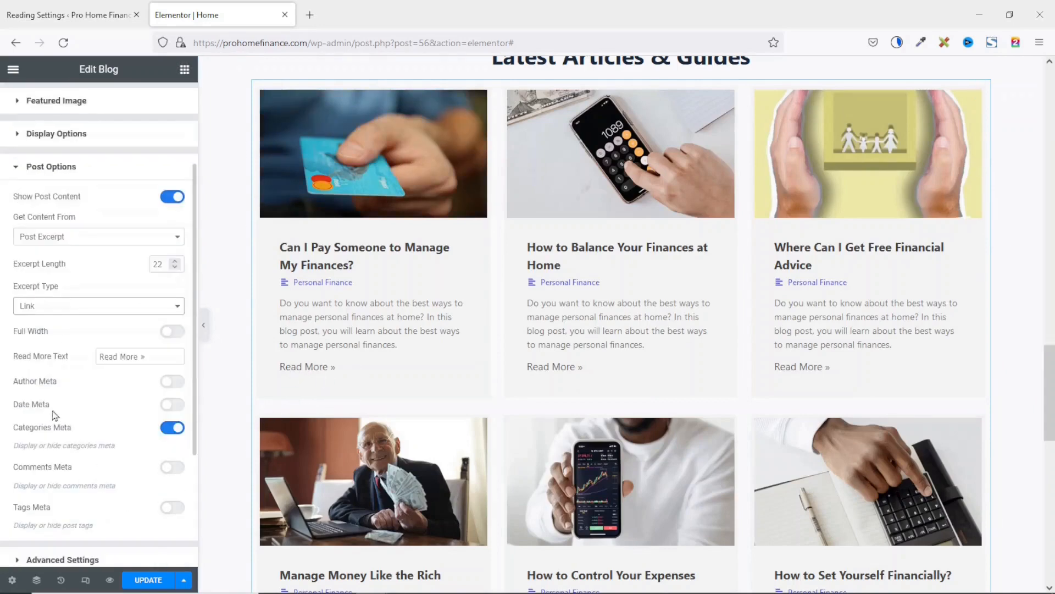
{"action": "left_click", "coordinate": [177, 406]}
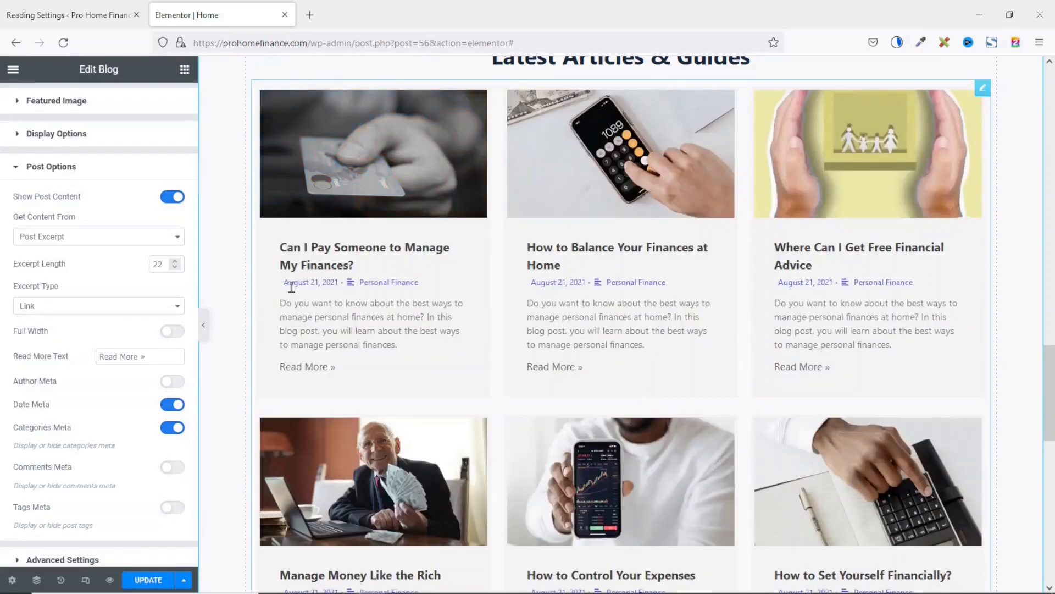
Open the button style settings for the Read More links of the Latest Articles & Guides grid
{"action": "scroll", "coordinate": [91, 385], "scroll_direction": "down", "scroll_amount": 3}
{"action": "scroll", "coordinate": [89, 385], "scroll_direction": "up", "scroll_amount": 5}
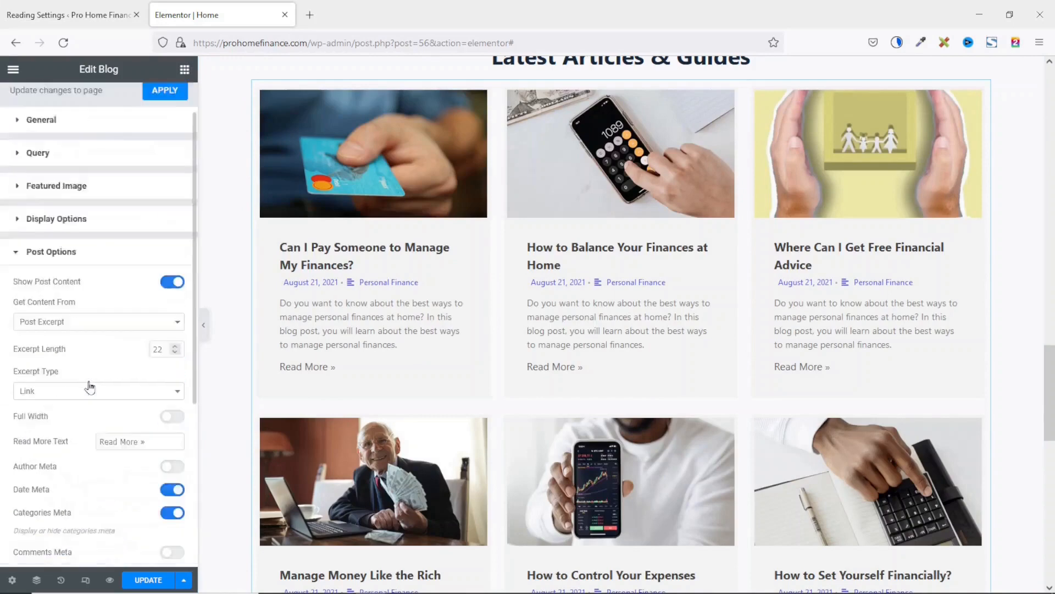
{"action": "scroll", "coordinate": [90, 386], "scroll_direction": "up", "scroll_amount": 1}
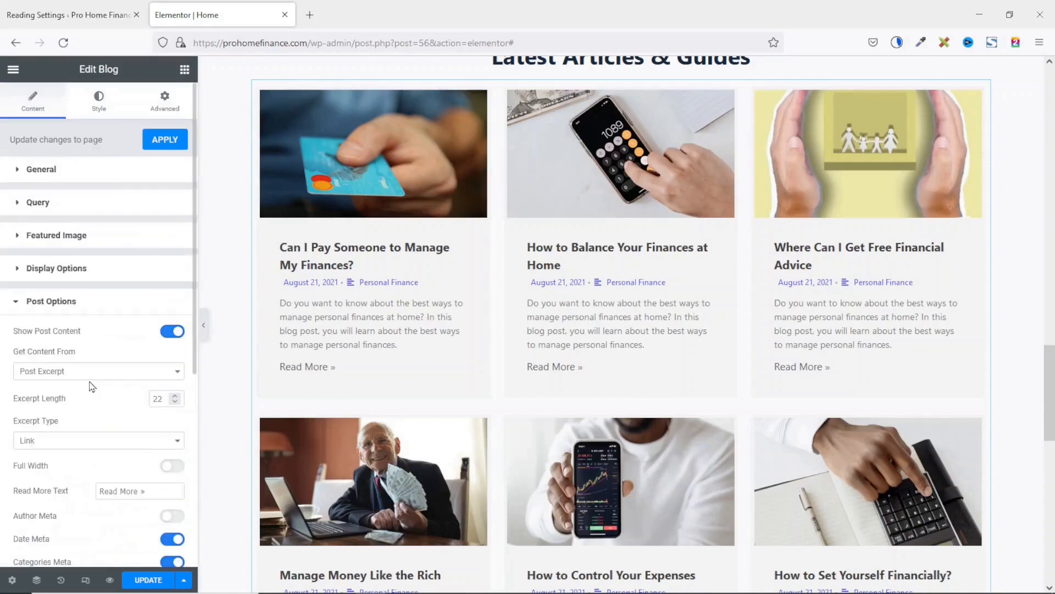
{"action": "left_click", "coordinate": [98, 103]}
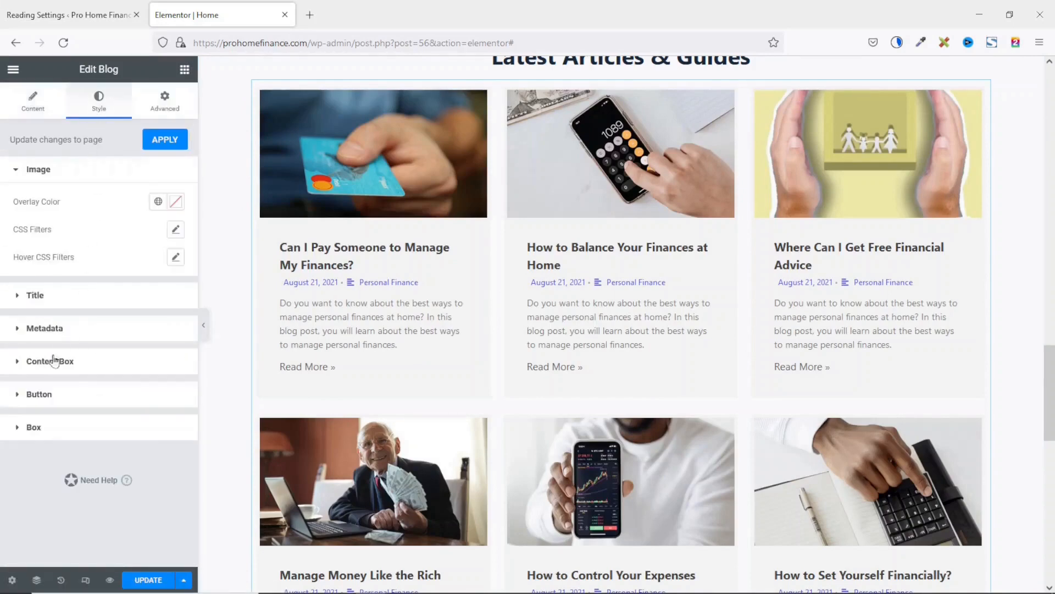
{"action": "left_click", "coordinate": [40, 401]}
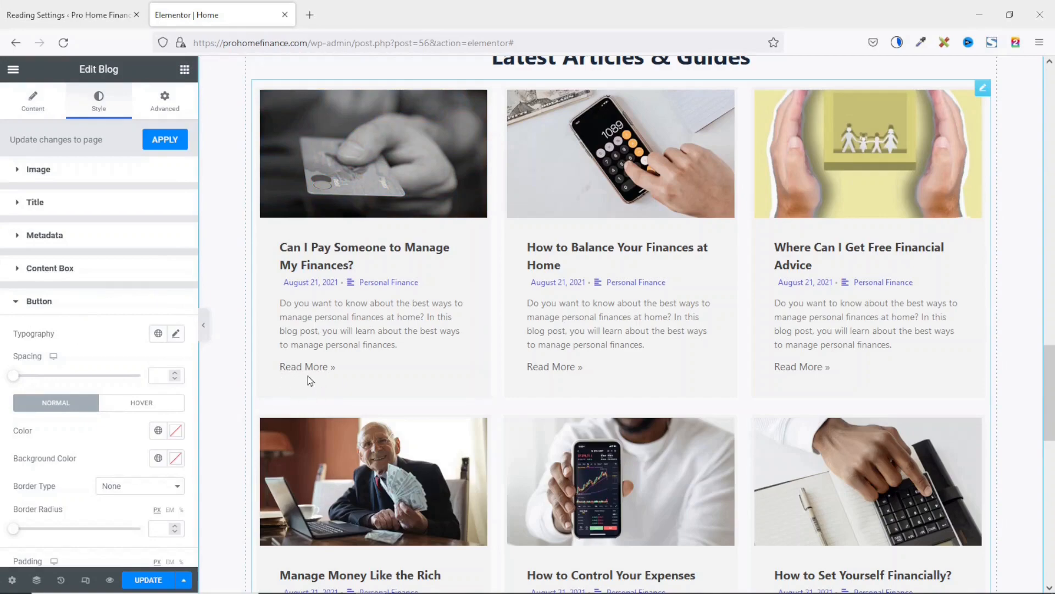
Check the style settings of the Popular Posts blog grid
{"action": "scroll", "coordinate": [451, 408], "scroll_direction": "up", "scroll_amount": 15}
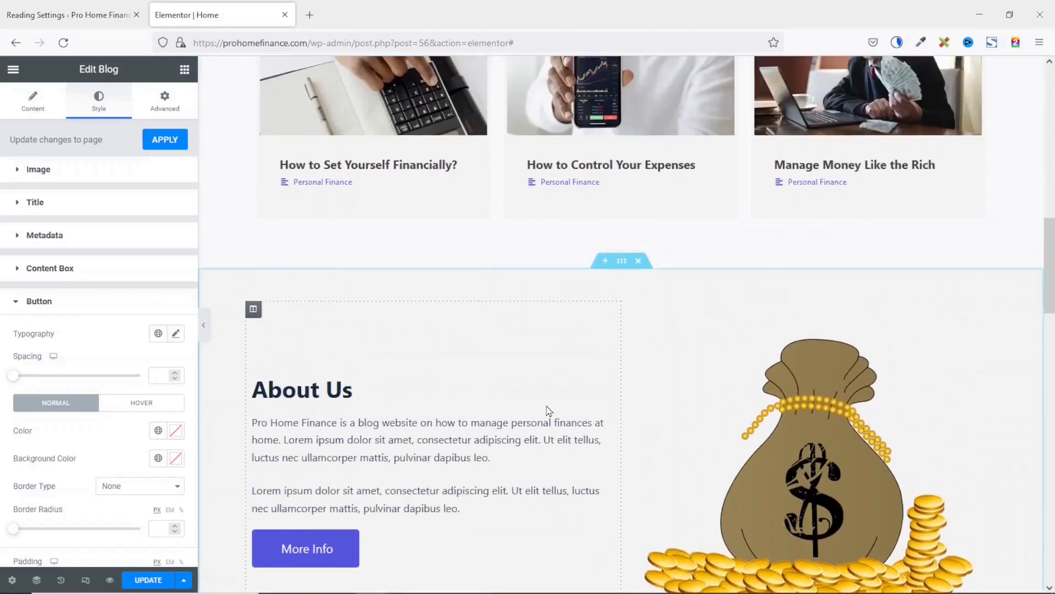
{"action": "scroll", "coordinate": [548, 409], "scroll_direction": "up", "scroll_amount": 3}
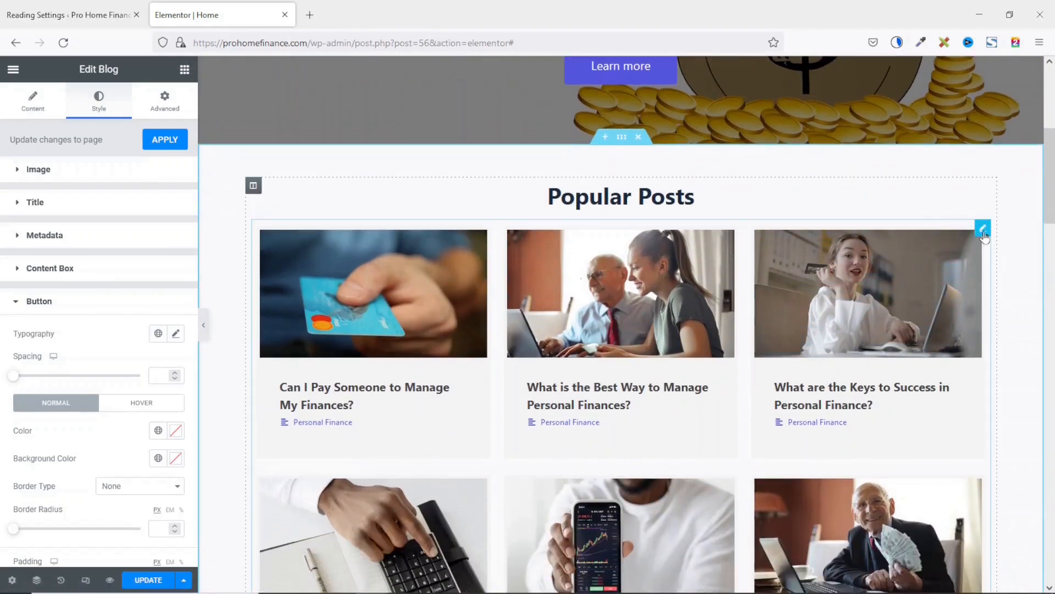
{"action": "left_click", "coordinate": [982, 229]}
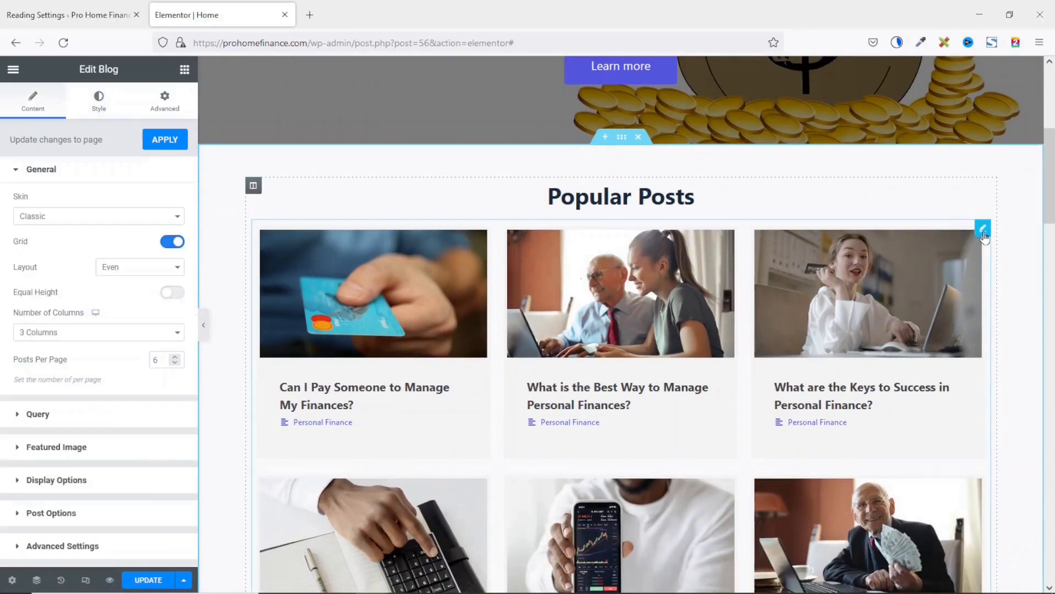
{"action": "left_click", "coordinate": [100, 105]}
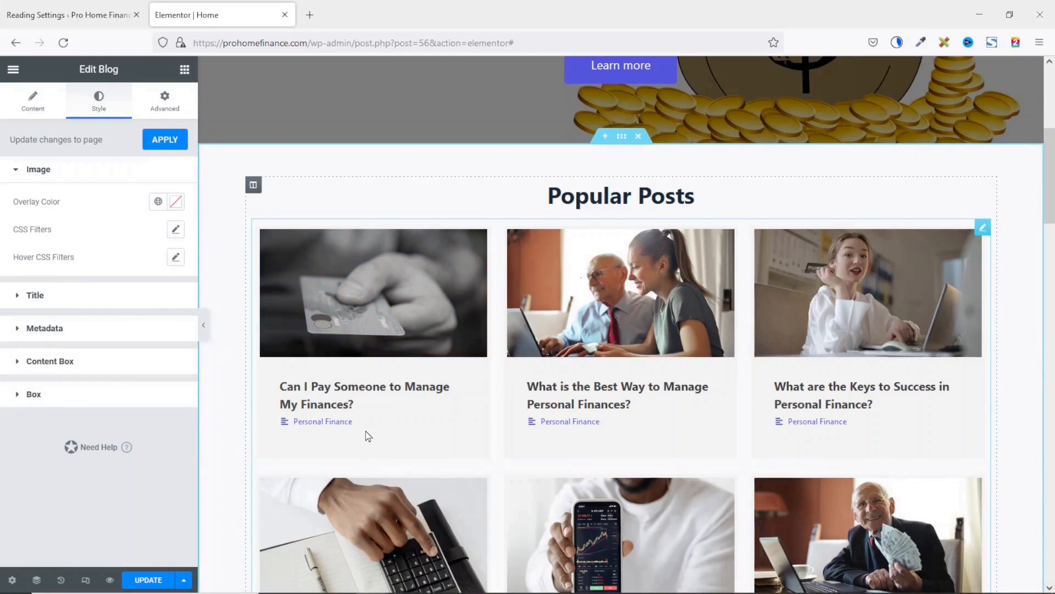
Give the Read More buttons in the Latest Articles & Guides grid #FFFFFF text and the global Blue background
{"action": "scroll", "coordinate": [365, 430], "scroll_direction": "down", "scroll_amount": 15}
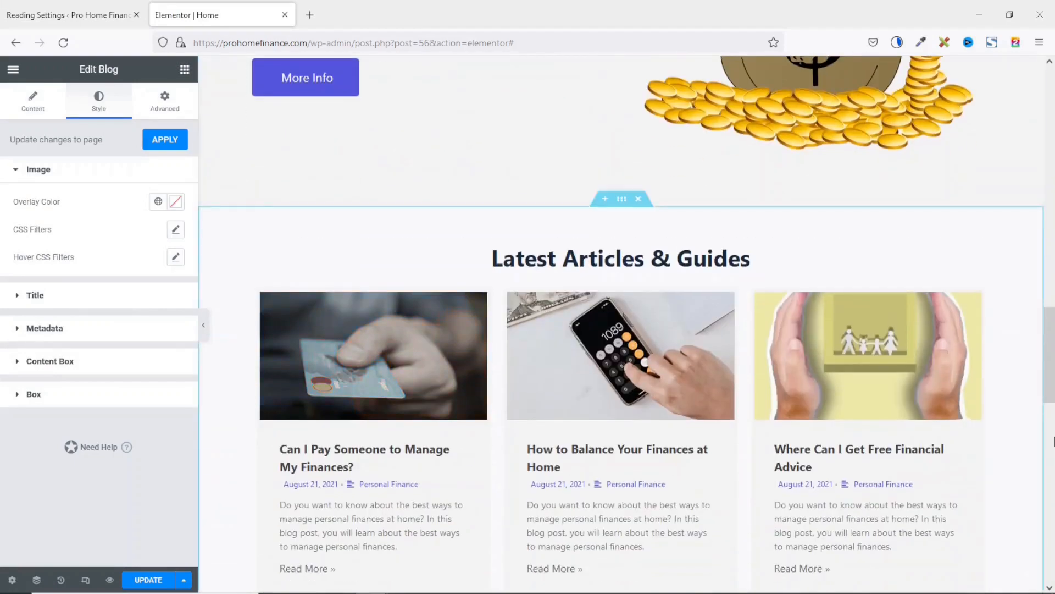
{"action": "left_click", "coordinate": [982, 291]}
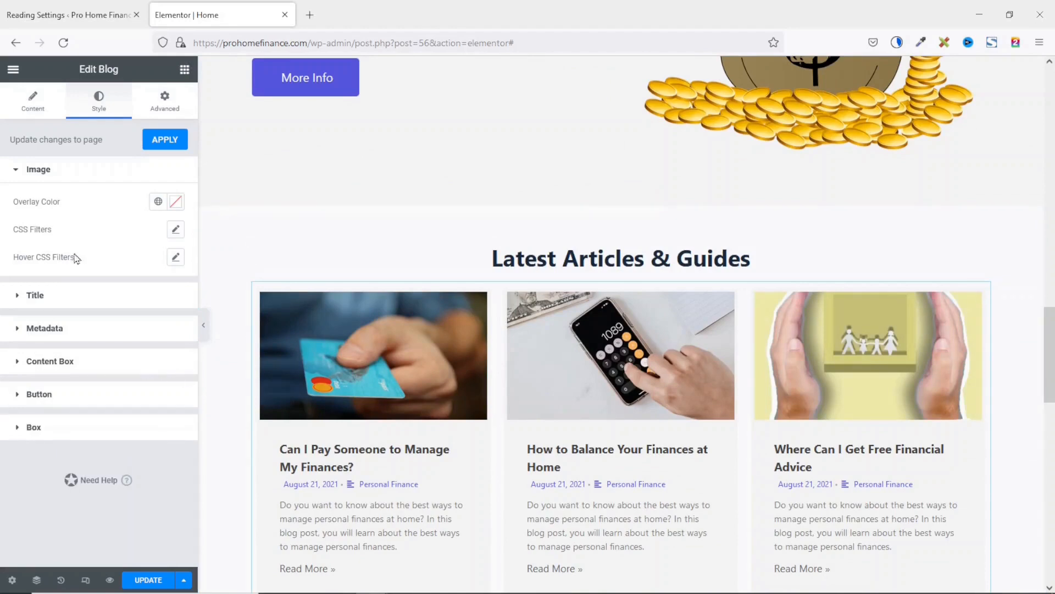
{"action": "left_click", "coordinate": [39, 394]}
{"action": "scroll", "coordinate": [209, 440], "scroll_direction": "down", "scroll_amount": 3}
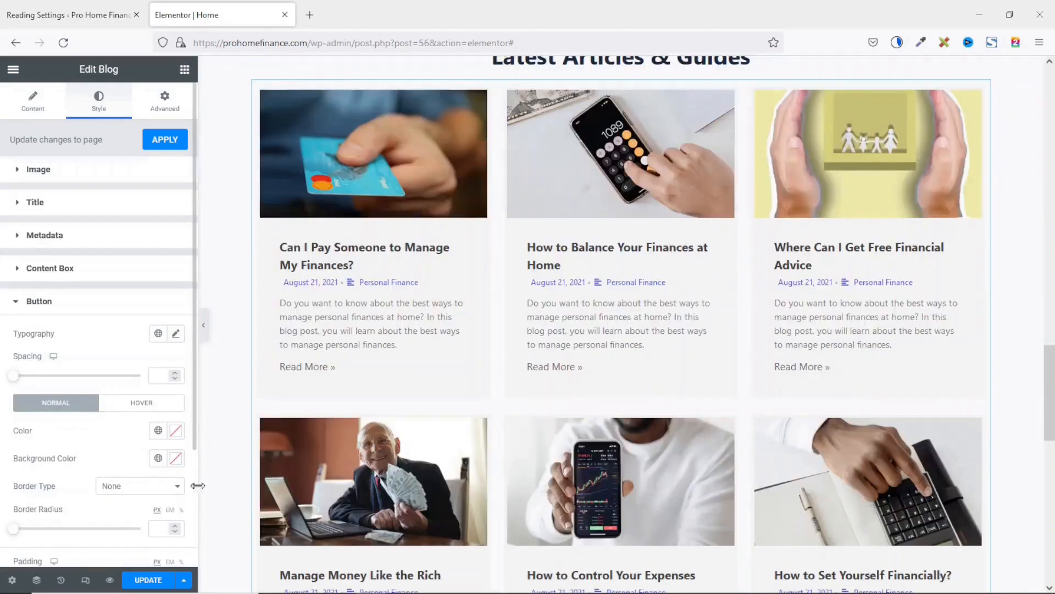
{"action": "left_click", "coordinate": [175, 434]}
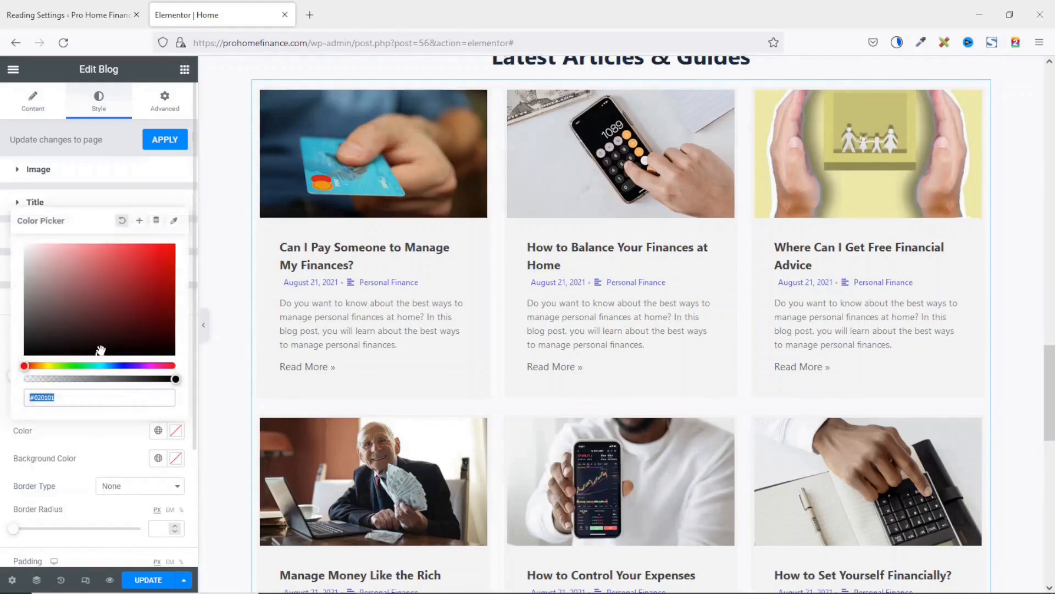
{"action": "left_click_drag", "start_coordinate": [84, 318], "coordinate": [3, 207]}
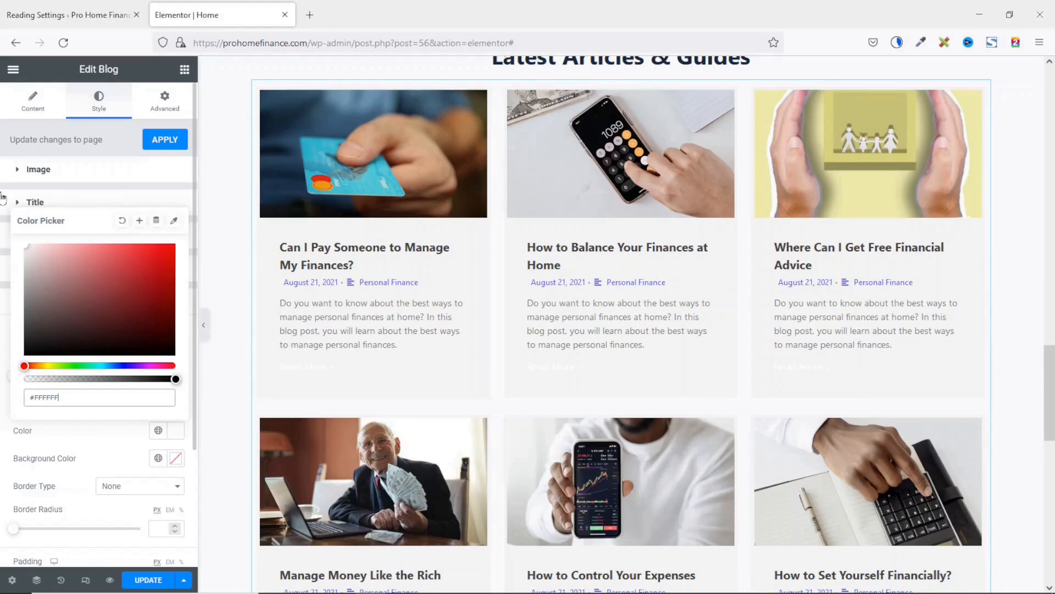
{"action": "left_click", "coordinate": [157, 458]}
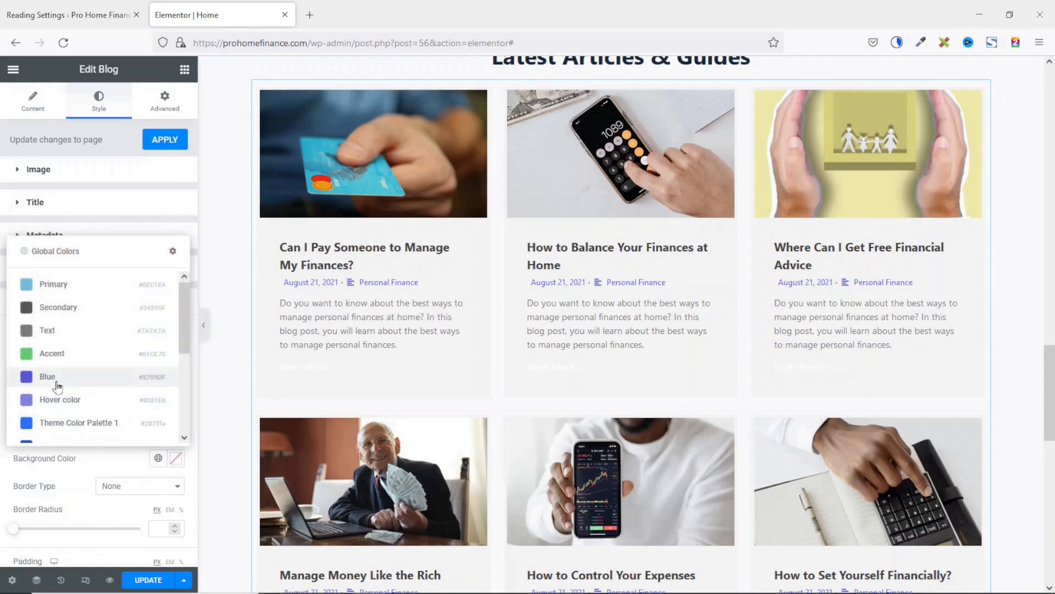
{"action": "left_click", "coordinate": [47, 377]}
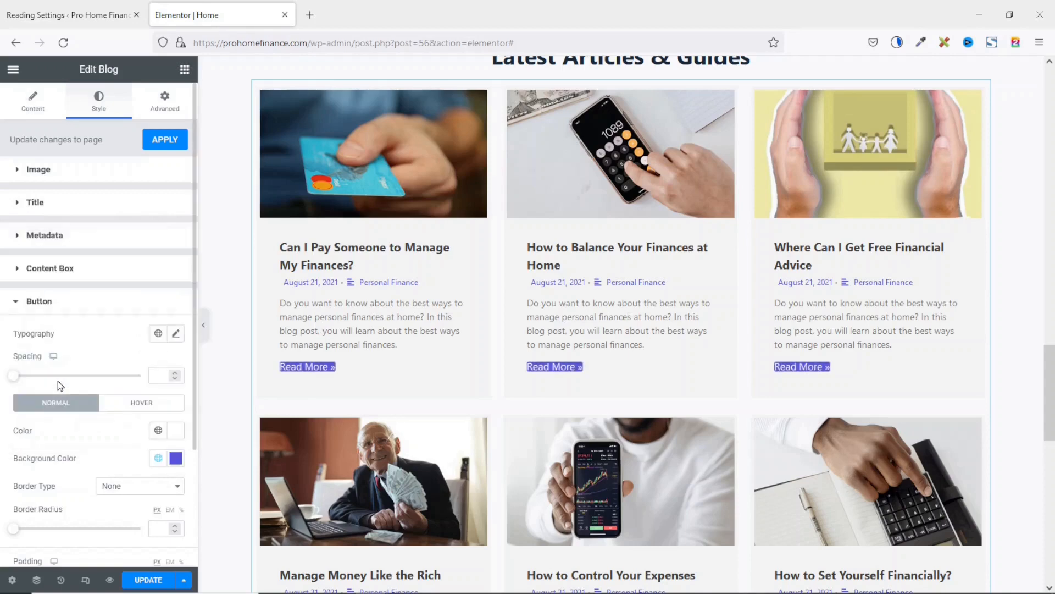
Set the Read More buttons' hover state to #FFFFFF text with the global Hover color as background
{"action": "left_click", "coordinate": [143, 405]}
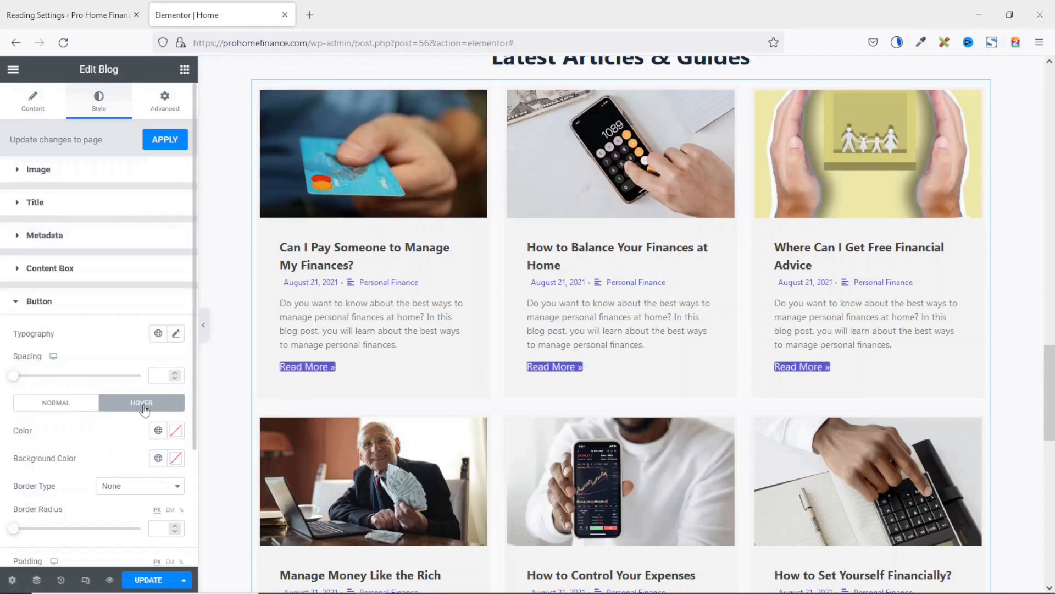
{"action": "left_click", "coordinate": [176, 431]}
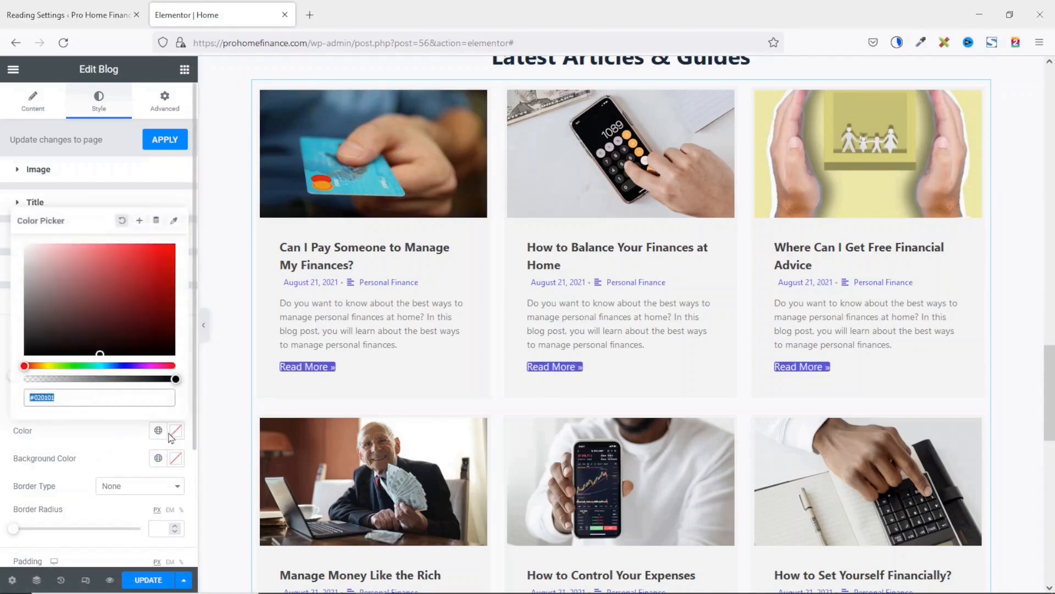
{"action": "left_click_drag", "start_coordinate": [37, 318], "coordinate": [3, 188]}
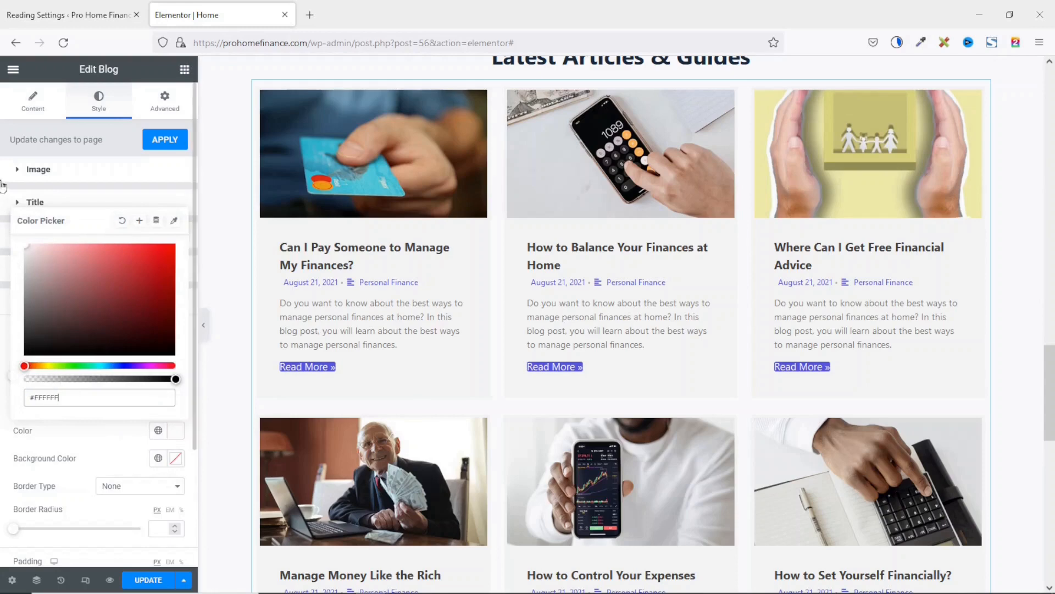
{"action": "left_click", "coordinate": [158, 459]}
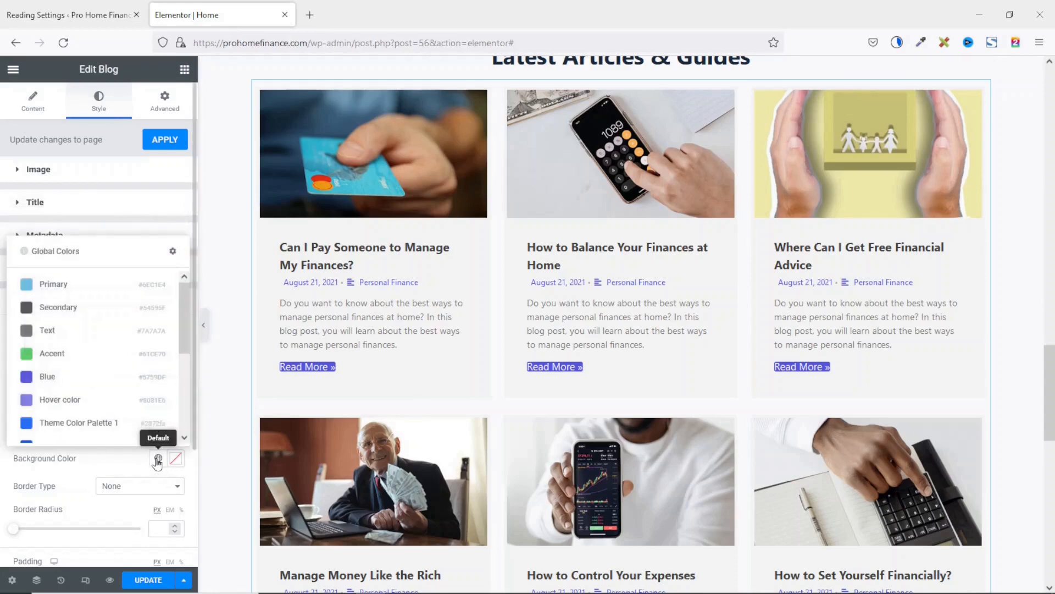
{"action": "left_click", "coordinate": [64, 404]}
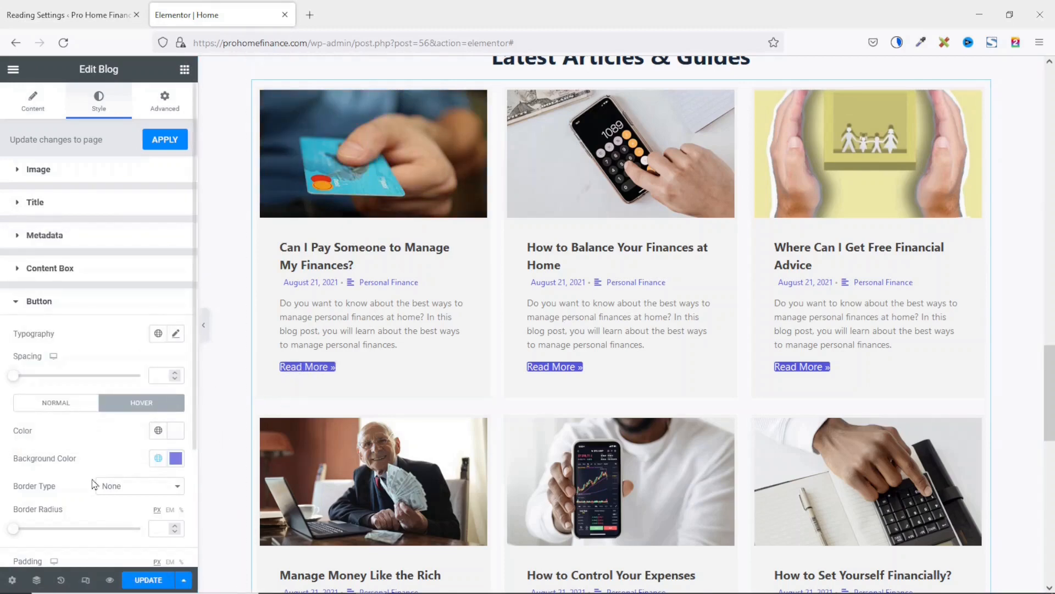
Set the Read More buttons' padding to 10 px on all sides and update the page
{"action": "scroll", "coordinate": [93, 483], "scroll_direction": "down", "scroll_amount": 3}
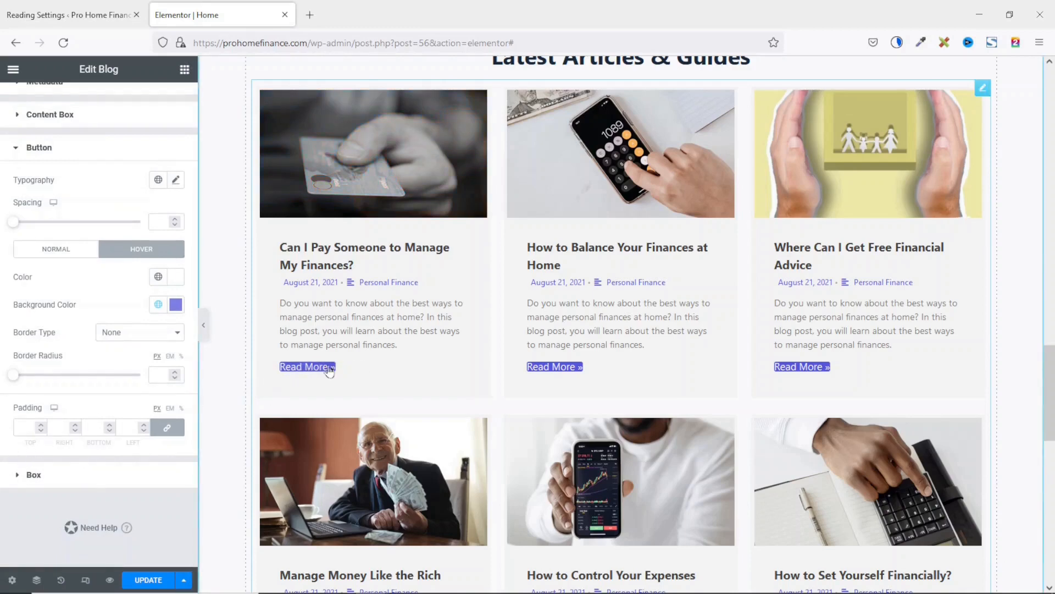
{"action": "left_click", "coordinate": [22, 424]}
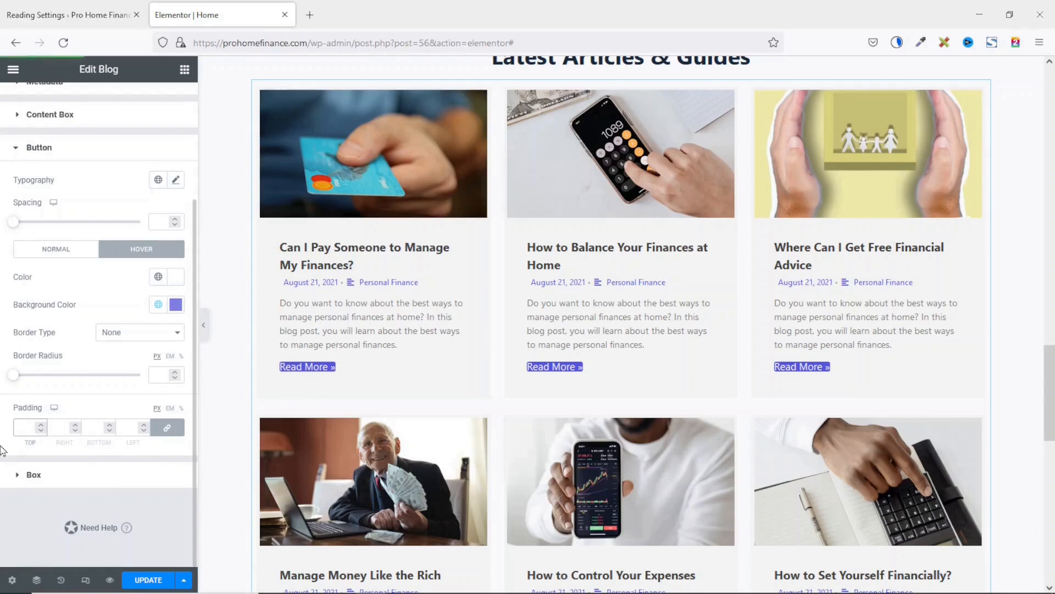
{"action": "type", "text": "10"}
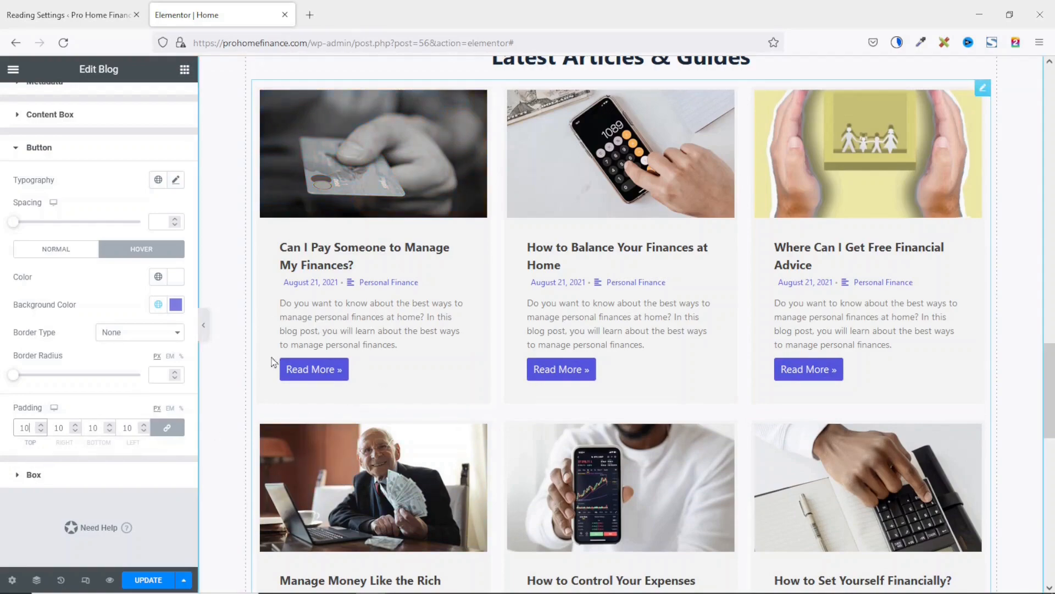
{"action": "scroll", "coordinate": [691, 463], "scroll_direction": "up", "scroll_amount": 4}
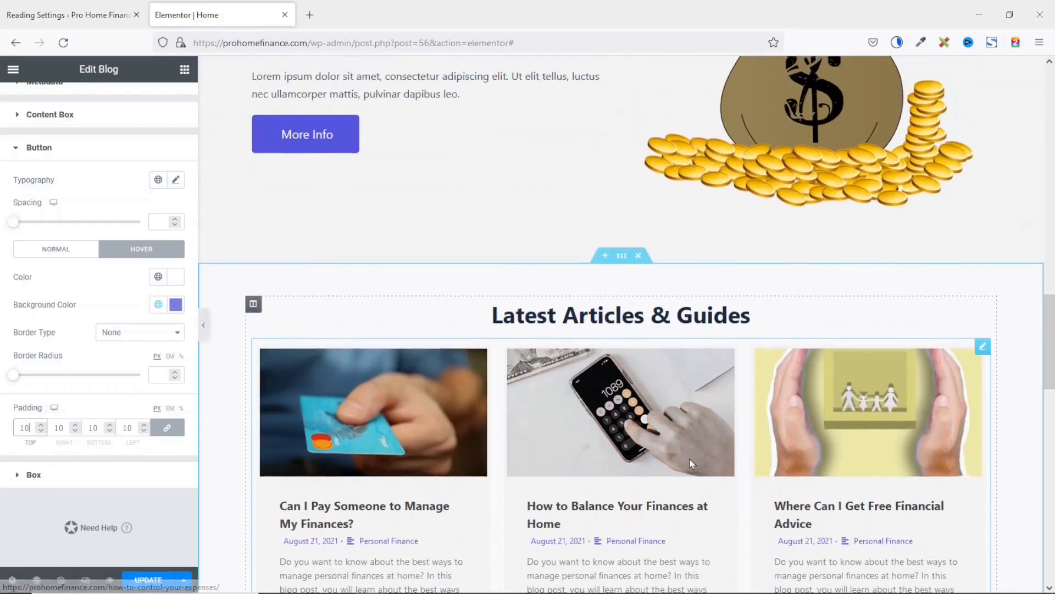
{"action": "scroll", "coordinate": [691, 463], "scroll_direction": "down", "scroll_amount": 7}
{"action": "scroll", "coordinate": [474, 269], "scroll_direction": "up", "scroll_amount": 1}
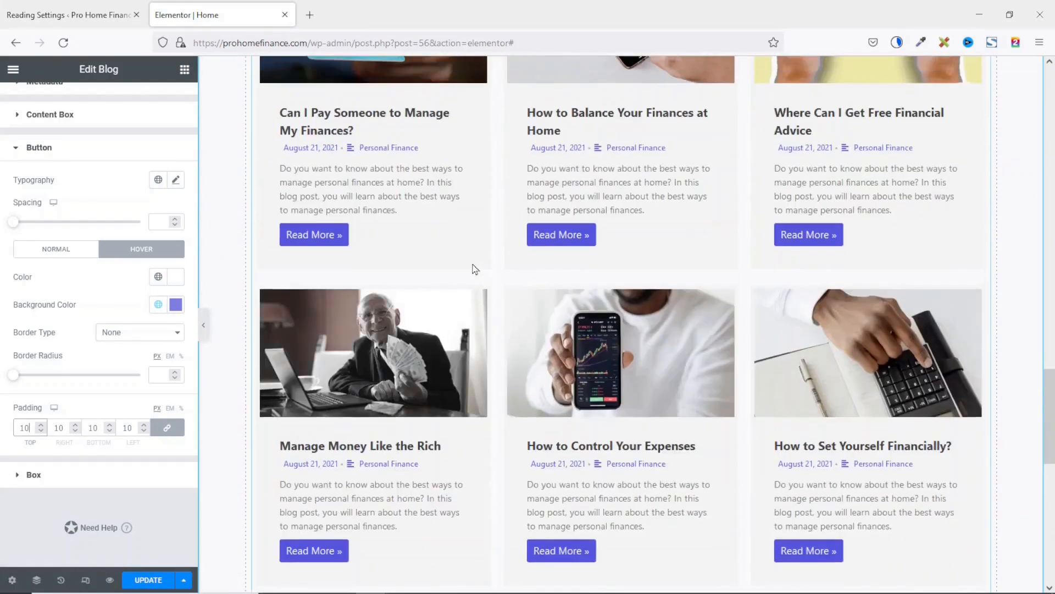
{"action": "scroll", "coordinate": [475, 269], "scroll_direction": "down", "scroll_amount": 4}
{"action": "left_click", "coordinate": [145, 586]}
{"action": "scroll", "coordinate": [304, 496], "scroll_direction": "up", "scroll_amount": 5}
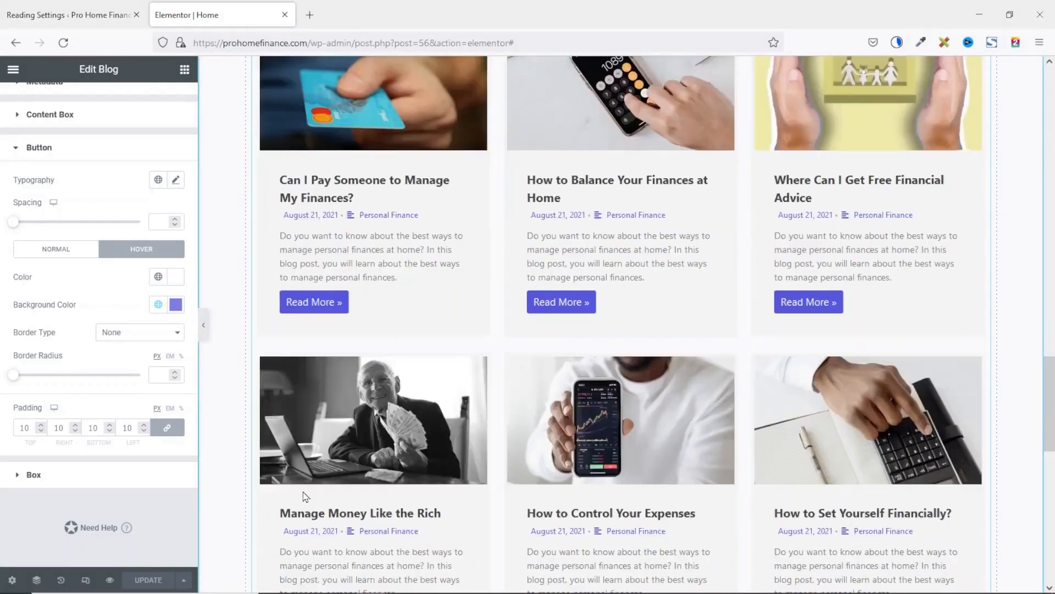
Review the home page layout across the hero, Popular Posts, About Us and Latest Articles & Guides sections
{"action": "scroll", "coordinate": [304, 496], "scroll_direction": "up", "scroll_amount": 4}
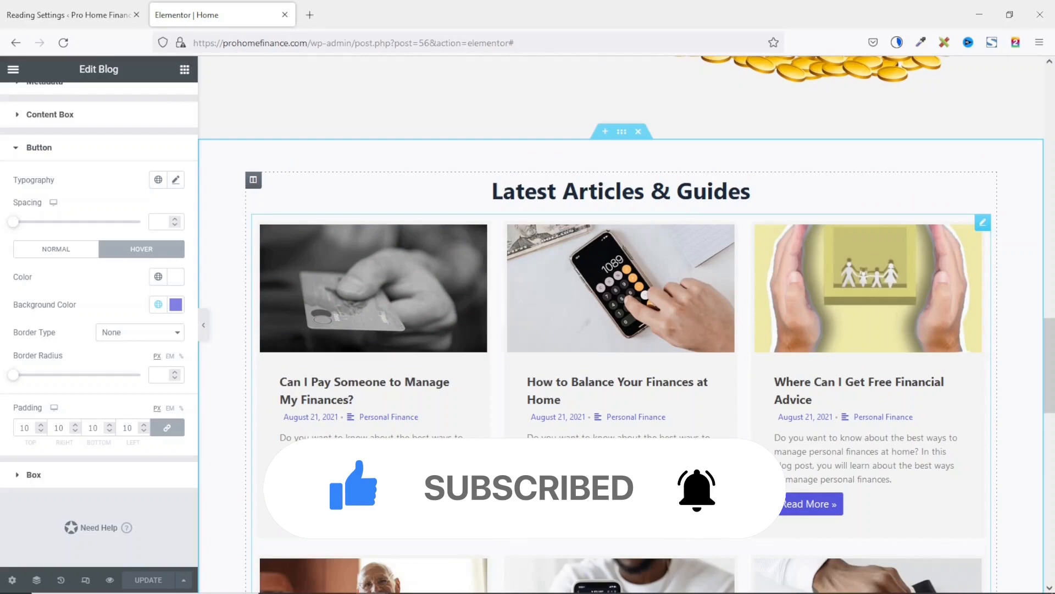
{"action": "scroll", "coordinate": [983, 443], "scroll_direction": "down", "scroll_amount": 2}
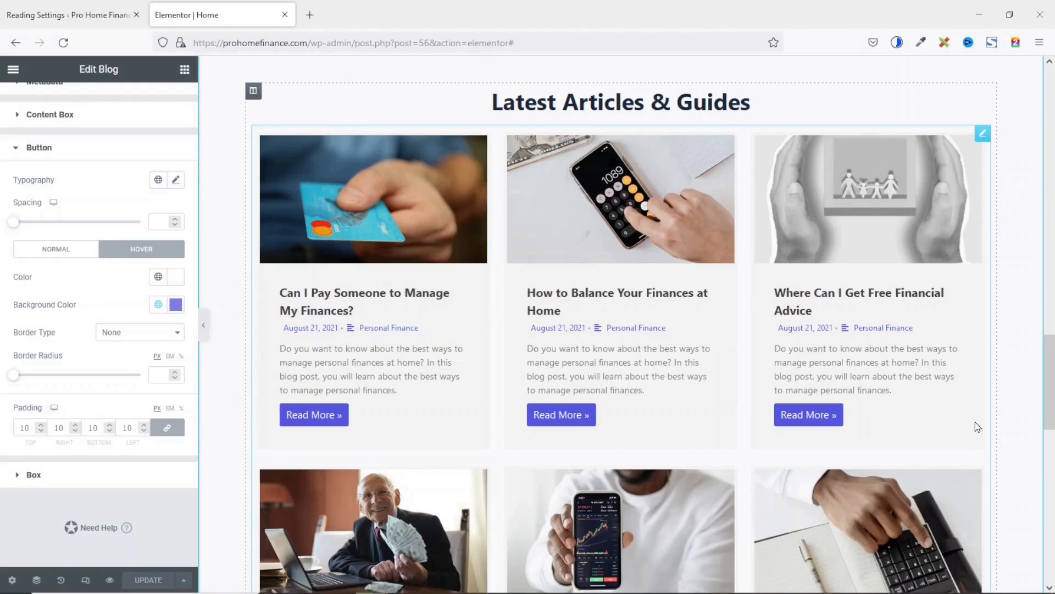
{"action": "scroll", "coordinate": [1044, 419], "scroll_direction": "up", "scroll_amount": 15}
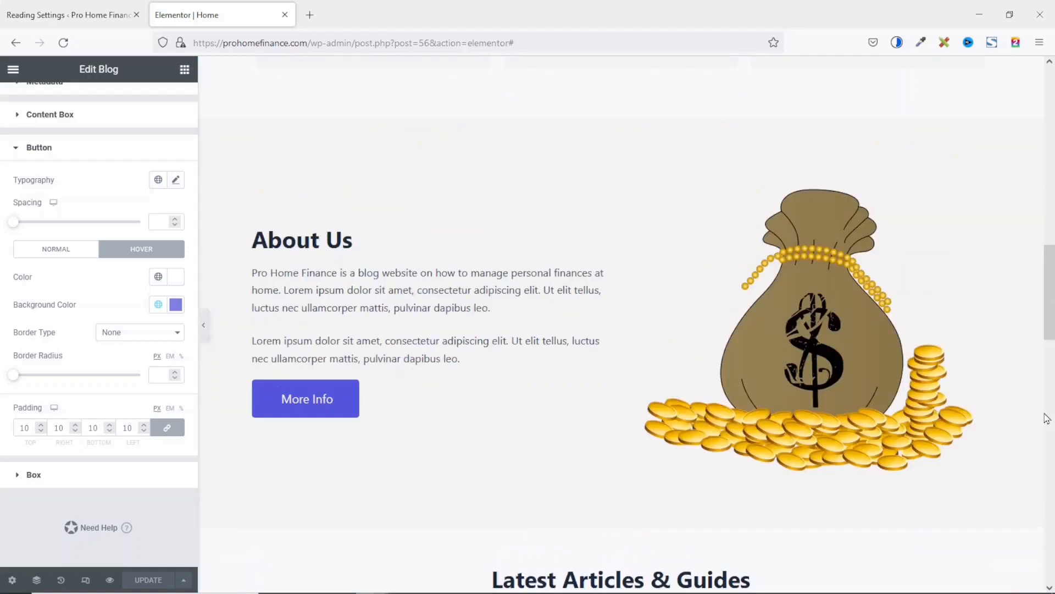
{"action": "scroll", "coordinate": [1045, 418], "scroll_direction": "up", "scroll_amount": 2}
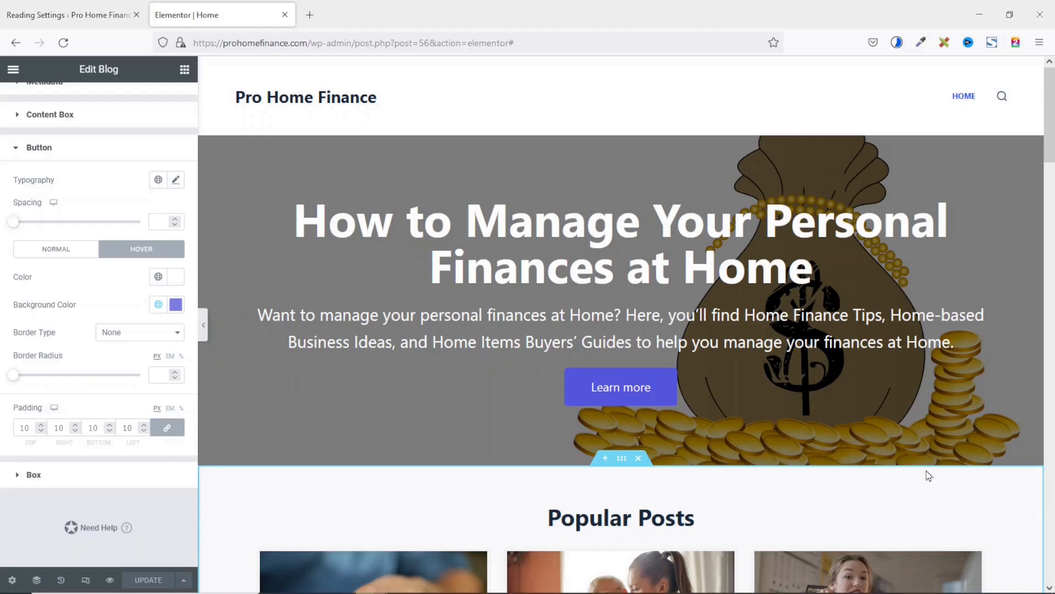
{"action": "scroll", "coordinate": [927, 473], "scroll_direction": "down", "scroll_amount": 2}
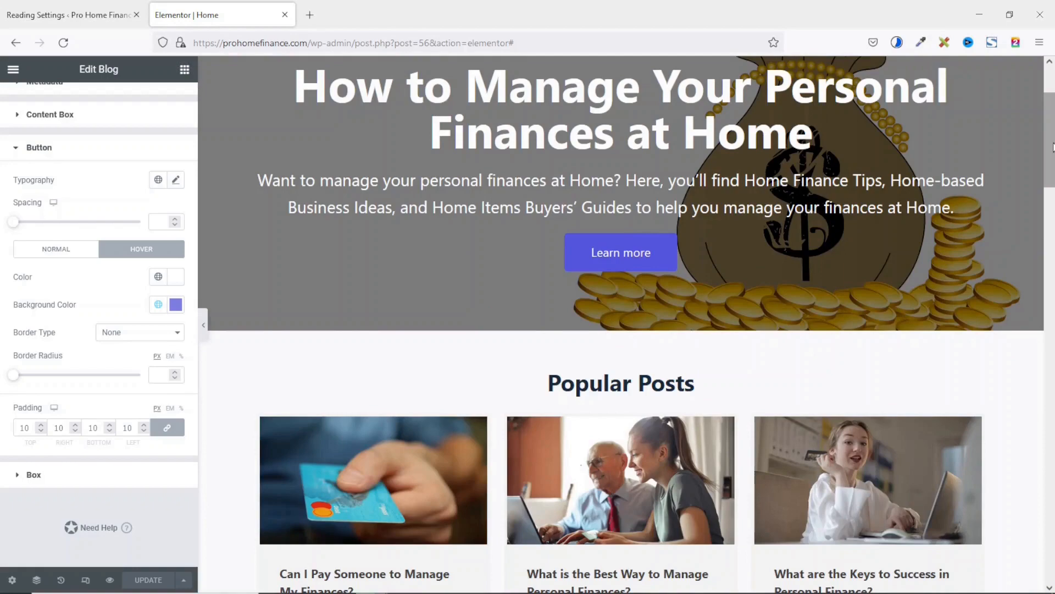
{"action": "left_click_drag", "start_coordinate": [1053, 148], "coordinate": [1051, 287]}
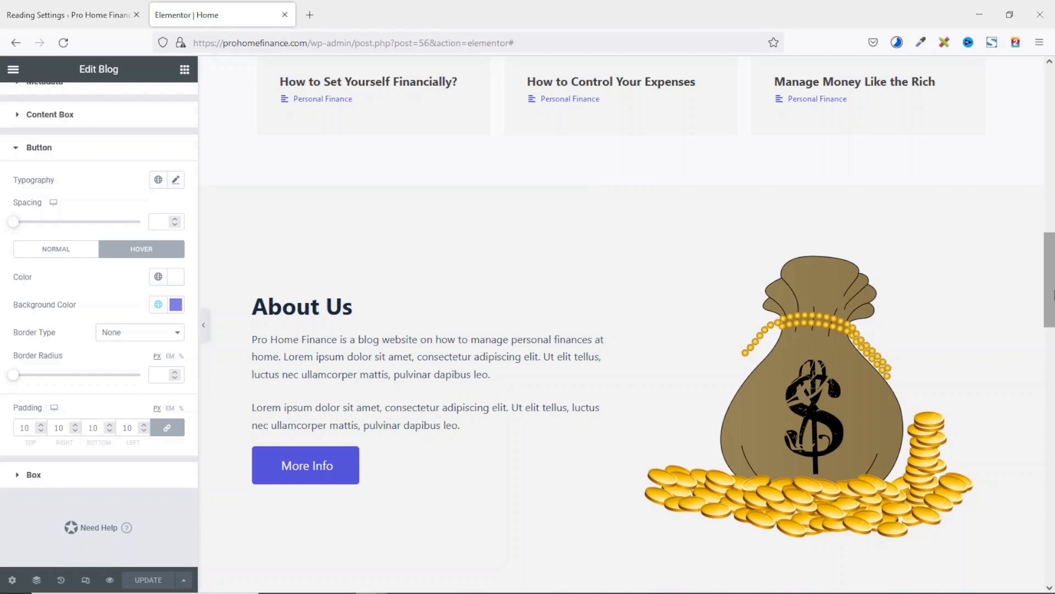
Switch the responsive preview to Tablet and check the hero and Popular Posts sections
{"action": "left_click", "coordinate": [86, 582]}
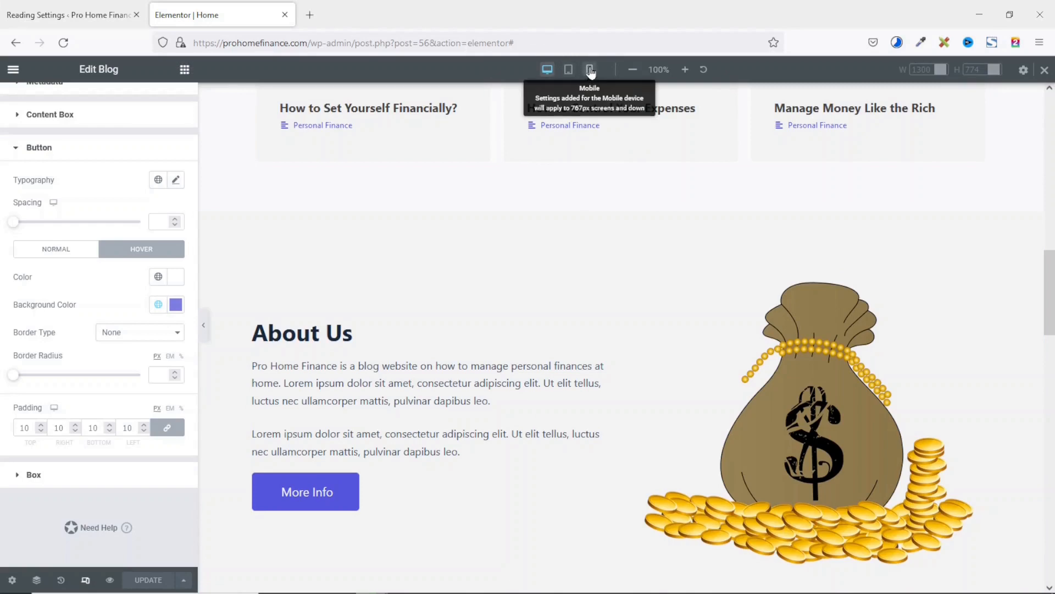
{"action": "left_click", "coordinate": [569, 71]}
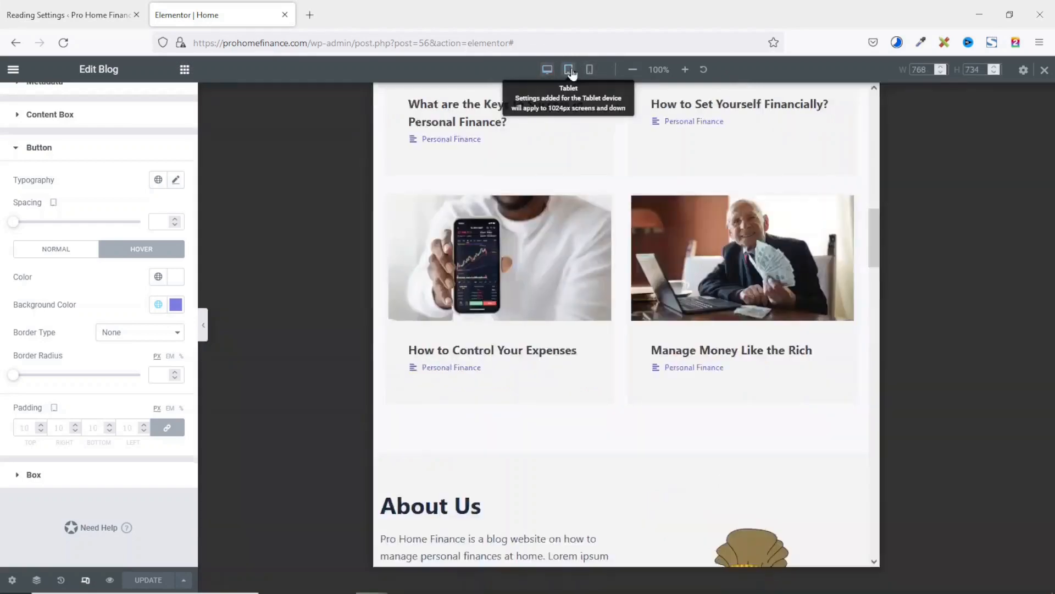
{"action": "left_click_drag", "start_coordinate": [873, 333], "coordinate": [873, 132]}
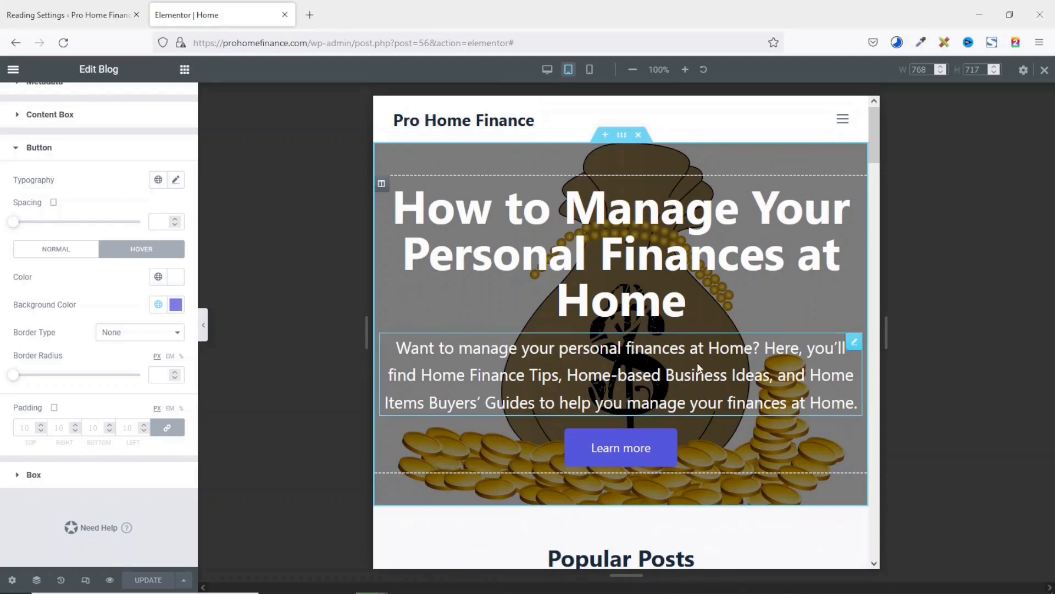
{"action": "scroll", "coordinate": [710, 352], "scroll_direction": "down", "scroll_amount": 2}
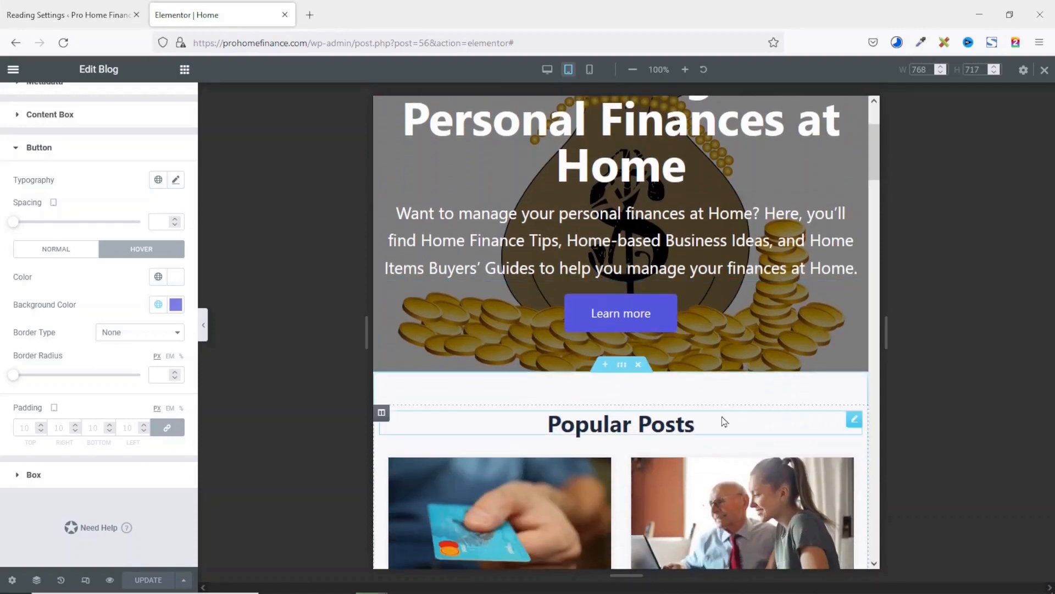
{"action": "scroll", "coordinate": [723, 423], "scroll_direction": "down", "scroll_amount": 2}
{"action": "scroll", "coordinate": [724, 424], "scroll_direction": "down", "scroll_amount": 3}
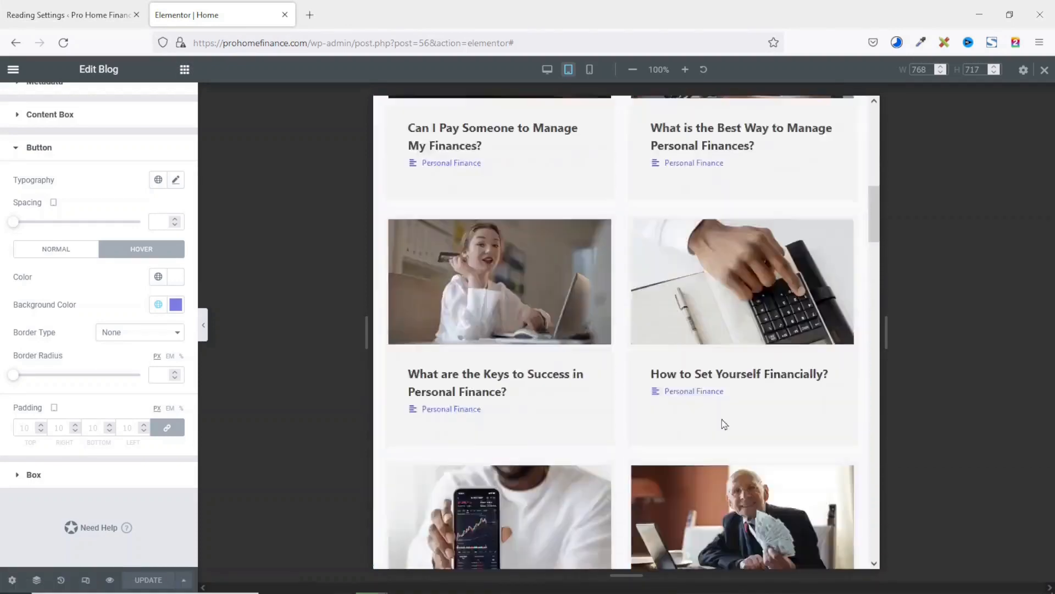
Set the hero heading's font size to 55 px for the tablet view
{"action": "scroll", "coordinate": [723, 424], "scroll_direction": "up", "scroll_amount": 10}
{"action": "scroll", "coordinate": [710, 269], "scroll_direction": "down", "scroll_amount": 4}
{"action": "scroll", "coordinate": [710, 275], "scroll_direction": "up", "scroll_amount": 4}
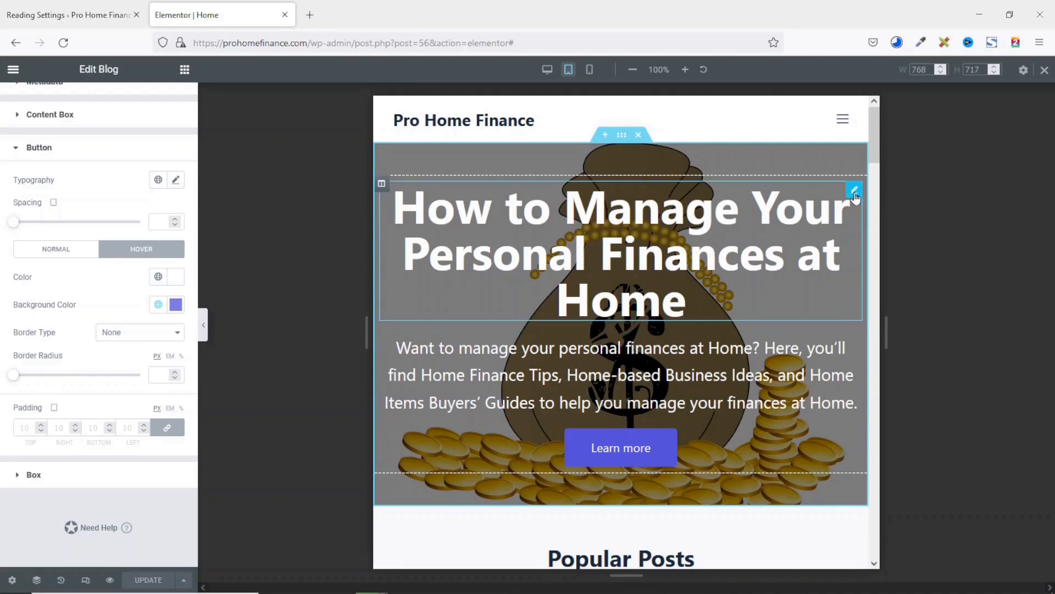
{"action": "left_click", "coordinate": [854, 191]}
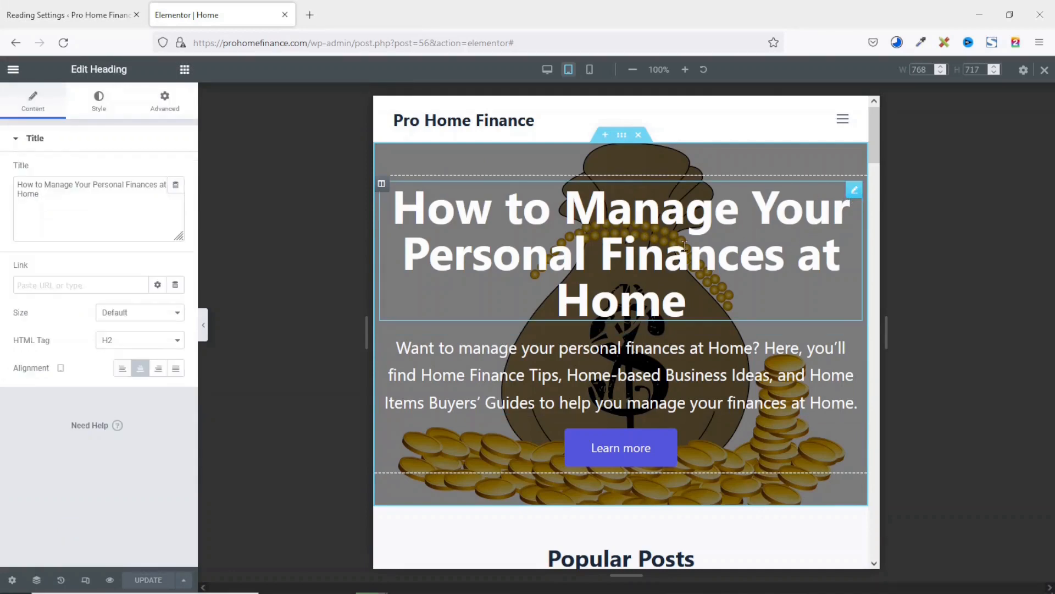
{"action": "left_click", "coordinate": [96, 102]}
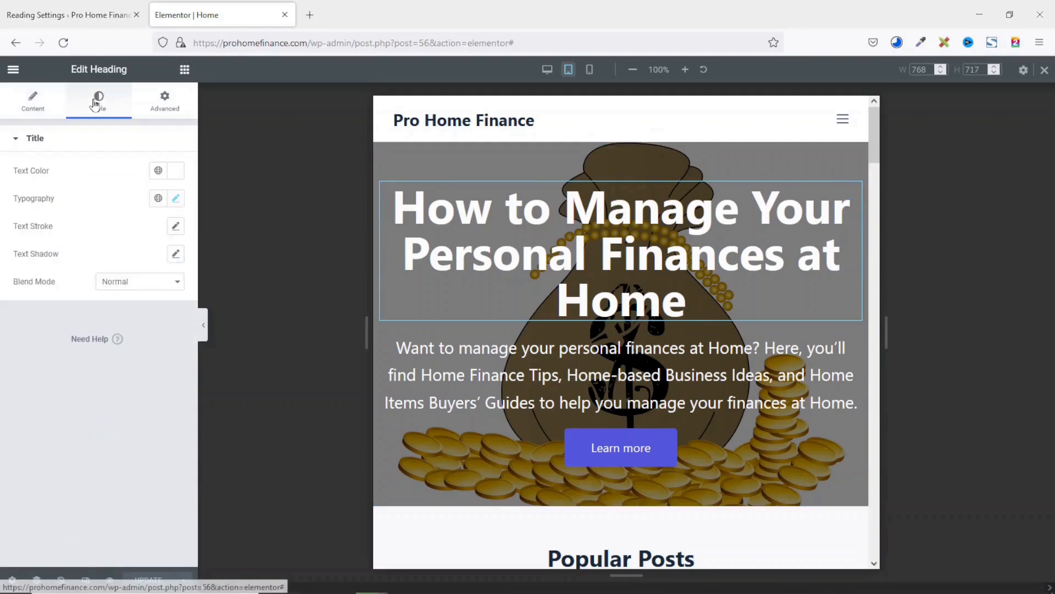
{"action": "left_click", "coordinate": [174, 200]}
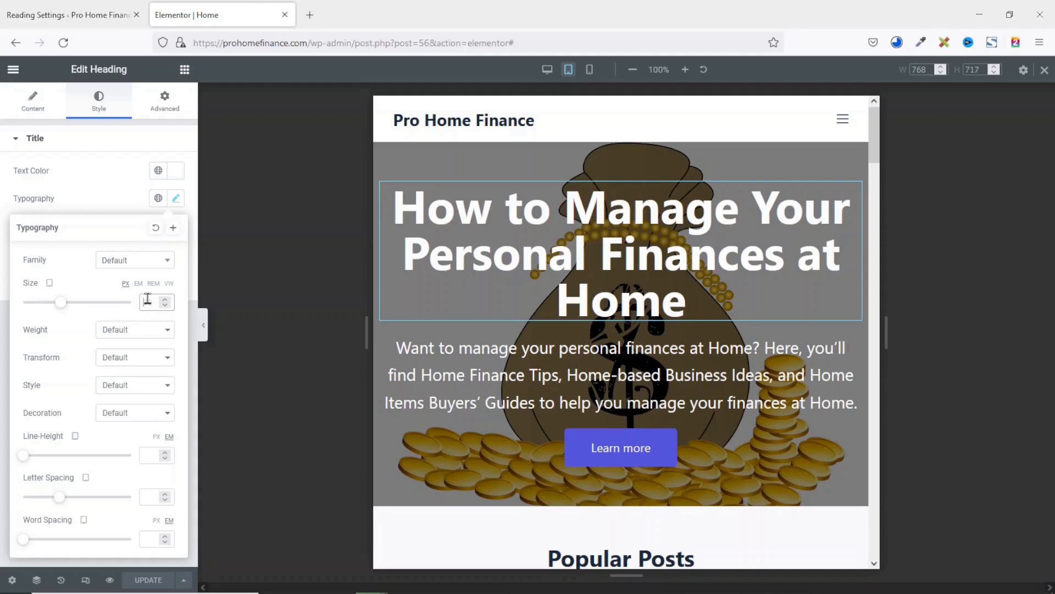
{"action": "type", "text": "65"}
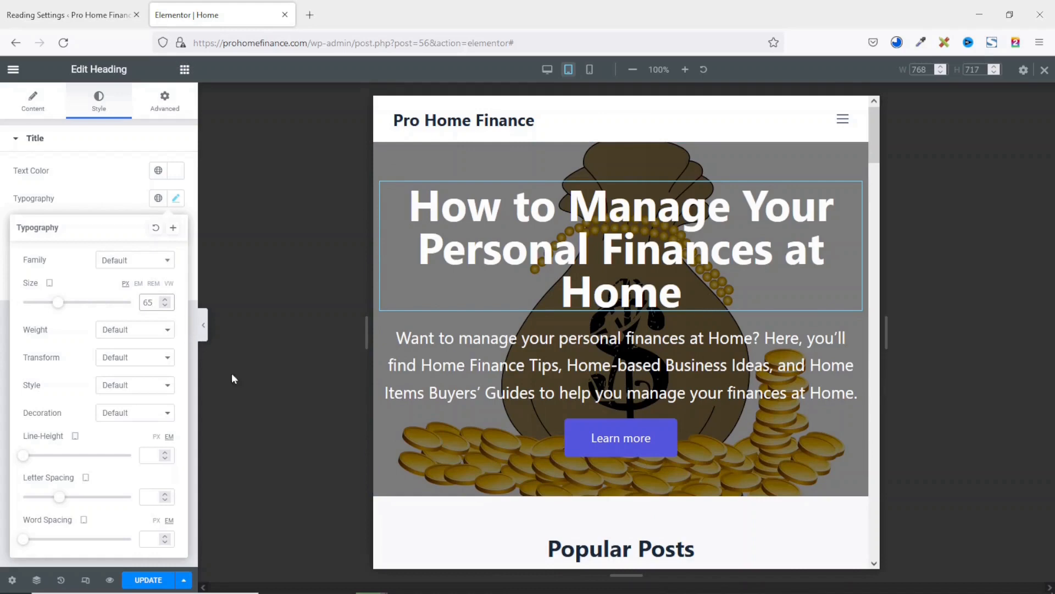
{"action": "key", "text": "BackSpace"}
{"action": "type", "text": "0"}
{"action": "left_click", "coordinate": [165, 306]}
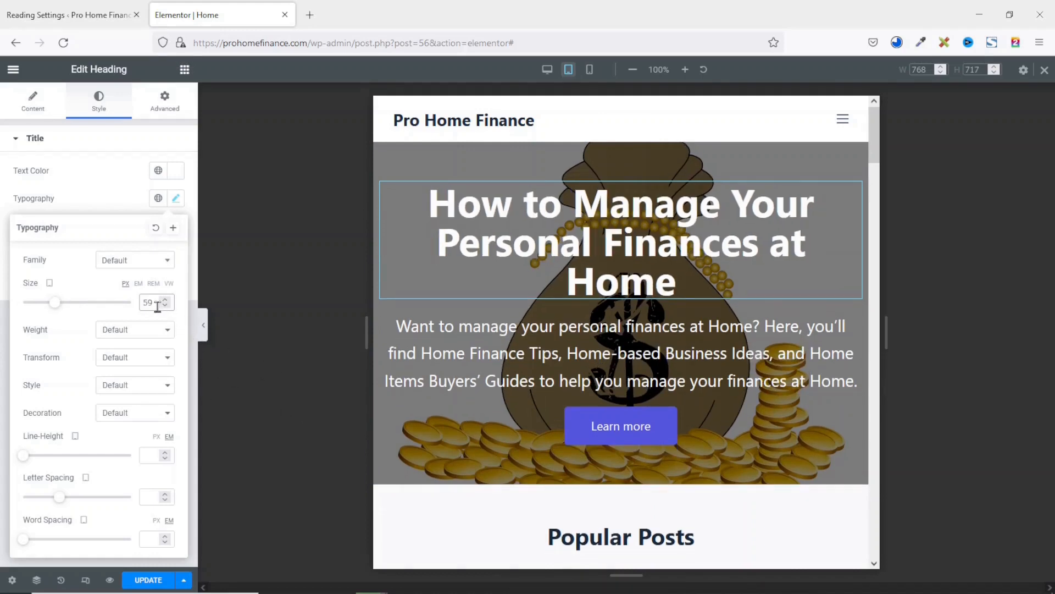
{"action": "double_click", "coordinate": [152, 304]}
{"action": "type", "text": "50"}
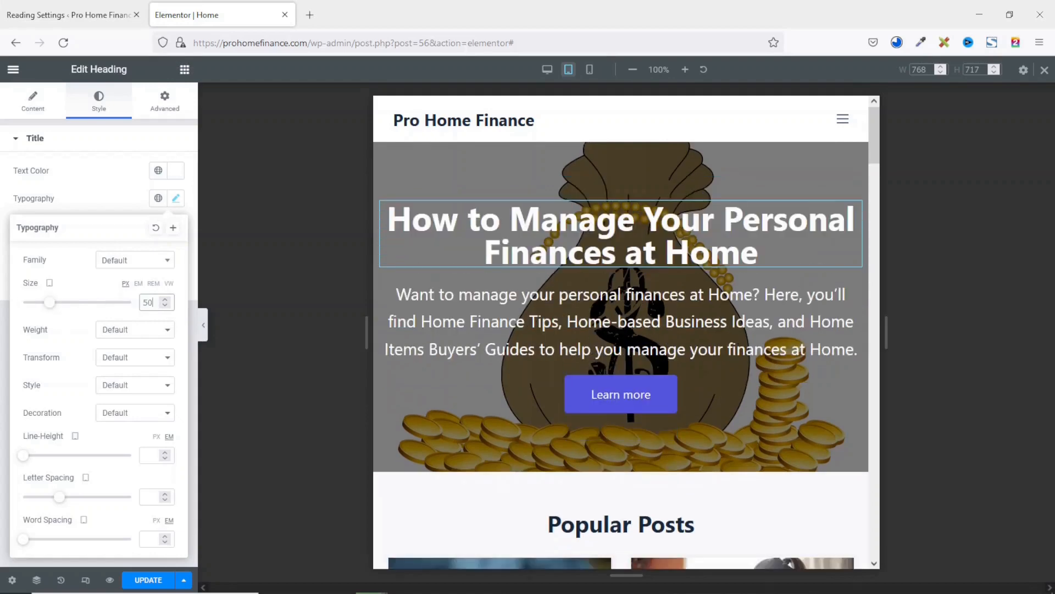
{"action": "key", "text": "Up"}
{"action": "key", "text": "Up"}
{"action": "key", "text": "Up"}
{"action": "key", "text": "Up"}
{"action": "key", "text": "Up"}
{"action": "key", "text": "Up"}
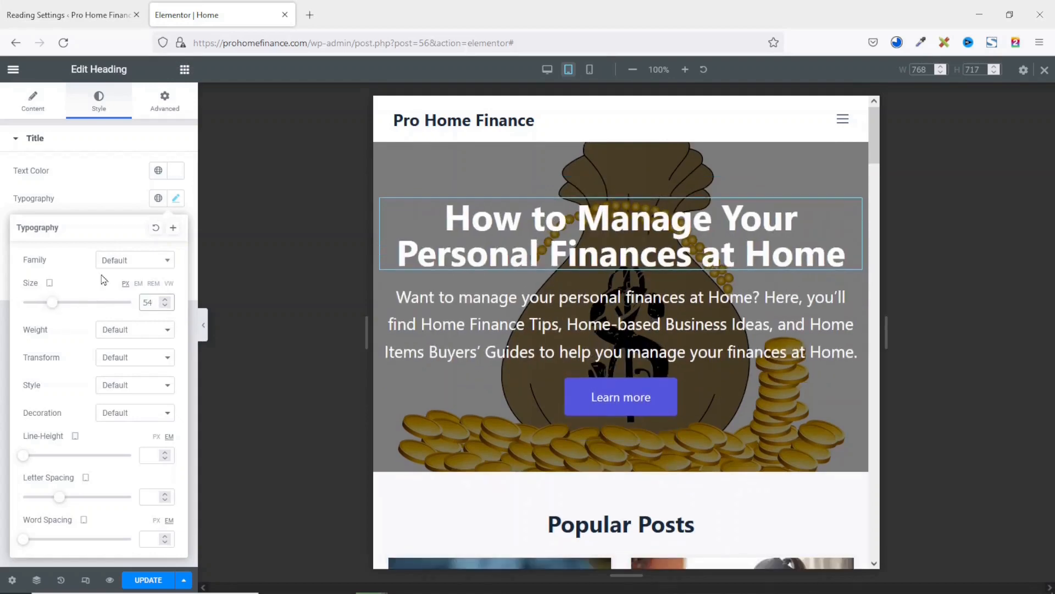
{"action": "key", "text": "Down"}
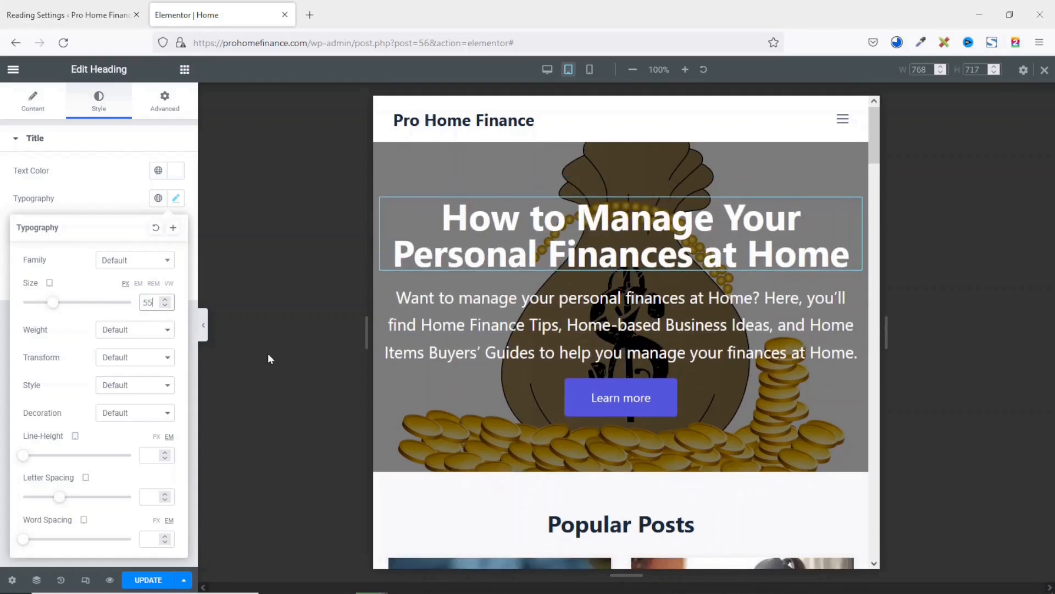
Set the hero paragraph's font size to 20 px for the tablet view
{"action": "left_click", "coordinate": [541, 315]}
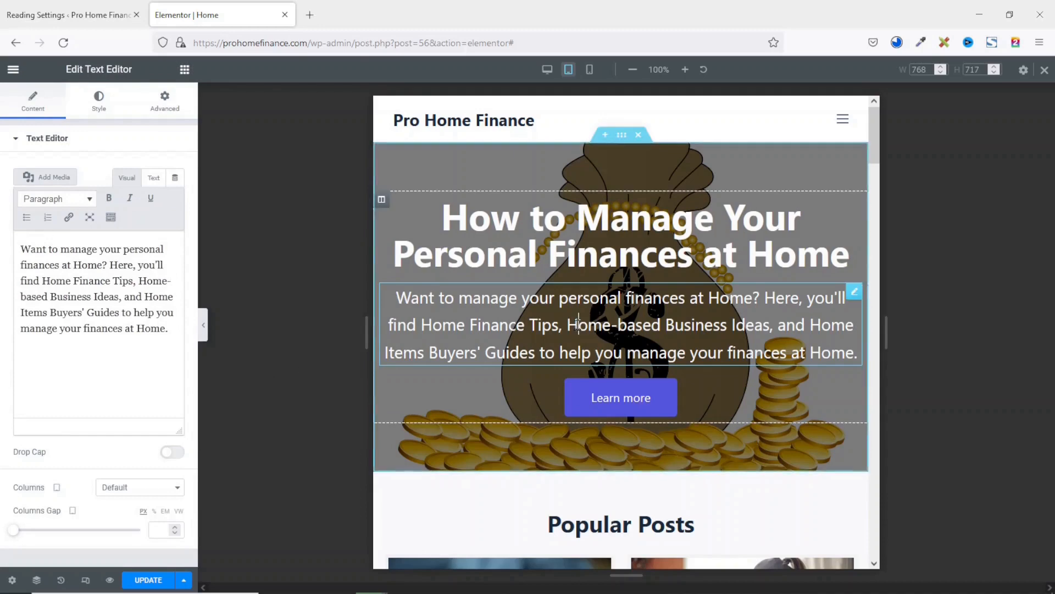
{"action": "left_click", "coordinate": [99, 107]}
{"action": "left_click", "coordinate": [176, 227]}
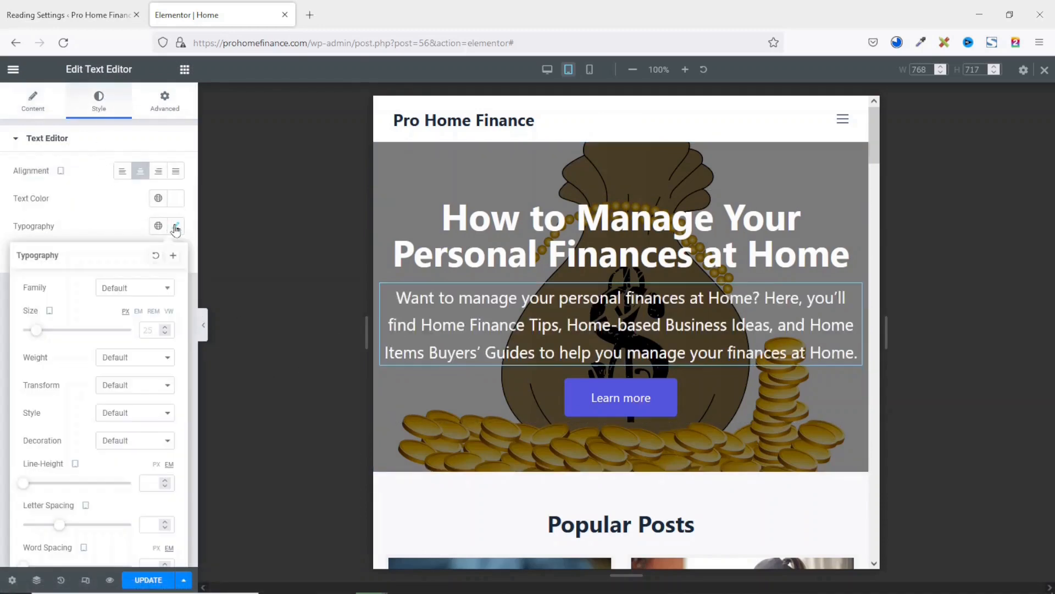
{"action": "left_click", "coordinate": [165, 333]}
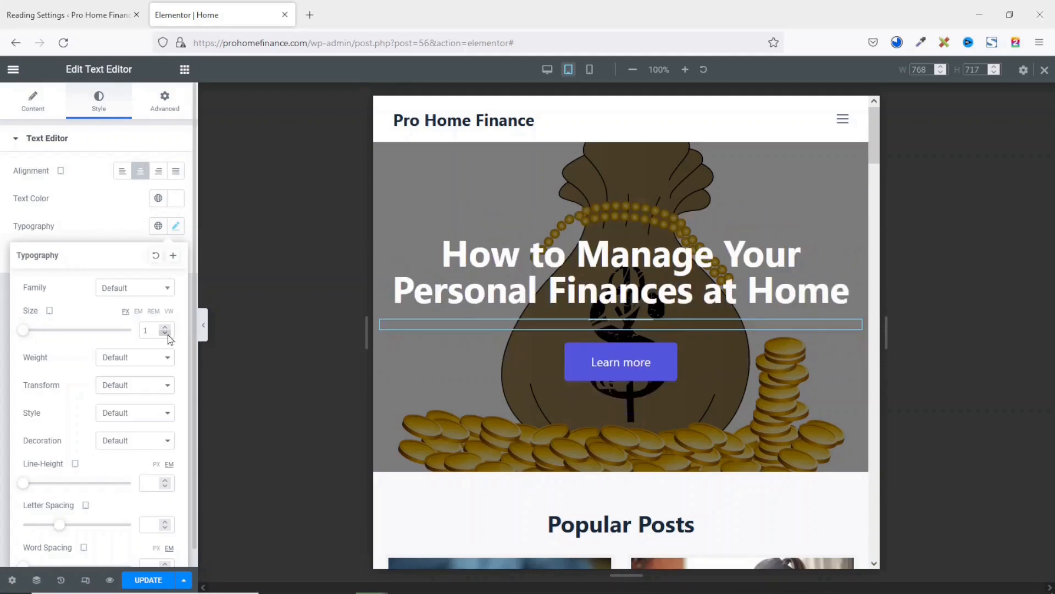
{"action": "double_click", "coordinate": [147, 331]}
{"action": "type", "text": "20"}
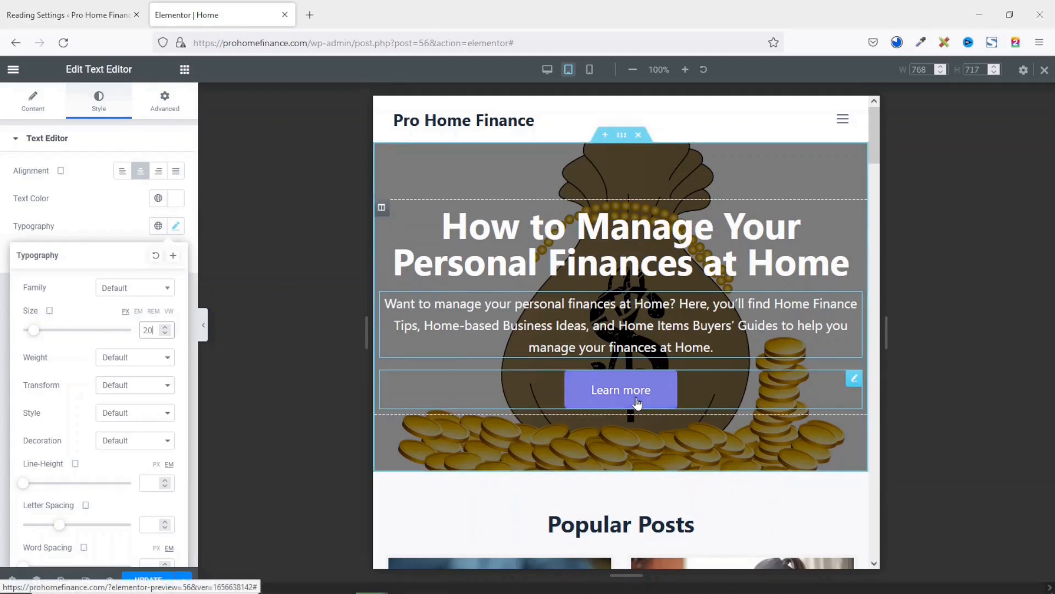
Unlink the About Us section's tablet padding and set it to 50 px top and bottom, 20 px left and right
{"action": "scroll", "coordinate": [684, 378], "scroll_direction": "down", "scroll_amount": 3}
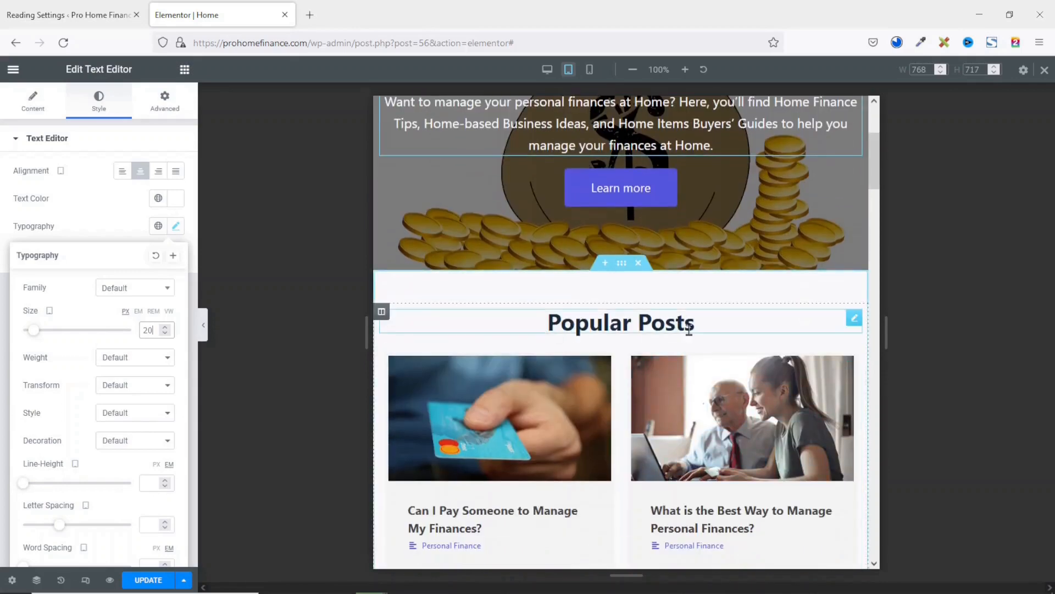
{"action": "scroll", "coordinate": [701, 379], "scroll_direction": "down", "scroll_amount": 8}
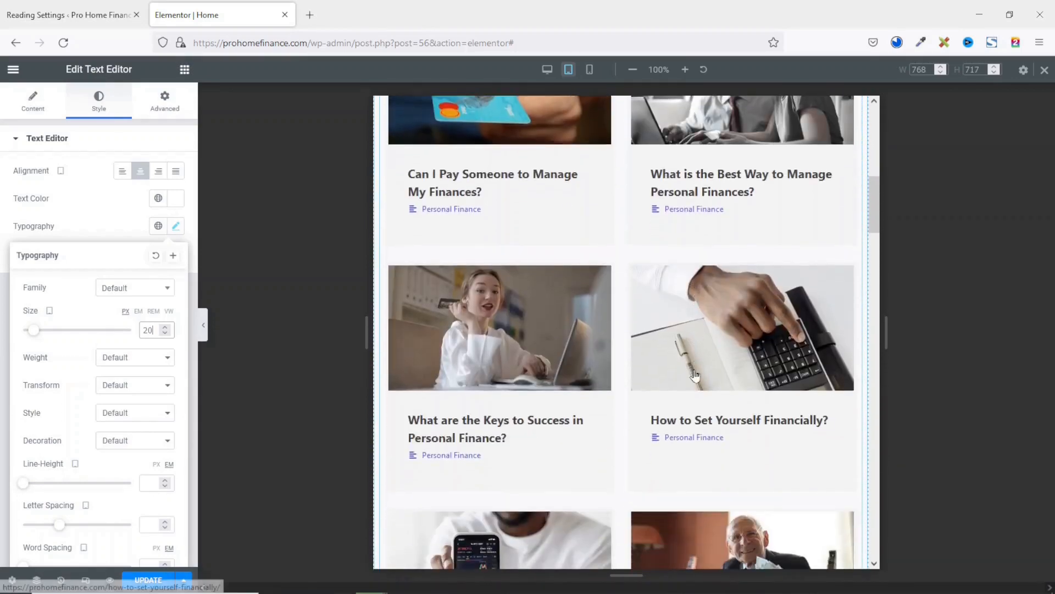
{"action": "scroll", "coordinate": [696, 373], "scroll_direction": "down", "scroll_amount": 7}
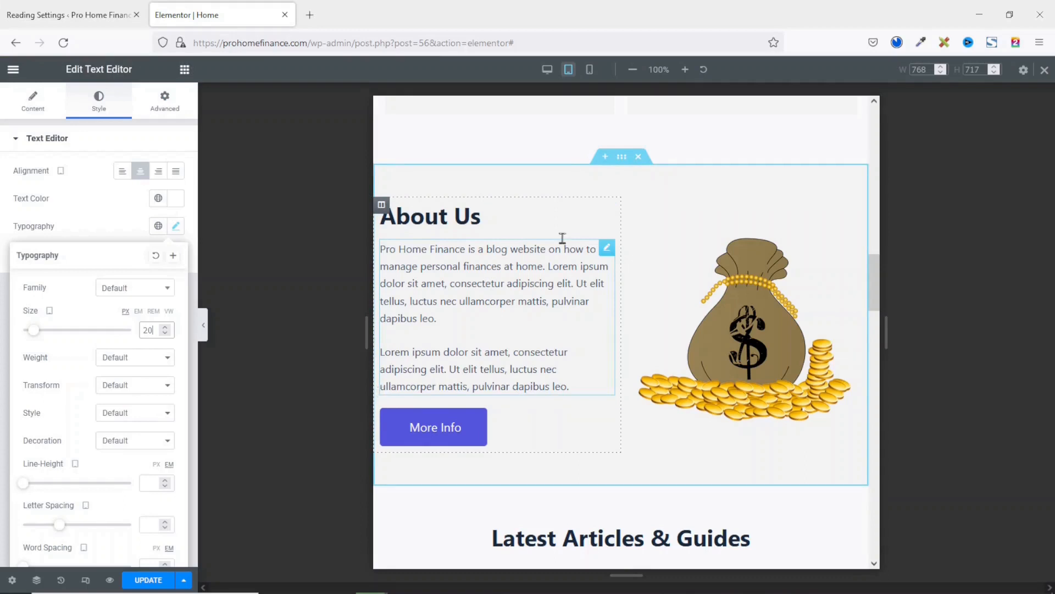
{"action": "left_click", "coordinate": [623, 159]}
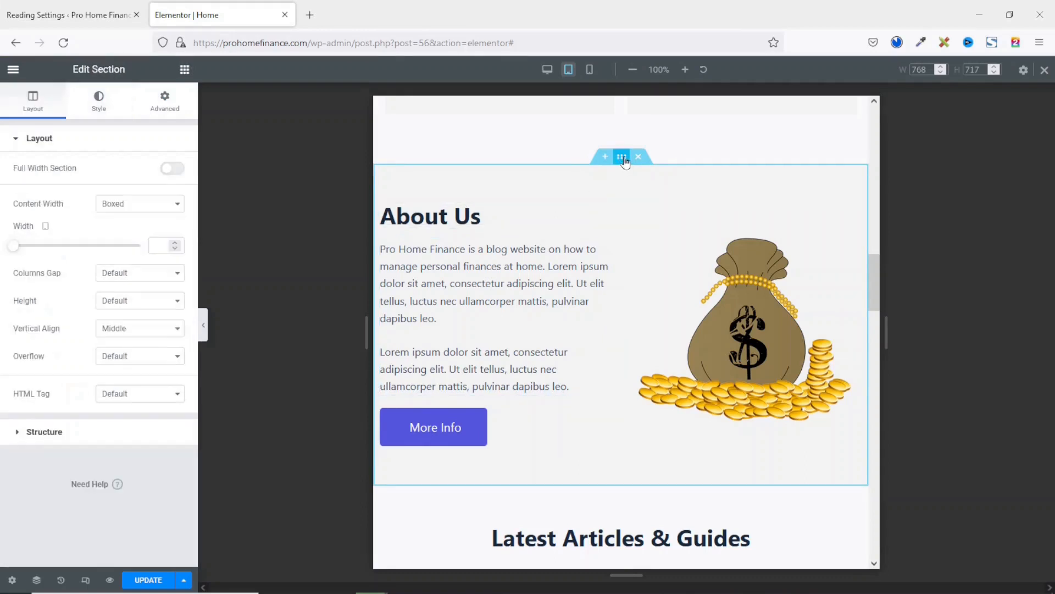
{"action": "left_click", "coordinate": [166, 101]}
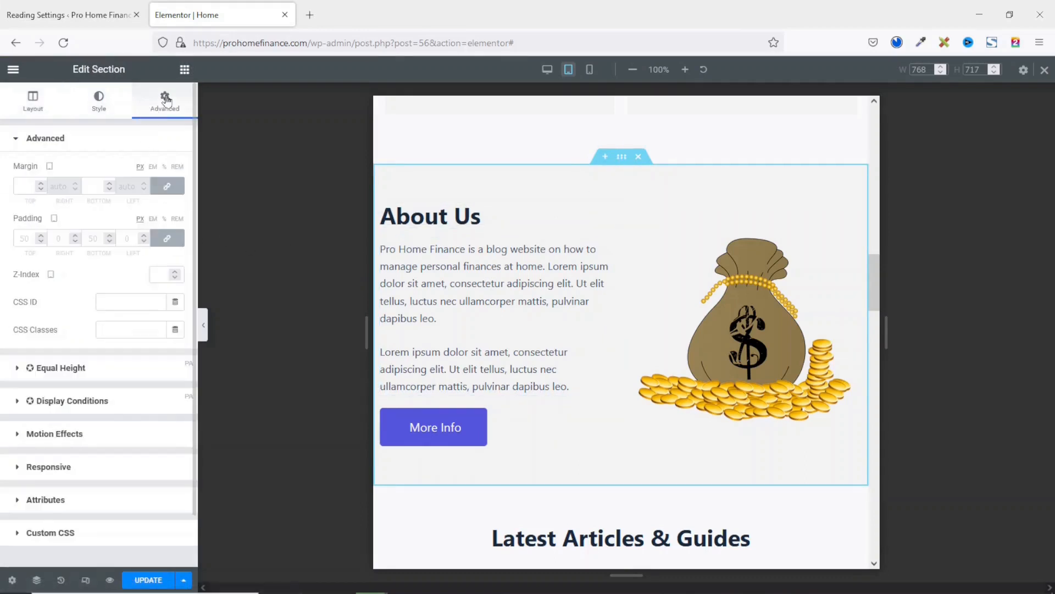
{"action": "left_click", "coordinate": [166, 239]}
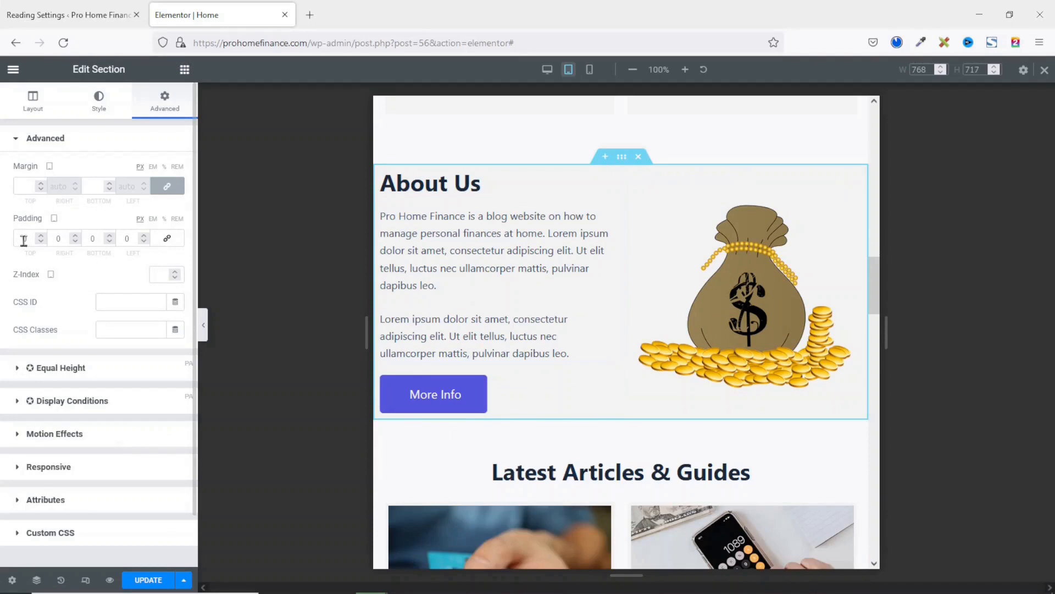
{"action": "type", "text": "50"}
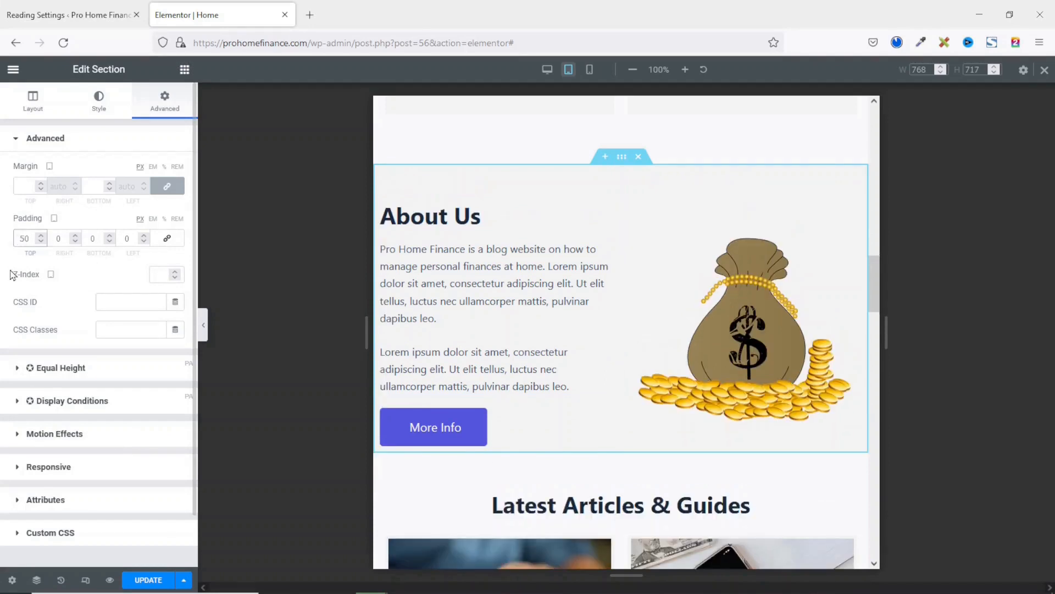
{"action": "left_click", "coordinate": [91, 238]}
{"action": "type", "text": "50"}
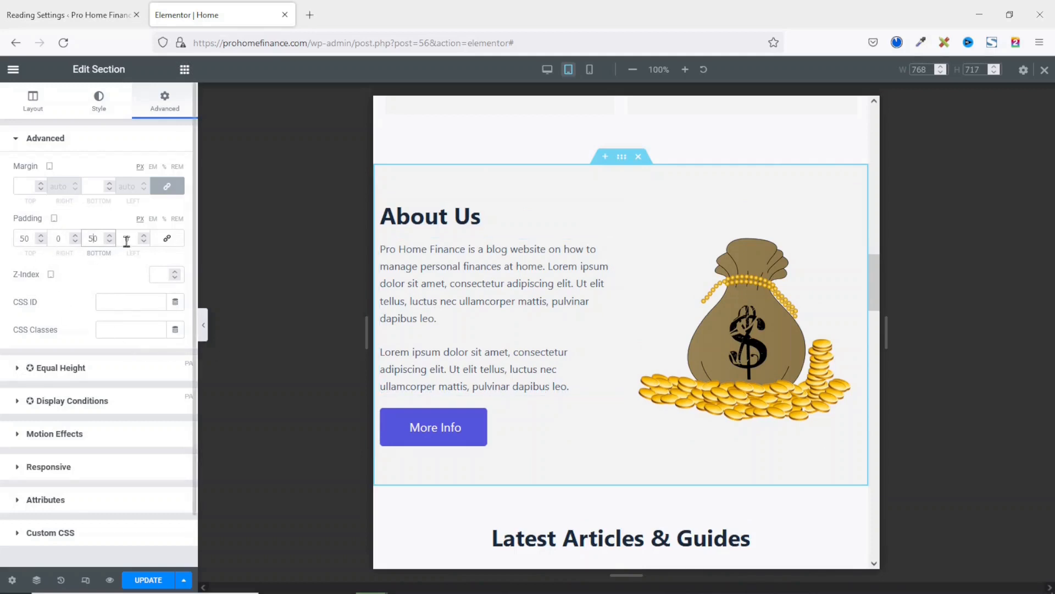
{"action": "left_click_drag", "start_coordinate": [53, 242], "coordinate": [65, 242]}
{"action": "type", "text": "20"}
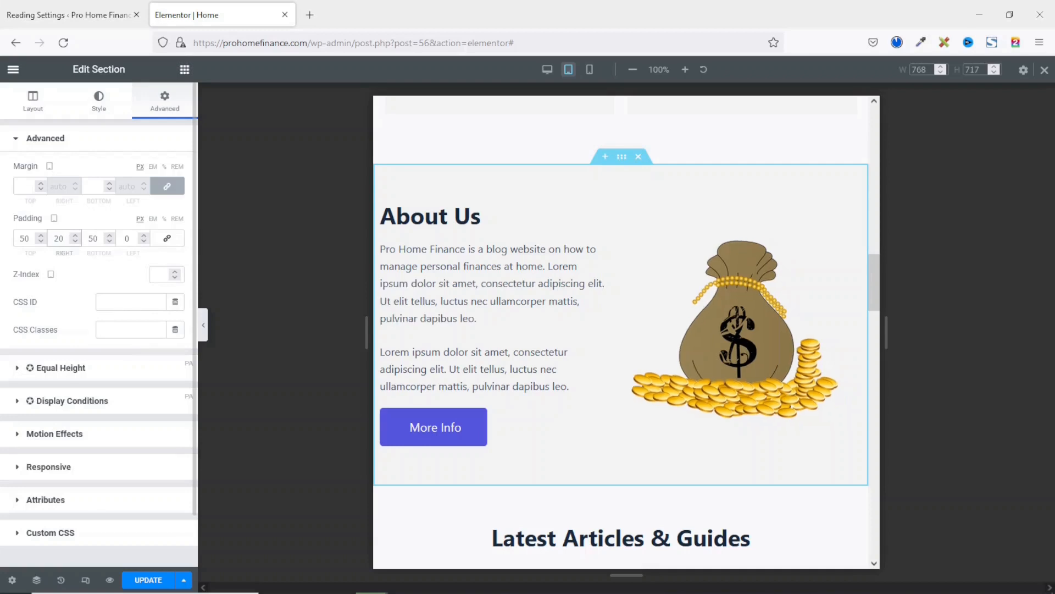
{"action": "left_click_drag", "start_coordinate": [124, 240], "coordinate": [145, 245]}
{"action": "type", "text": "20"}
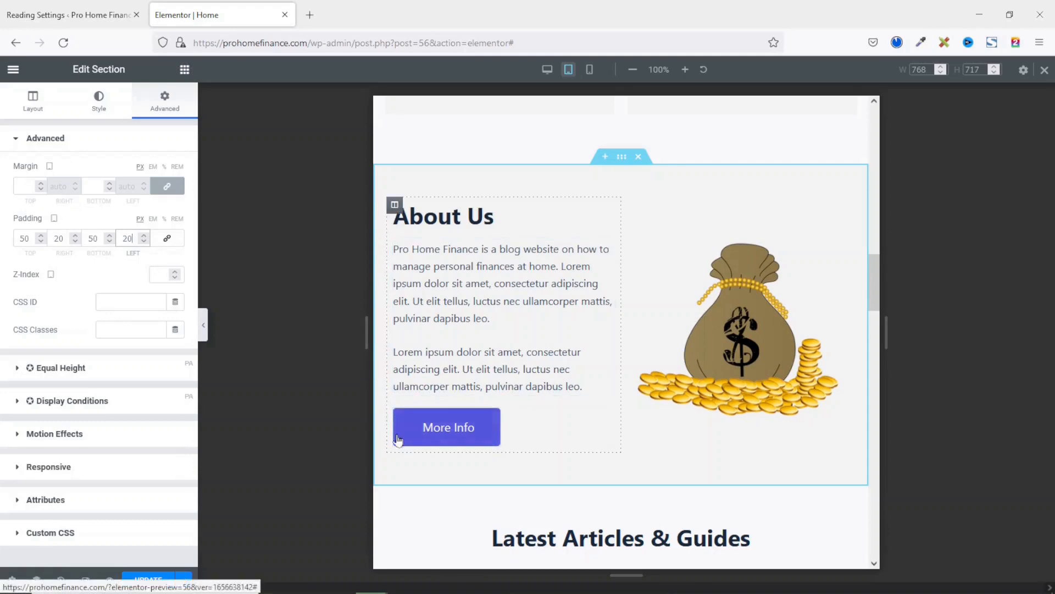
Check the Latest Articles & Guides section and the rest of the home page in the tablet preview
{"action": "scroll", "coordinate": [683, 377], "scroll_direction": "down", "scroll_amount": 5}
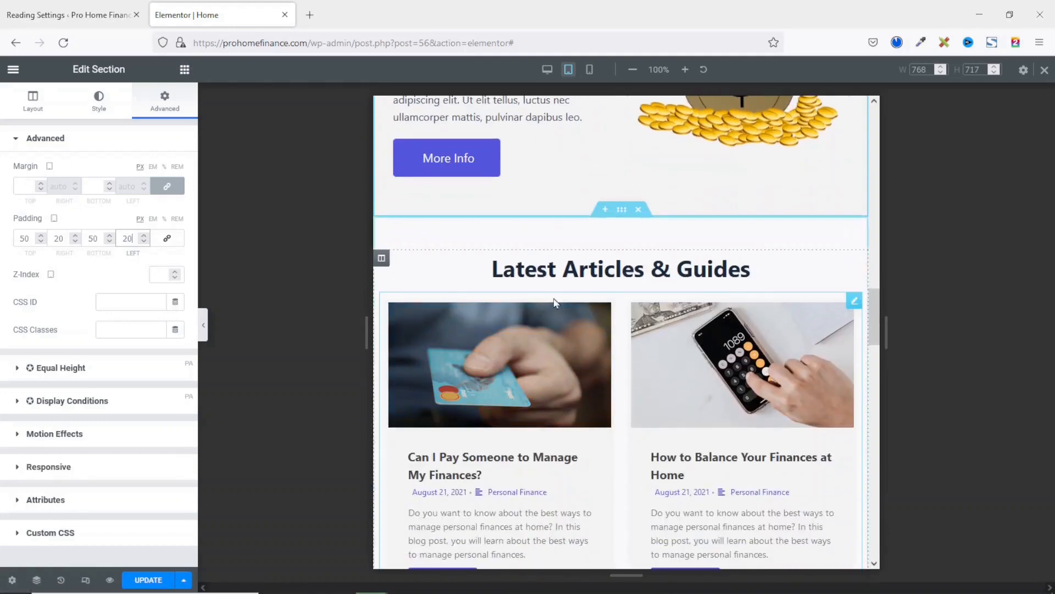
{"action": "scroll", "coordinate": [709, 330], "scroll_direction": "down", "scroll_amount": 10}
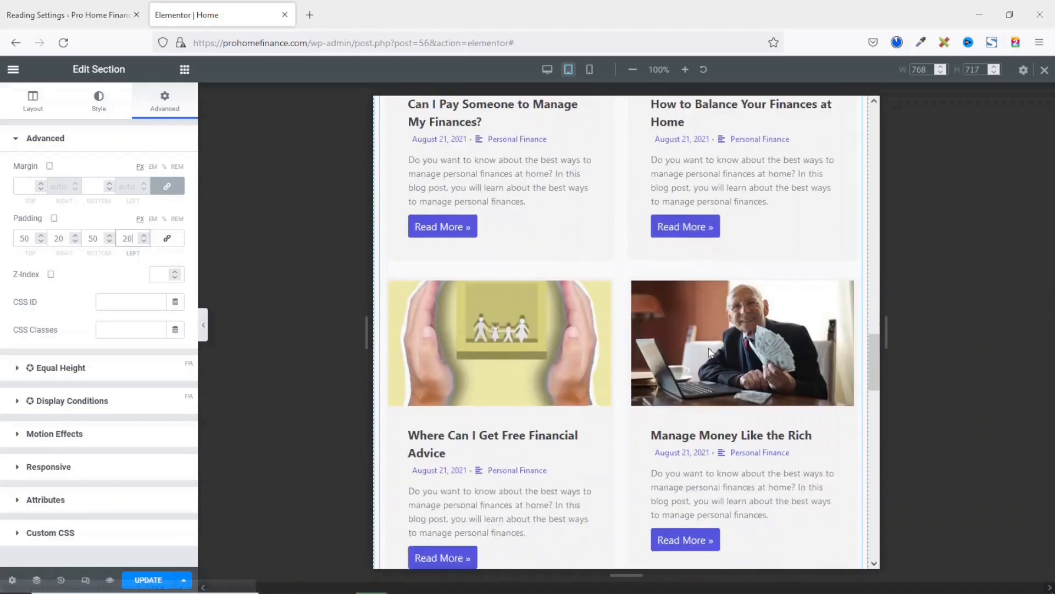
{"action": "scroll", "coordinate": [709, 352], "scroll_direction": "down", "scroll_amount": 18}
{"action": "scroll", "coordinate": [709, 352], "scroll_direction": "up", "scroll_amount": 10}
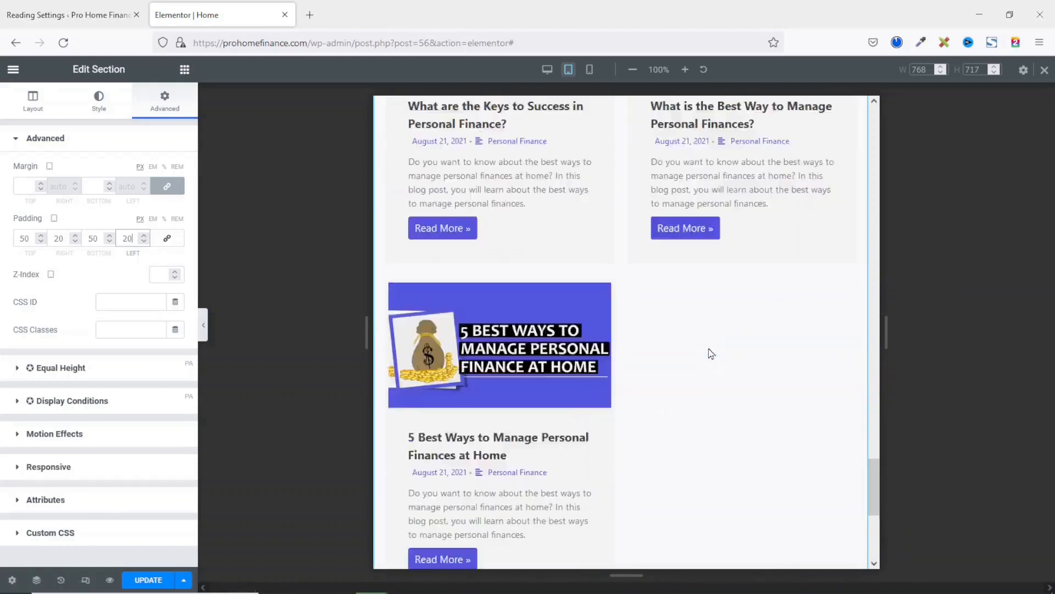
{"action": "scroll", "coordinate": [708, 349], "scroll_direction": "up", "scroll_amount": 18}
{"action": "scroll", "coordinate": [709, 351], "scroll_direction": "down", "scroll_amount": 20}
{"action": "scroll", "coordinate": [709, 351], "scroll_direction": "up", "scroll_amount": 20}
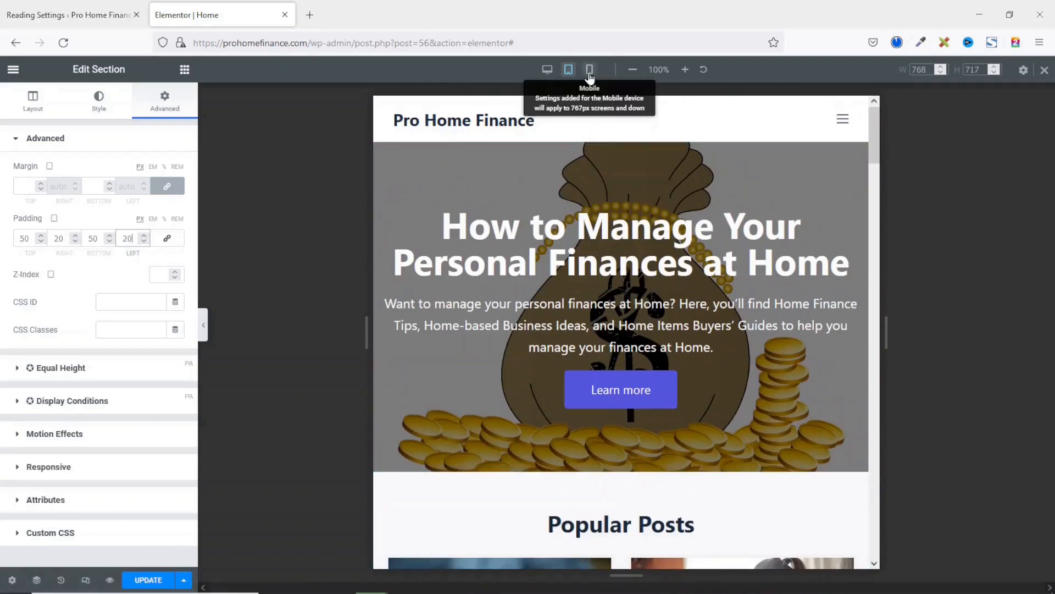
Switch the responsive preview to Mobile and set the hero heading's font size to 35 px
{"action": "left_click", "coordinate": [589, 74]}
{"action": "left_click_drag", "start_coordinate": [738, 266], "coordinate": [740, 81]}
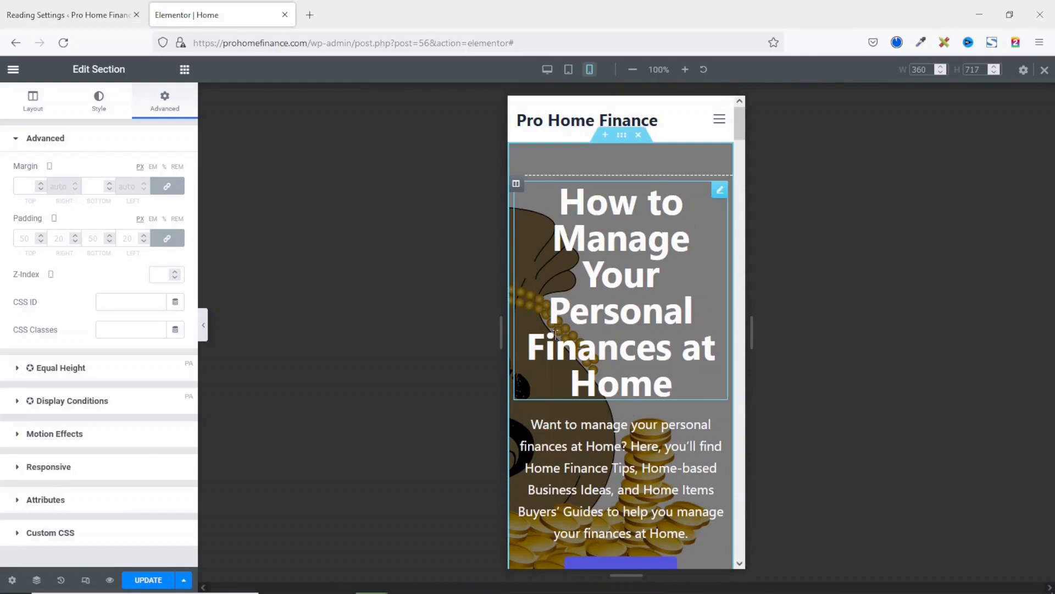
{"action": "left_click", "coordinate": [719, 192]}
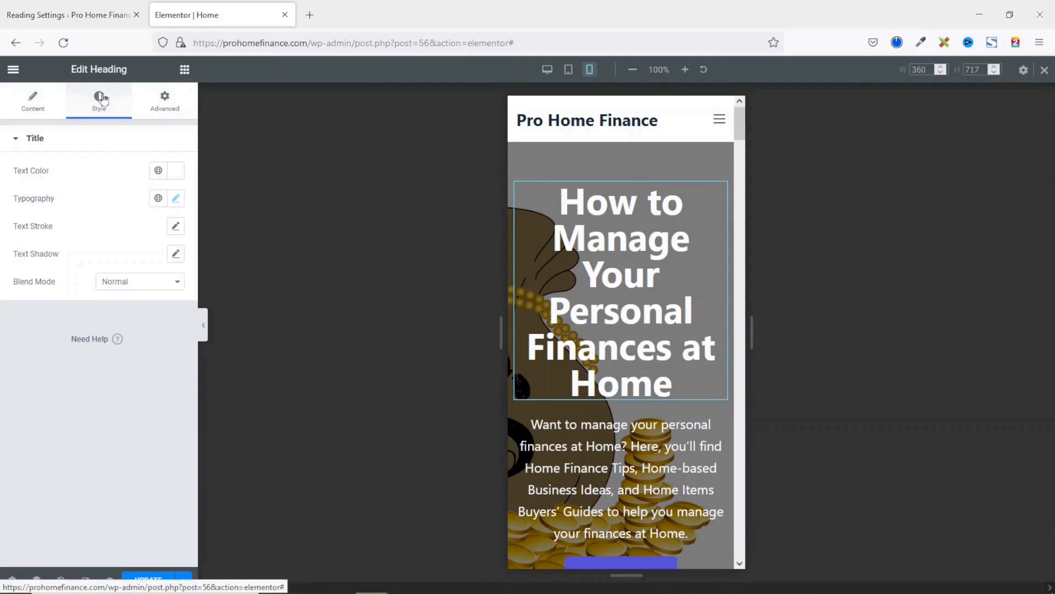
{"action": "left_click", "coordinate": [175, 199]}
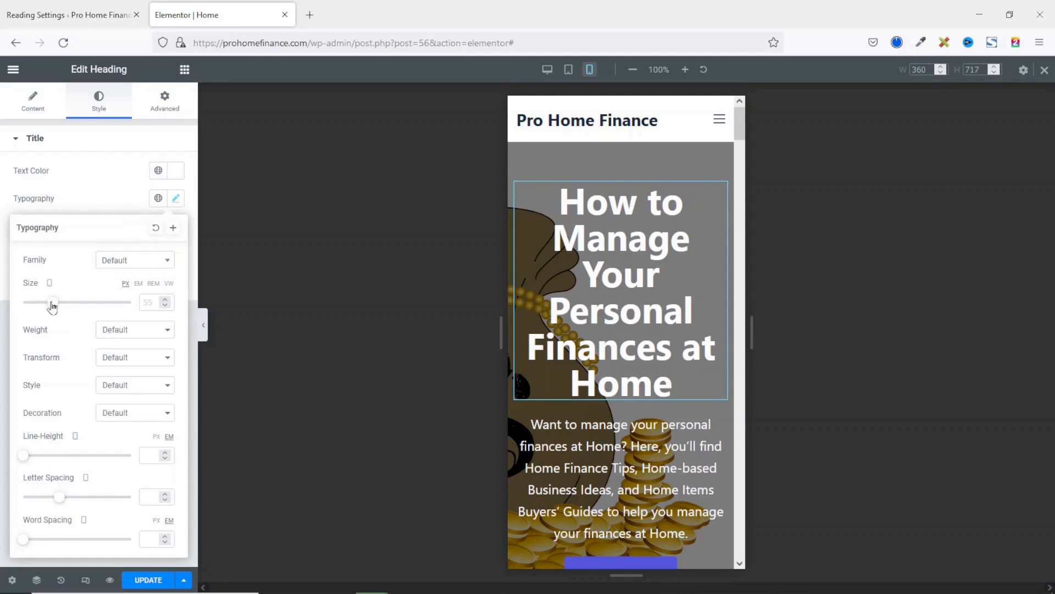
{"action": "left_click_drag", "start_coordinate": [52, 306], "coordinate": [43, 306]}
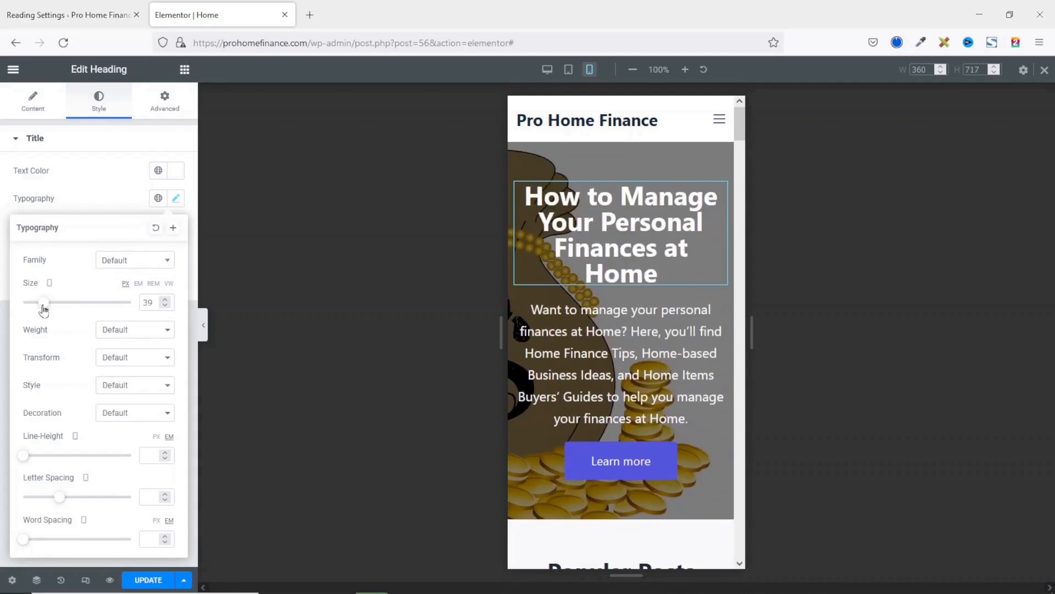
{"action": "left_click", "coordinate": [165, 306]}
{"action": "left_click", "coordinate": [165, 306]}
{"action": "left_click", "coordinate": [165, 305]}
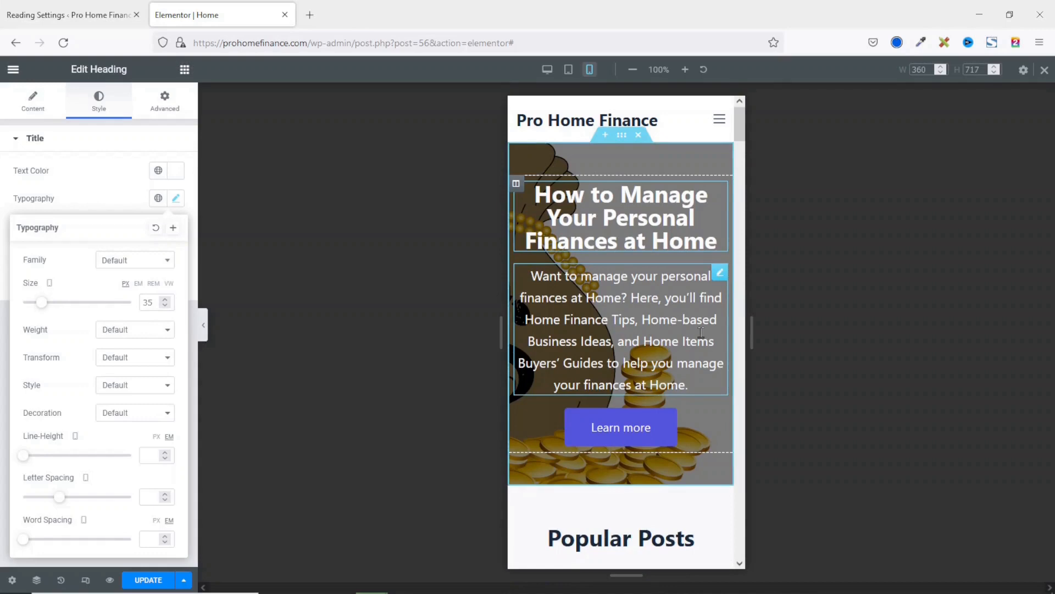
Check the Popular Posts, Latest Articles & Guides and About Us sections in the mobile preview
{"action": "scroll", "coordinate": [621, 434], "scroll_direction": "down", "scroll_amount": 5}
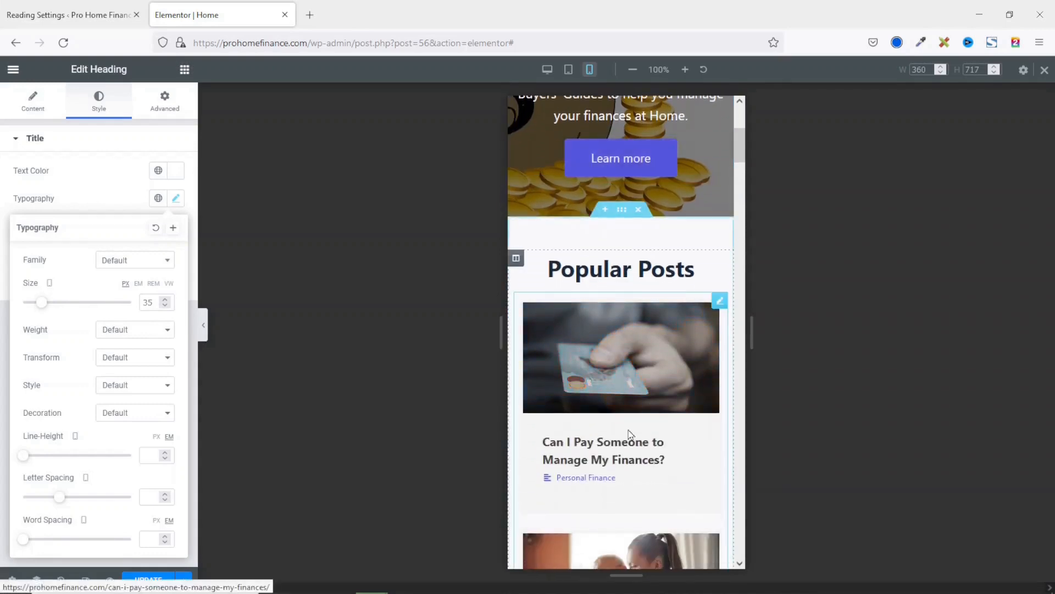
{"action": "scroll", "coordinate": [628, 430], "scroll_direction": "down", "scroll_amount": 20}
{"action": "scroll", "coordinate": [672, 370], "scroll_direction": "up", "scroll_amount": 10}
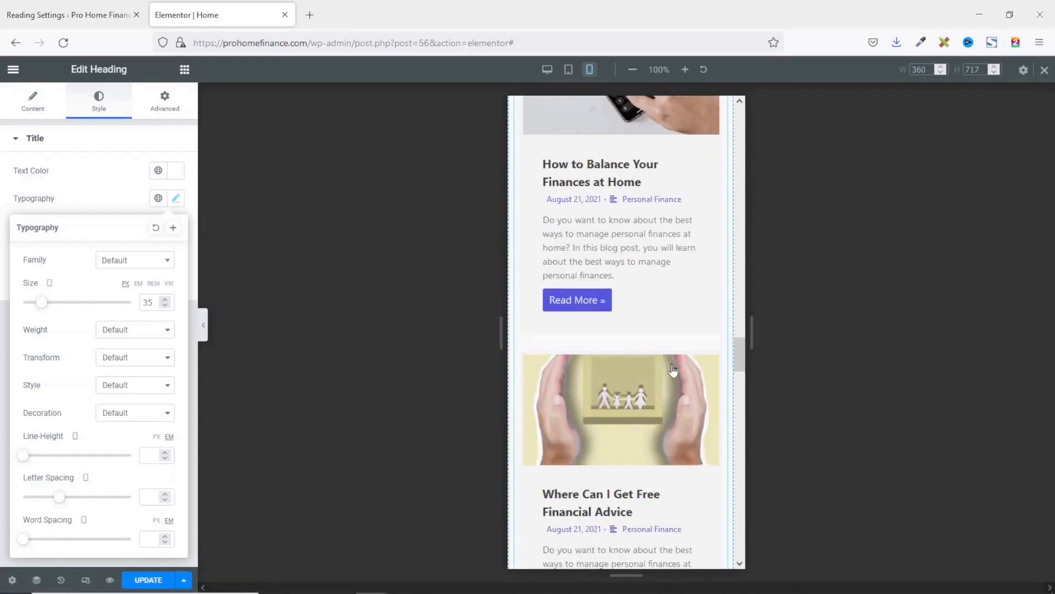
{"action": "scroll", "coordinate": [672, 370], "scroll_direction": "up", "scroll_amount": 10}
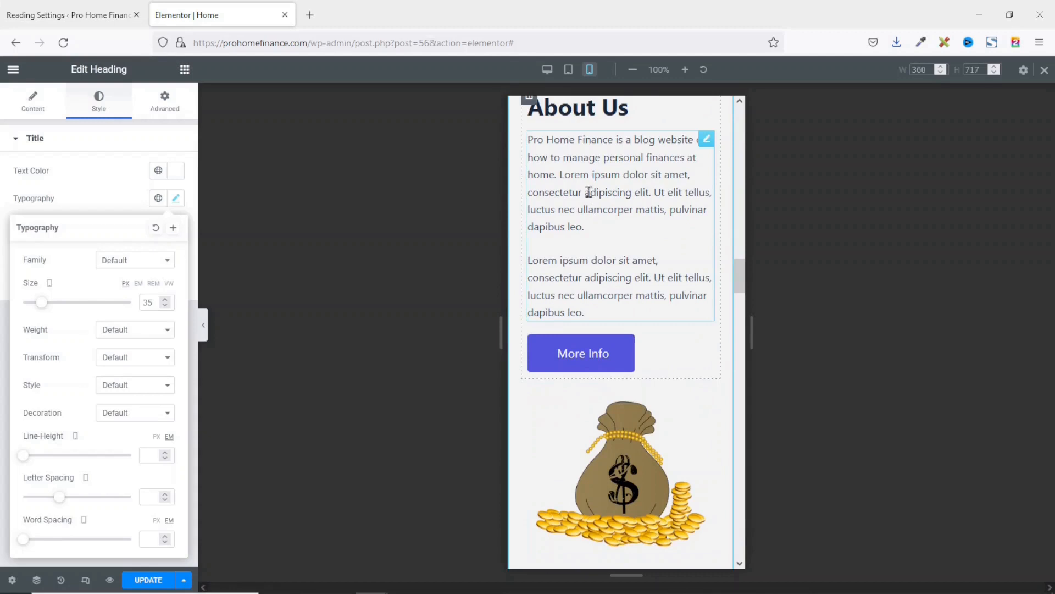
Turn on Reverse Columns (Mobile) for the About Us section so its image comes before the text
{"action": "scroll", "coordinate": [583, 160], "scroll_direction": "up", "scroll_amount": 1}
{"action": "scroll", "coordinate": [593, 286], "scroll_direction": "down", "scroll_amount": 3}
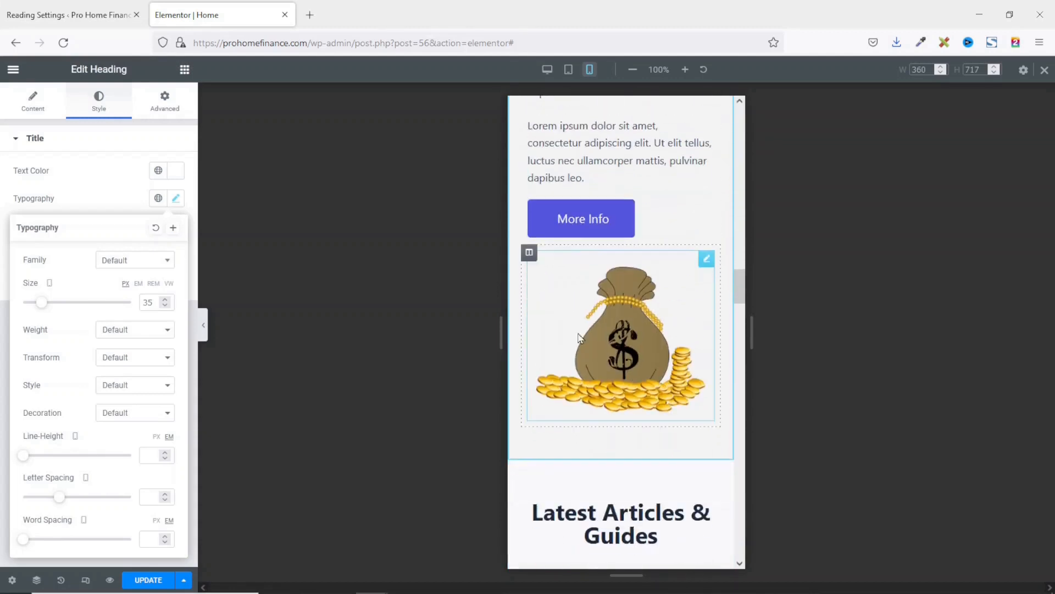
{"action": "scroll", "coordinate": [601, 408], "scroll_direction": "up", "scroll_amount": 5}
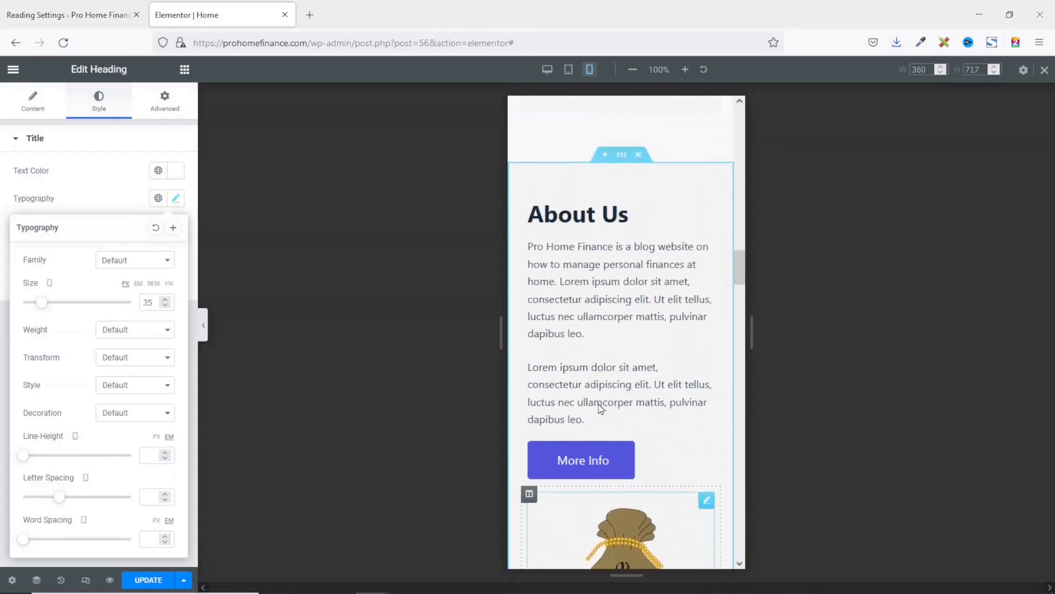
{"action": "mouse_move", "coordinate": [623, 259]}
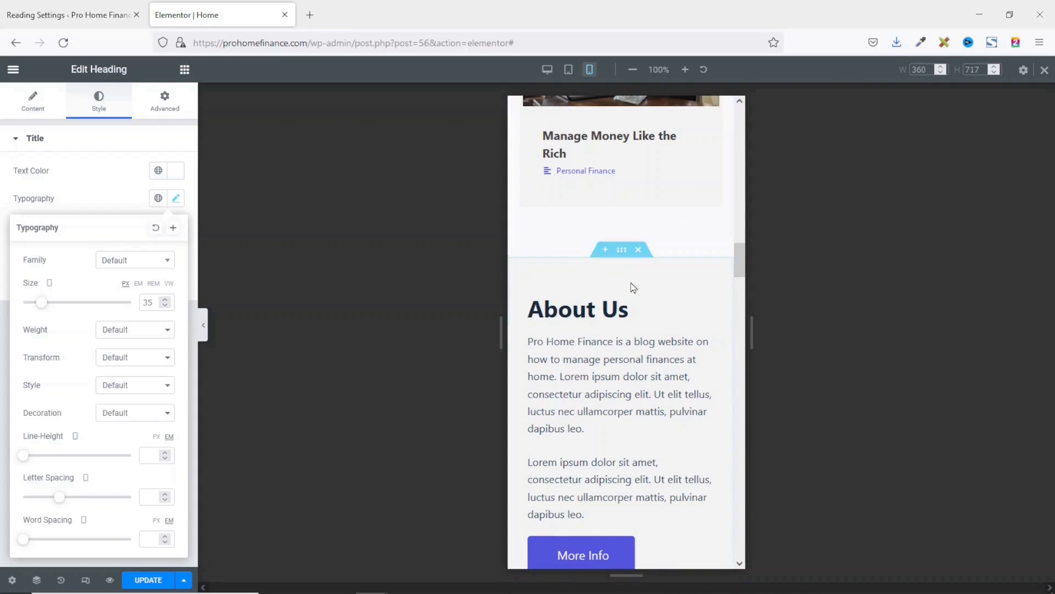
{"action": "left_click", "coordinate": [622, 256]}
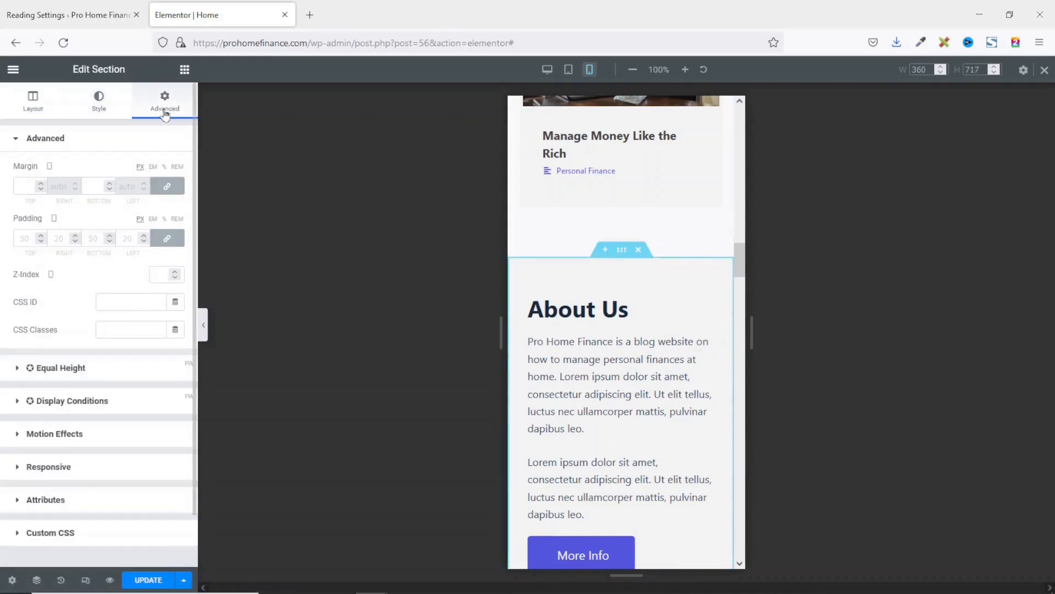
{"action": "left_click", "coordinate": [45, 470]}
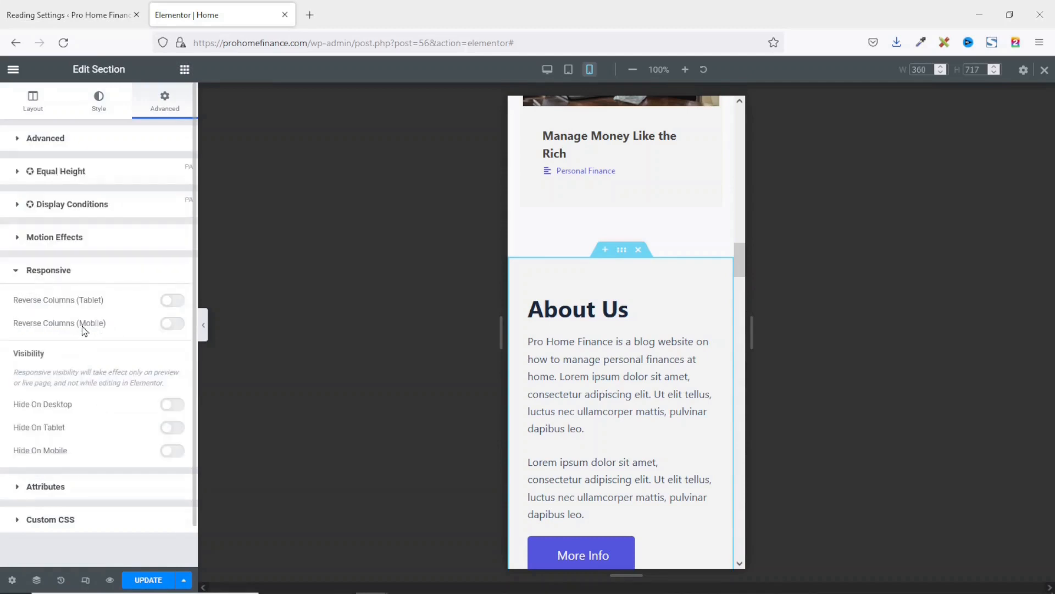
{"action": "left_click", "coordinate": [176, 326]}
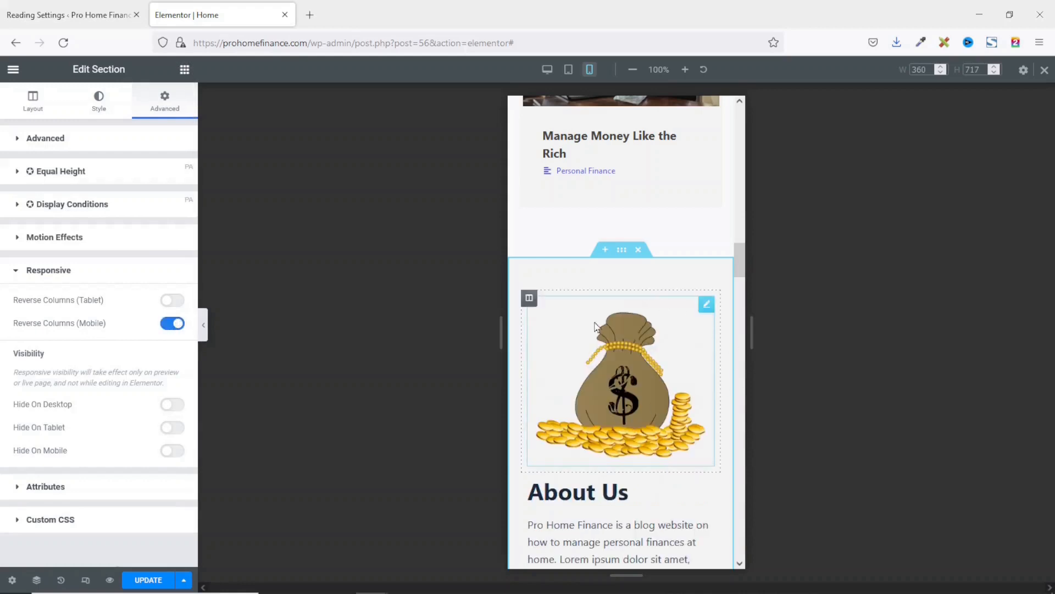
{"action": "scroll", "coordinate": [618, 378], "scroll_direction": "down", "scroll_amount": 4}
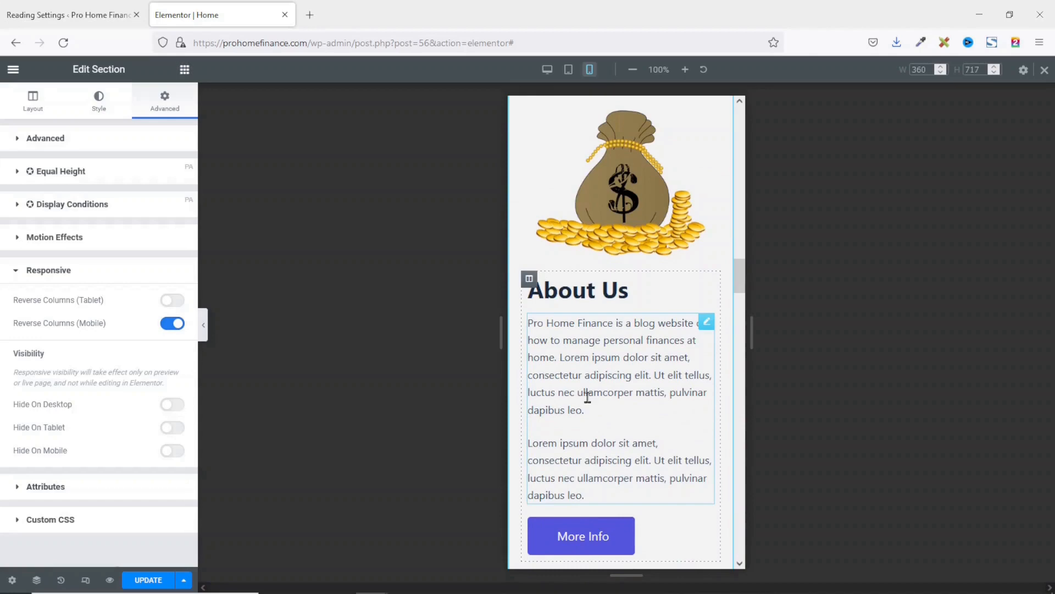
{"action": "scroll", "coordinate": [606, 391], "scroll_direction": "down", "scroll_amount": 4}
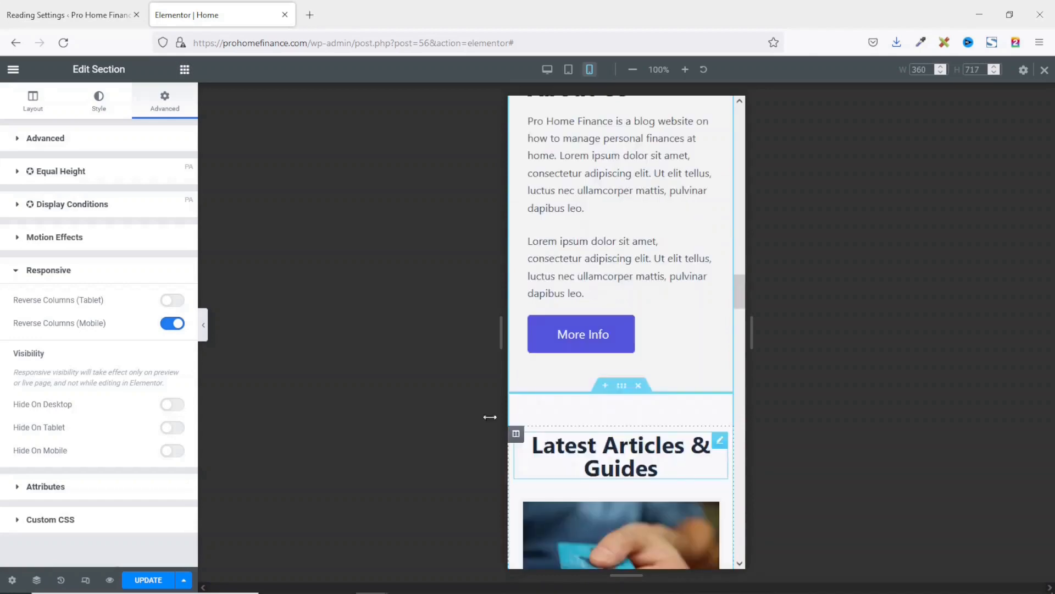
Hide the editing panel and check the whole home page in the mobile and tablet previews
{"action": "left_click", "coordinate": [203, 328]}
{"action": "scroll", "coordinate": [568, 425], "scroll_direction": "down", "scroll_amount": 10}
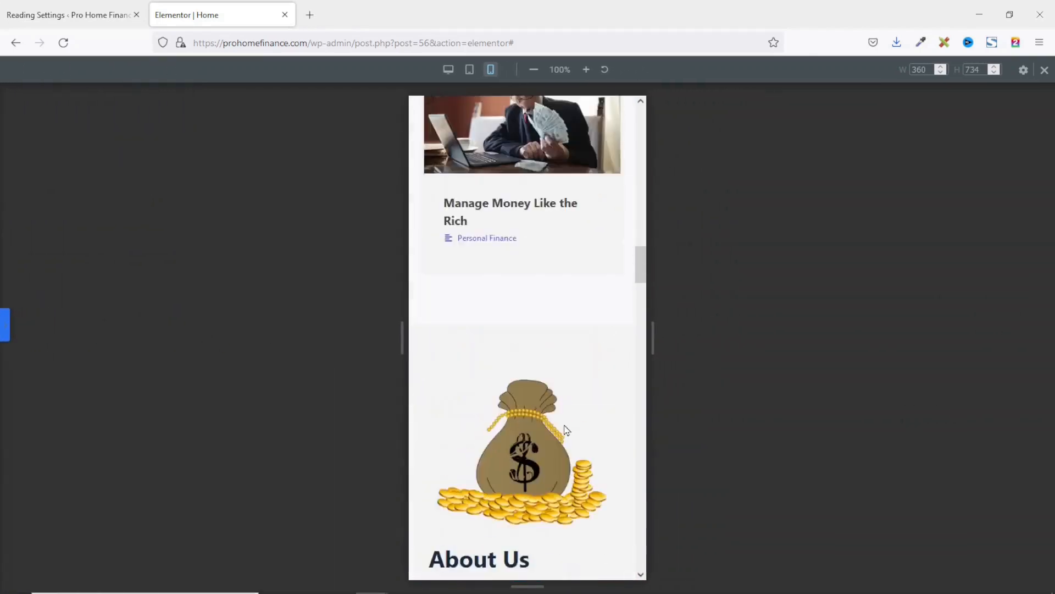
{"action": "scroll", "coordinate": [566, 421], "scroll_direction": "up", "scroll_amount": 15}
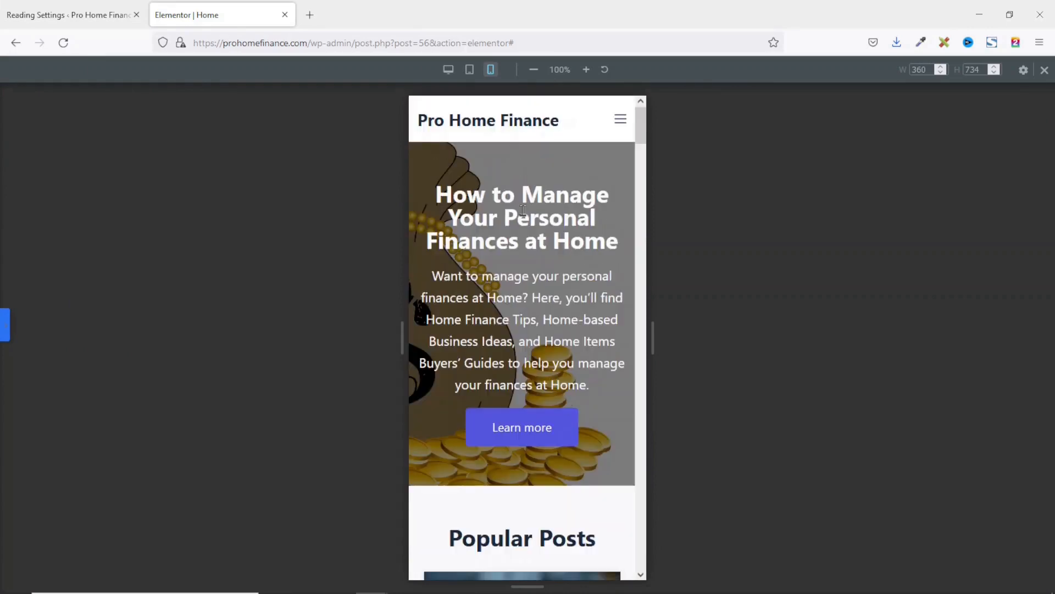
{"action": "left_click", "coordinate": [469, 69]}
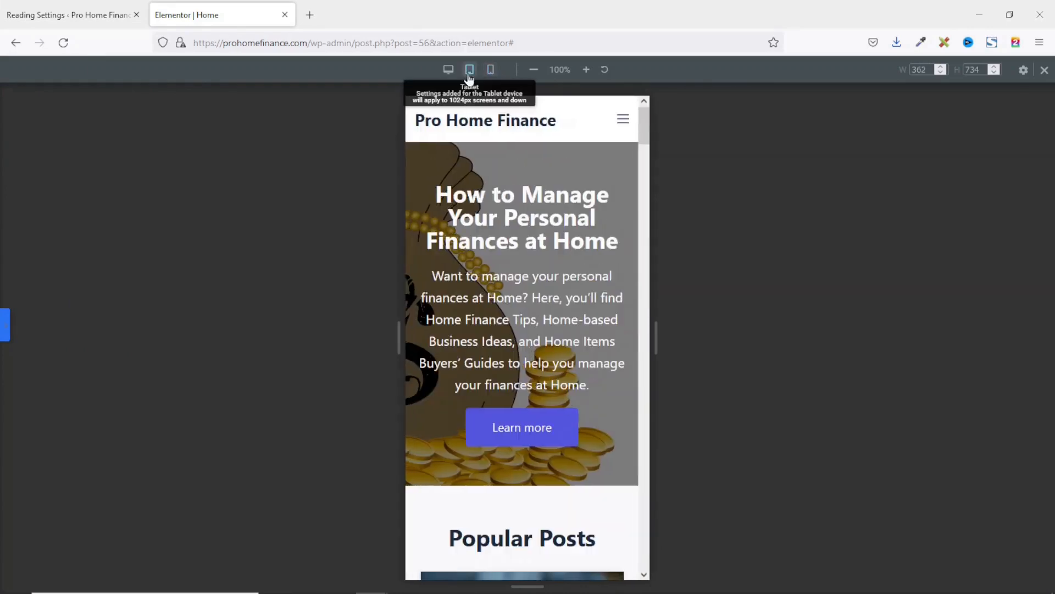
{"action": "scroll", "coordinate": [667, 381], "scroll_direction": "down", "scroll_amount": 8}
{"action": "scroll", "coordinate": [667, 382], "scroll_direction": "down", "scroll_amount": 15}
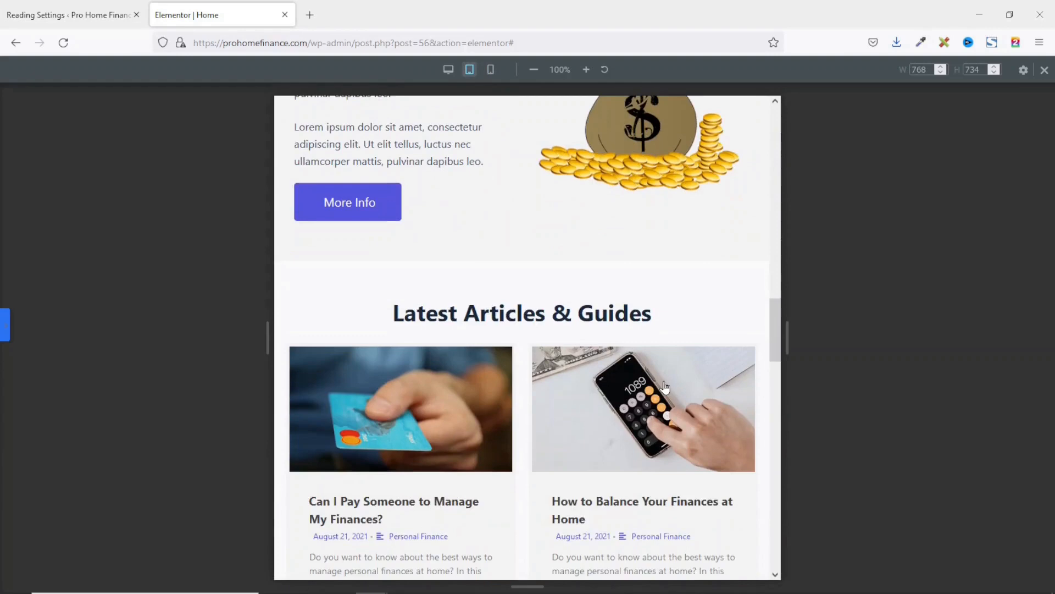
{"action": "scroll", "coordinate": [663, 387], "scroll_direction": "down", "scroll_amount": 10}
{"action": "scroll", "coordinate": [662, 384], "scroll_direction": "up", "scroll_amount": 5}
Restore the editing panel, exit the responsive preview and update the home page
{"action": "left_click", "coordinate": [4, 325]}
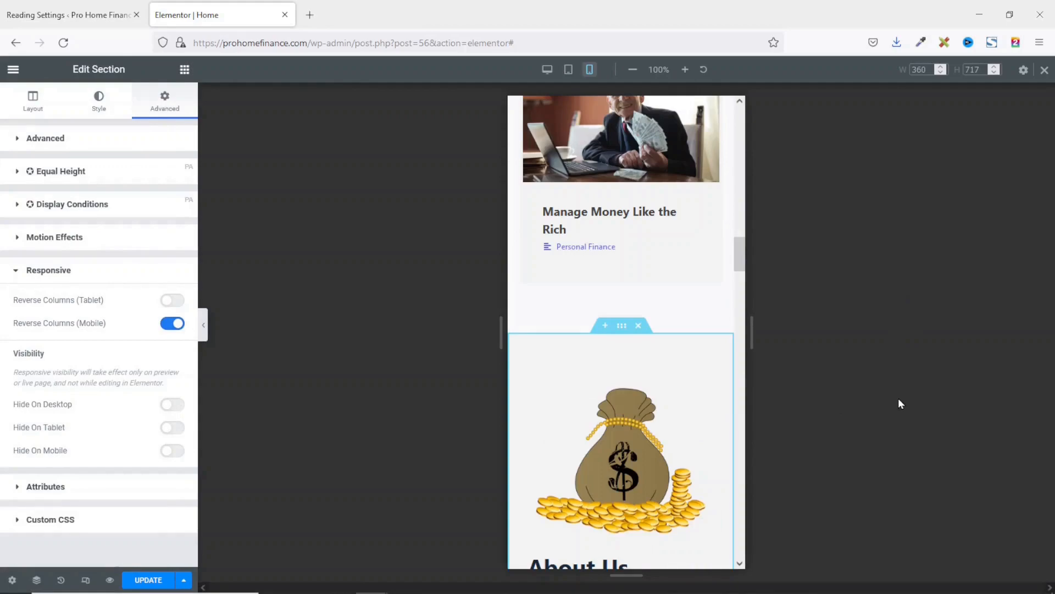
{"action": "left_click", "coordinate": [1044, 69]}
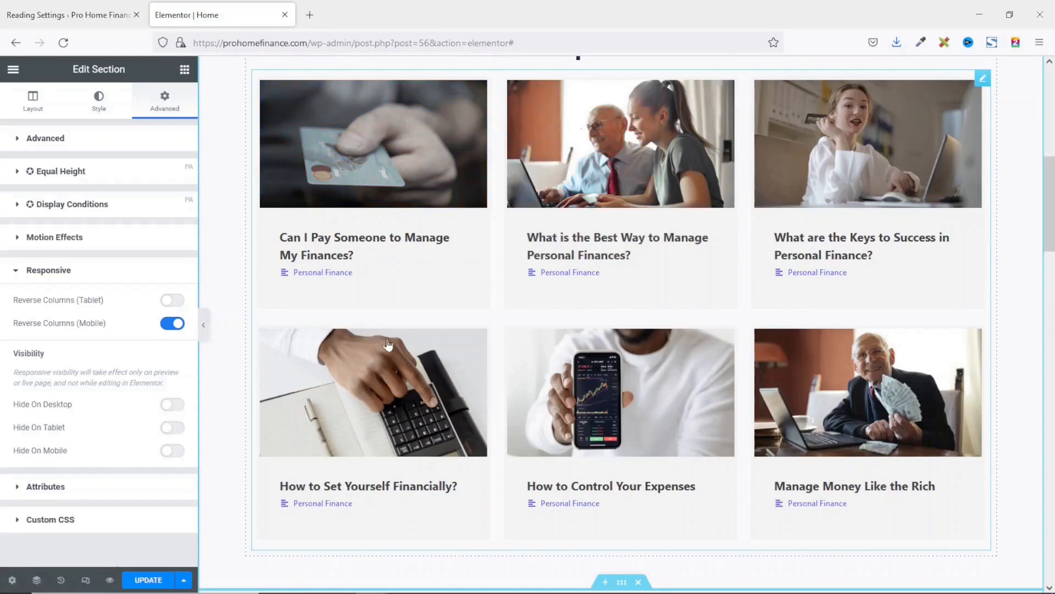
{"action": "left_click", "coordinate": [149, 581]}
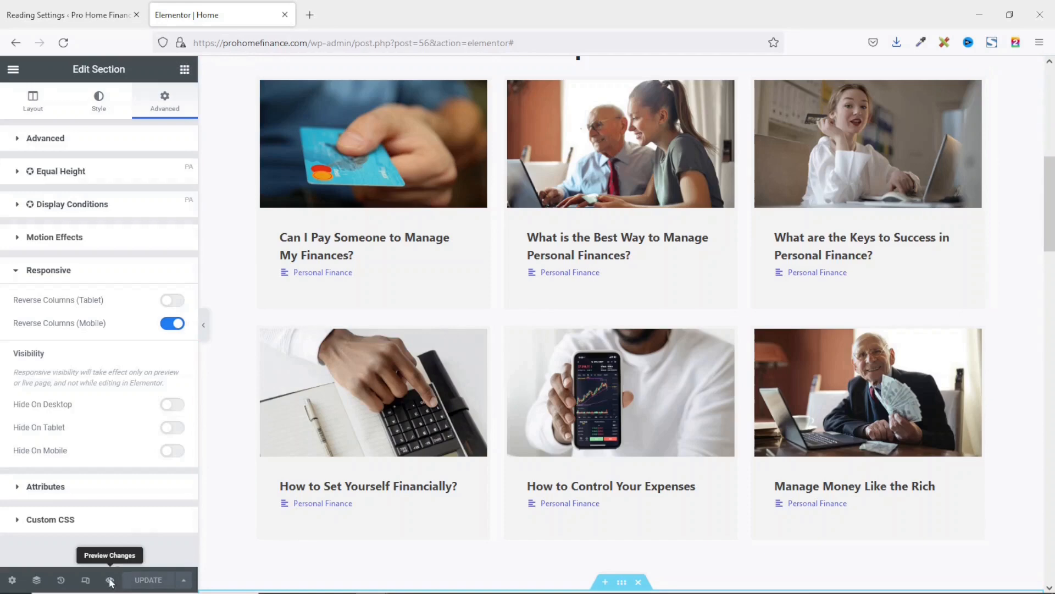
Preview the home page in a new tab and check its hero, Popular Posts, About Us and Latest Articles & Guides sections
{"action": "left_click", "coordinate": [110, 582]}
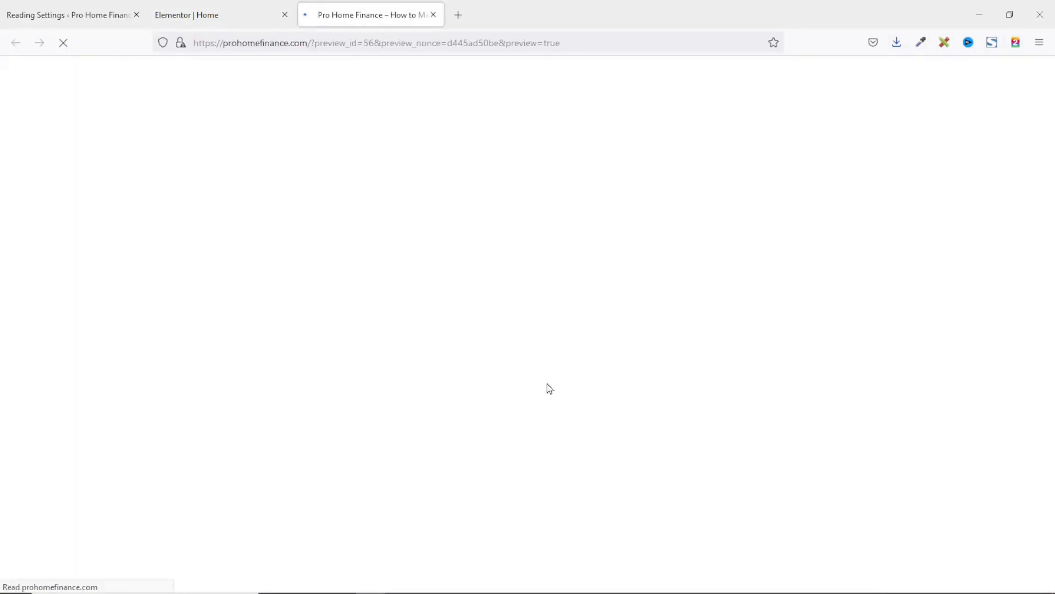
{"action": "scroll", "coordinate": [891, 290], "scroll_direction": "down", "scroll_amount": 4}
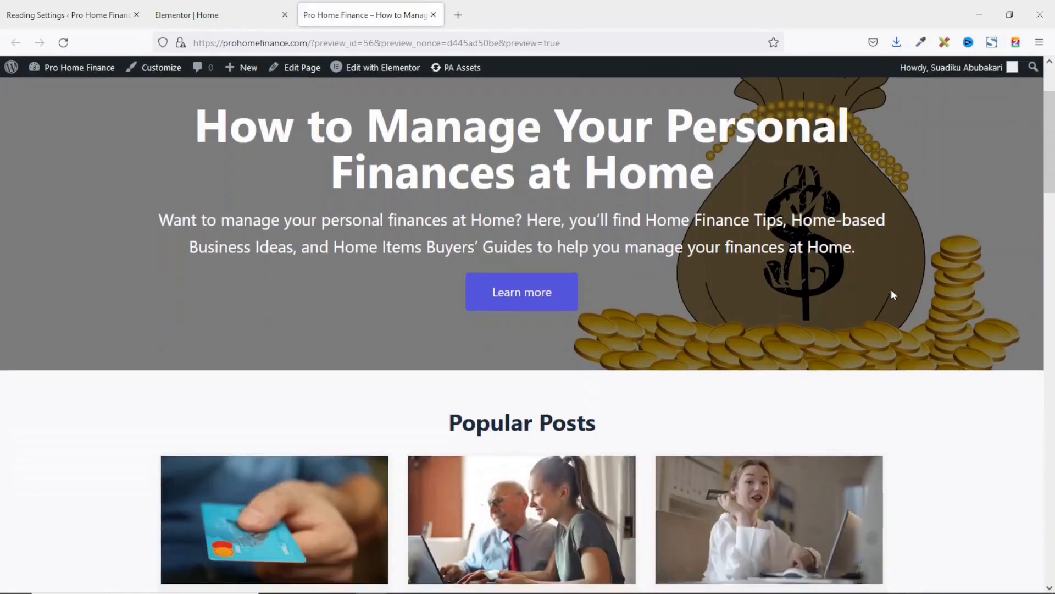
{"action": "scroll", "coordinate": [892, 295], "scroll_direction": "down", "scroll_amount": 10}
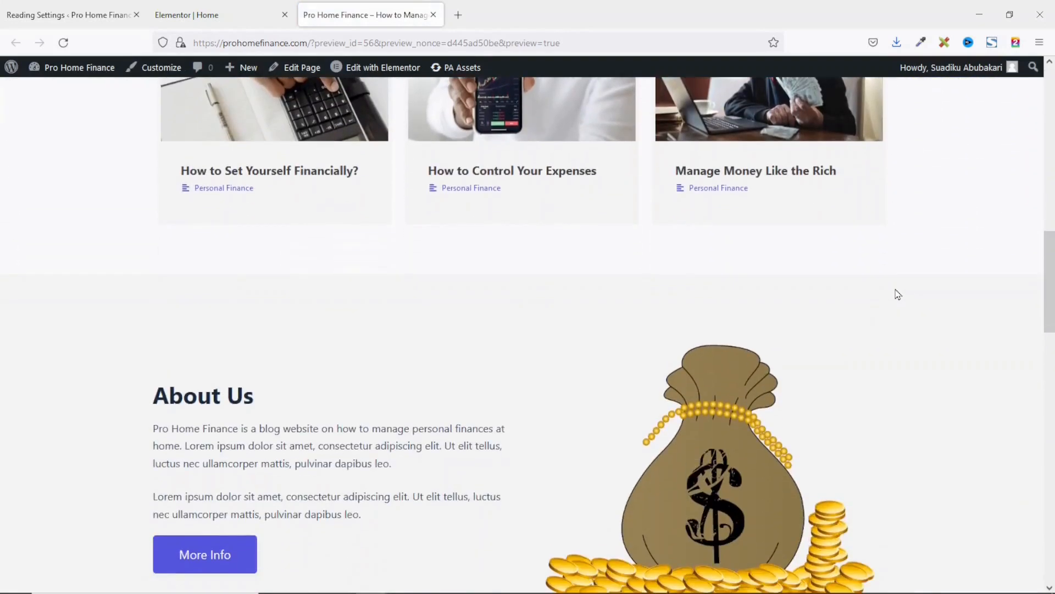
{"action": "scroll", "coordinate": [899, 294], "scroll_direction": "down", "scroll_amount": 15}
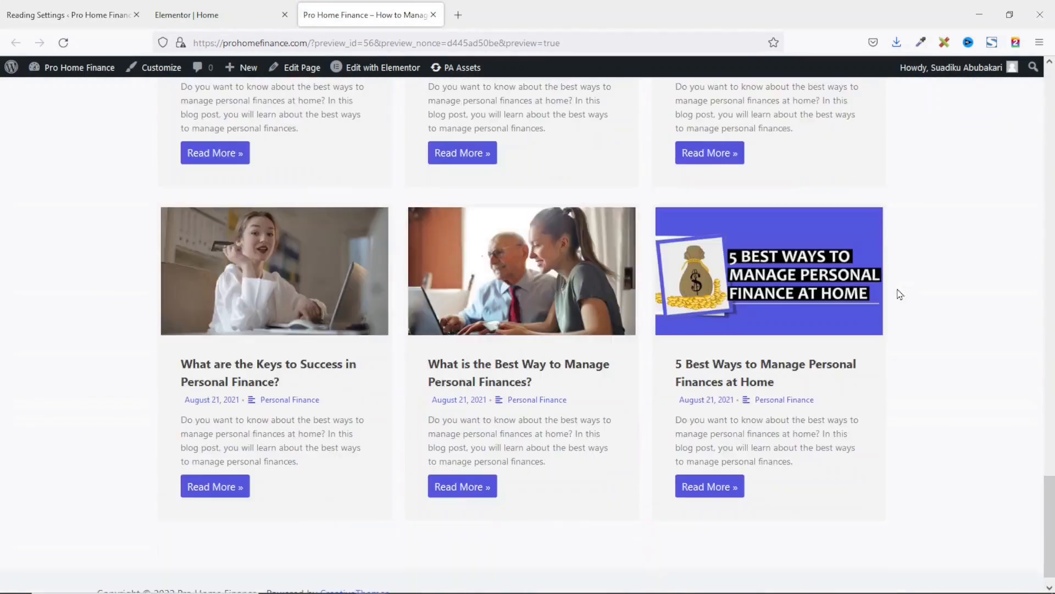
{"action": "scroll", "coordinate": [963, 322], "scroll_direction": "up", "scroll_amount": 20}
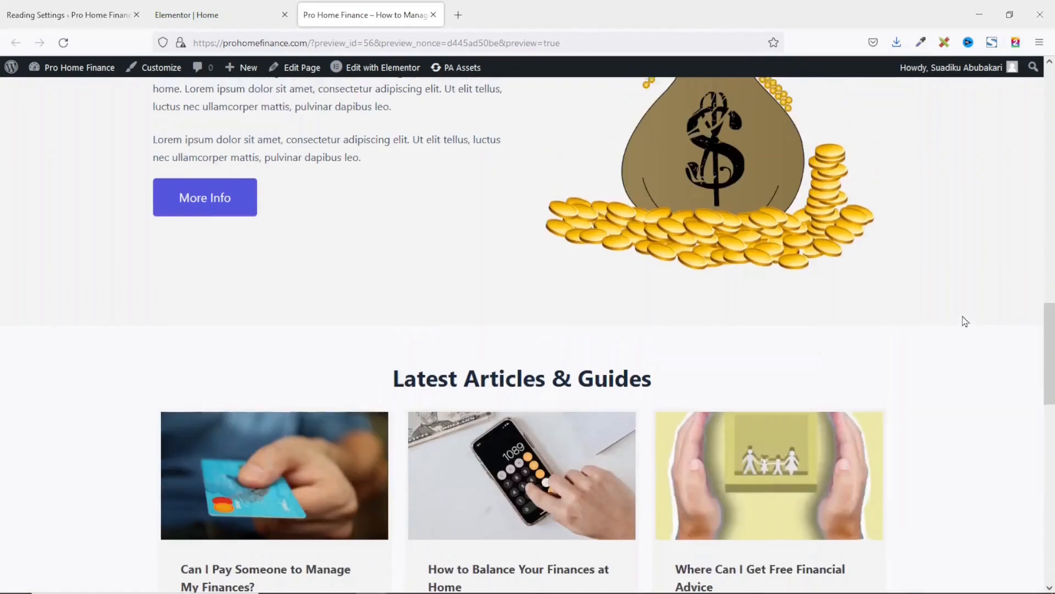
{"action": "scroll", "coordinate": [891, 295], "scroll_direction": "down", "scroll_amount": 10}
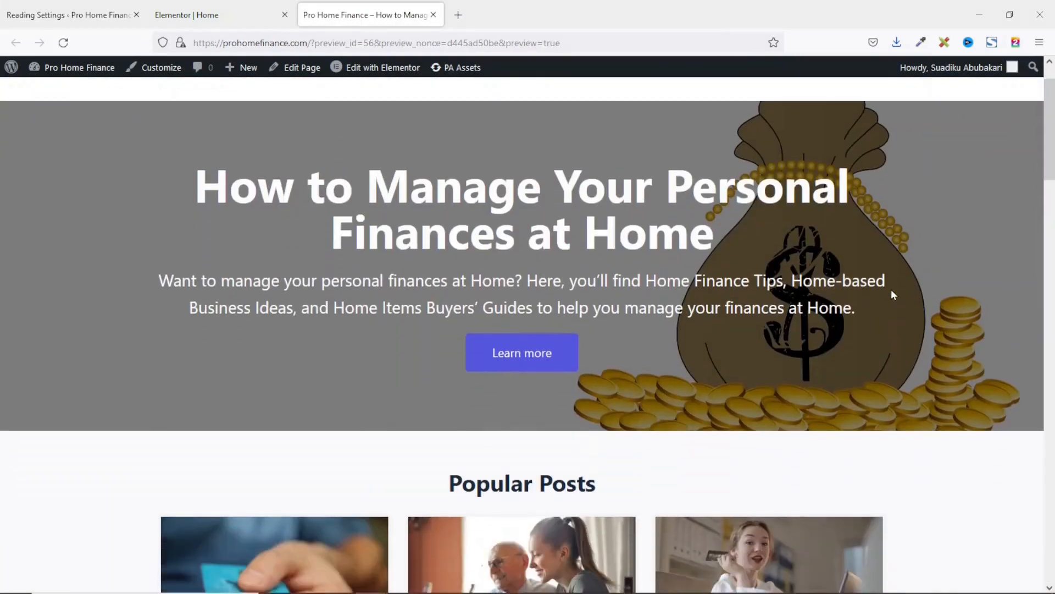
{"action": "scroll", "coordinate": [894, 294], "scroll_direction": "down", "scroll_amount": 15}
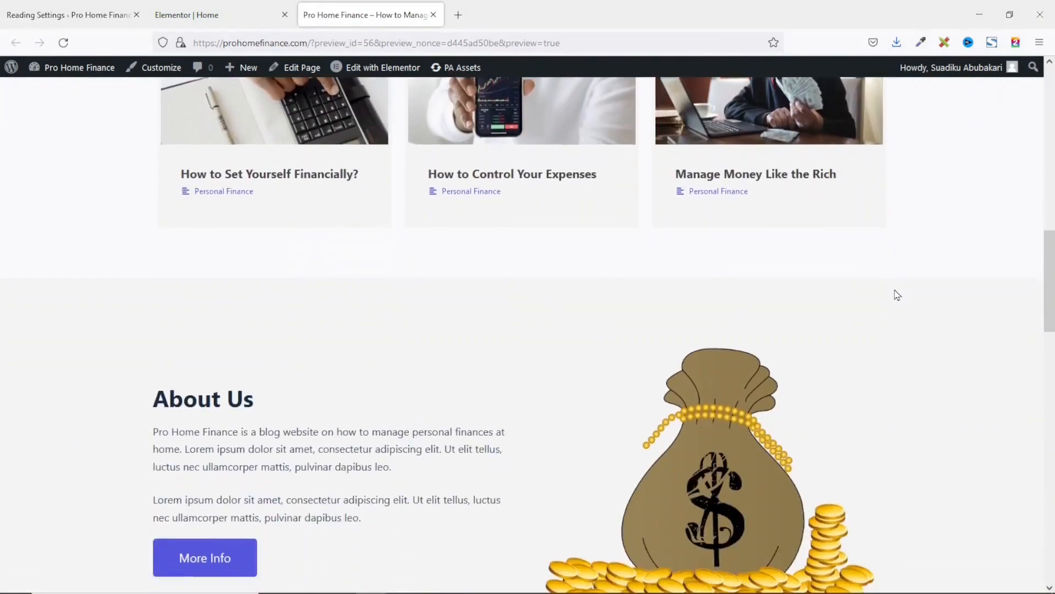
{"action": "scroll", "coordinate": [896, 290], "scroll_direction": "down", "scroll_amount": 7}
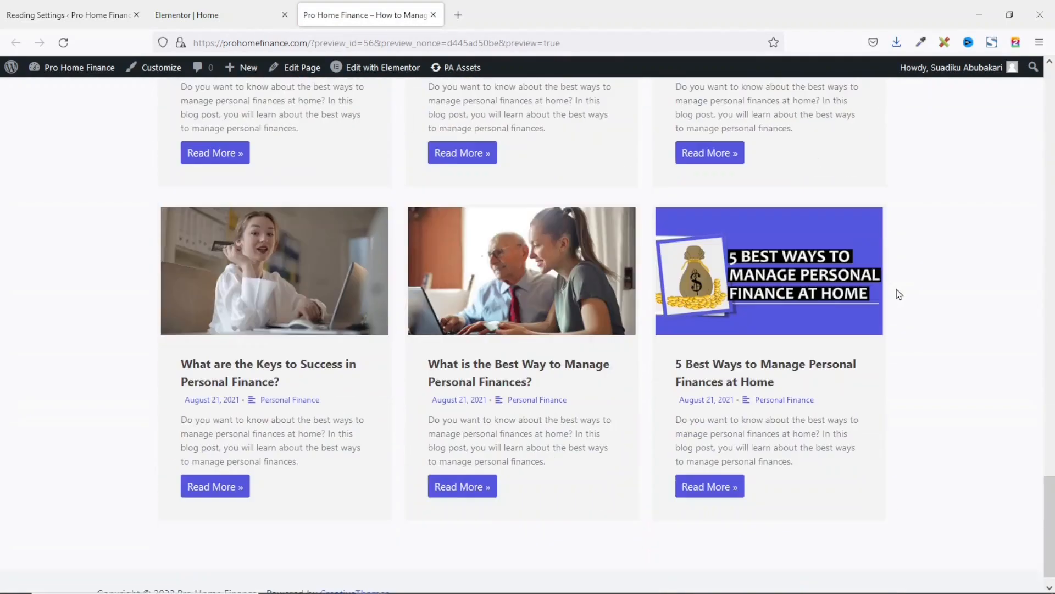
{"action": "scroll", "coordinate": [946, 315], "scroll_direction": "up", "scroll_amount": 7}
{"action": "scroll", "coordinate": [964, 323], "scroll_direction": "up", "scroll_amount": 20}
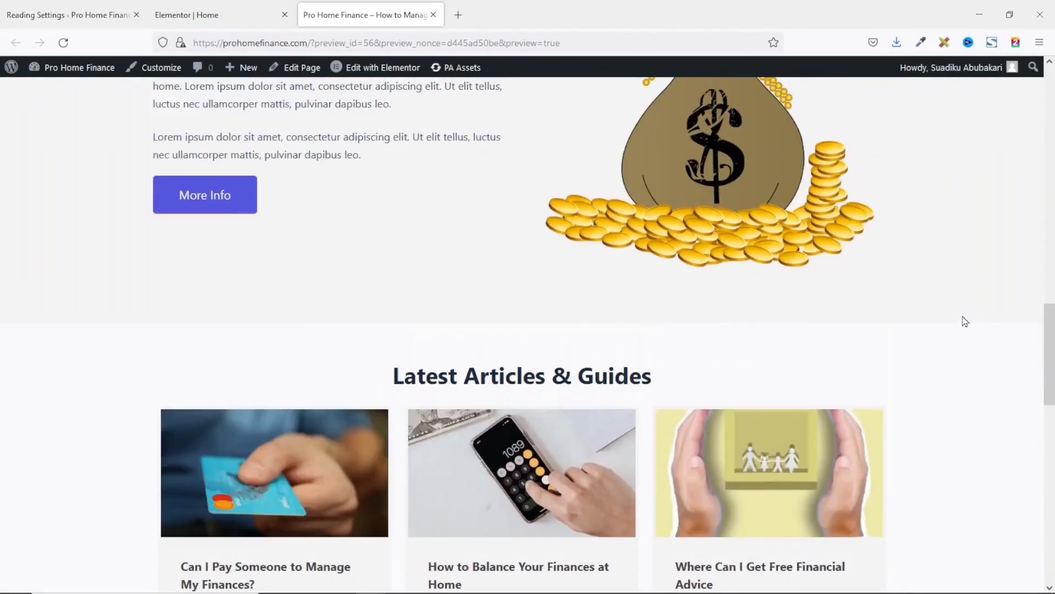